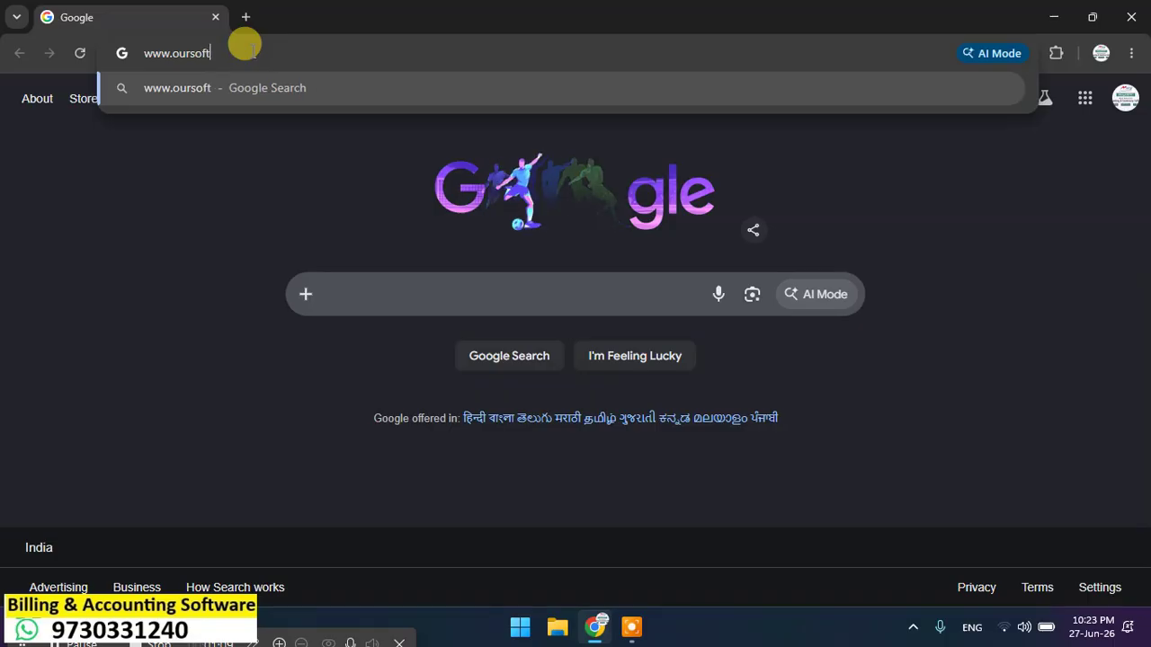
{"action": "type", "text": "in"}
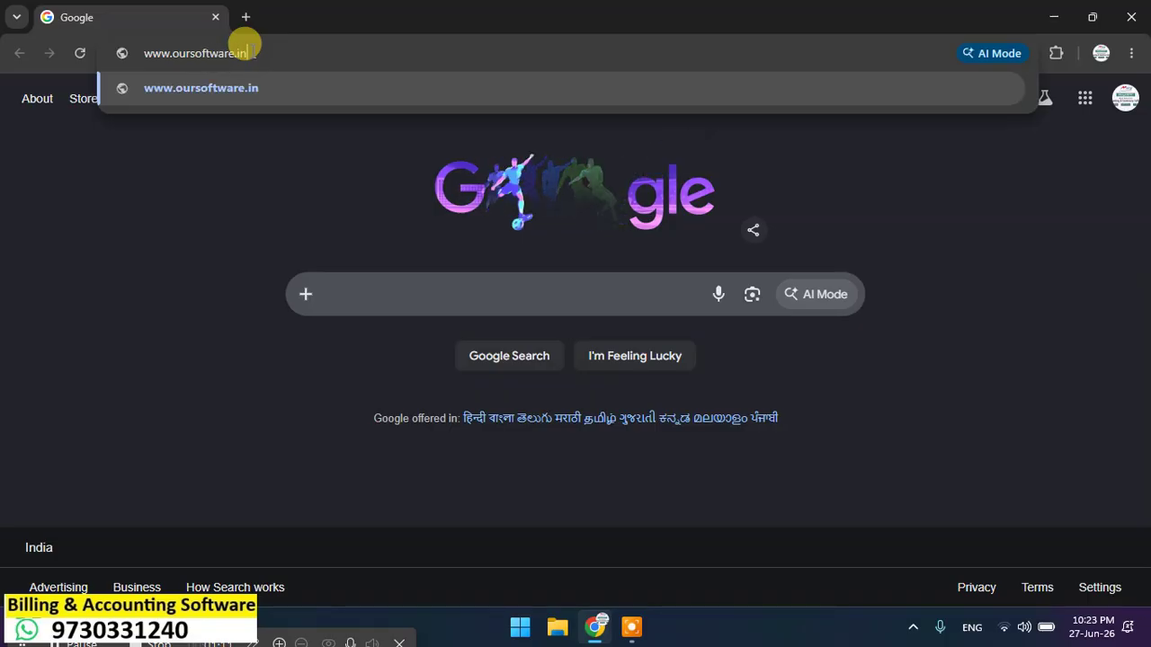
{"action": "key", "text": "Return"}
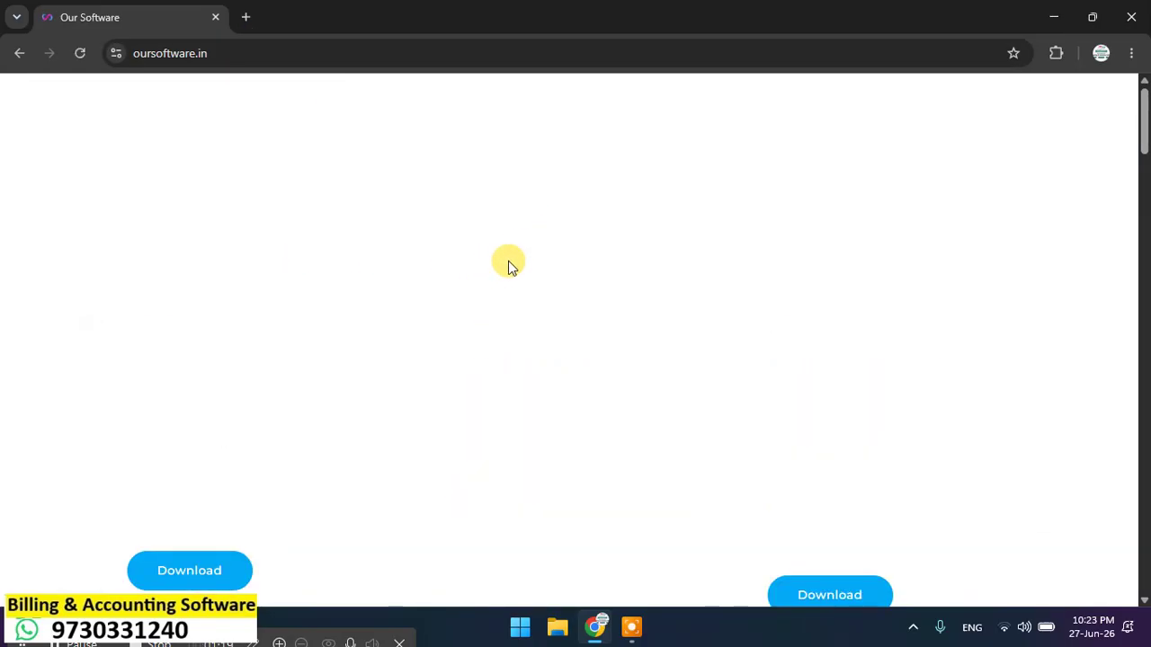
{"action": "scroll", "coordinate": [509, 263], "scroll_direction": "down", "scroll_amount": 2}
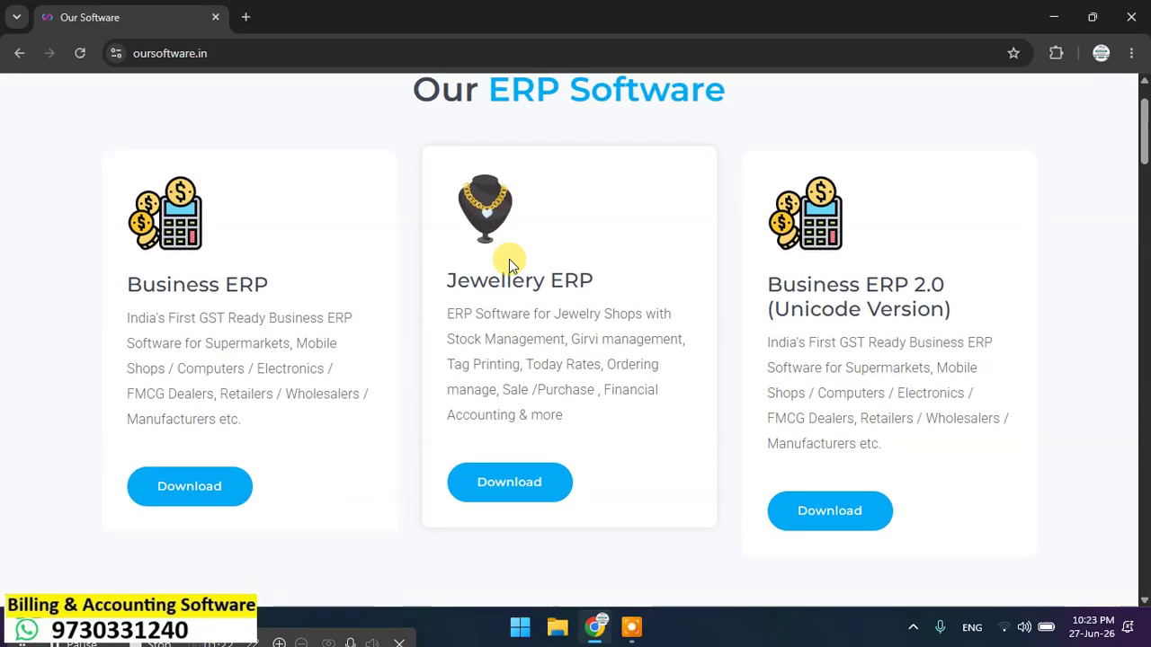
{"action": "scroll", "coordinate": [509, 262], "scroll_direction": "up", "scroll_amount": 2}
{"action": "scroll", "coordinate": [506, 264], "scroll_direction": "down", "scroll_amount": 2}
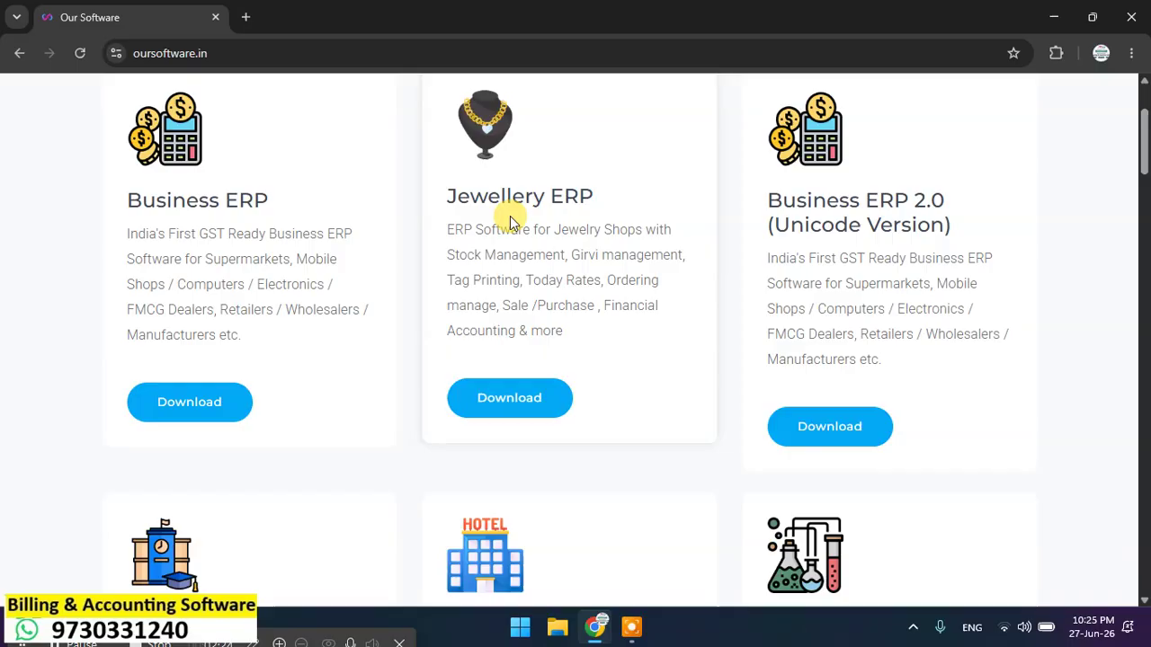
Step: Scroll down through the site's ERP product cards
{"action": "scroll", "coordinate": [539, 229], "scroll_direction": "down", "scroll_amount": 2}
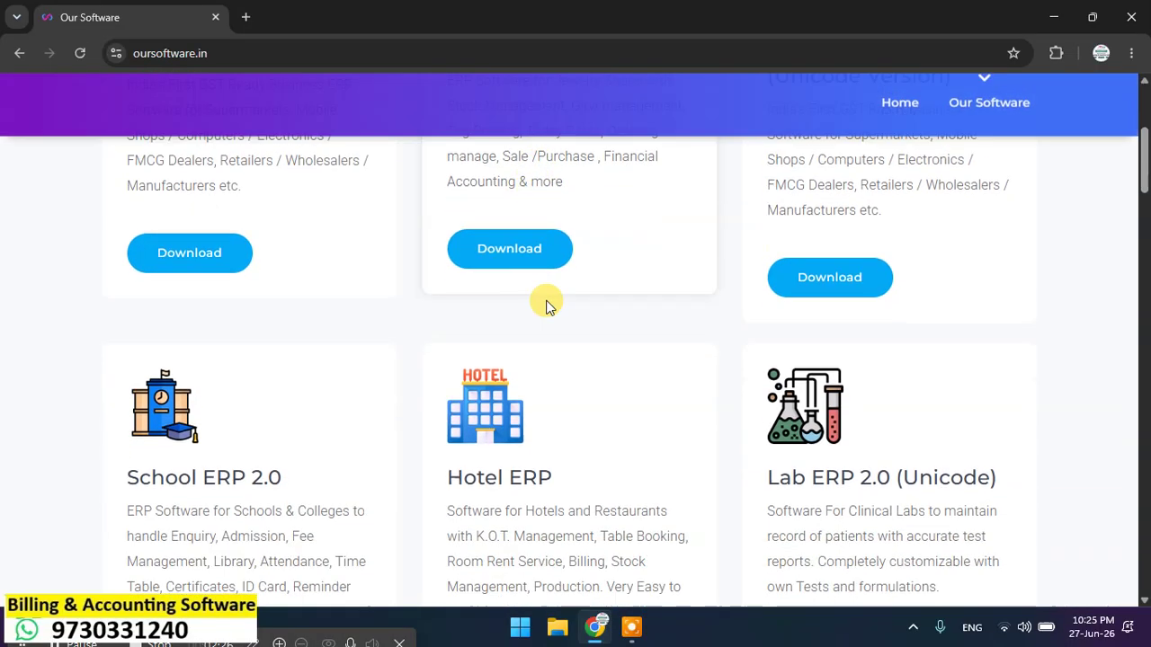
{"action": "scroll", "coordinate": [684, 449], "scroll_direction": "down", "scroll_amount": 1}
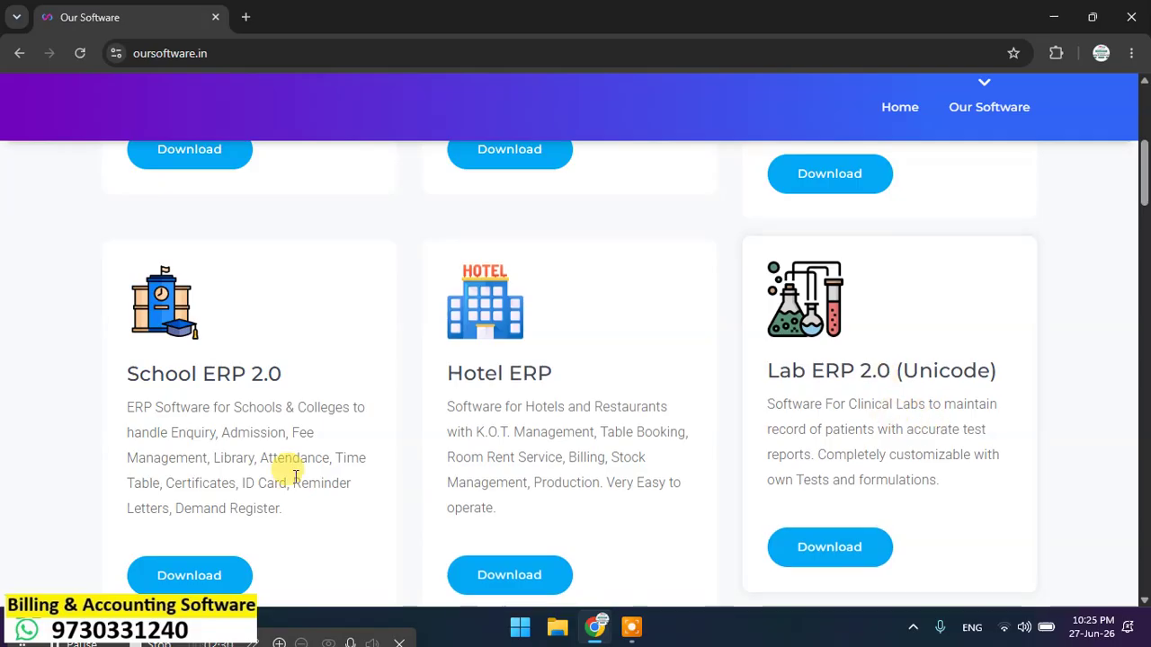
{"action": "scroll", "coordinate": [212, 400], "scroll_direction": "down", "scroll_amount": 1}
{"action": "scroll", "coordinate": [195, 378], "scroll_direction": "down", "scroll_amount": 3}
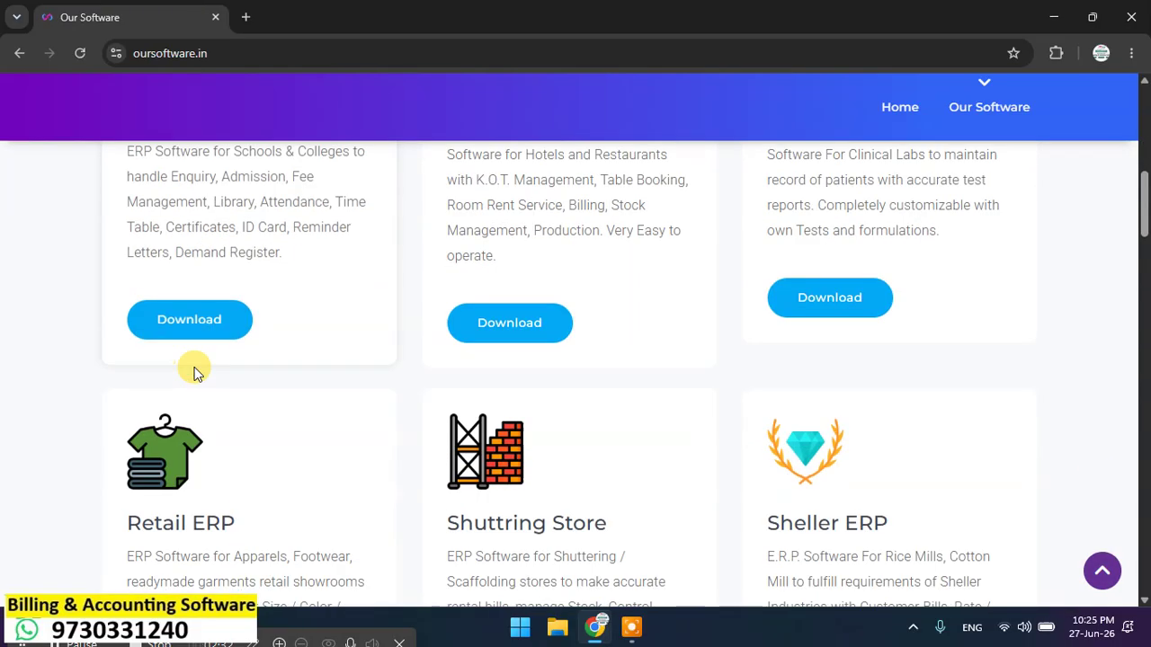
{"action": "scroll", "coordinate": [194, 433], "scroll_direction": "down", "scroll_amount": 1}
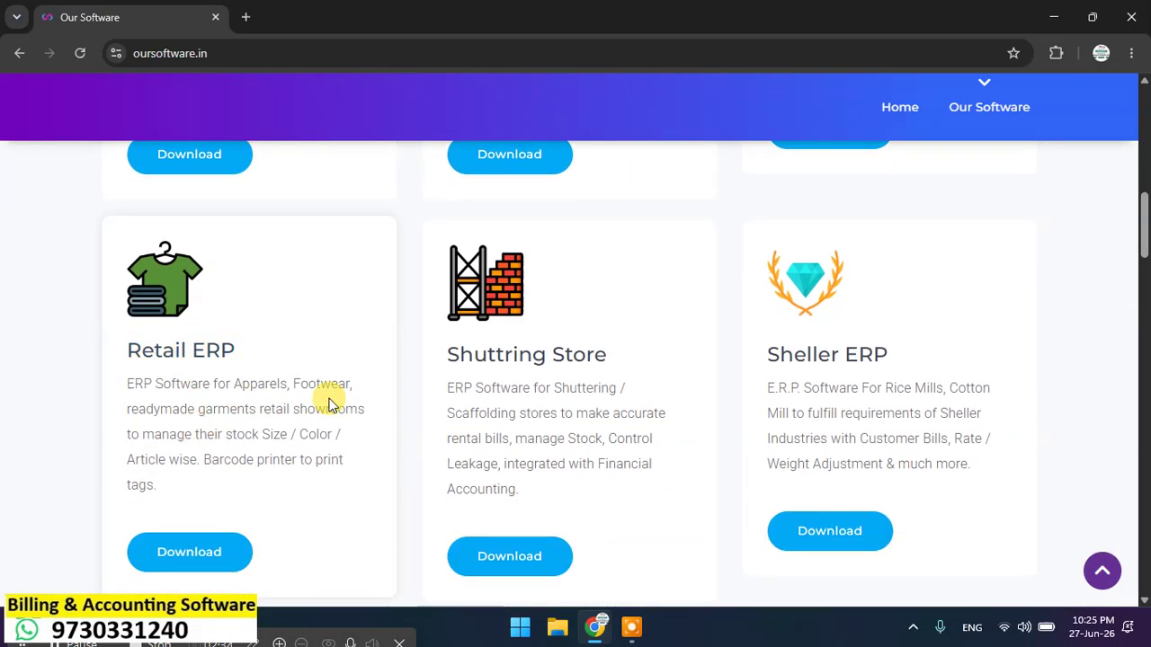
{"action": "scroll", "coordinate": [848, 382], "scroll_direction": "down", "scroll_amount": 4}
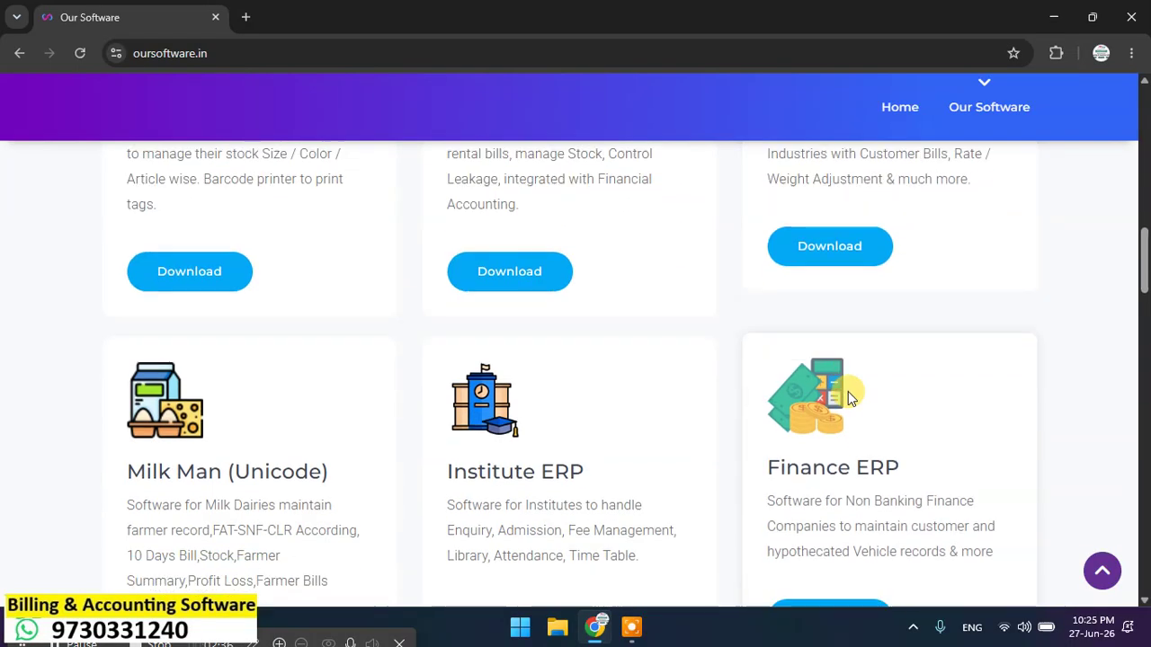
{"action": "scroll", "coordinate": [272, 333], "scroll_direction": "down", "scroll_amount": 6}
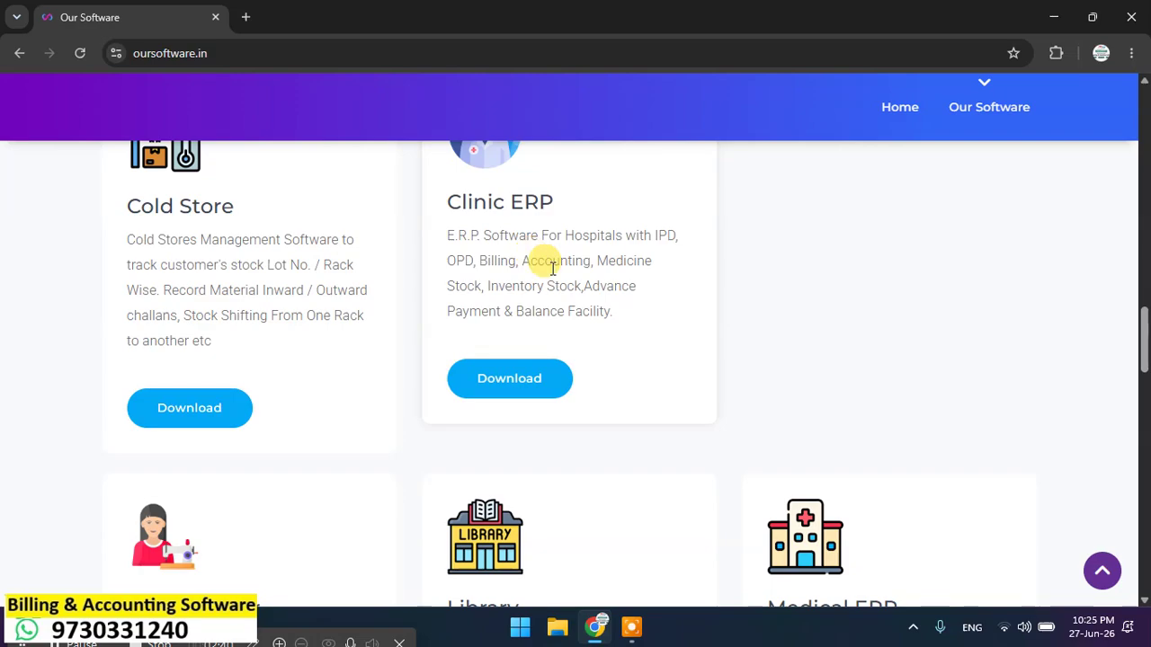
{"action": "scroll", "coordinate": [576, 236], "scroll_direction": "down", "scroll_amount": 5}
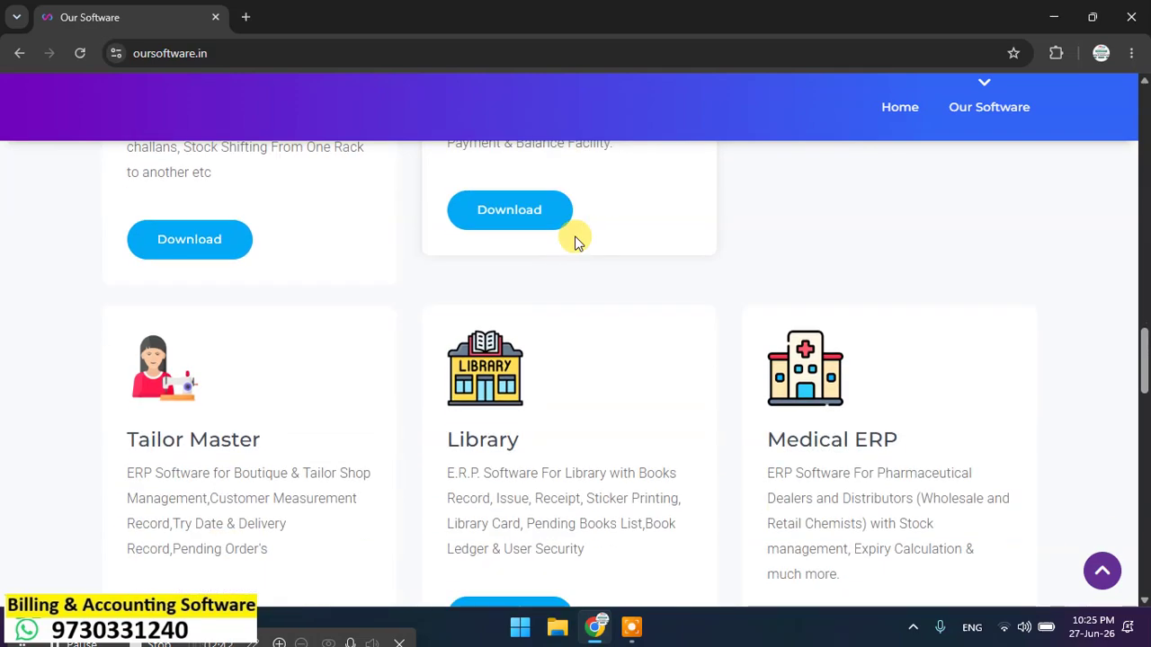
{"action": "scroll", "coordinate": [573, 235], "scroll_direction": "down", "scroll_amount": 5}
Step: Return to the Business ERP 2.0 (Unicode Version) card and request its setup download
{"action": "scroll", "coordinate": [573, 236], "scroll_direction": "up", "scroll_amount": 19}
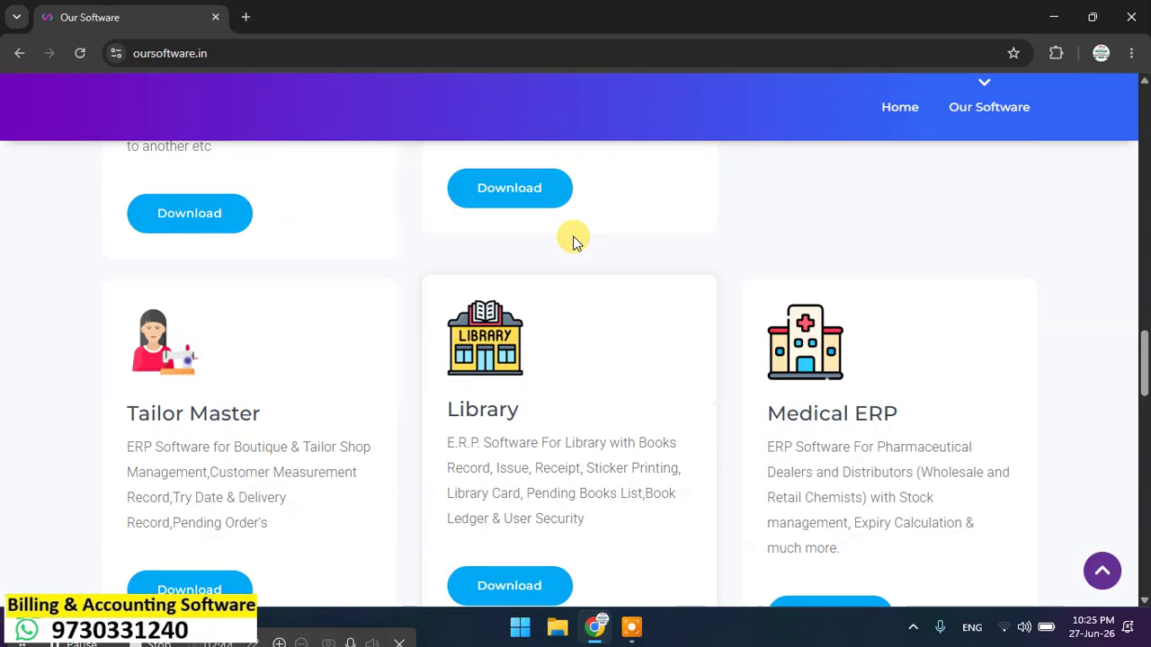
{"action": "scroll", "coordinate": [573, 241], "scroll_direction": "up", "scroll_amount": 8}
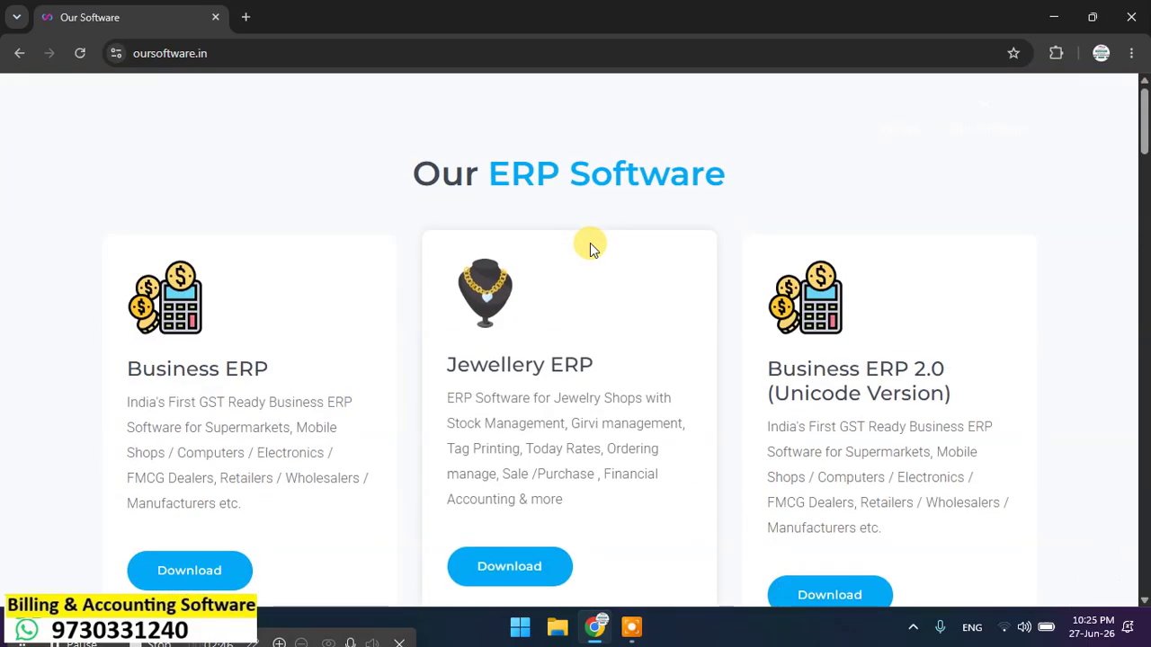
{"action": "scroll", "coordinate": [940, 310], "scroll_direction": "down", "scroll_amount": 1}
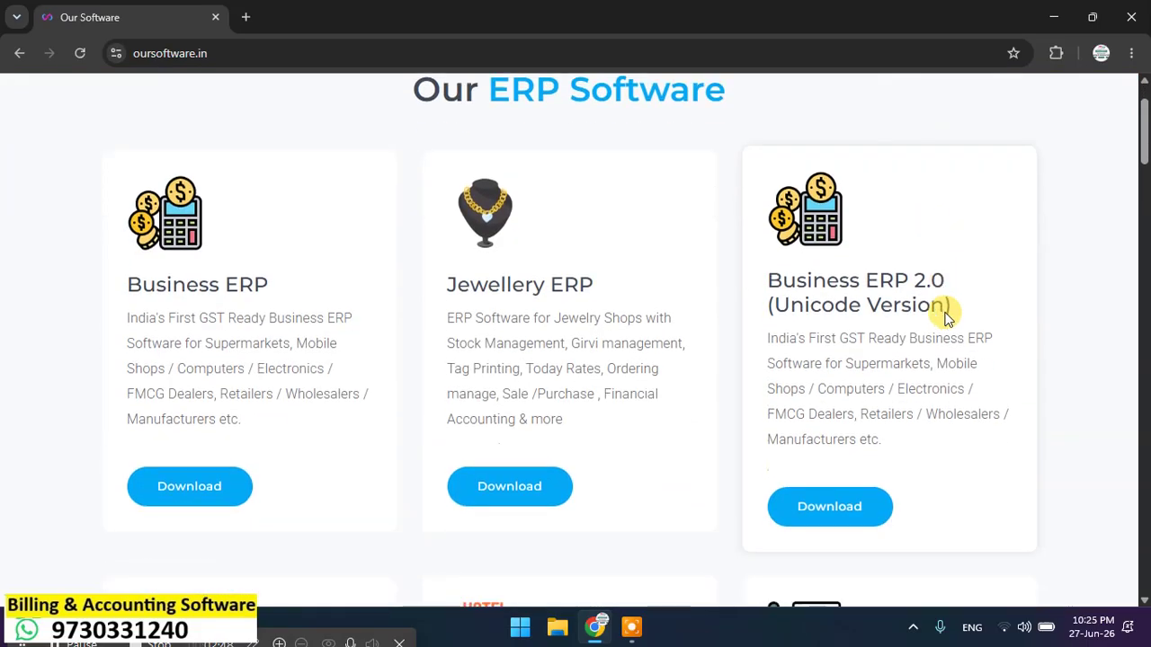
{"action": "scroll", "coordinate": [850, 323], "scroll_direction": "down", "scroll_amount": 1}
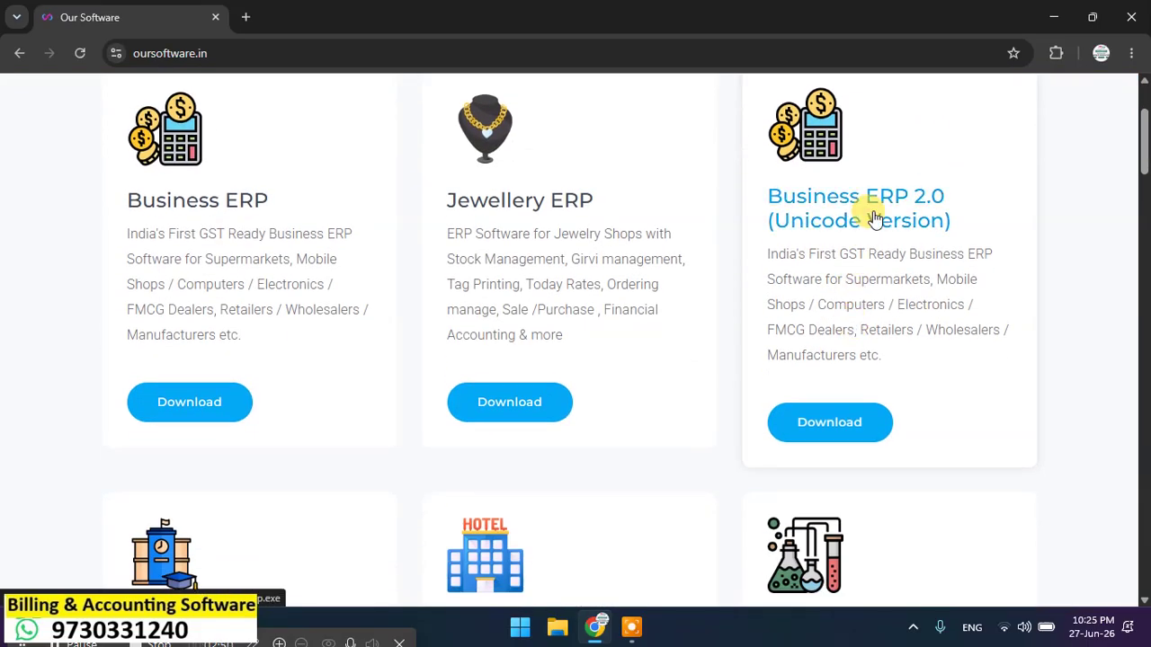
{"action": "left_click", "coordinate": [846, 431]}
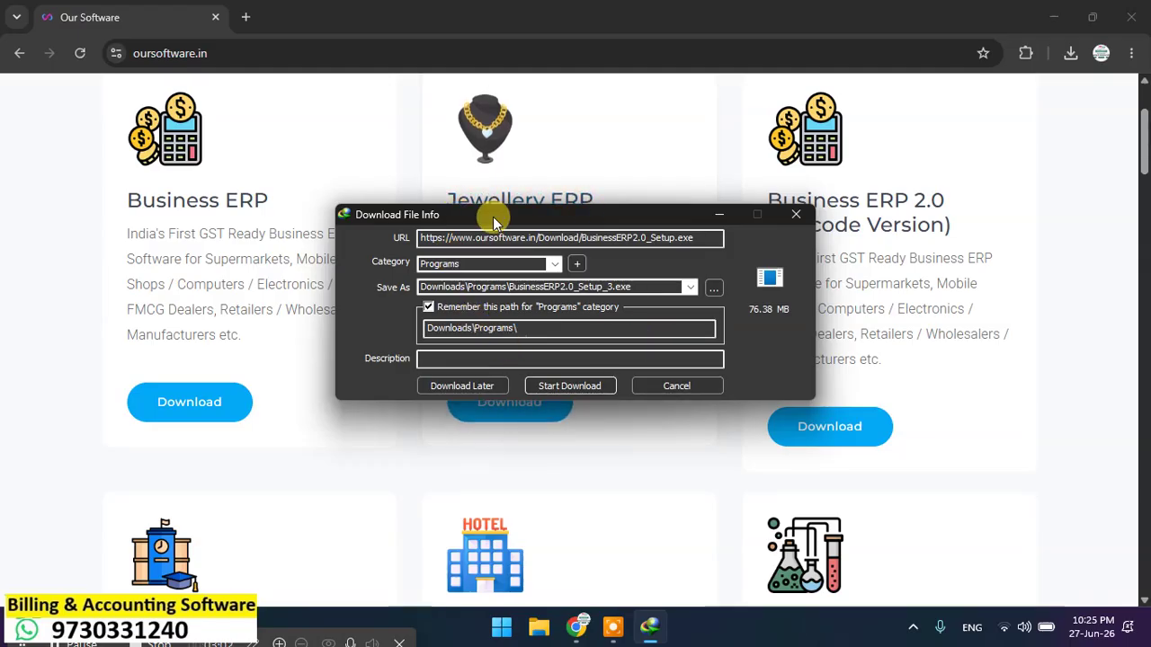
Step: Start the 76.38 MB BusinessERP2.0_Setup.exe download to Downloads\Programs and return to Chrome
{"action": "left_click", "coordinate": [589, 386]}
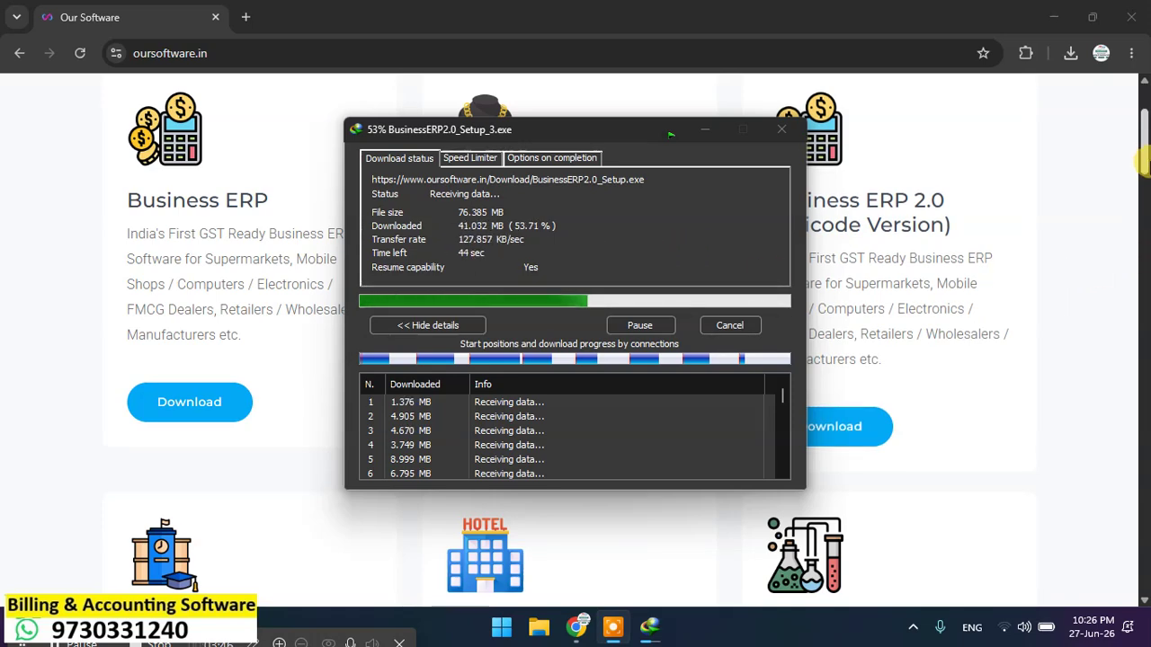
{"action": "left_click", "coordinate": [1113, 154]}
Step: Scroll past the product cards and Business Proposal down to the Links footer
{"action": "scroll", "coordinate": [1113, 154], "scroll_direction": "down", "scroll_amount": 8}
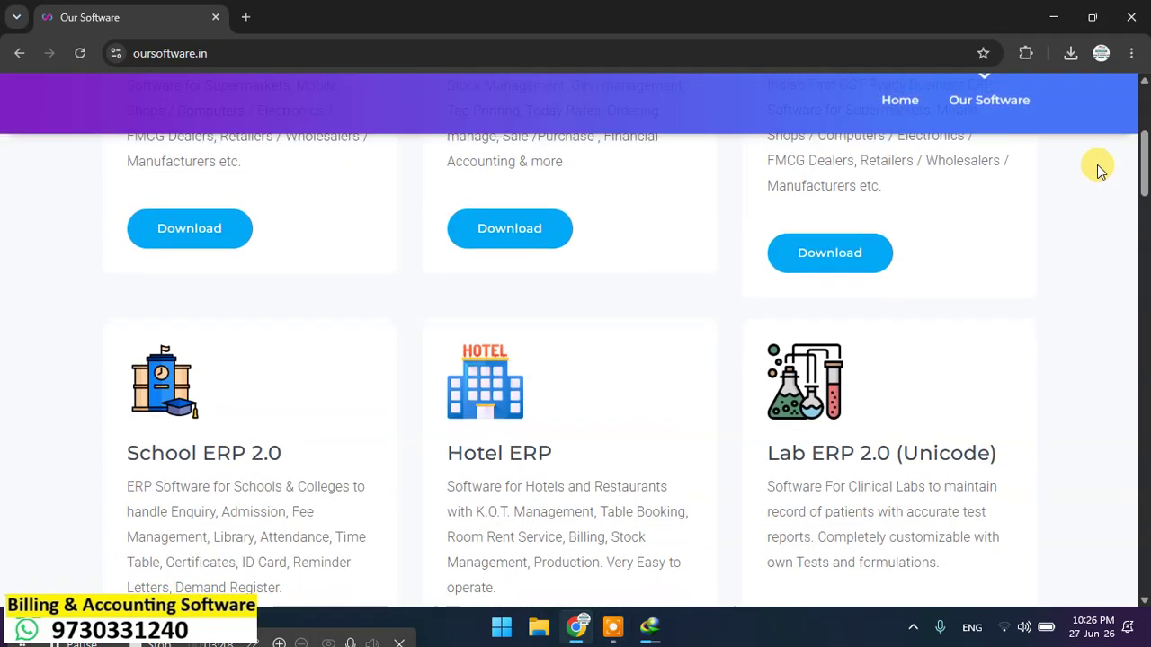
{"action": "scroll", "coordinate": [1101, 173], "scroll_direction": "down", "scroll_amount": 10}
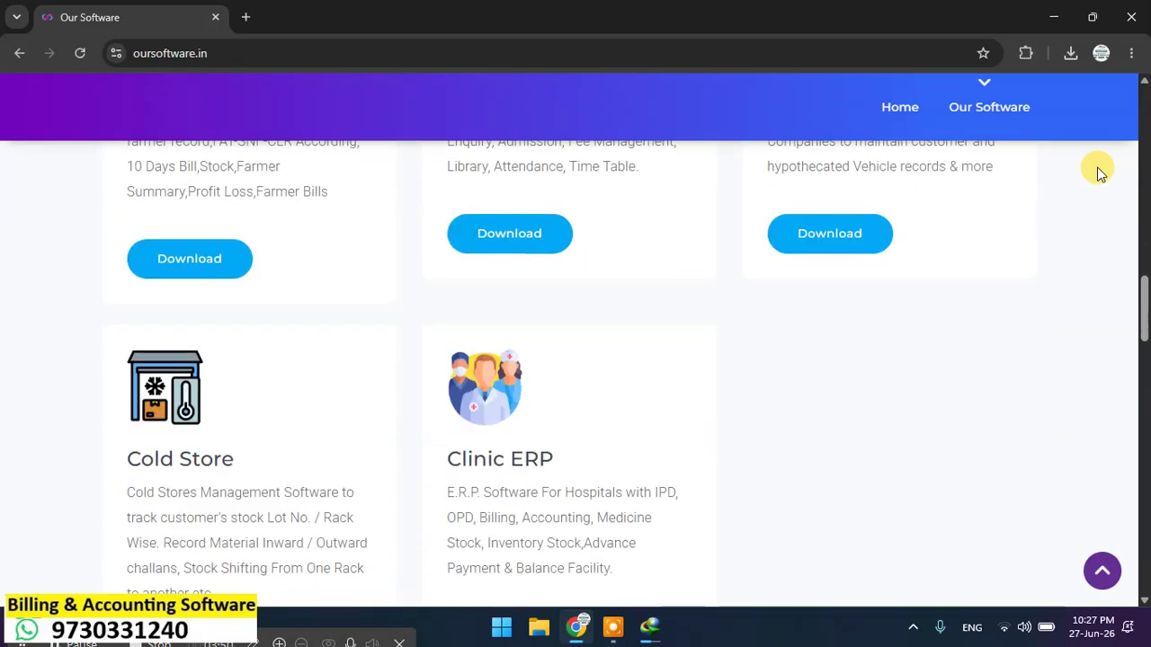
{"action": "scroll", "coordinate": [1097, 178], "scroll_direction": "down", "scroll_amount": 5}
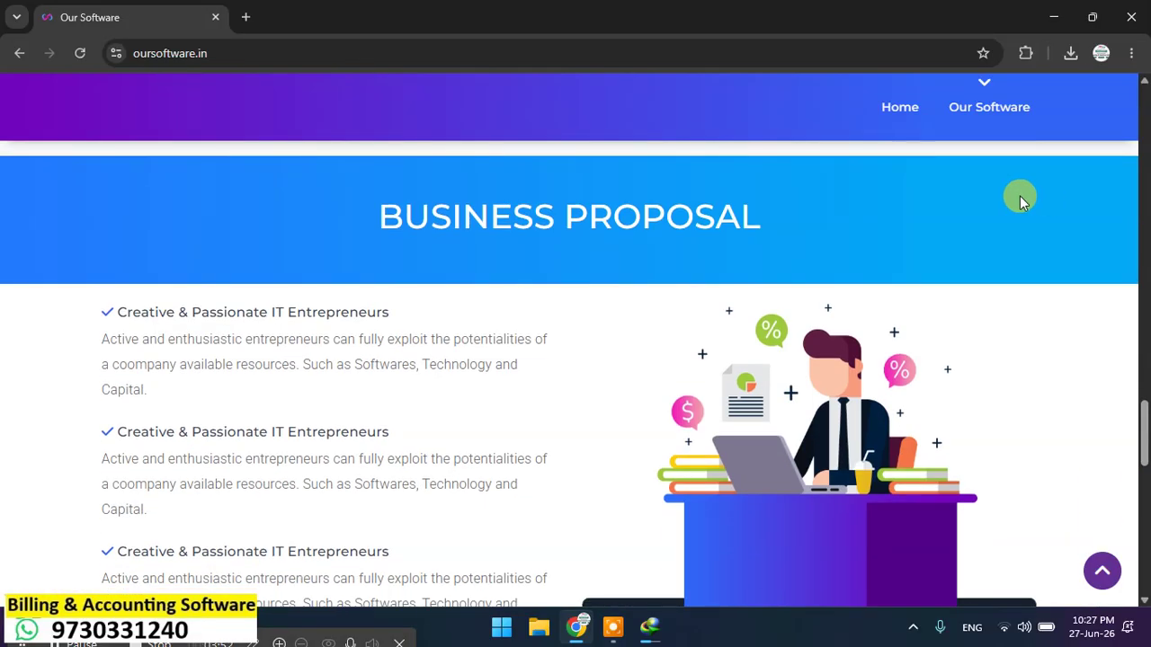
{"action": "scroll", "coordinate": [545, 390], "scroll_direction": "down", "scroll_amount": 2}
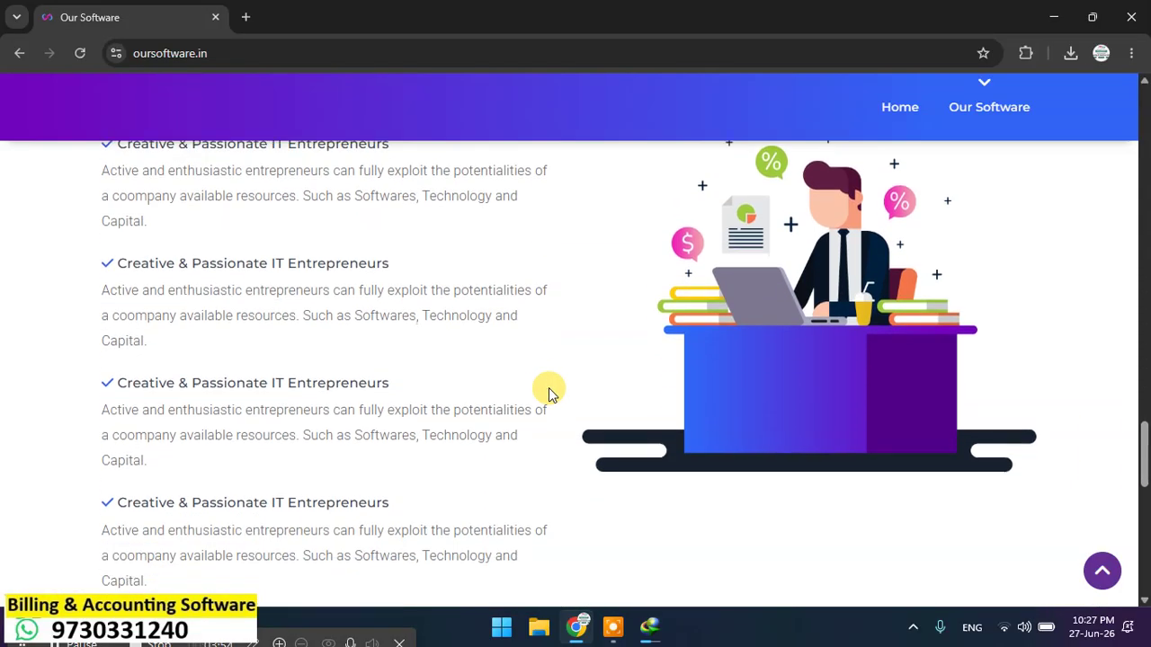
{"action": "scroll", "coordinate": [545, 390], "scroll_direction": "down", "scroll_amount": 2}
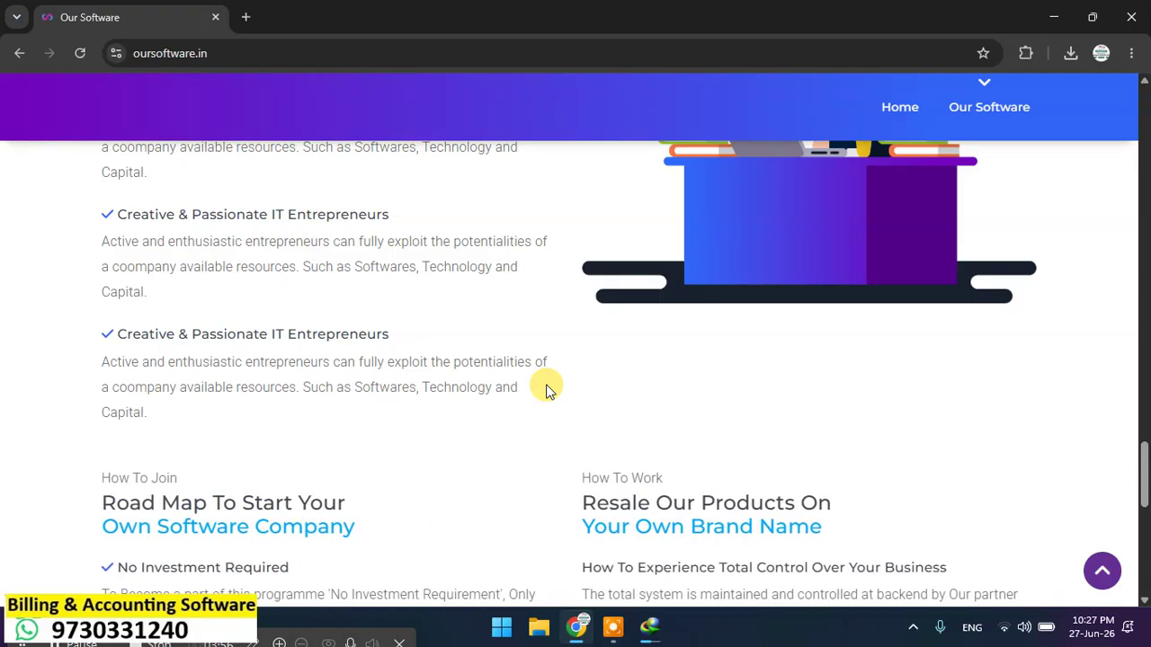
{"action": "scroll", "coordinate": [547, 388], "scroll_direction": "down", "scroll_amount": 8}
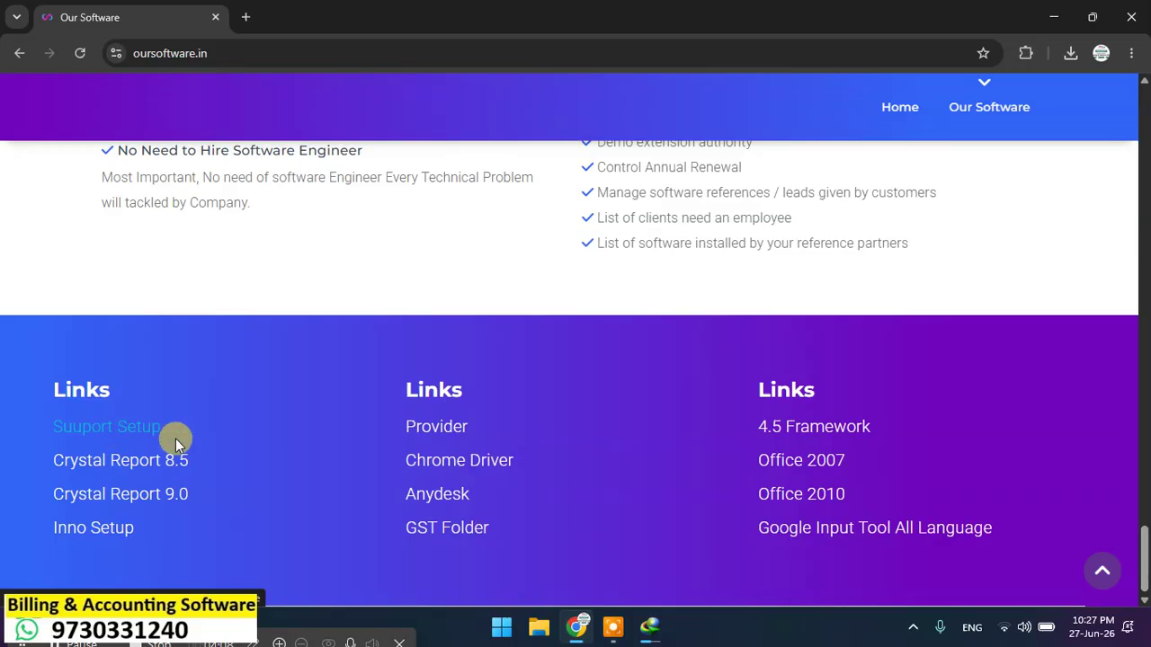
Step: Open Chrome's download history and start the 27.01 MB Support Setup.exe download in IDM
{"action": "left_click", "coordinate": [1133, 54]}
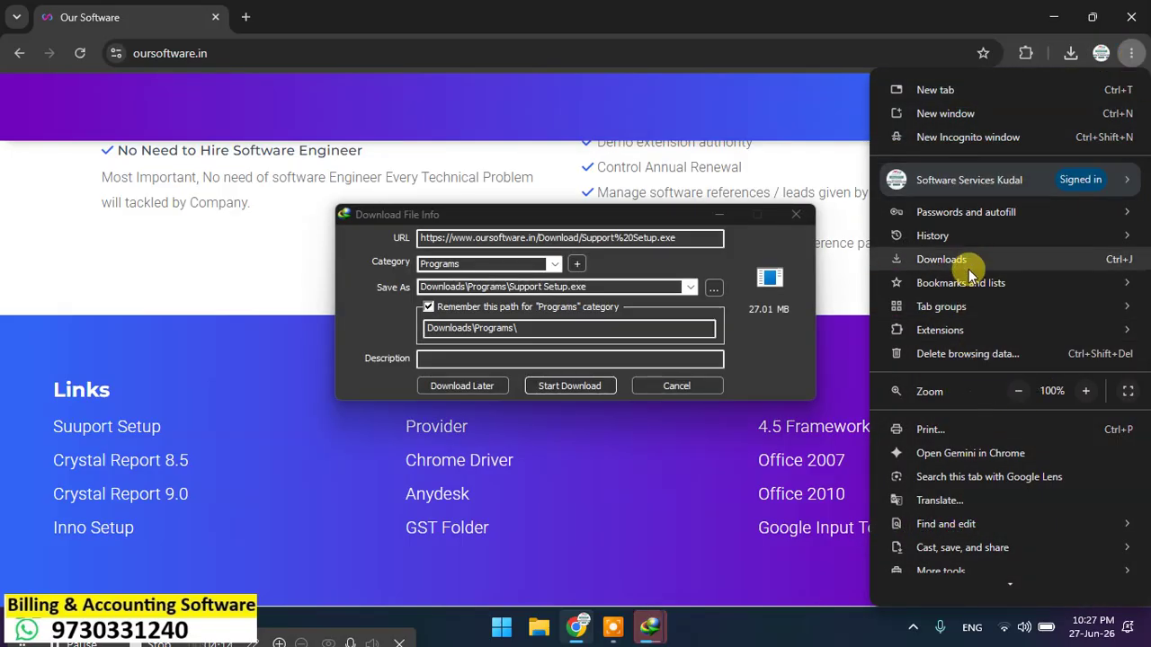
{"action": "left_click", "coordinate": [941, 260]}
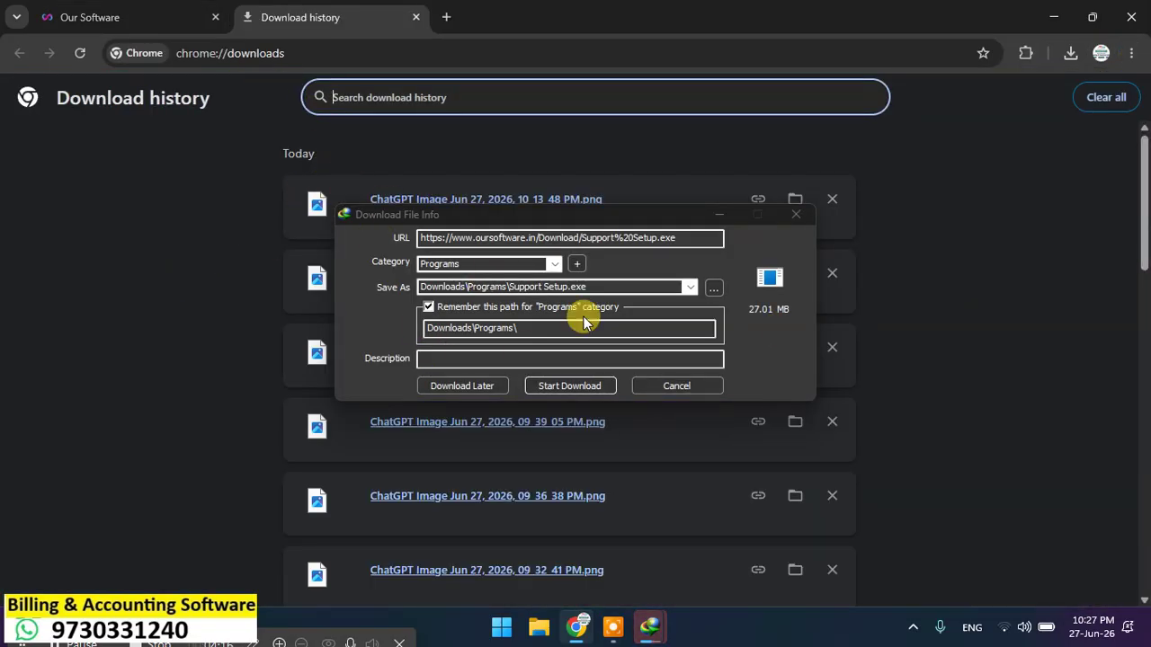
{"action": "left_click", "coordinate": [571, 385]}
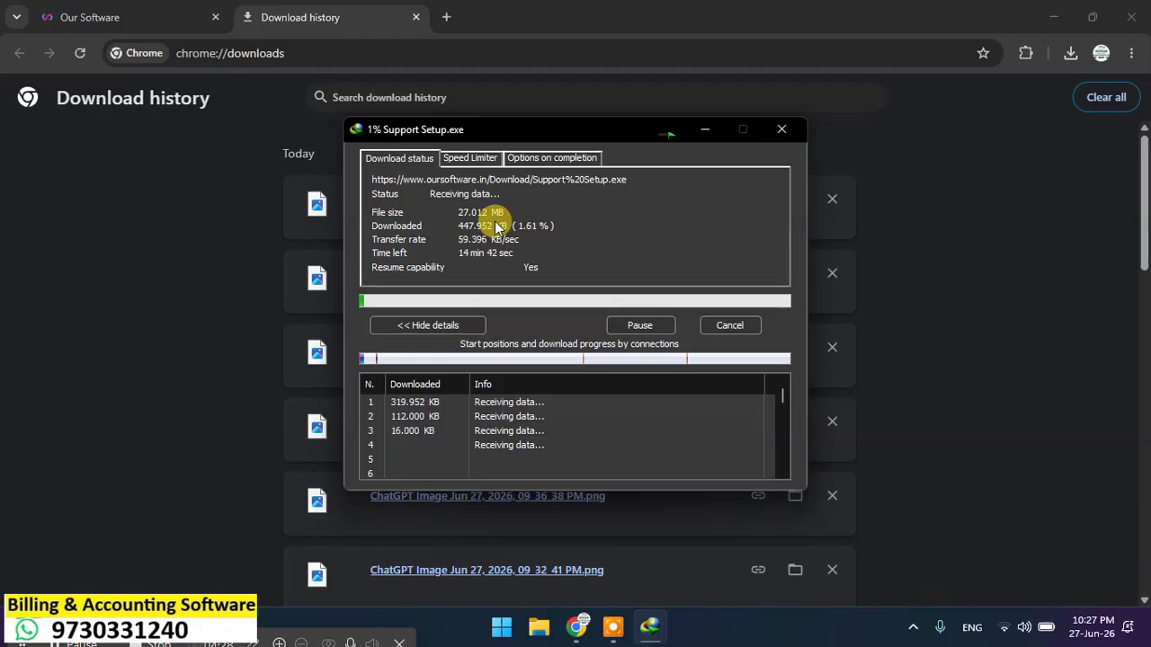
{"action": "left_click", "coordinate": [585, 8]}
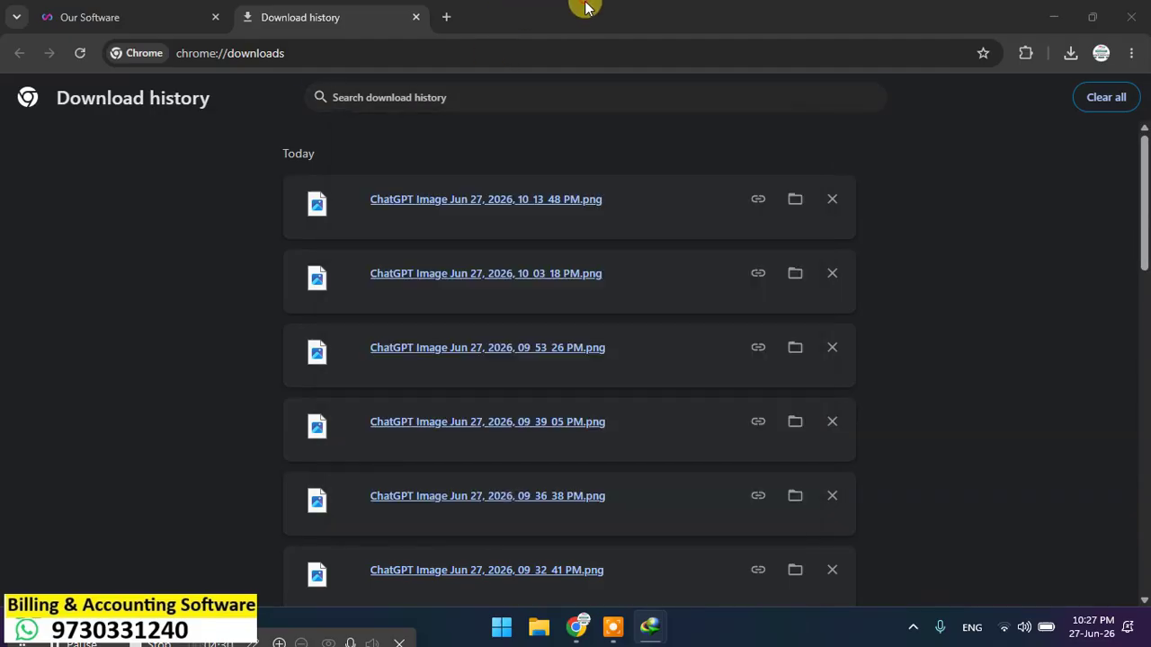
Step: Request Crystal Report 9.0.zip from its Google Drive link, then go back to the oursoftware.in tab
{"action": "left_click", "coordinate": [105, 17]}
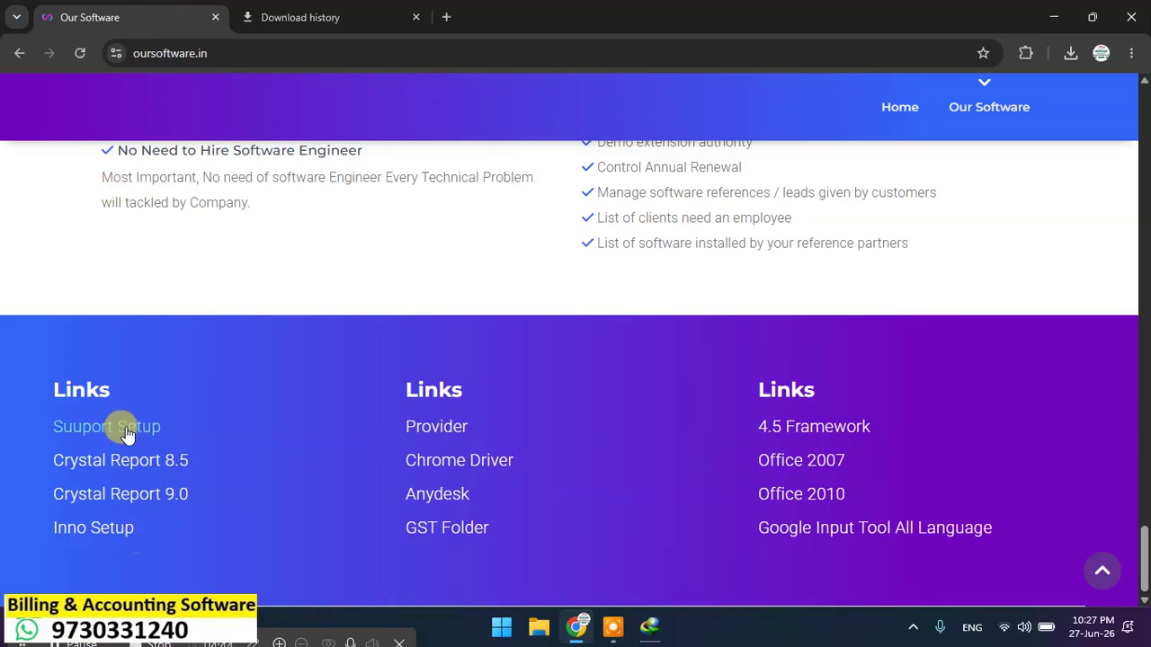
{"action": "left_click", "coordinate": [131, 496]}
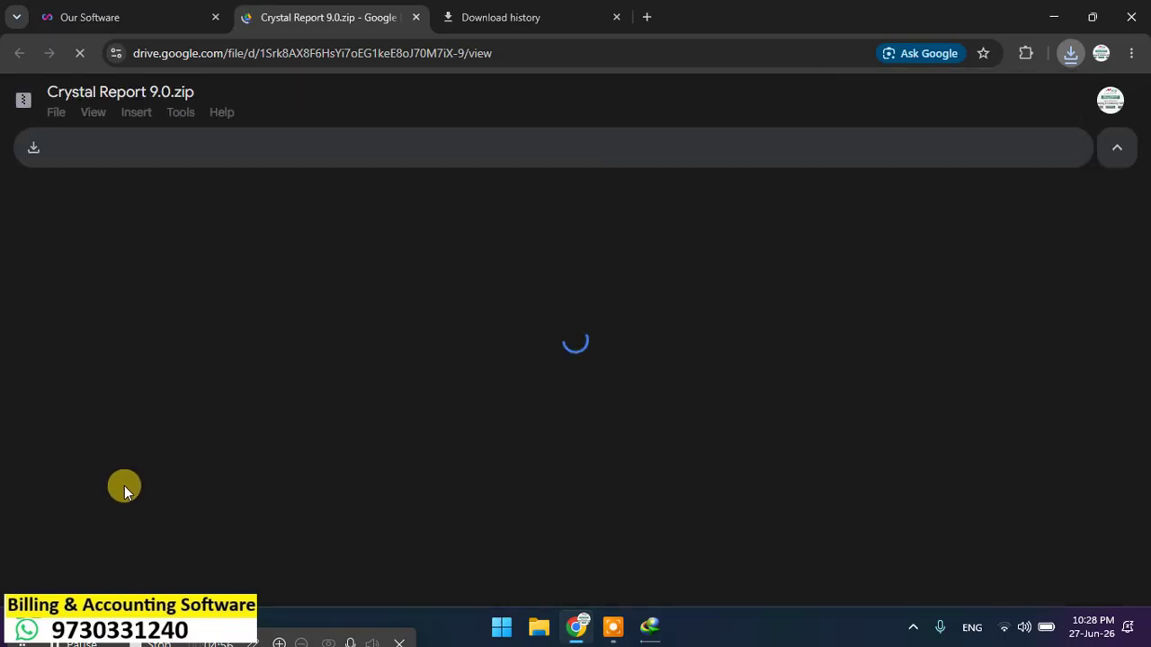
{"action": "left_click", "coordinate": [32, 148]}
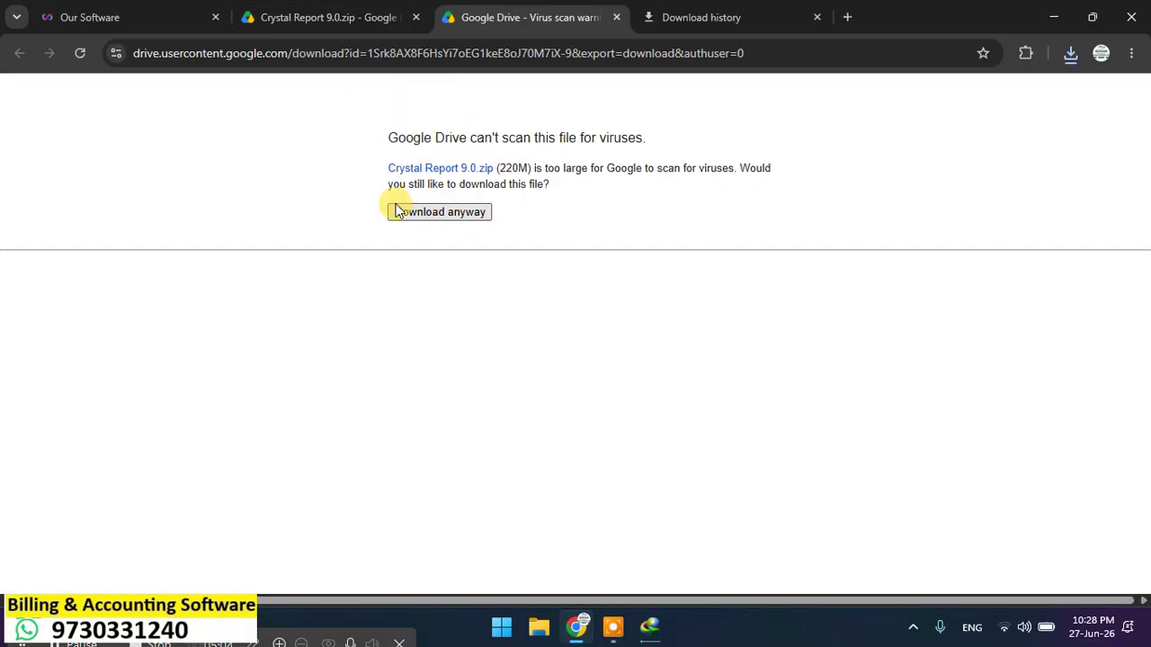
{"action": "left_click", "coordinate": [167, 15]}
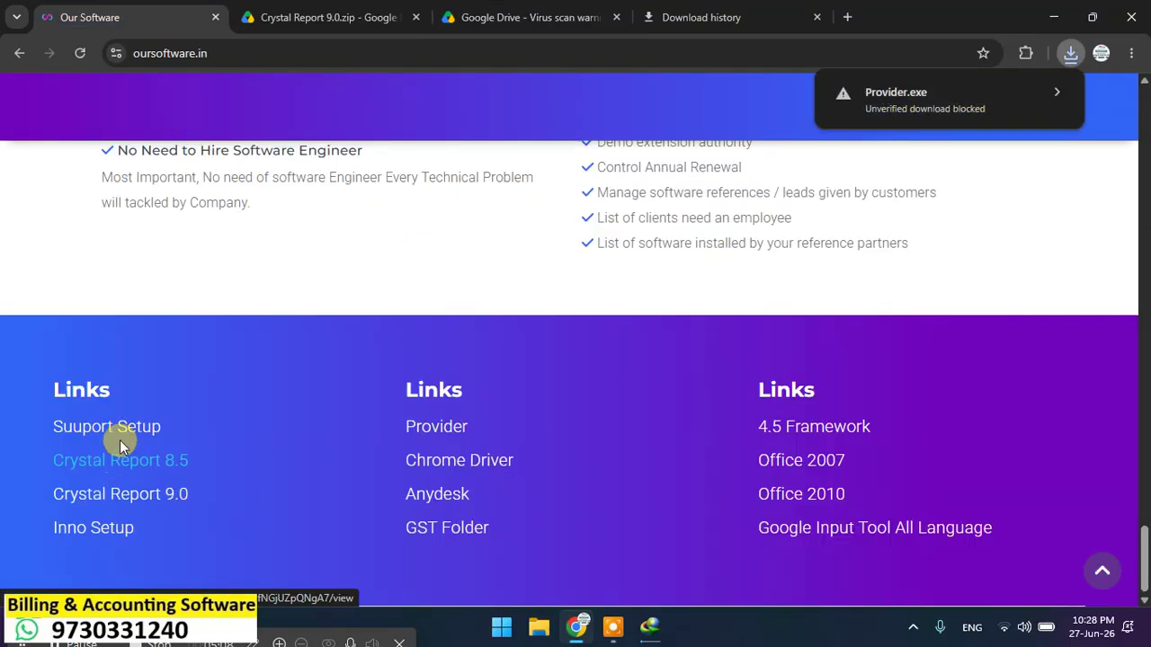
{"action": "scroll", "coordinate": [120, 439], "scroll_direction": "up", "scroll_amount": 15}
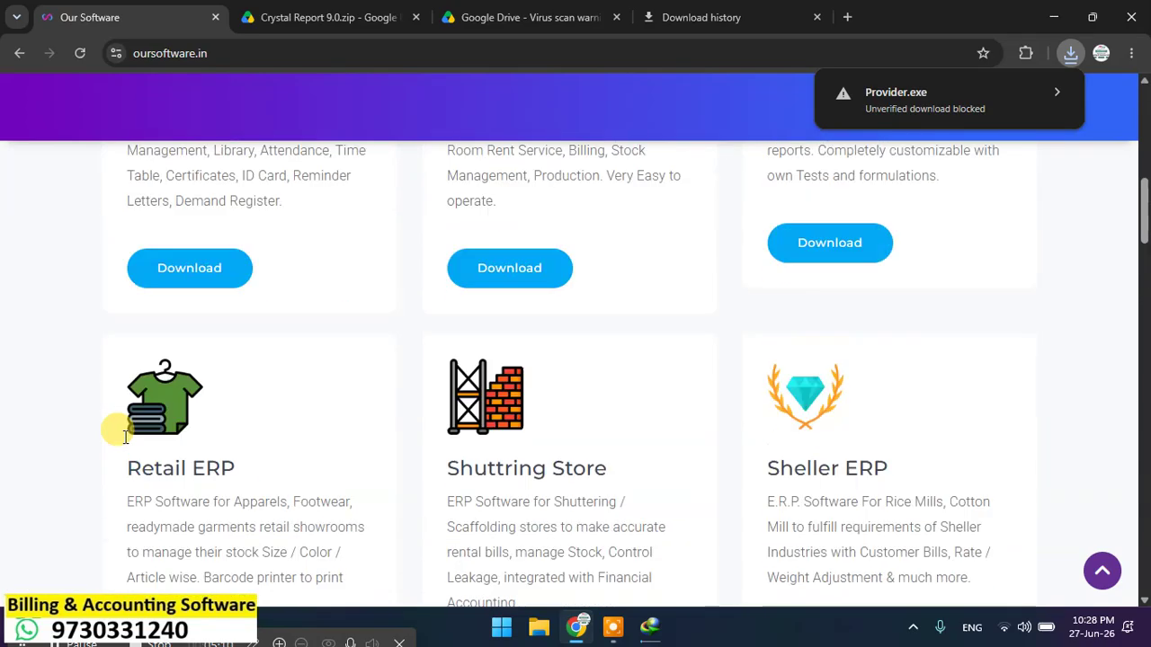
{"action": "scroll", "coordinate": [126, 437], "scroll_direction": "up", "scroll_amount": 6}
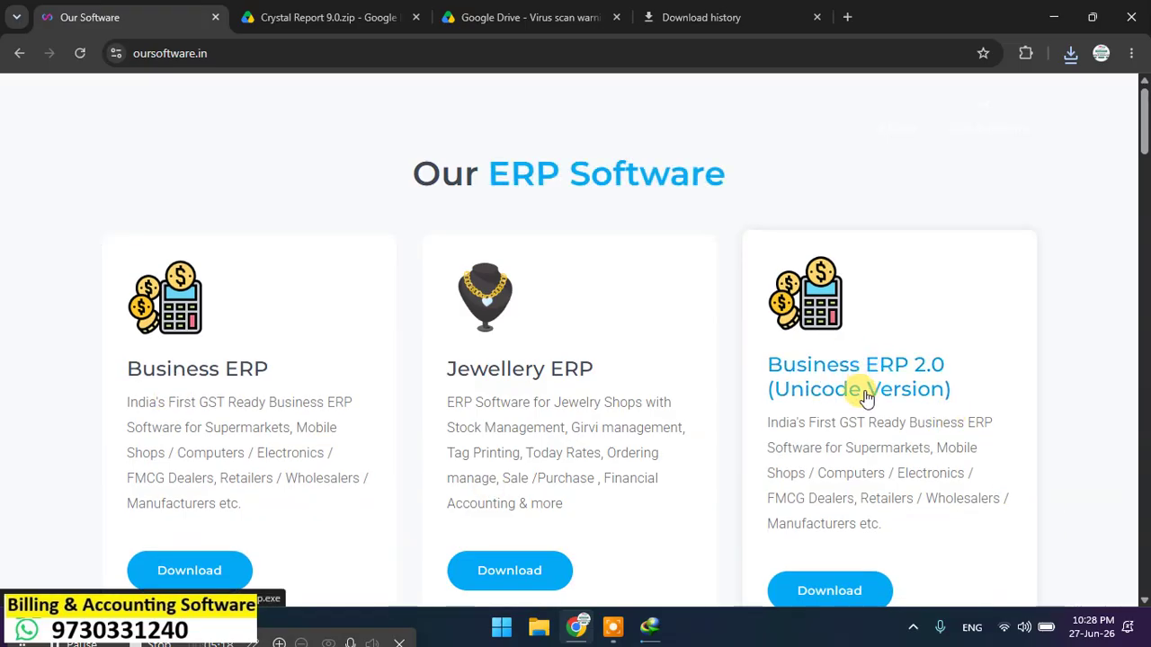
{"action": "scroll", "coordinate": [868, 400], "scroll_direction": "down", "scroll_amount": 20}
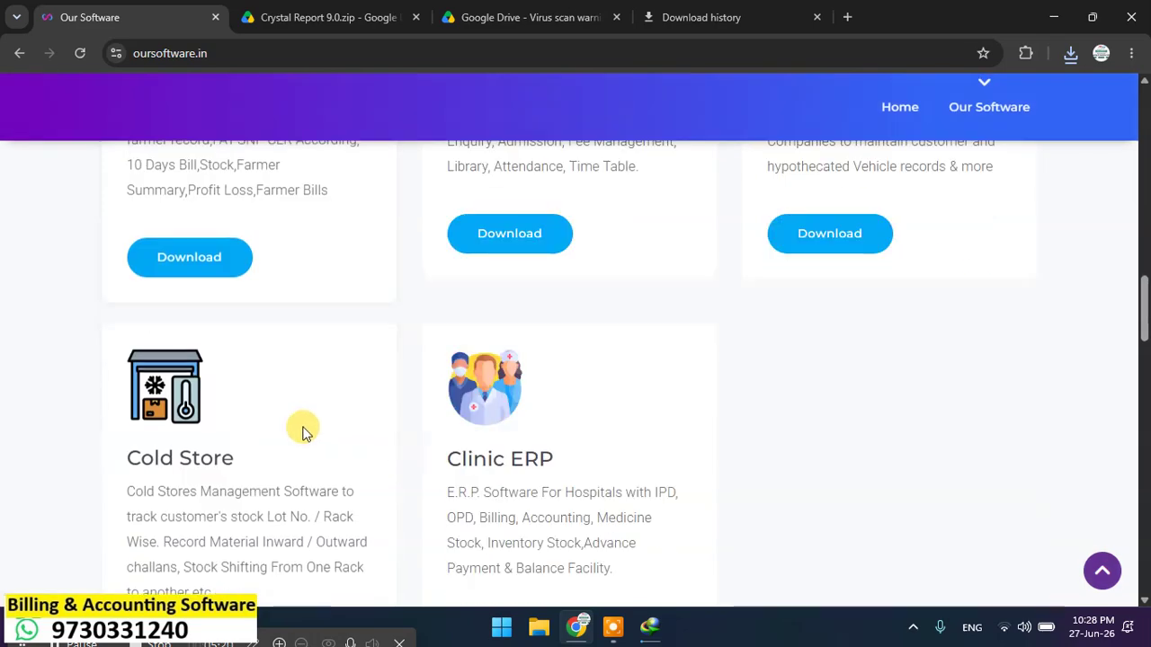
{"action": "scroll", "coordinate": [259, 453], "scroll_direction": "down", "scroll_amount": 20}
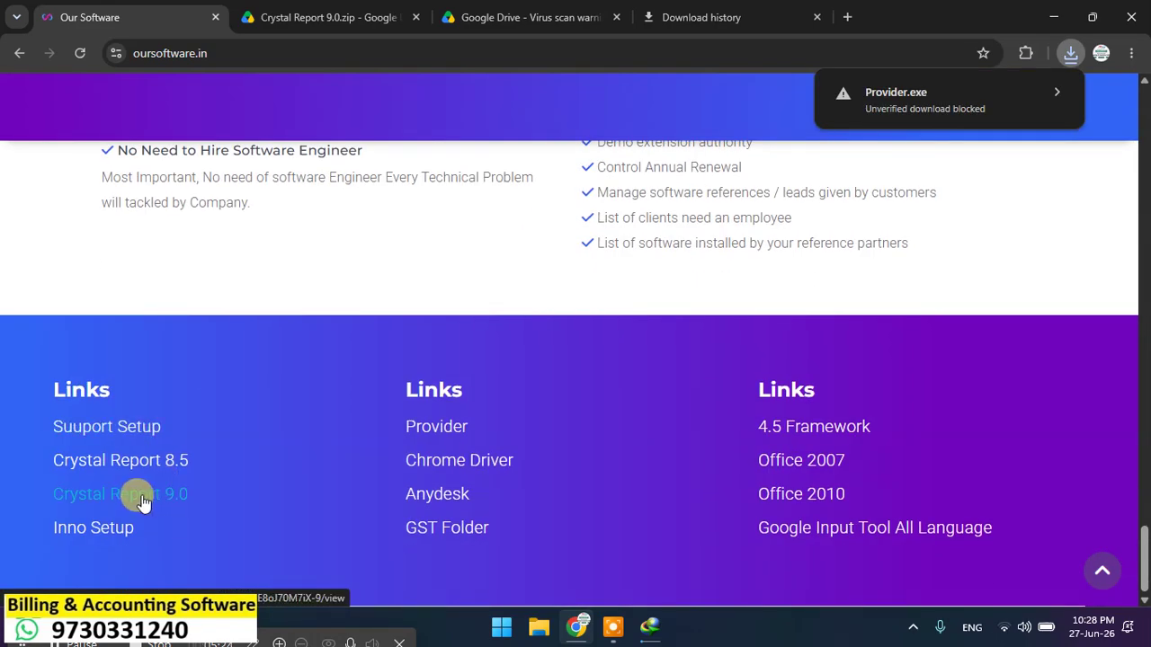
Step: Download the 220 MB Crystal Report 9.0.zip anyway through IDM, then view Chrome's download history
{"action": "left_click", "coordinate": [341, 14]}
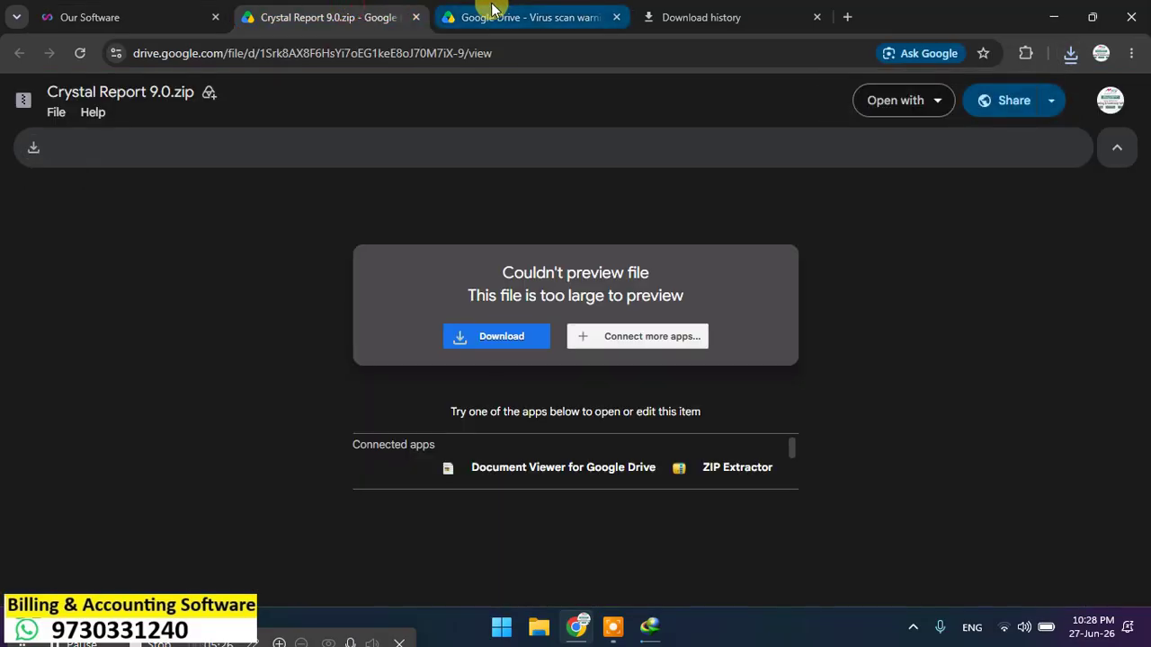
{"action": "left_click", "coordinate": [503, 14]}
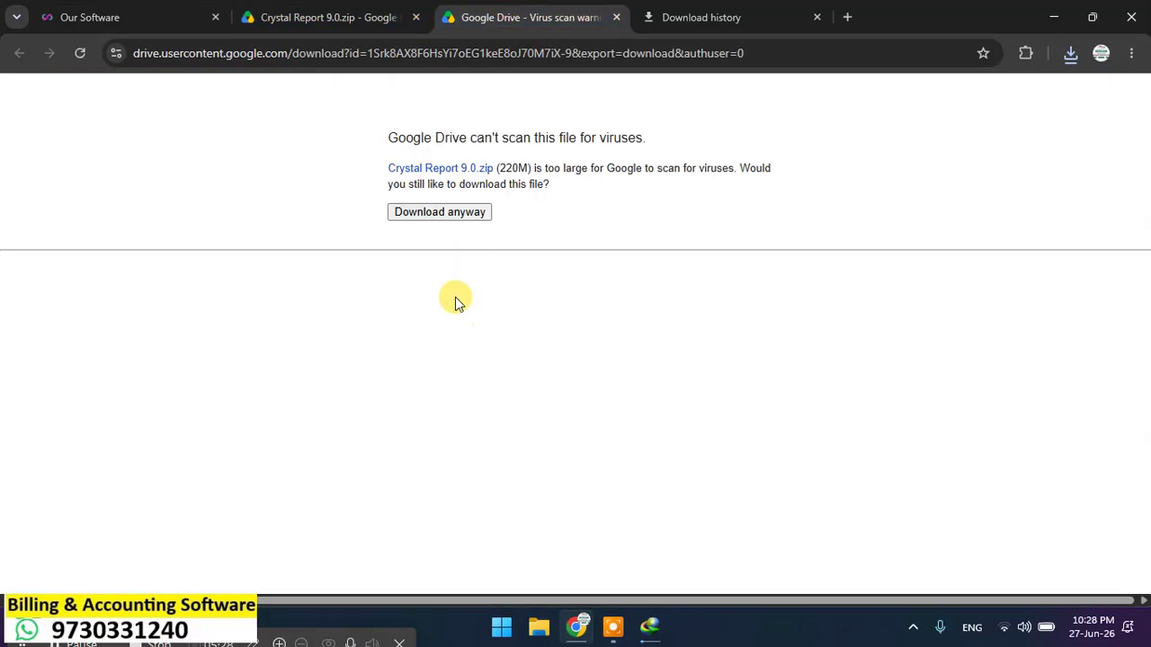
{"action": "left_click", "coordinate": [461, 216]}
{"action": "left_click", "coordinate": [585, 392]}
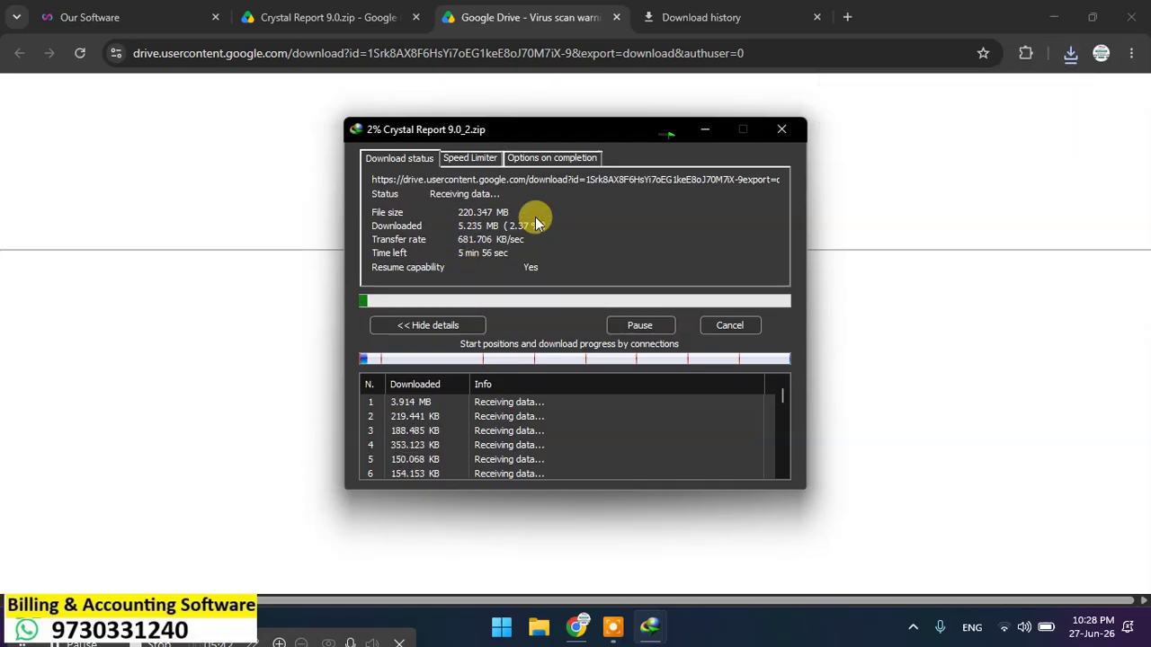
{"action": "left_click", "coordinate": [697, 15]}
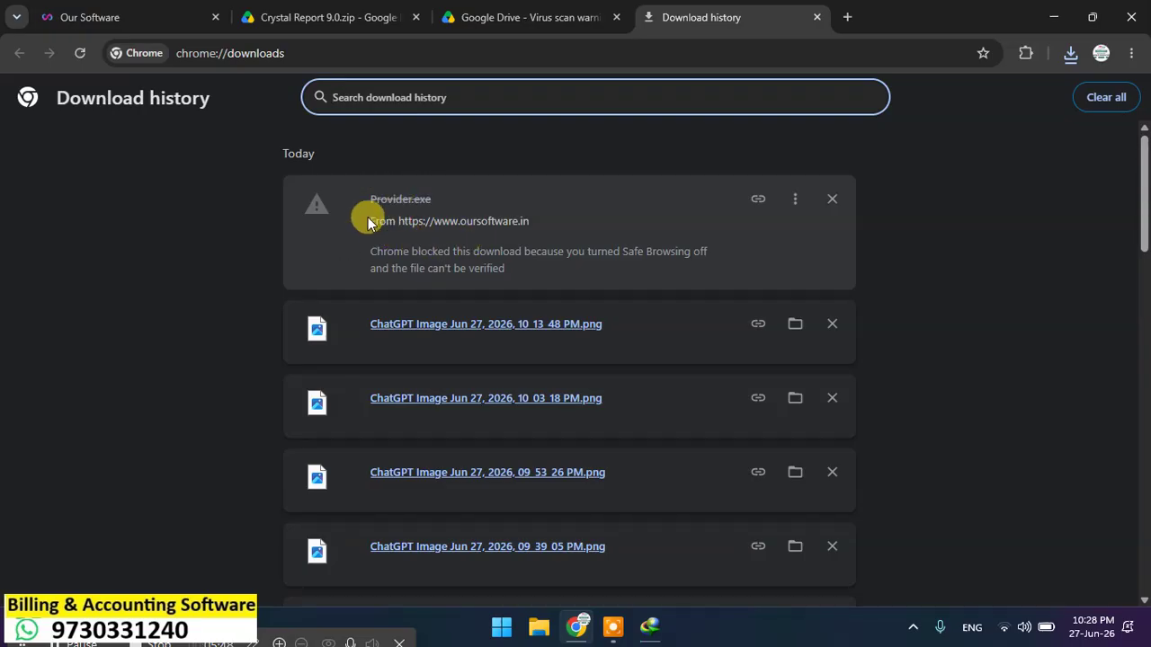
Step: Force the unverified Provider.exe download, resume it to completion, and show it in its folder
{"action": "left_click", "coordinate": [796, 201]}
{"action": "left_click", "coordinate": [728, 241]}
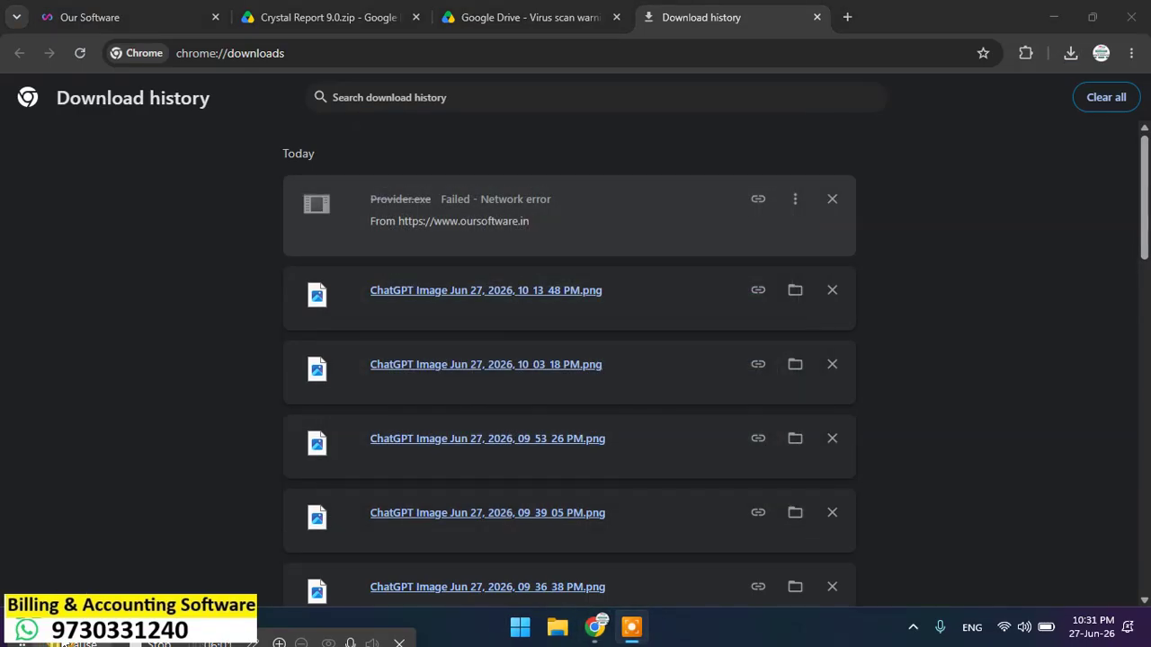
{"action": "left_click", "coordinate": [801, 192]}
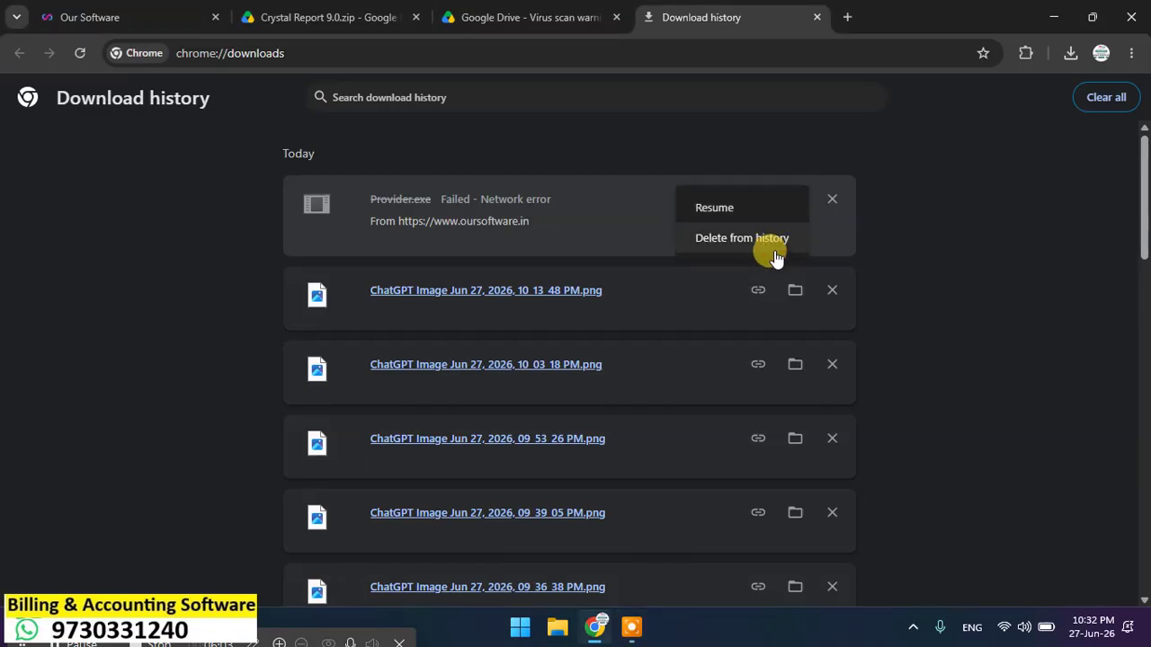
{"action": "left_click", "coordinate": [765, 214]}
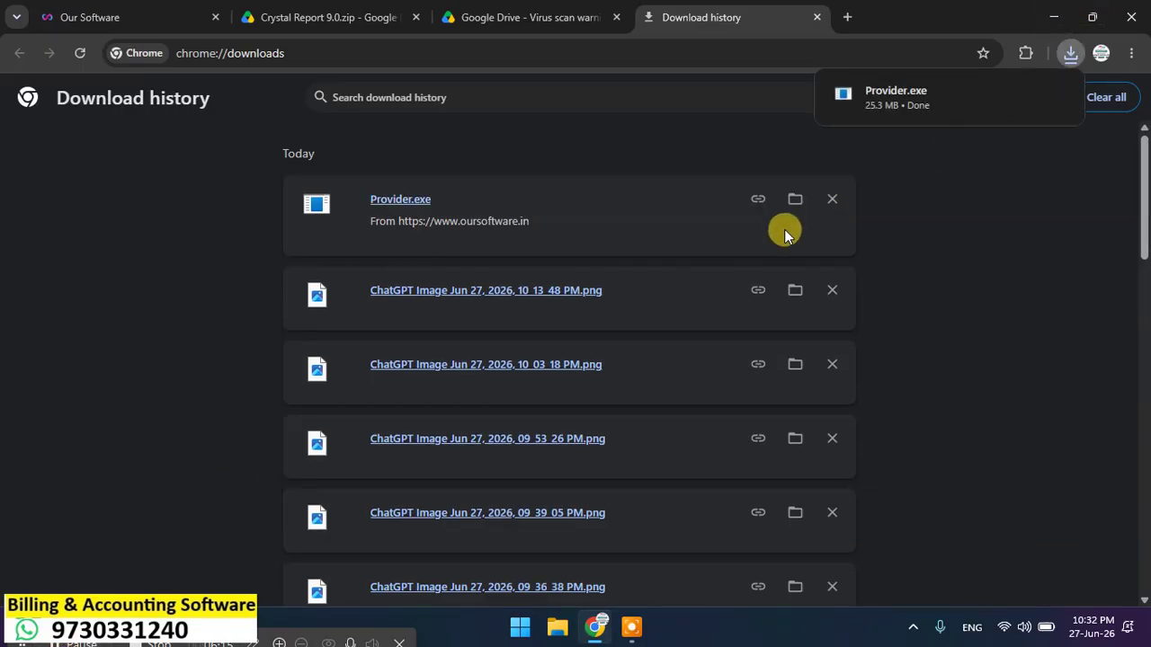
{"action": "left_click", "coordinate": [796, 200]}
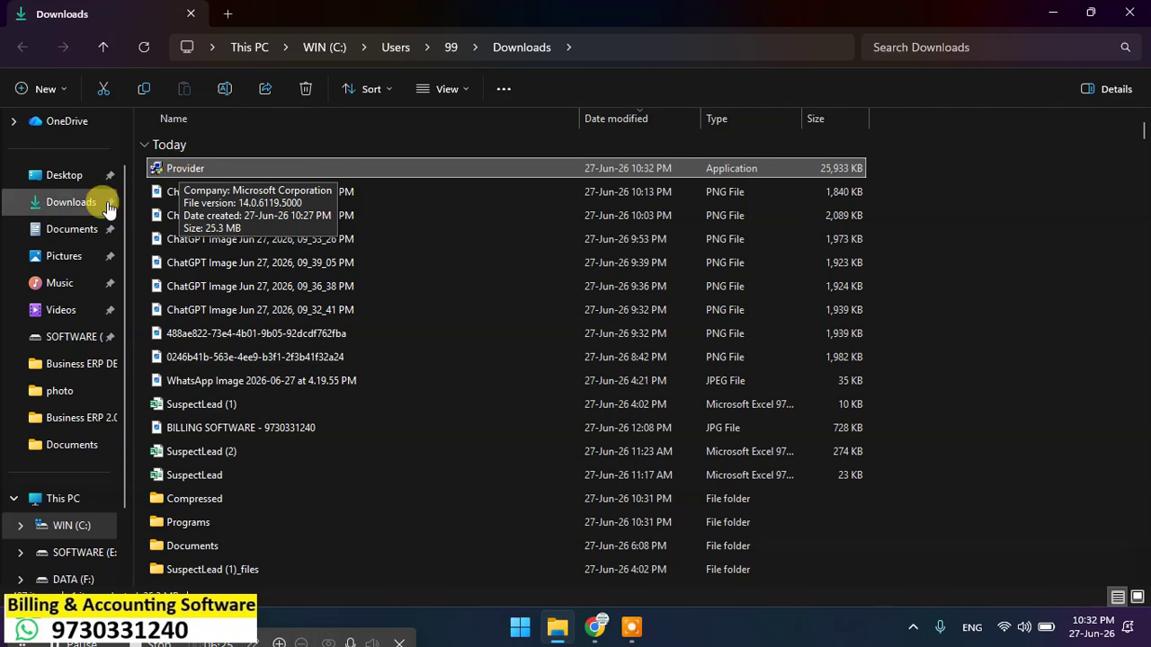
Step: Run Provider as administrator, open Downloads\Programs, and bring the database engine 2010 setup forward
{"action": "right_click", "coordinate": [196, 172]}
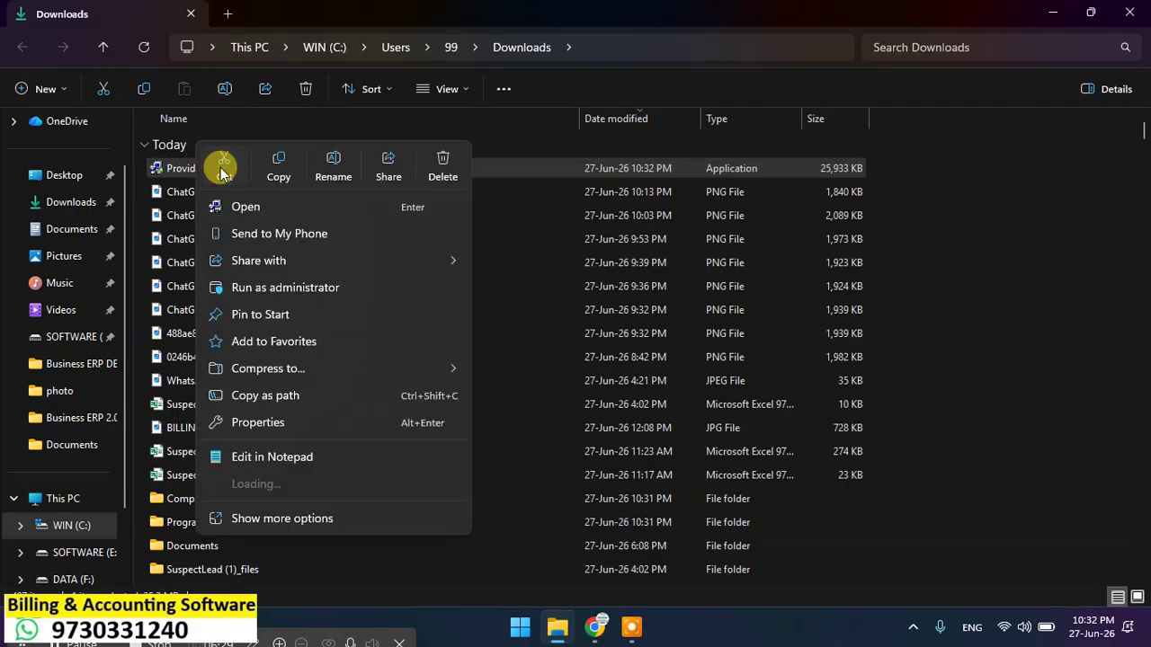
{"action": "left_click", "coordinate": [270, 288]}
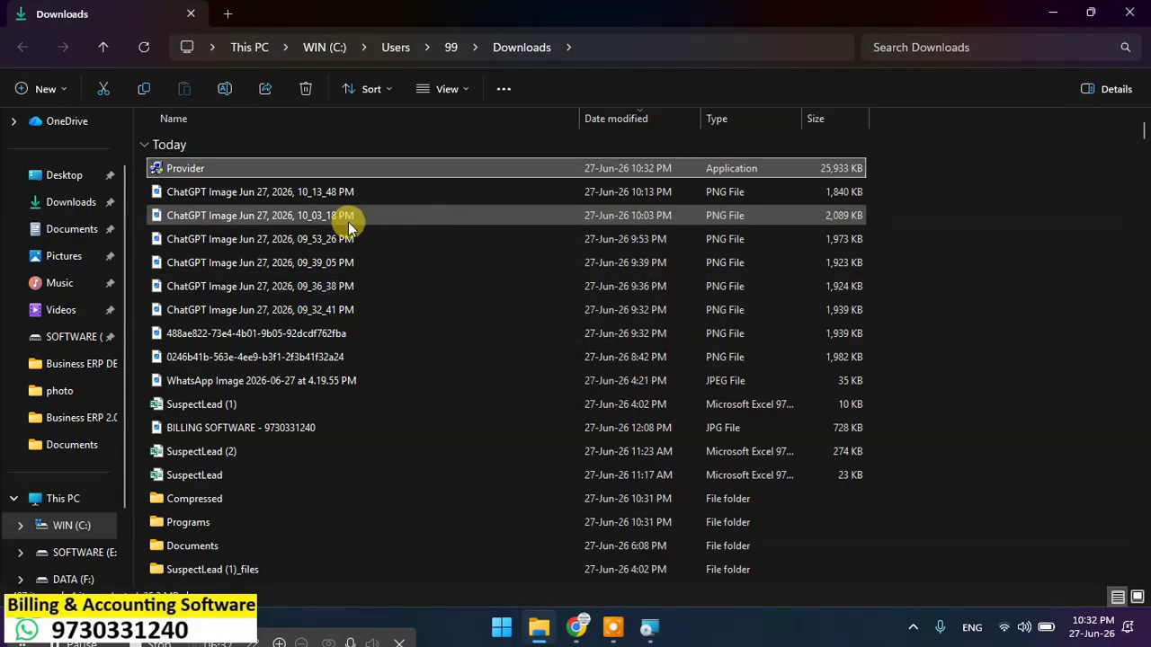
{"action": "left_click", "coordinate": [60, 199]}
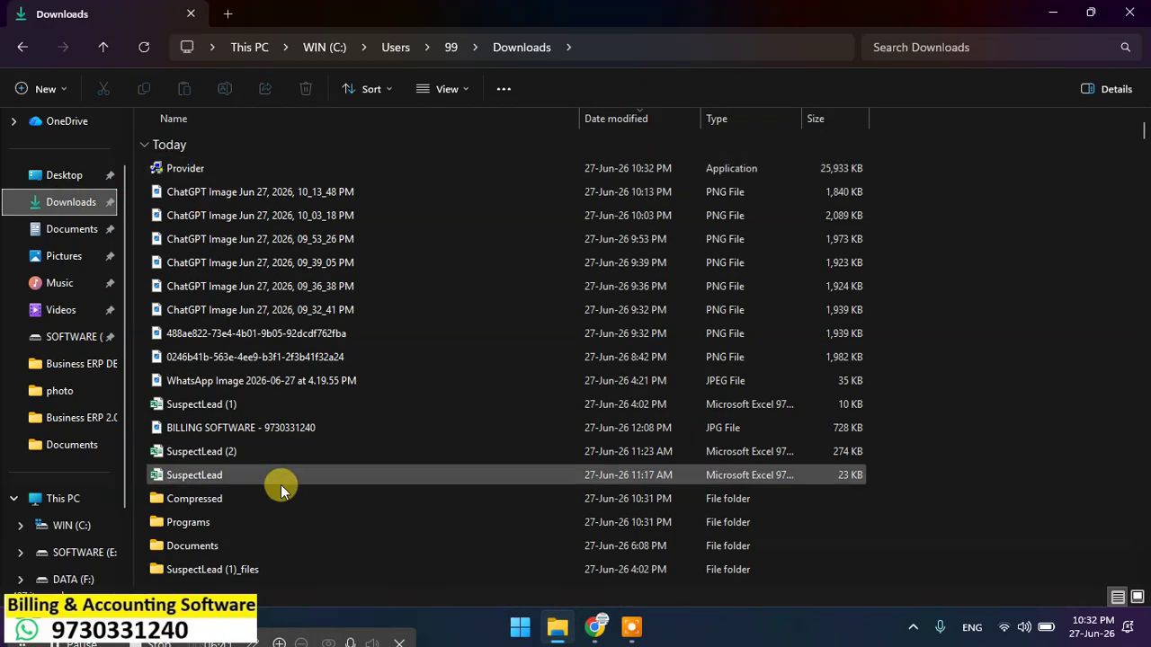
{"action": "double_click", "coordinate": [197, 522]}
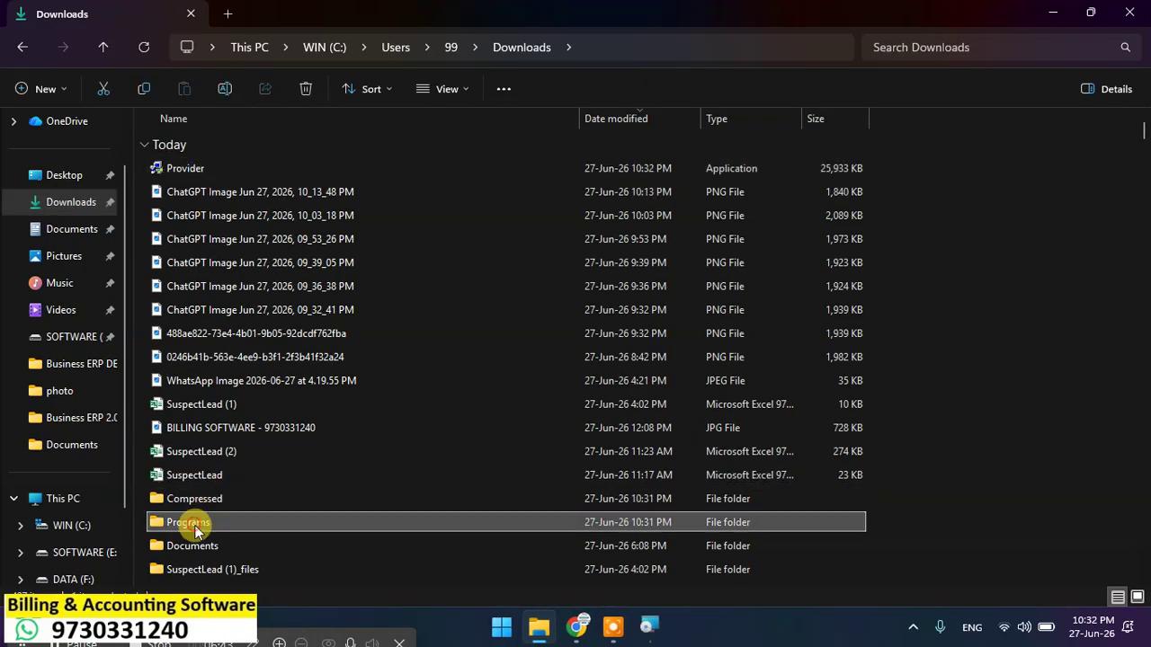
{"action": "left_click", "coordinate": [648, 624]}
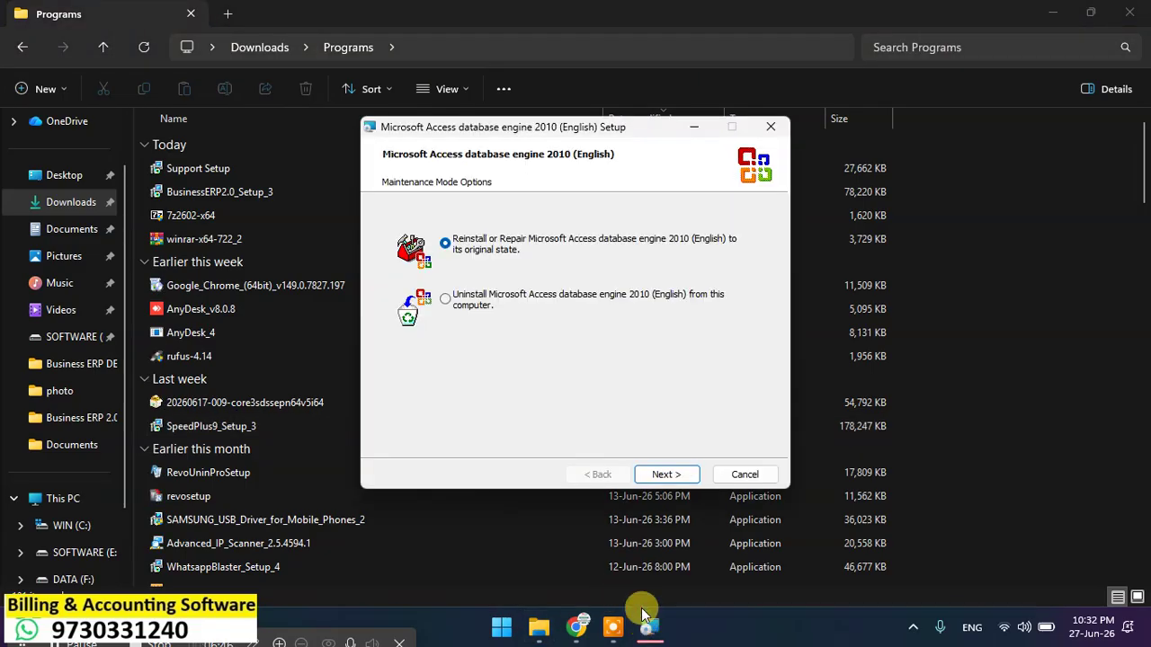
Step: Repair the Access database engine 2010, ignoring running programs, and confirm the successful completion
{"action": "left_click", "coordinate": [665, 474]}
{"action": "left_click", "coordinate": [665, 475]}
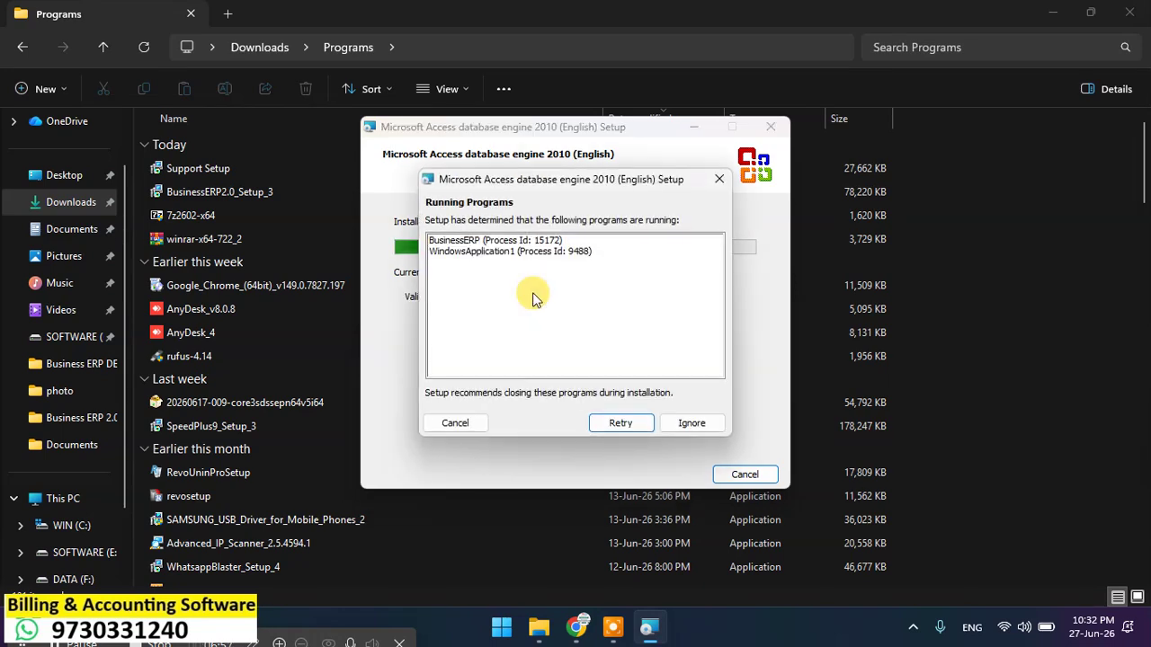
{"action": "left_click", "coordinate": [691, 431]}
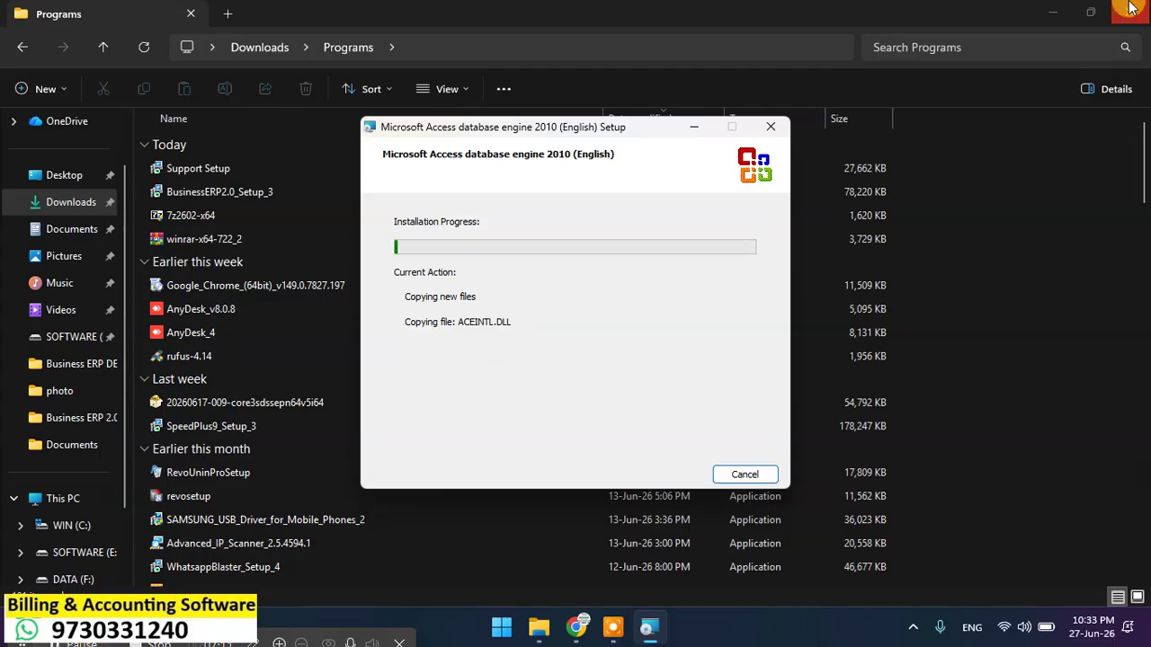
{"action": "left_click", "coordinate": [1053, 13]}
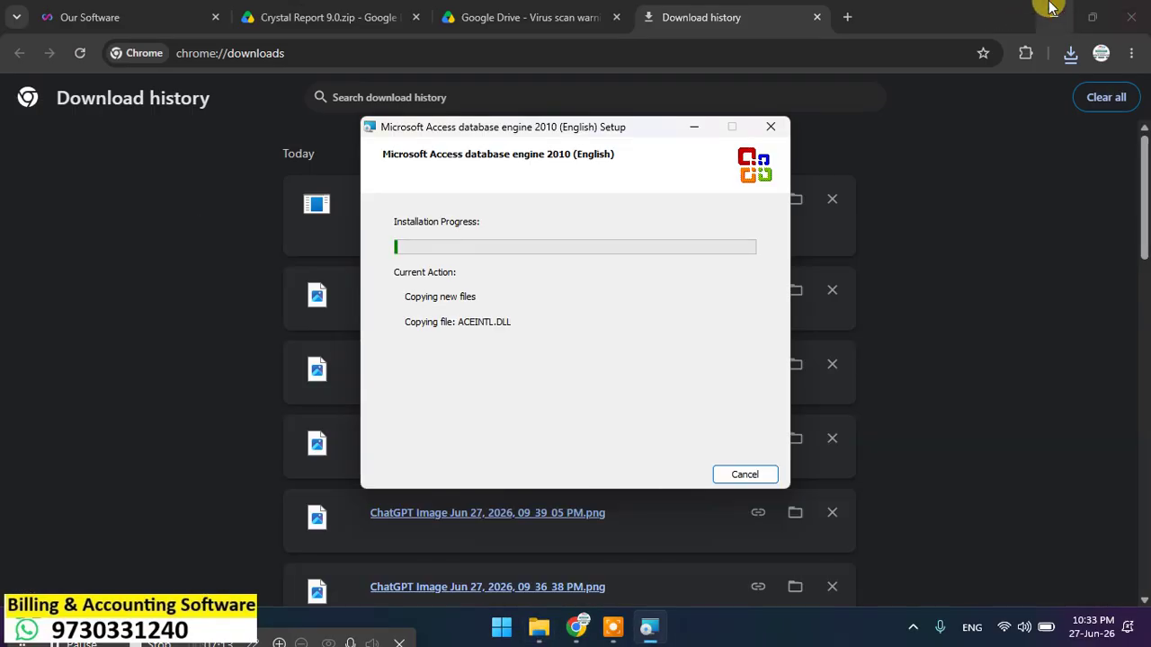
{"action": "left_click", "coordinate": [1053, 16]}
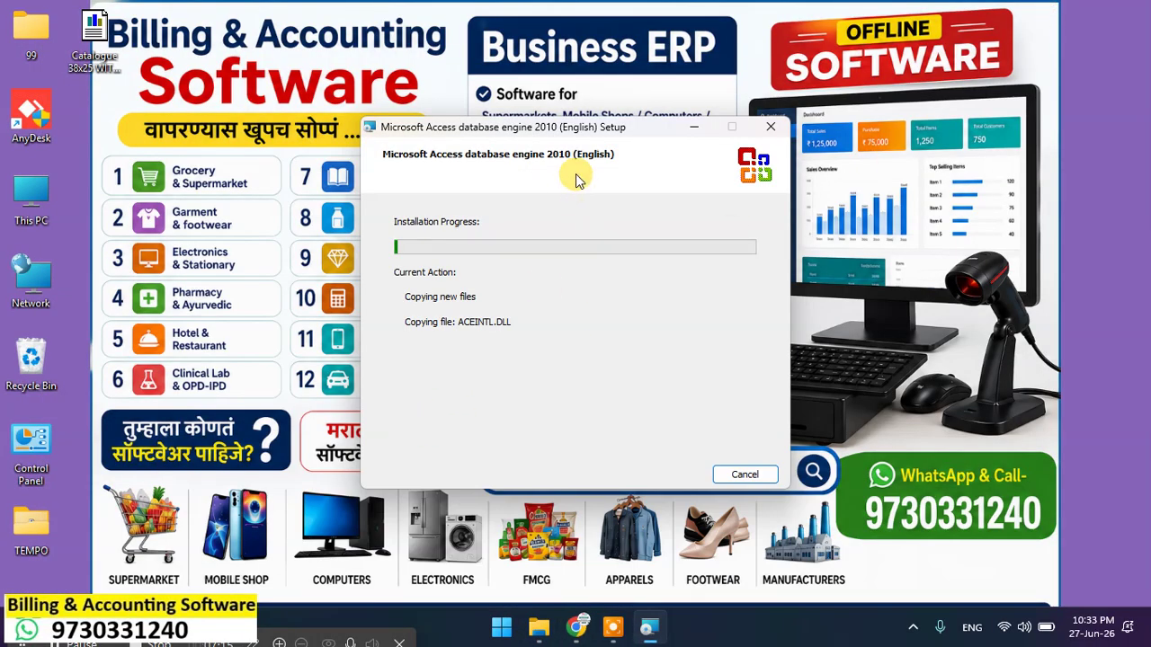
{"action": "left_click_drag", "start_coordinate": [583, 130], "coordinate": [718, 120]}
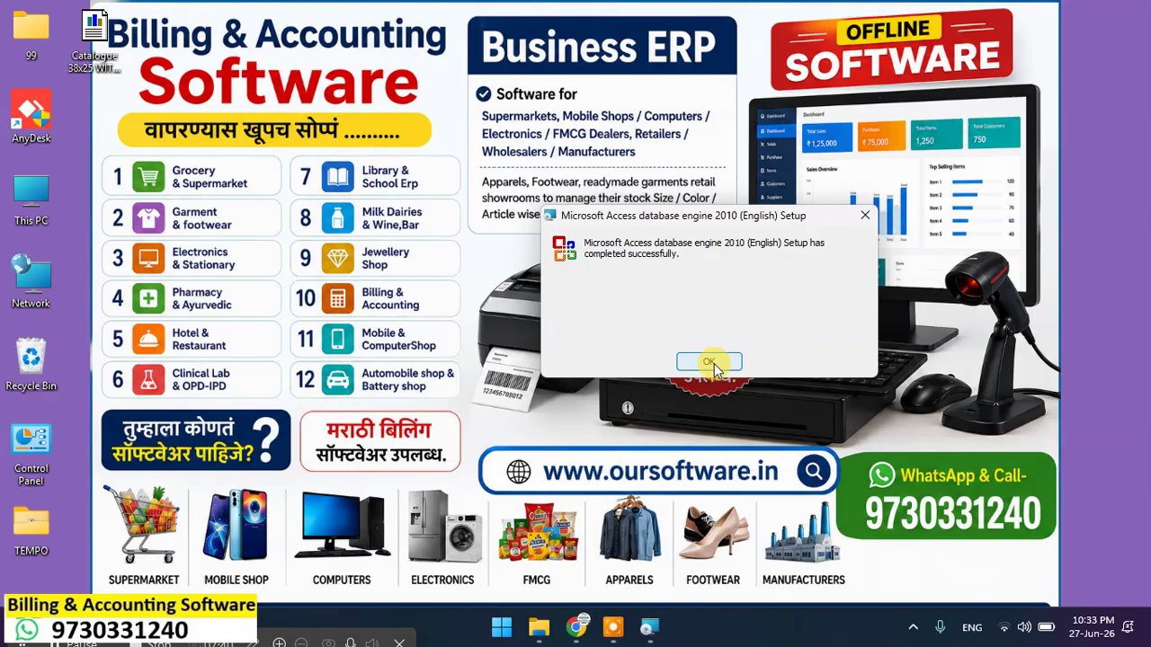
{"action": "left_click", "coordinate": [711, 362]}
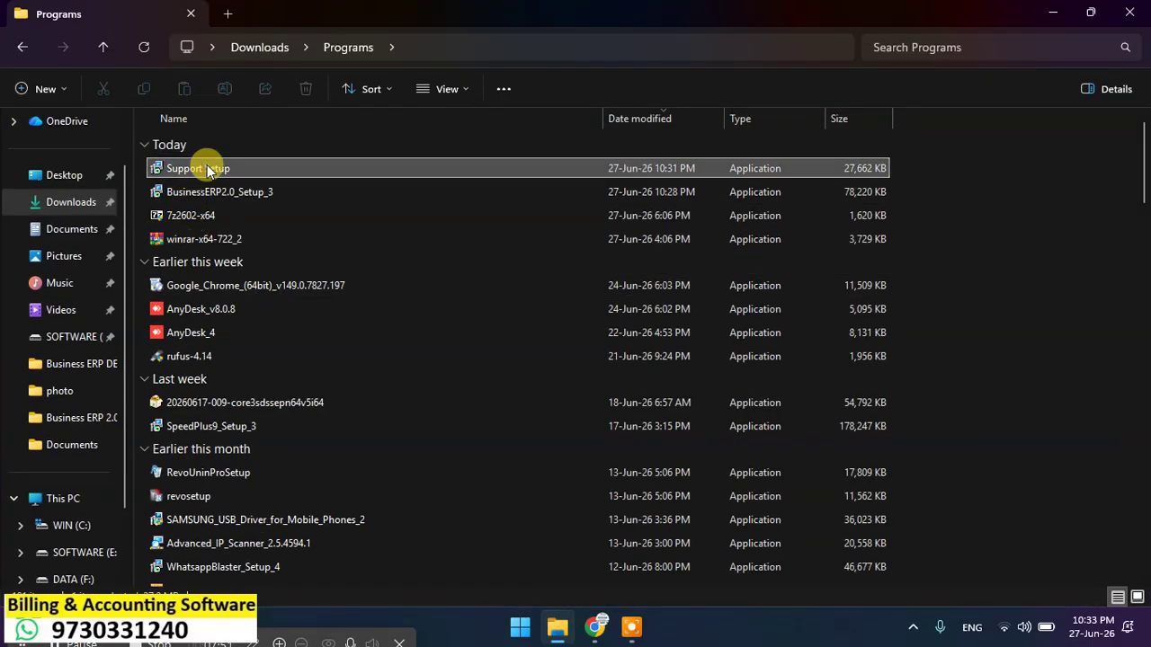
Step: Run the Support Runtime setup as administrator and start installing the dll files
{"action": "right_click", "coordinate": [206, 169]}
{"action": "left_click", "coordinate": [279, 312]}
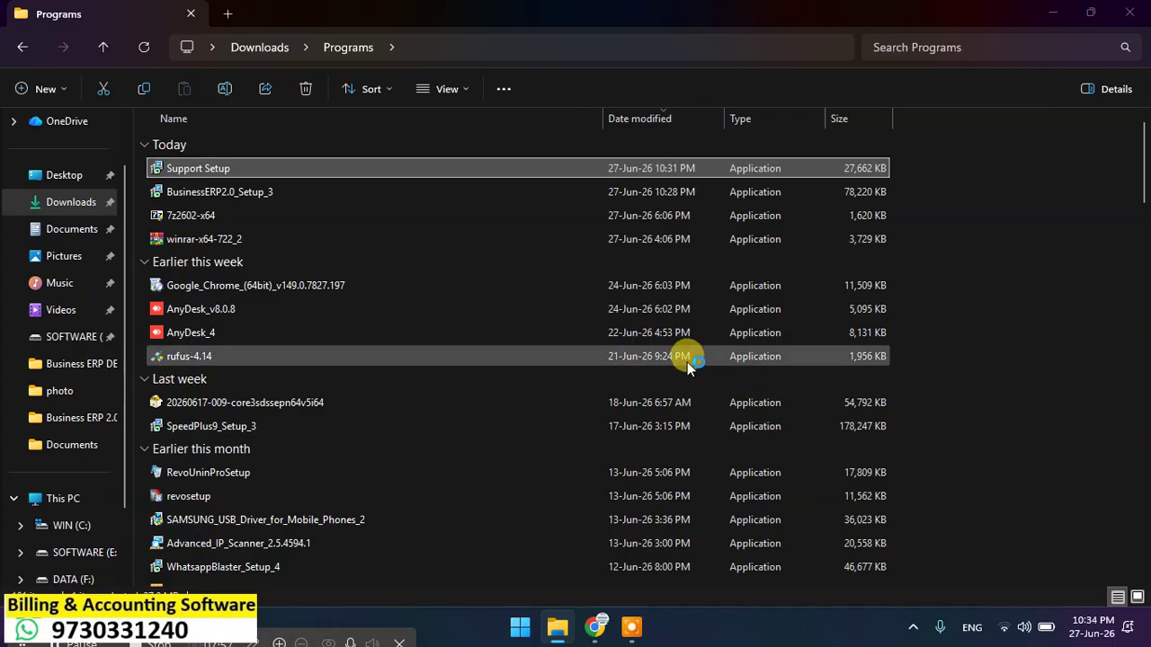
{"action": "left_click", "coordinate": [653, 447]}
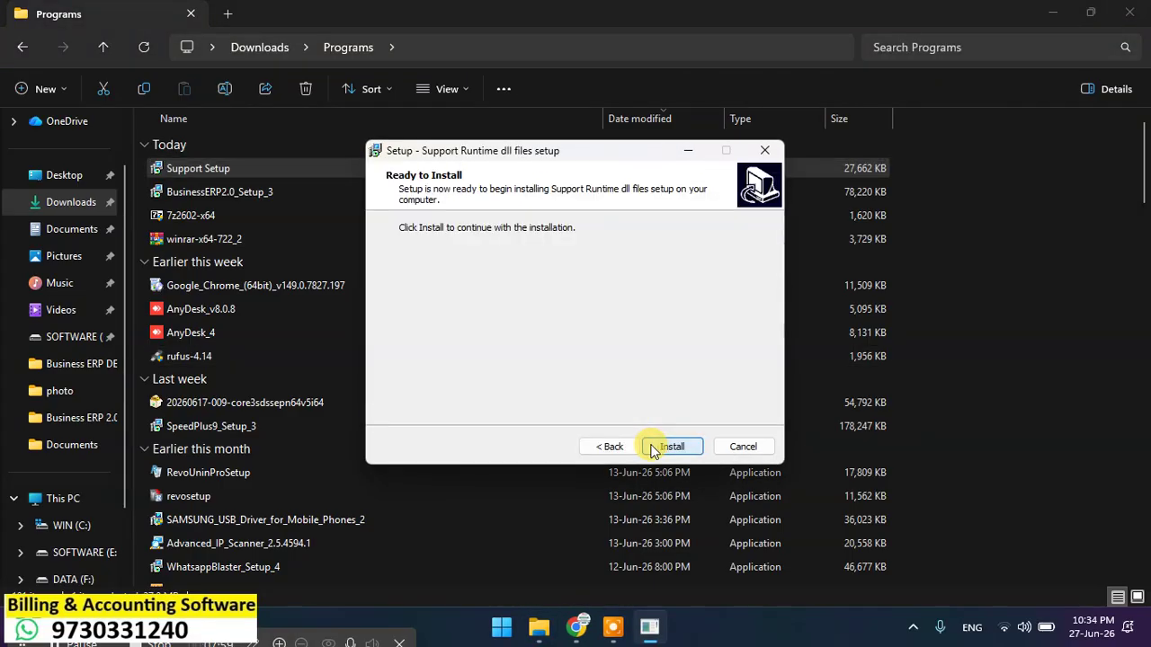
{"action": "left_click", "coordinate": [654, 448]}
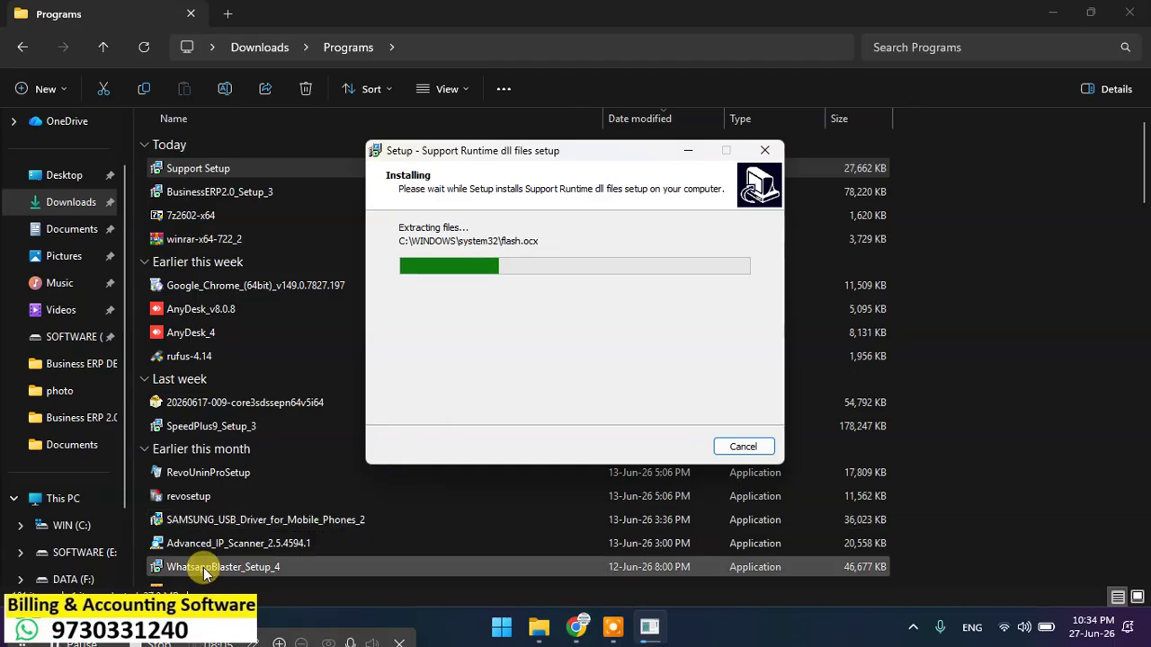
{"action": "left_click", "coordinate": [1049, 14]}
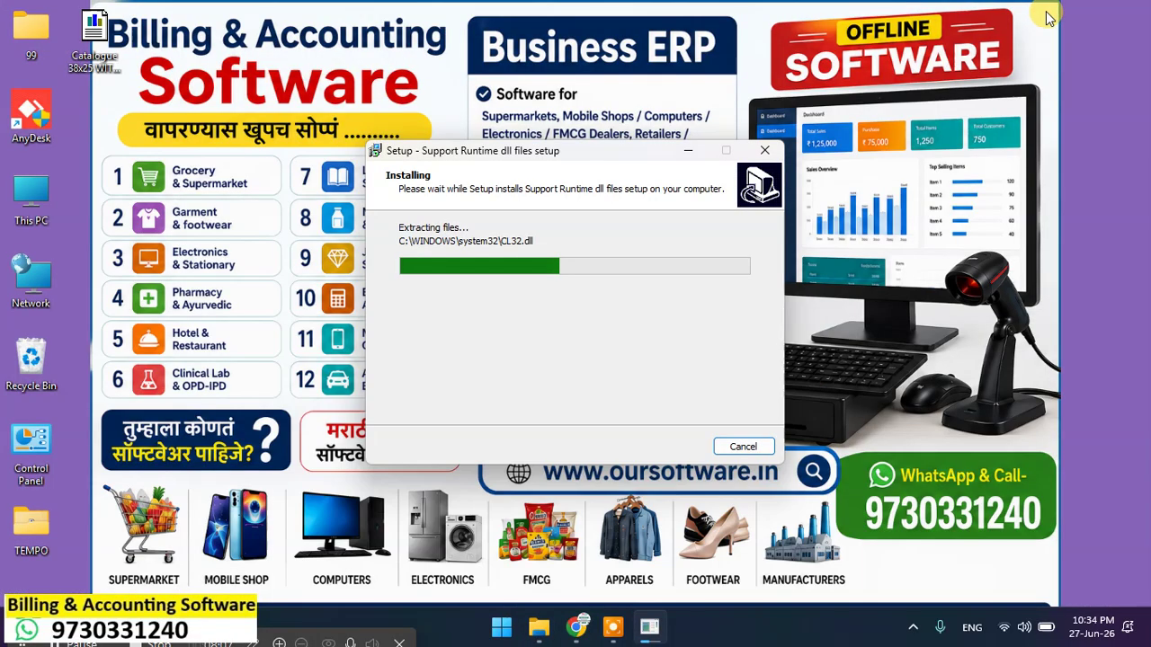
{"action": "left_click_drag", "start_coordinate": [557, 149], "coordinate": [865, 282]}
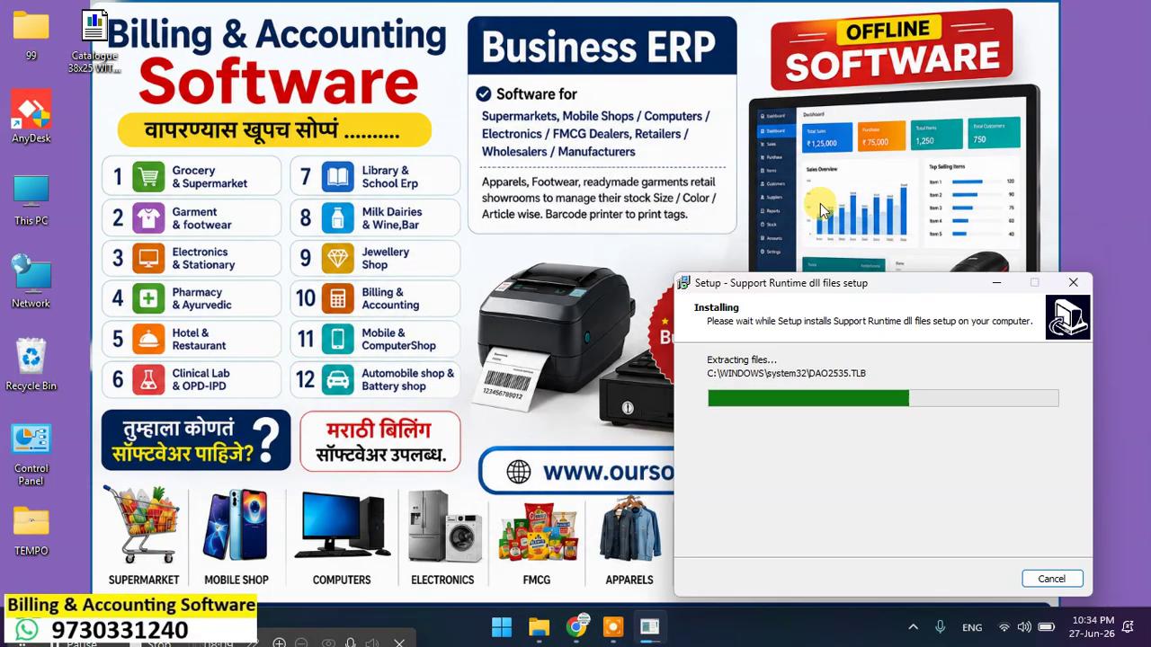
{"action": "left_click_drag", "start_coordinate": [821, 210], "coordinate": [665, 133]}
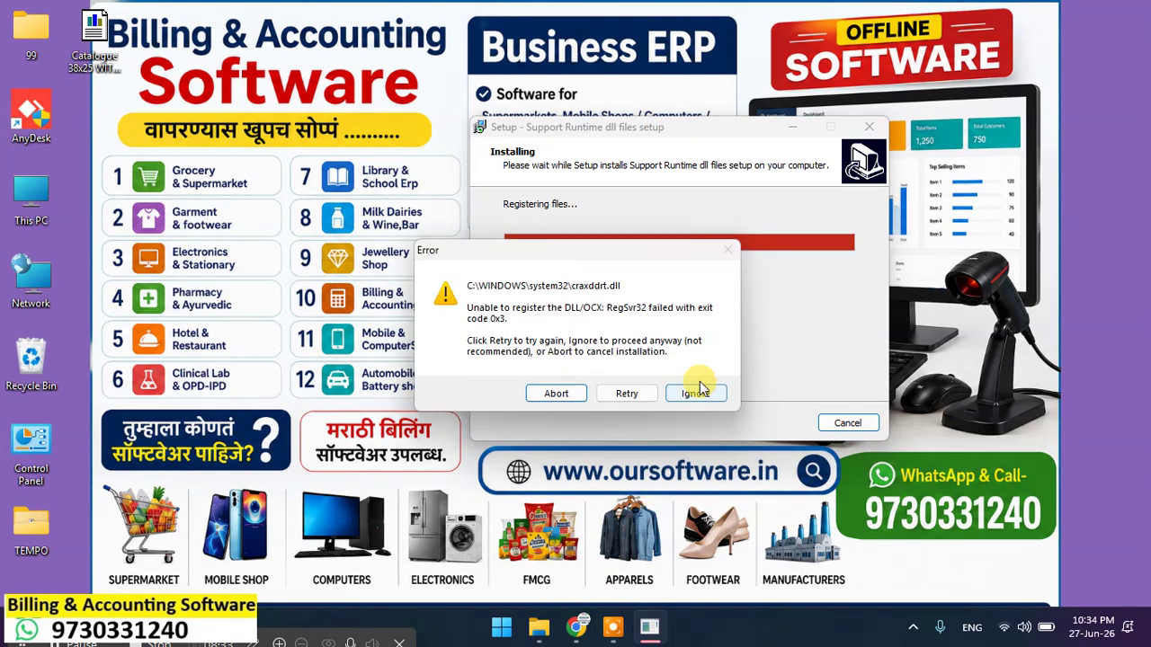
Step: Skip the two failed DLL registrations, finish the installation, and return to the Programs folder
{"action": "left_click", "coordinate": [697, 395]}
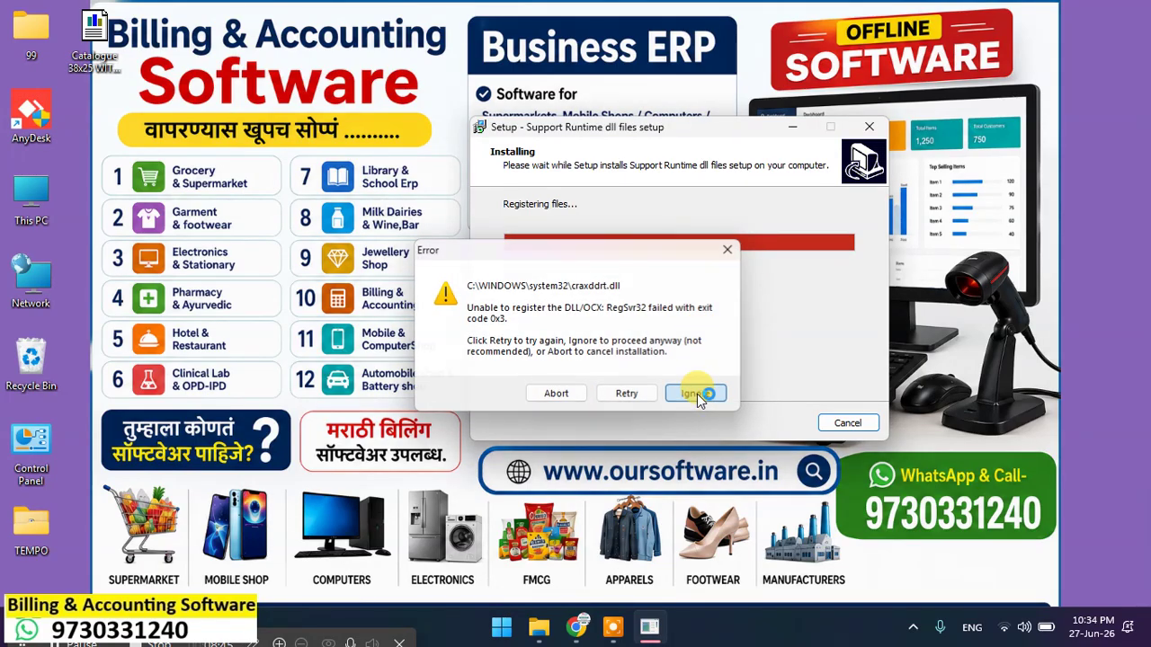
{"action": "left_click", "coordinate": [697, 394]}
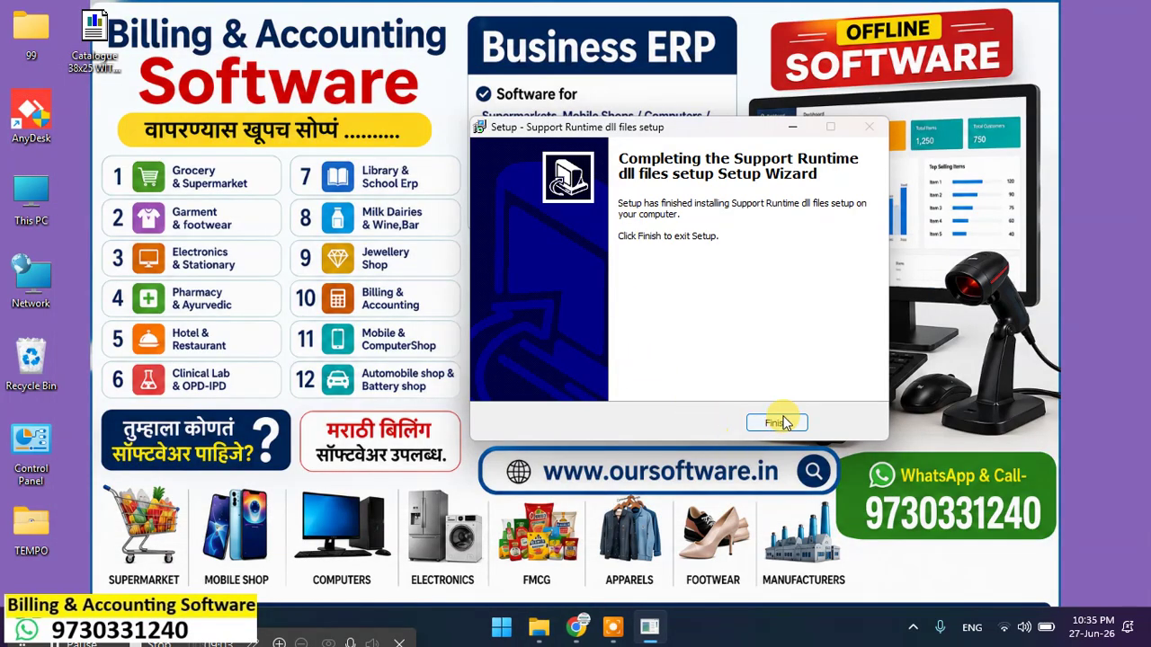
{"action": "left_click", "coordinate": [779, 423]}
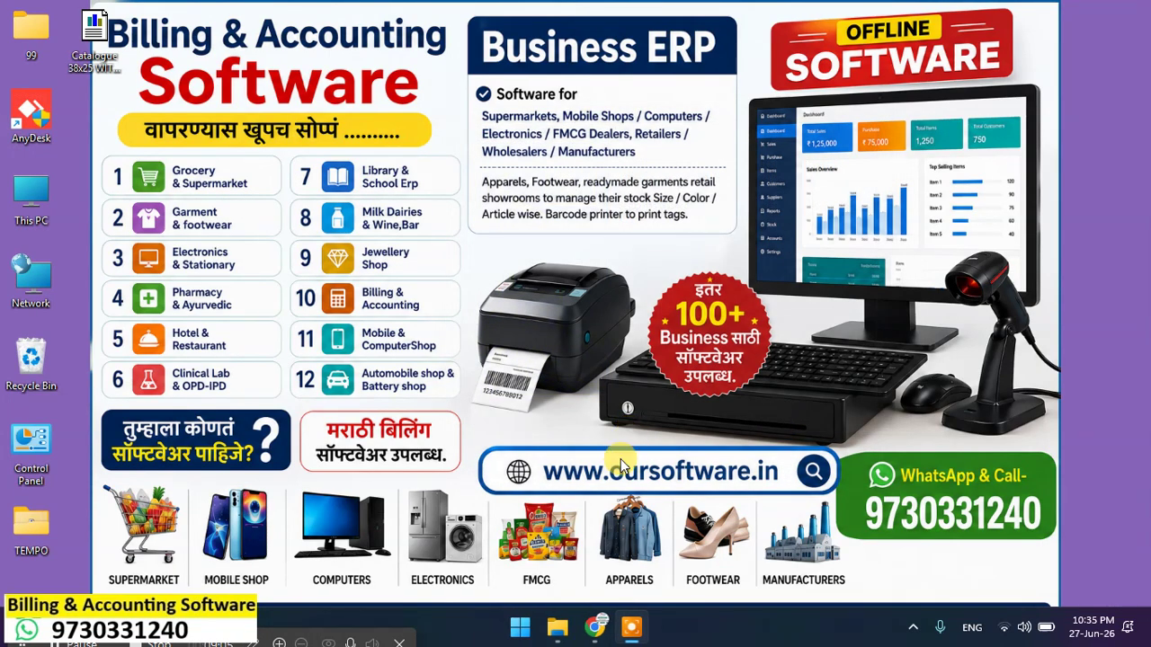
{"action": "left_click", "coordinate": [569, 634]}
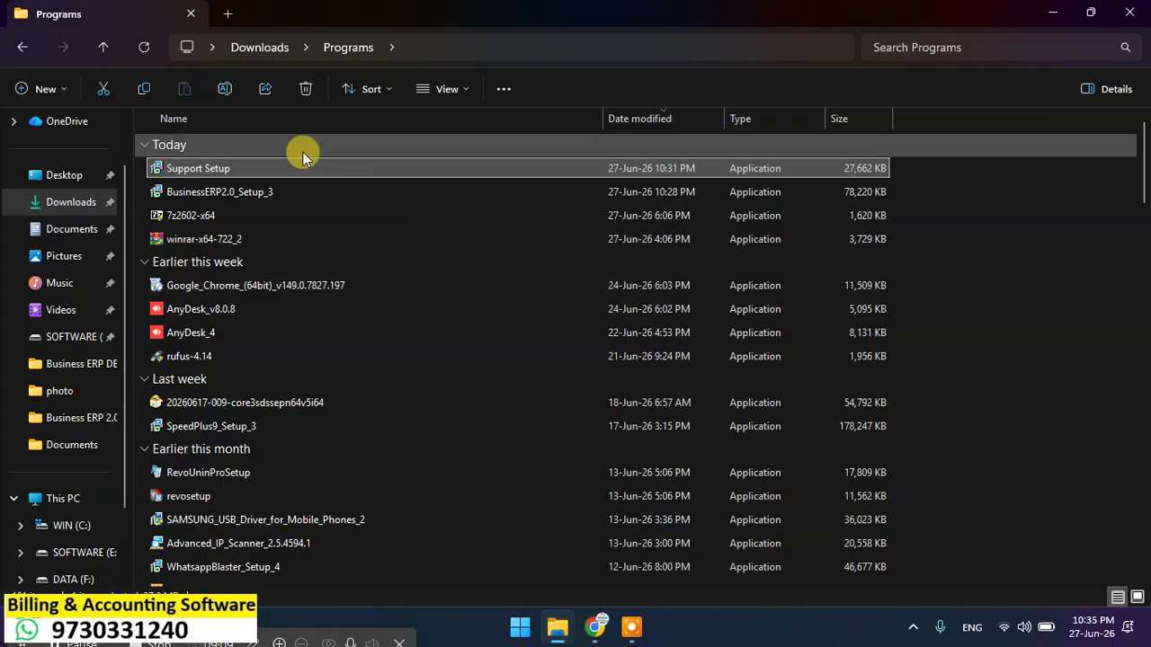
Step: Run BusinessERP2.0_Setup_3 as administrator and accept the C:\Business ERP 2.0 install folder
{"action": "left_click", "coordinate": [232, 197]}
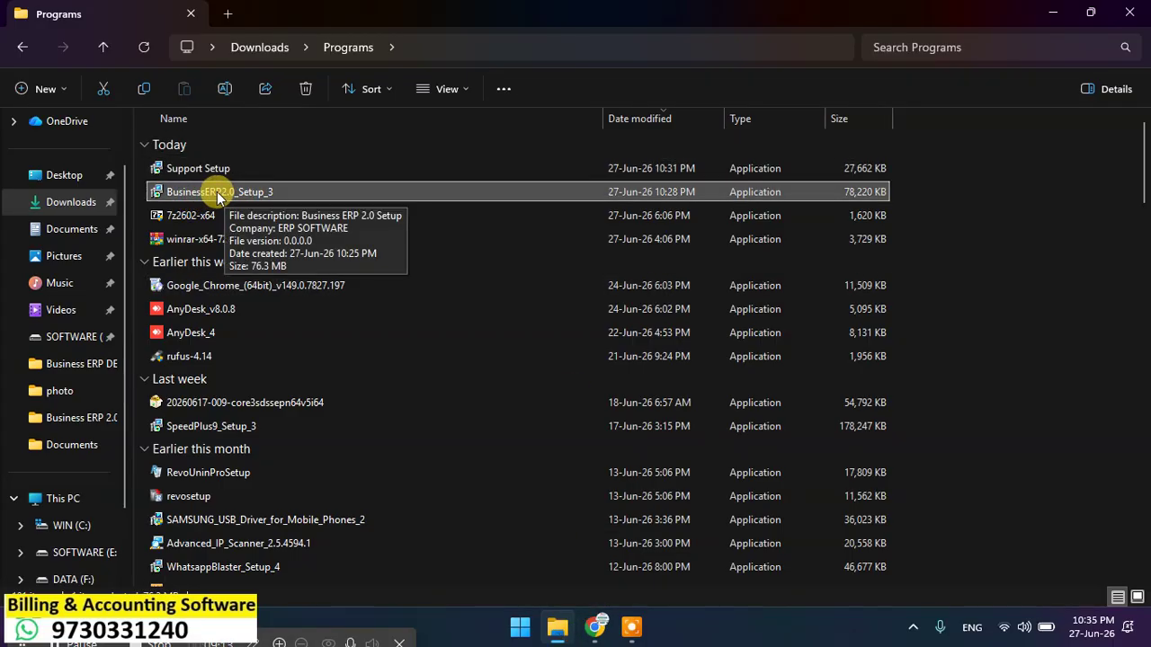
{"action": "right_click", "coordinate": [218, 192]}
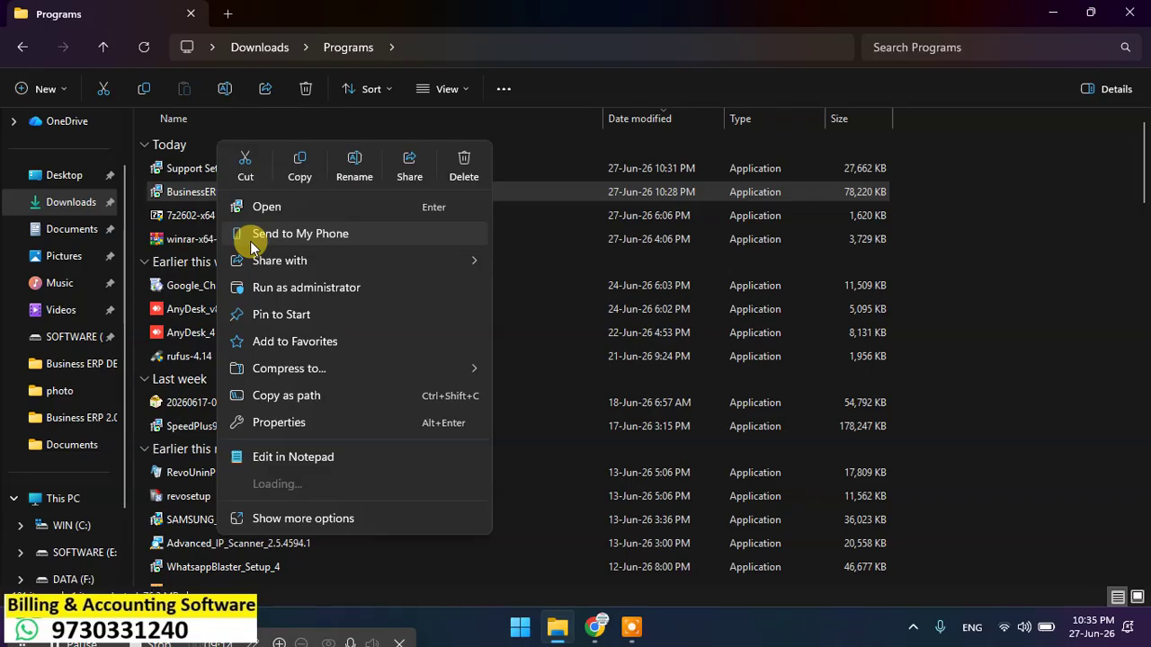
{"action": "left_click", "coordinate": [281, 290]}
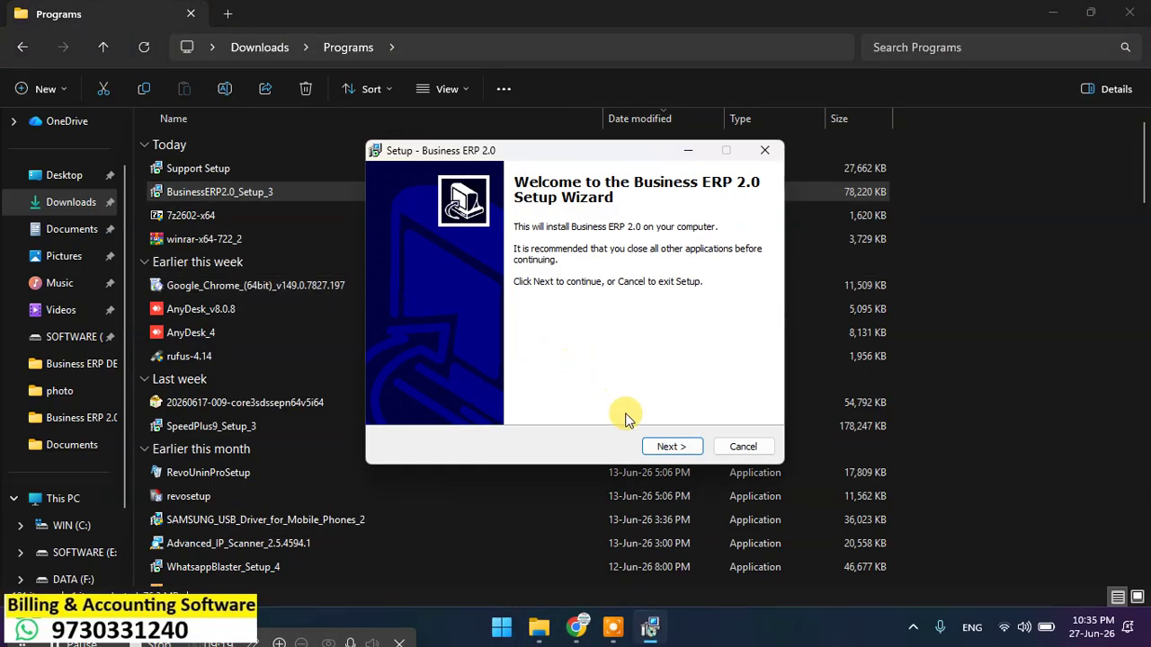
{"action": "left_click", "coordinate": [665, 446]}
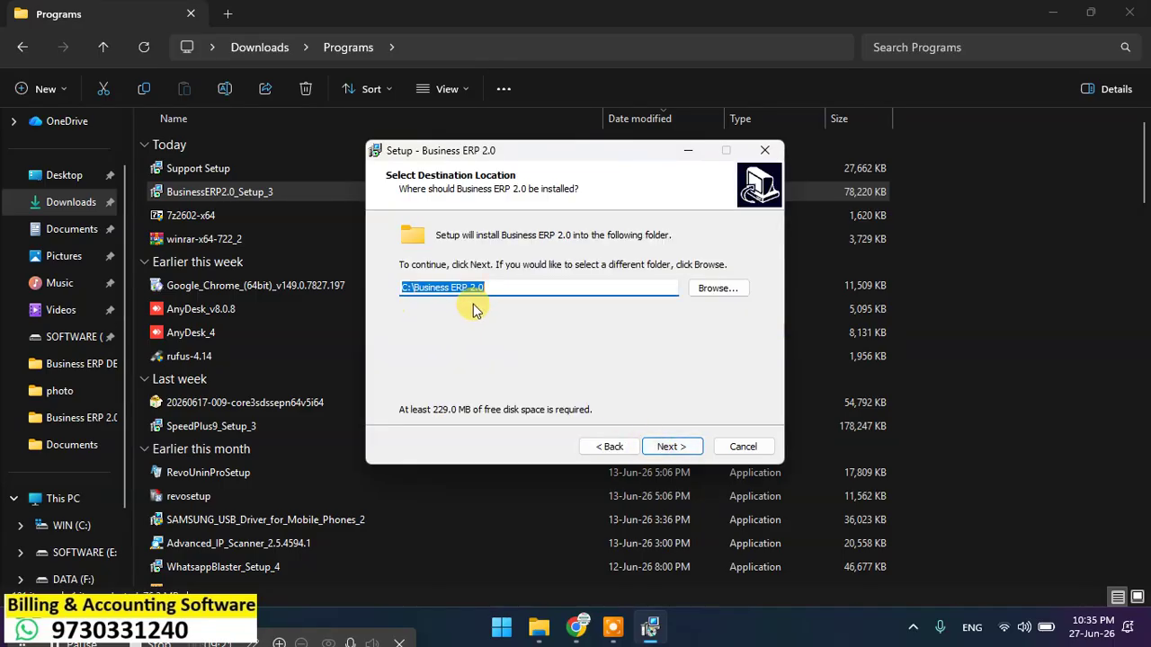
{"action": "left_click", "coordinate": [673, 447]}
{"action": "left_click", "coordinate": [609, 447]}
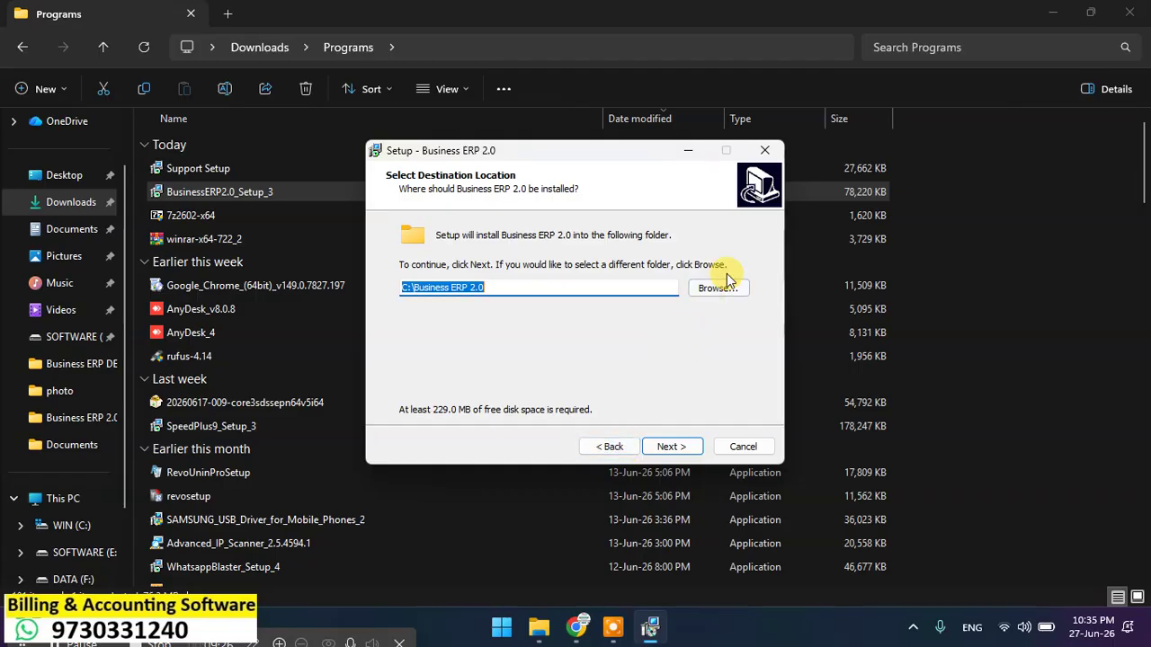
{"action": "left_click", "coordinate": [673, 447]}
{"action": "left_click", "coordinate": [673, 447]}
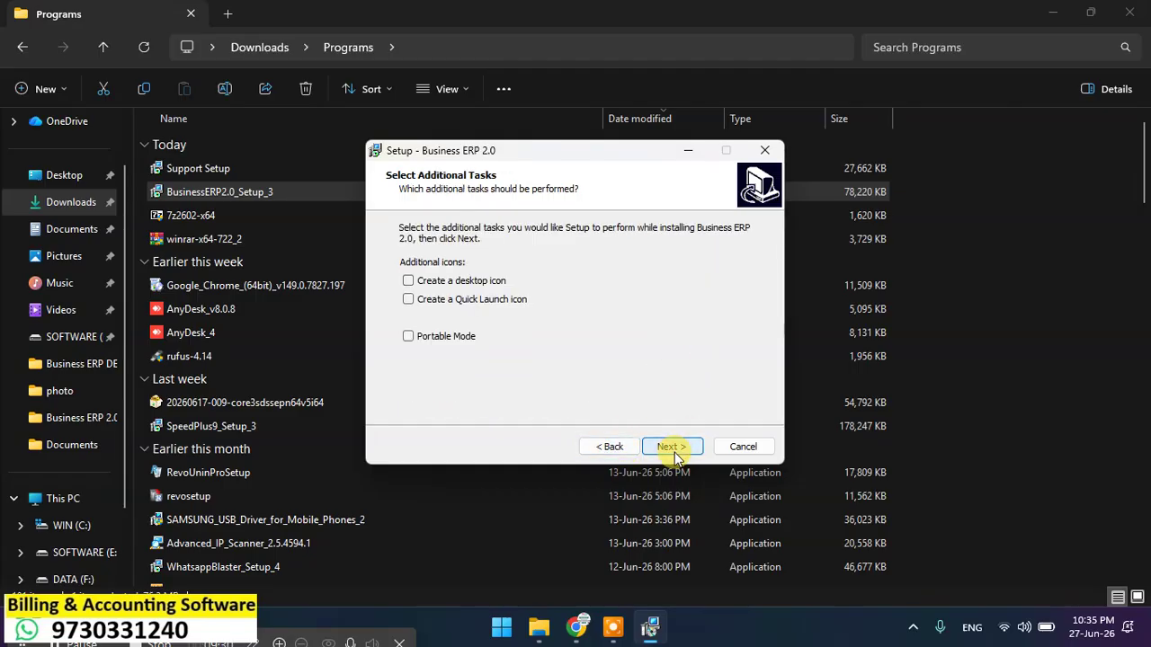
Step: Add desktop and Quick Launch icons, install, and close the finished wizard
{"action": "left_click", "coordinate": [447, 281]}
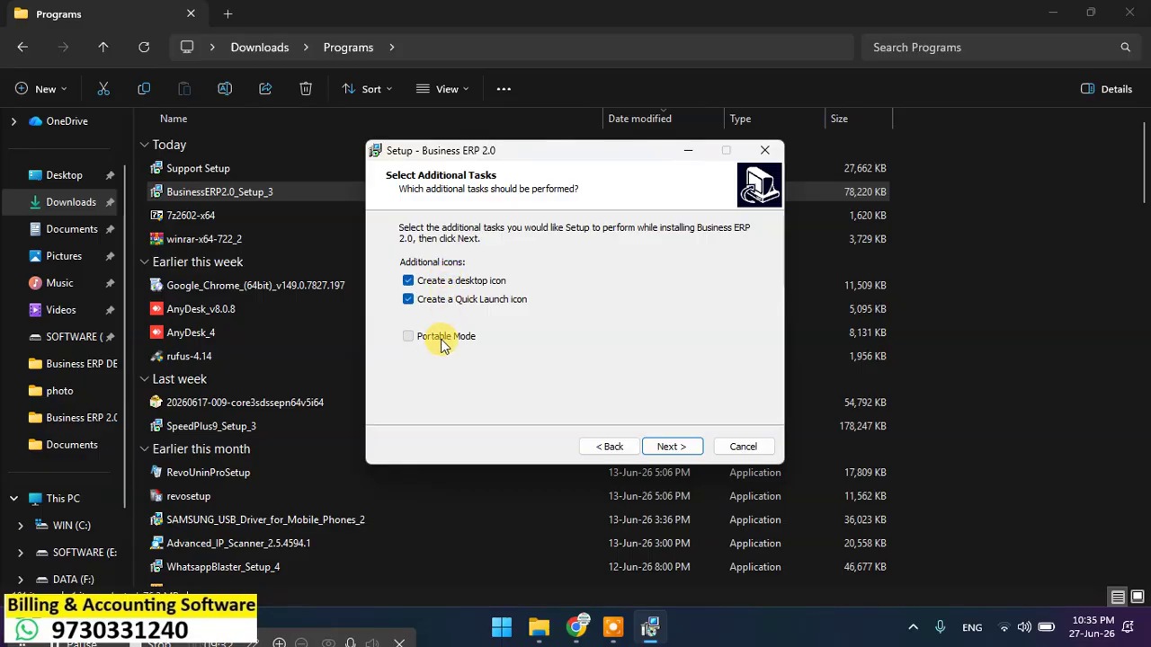
{"action": "left_click", "coordinate": [439, 338]}
{"action": "left_click", "coordinate": [669, 447]}
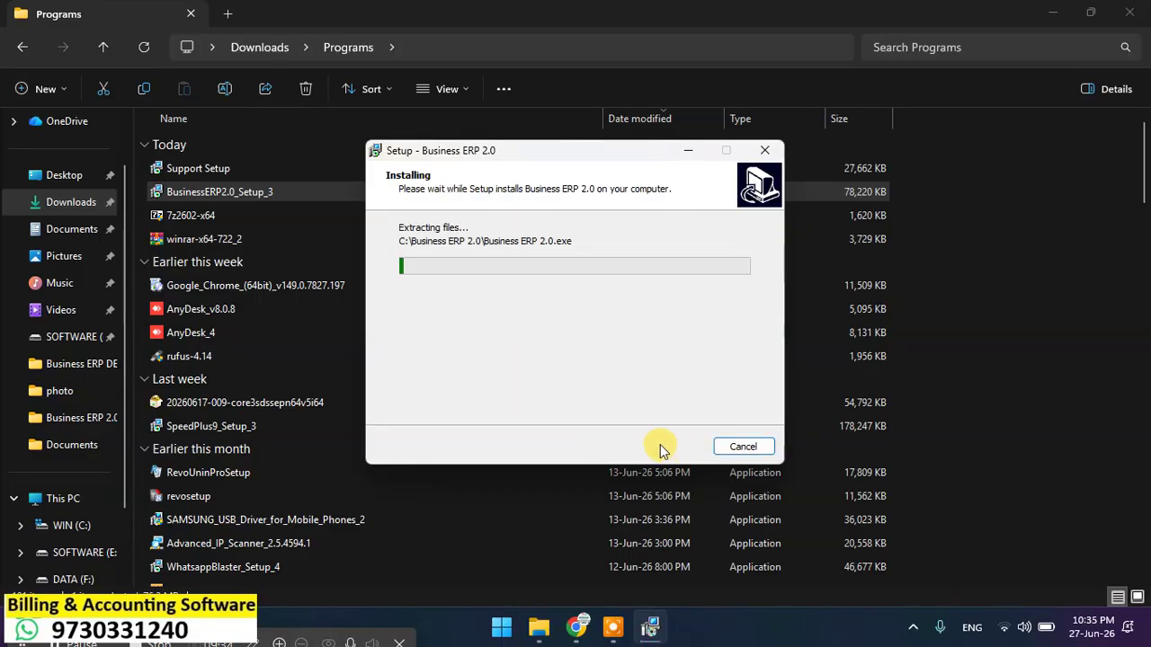
{"action": "left_click", "coordinate": [1058, 14]}
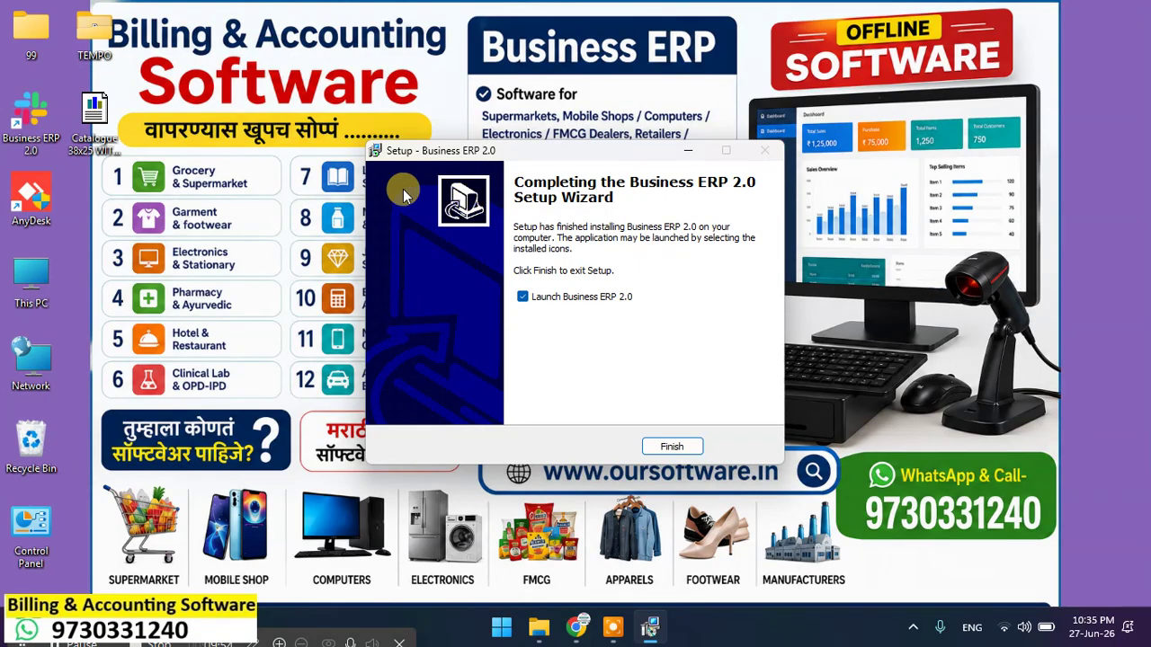
{"action": "left_click", "coordinate": [672, 450]}
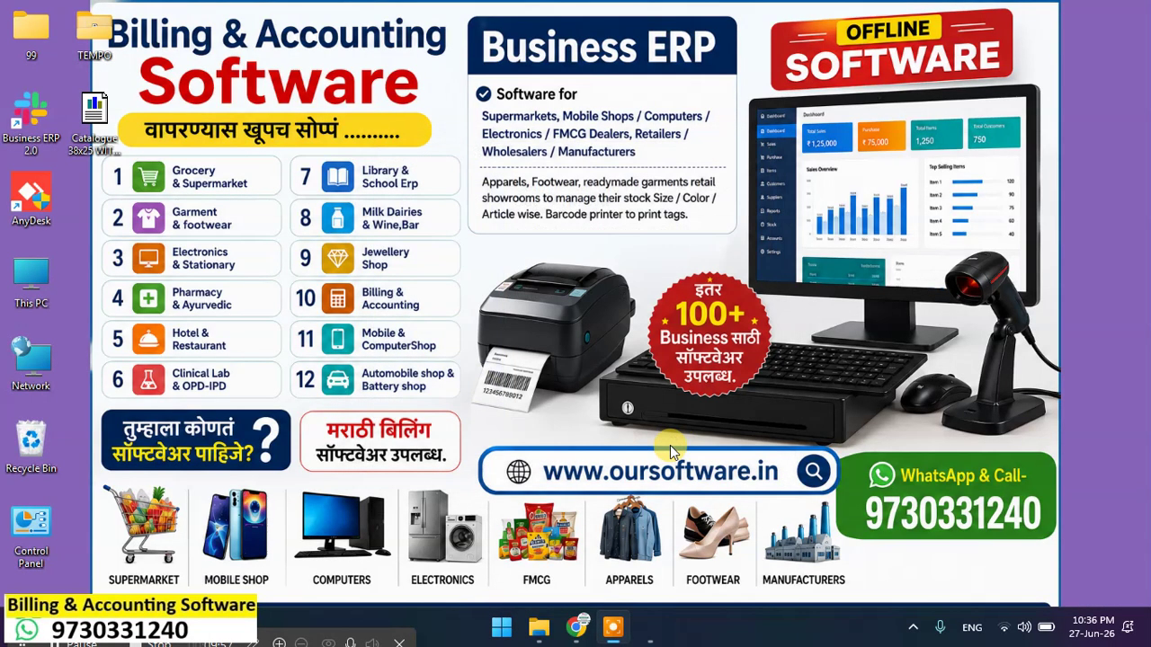
{"action": "left_click", "coordinate": [552, 634]}
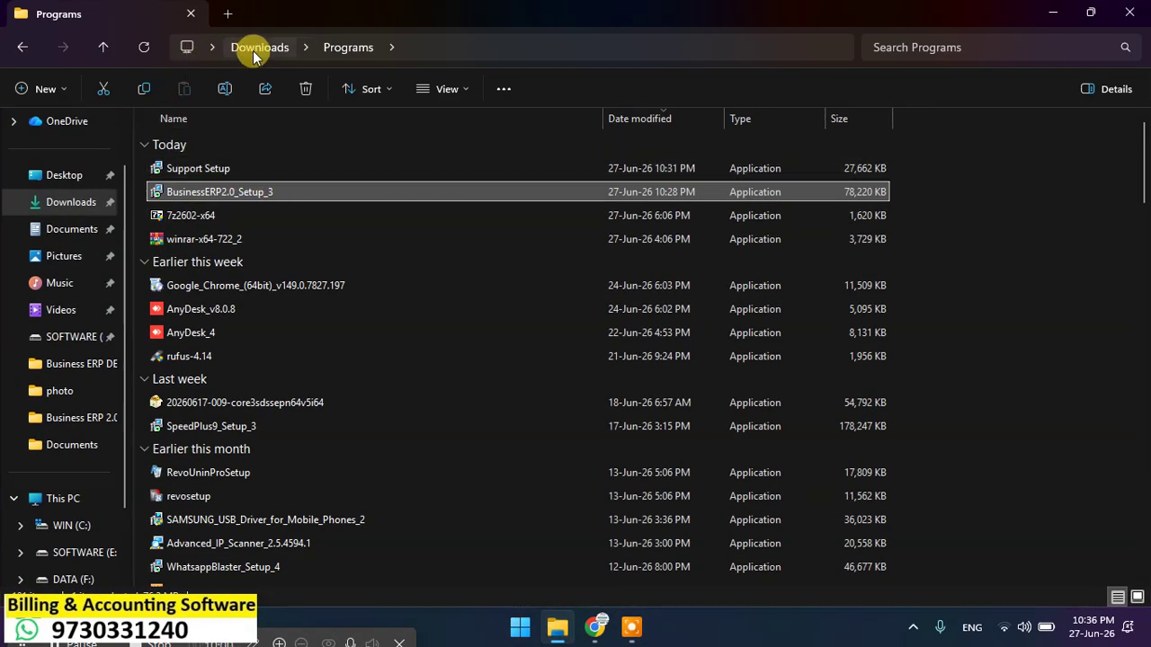
Step: Open the Crystal Report 9.0_2 archive from the Downloads\Compressed folder
{"action": "left_click", "coordinate": [256, 54]}
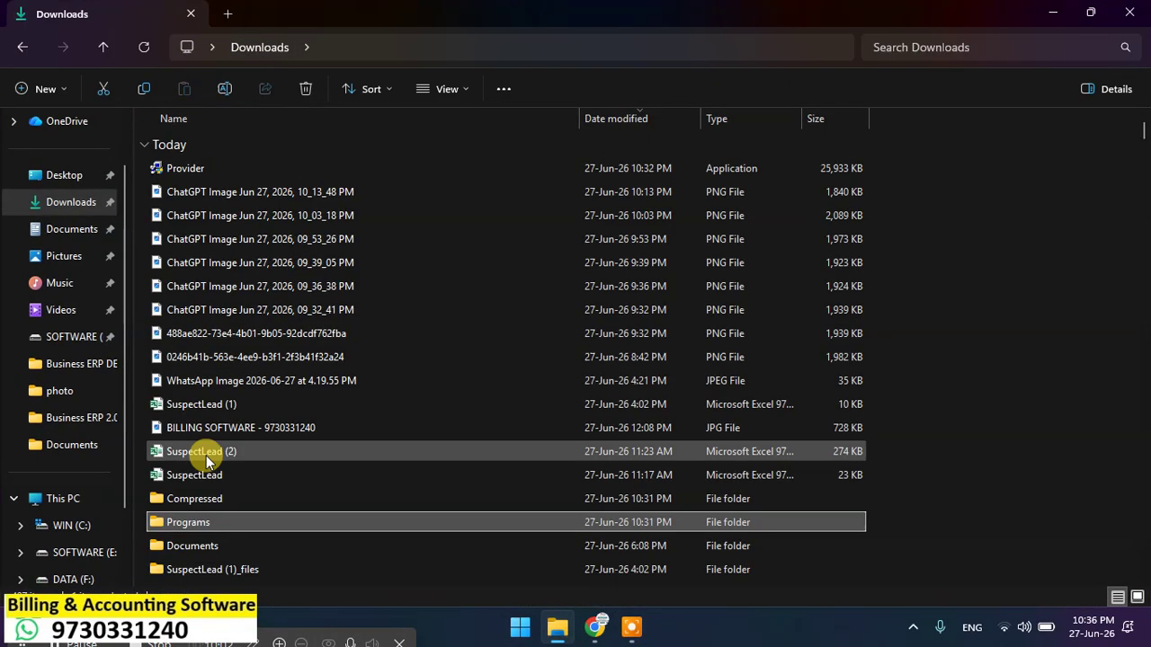
{"action": "scroll", "coordinate": [207, 563], "scroll_direction": "down", "scroll_amount": 1}
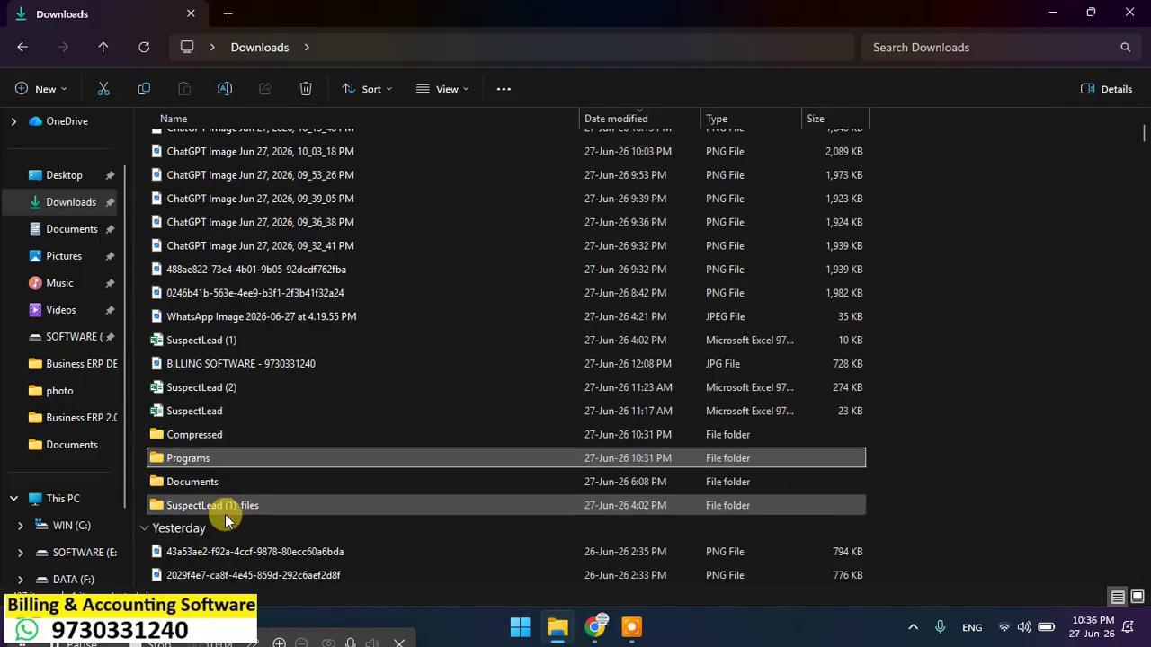
{"action": "double_click", "coordinate": [192, 435]}
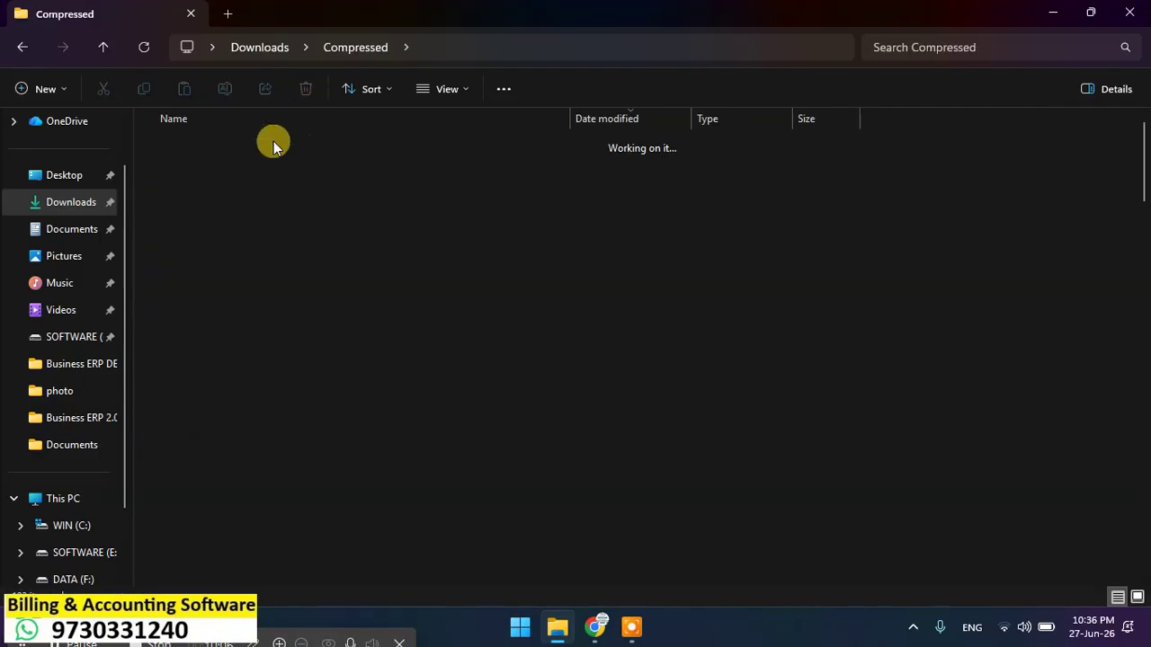
{"action": "left_click", "coordinate": [198, 170]}
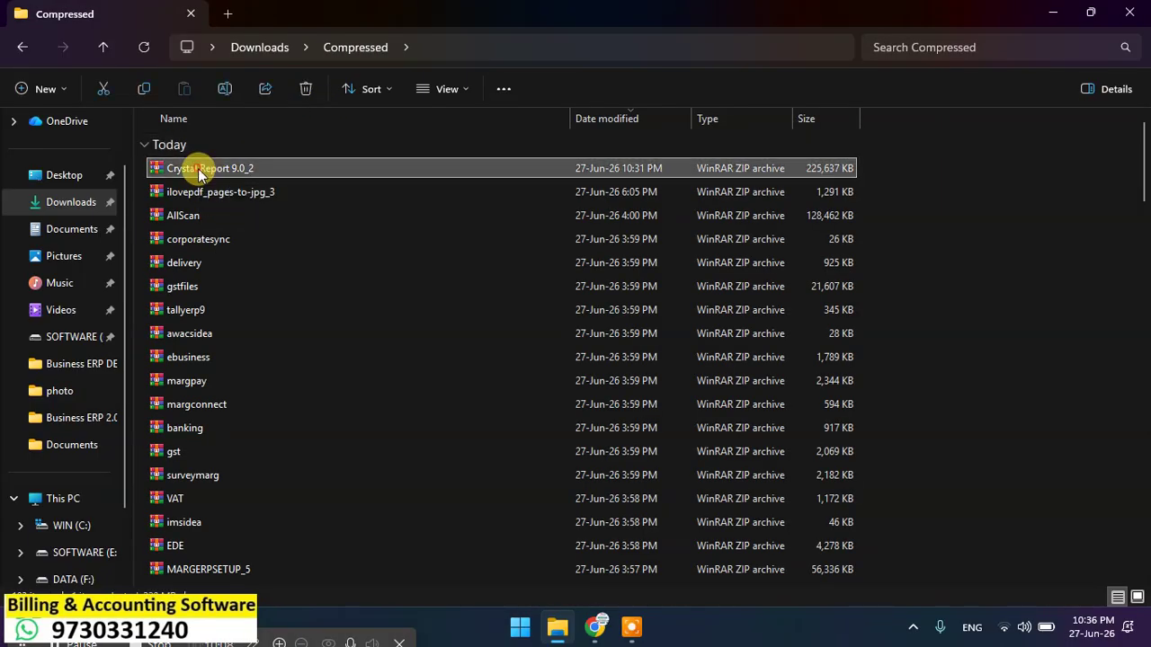
{"action": "double_click", "coordinate": [198, 169]}
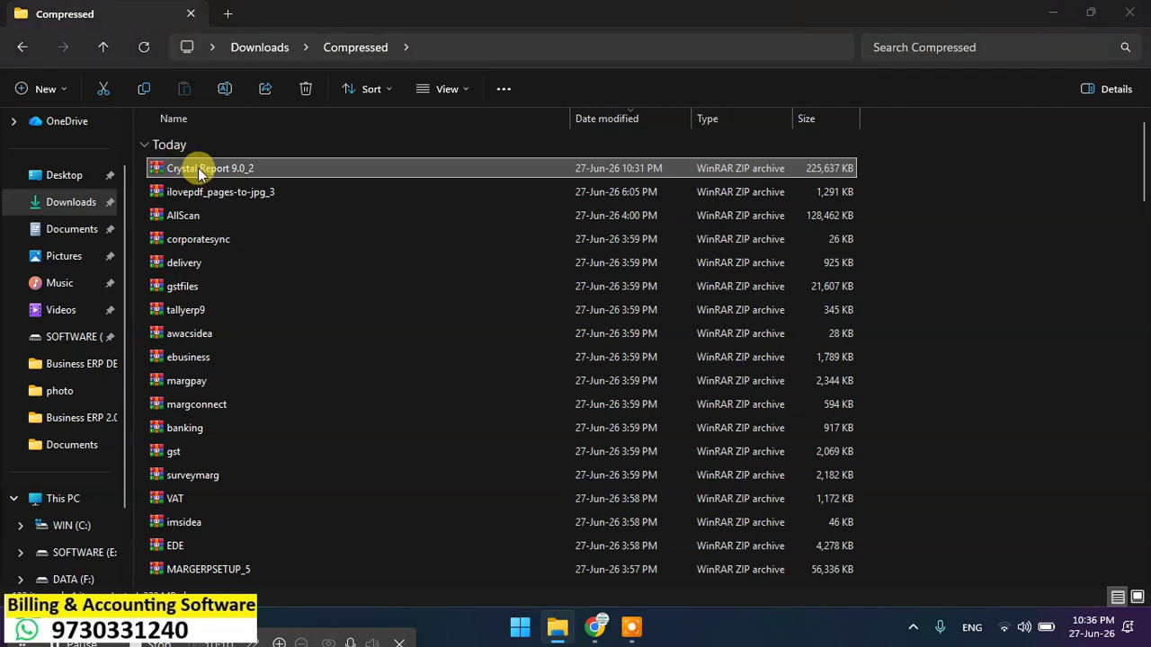
Step: Open the Crystal Report 9.0 folder inside the archive and run SETUP.EXE
{"action": "left_click", "coordinate": [207, 240]}
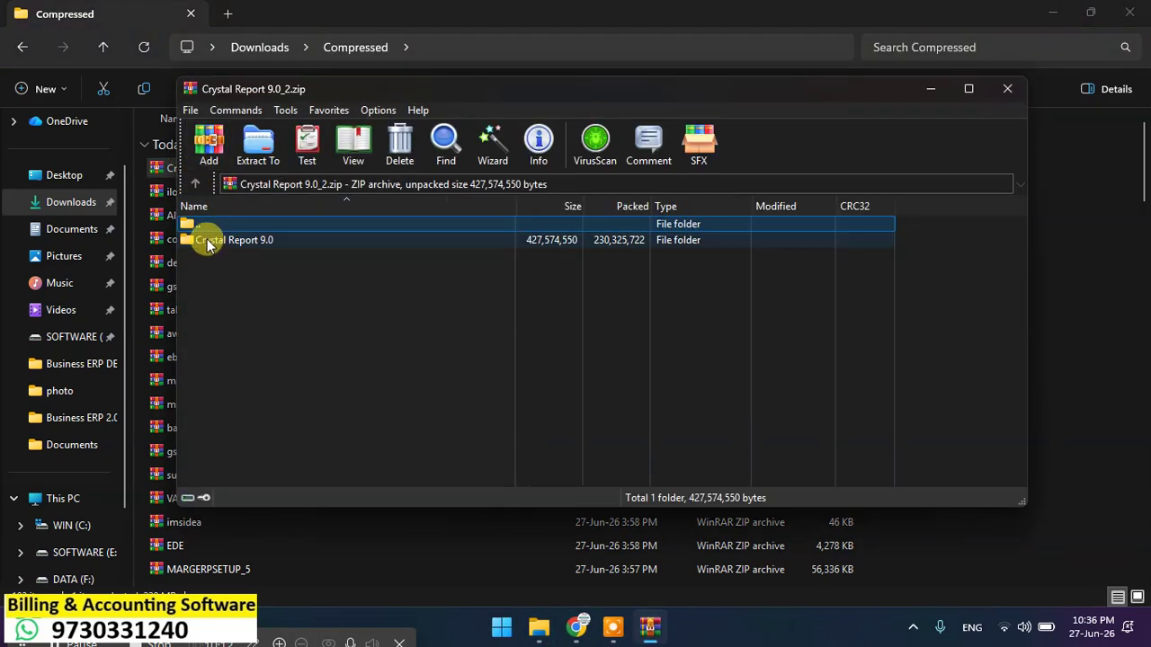
{"action": "double_click", "coordinate": [206, 241]}
{"action": "scroll", "coordinate": [241, 341], "scroll_direction": "down", "scroll_amount": 1}
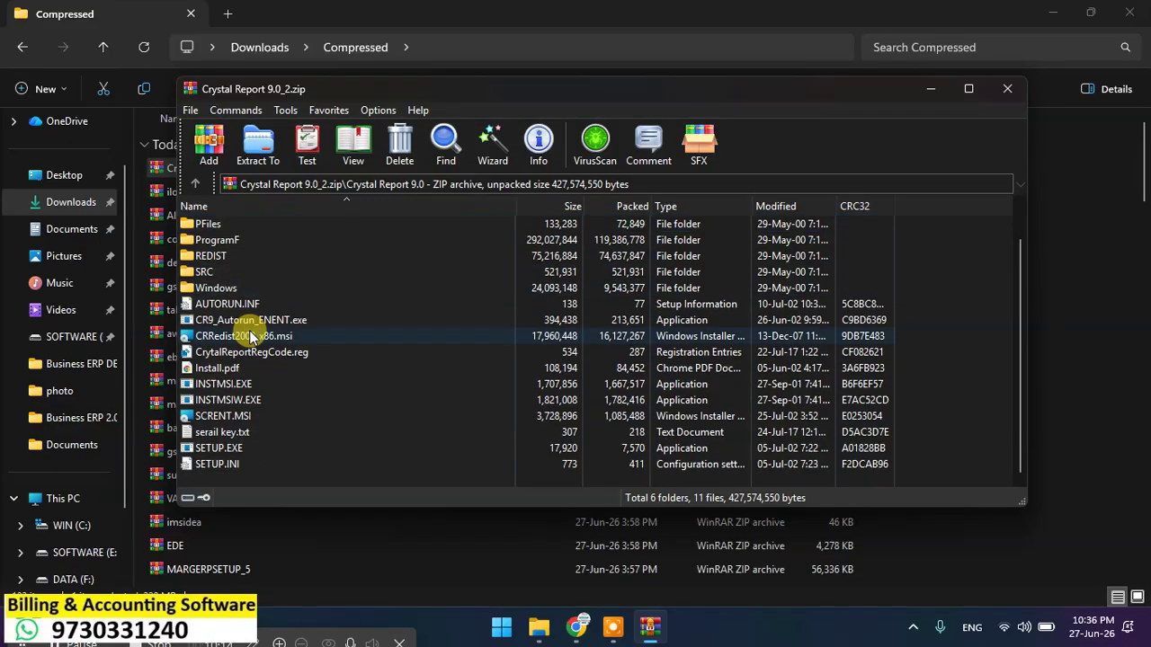
{"action": "left_click", "coordinate": [219, 434]}
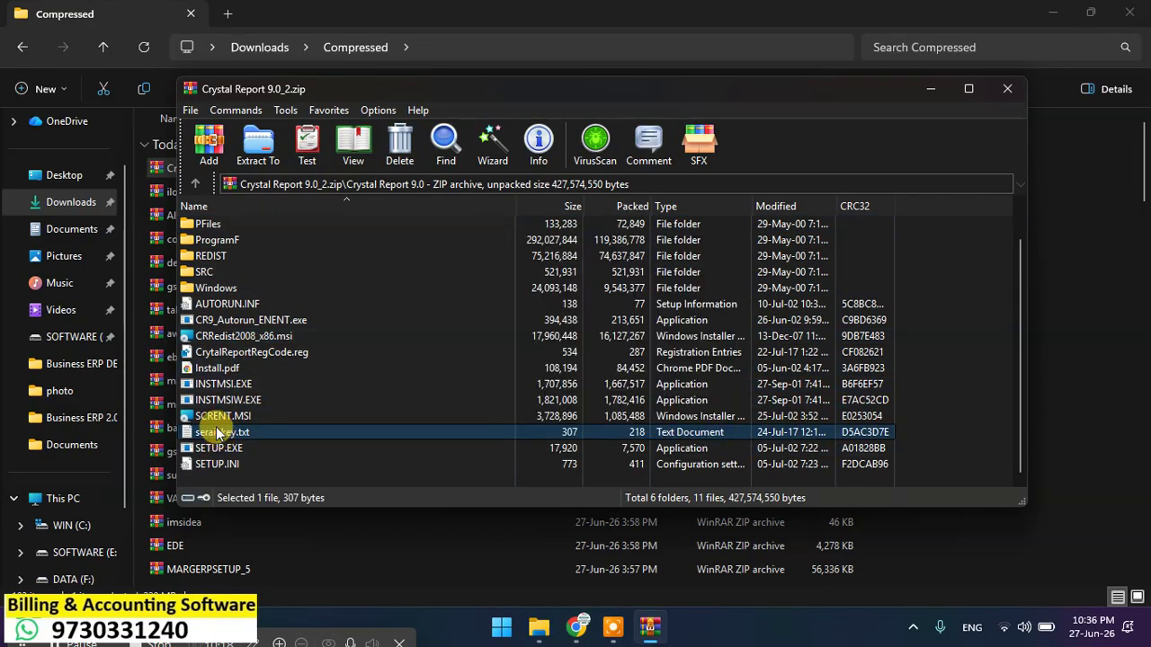
{"action": "left_click", "coordinate": [223, 449]}
{"action": "double_click", "coordinate": [223, 449]}
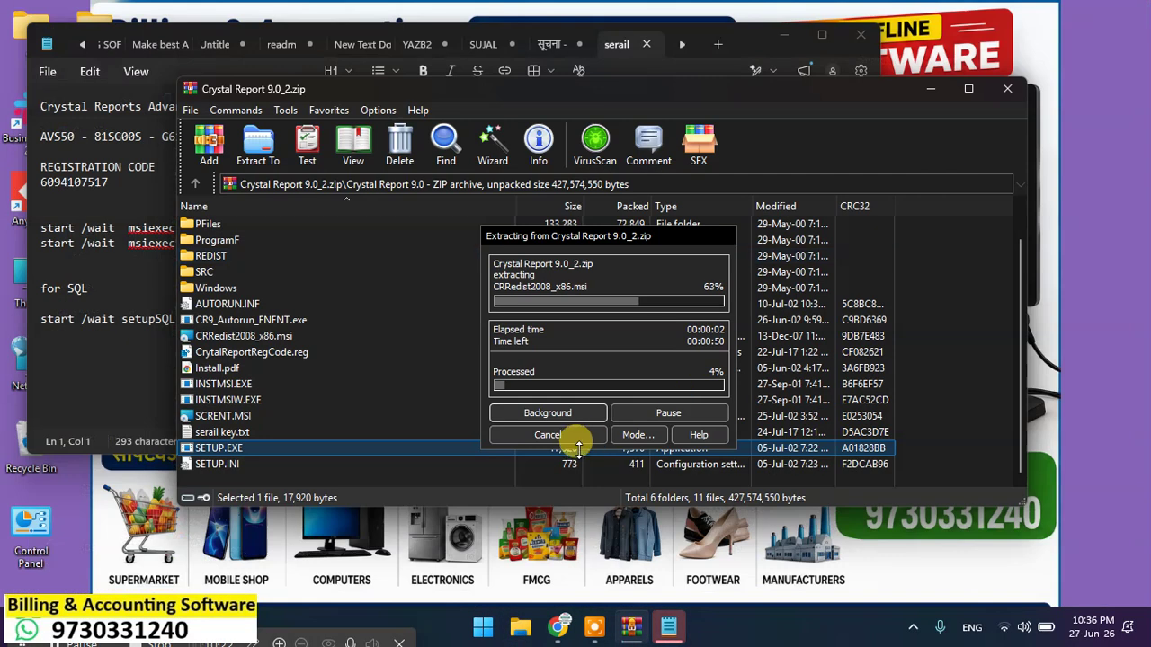
Step: Bring the serail key.txt registration notes forward while extraction continues
{"action": "left_click", "coordinate": [550, 435]}
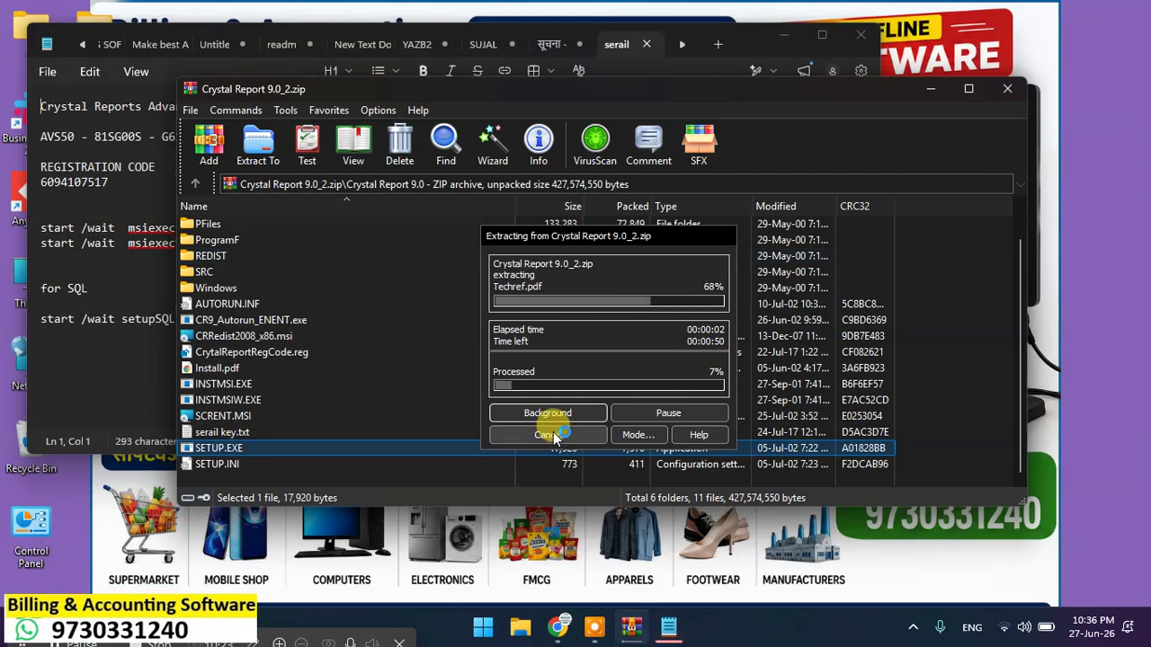
{"action": "left_click", "coordinate": [784, 36]}
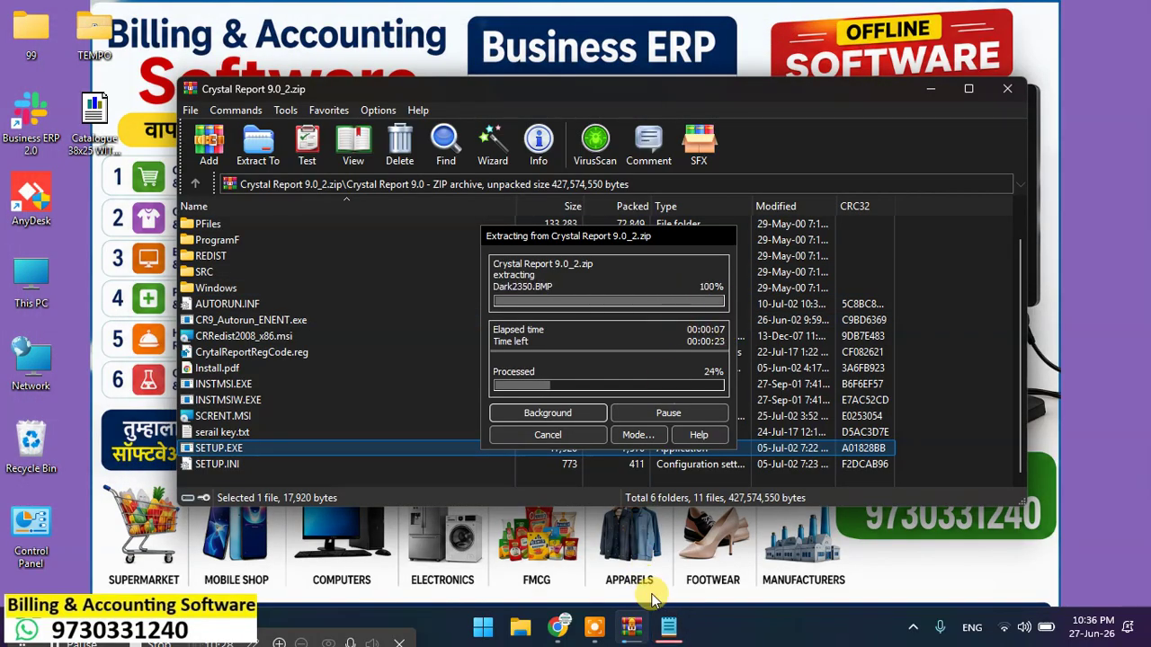
{"action": "left_click", "coordinate": [667, 631]}
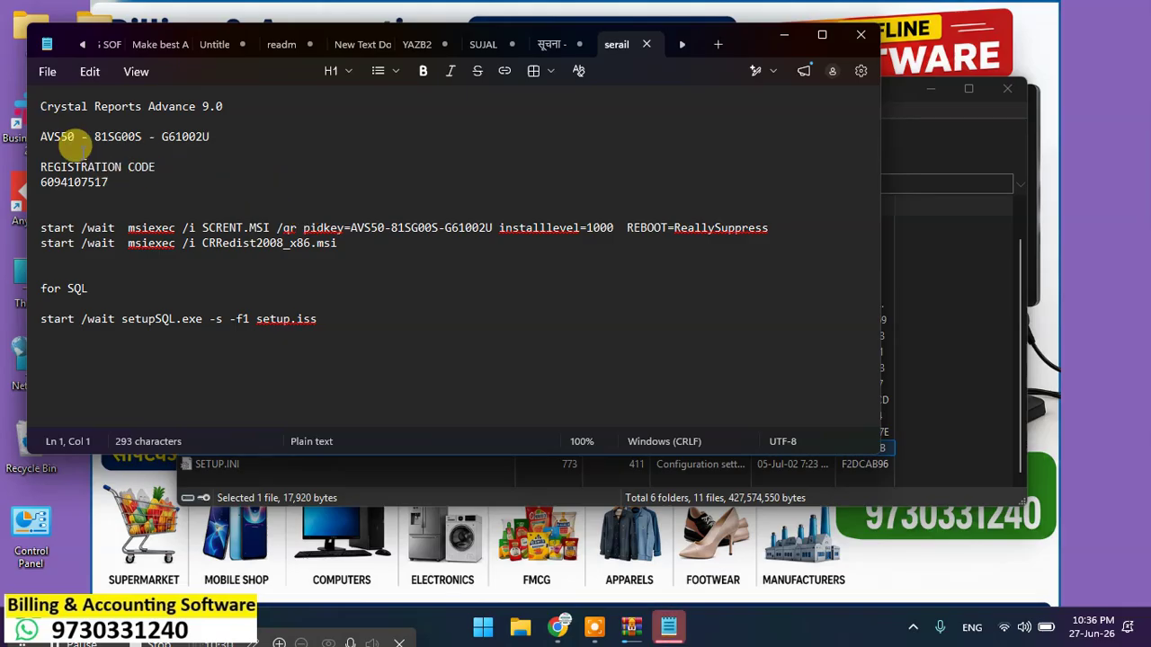
Step: Copy the first segment of the Crystal Reports licence key and minimize Notepad
{"action": "double_click", "coordinate": [61, 136]}
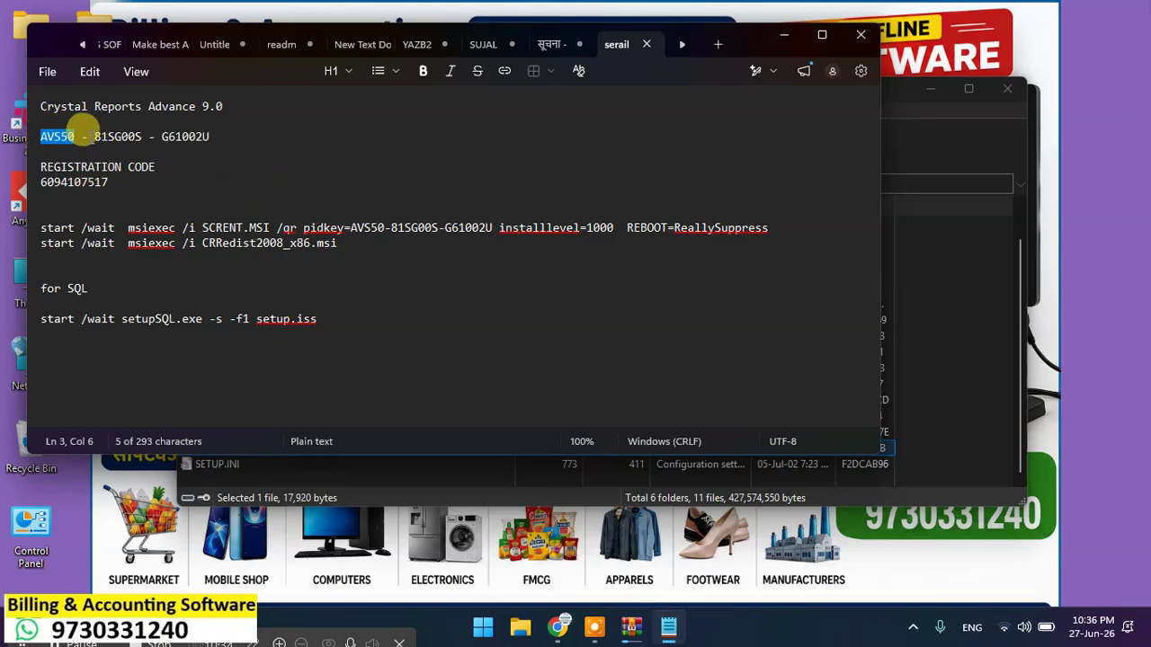
{"action": "right_click", "coordinate": [79, 126]}
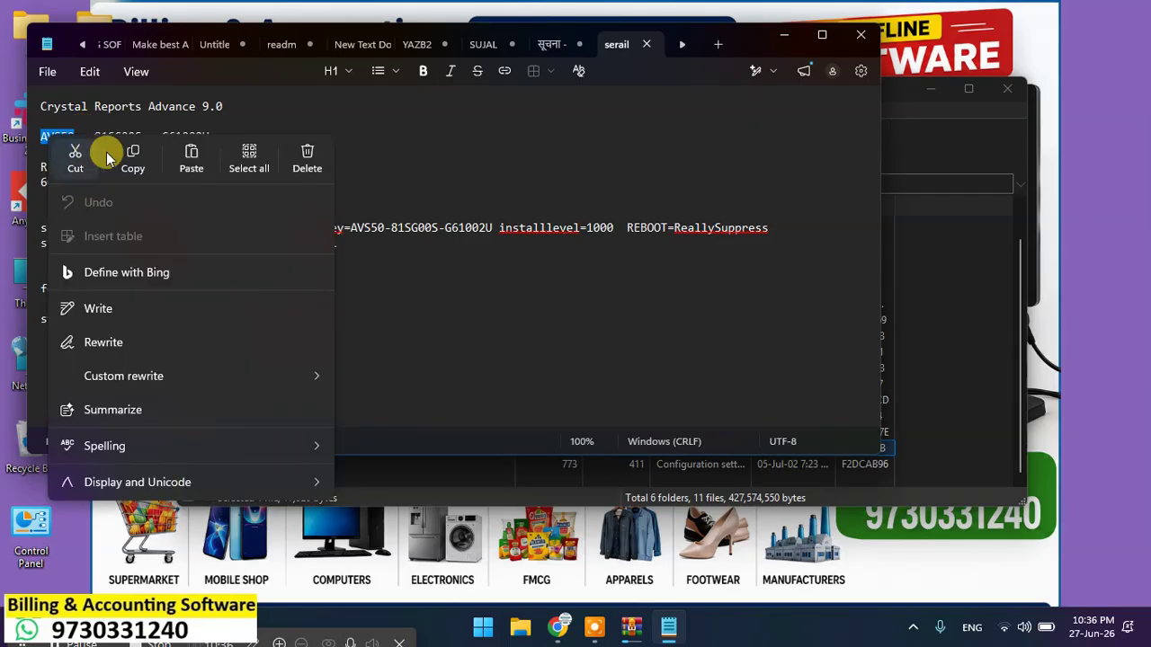
{"action": "left_click", "coordinate": [132, 154]}
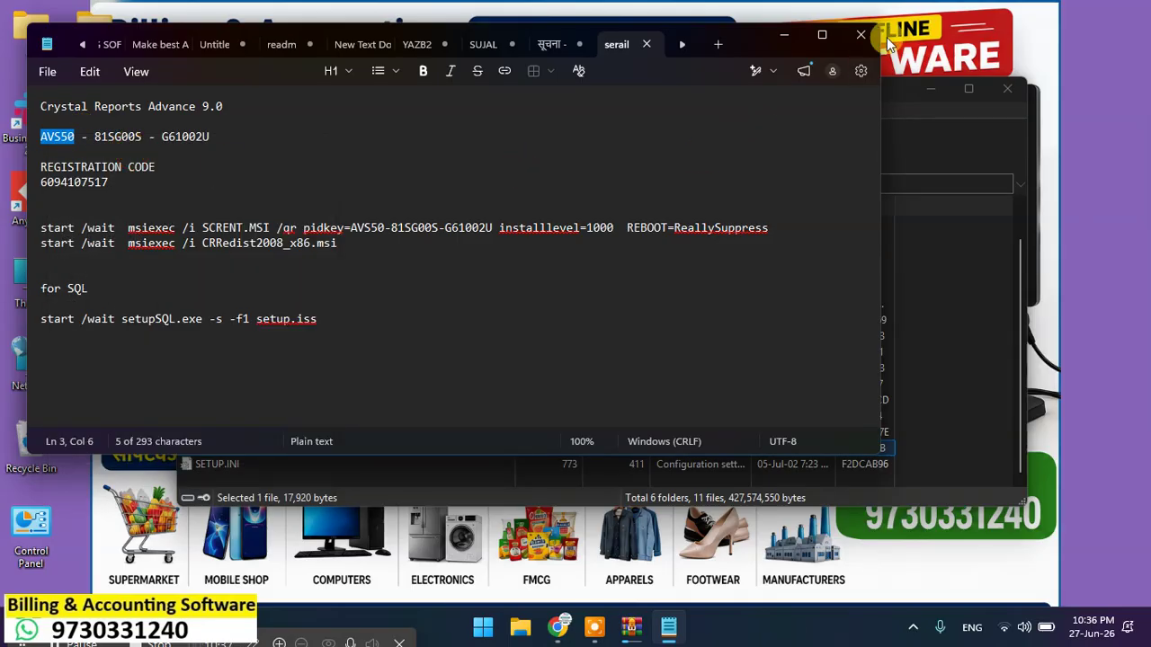
{"action": "left_click", "coordinate": [788, 36]}
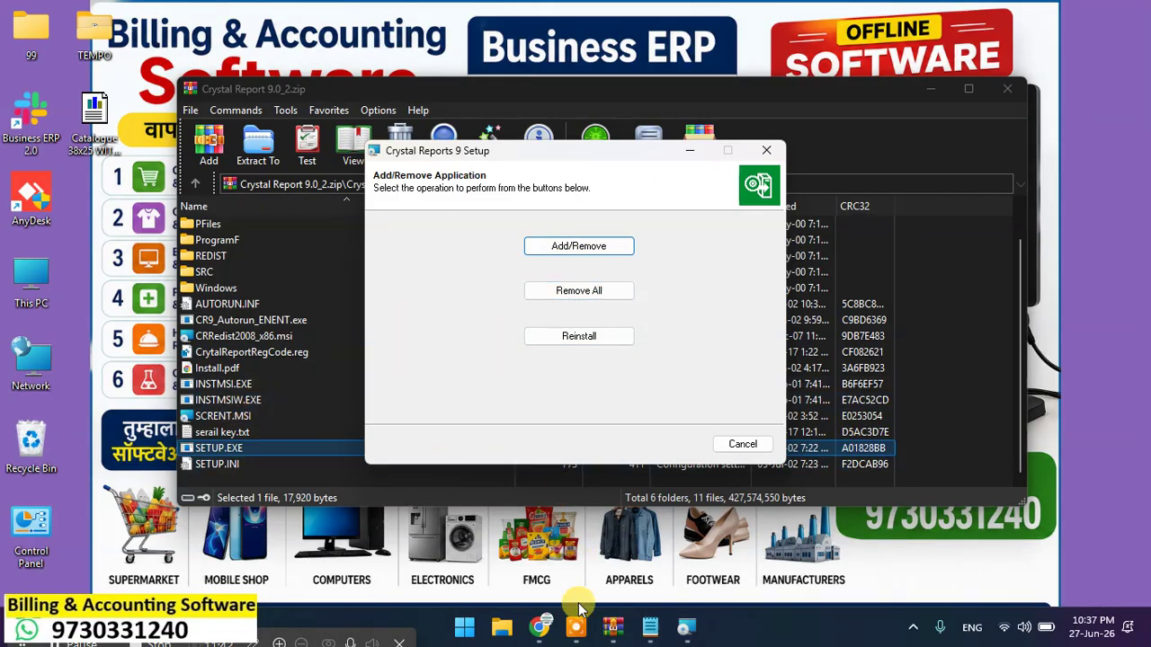
Step: Choose Reinstall in the Crystal Reports 9 Setup dialog
{"action": "left_click", "coordinate": [661, 629]}
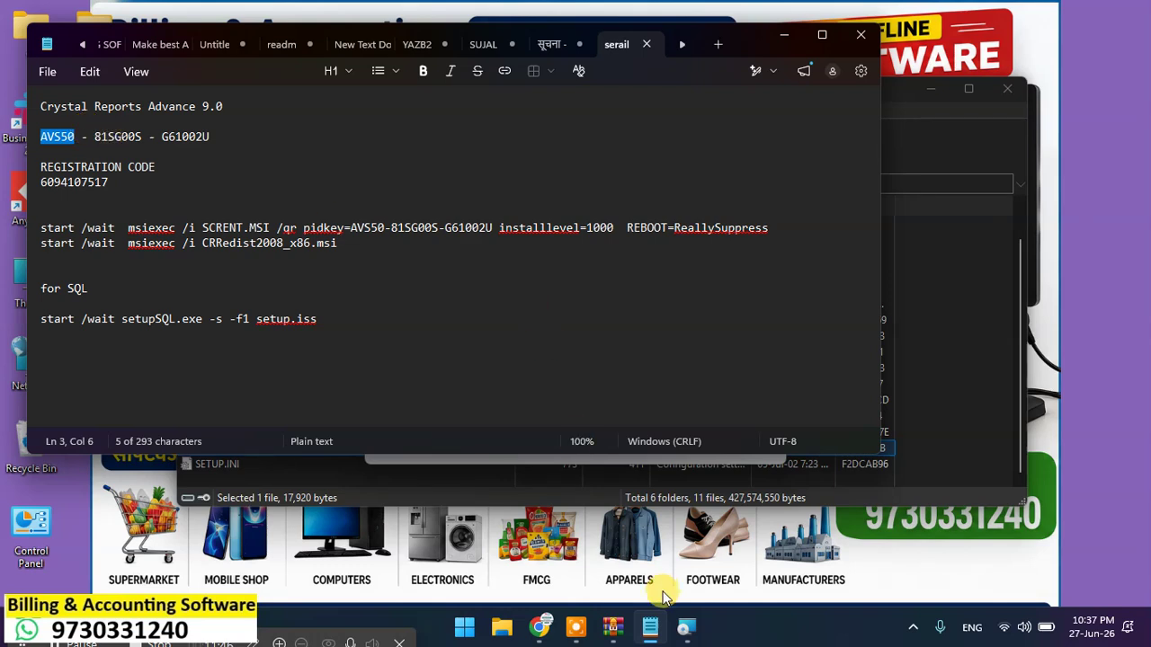
{"action": "left_click", "coordinate": [692, 629]}
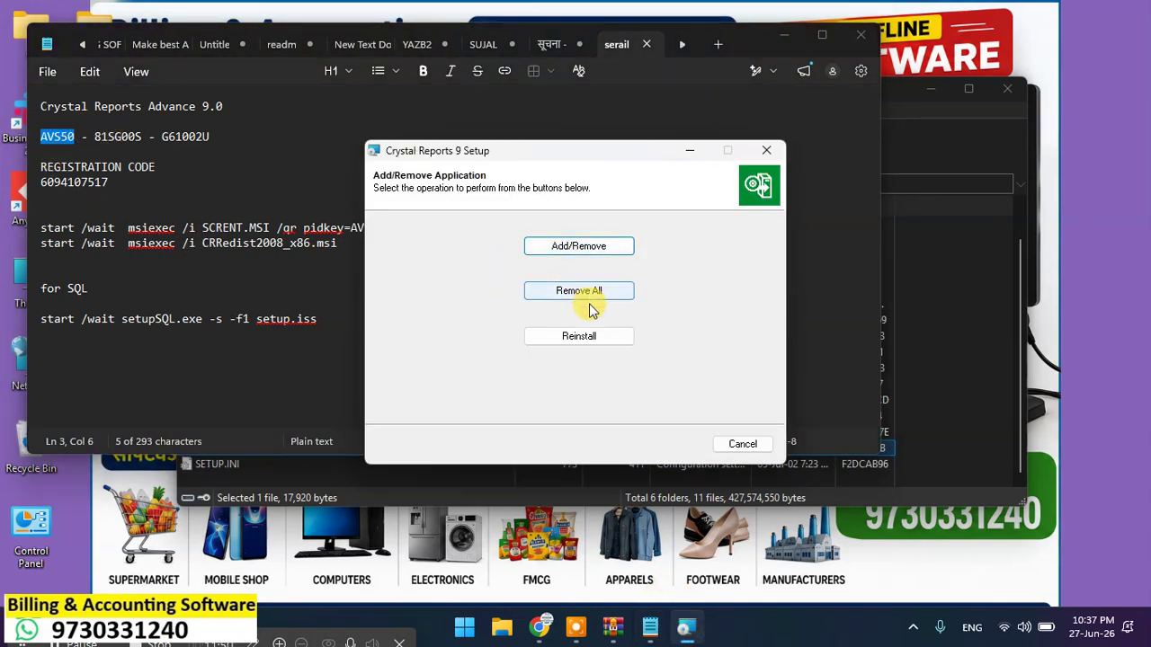
{"action": "left_click", "coordinate": [601, 337]}
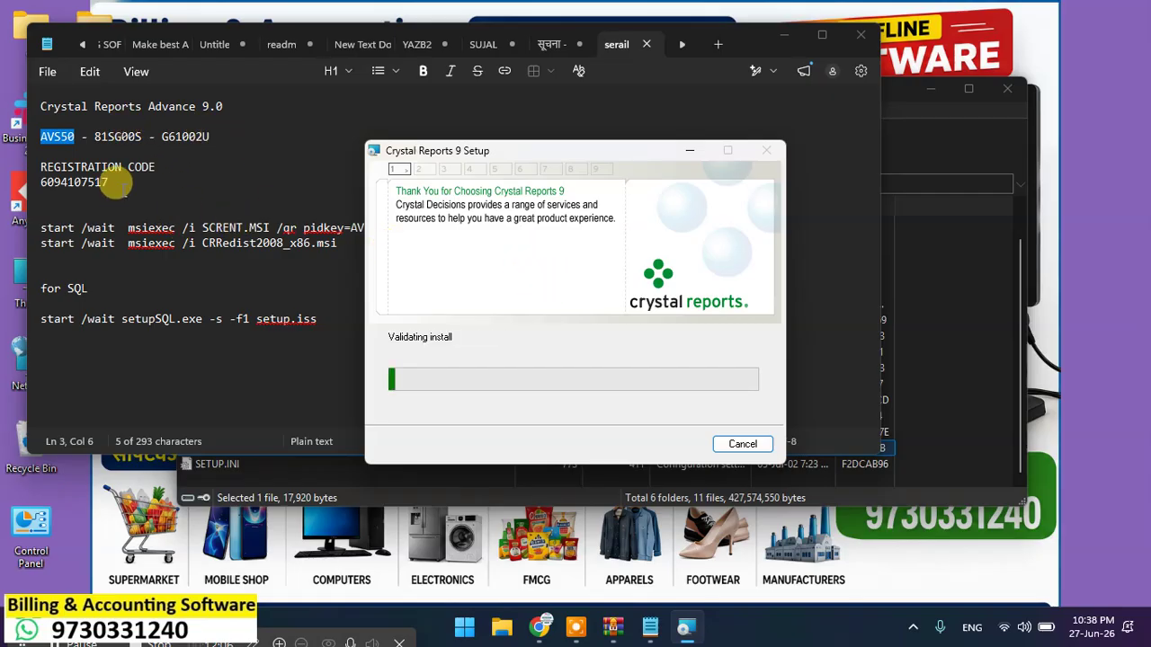
Step: Copy the registration code from the notes and close Notepad
{"action": "left_click_drag", "start_coordinate": [122, 184], "coordinate": [20, 182]}
{"action": "right_click", "coordinate": [59, 182]}
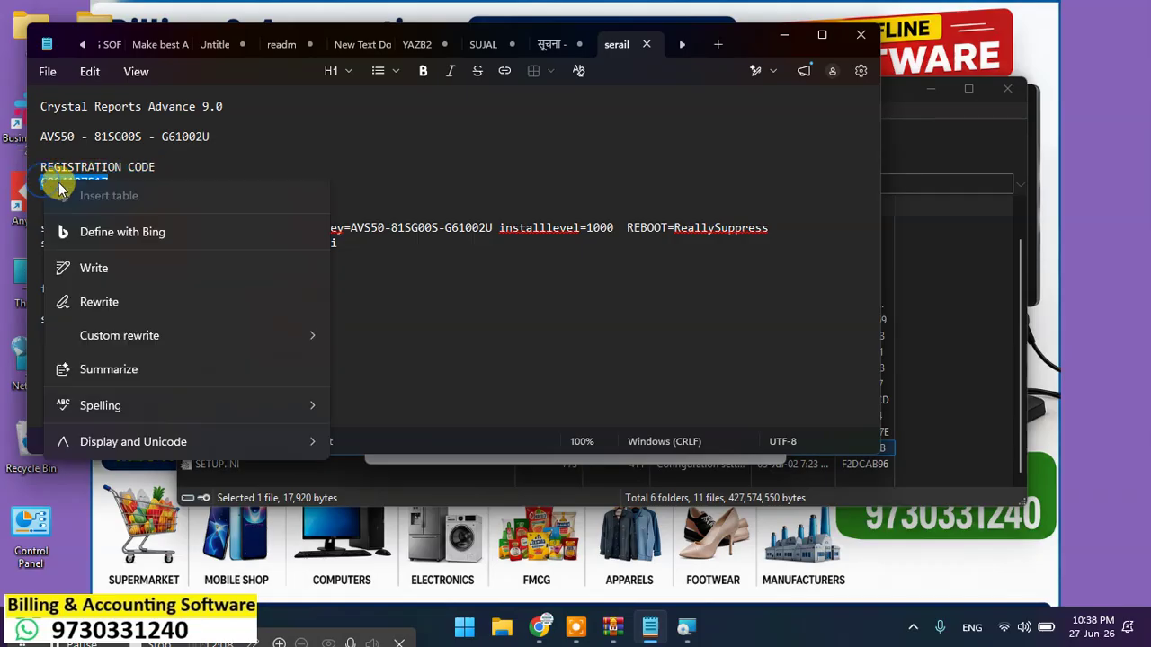
{"action": "left_click", "coordinate": [128, 205]}
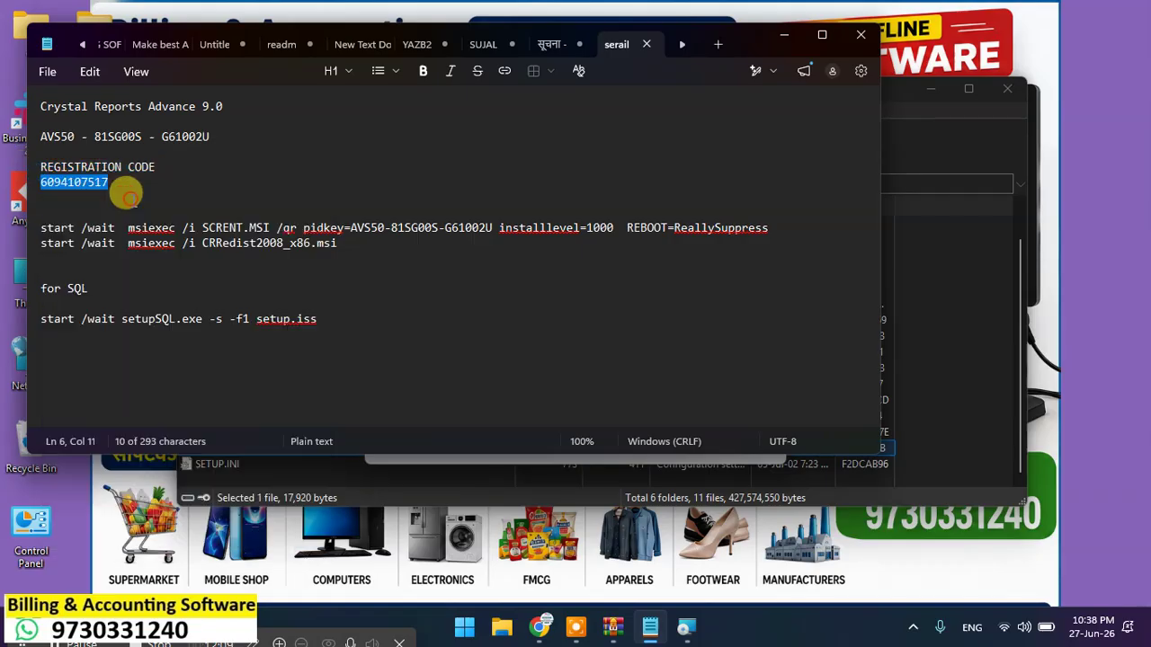
{"action": "left_click", "coordinate": [868, 43]}
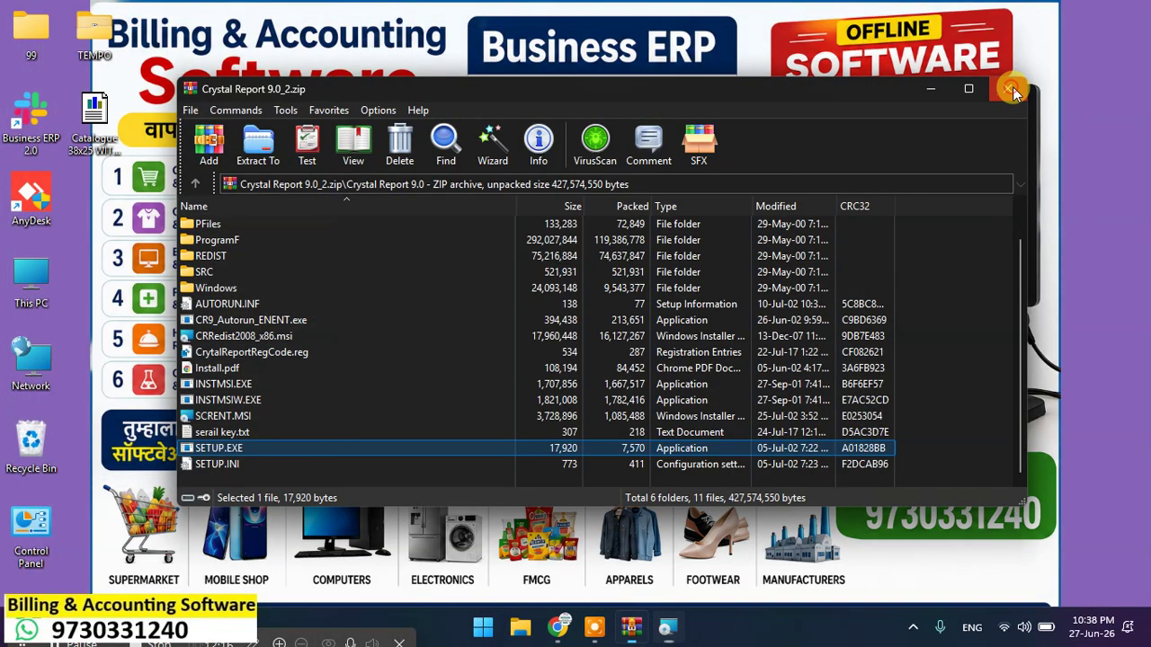
Step: Close the archive, let setup finish, and decline the restart prompt
{"action": "left_click", "coordinate": [1013, 86]}
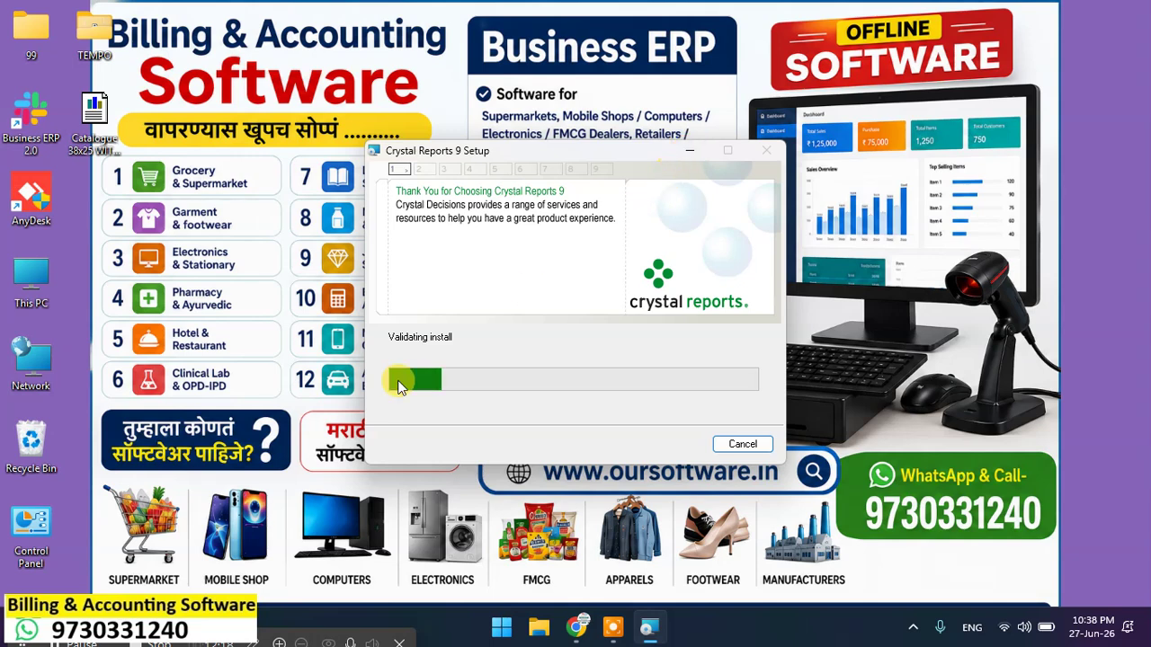
{"action": "left_click", "coordinate": [62, 644]}
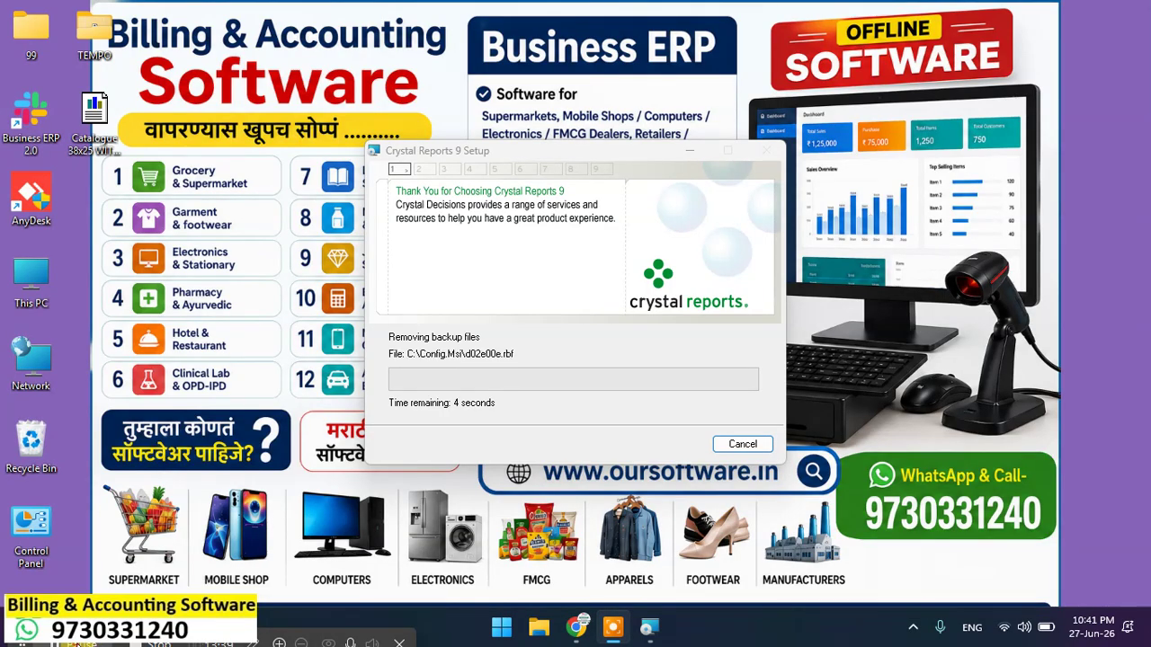
{"action": "left_click", "coordinate": [655, 449]}
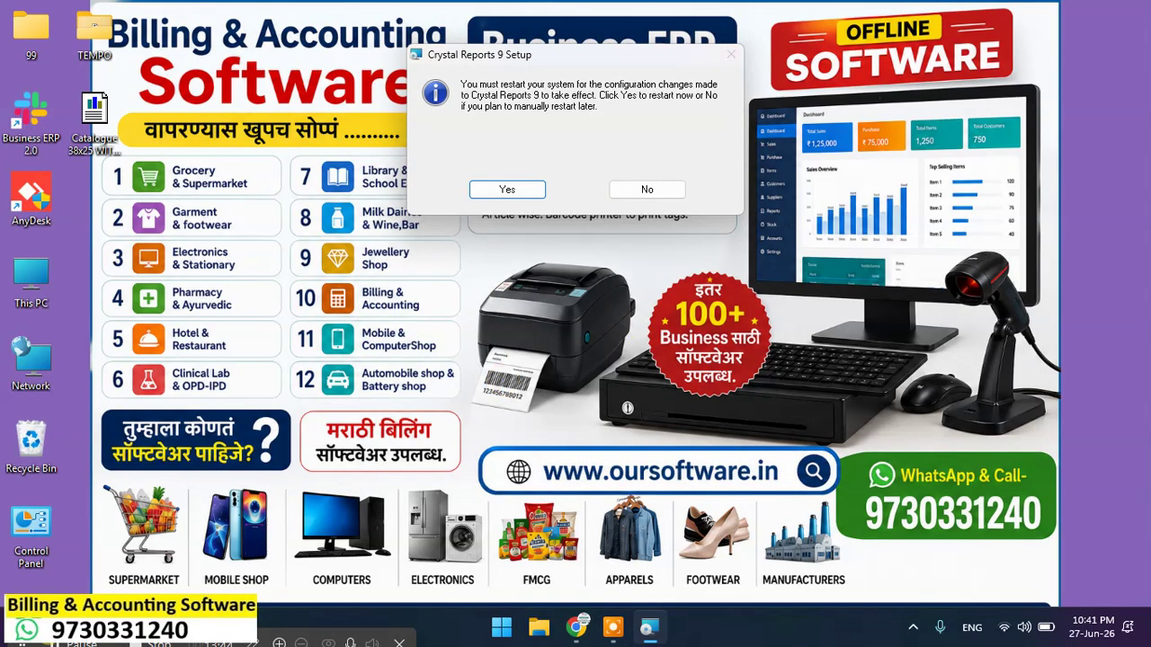
{"action": "left_click", "coordinate": [79, 644]}
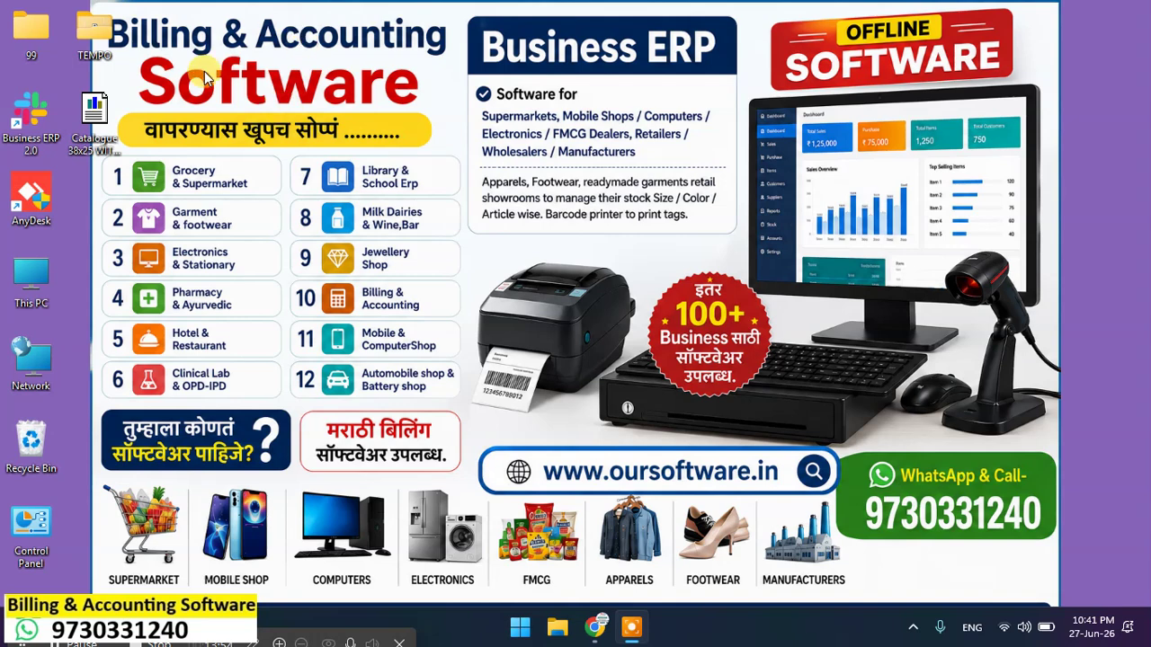
Step: Make the Business ERP 2.0 shortcut run as administrator for all users, then launch it
{"action": "double_click", "coordinate": [26, 131]}
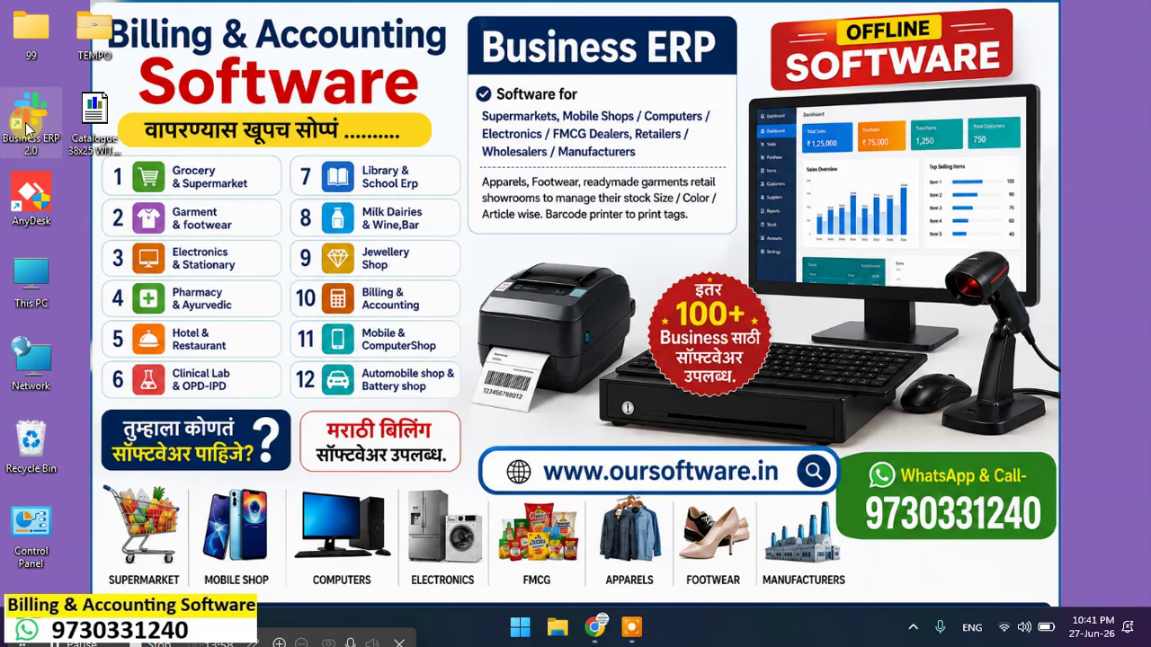
{"action": "right_click", "coordinate": [25, 130]}
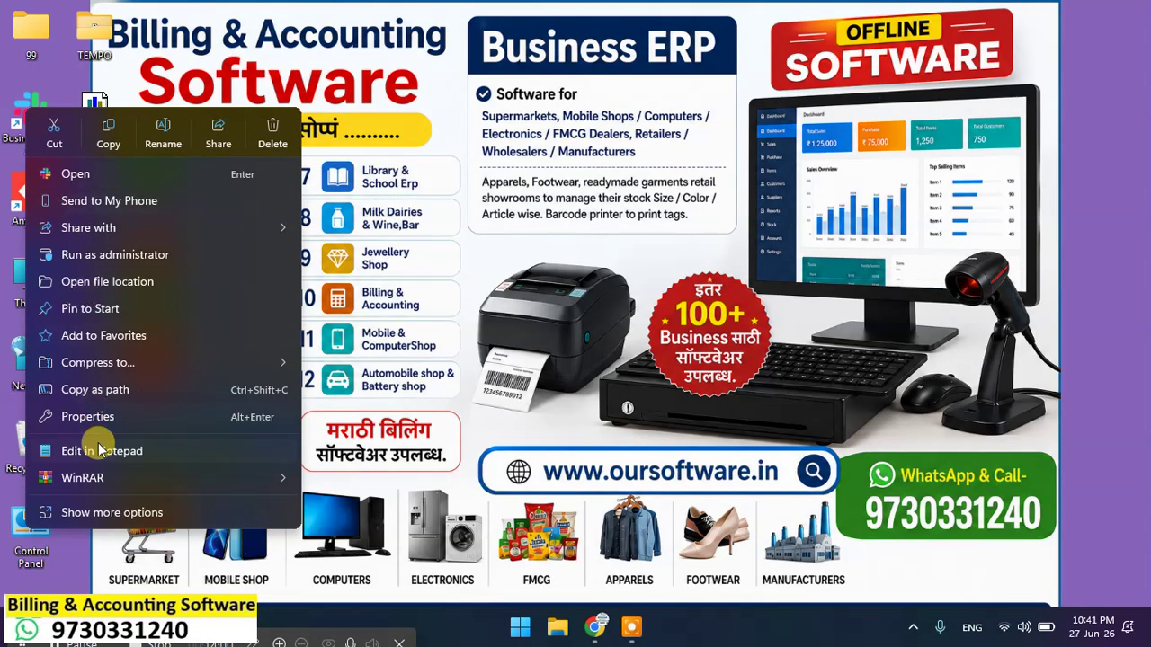
{"action": "left_click", "coordinate": [147, 514]}
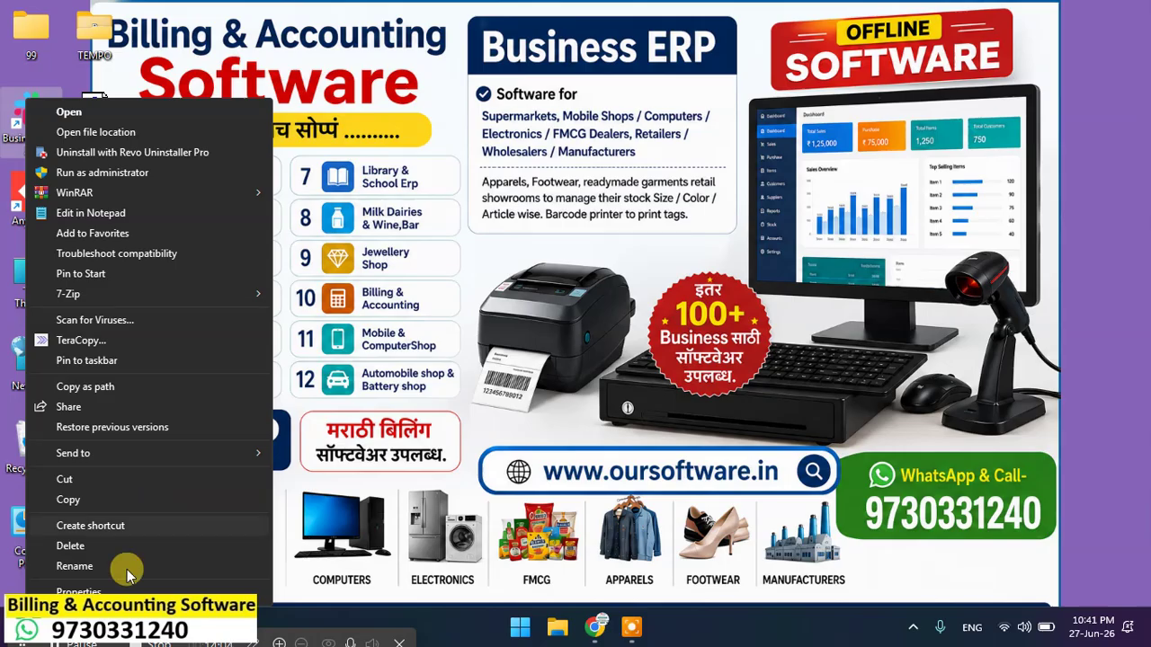
{"action": "left_click", "coordinate": [108, 591]}
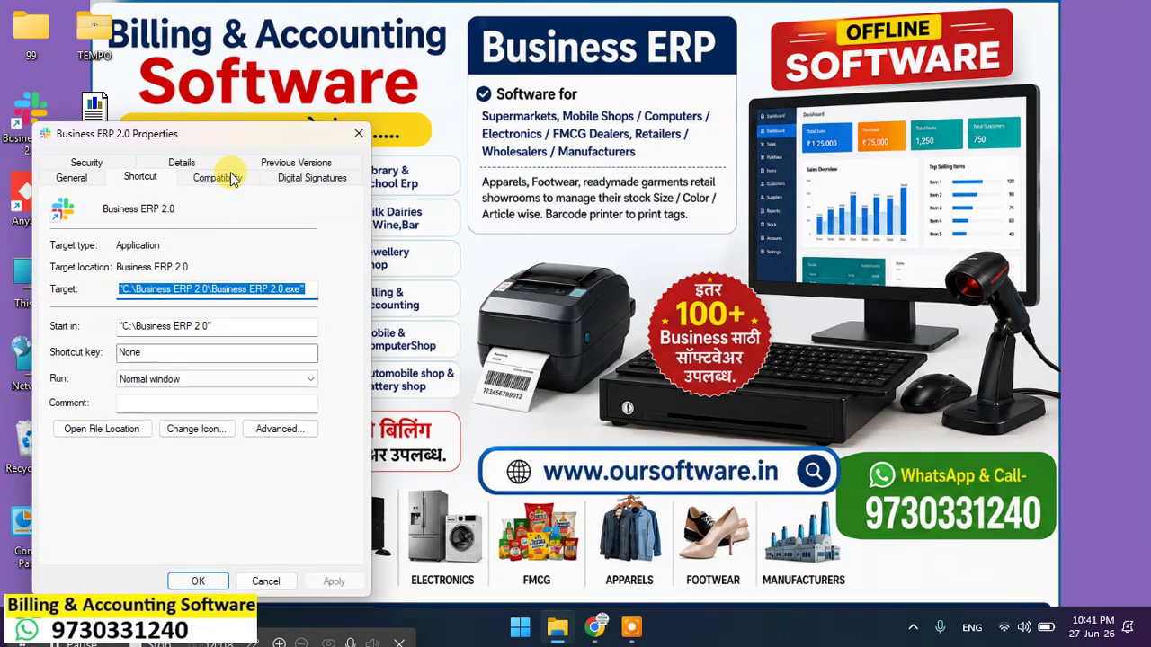
{"action": "left_click", "coordinate": [228, 179]}
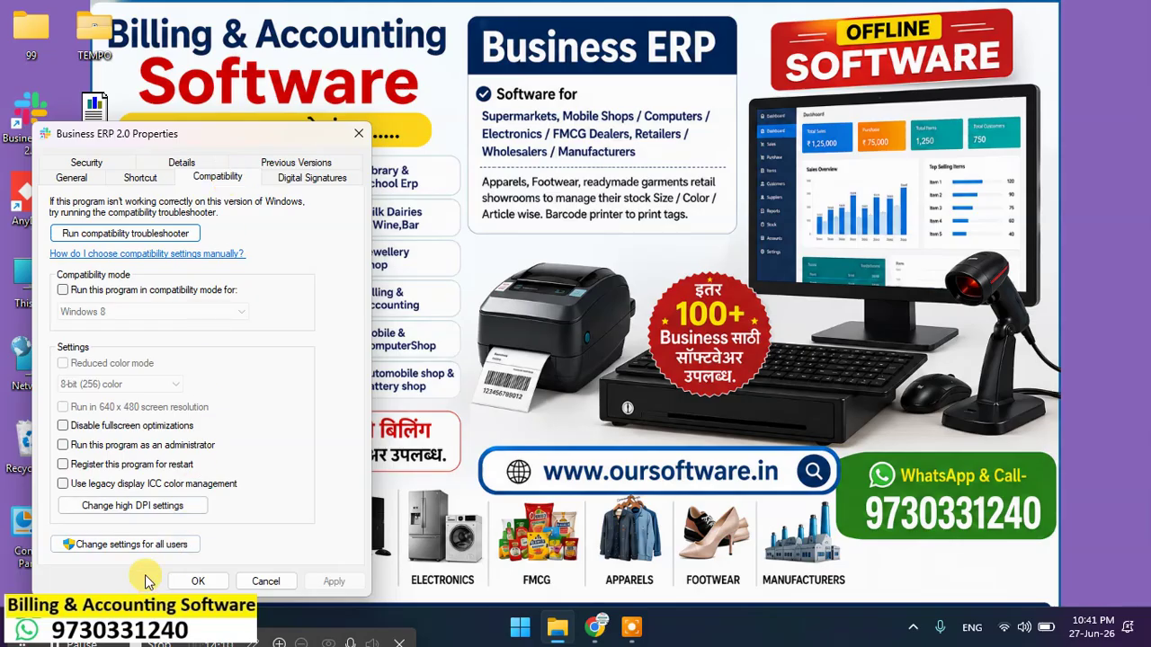
{"action": "left_click", "coordinate": [146, 544]}
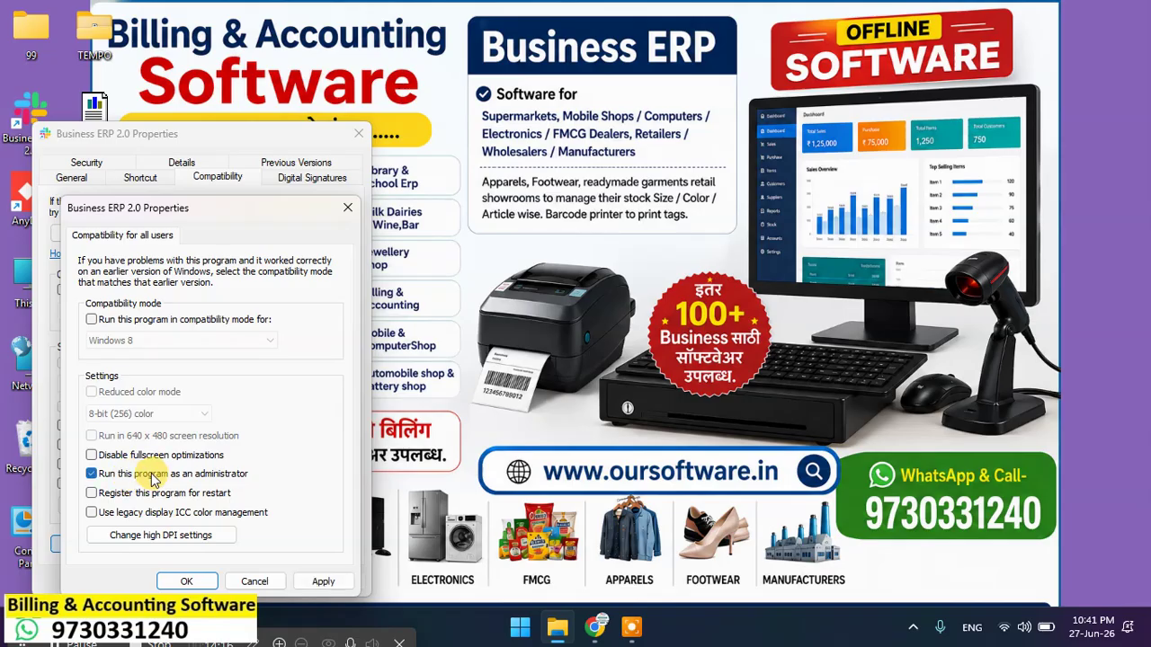
{"action": "left_click", "coordinate": [323, 582]}
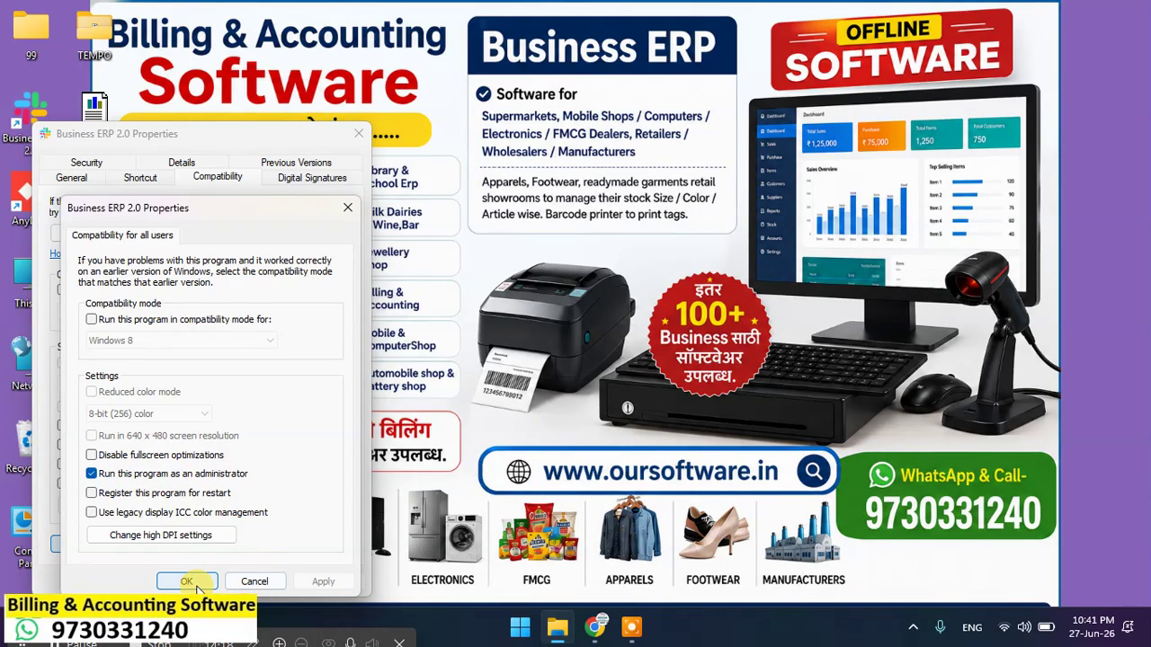
{"action": "left_click", "coordinate": [187, 582]}
{"action": "left_click", "coordinate": [200, 581]}
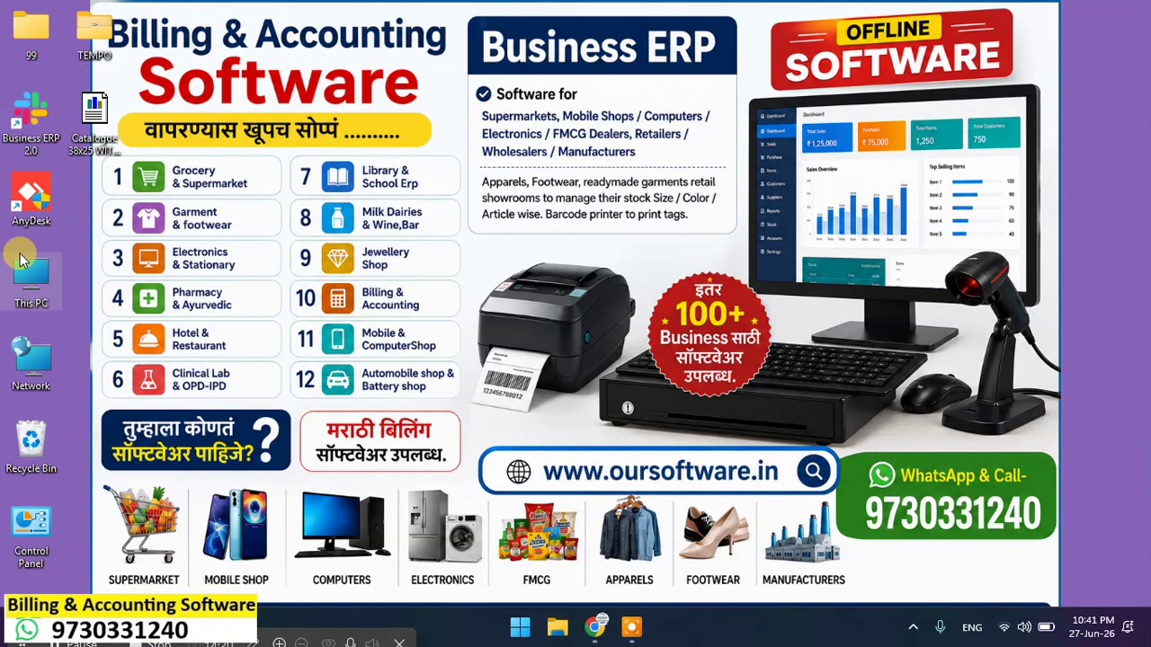
{"action": "double_click", "coordinate": [25, 122]}
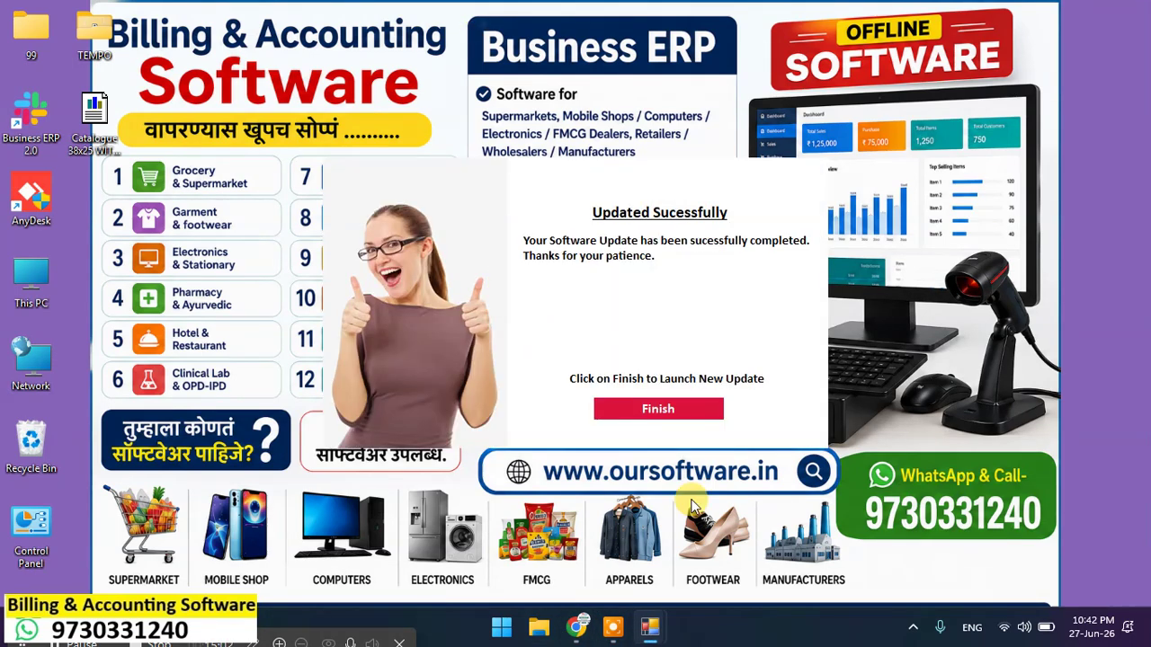
Step: Finish the update, confirm the program worked correctly, and continue past the update reminder
{"action": "left_click", "coordinate": [649, 409]}
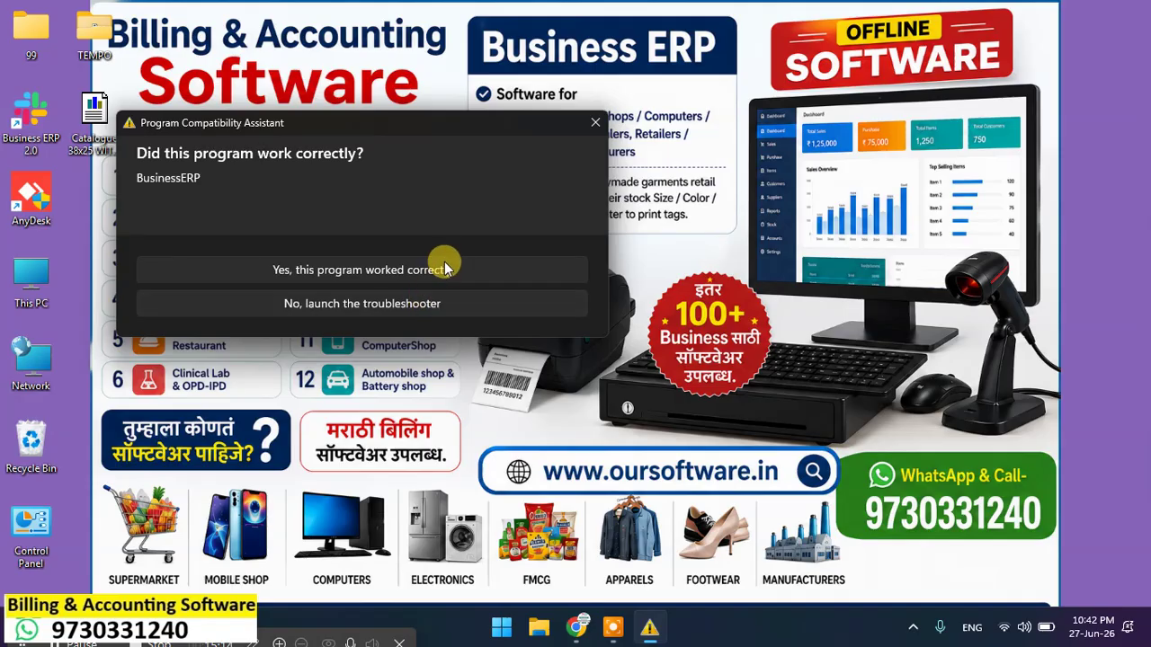
{"action": "left_click", "coordinate": [434, 272]}
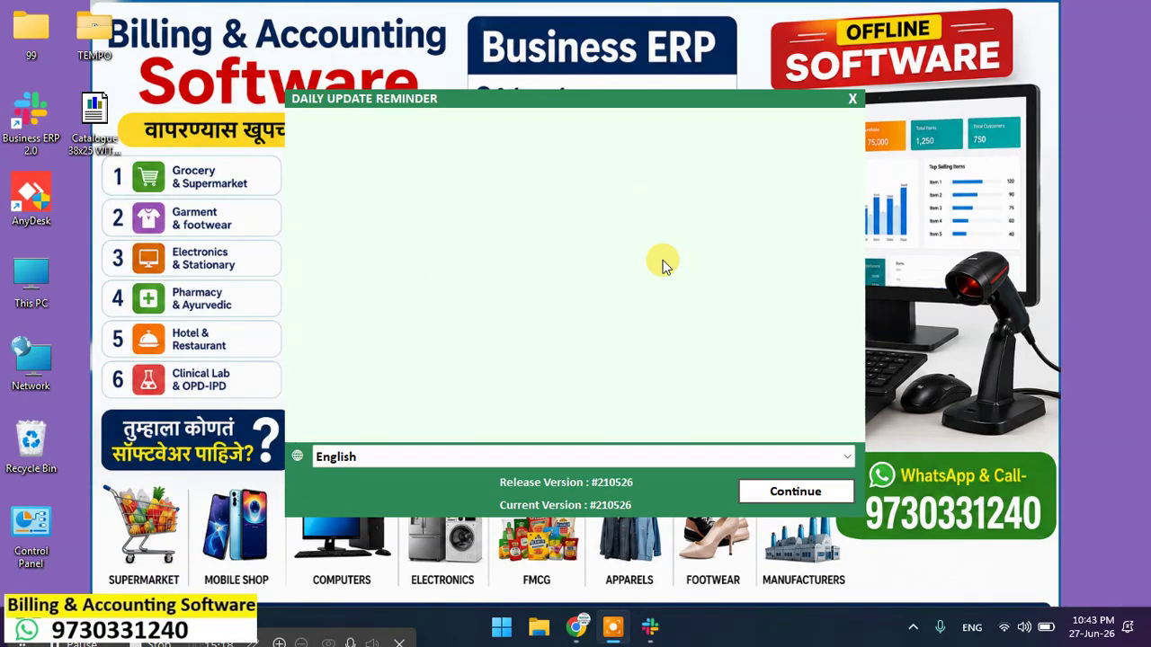
{"action": "left_click", "coordinate": [795, 491]}
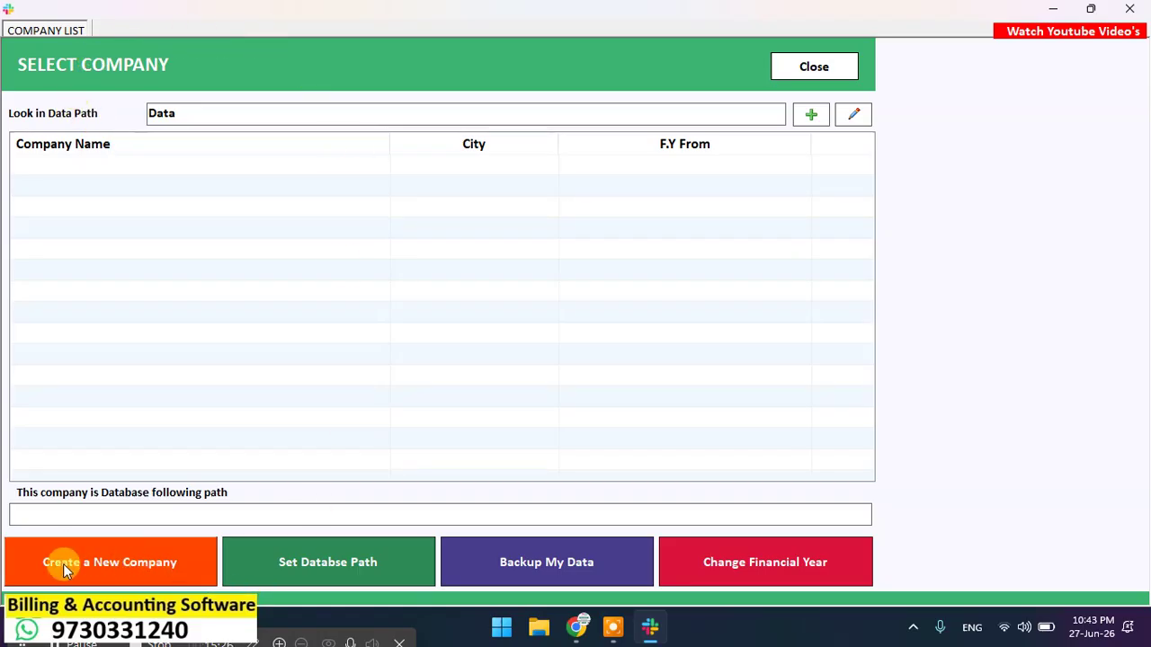
Step: Create a new company and enter SAMARTH INFOTECH as its name
{"action": "left_click", "coordinate": [92, 567]}
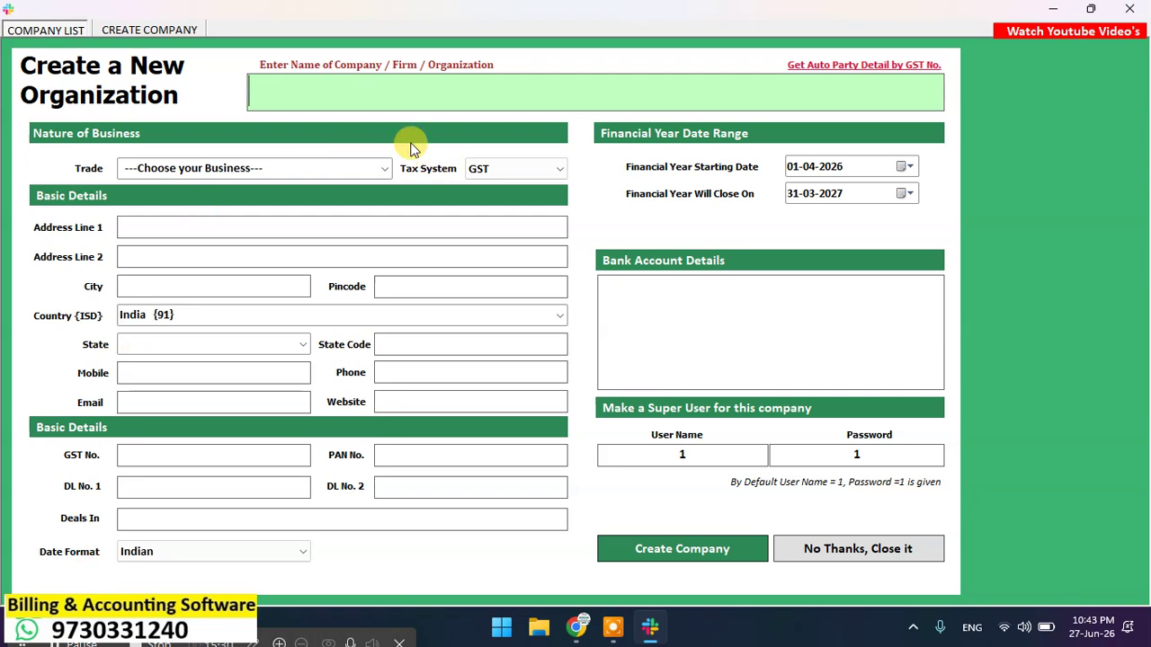
{"action": "left_click", "coordinate": [408, 88]}
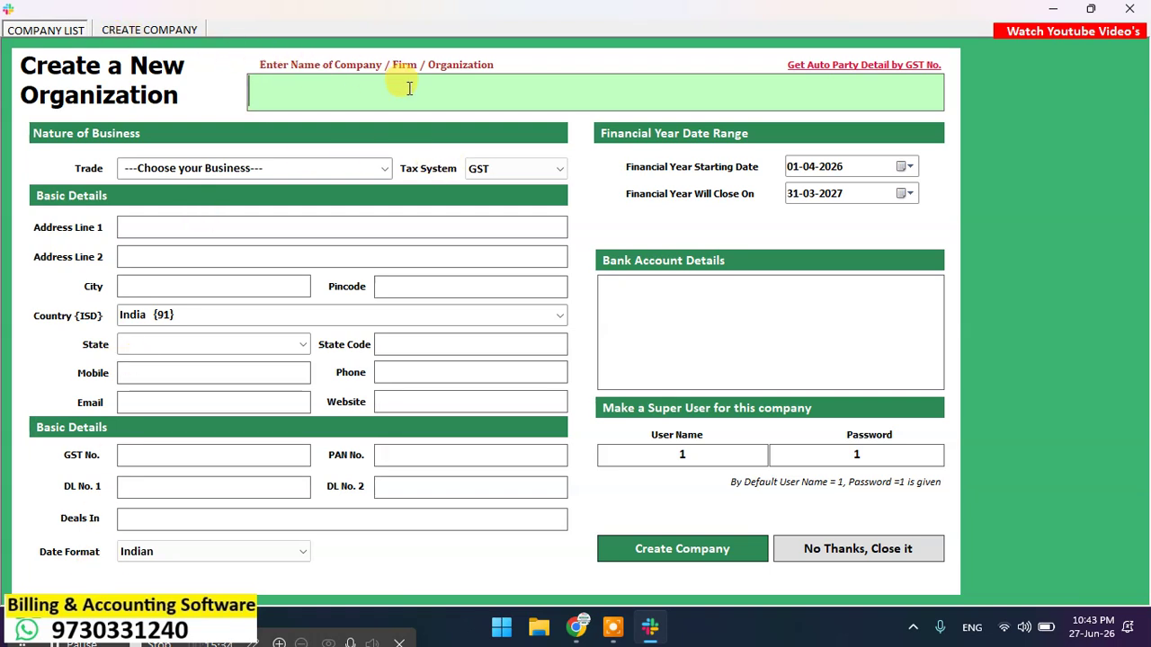
{"action": "type", "text": "S"}
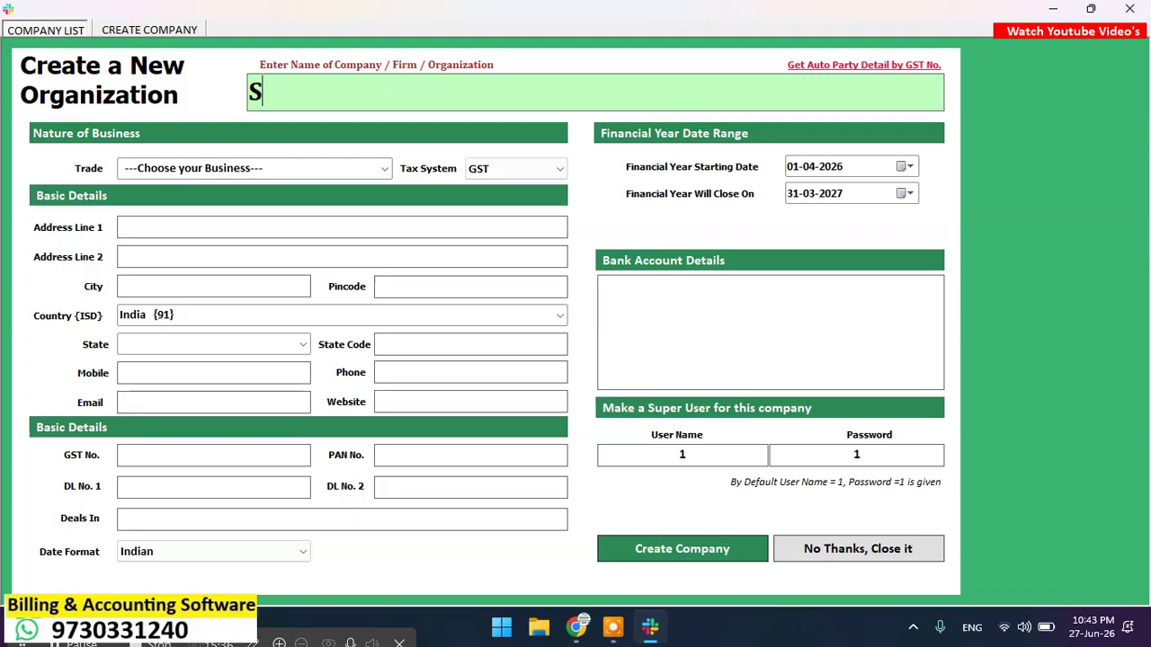
{"action": "type", "text": "AMARTH "}
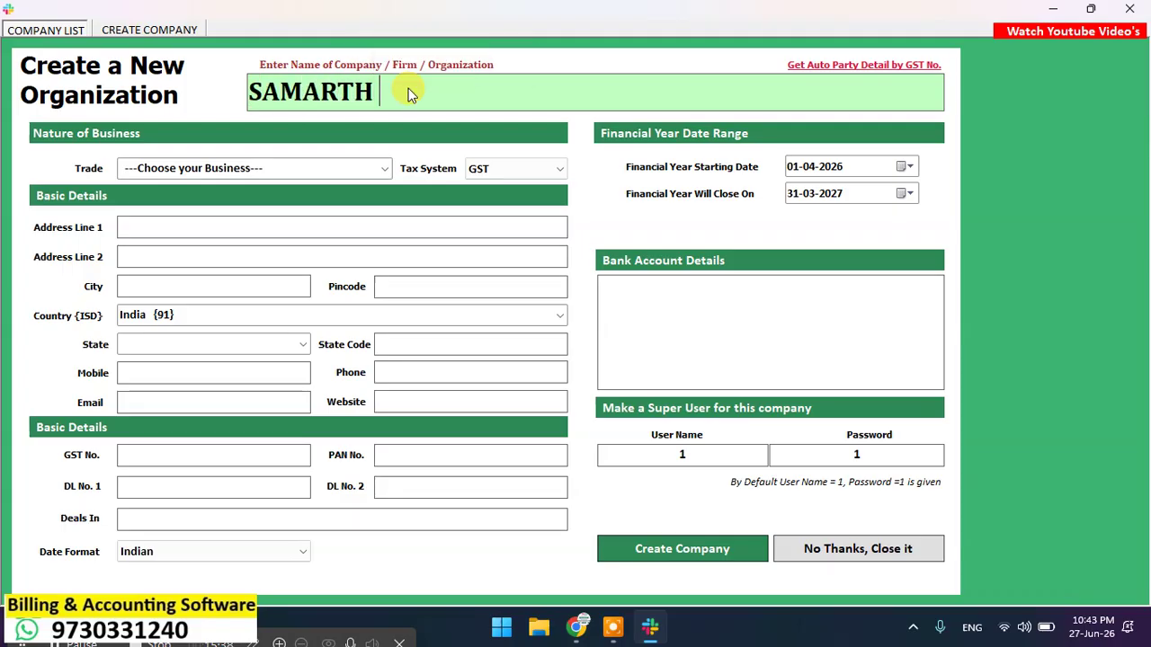
{"action": "type", "text": "INFOTECH"}
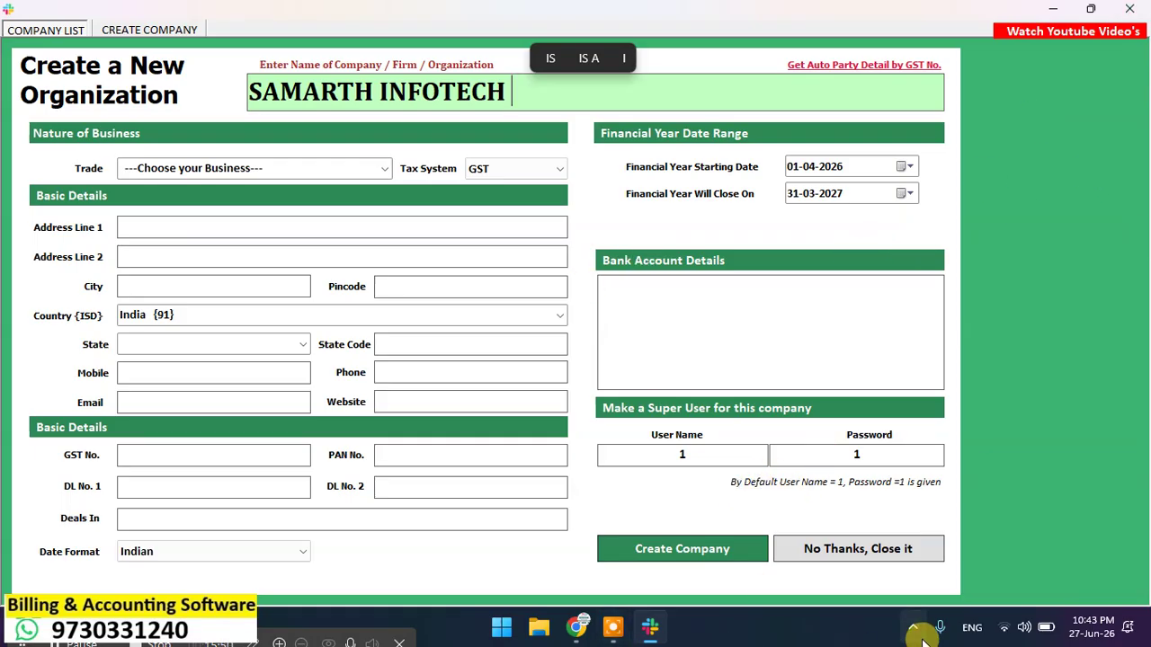
{"action": "left_click", "coordinate": [958, 634]}
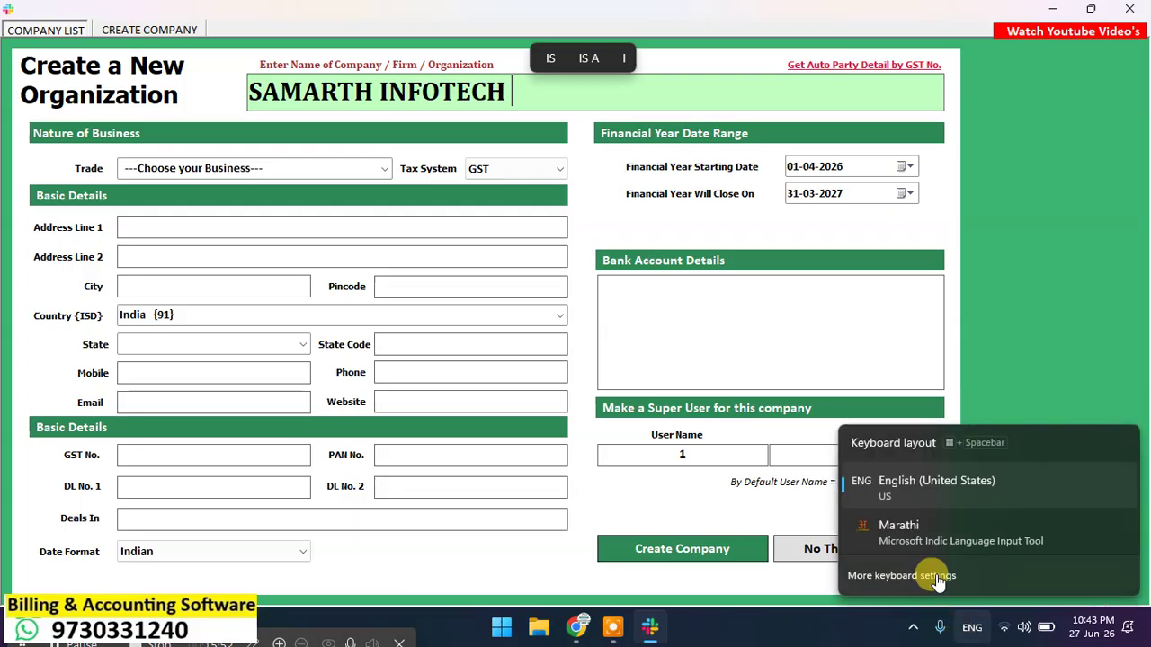
{"action": "left_click", "coordinate": [931, 531]}
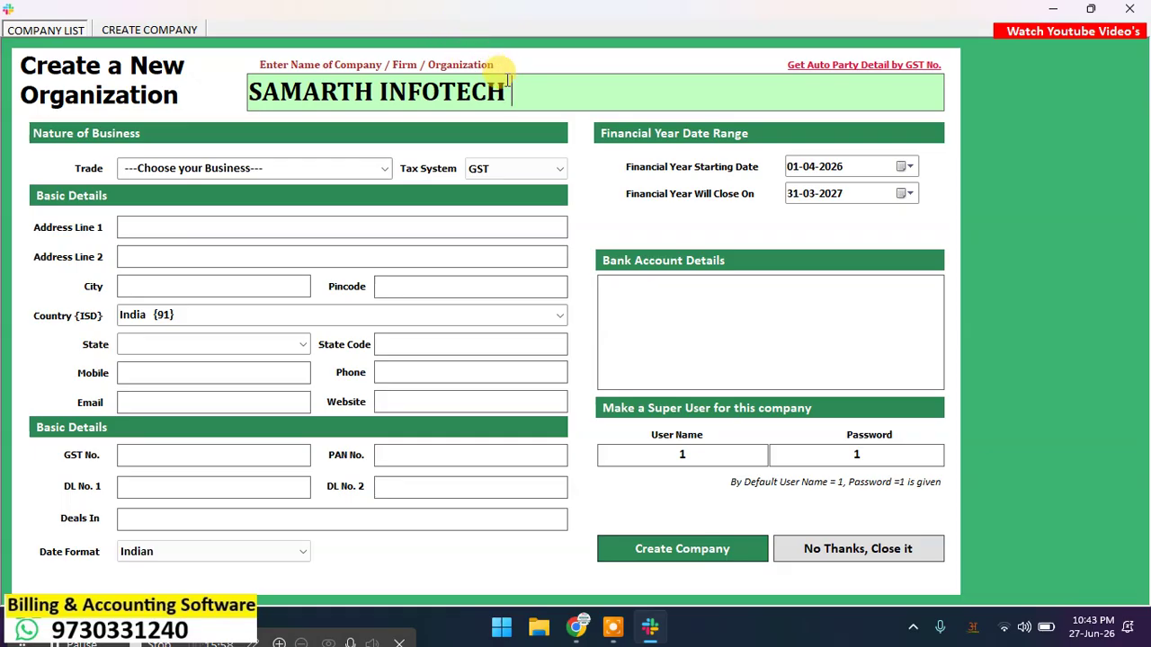
{"action": "left_click", "coordinate": [470, 96]}
{"action": "type", "text": "samarth"}
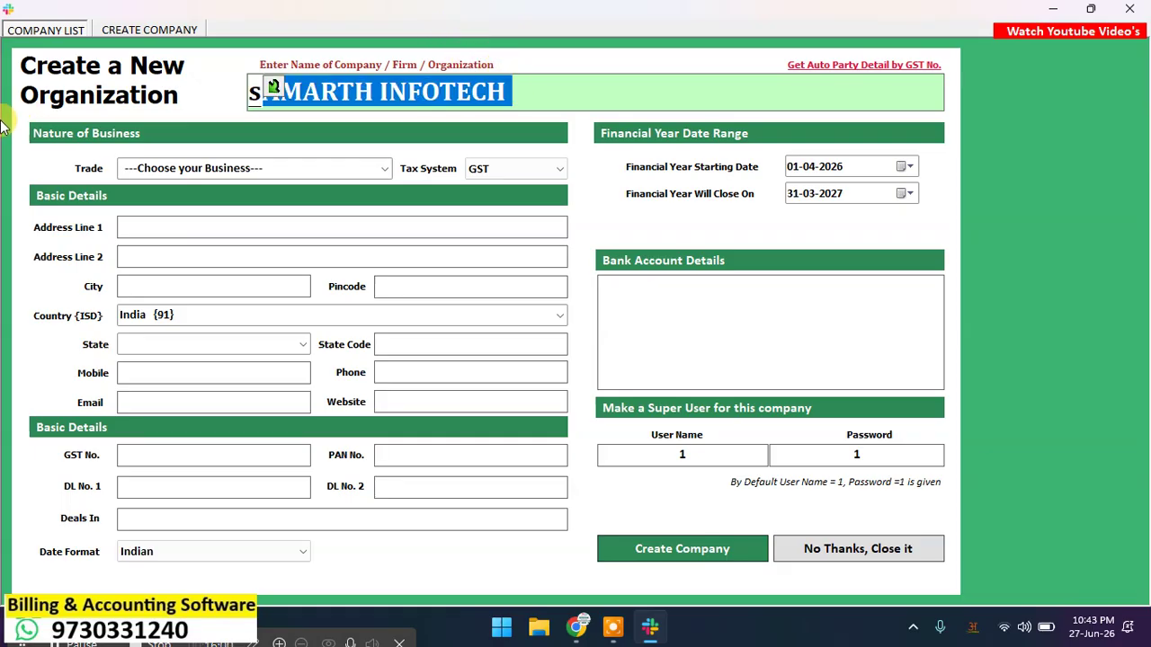
{"action": "key", "text": "space"}
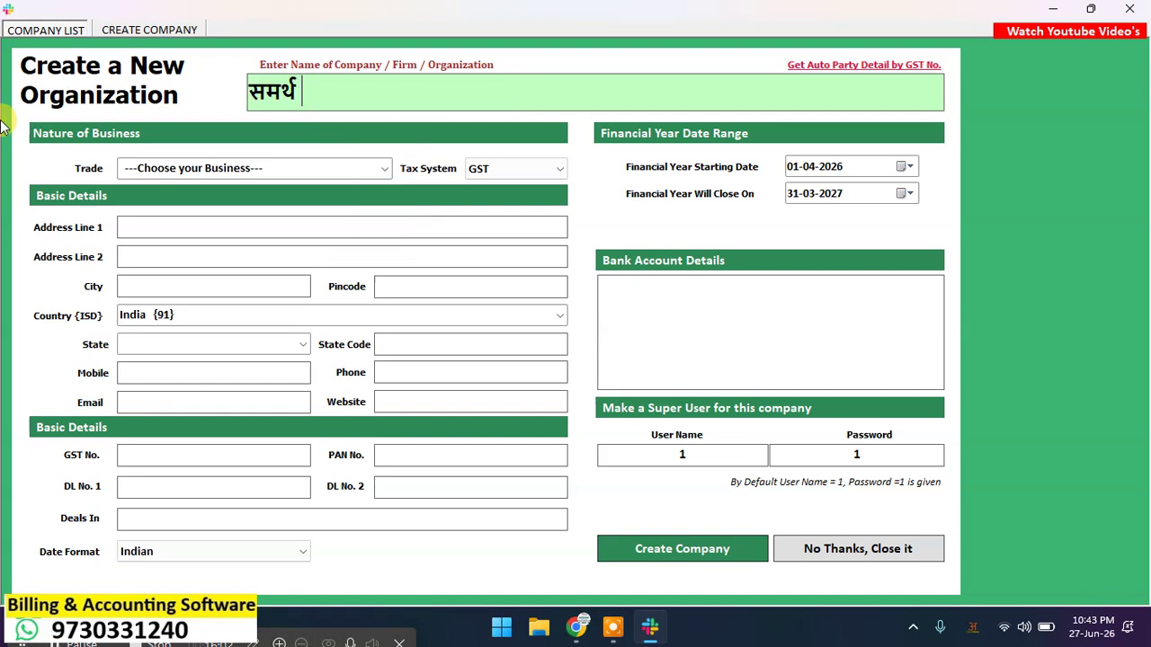
{"action": "type", "text": "infotech"}
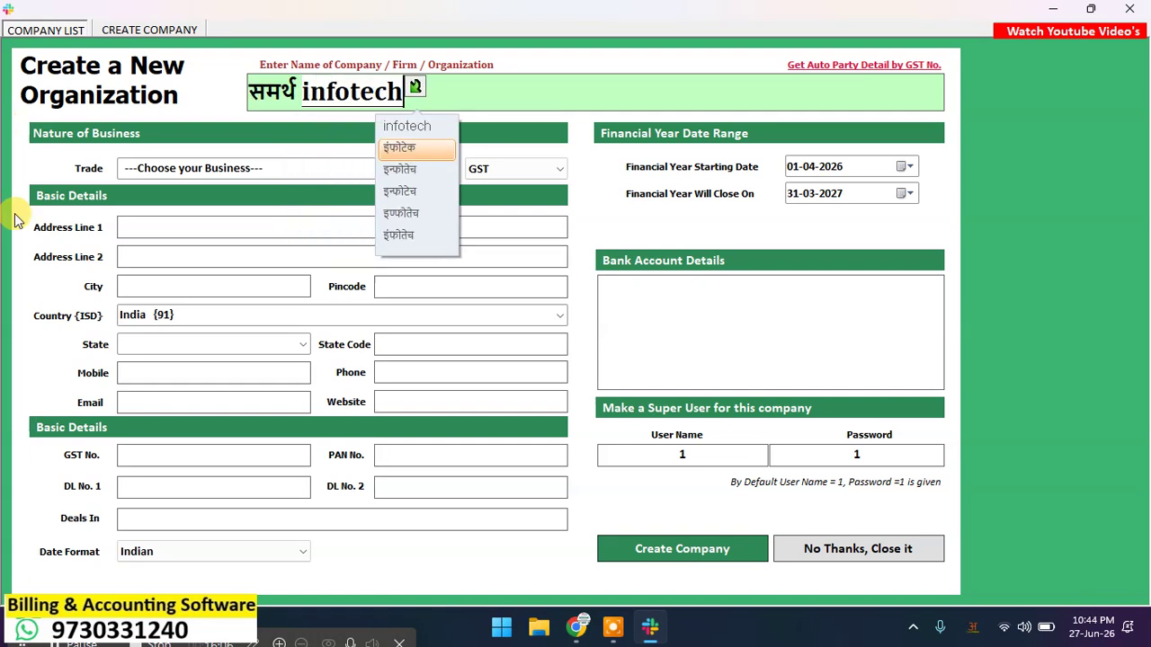
{"action": "left_click", "coordinate": [421, 190]}
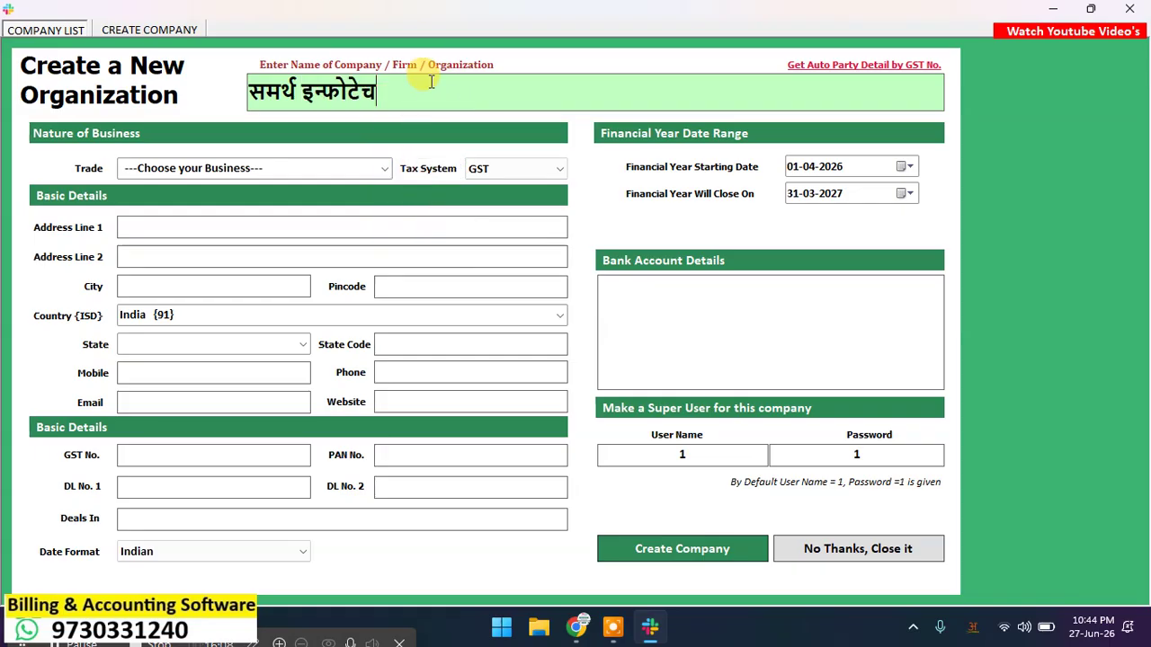
{"action": "key", "text": "BackSpace"}
{"action": "key", "text": "BackSpace"}
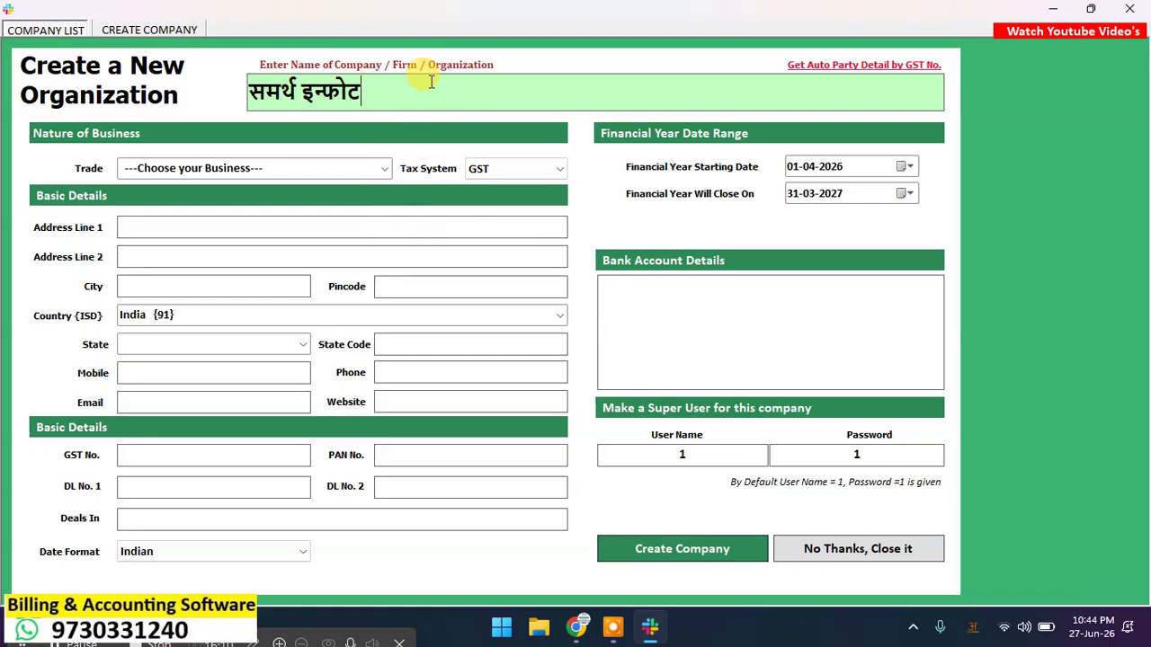
{"action": "type", "text": "ech"}
{"action": "key", "text": "space"}
{"action": "type", "text": "k"}
{"action": "key", "text": "space"}
{"action": "key", "text": "Tab"}
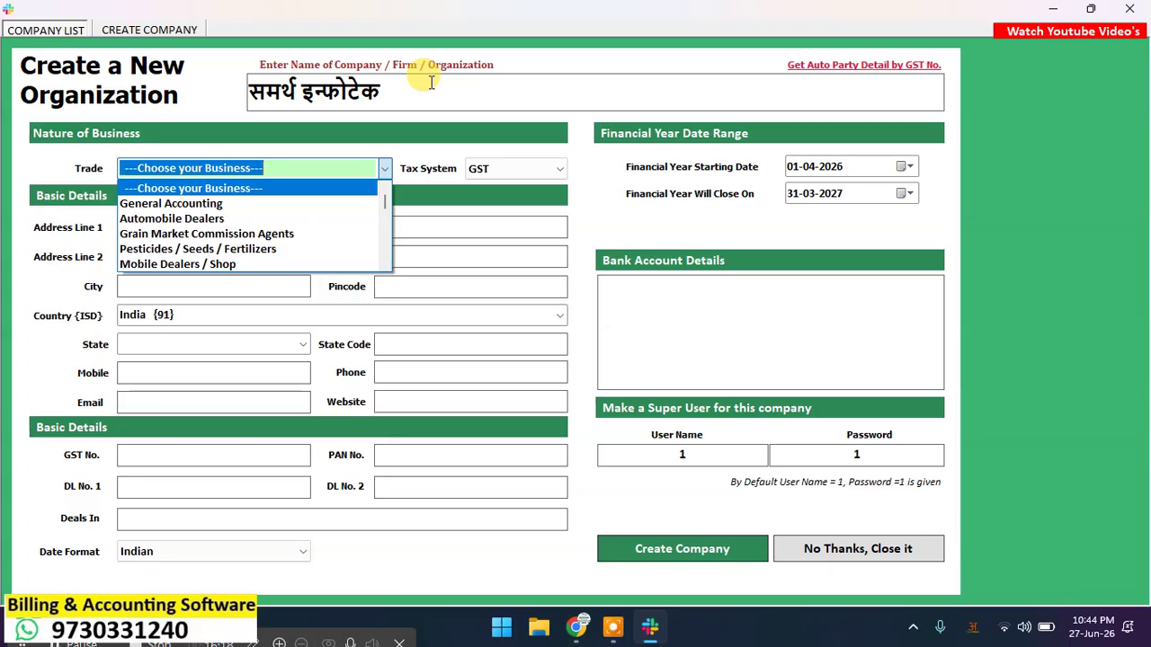
{"action": "scroll", "coordinate": [216, 209], "scroll_direction": "down", "scroll_amount": 3}
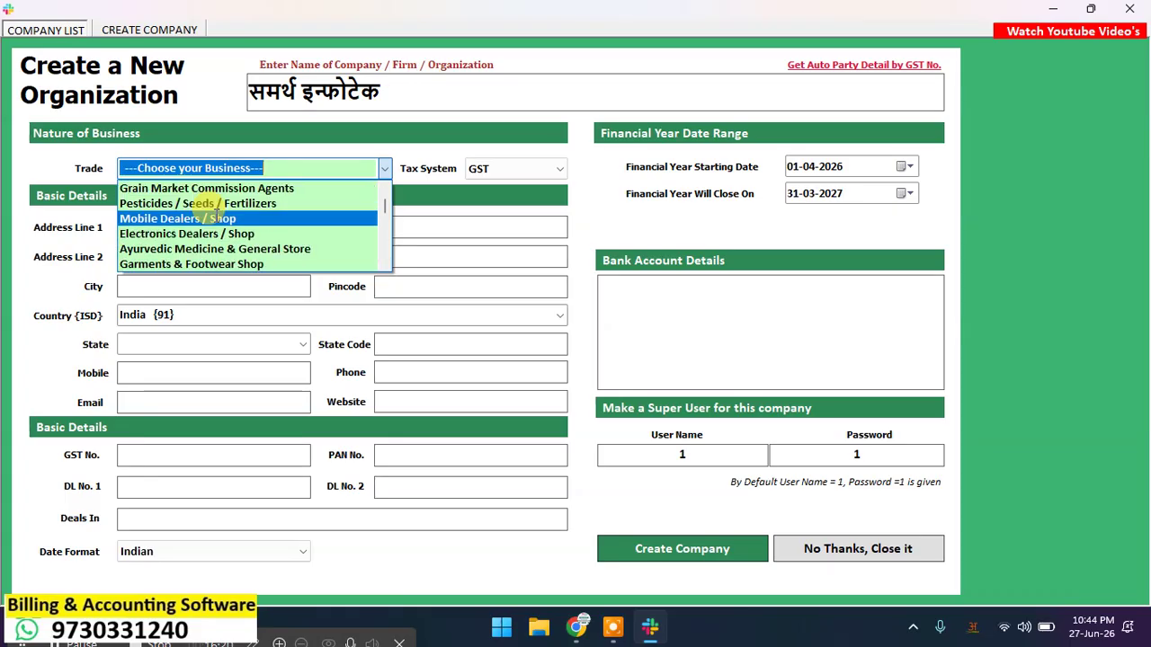
{"action": "scroll", "coordinate": [189, 215], "scroll_direction": "down", "scroll_amount": 1}
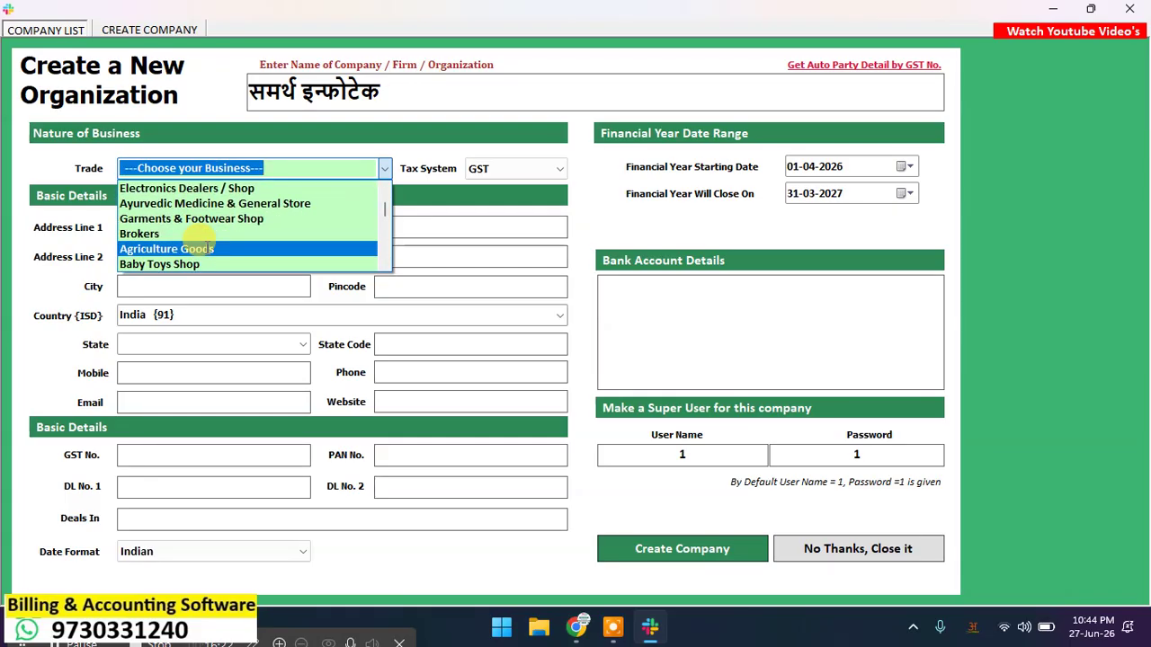
{"action": "scroll", "coordinate": [202, 234], "scroll_direction": "down", "scroll_amount": 3}
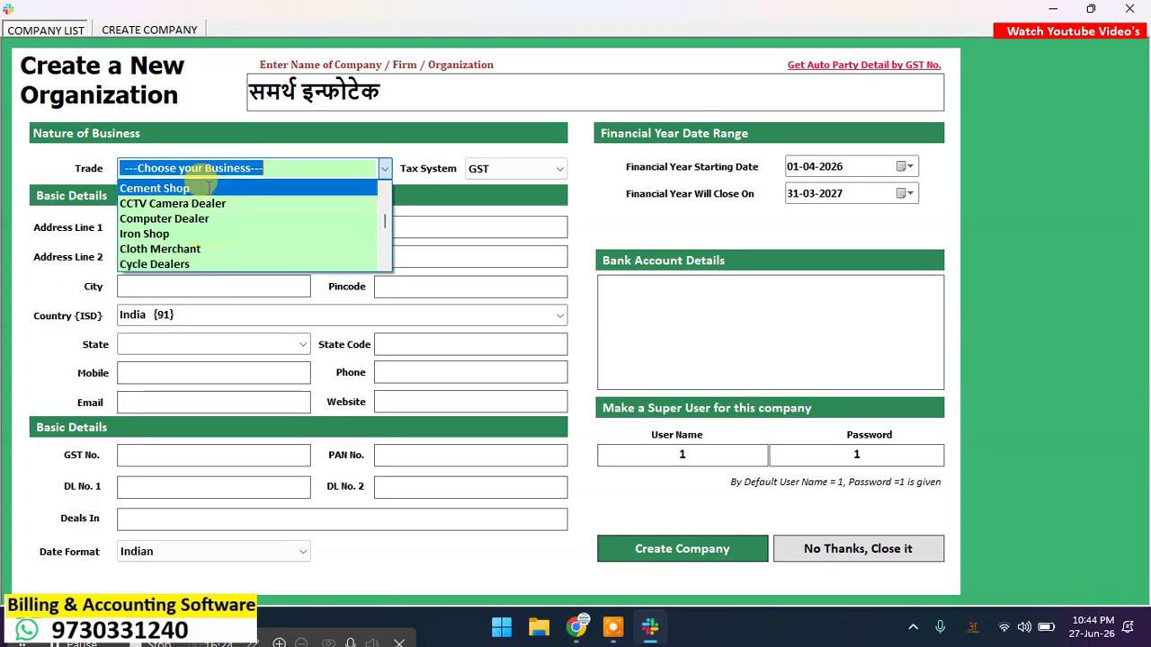
{"action": "scroll", "coordinate": [198, 242], "scroll_direction": "down", "scroll_amount": 7}
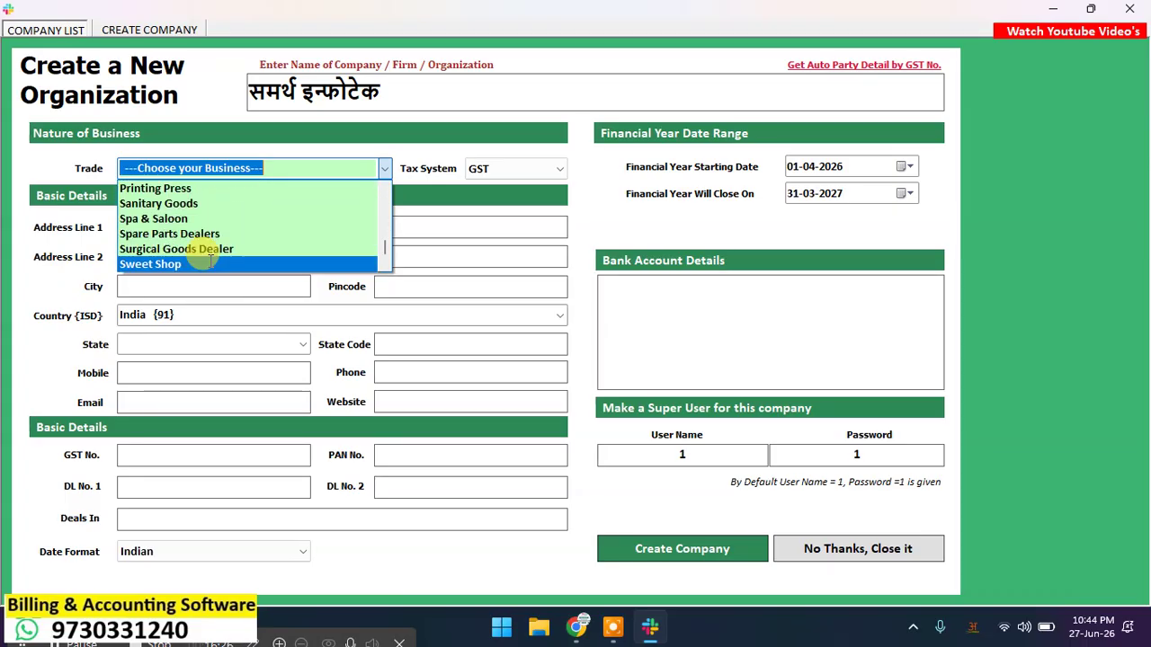
{"action": "scroll", "coordinate": [214, 252], "scroll_direction": "up", "scroll_amount": 5}
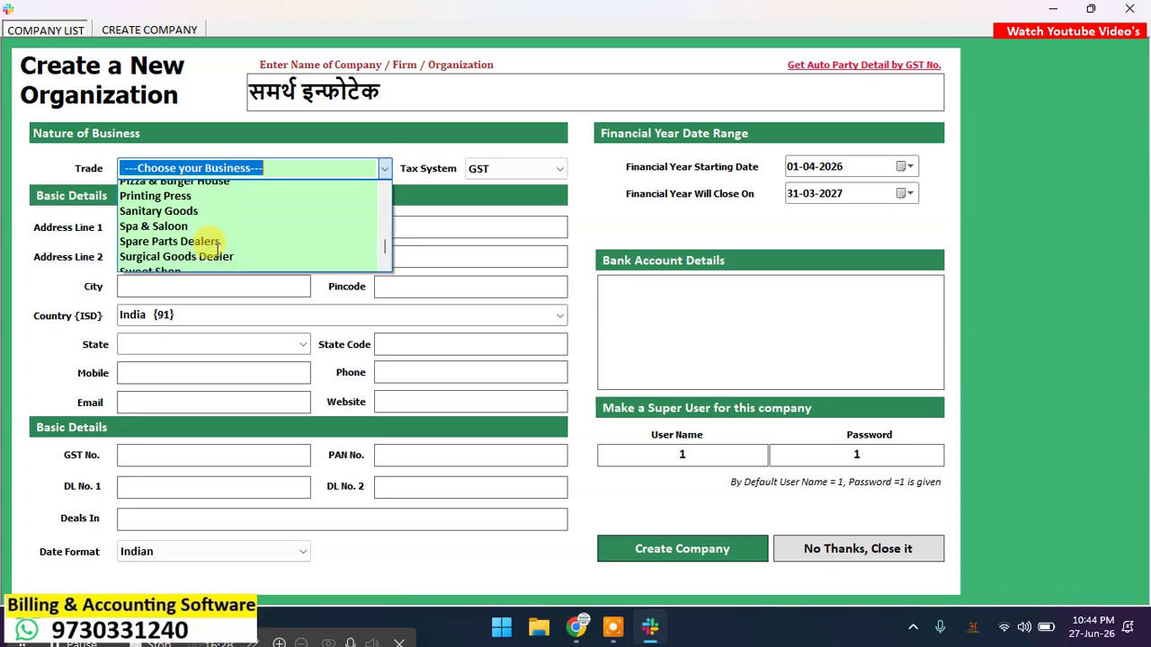
{"action": "scroll", "coordinate": [217, 250], "scroll_direction": "up", "scroll_amount": 10}
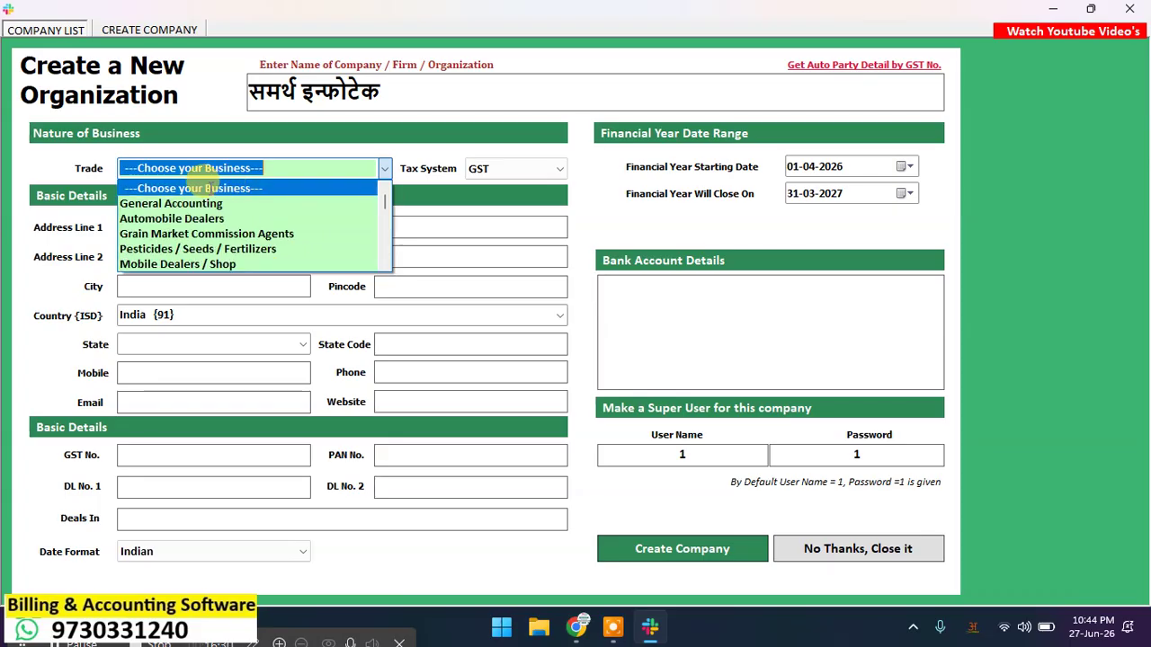
{"action": "left_click", "coordinate": [209, 192]}
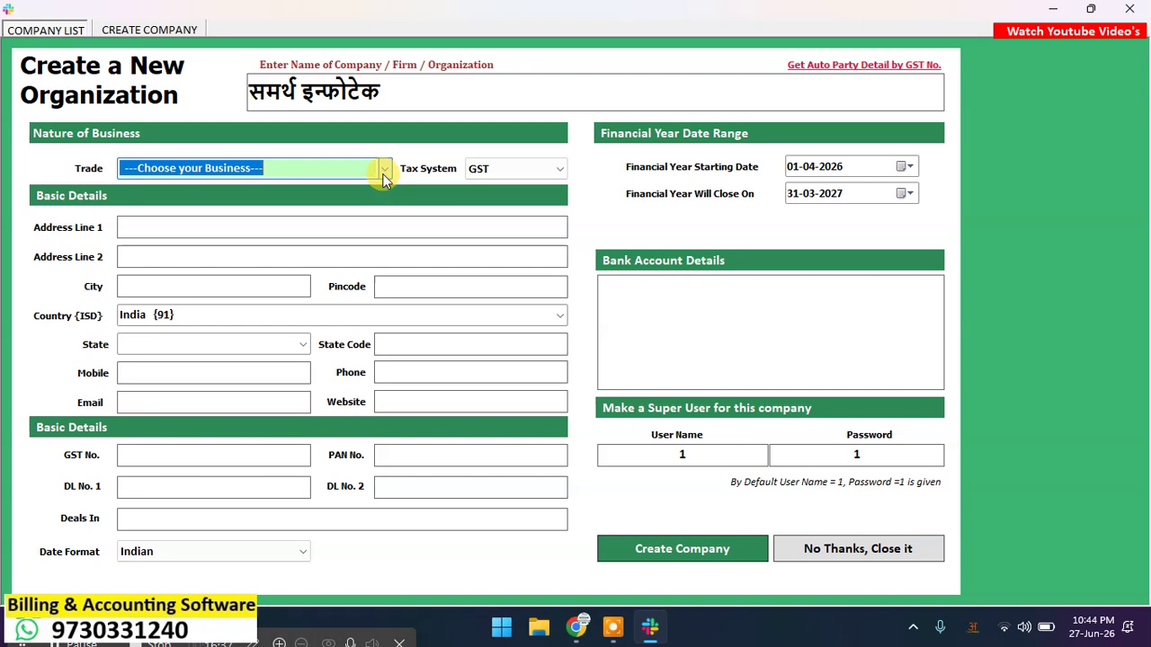
{"action": "left_click", "coordinate": [384, 177]}
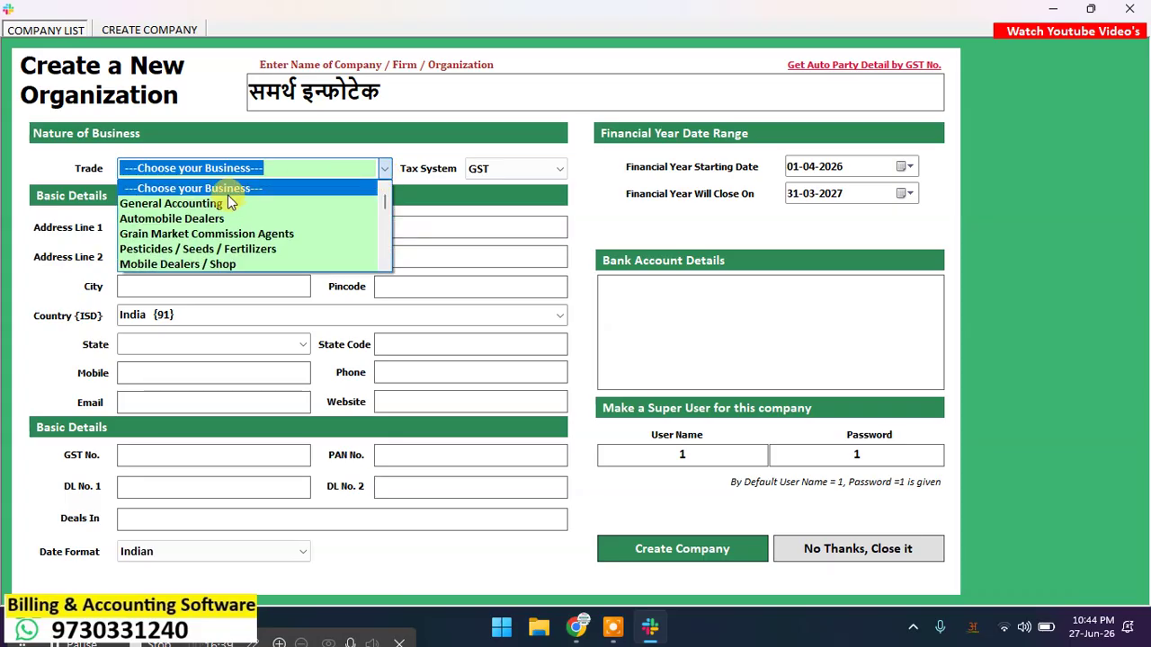
{"action": "scroll", "coordinate": [243, 225], "scroll_direction": "down", "scroll_amount": 3}
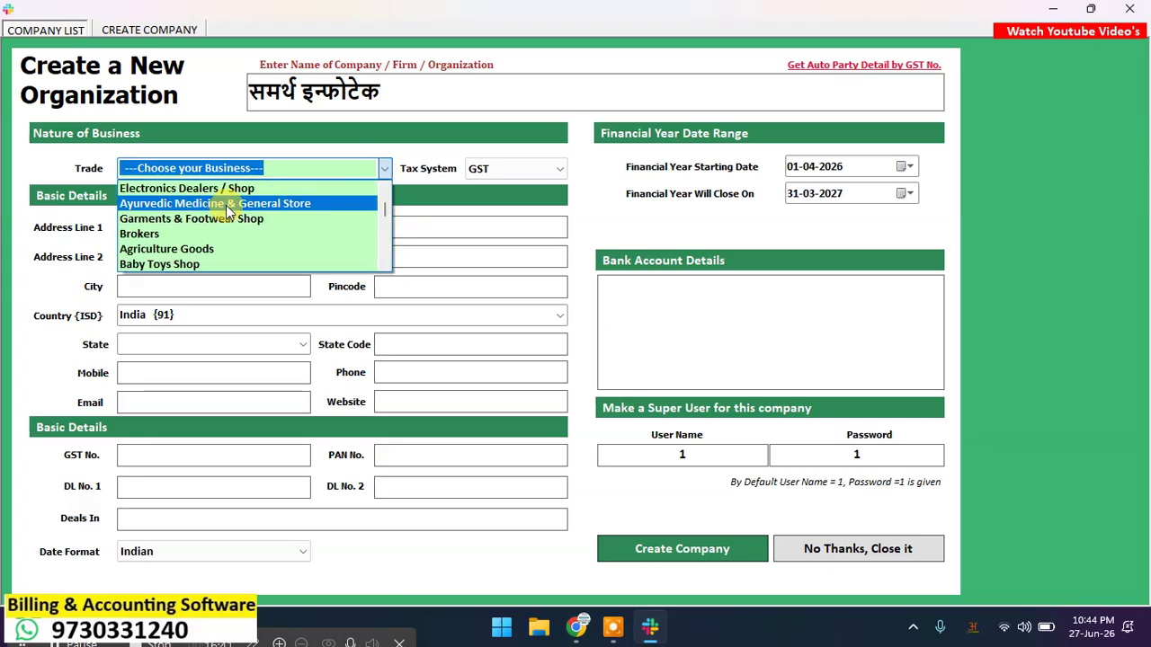
{"action": "scroll", "coordinate": [225, 270], "scroll_direction": "up", "scroll_amount": 3}
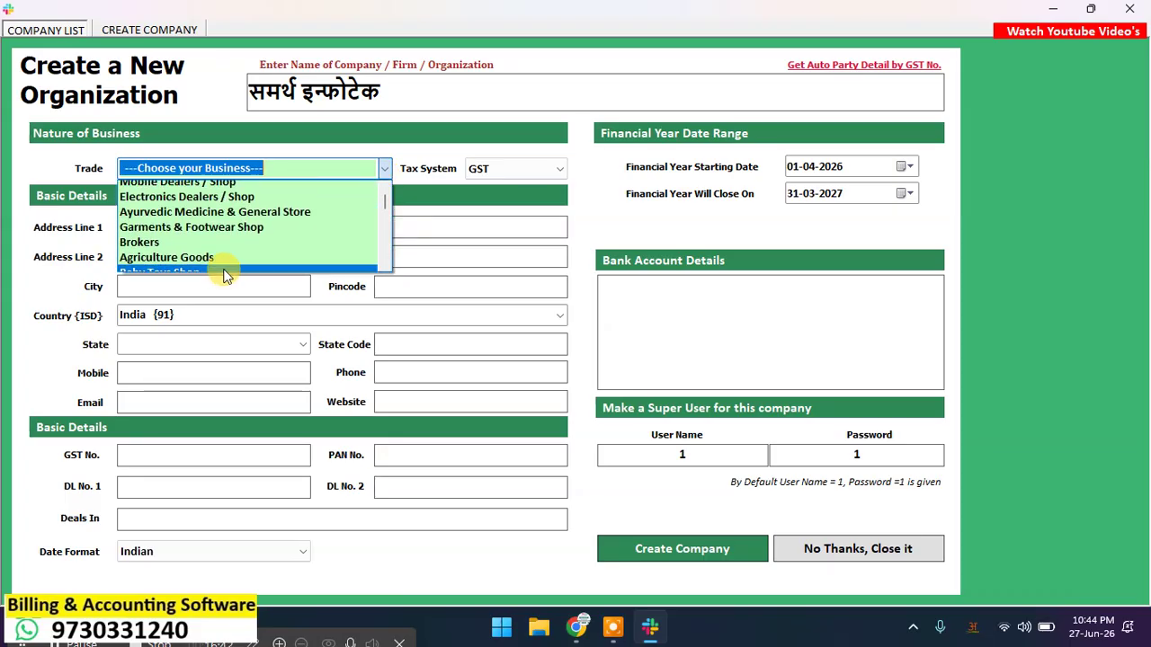
{"action": "left_click", "coordinate": [323, 157]}
{"action": "left_click", "coordinate": [165, 226]}
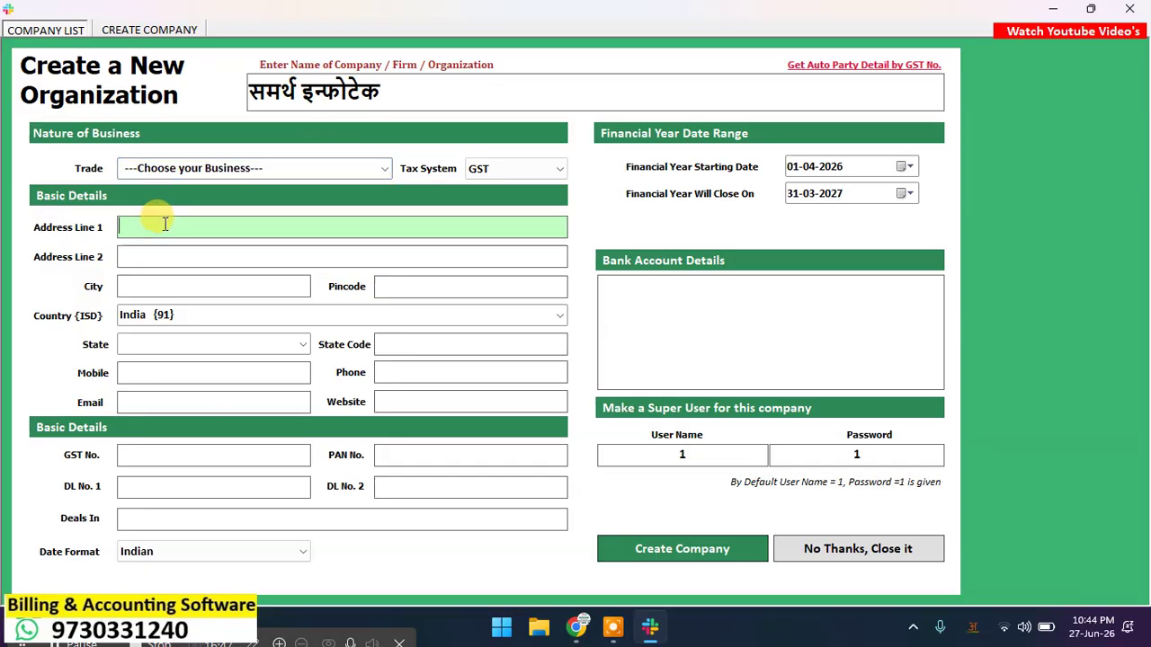
Step: Fill Address Line 1 with the company's town, district and pincode in Marathi script
{"action": "type", "text": "kudal"}
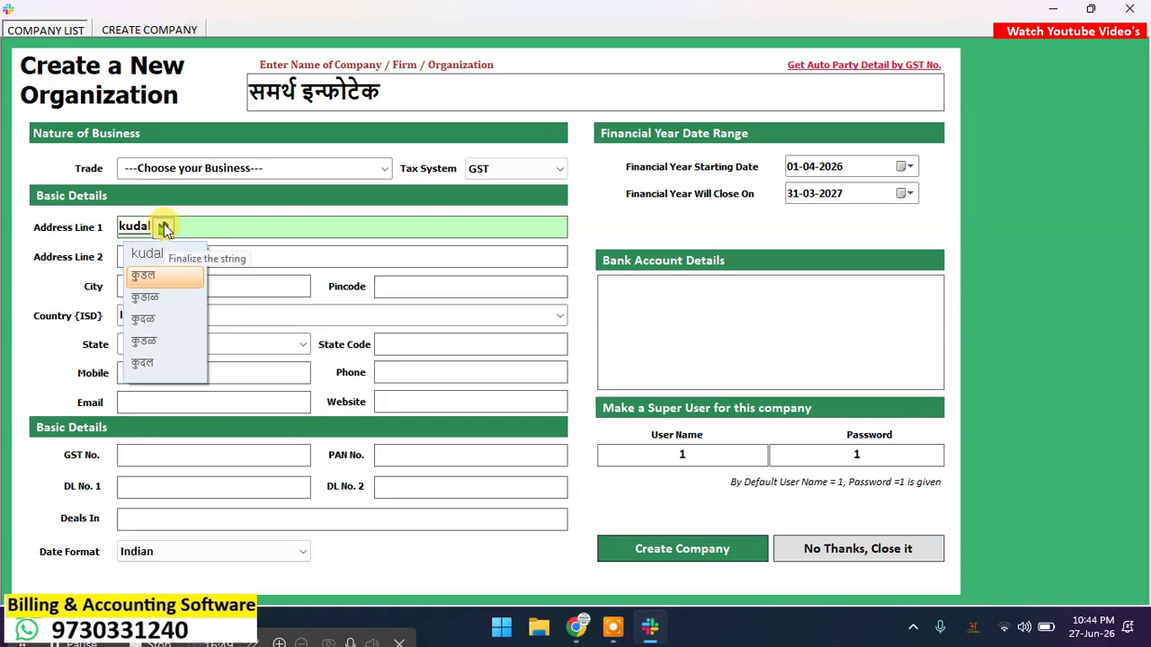
{"action": "key", "text": "Down"}
{"action": "key", "text": "space"}
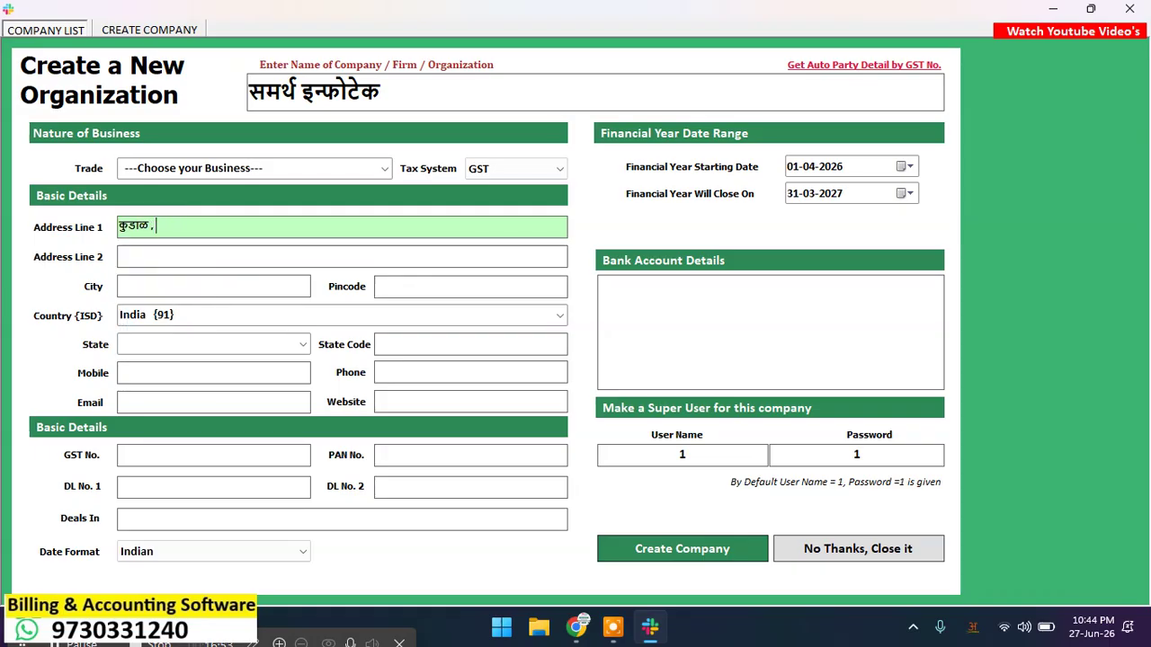
{"action": "type", "text": ", sindhudurg"}
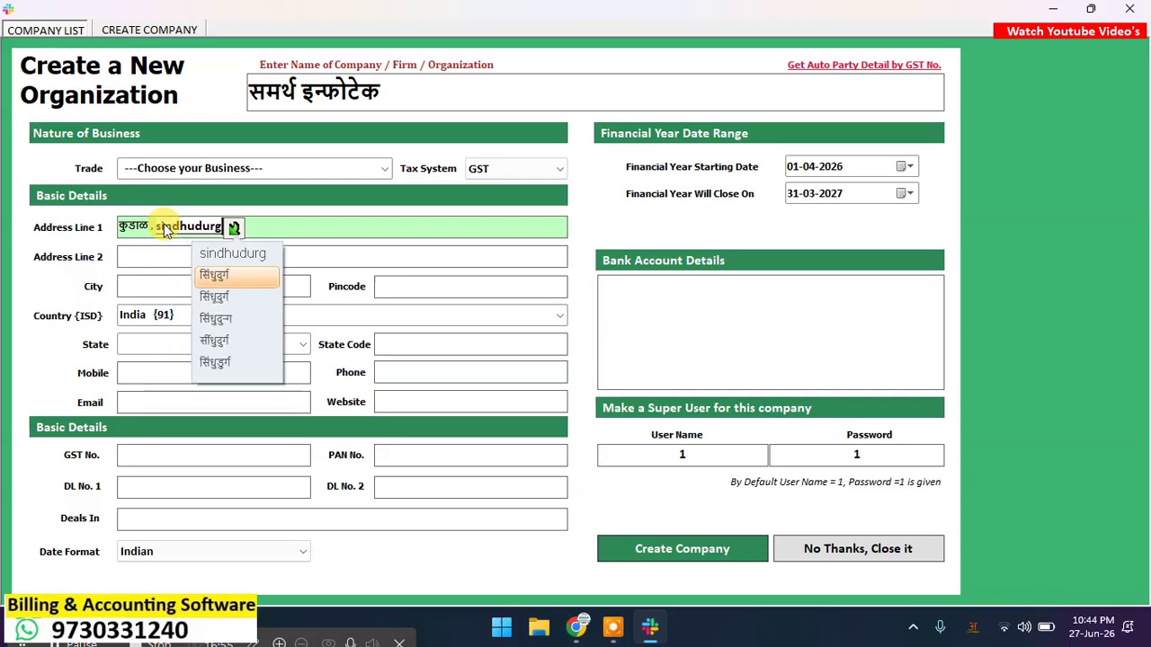
{"action": "key", "text": "space"}
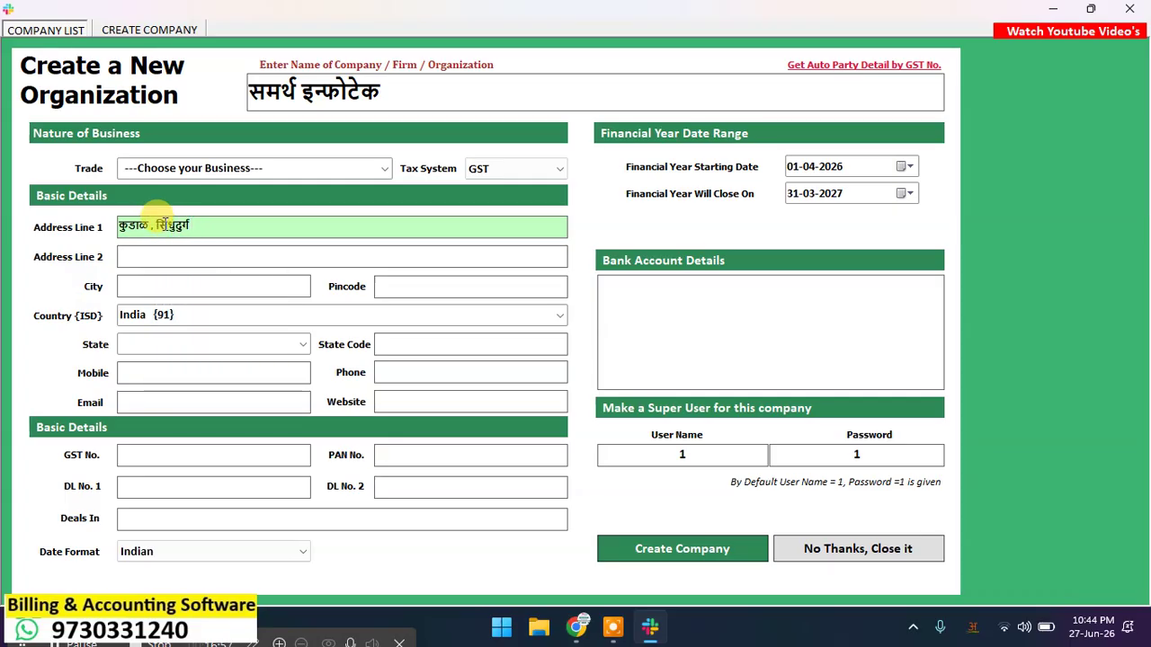
{"action": "type", "text": "- 416520"}
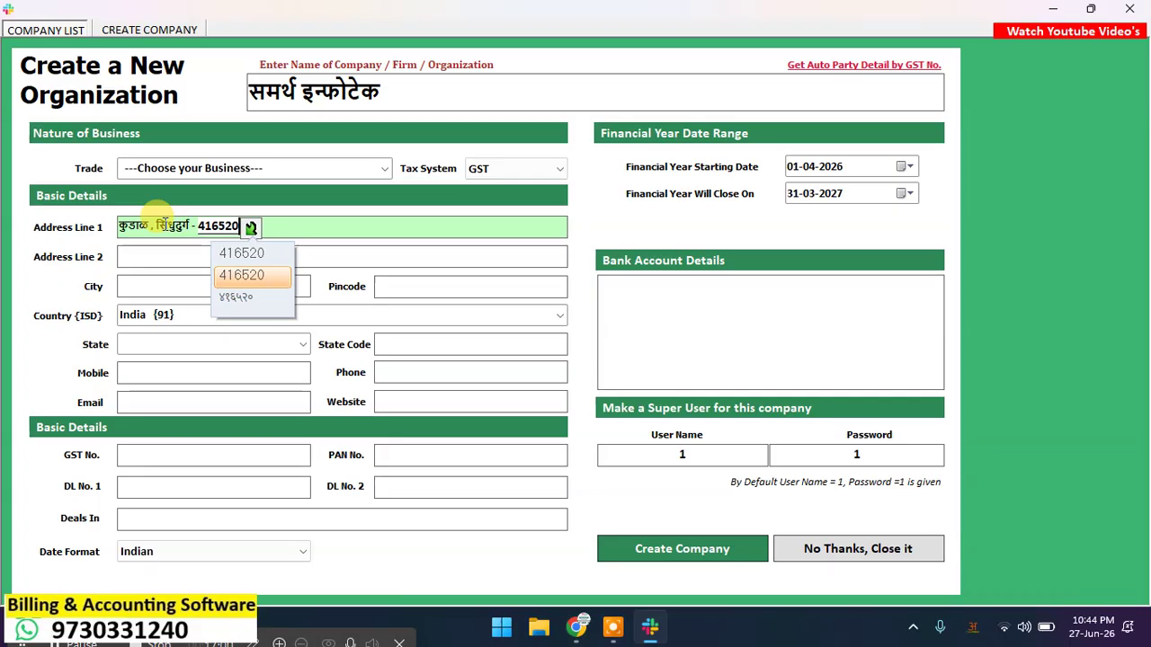
{"action": "key", "text": "space"}
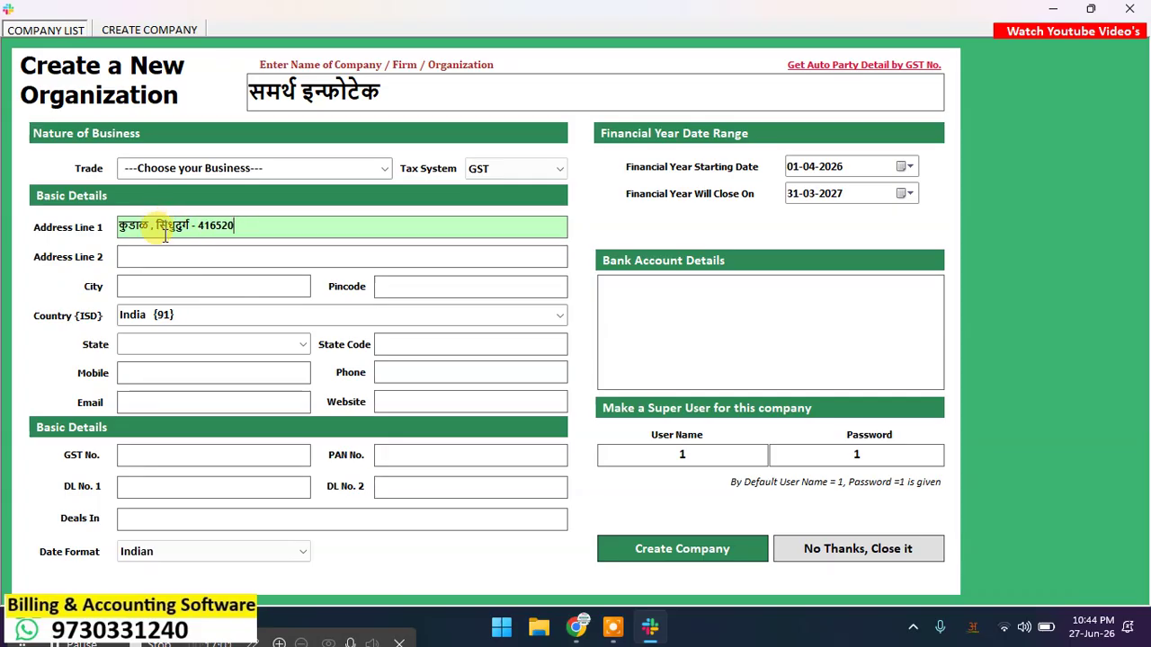
Step: Enter the City as कुडाळ in Marathi
{"action": "left_click", "coordinate": [182, 280]}
{"action": "type", "text": "कुडाळ"}
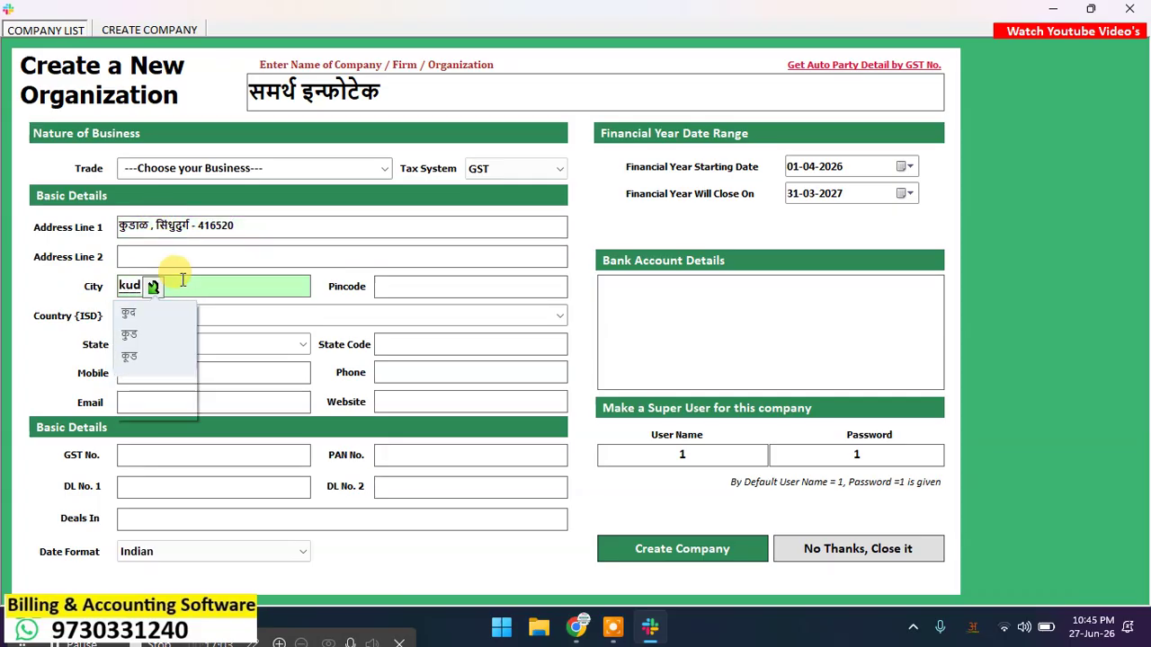
{"action": "key", "text": "Return"}
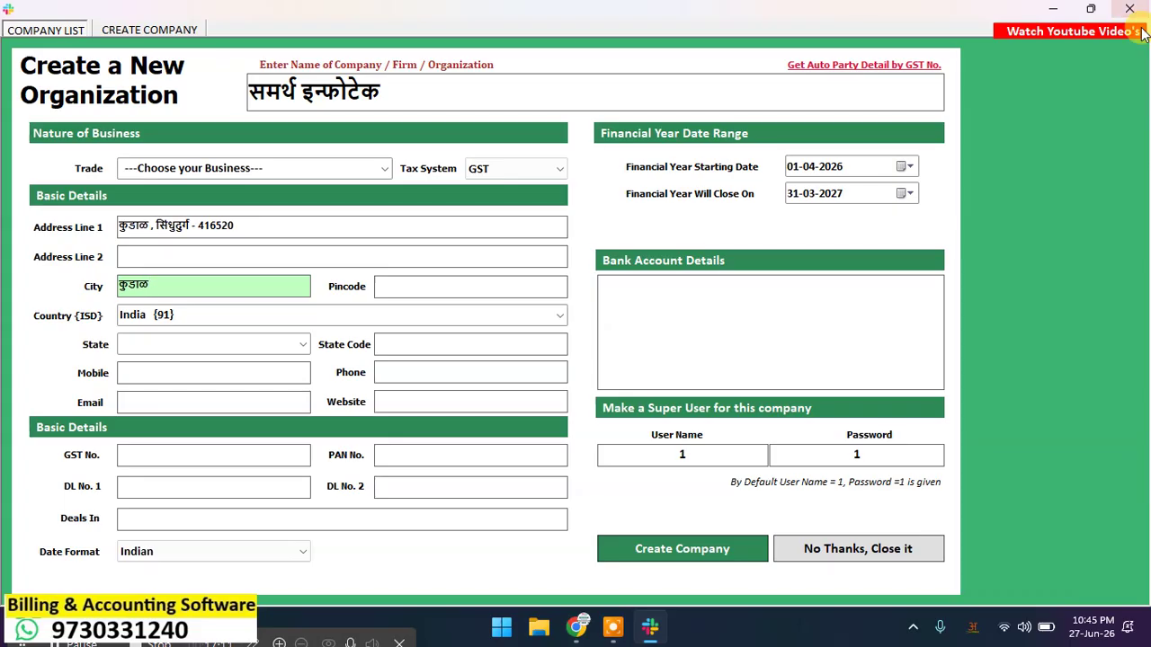
{"action": "left_click", "coordinate": [576, 626]}
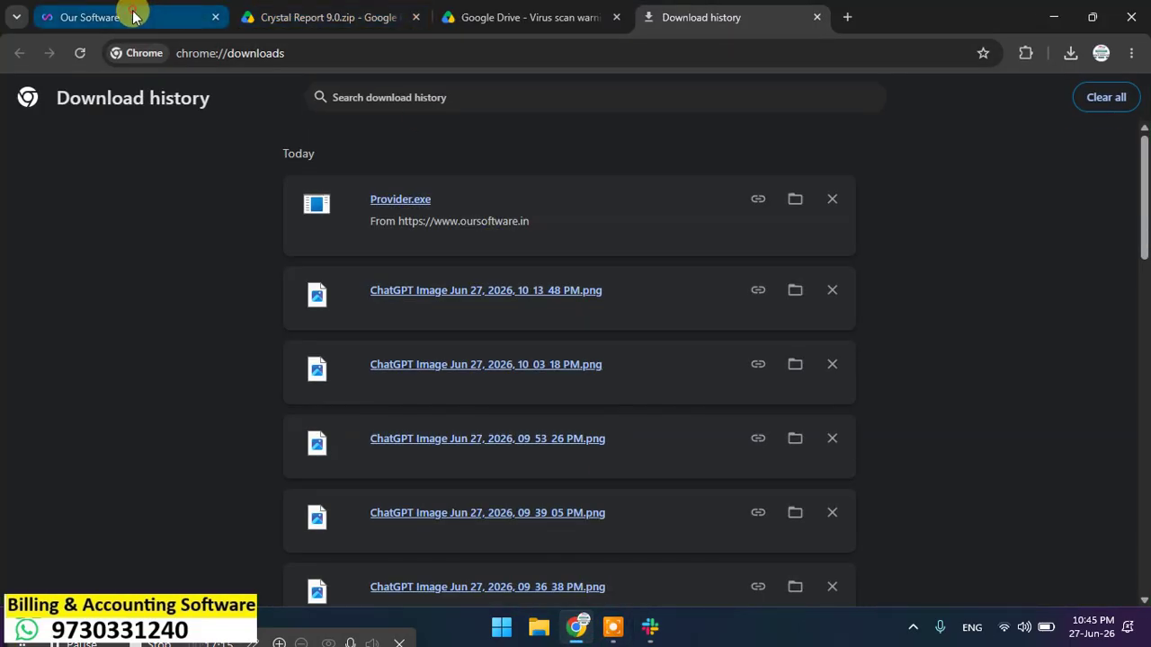
{"action": "left_click", "coordinate": [126, 14]}
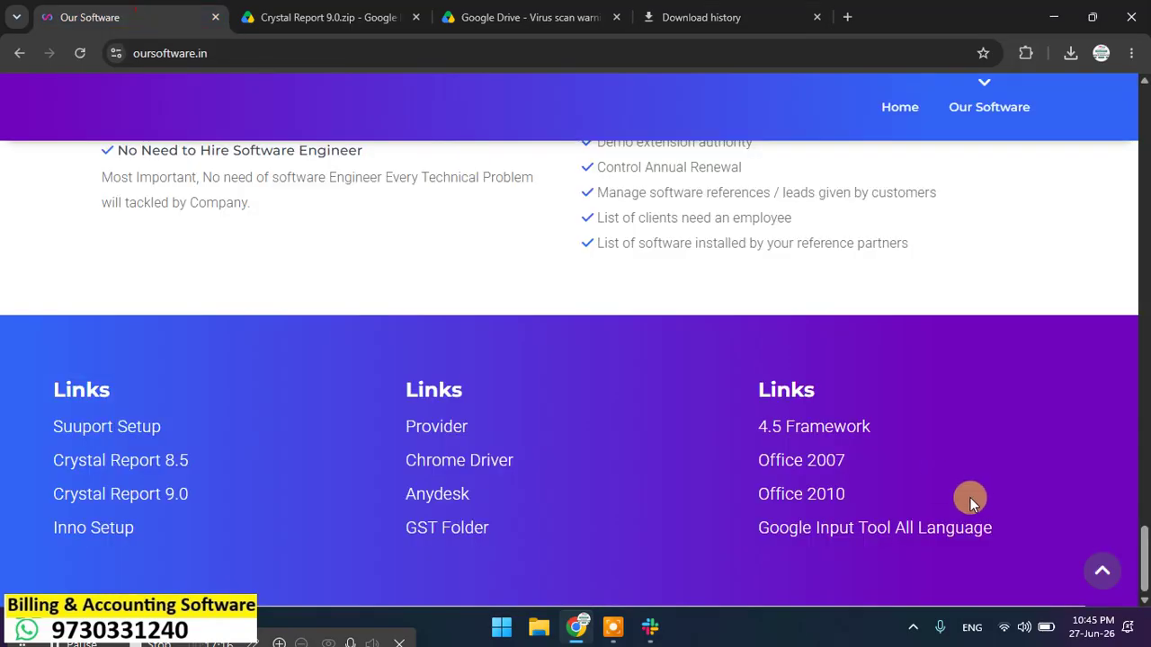
{"action": "left_click", "coordinate": [917, 532]}
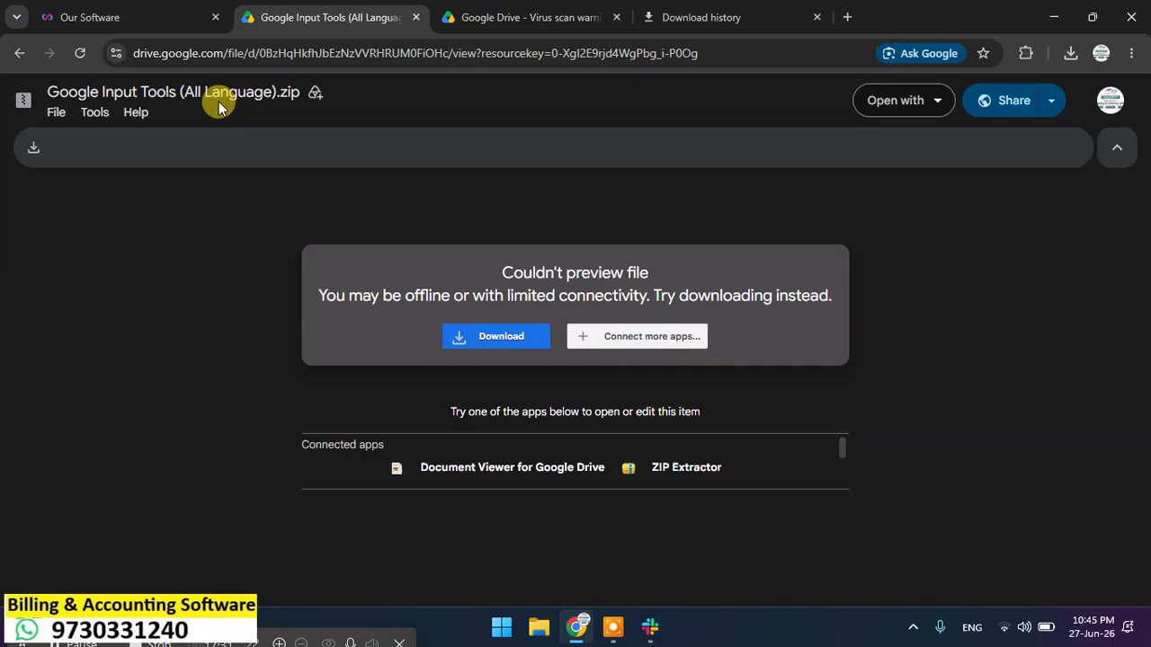
{"action": "left_click", "coordinate": [971, 629]}
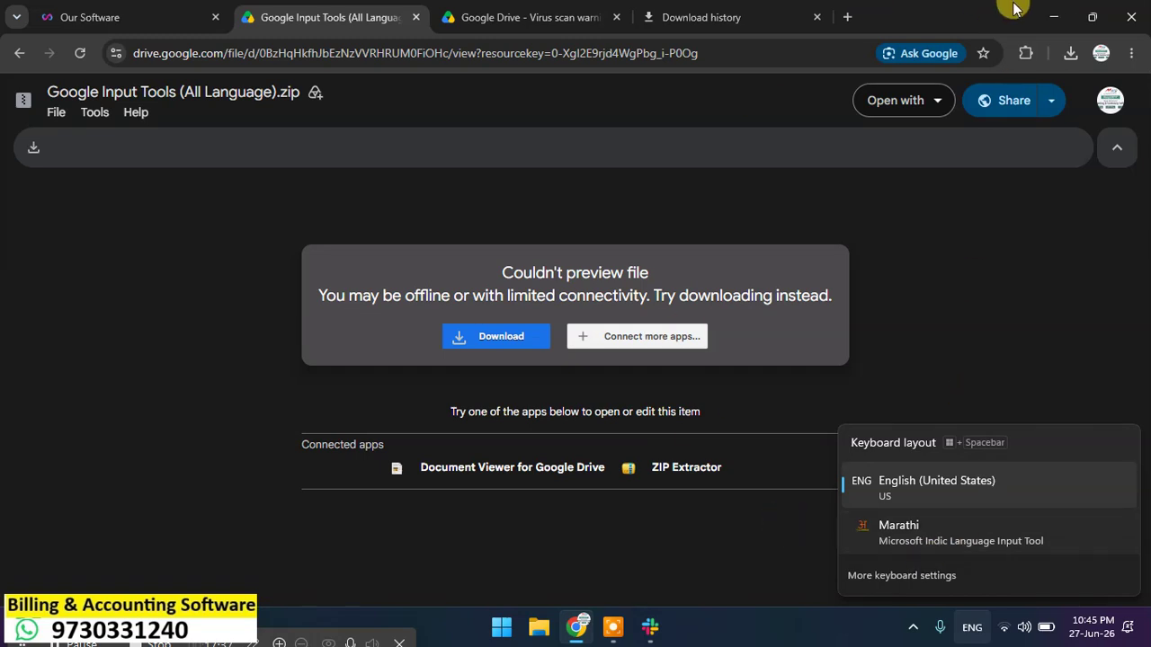
{"action": "left_click", "coordinate": [1057, 15]}
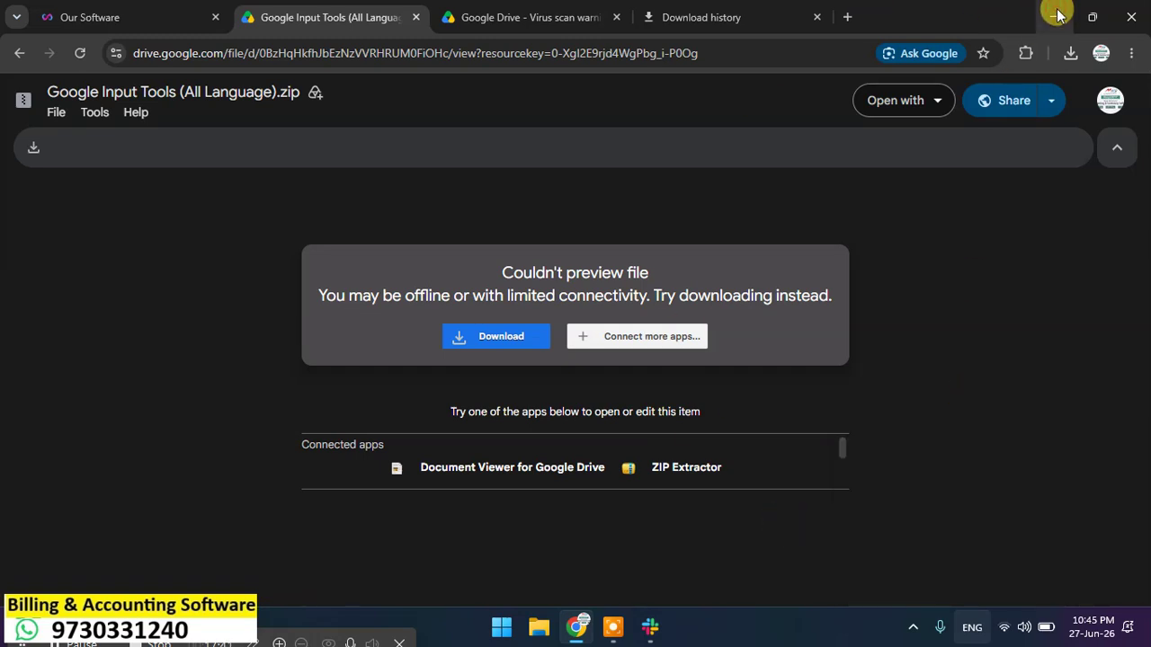
{"action": "left_click", "coordinate": [1058, 15]}
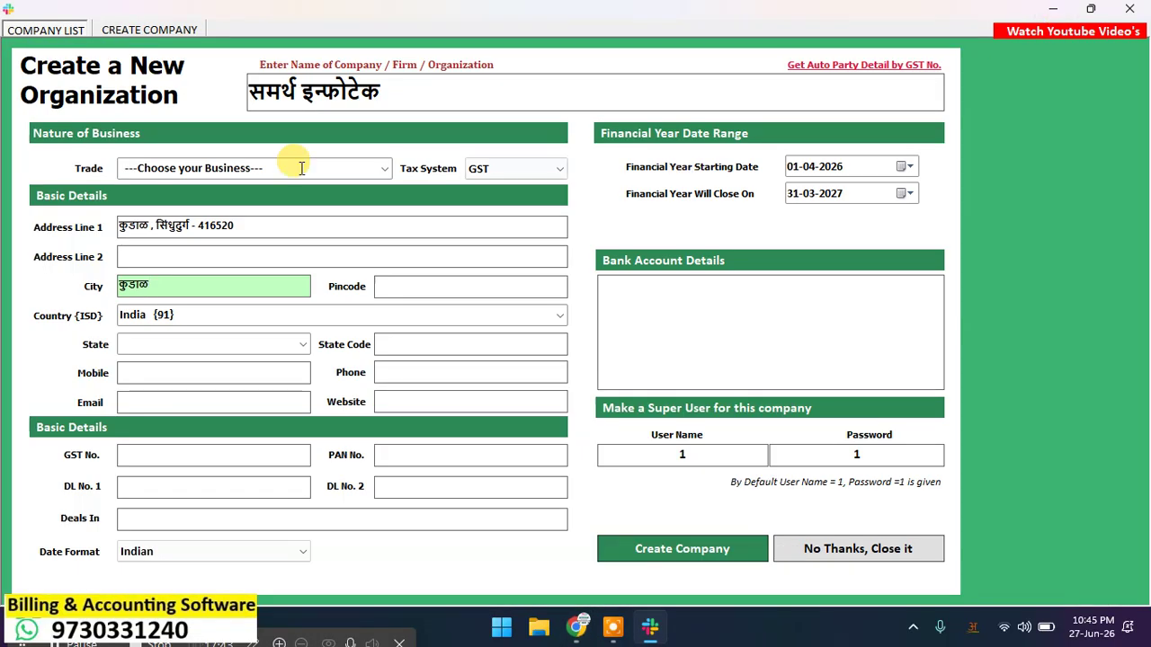
Step: Switch the keyboard input language to English after a first attempt at the state
{"action": "left_click", "coordinate": [975, 622]}
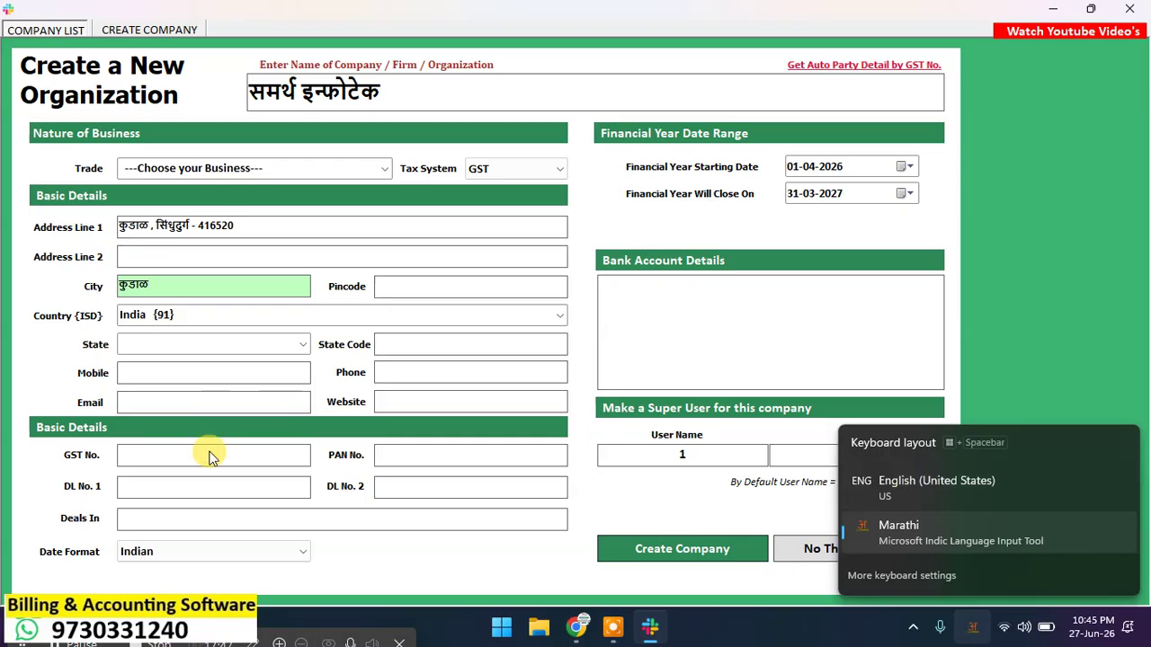
{"action": "left_click", "coordinate": [473, 570]}
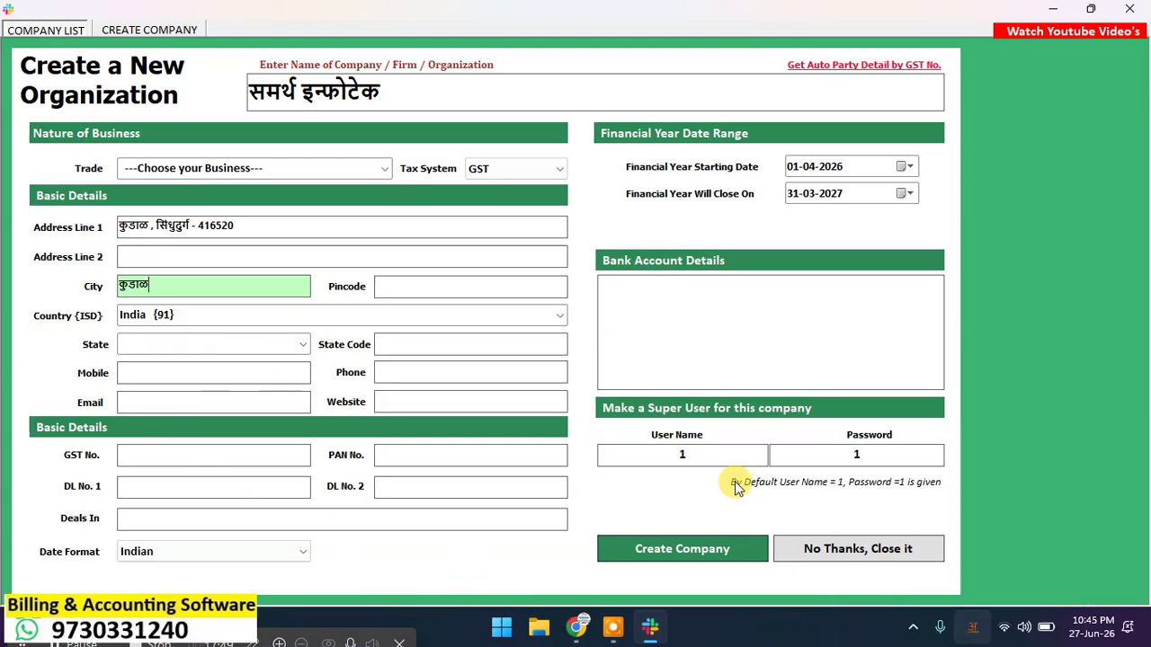
{"action": "left_click", "coordinate": [199, 338]}
{"action": "type", "text": "maha"}
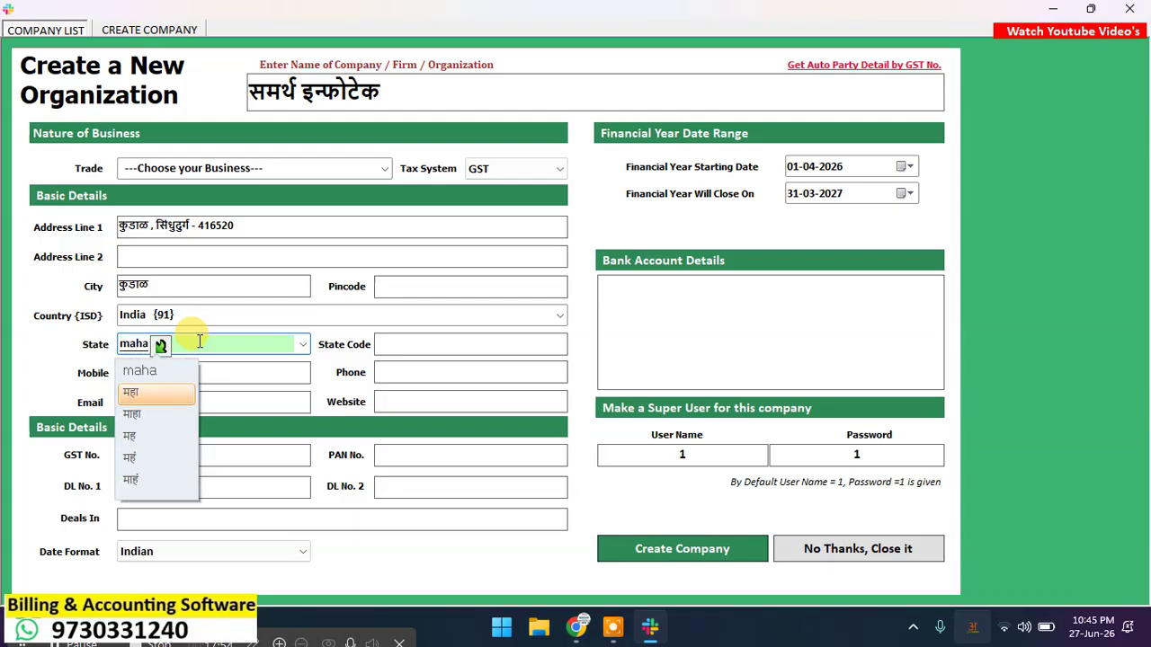
{"action": "key", "text": "Up"}
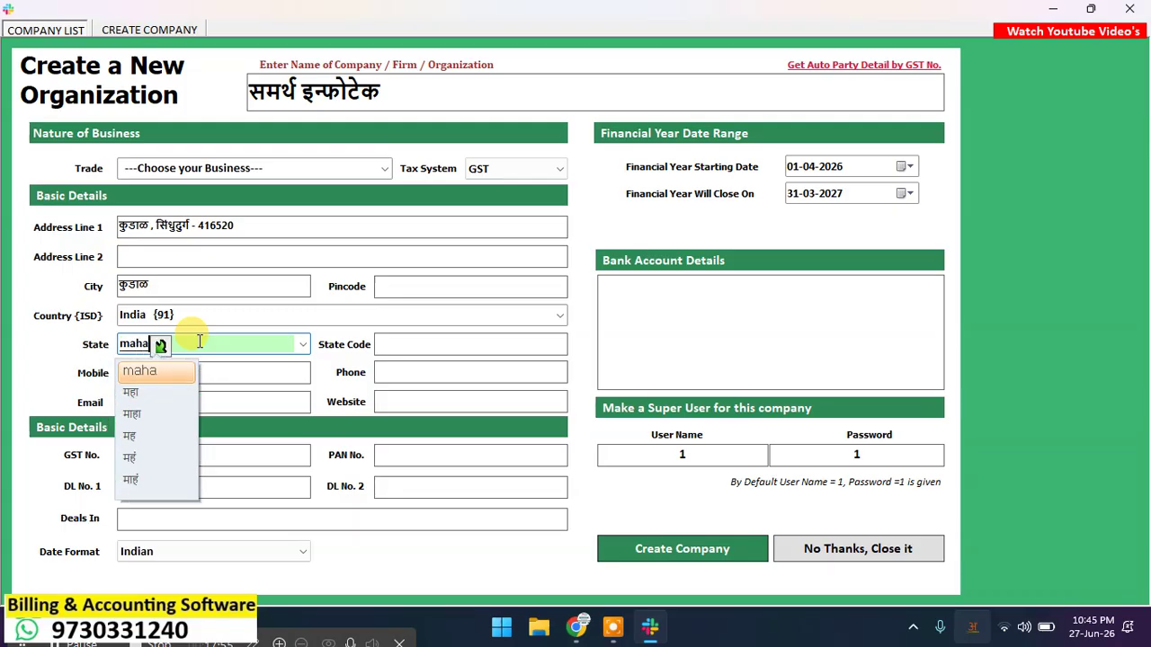
{"action": "key", "text": "Return"}
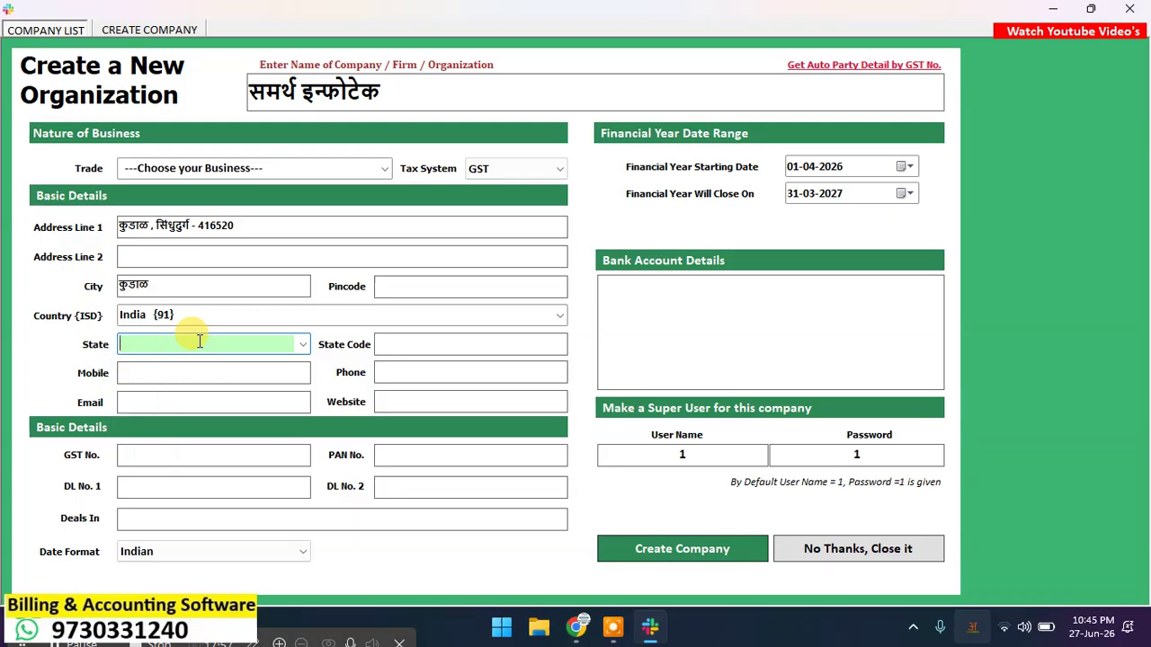
{"action": "key", "text": "super+space"}
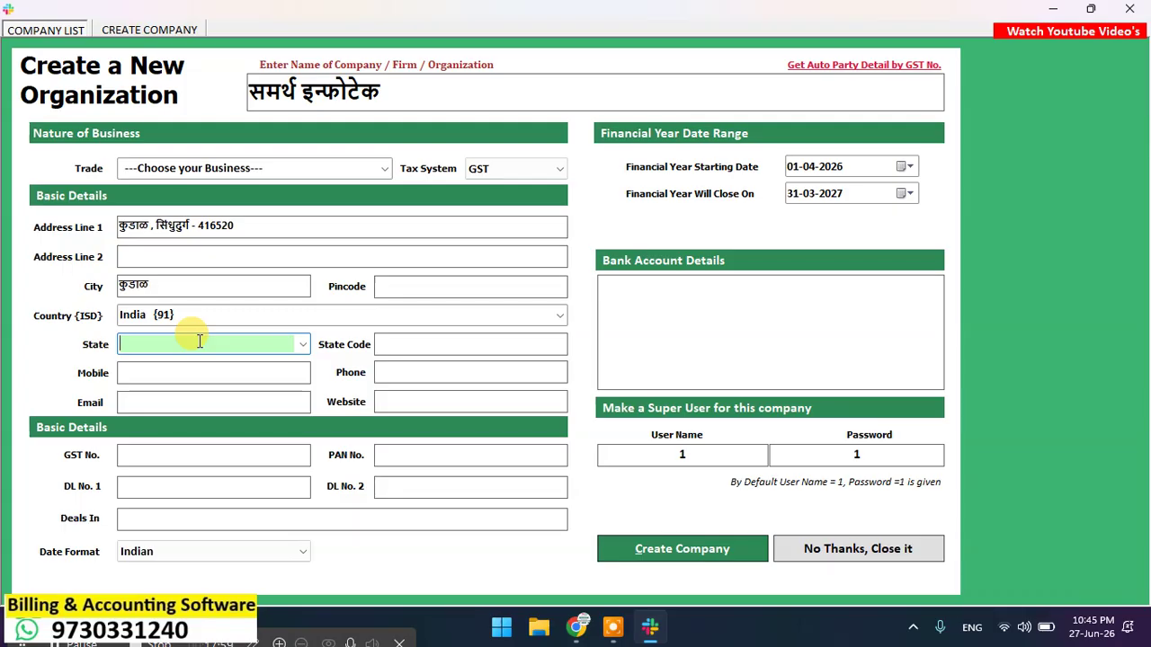
Step: Enter State maharashtra and State Code 27, and begin the company's mobile number
{"action": "key", "text": "BackSpace"}
{"action": "key", "text": "BackSpace"}
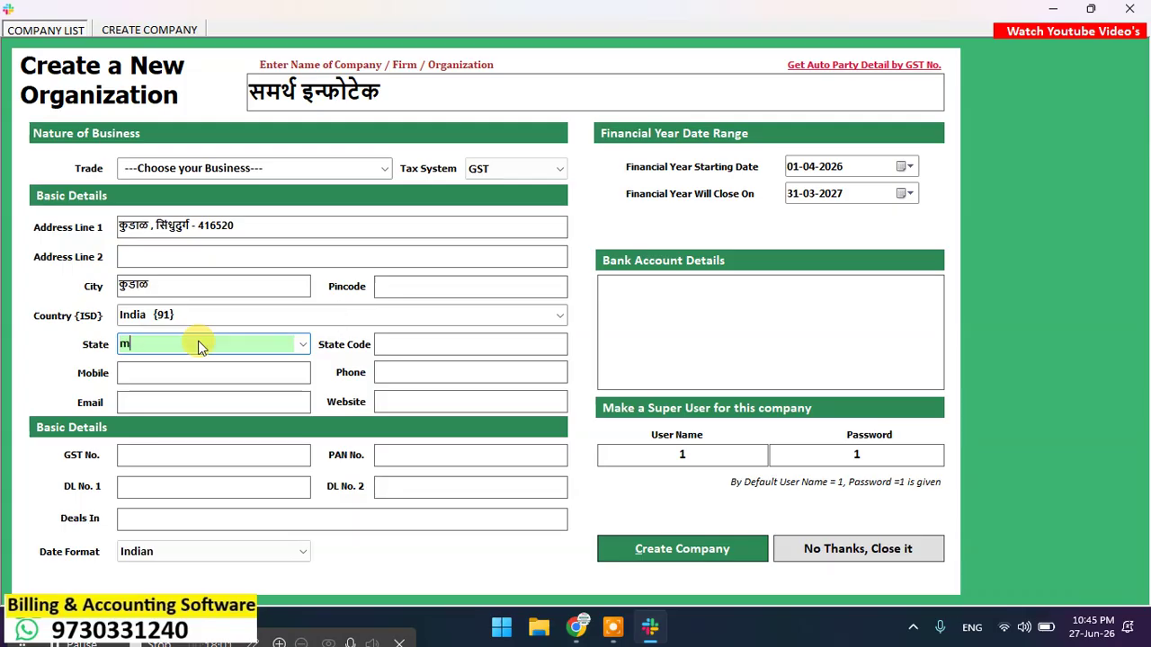
{"action": "left_click", "coordinate": [428, 287]}
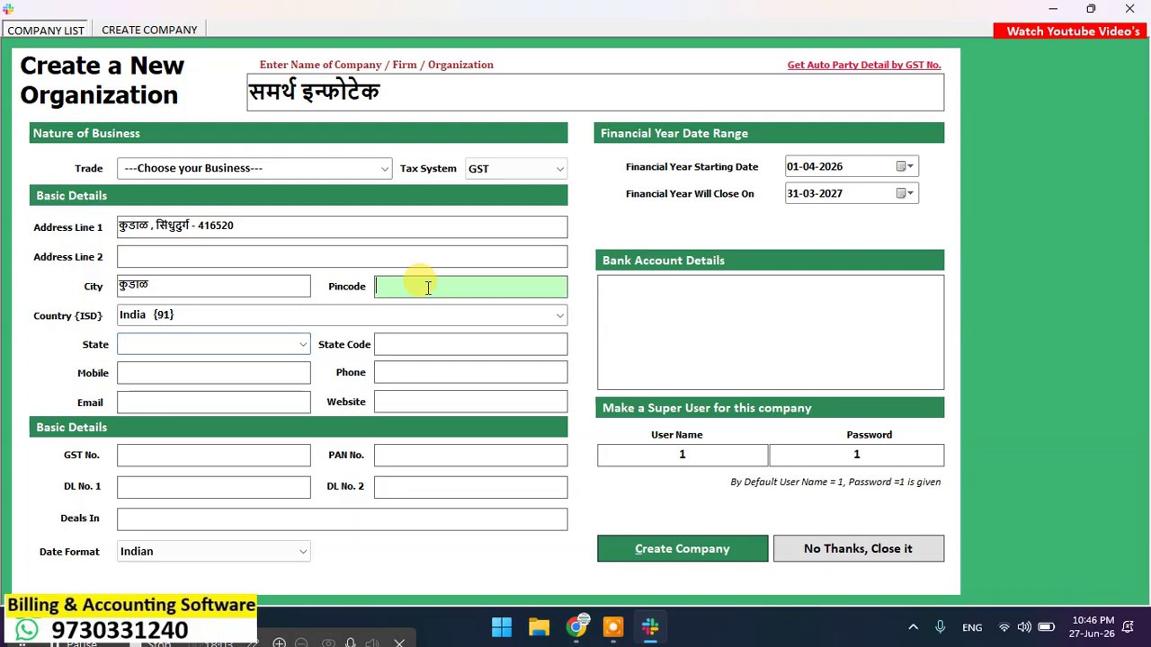
{"action": "key", "text": "Tab"}
{"action": "key", "text": "Tab"}
{"action": "type", "text": "m"}
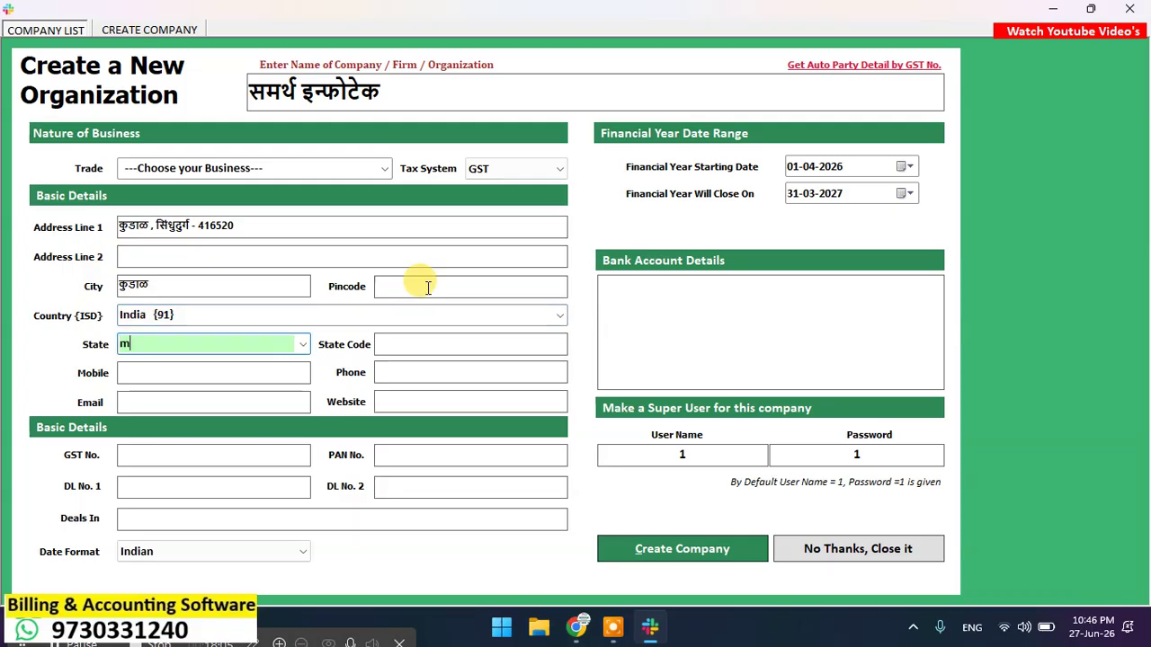
{"action": "type", "text": "aha"}
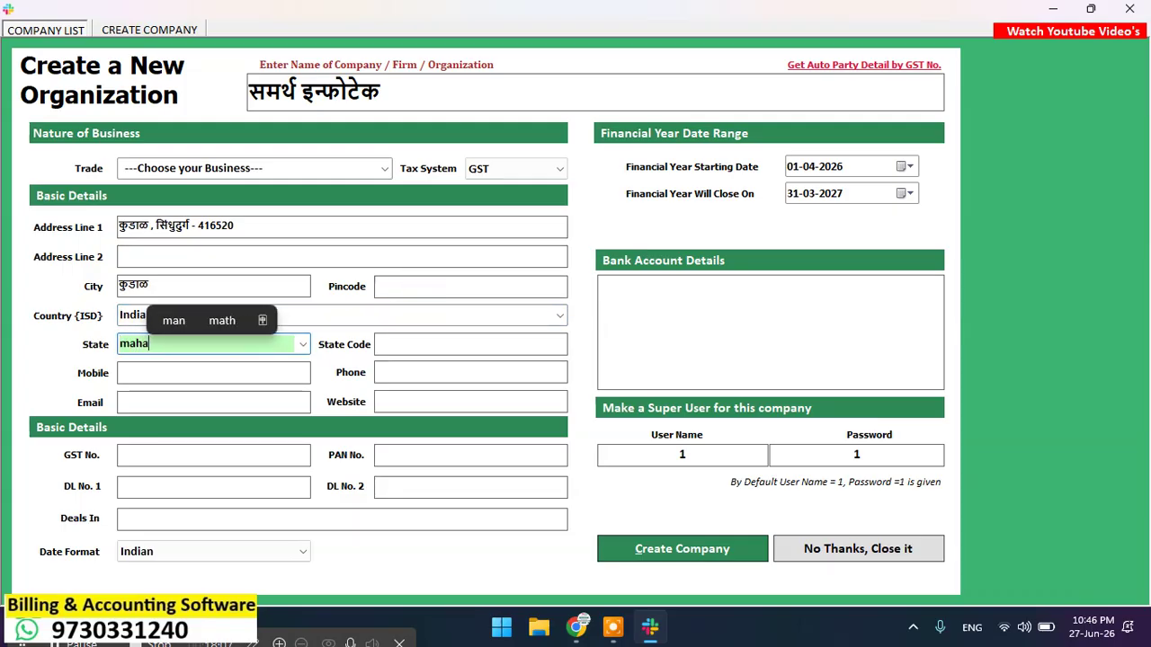
{"action": "type", "text": "rashtra"}
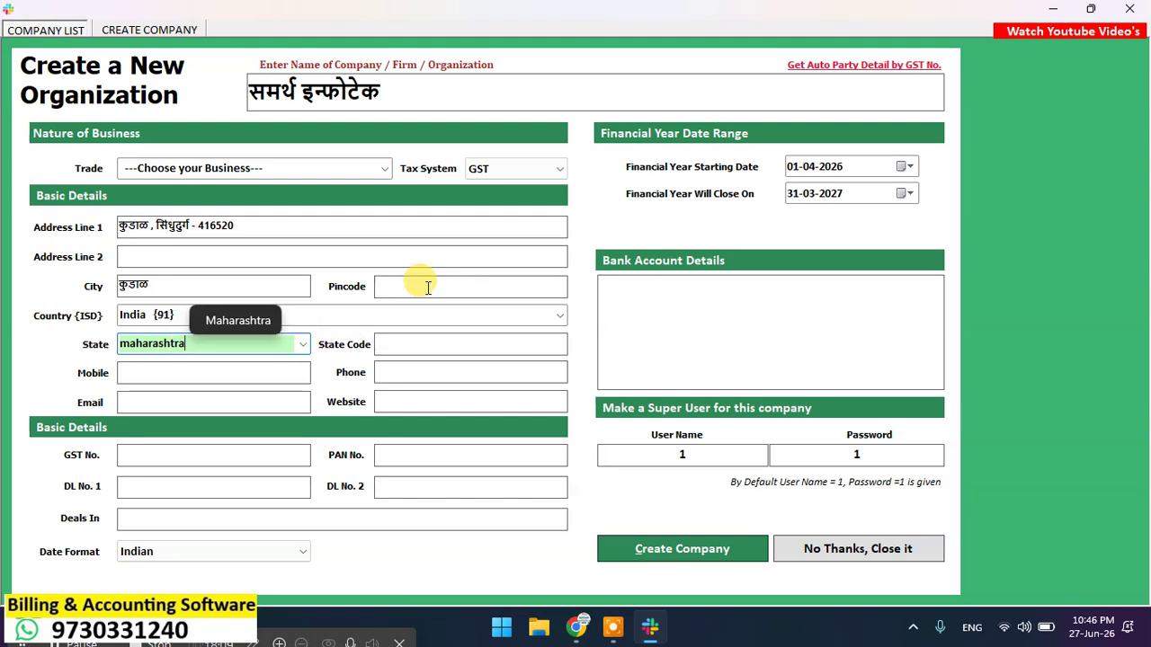
{"action": "key", "text": "Tab"}
{"action": "type", "text": "27"}
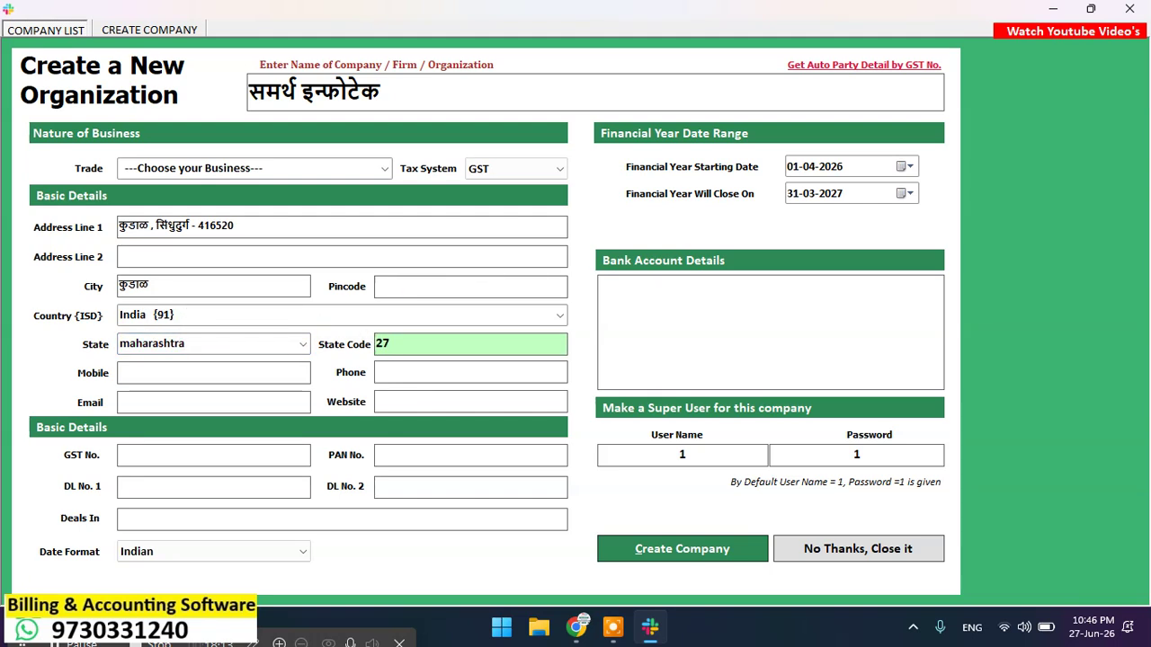
{"action": "key", "text": "Tab"}
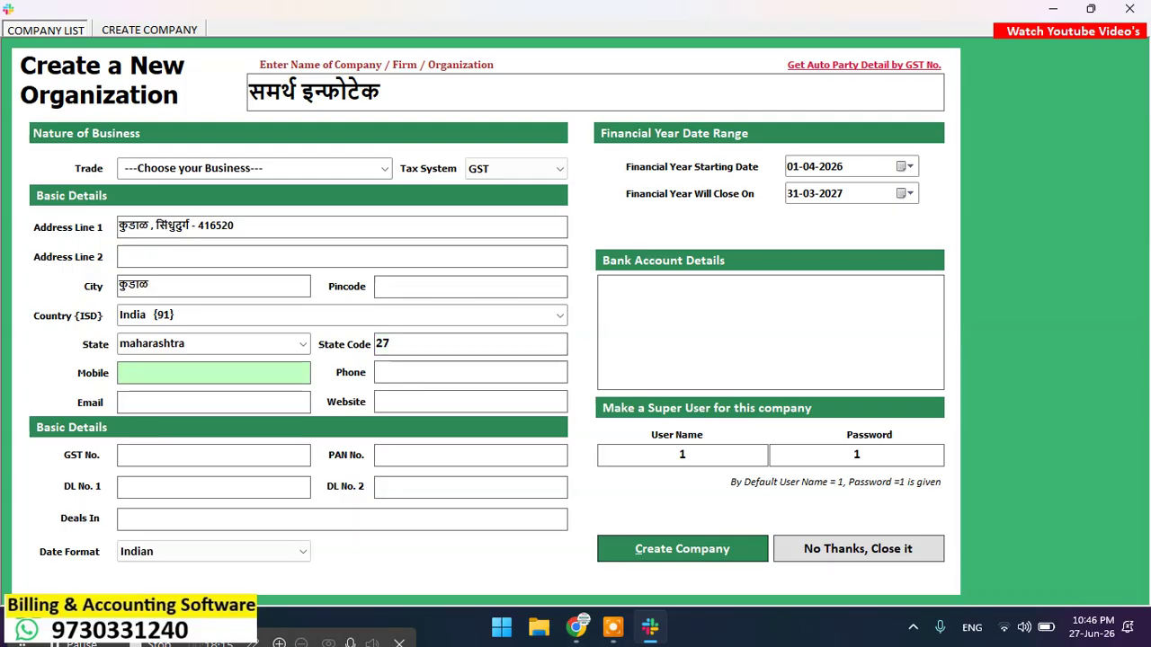
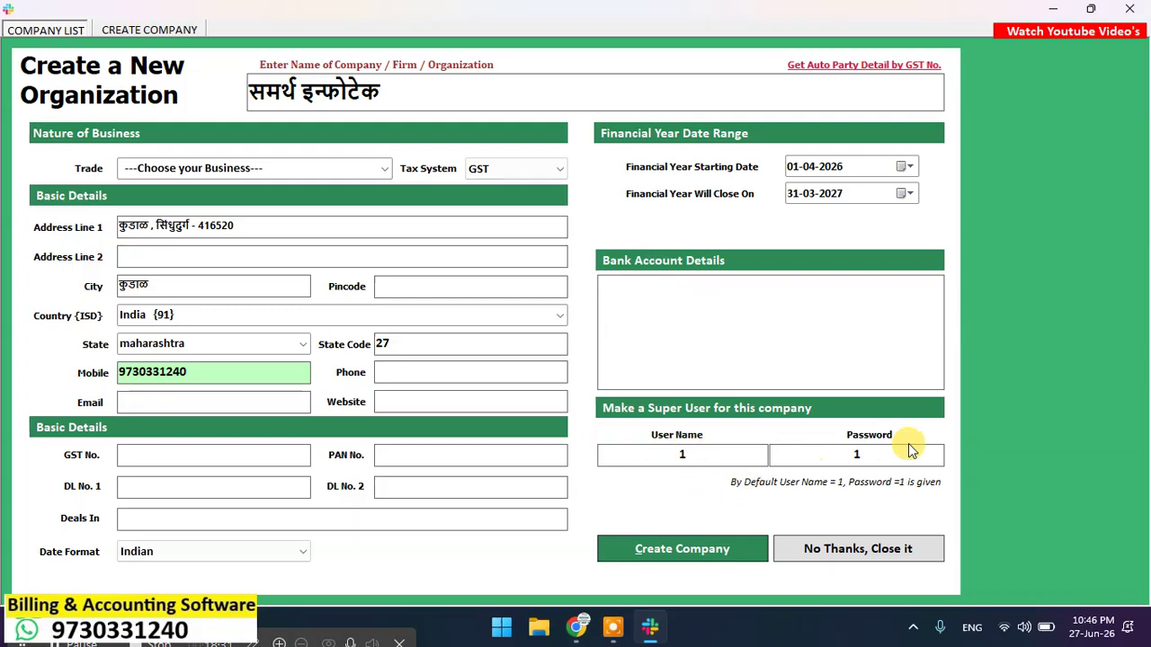
Step: Create the company समर्थ इन्फोटेक and acknowledge the success message
{"action": "left_click", "coordinate": [696, 550]}
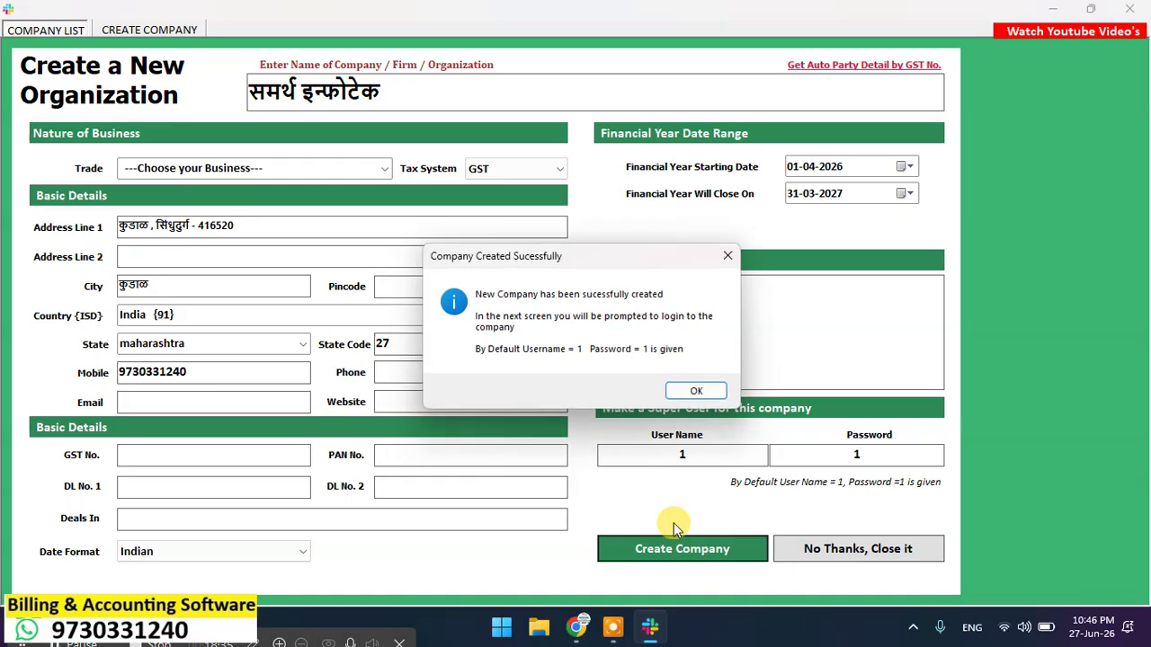
{"action": "left_click", "coordinate": [685, 391]}
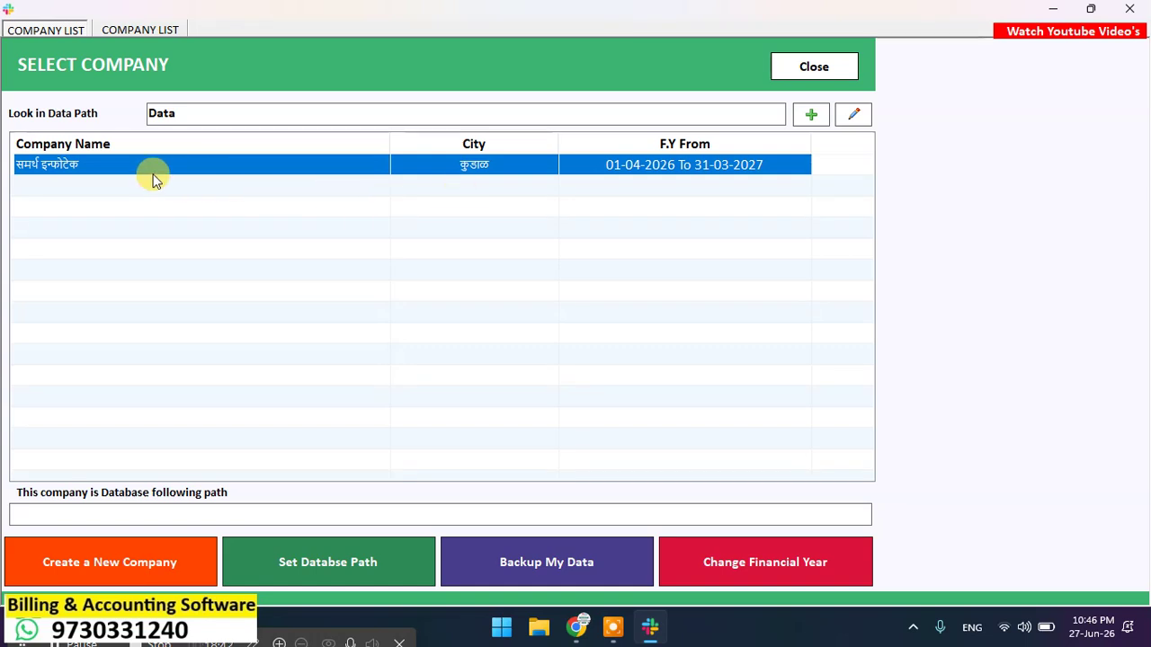
Step: Log in to समर्थ इन्फोटेक with the super-user password and Remember Me ticked
{"action": "double_click", "coordinate": [266, 169]}
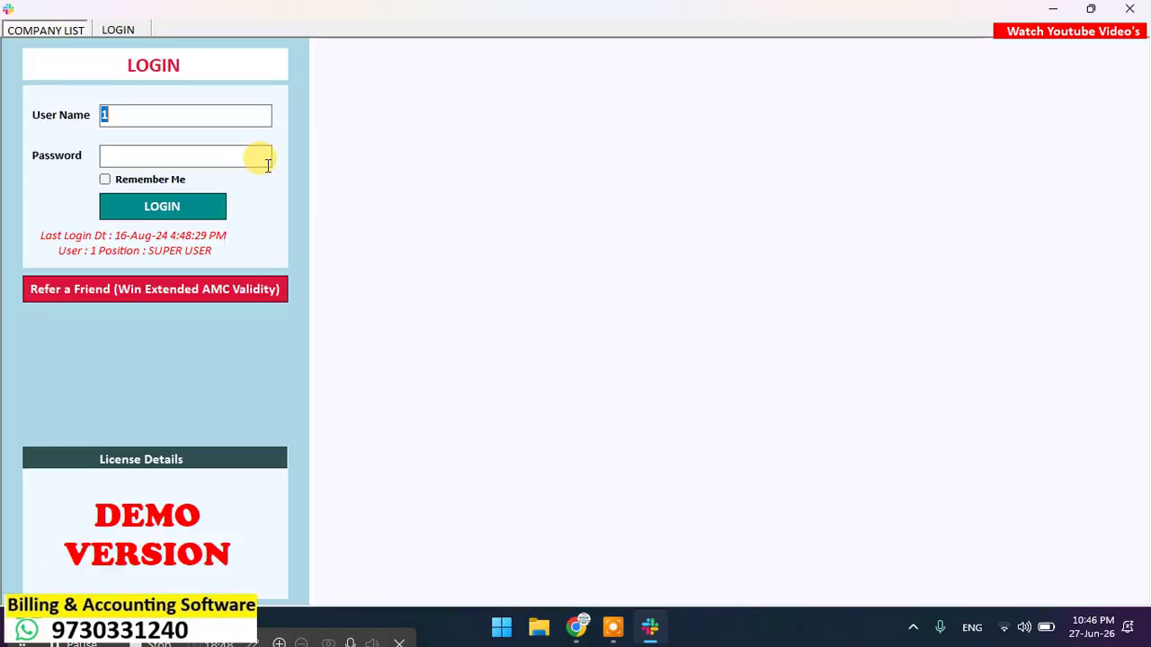
{"action": "left_click", "coordinate": [267, 164]}
{"action": "type", "text": "1"}
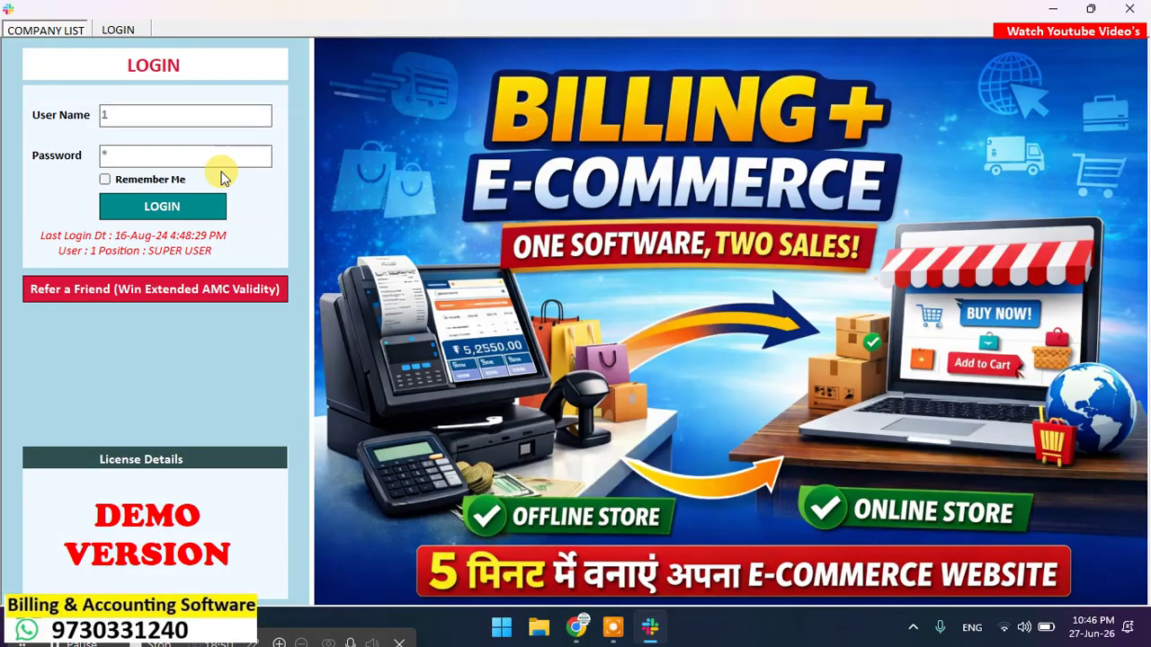
{"action": "left_click", "coordinate": [162, 179]}
{"action": "left_click", "coordinate": [162, 207]}
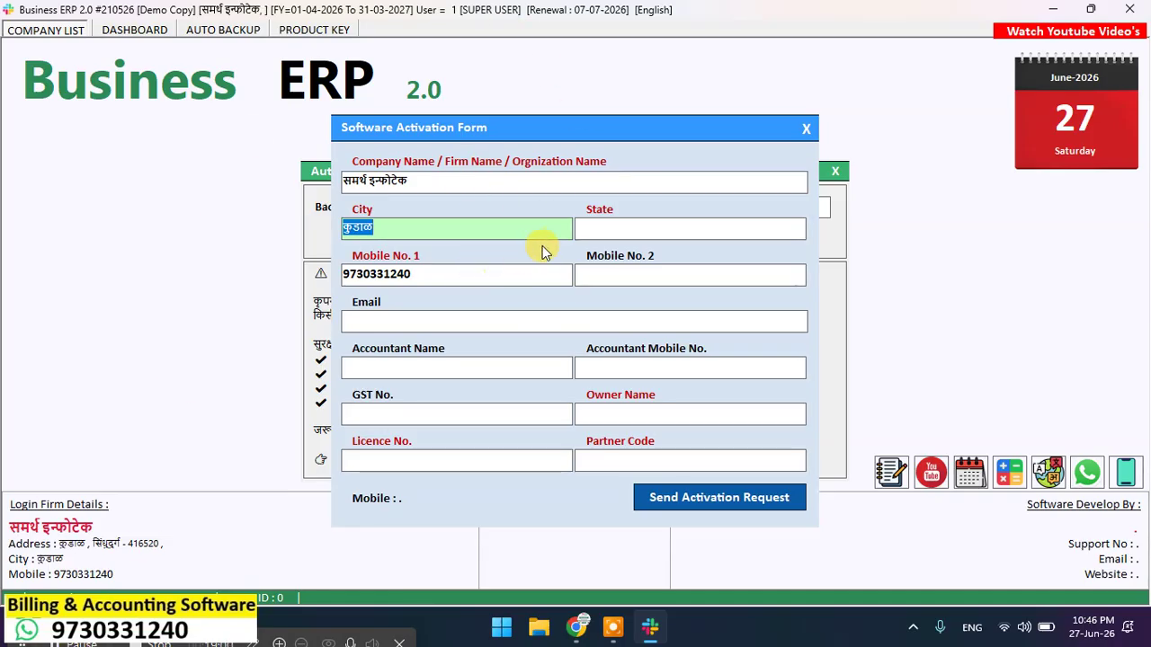
Step: Set the activation form's State to Maharashtra
{"action": "key", "text": "Tab"}
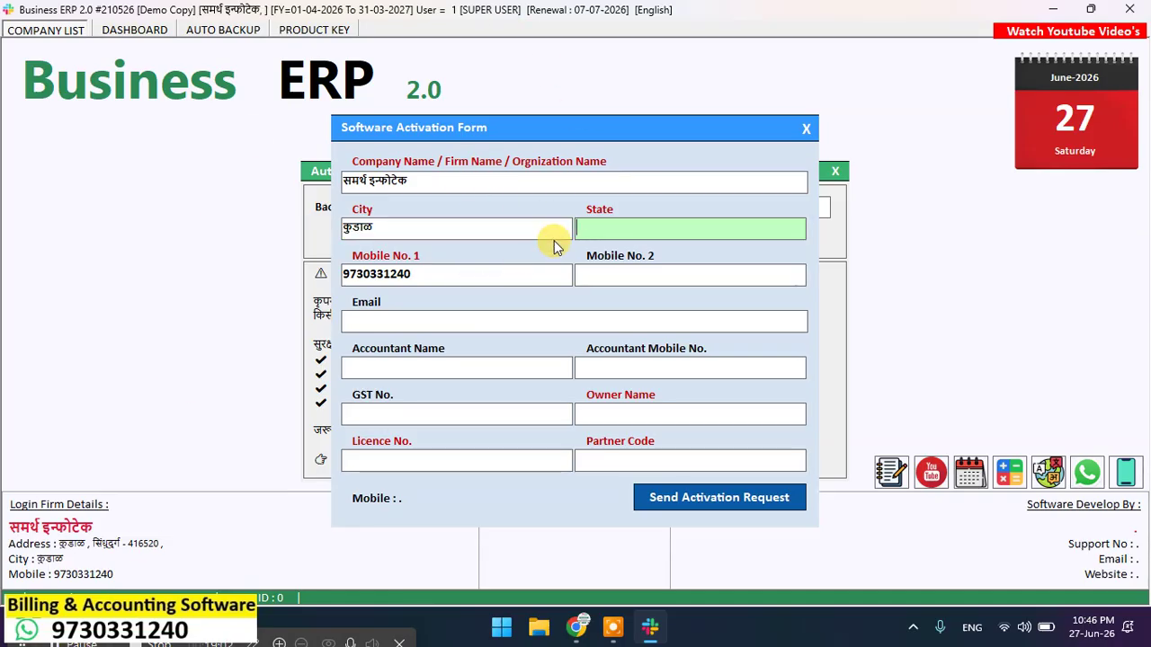
{"action": "type", "text": "ma"}
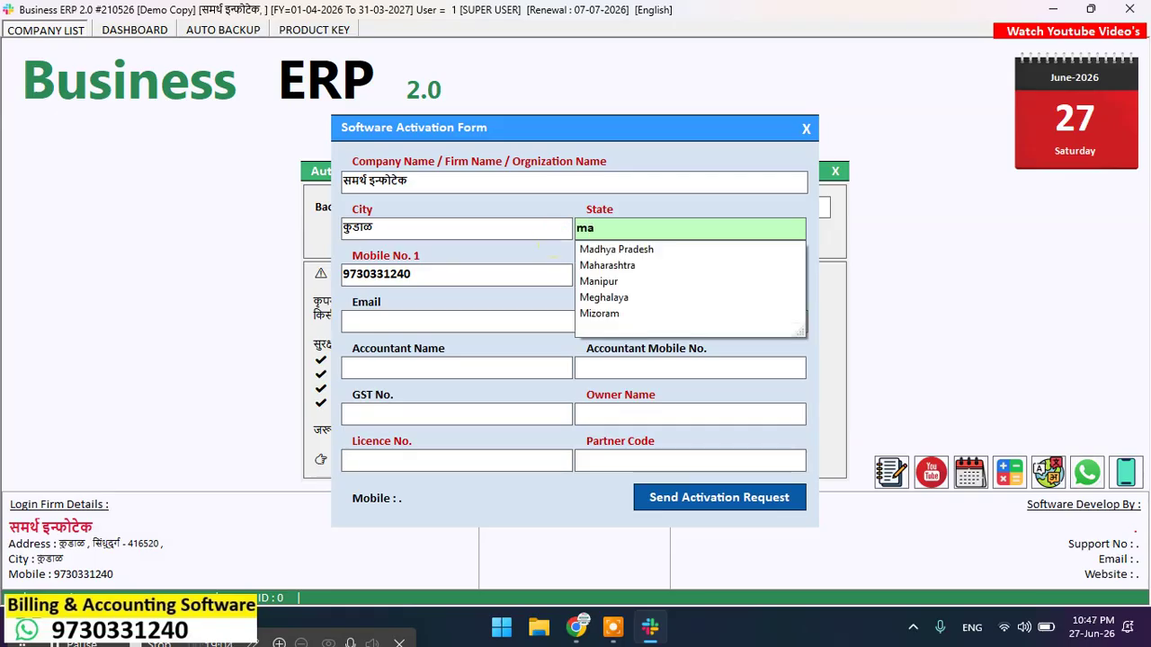
{"action": "type", "text": "harashtra"}
{"action": "key", "text": "Down"}
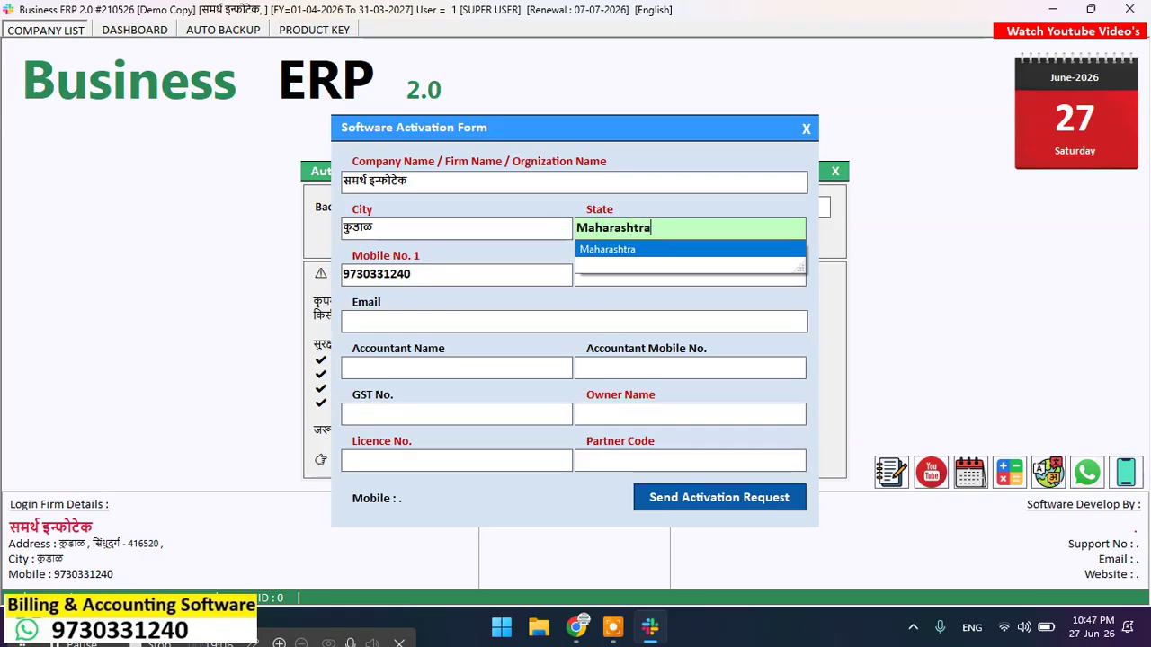
{"action": "key", "text": "Tab"}
{"action": "key", "text": "Tab"}
{"action": "key", "text": "Tab"}
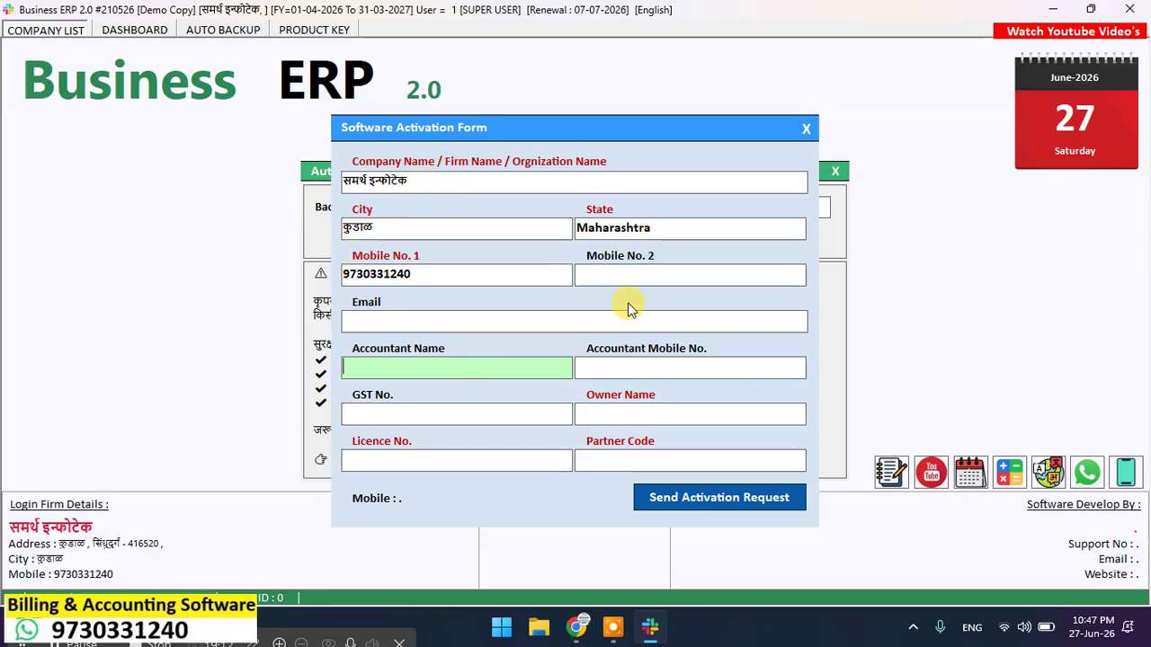
Step: Enter the owner's name, licence number and partner code, then send the activation request
{"action": "left_click", "coordinate": [645, 413]}
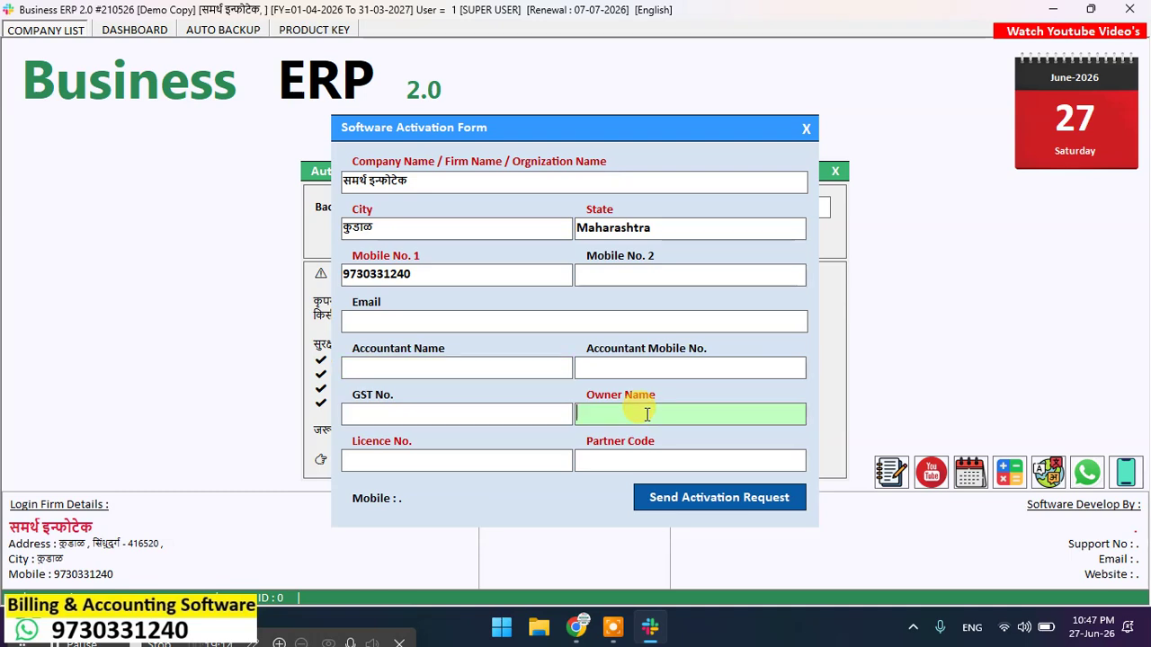
{"action": "type", "text": "VAIBHAV"}
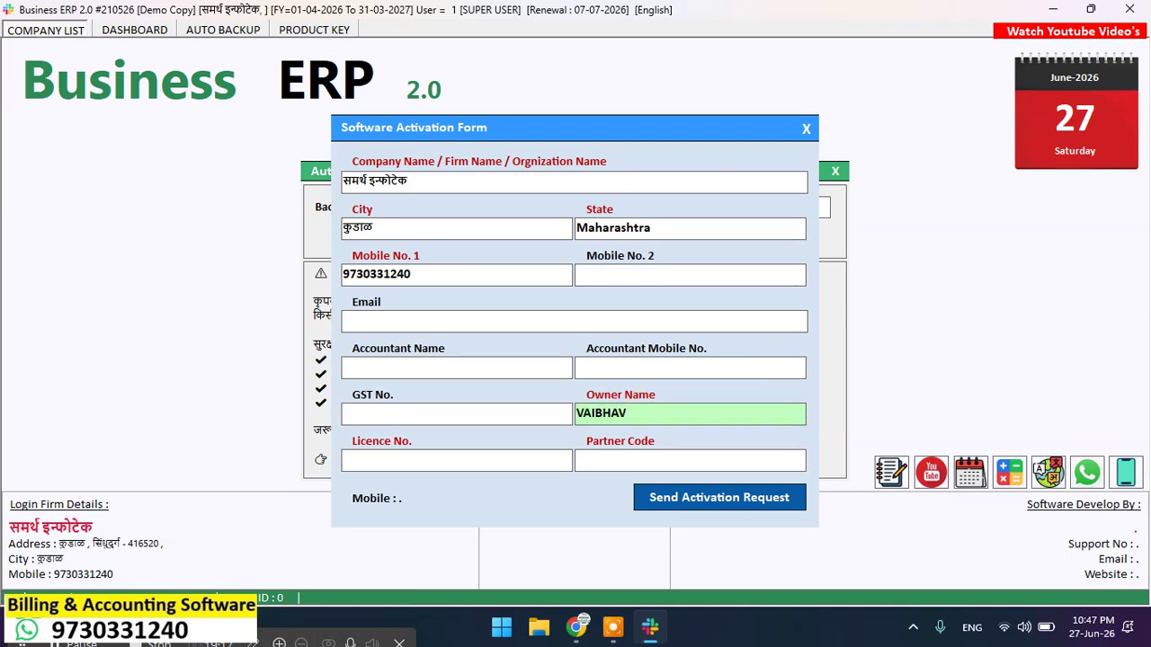
{"action": "key", "text": "Tab"}
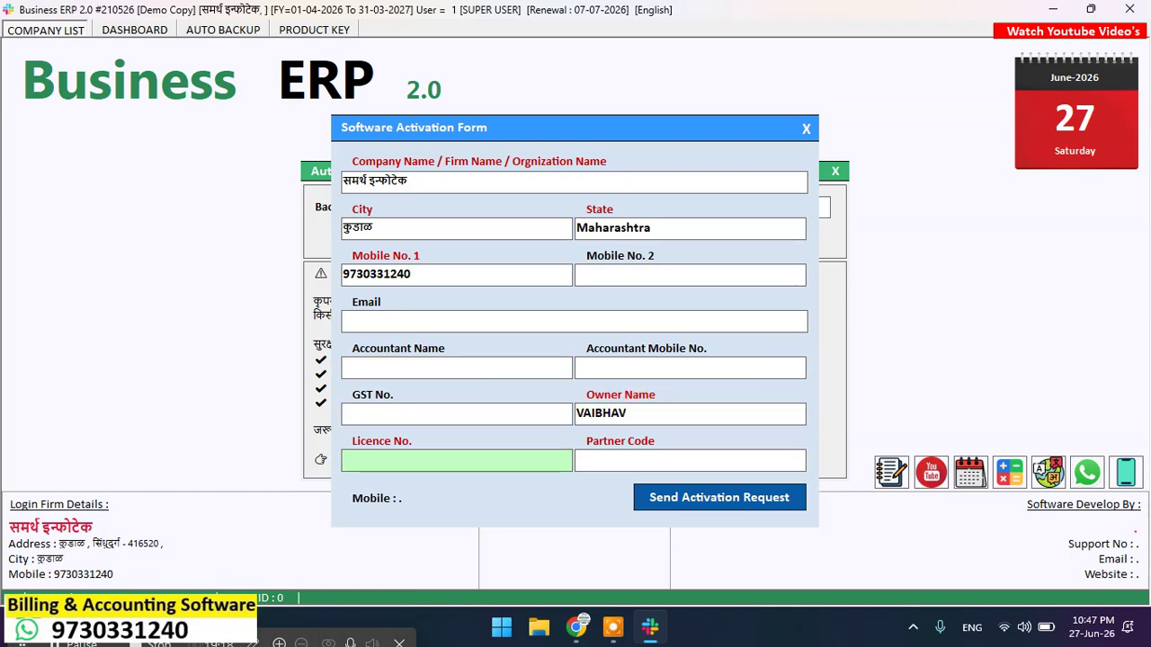
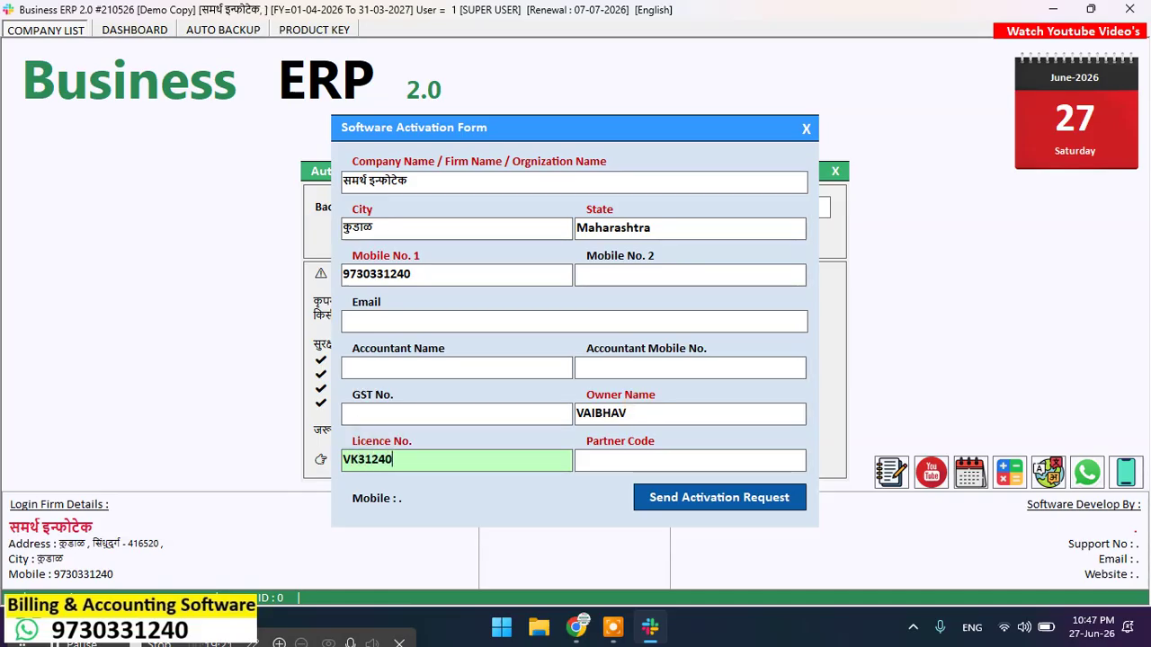
{"action": "key", "text": "Tab"}
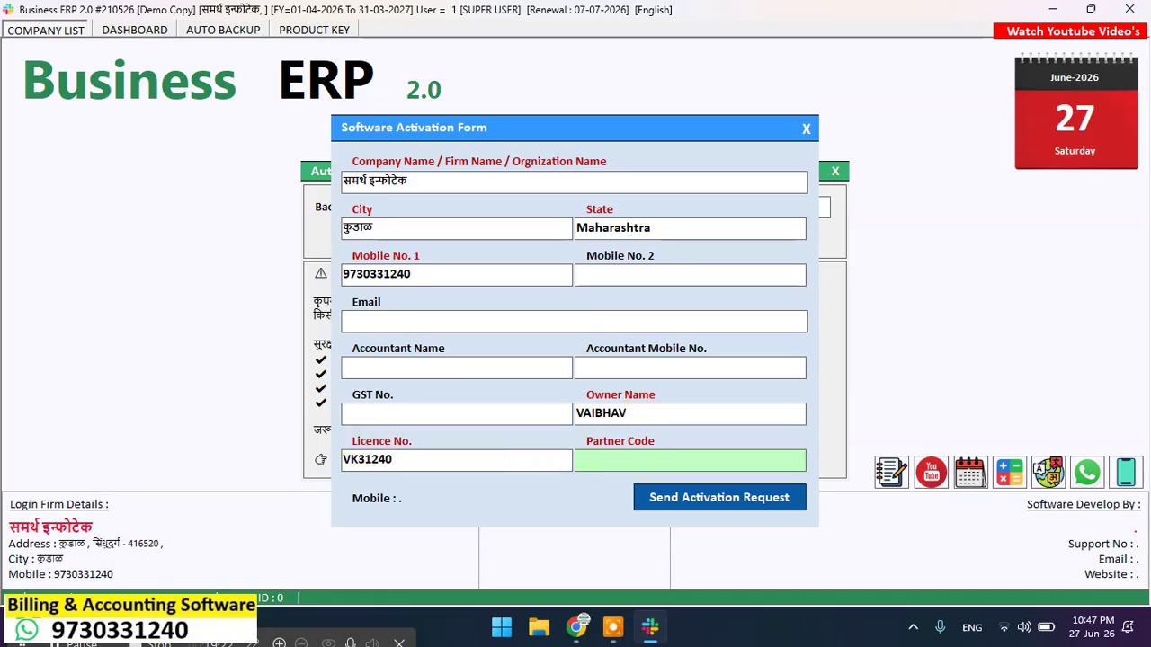
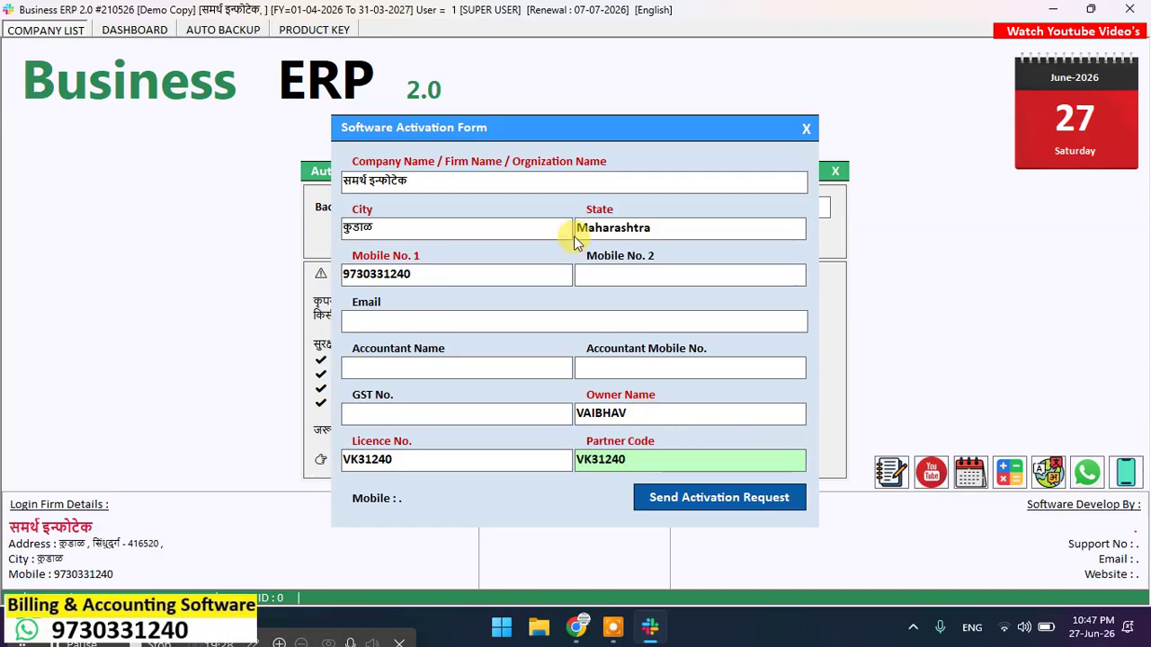
{"action": "left_click", "coordinate": [420, 472]}
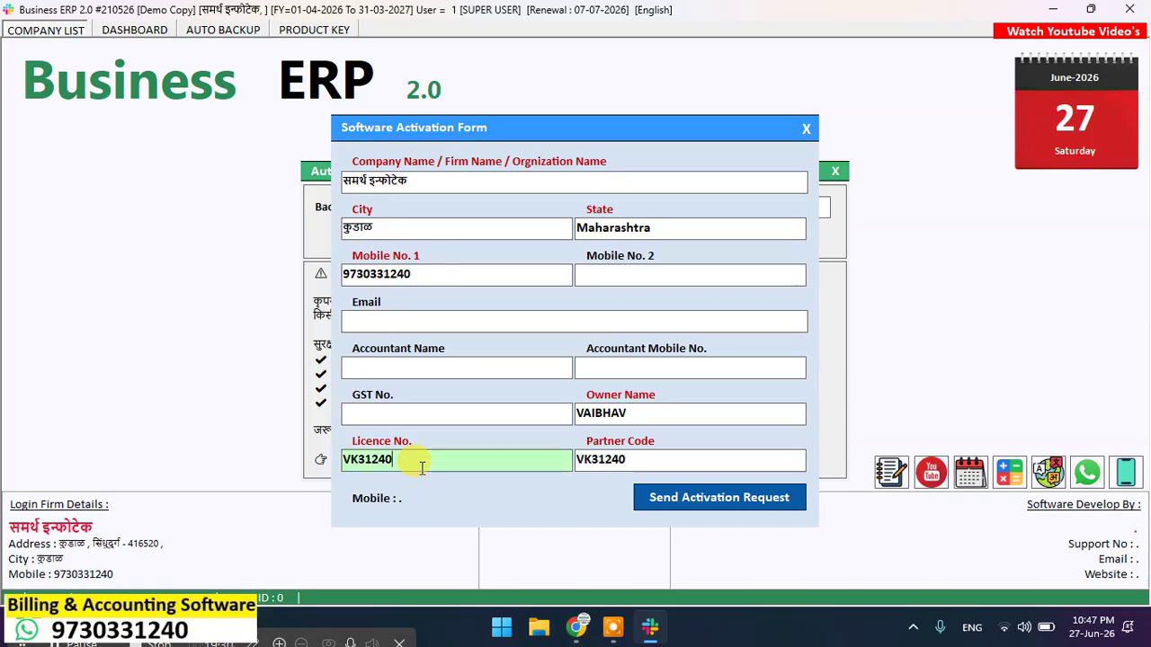
{"action": "left_click", "coordinate": [635, 460]}
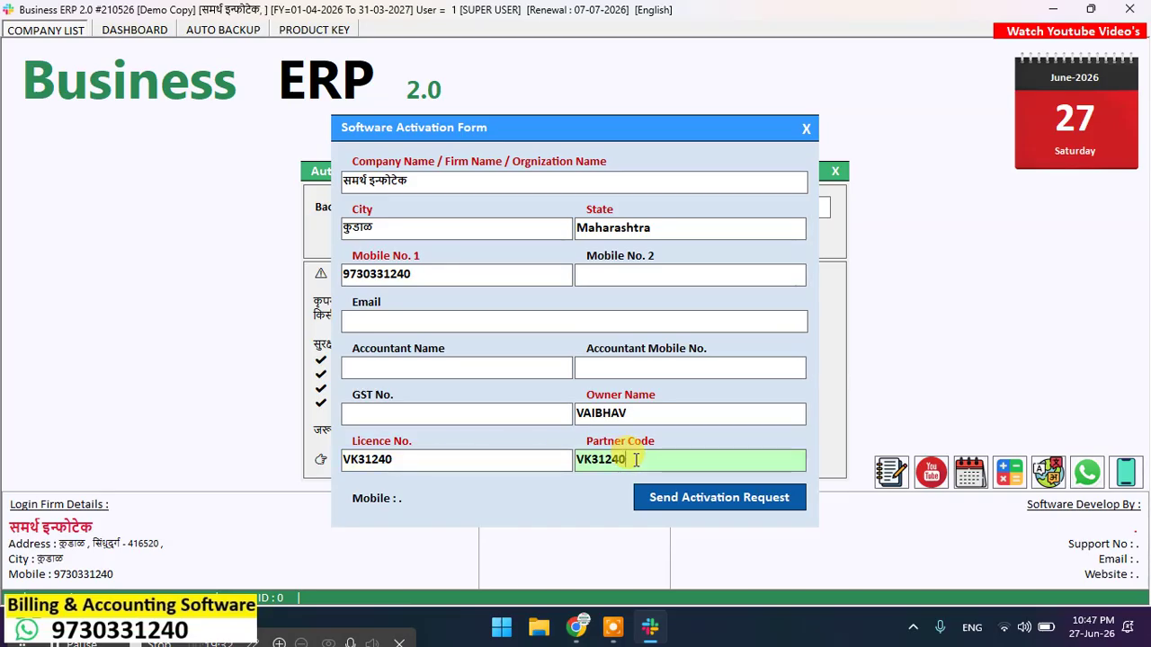
{"action": "left_click", "coordinate": [676, 495]}
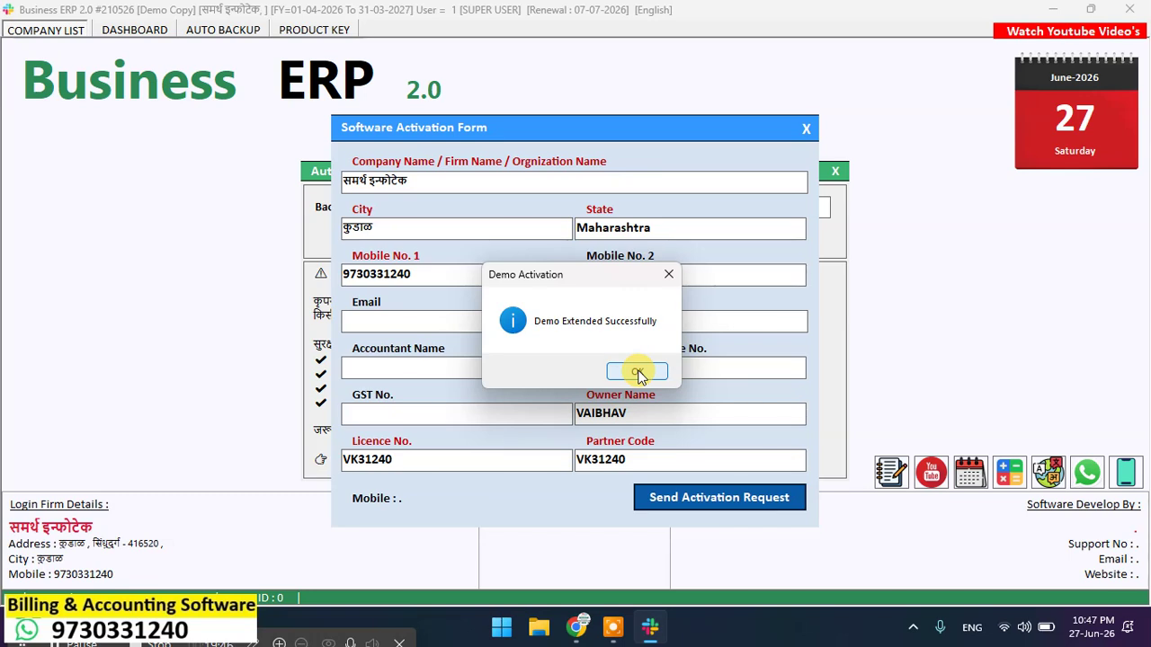
Step: Dismiss the Demo Extended Successfully and No More Trials Allowed messages, then close the activation form
{"action": "left_click", "coordinate": [637, 373]}
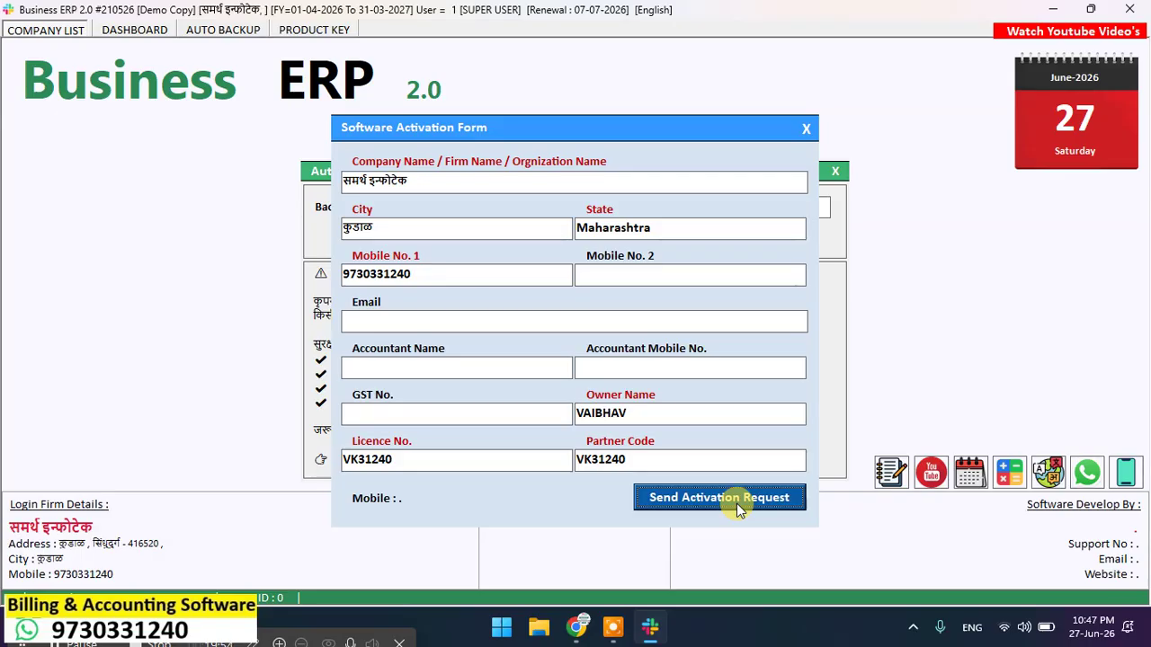
{"action": "left_click", "coordinate": [673, 369]}
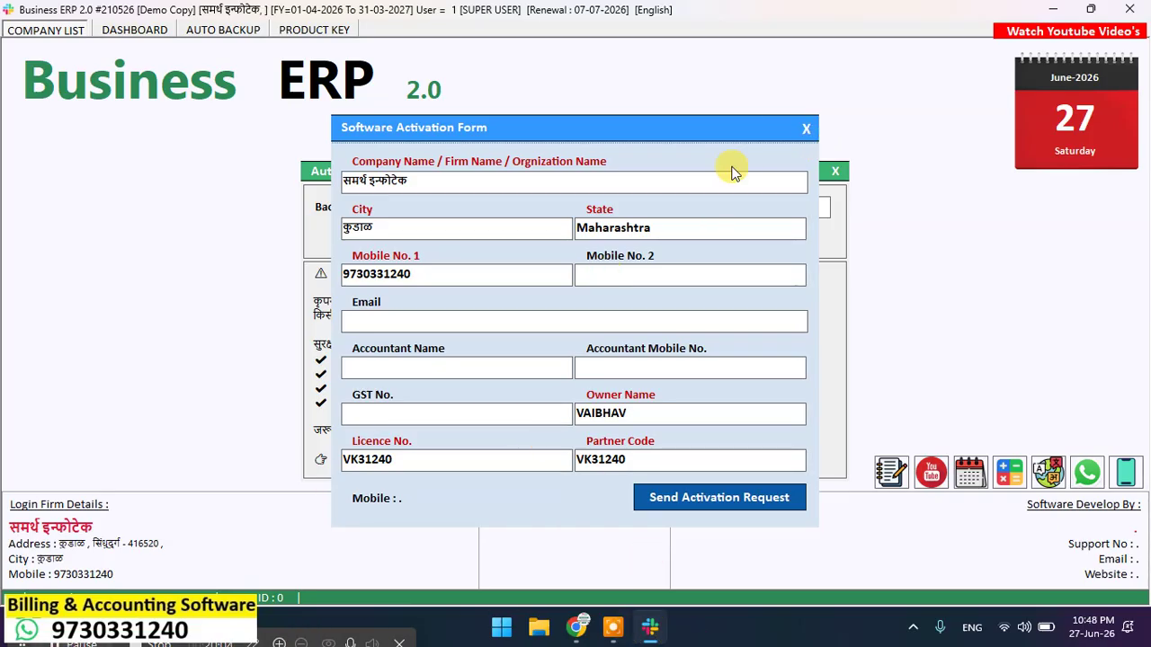
{"action": "left_click", "coordinate": [805, 129]}
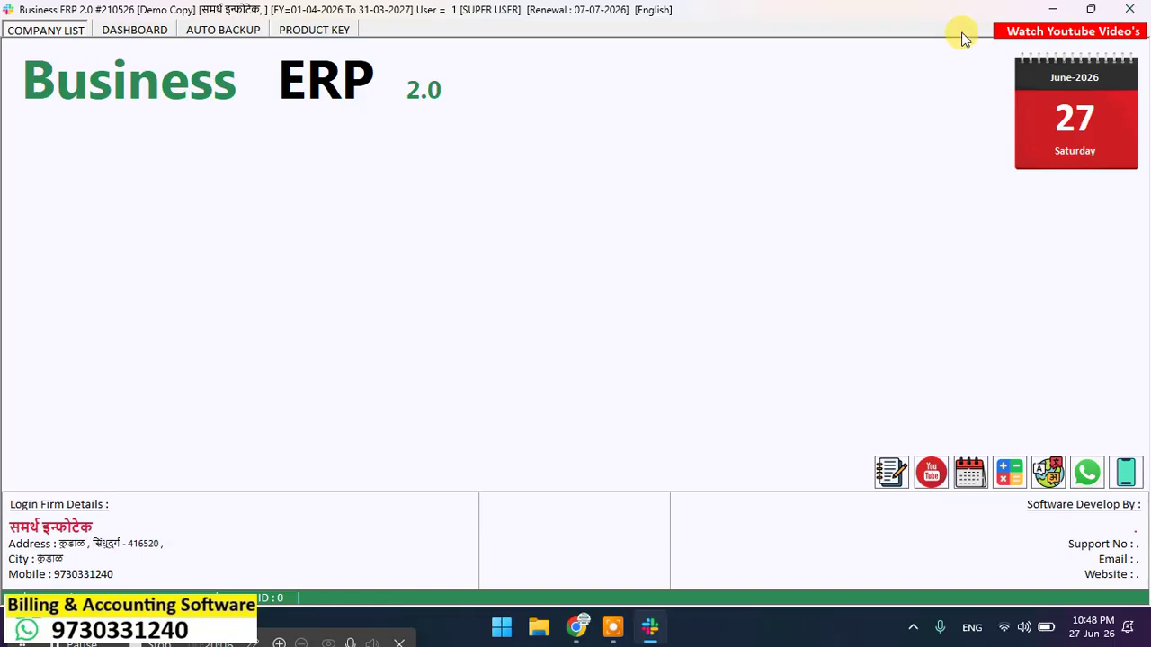
Step: End the Business ERP (32 bit) task in Task Manager, then close Task Manager
{"action": "left_click", "coordinate": [1091, 9]}
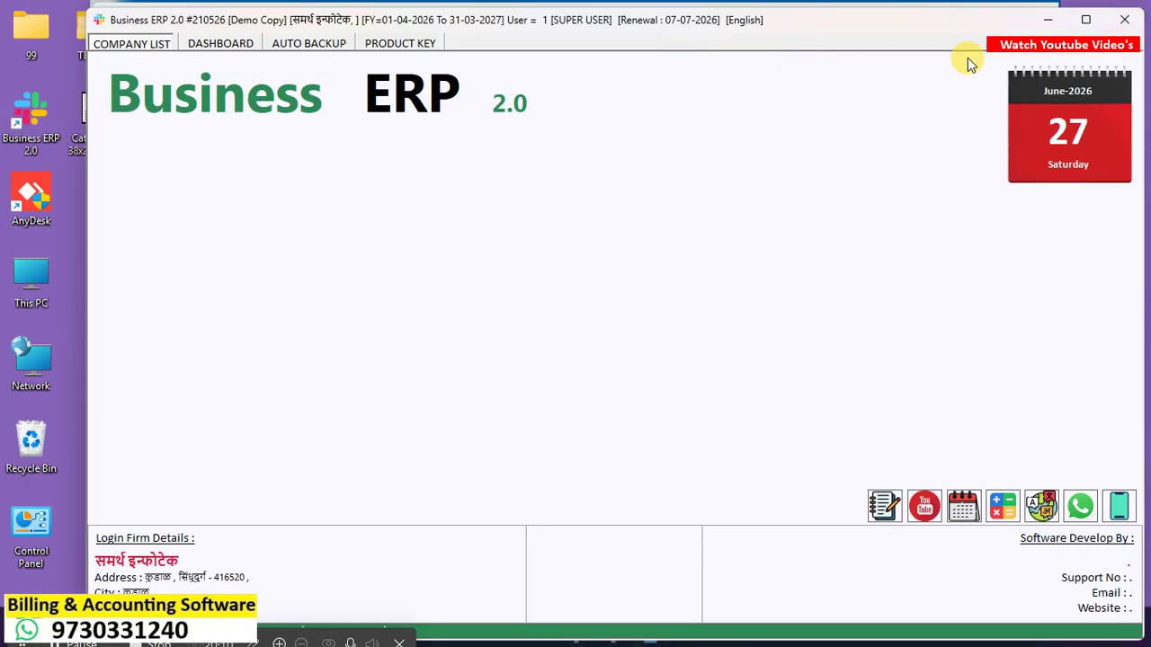
{"action": "left_click", "coordinate": [1086, 19]}
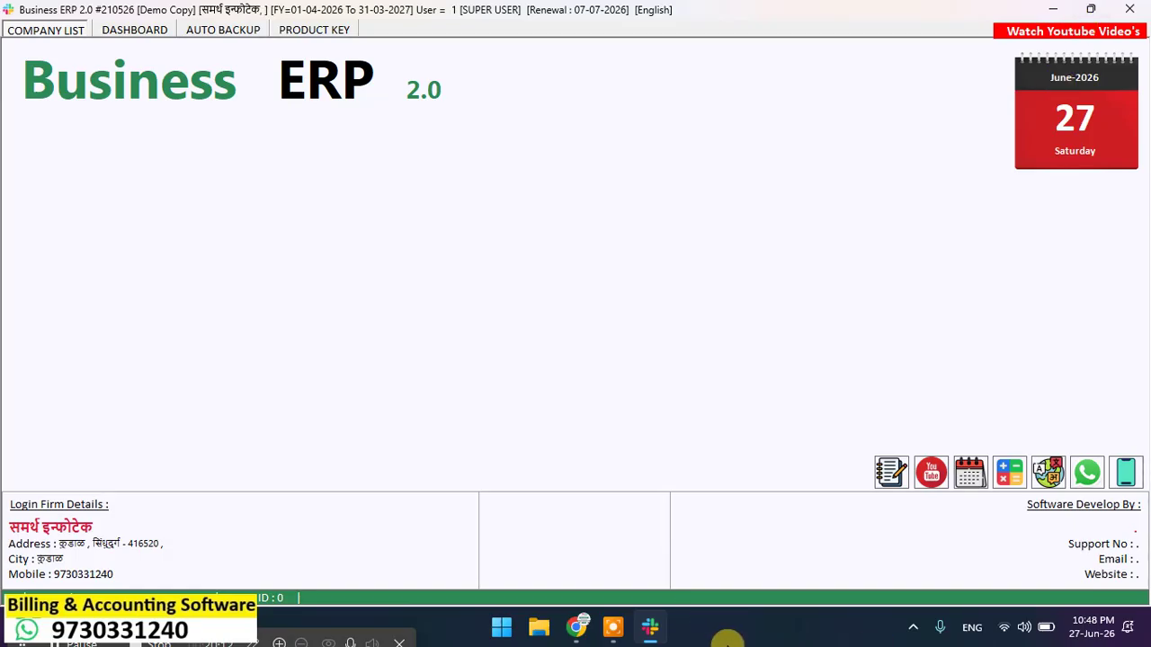
{"action": "right_click", "coordinate": [753, 622]}
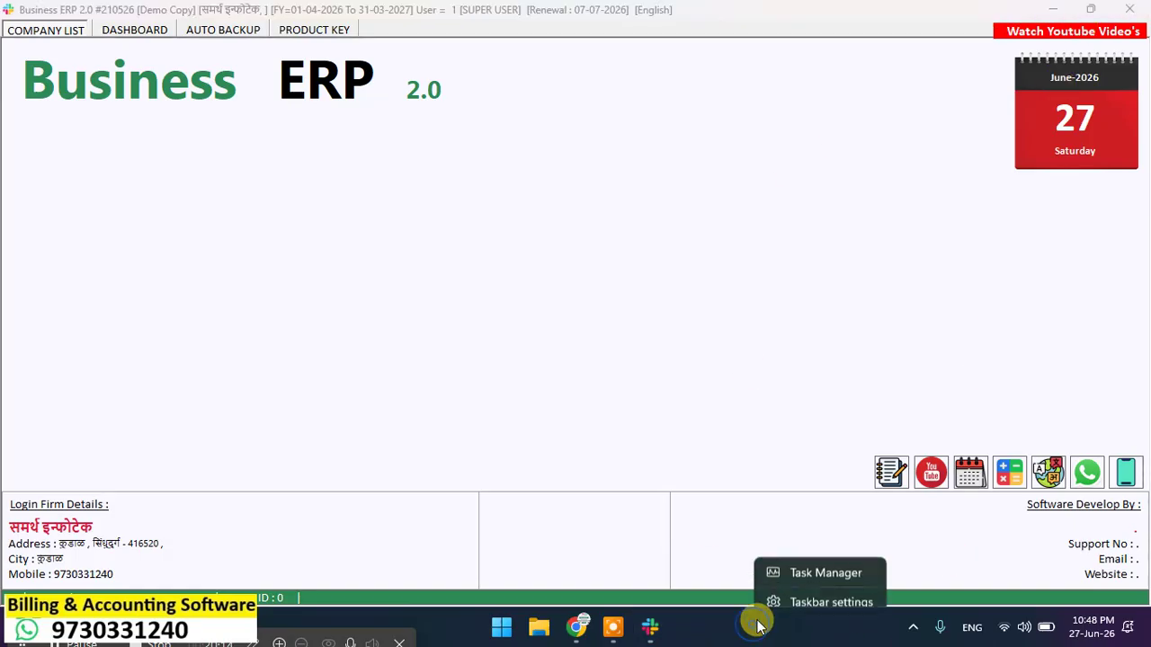
{"action": "left_click", "coordinate": [823, 560]}
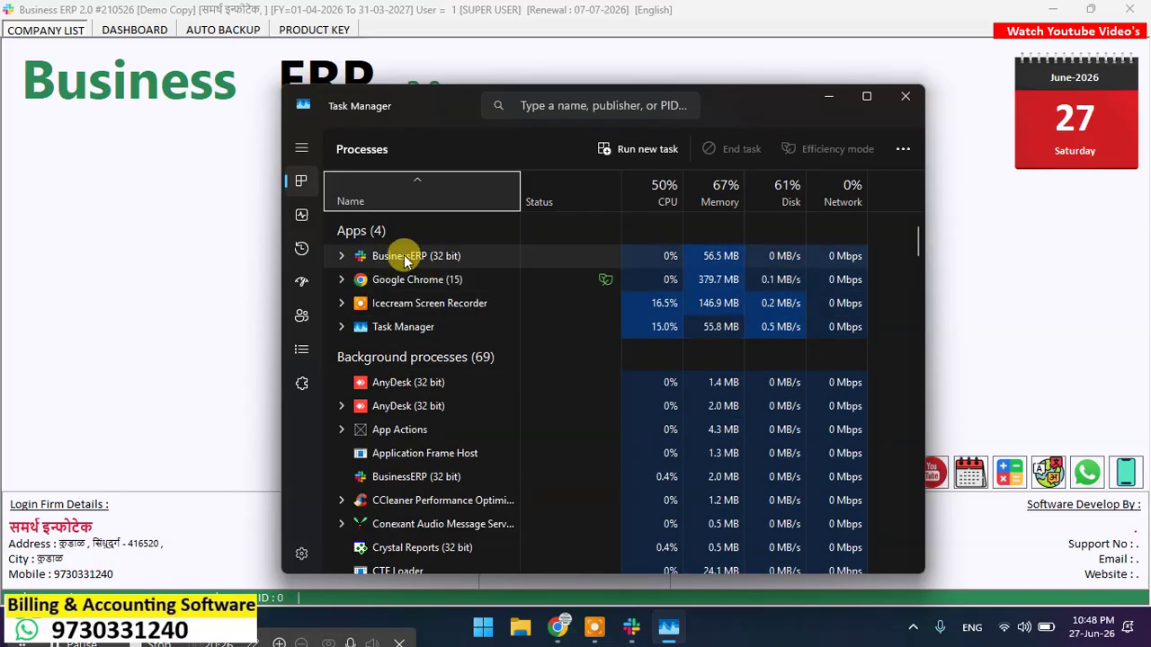
{"action": "left_click", "coordinate": [405, 256]}
{"action": "right_click", "coordinate": [410, 256]}
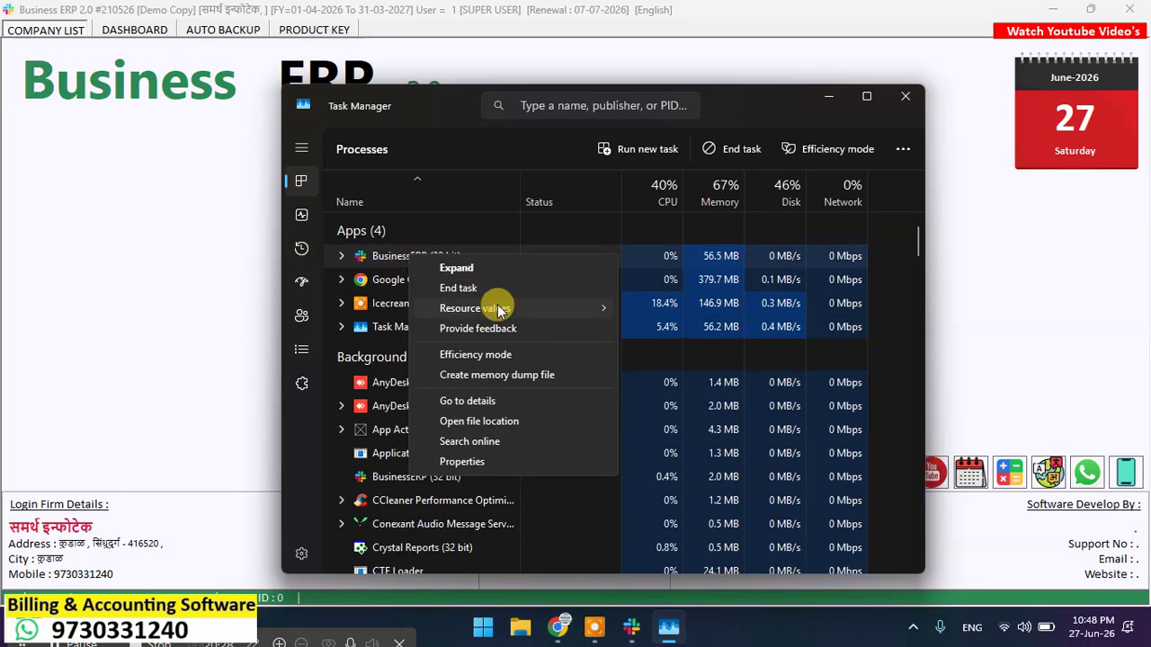
{"action": "left_click", "coordinate": [471, 288]}
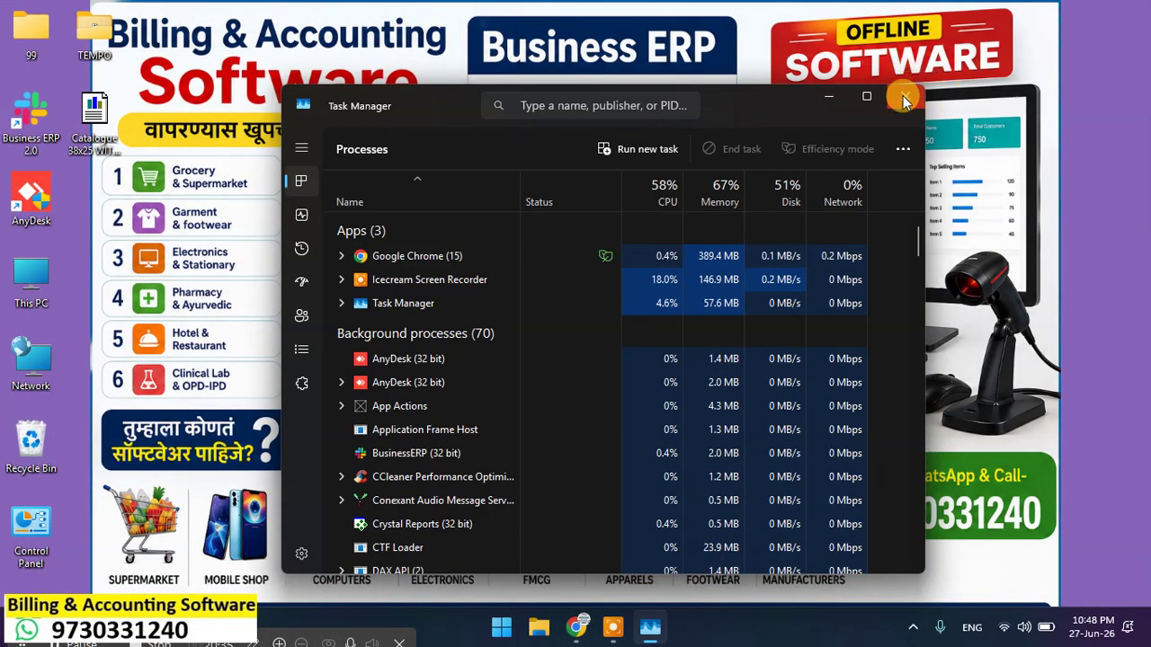
{"action": "left_click", "coordinate": [904, 101]}
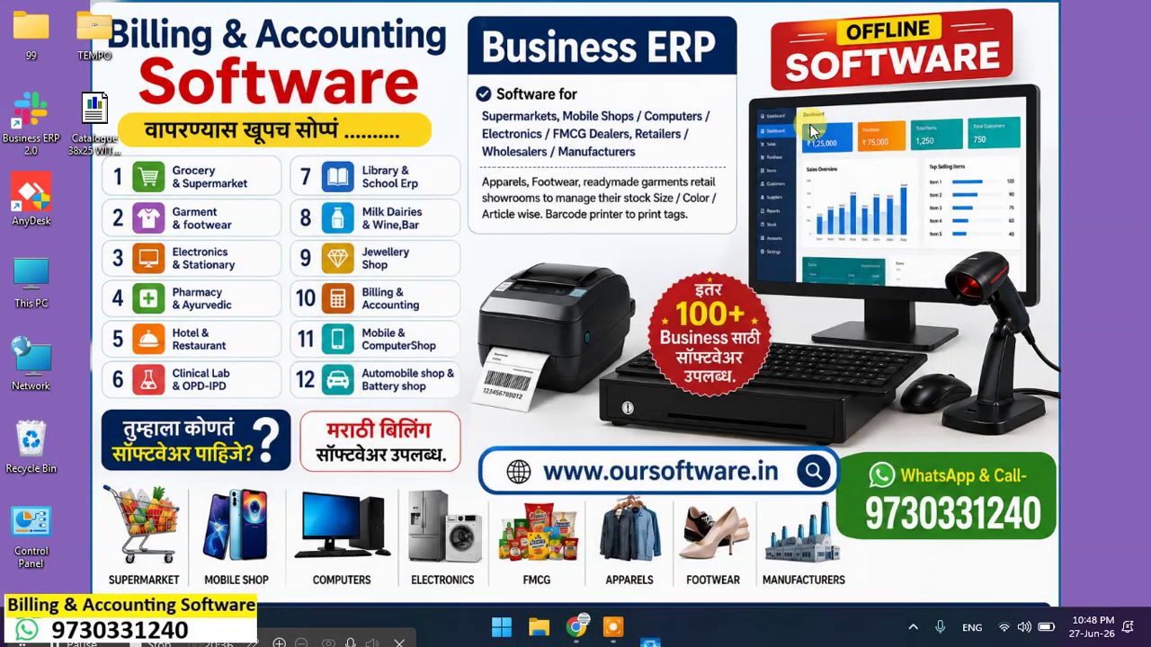
Step: Relaunch Business ERP 2.0, skip the update reminder, and log into समर्थ इन्फोटेक
{"action": "double_click", "coordinate": [40, 126]}
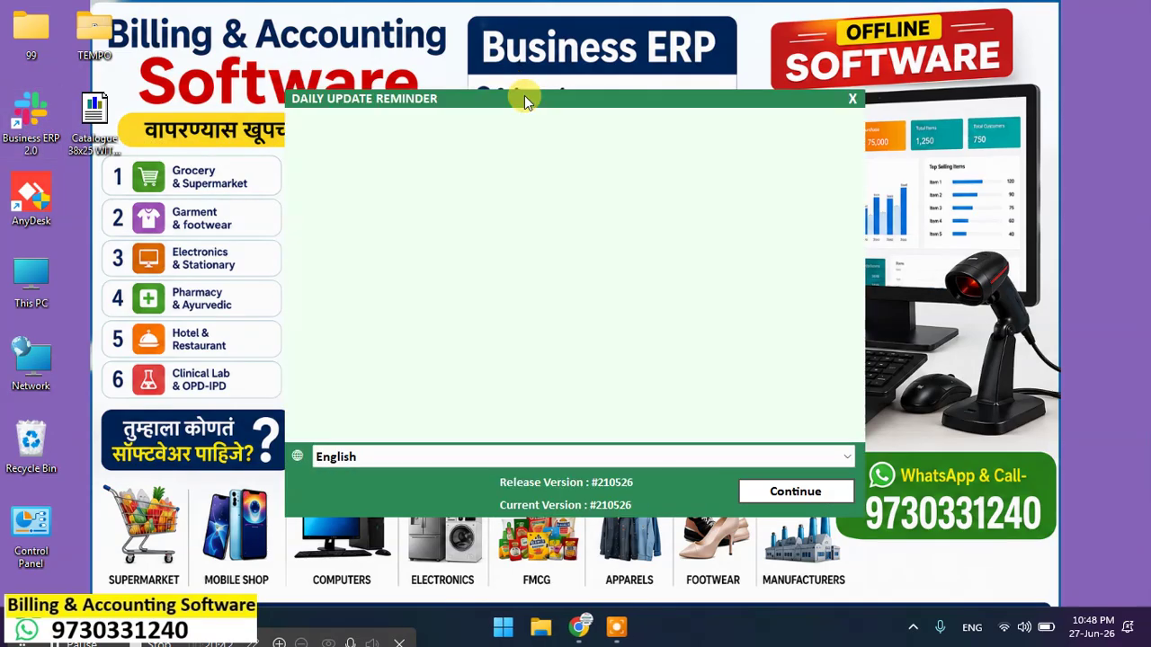
{"action": "left_click", "coordinate": [791, 491]}
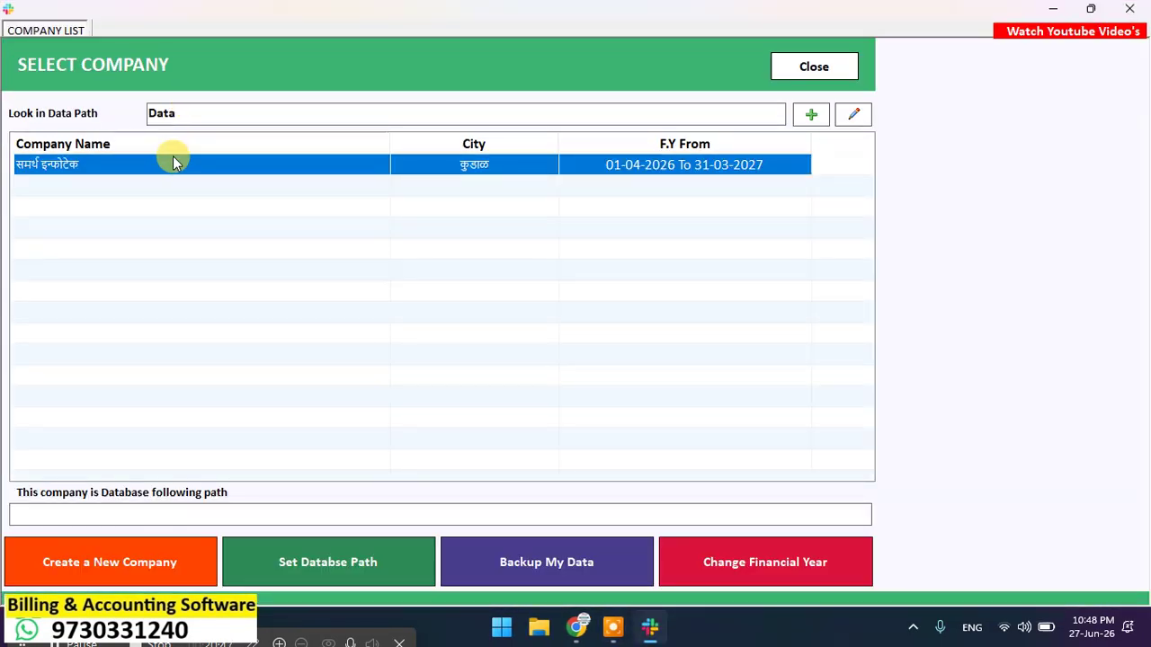
{"action": "double_click", "coordinate": [174, 160]}
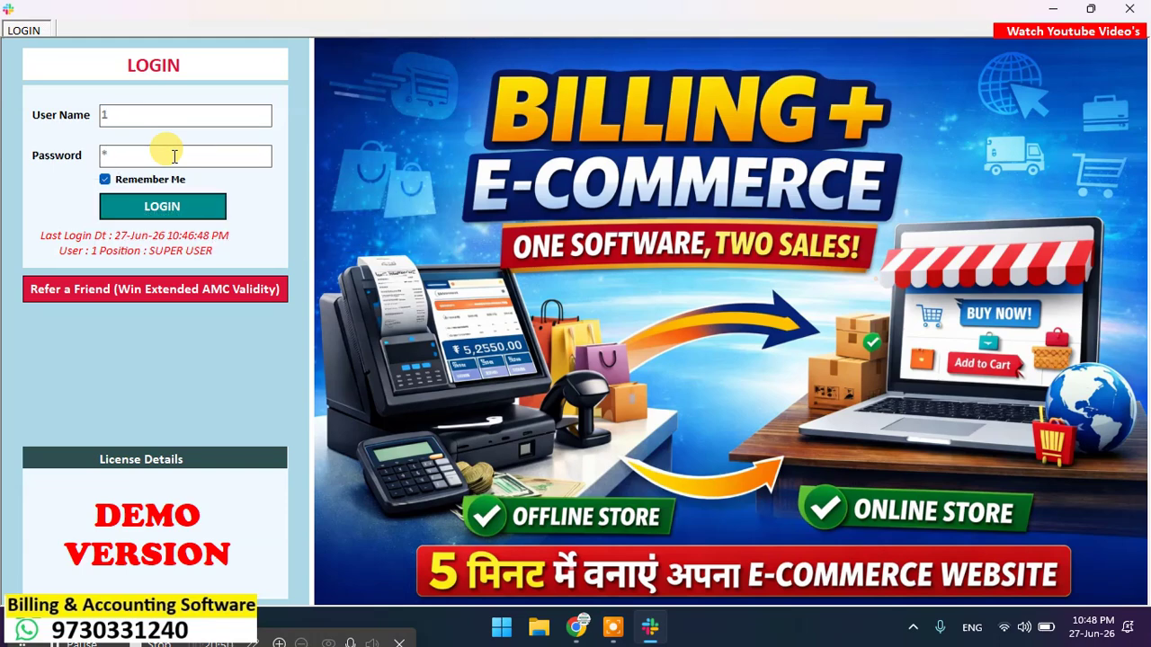
{"action": "key", "text": "Return"}
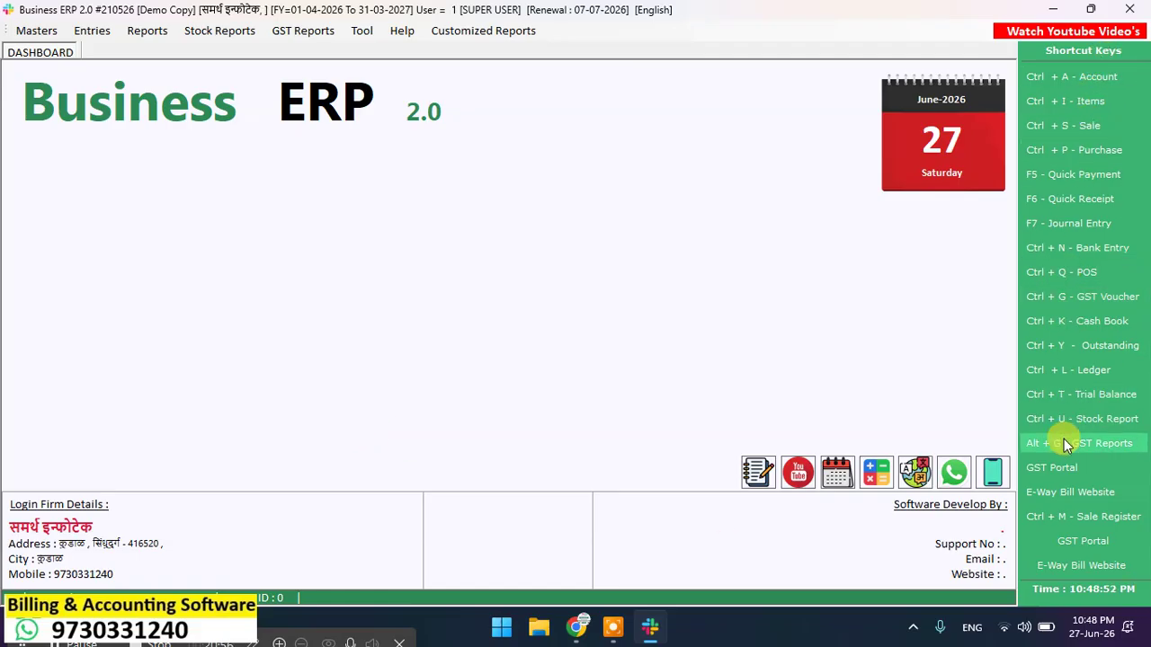
Step: Draft a new item KHAAKHAT 1 KG with 05% GST and Maintain Batch, then close without saving
{"action": "left_click", "coordinate": [1105, 101]}
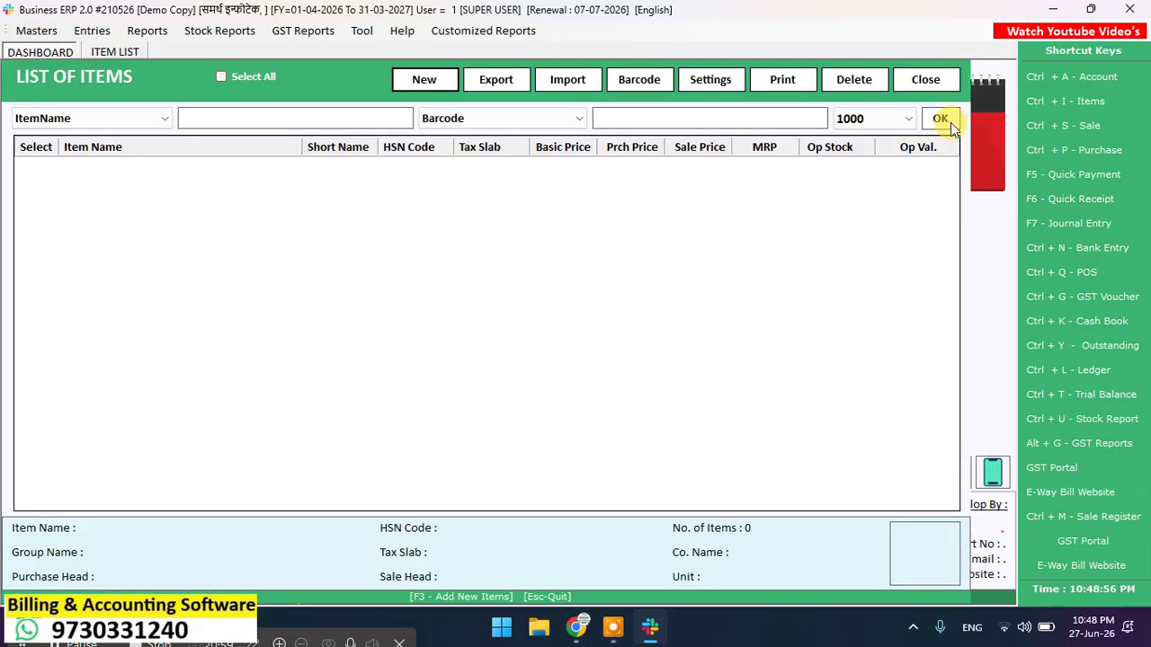
{"action": "left_click", "coordinate": [424, 80]}
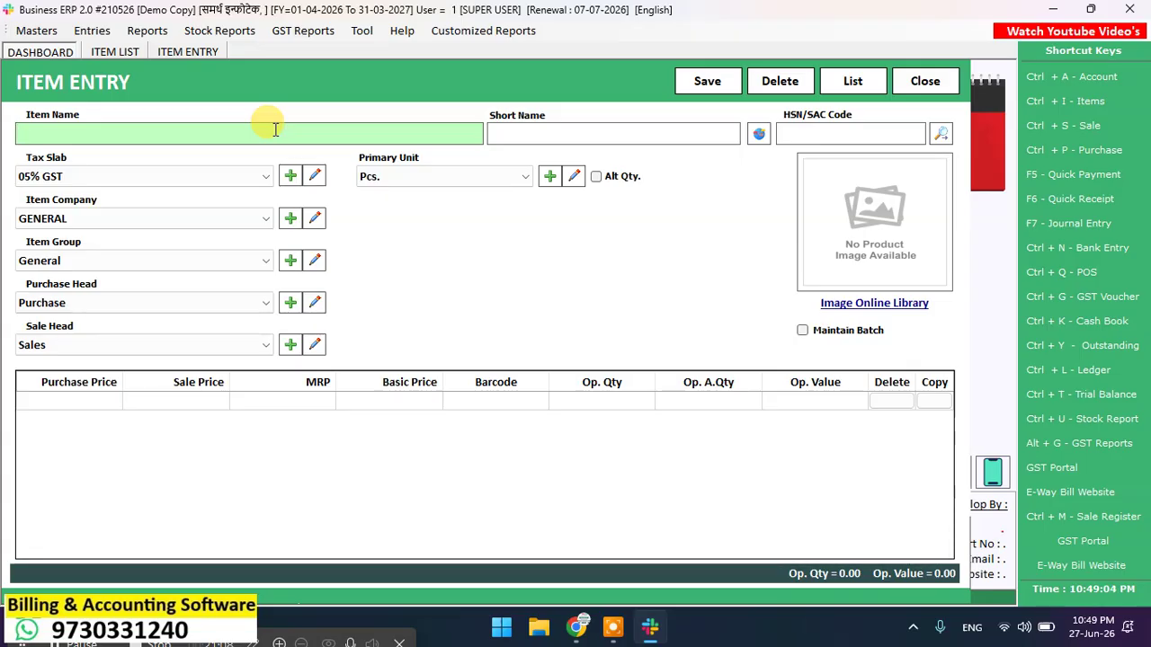
{"action": "type", "text": "KHA"}
{"action": "type", "text": "AKHAT"}
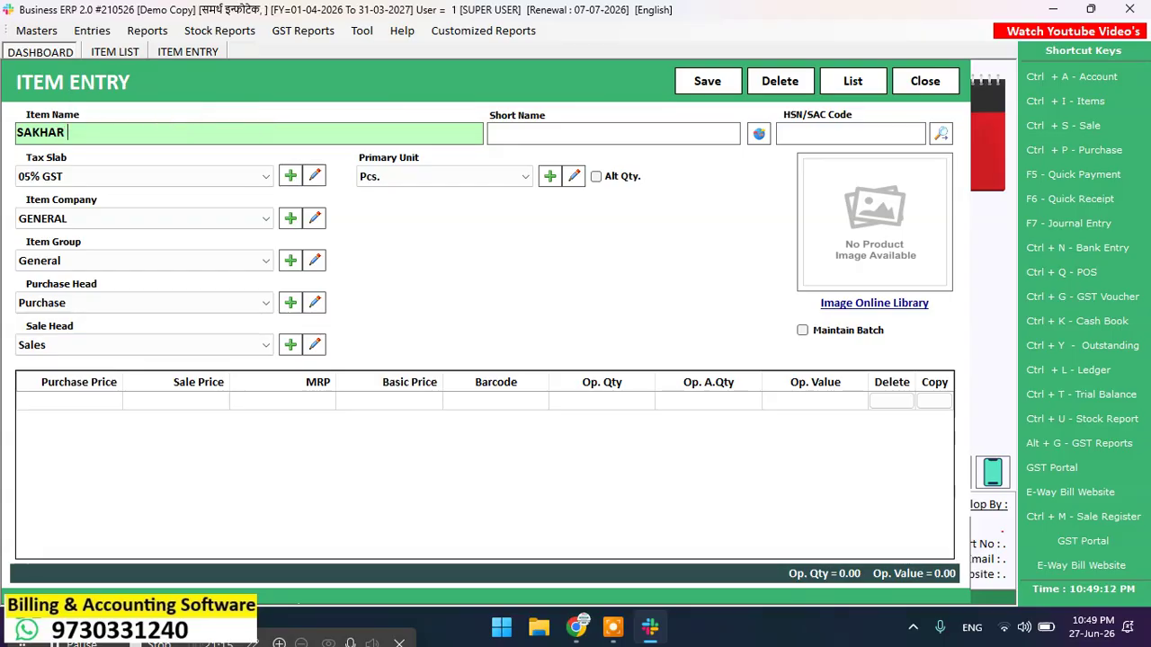
{"action": "type", "text": " 1 KG"}
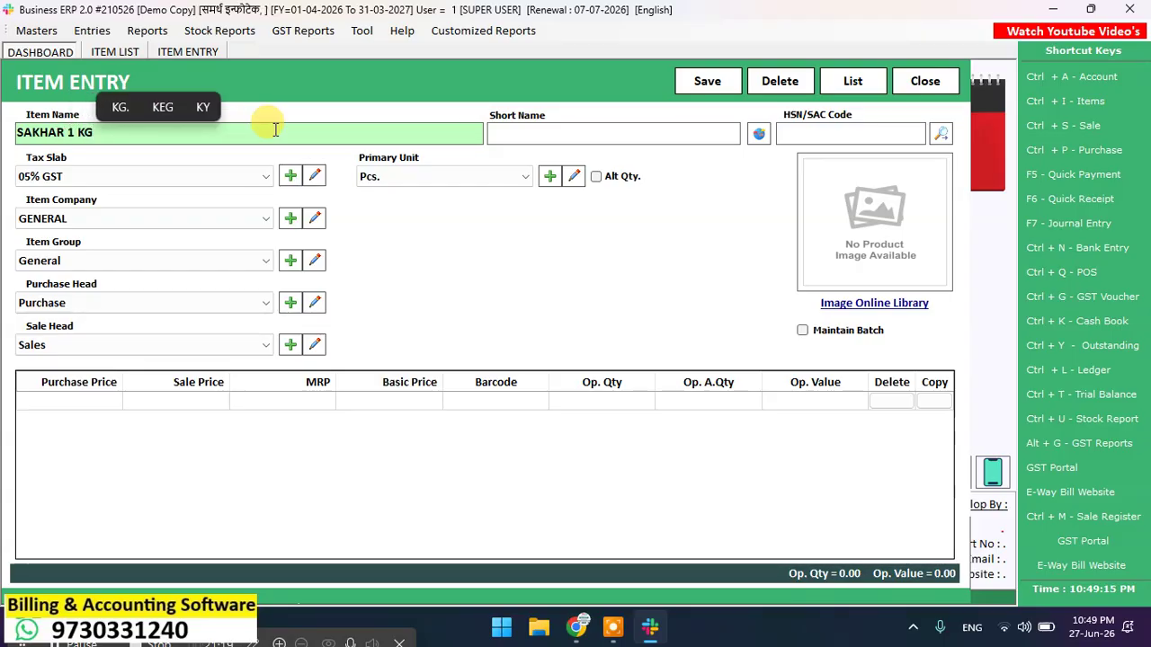
{"action": "key", "text": "Return"}
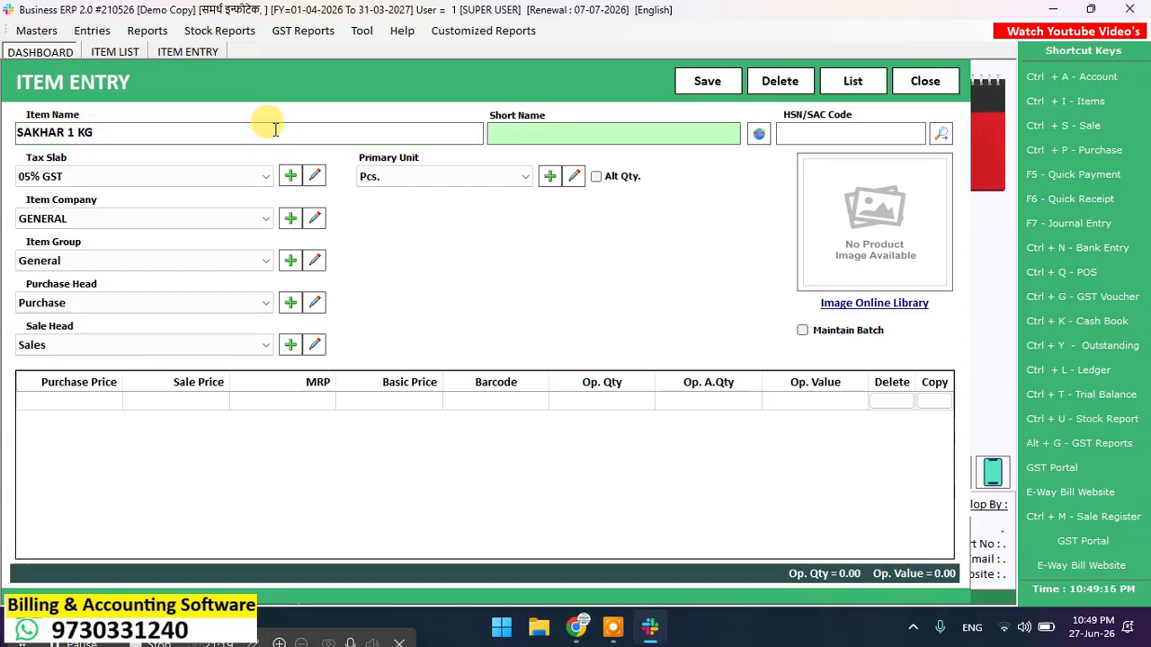
{"action": "key", "text": "Return"}
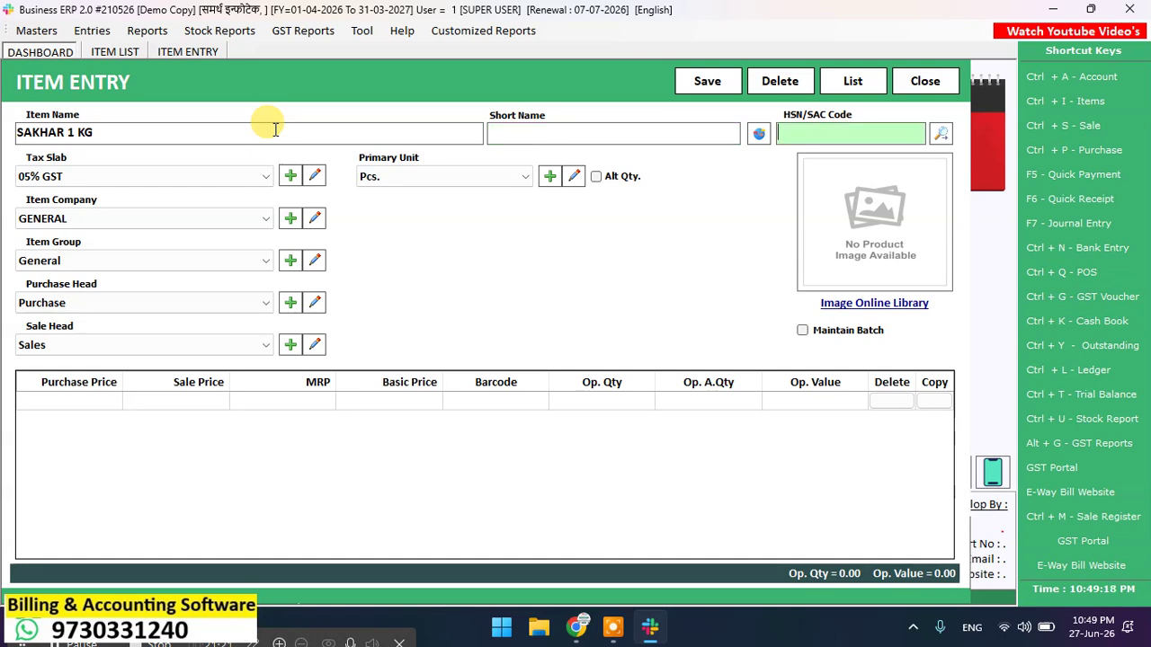
{"action": "key", "text": "Return"}
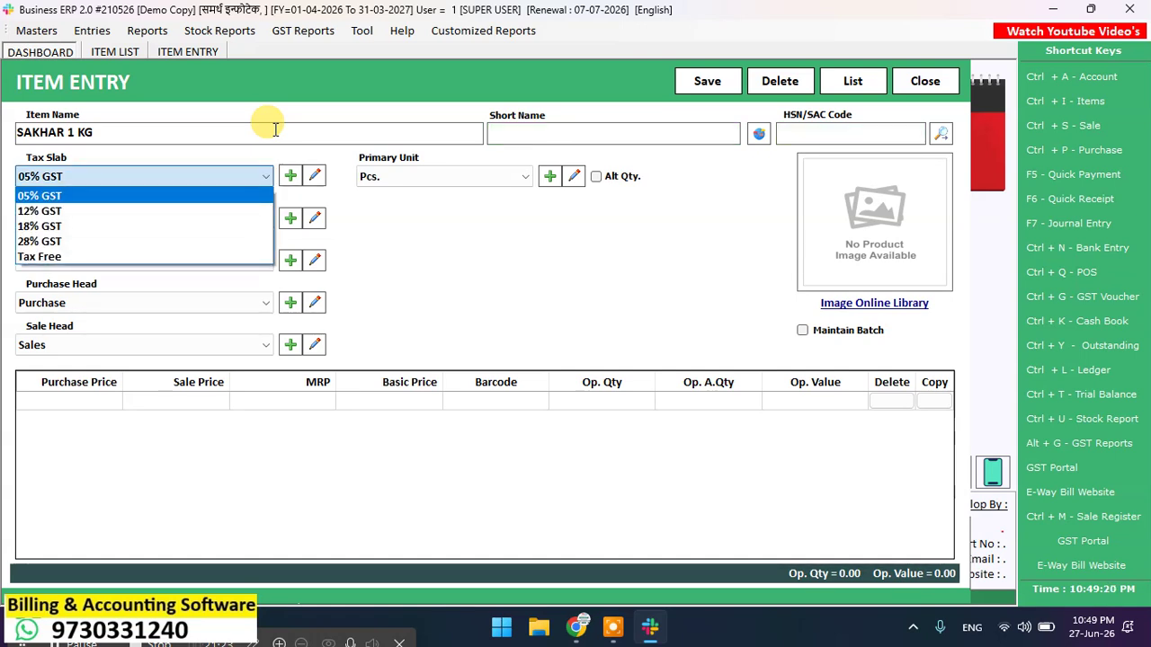
{"action": "key", "text": "Return"}
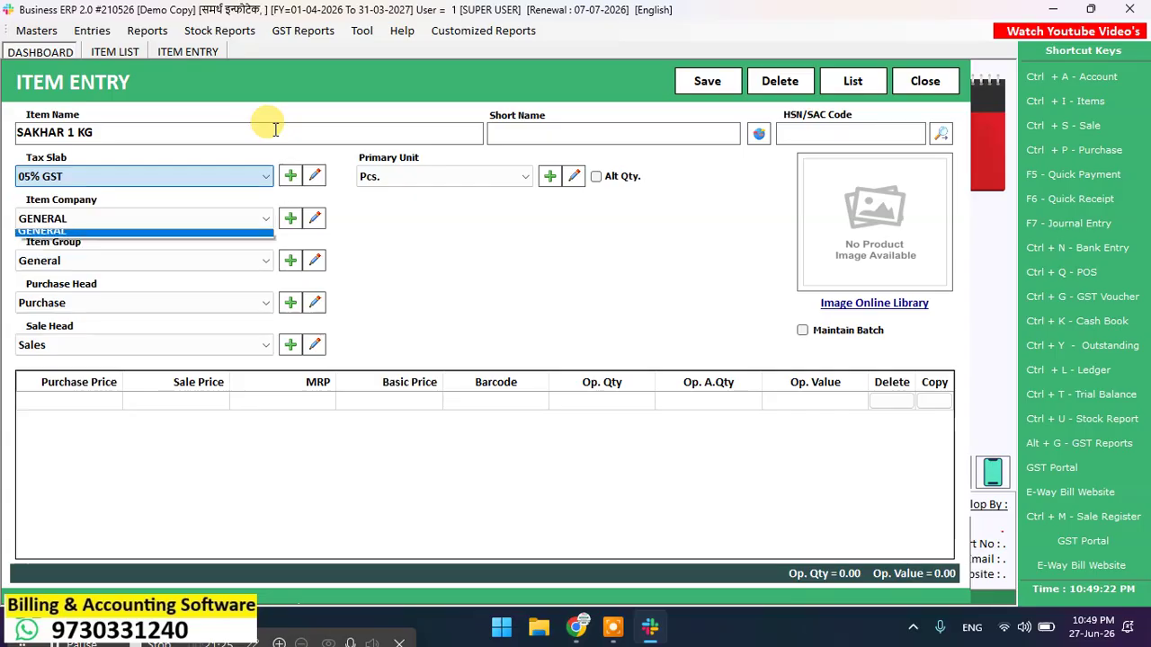
{"action": "key", "text": "Return"}
{"action": "key", "text": "Return"}
{"action": "key", "text": "Return"}
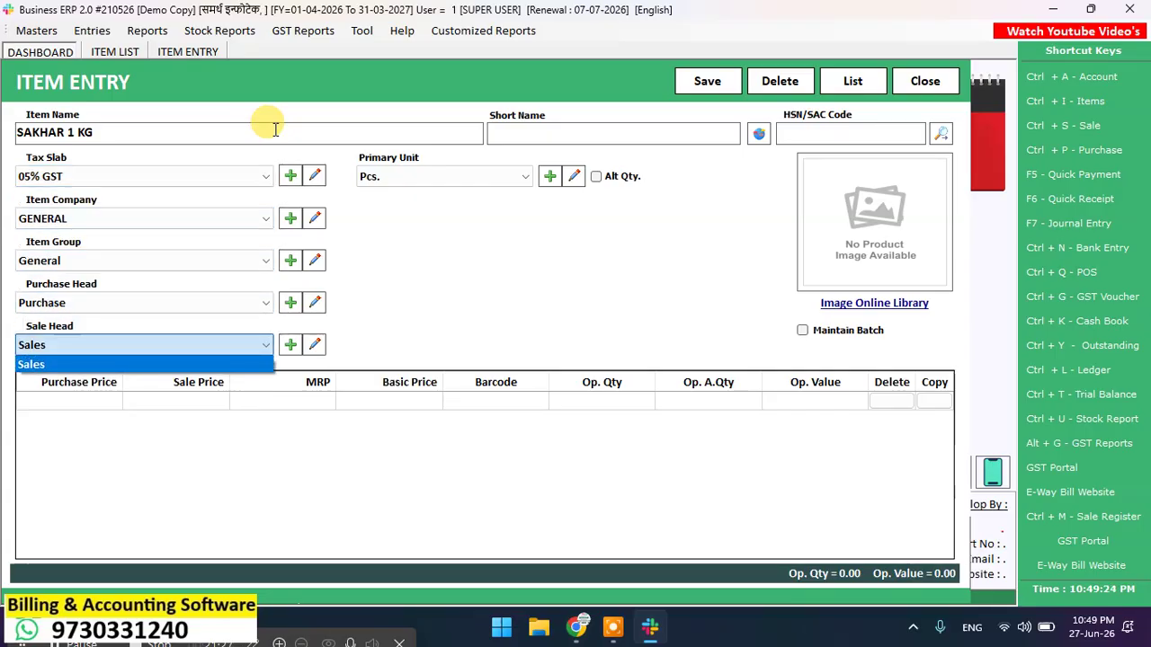
{"action": "key", "text": "Return"}
{"action": "key", "text": "Return"}
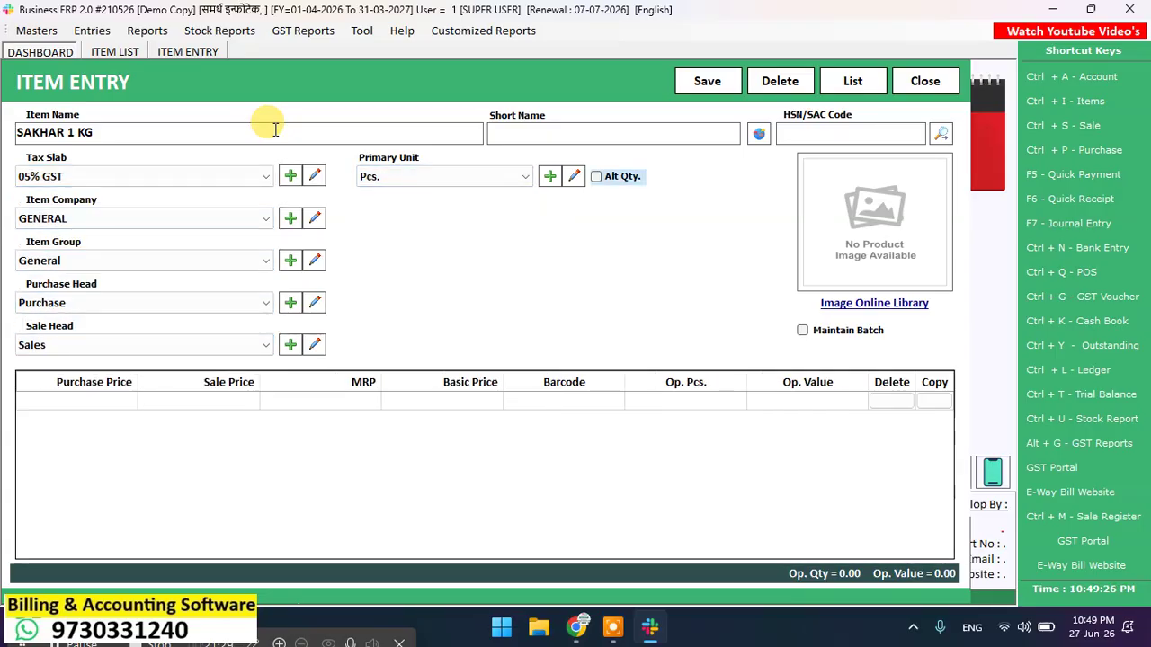
{"action": "left_click", "coordinate": [827, 333]}
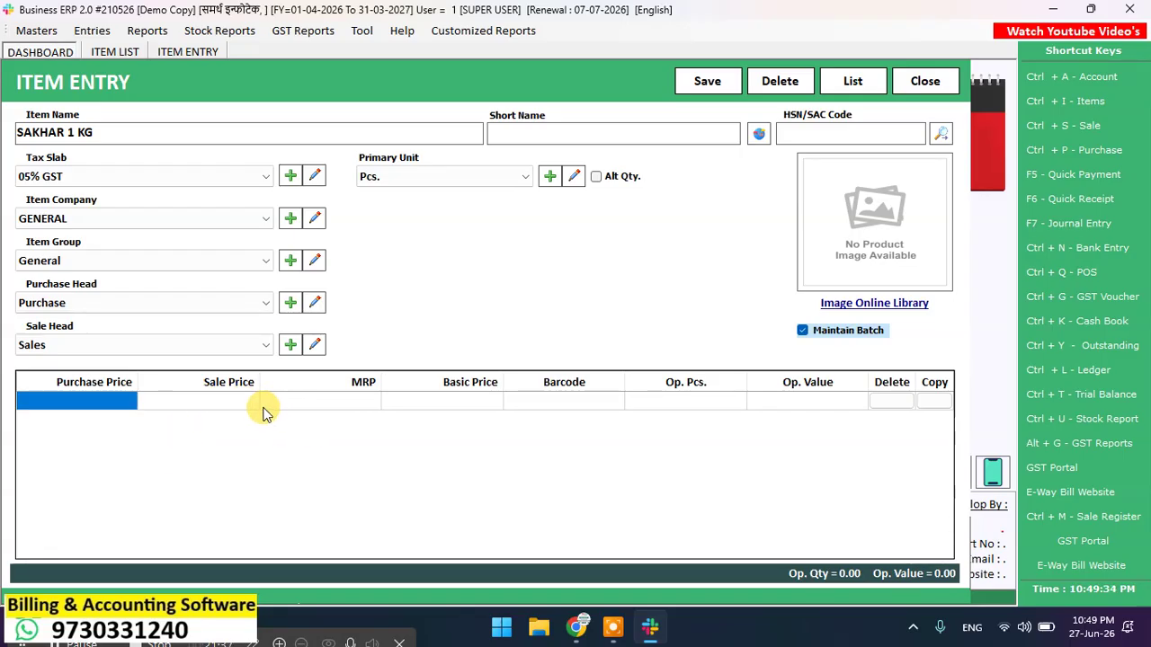
{"action": "left_click", "coordinate": [919, 81]}
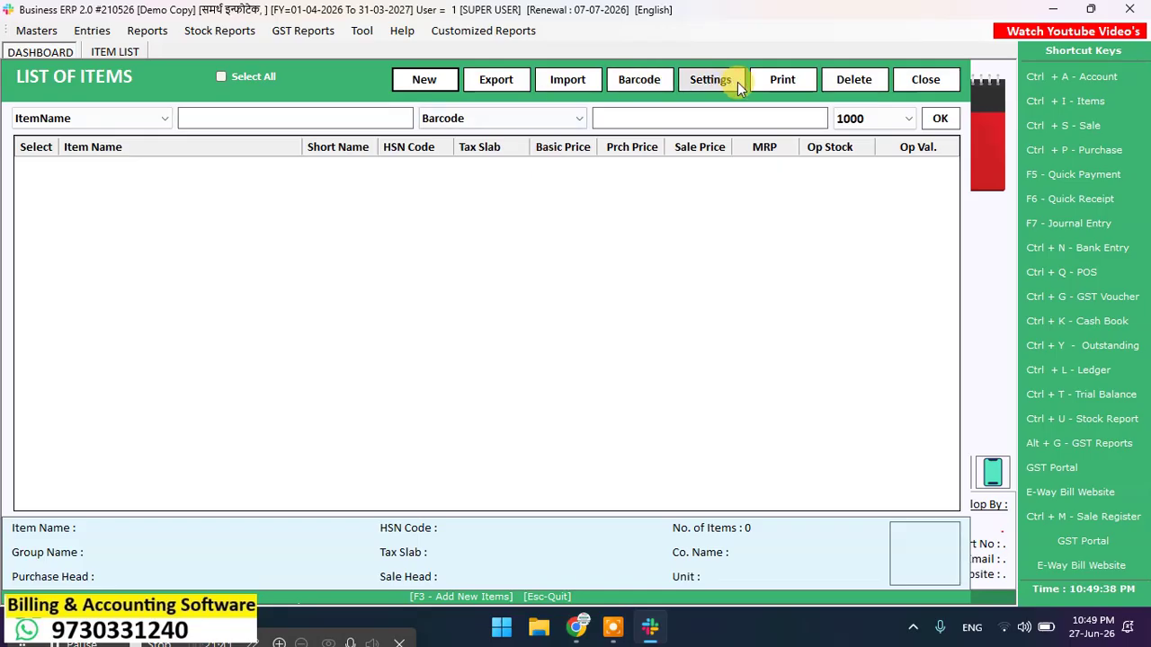
Step: In Subitem Master set 1 field titled BATCH, tick Expiry Date and Mfg. Date, save and apply
{"action": "left_click", "coordinate": [715, 78]}
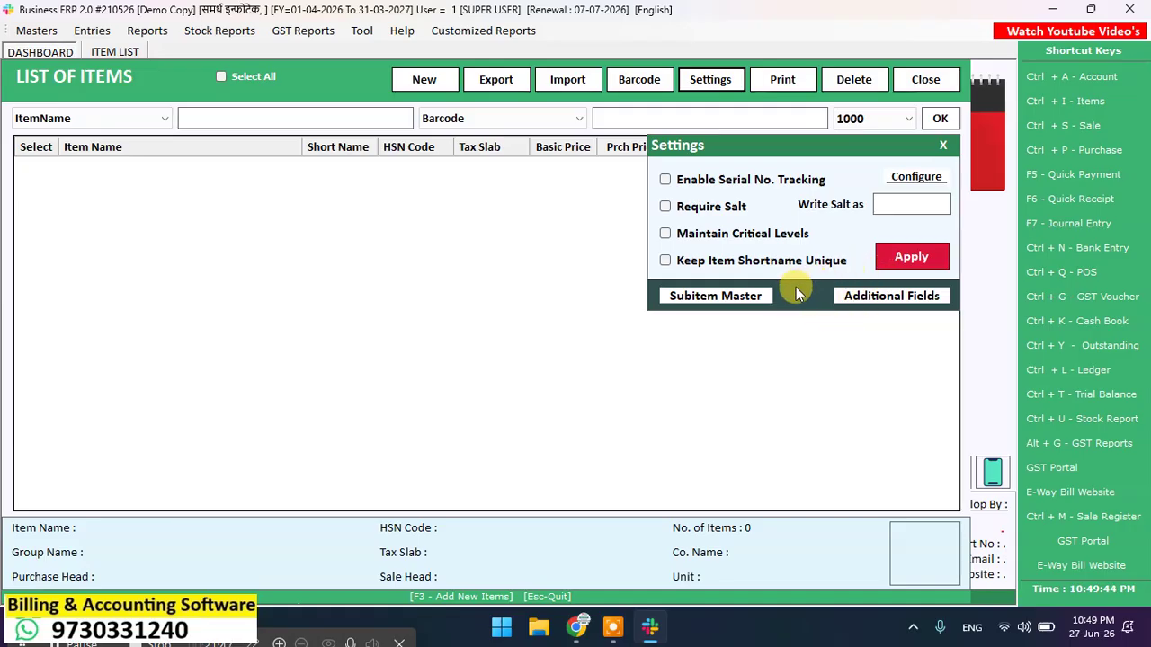
{"action": "left_click", "coordinate": [734, 299]}
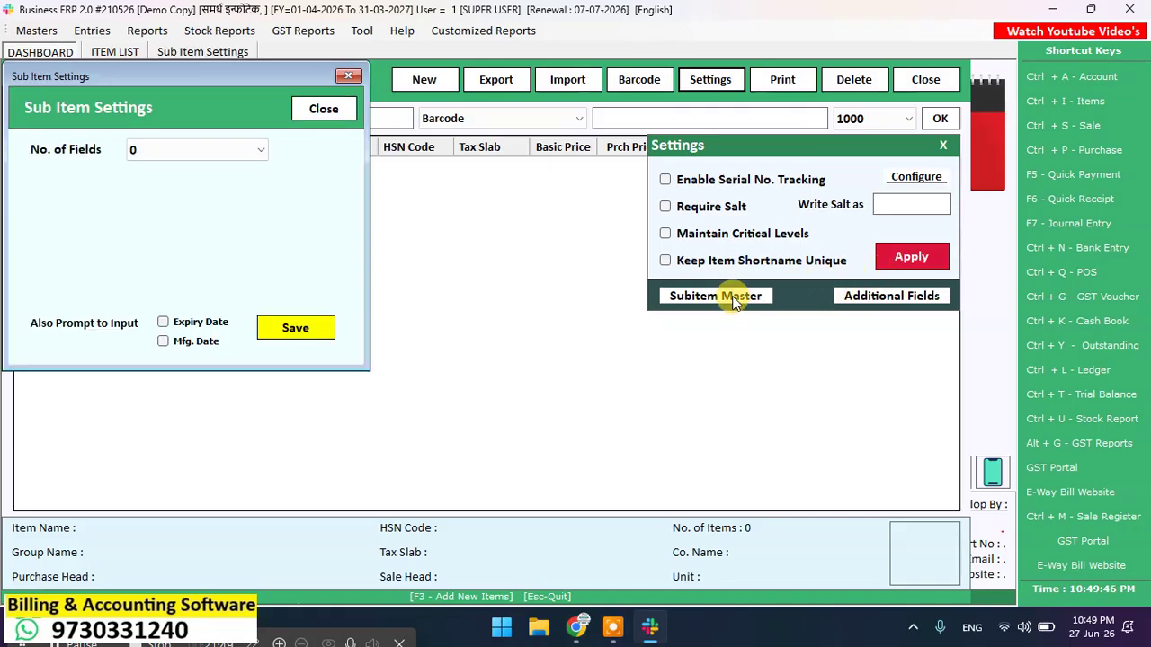
{"action": "left_click", "coordinate": [258, 150]}
{"action": "left_click", "coordinate": [221, 185]}
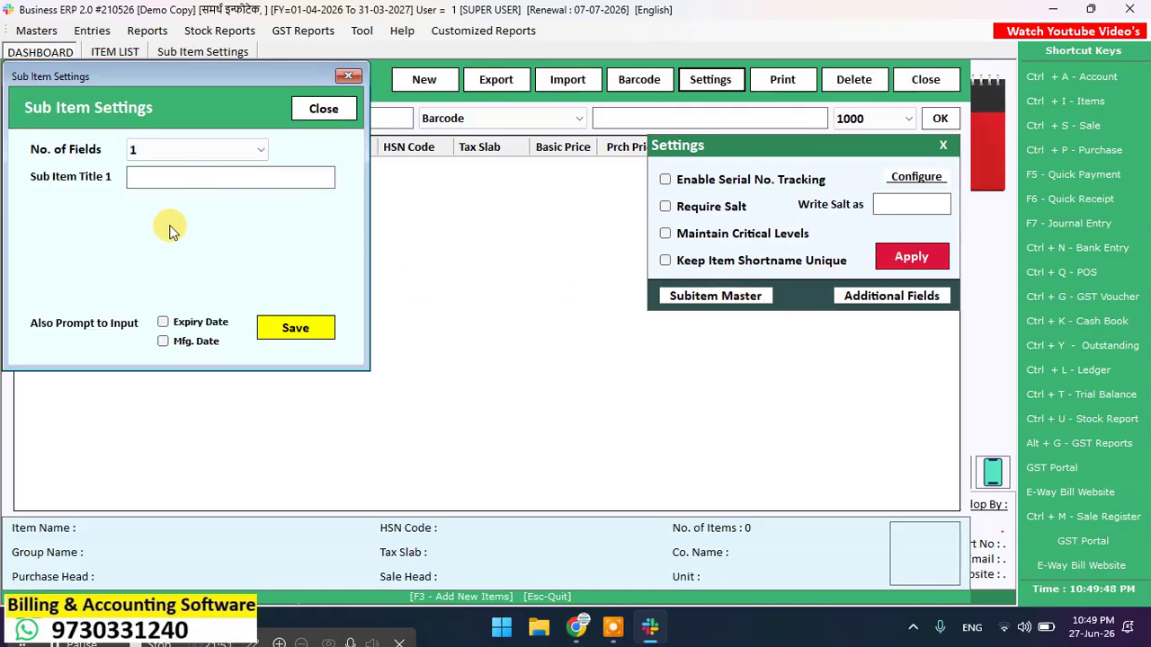
{"action": "left_click", "coordinate": [158, 176]}
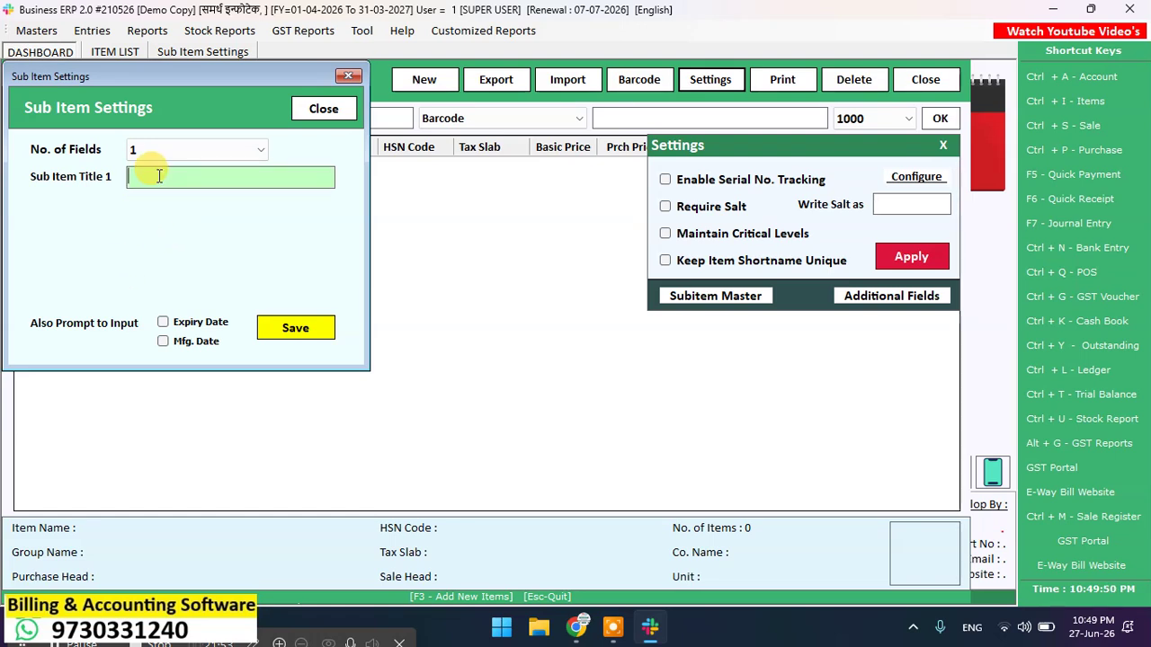
{"action": "type", "text": "BATCH"}
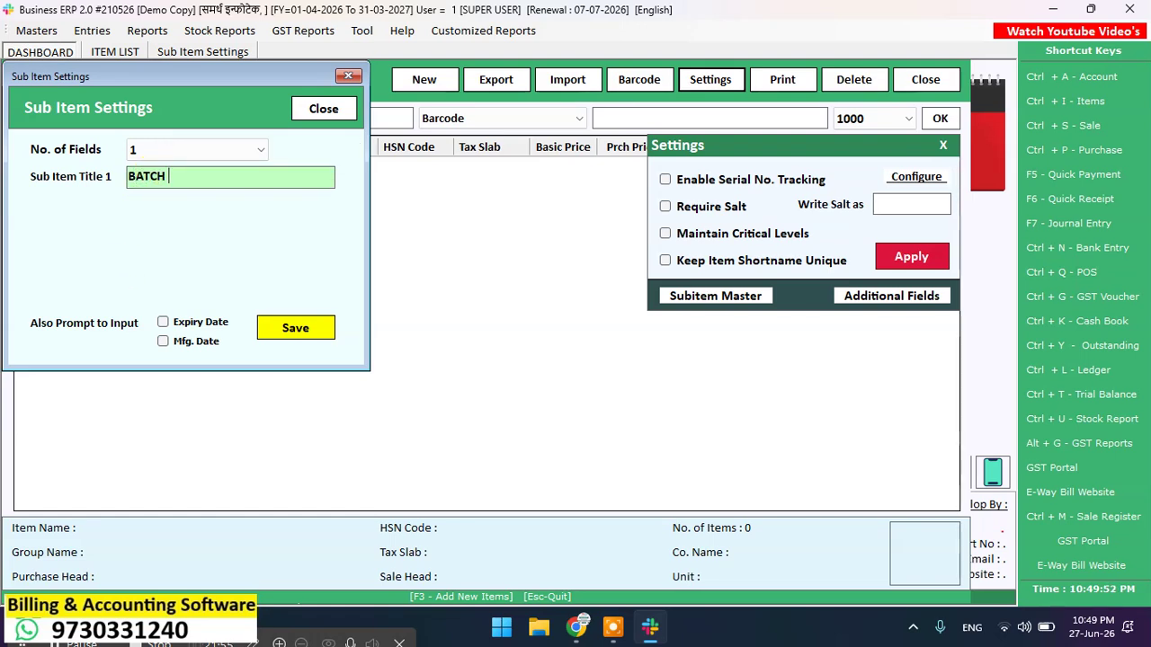
{"action": "left_click", "coordinate": [200, 322]}
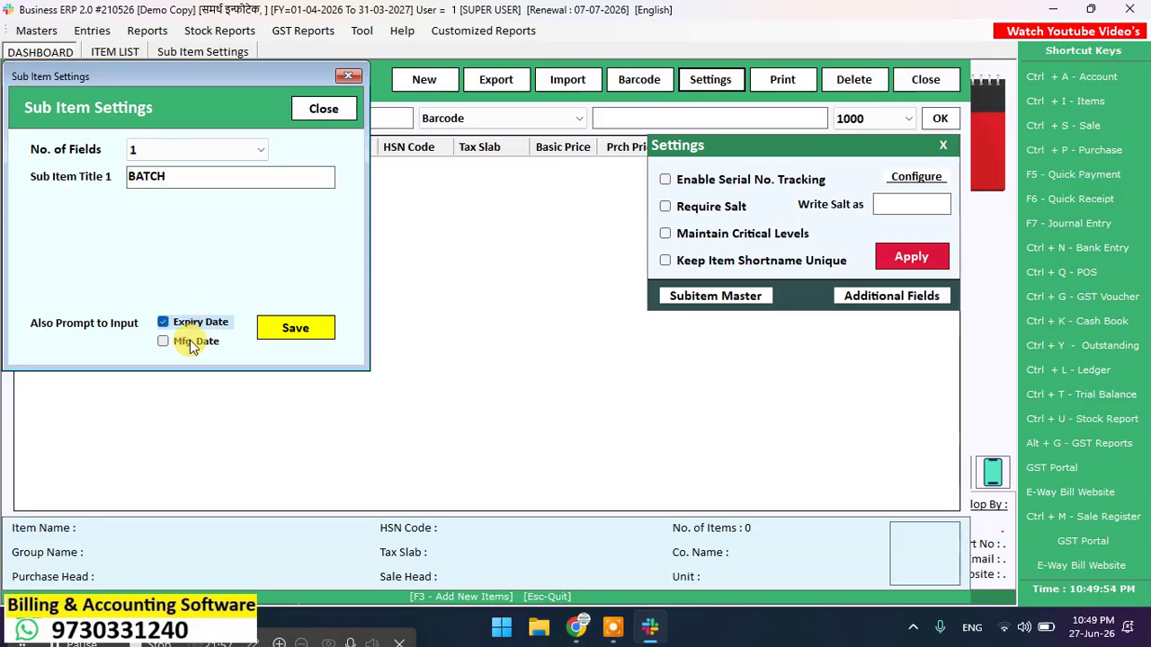
{"action": "left_click", "coordinate": [187, 346]}
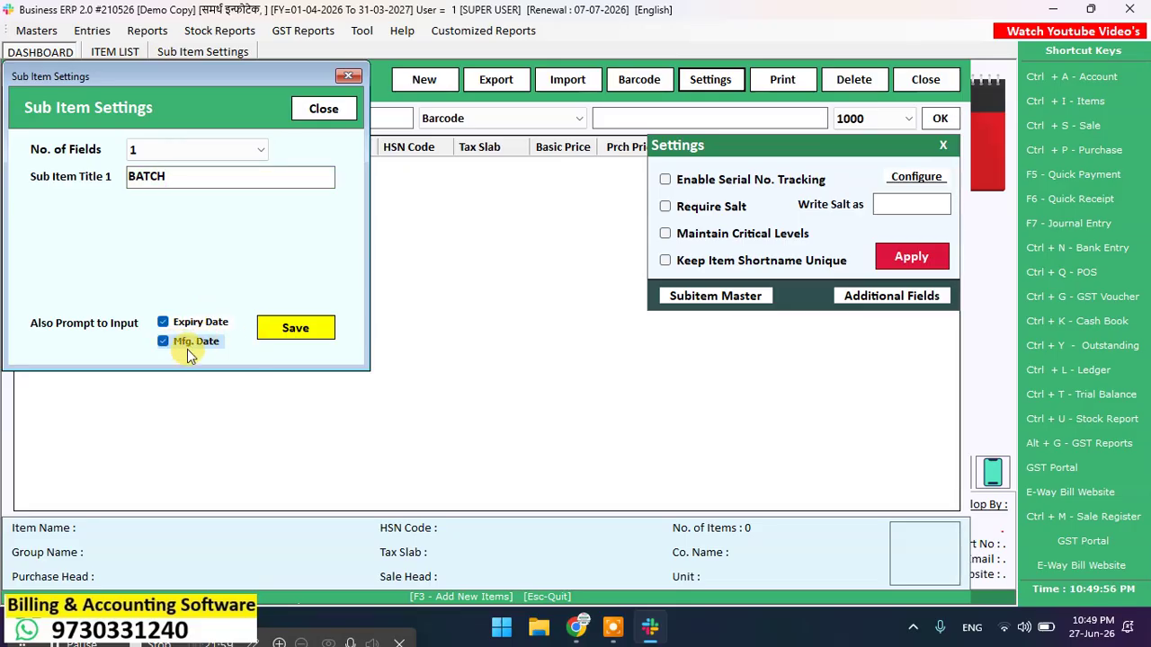
{"action": "left_click", "coordinate": [270, 328]}
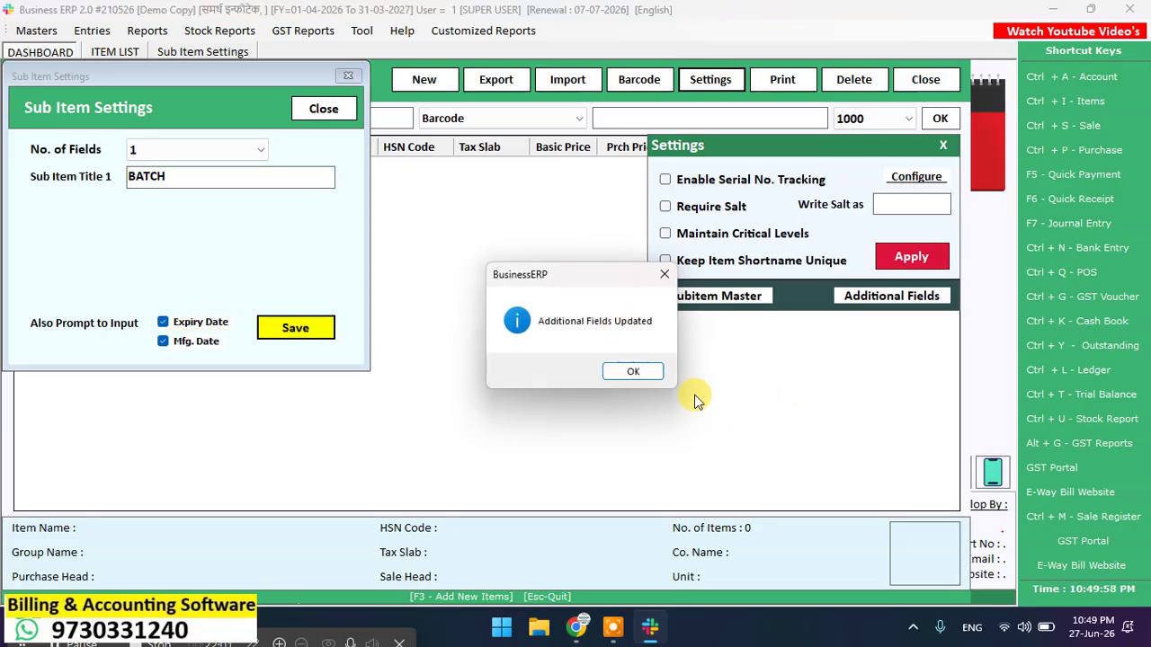
{"action": "left_click", "coordinate": [629, 371]}
{"action": "left_click", "coordinate": [324, 109]}
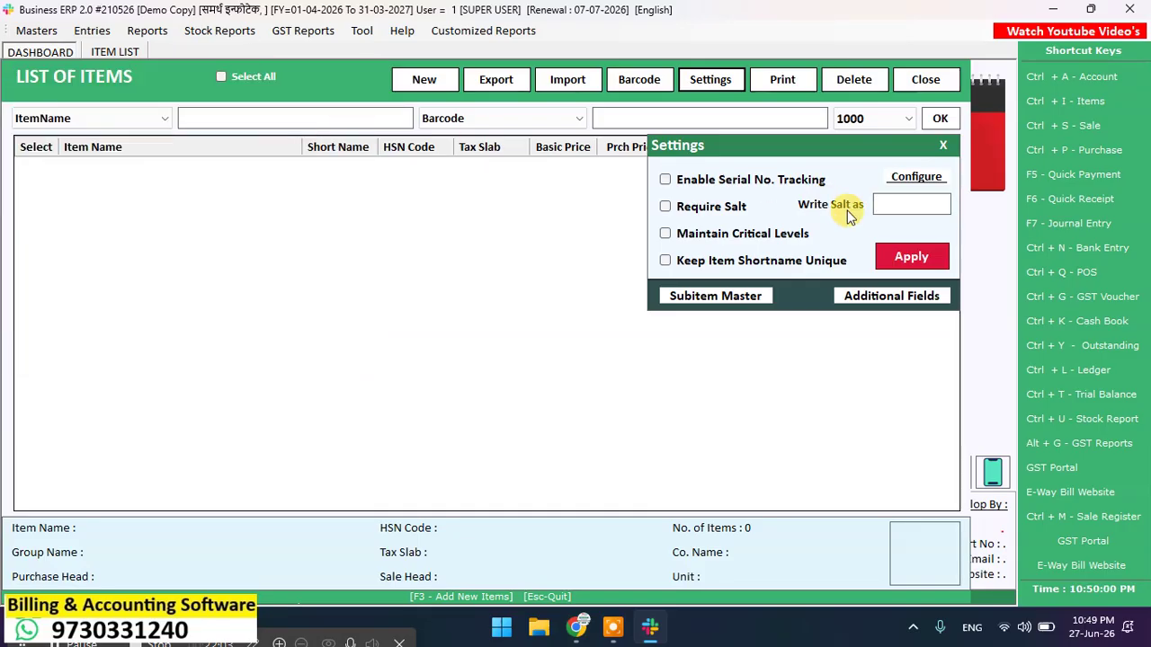
Step: Apply the changed item settings, confirm the notice, and begin a blank Item Entry from List of Items
{"action": "left_click", "coordinate": [914, 255]}
{"action": "left_click", "coordinate": [614, 374]}
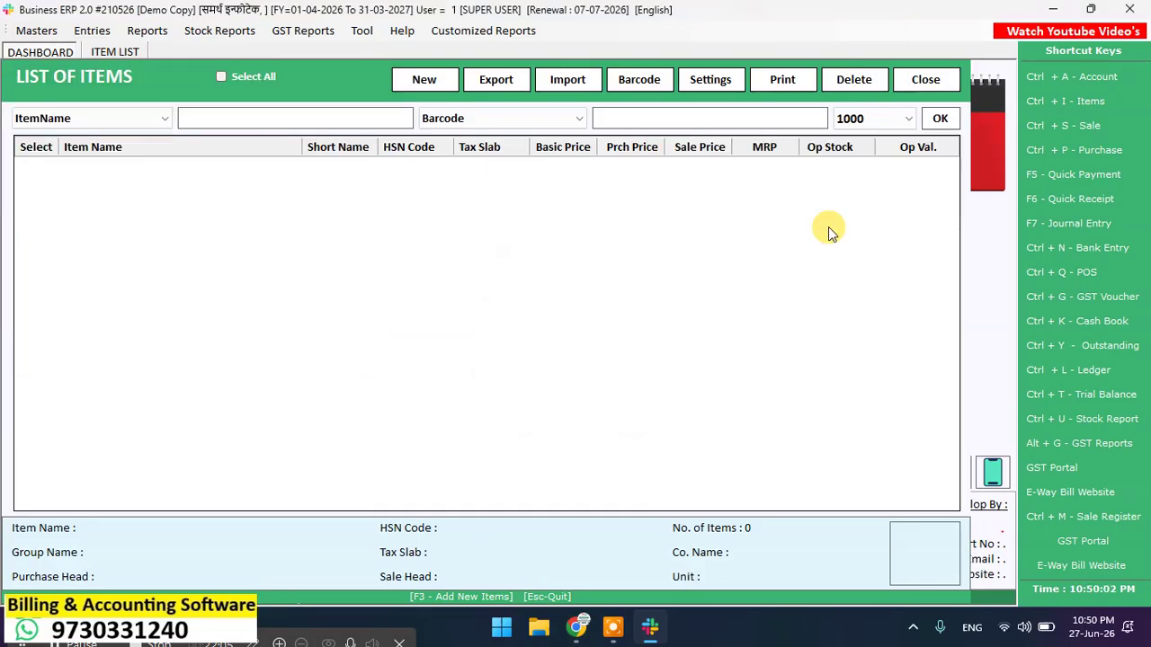
{"action": "left_click", "coordinate": [430, 79]}
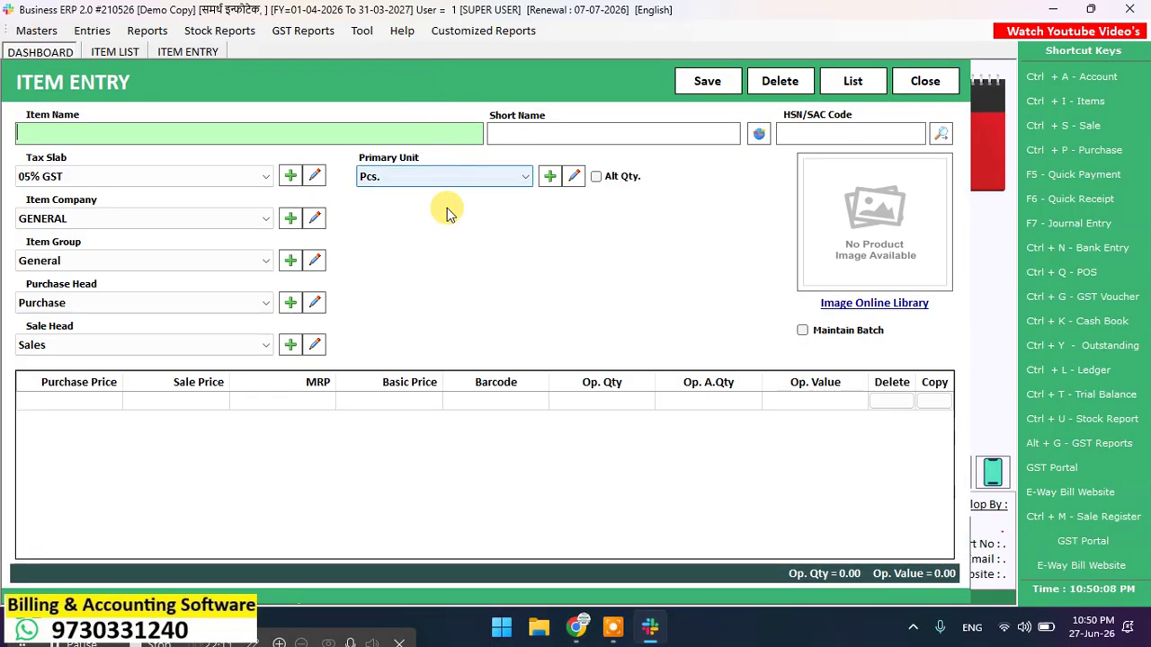
Step: Switch input to Marathi, enter the item name साखर 1 किलो, and open the tax slab master
{"action": "left_click", "coordinate": [973, 627]}
{"action": "left_click", "coordinate": [888, 529]}
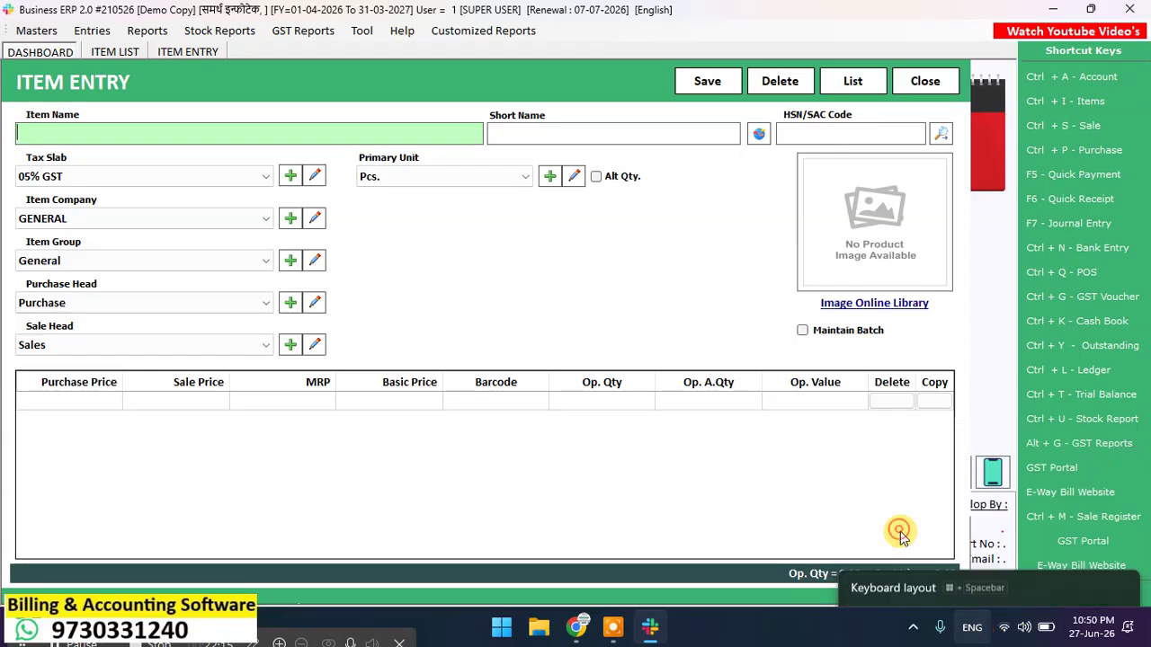
{"action": "type", "text": "s"}
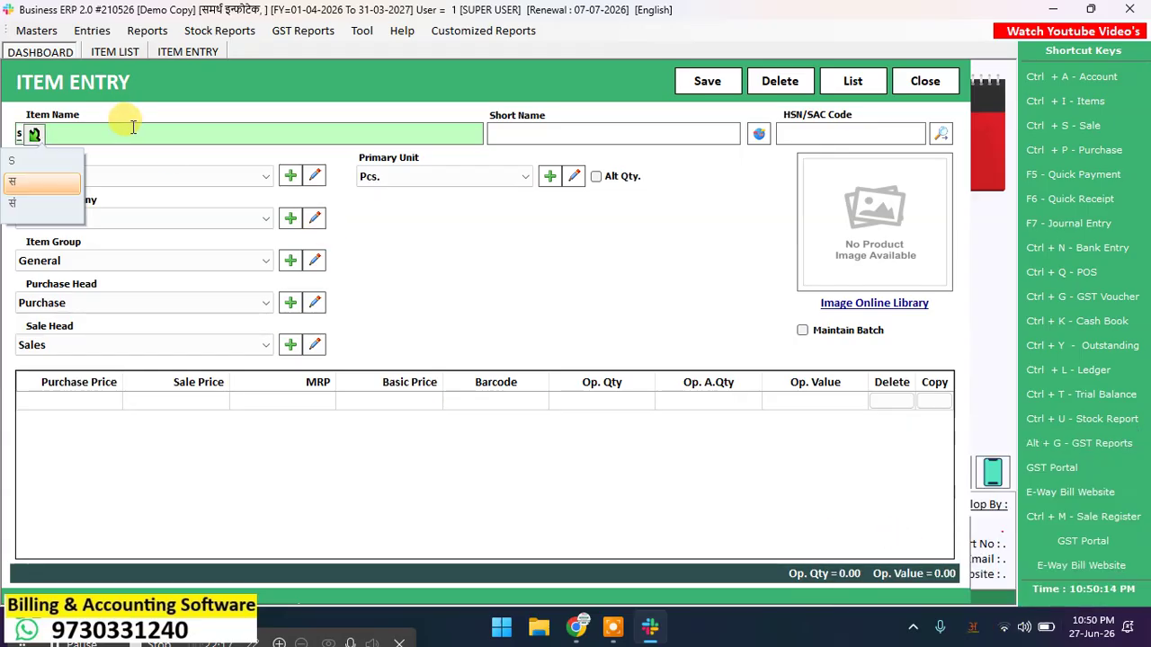
{"action": "type", "text": "akhar 1 kil"}
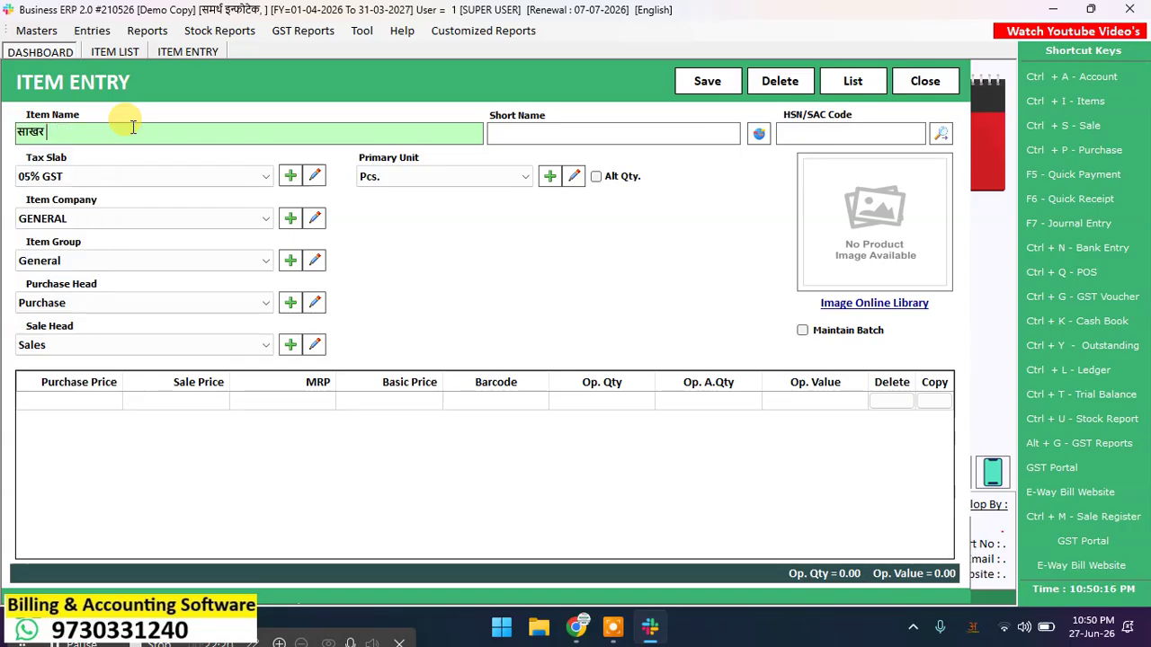
{"action": "type", "text": "o"}
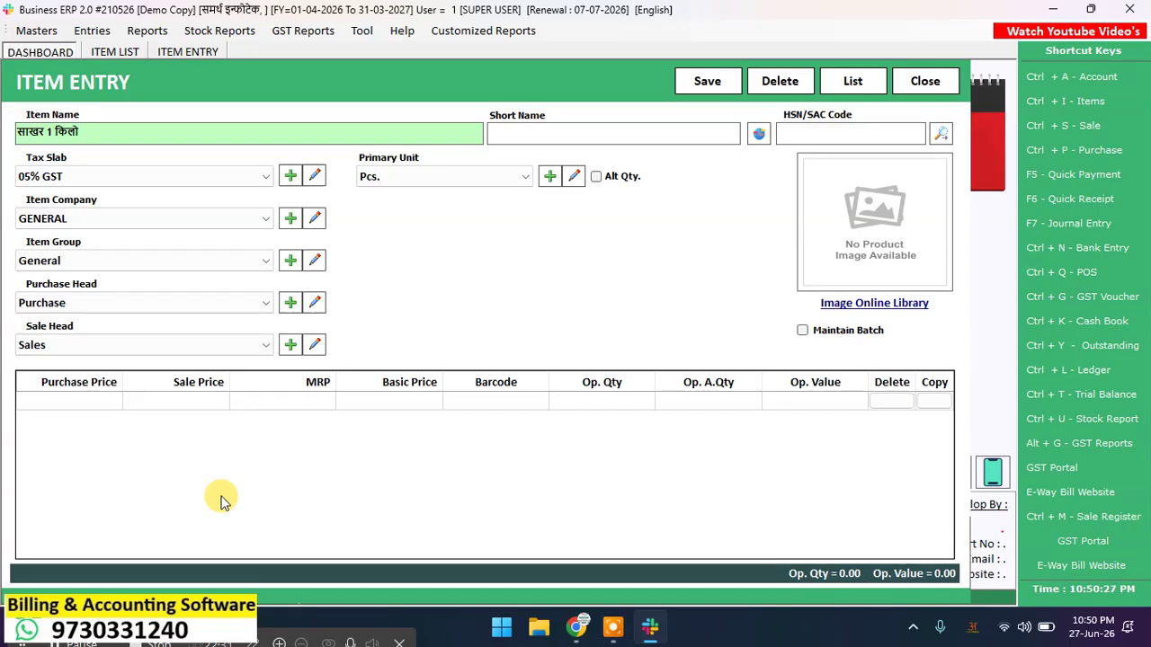
{"action": "key", "text": "Return"}
{"action": "key", "text": "Return"}
{"action": "key", "text": "Return"}
{"action": "key", "text": "Return"}
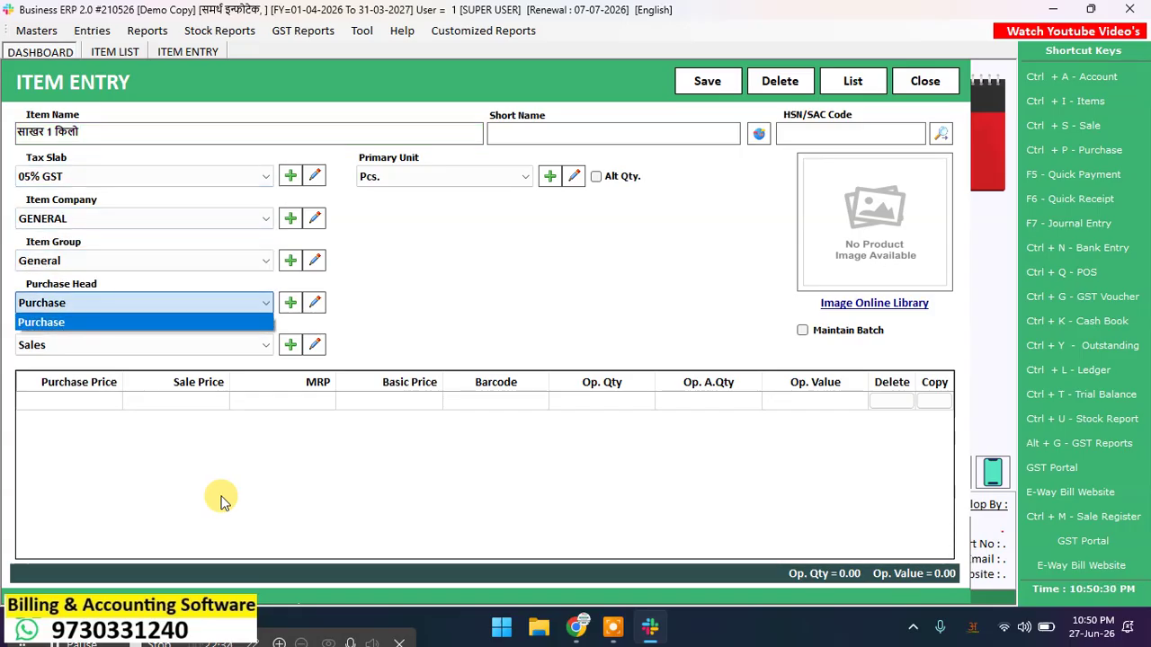
{"action": "left_click", "coordinate": [206, 177]}
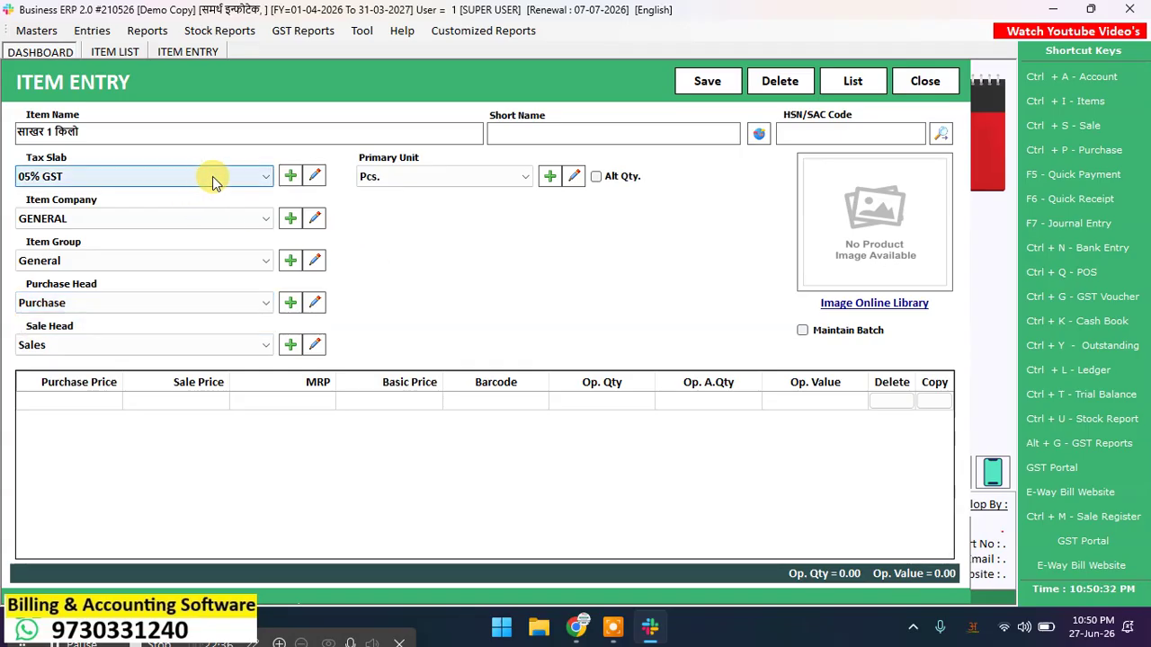
{"action": "left_click", "coordinate": [290, 176]}
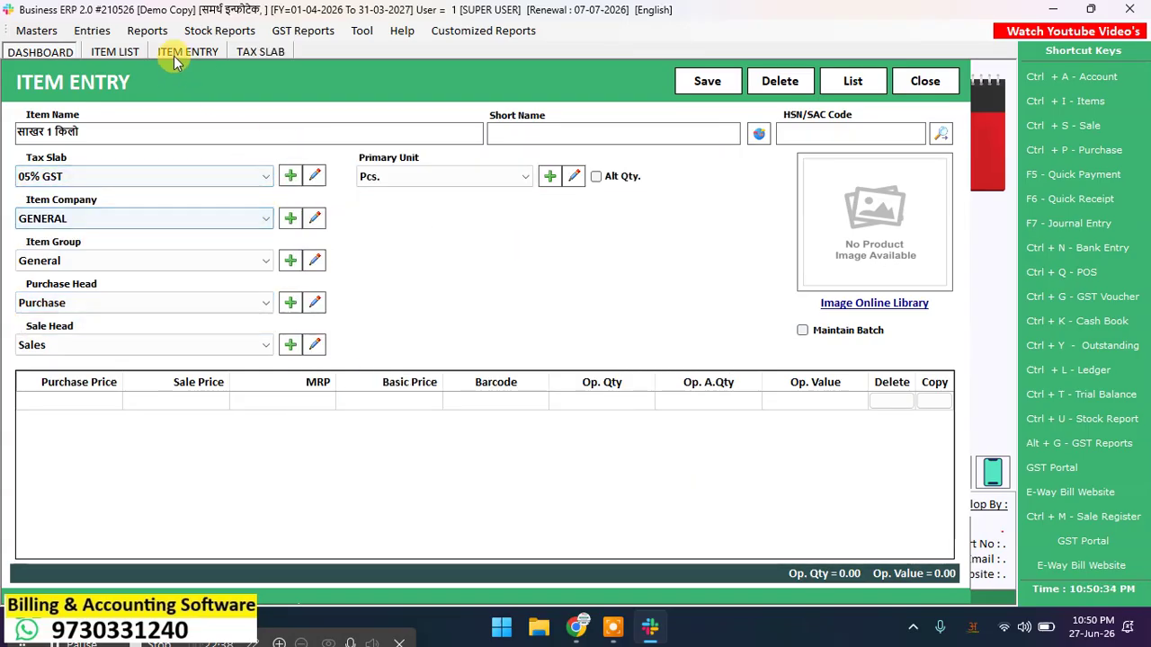
Step: Review the defined tax slabs in TAX SLAB ENTRY, close it, and show the item's Tax Slab choices
{"action": "left_click", "coordinate": [268, 50]}
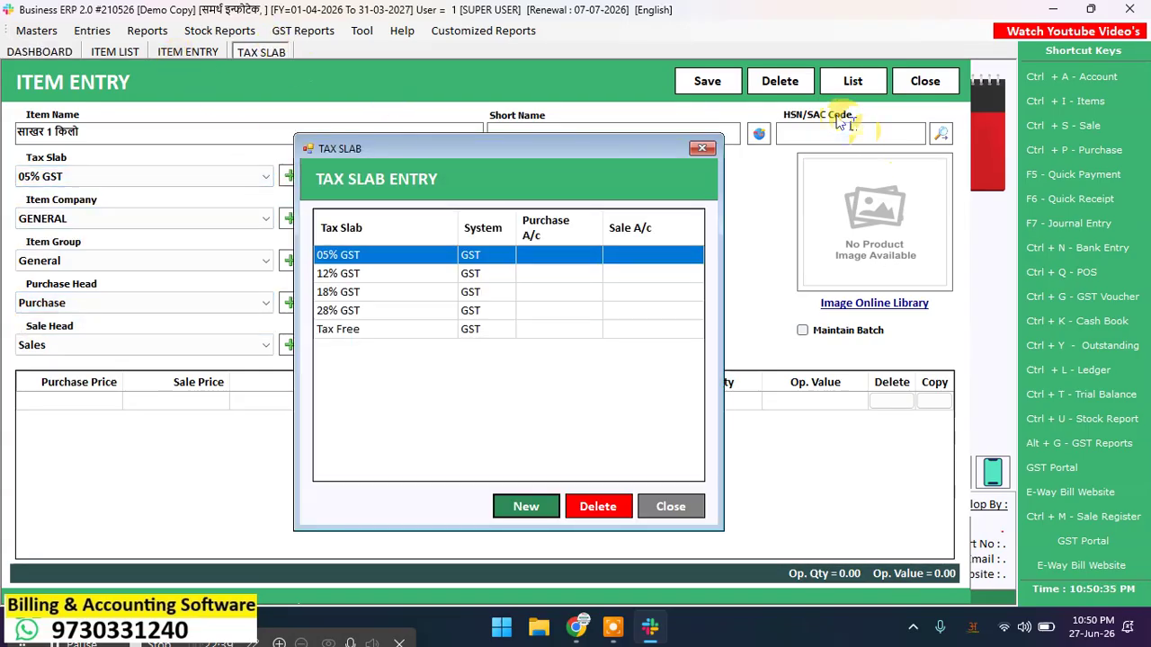
{"action": "left_click", "coordinate": [702, 150]}
{"action": "left_click", "coordinate": [205, 50]}
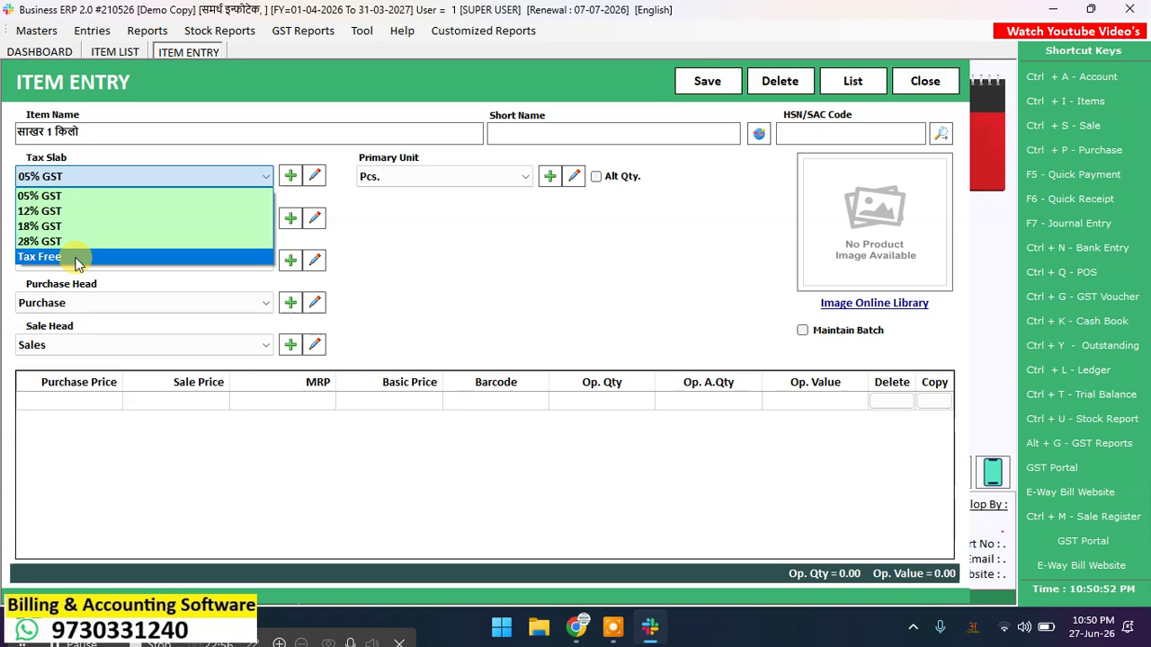
Step: Make the item Tax Free, keep Pcs. as primary unit, and tick Maintain Batch
{"action": "left_click", "coordinate": [74, 258]}
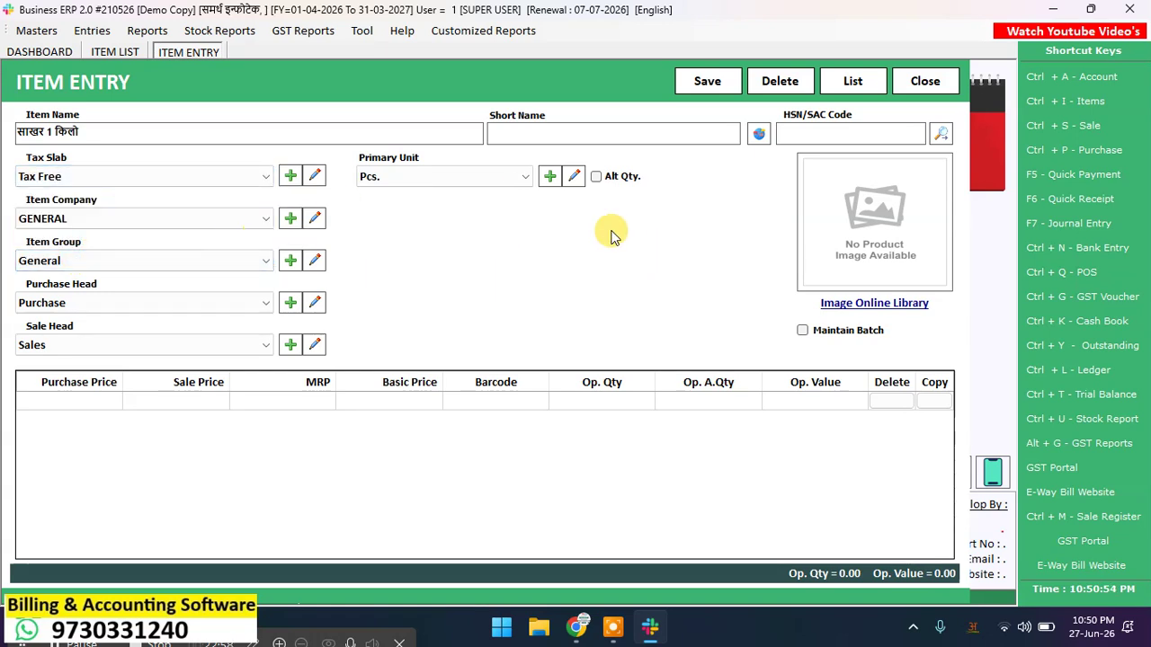
{"action": "key", "text": "Return"}
{"action": "key", "text": "Return"}
{"action": "key", "text": "Return"}
{"action": "key", "text": "Return"}
{"action": "key", "text": "Return"}
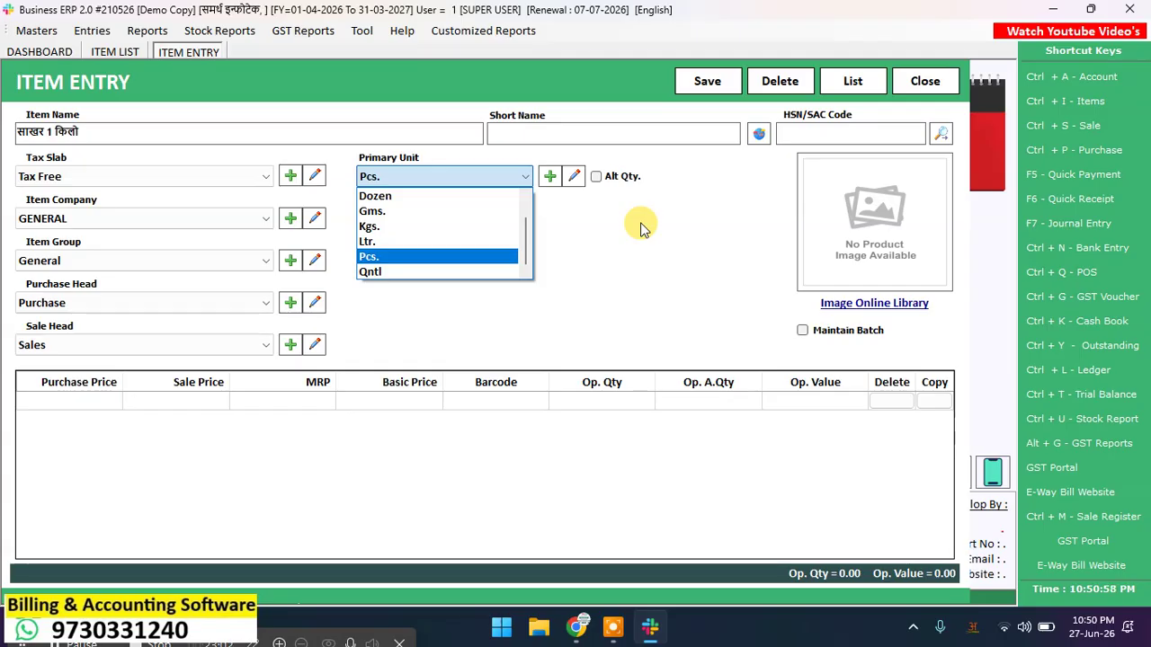
{"action": "key", "text": "Return"}
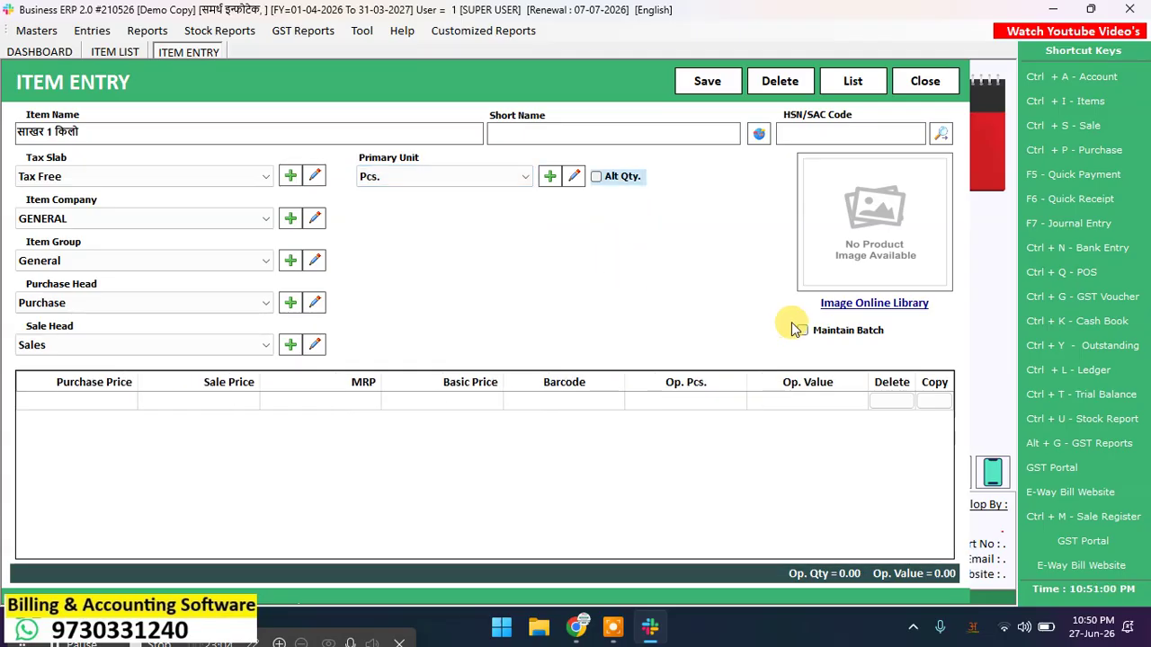
{"action": "left_click", "coordinate": [826, 332]}
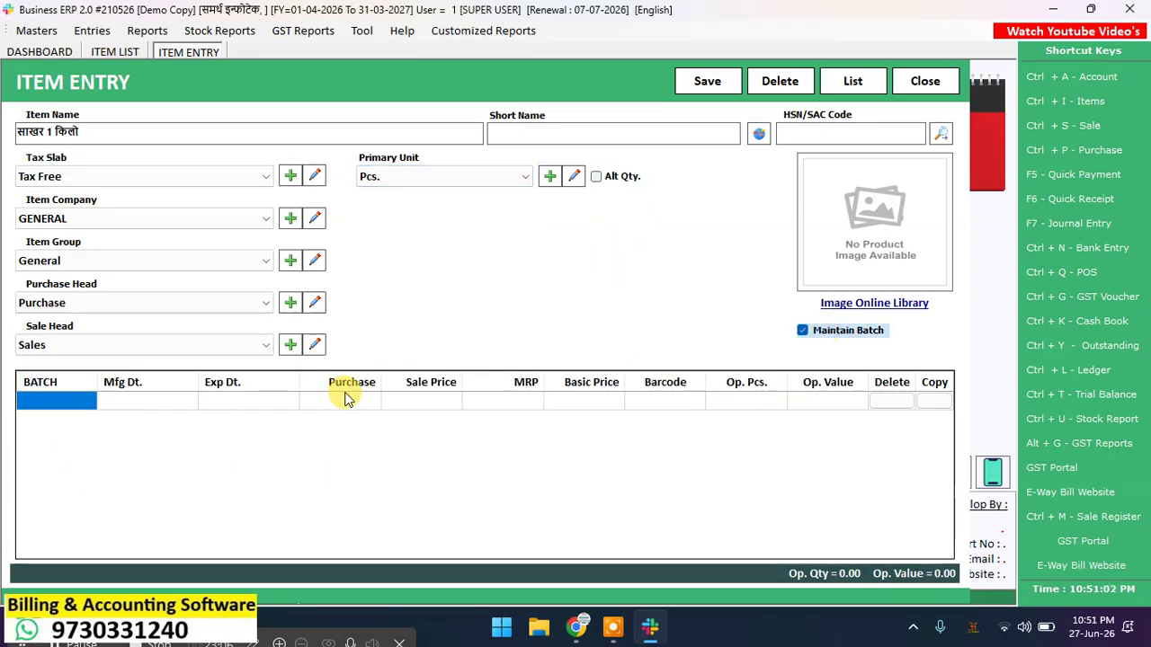
Step: Enter batch 40 with Mfg date 27-06-2026 and Exp date 27-09-2026
{"action": "type", "text": "400"}
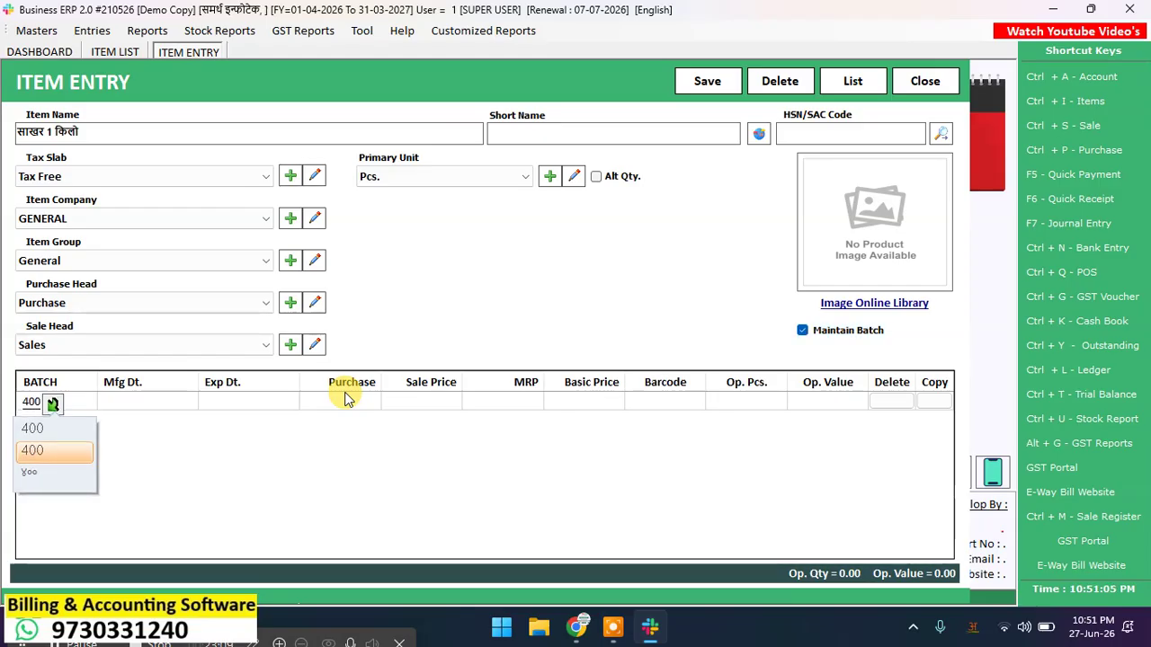
{"action": "key", "text": "BackSpace"}
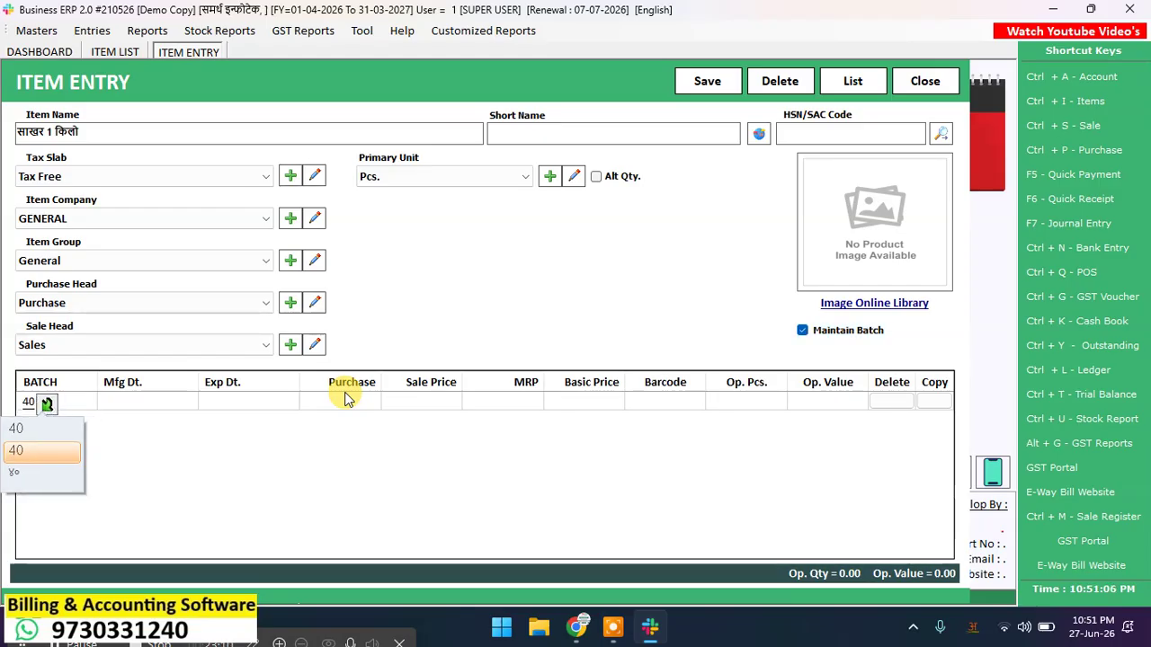
{"action": "key", "text": "Return"}
{"action": "key", "text": "Return"}
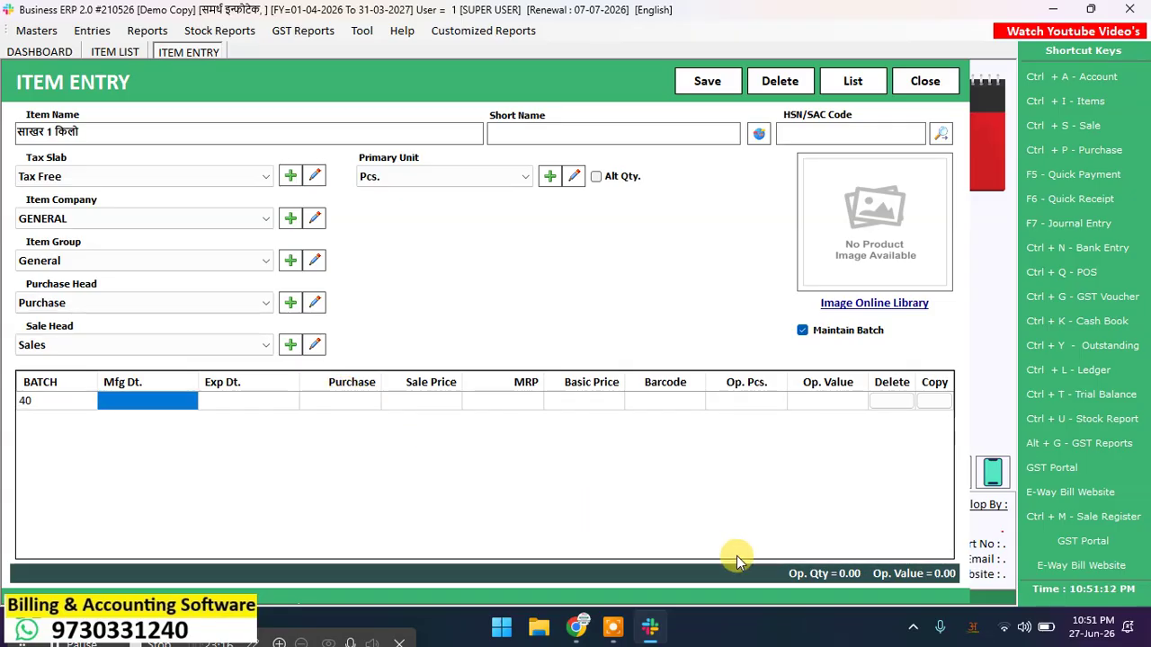
{"action": "type", "text": "27-"}
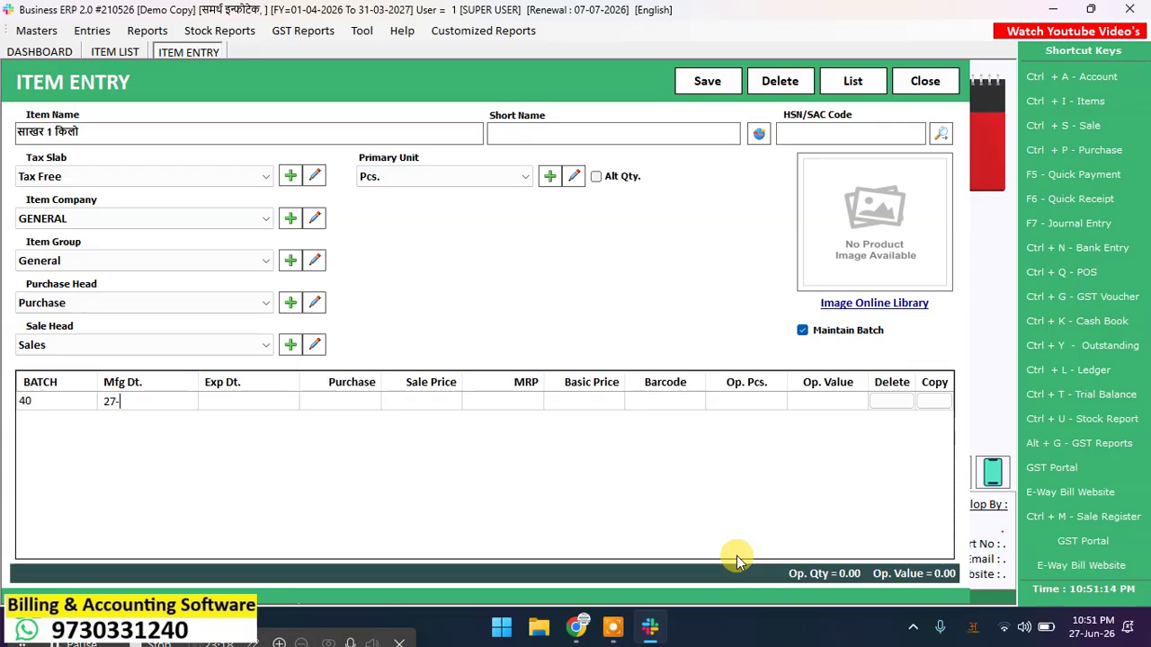
{"action": "type", "text": "06-2026"}
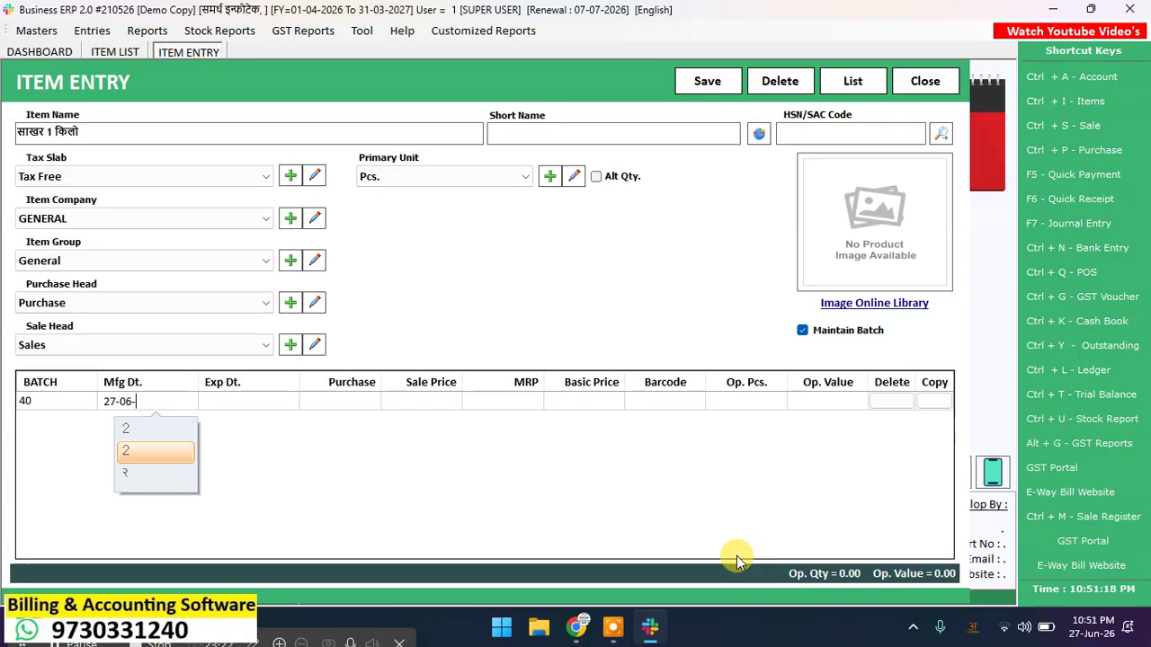
{"action": "key", "text": "Return"}
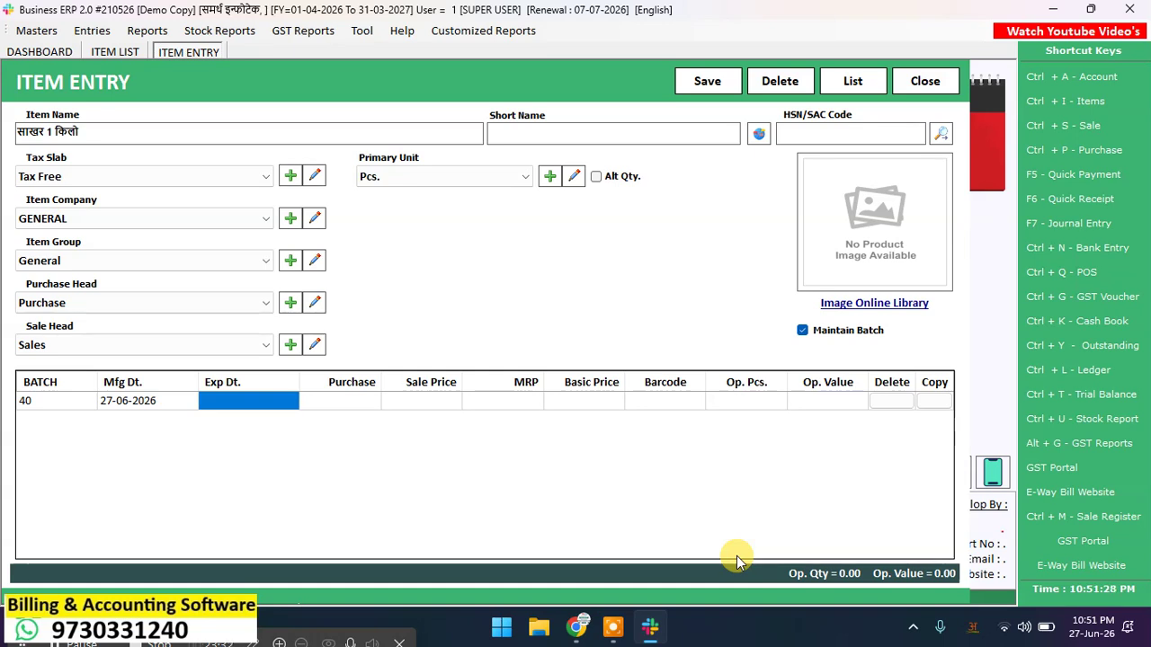
{"action": "type", "text": "27-"}
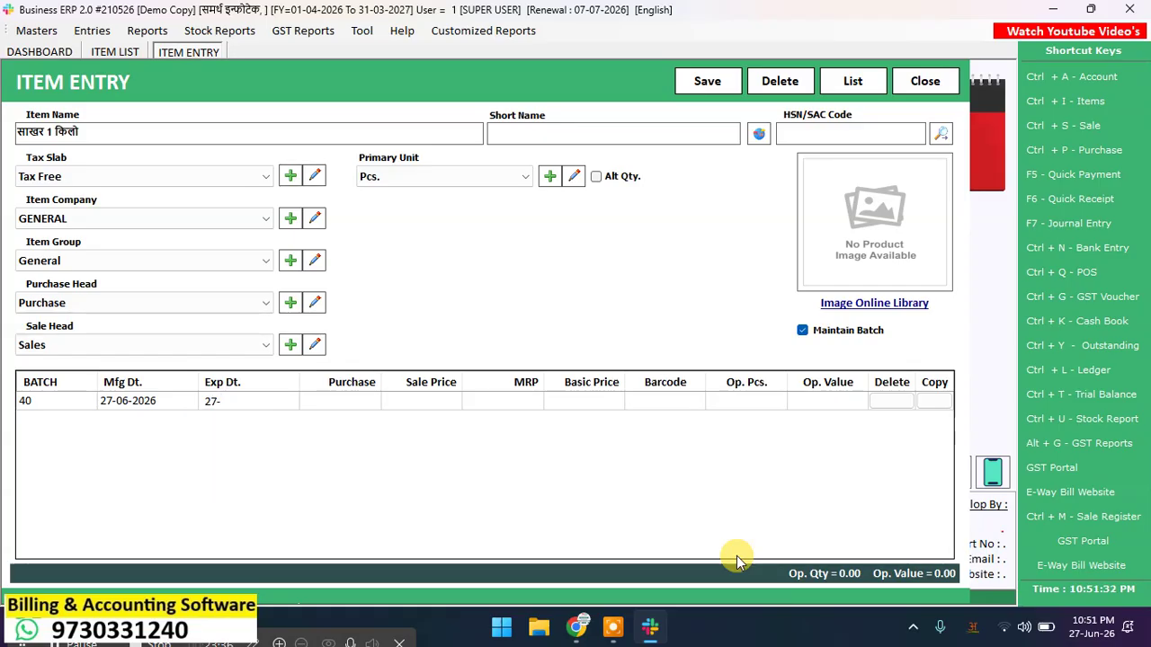
{"action": "type", "text": "09-2026"}
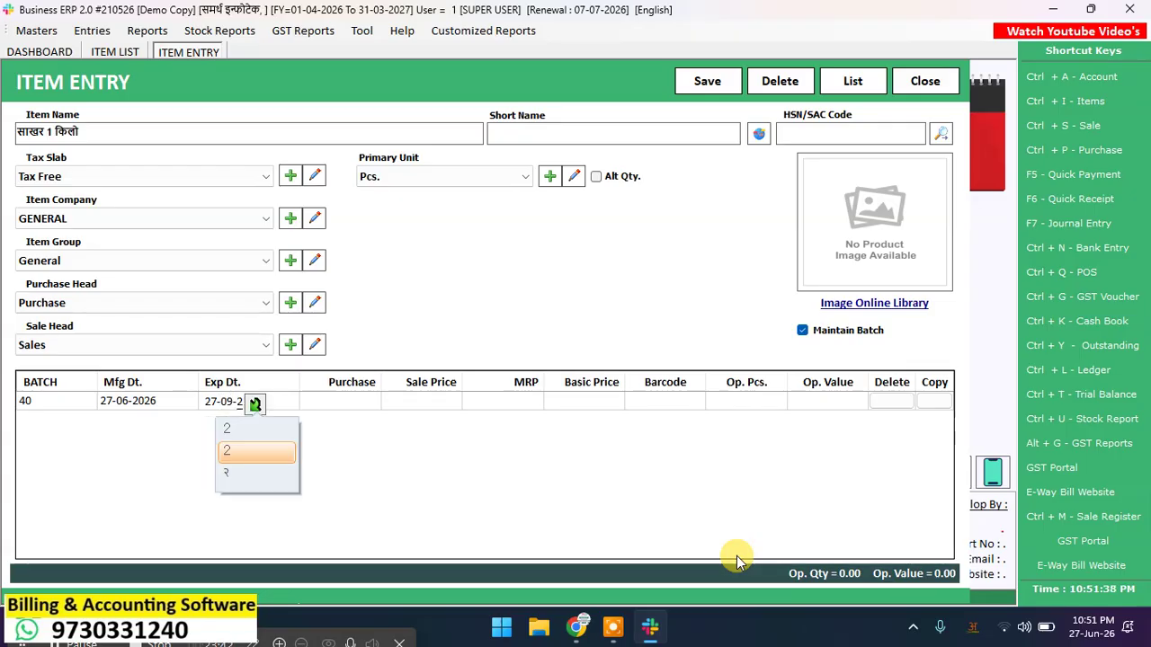
{"action": "key", "text": "Return"}
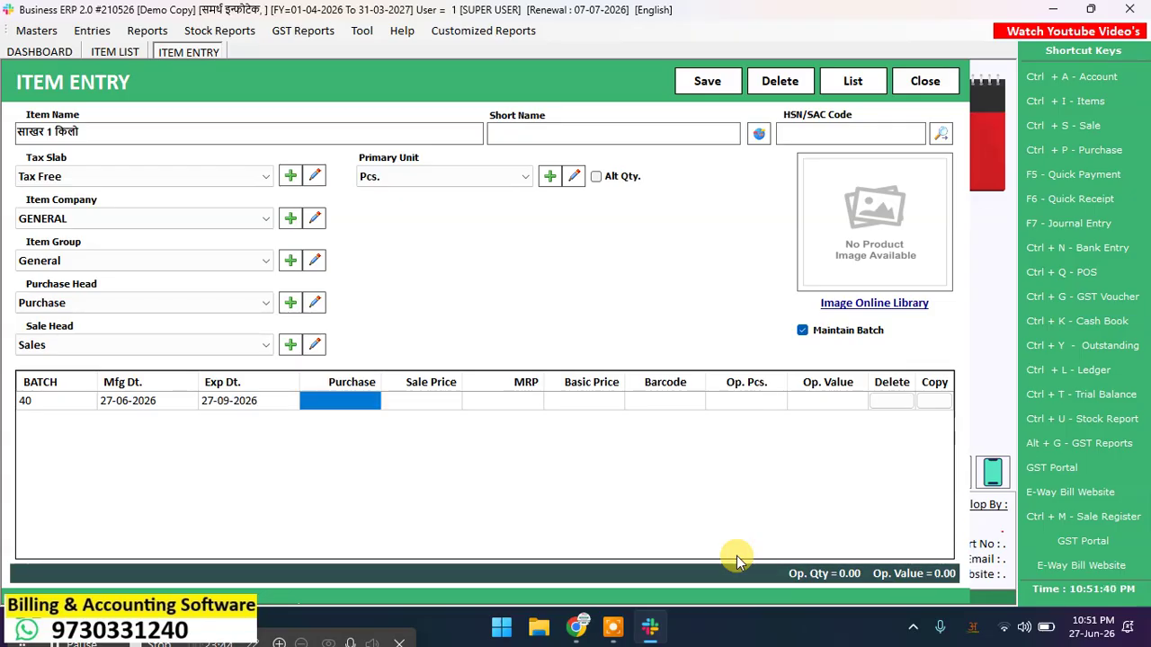
Step: Set the batch's purchase price 36, sale price 42 and MRP 43
{"action": "type", "text": "36"}
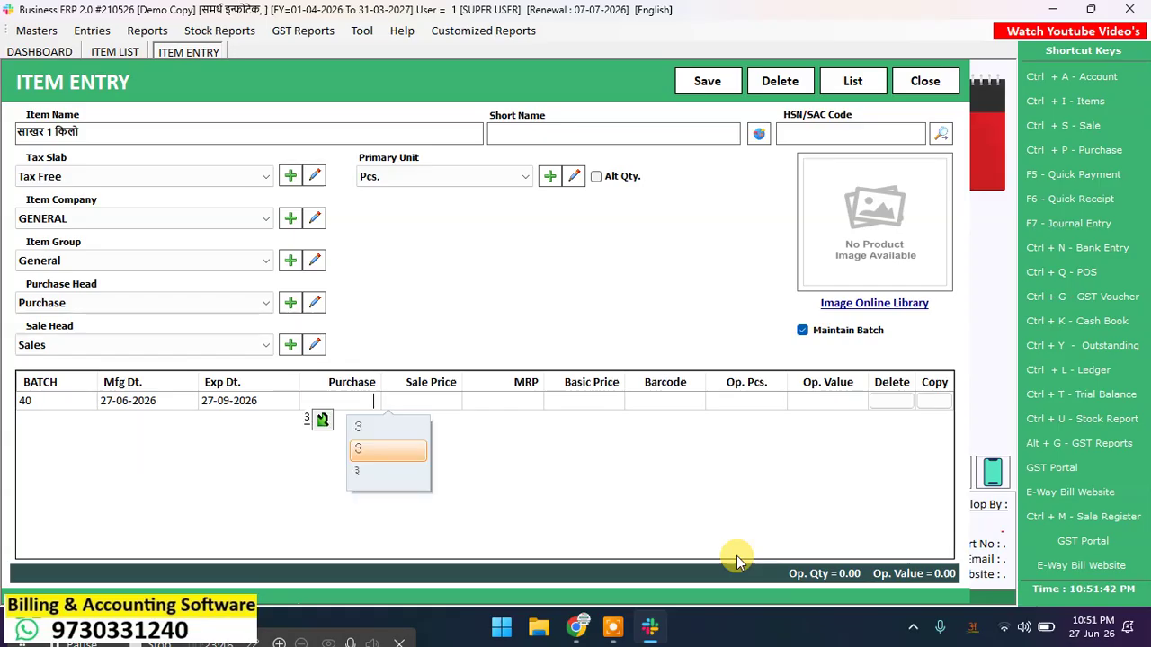
{"action": "key", "text": "Return"}
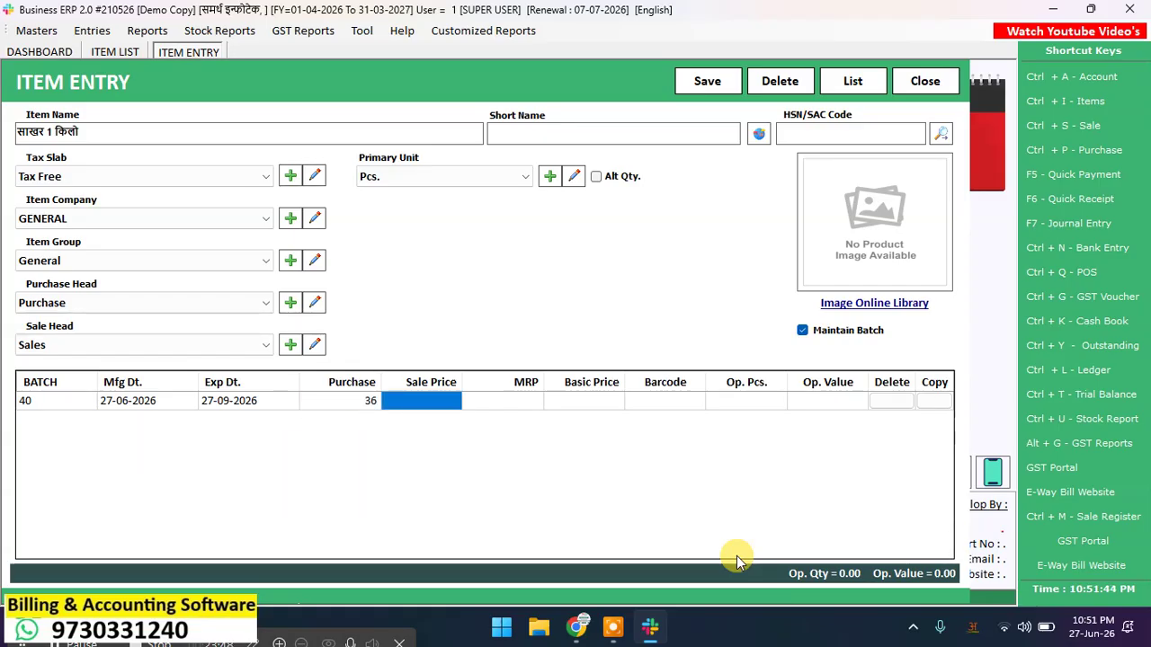
{"action": "type", "text": "4"}
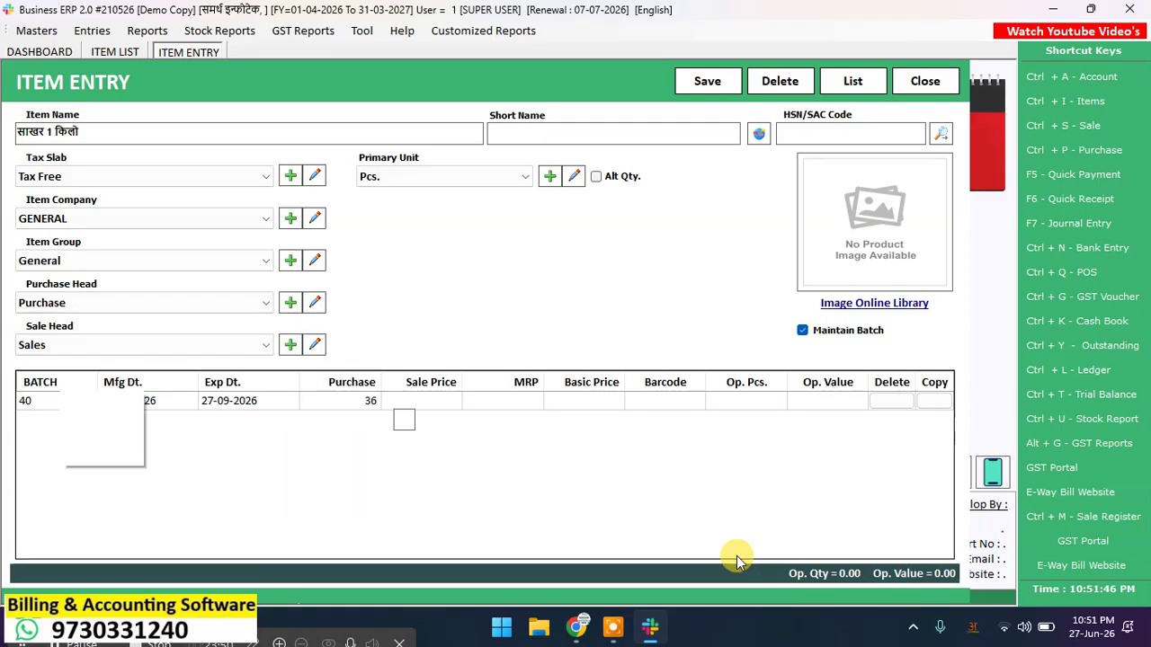
{"action": "type", "text": "2"}
{"action": "key", "text": "Return"}
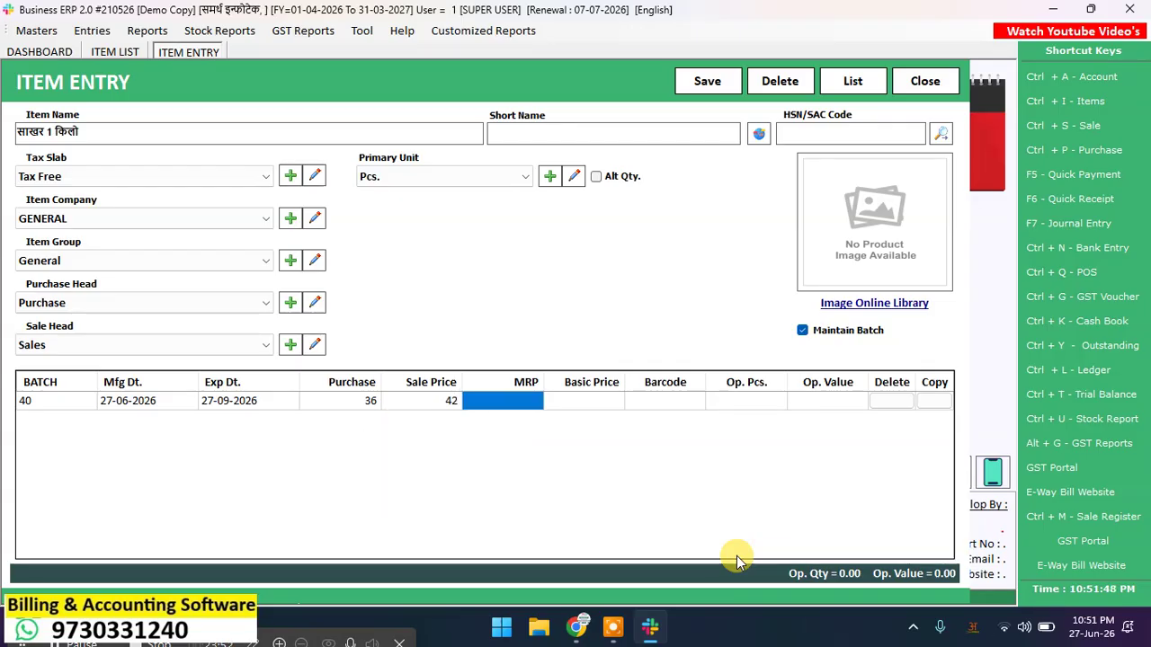
{"action": "type", "text": "43"}
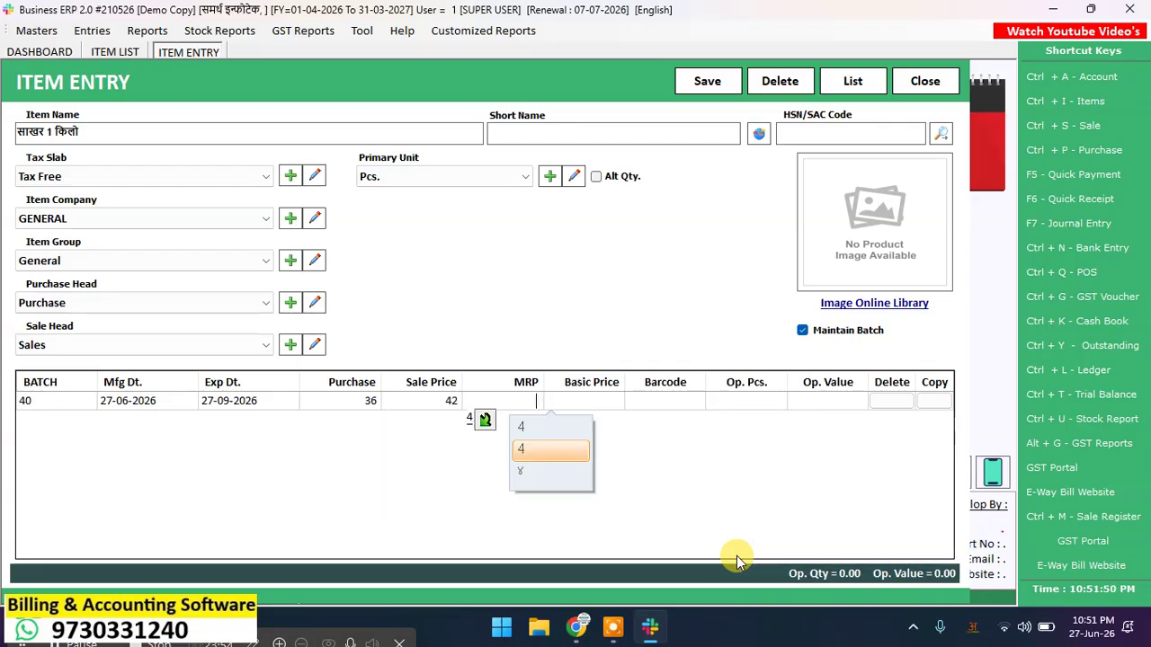
{"action": "key", "text": "Return"}
{"action": "key", "text": "Return"}
{"action": "key", "text": "Return"}
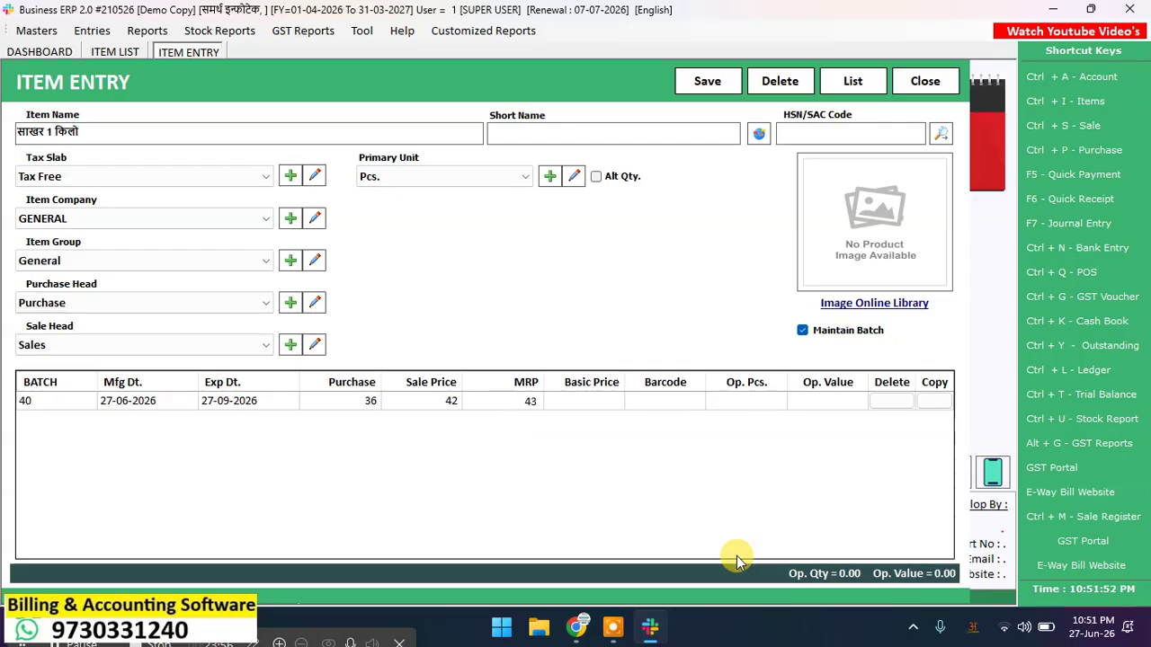
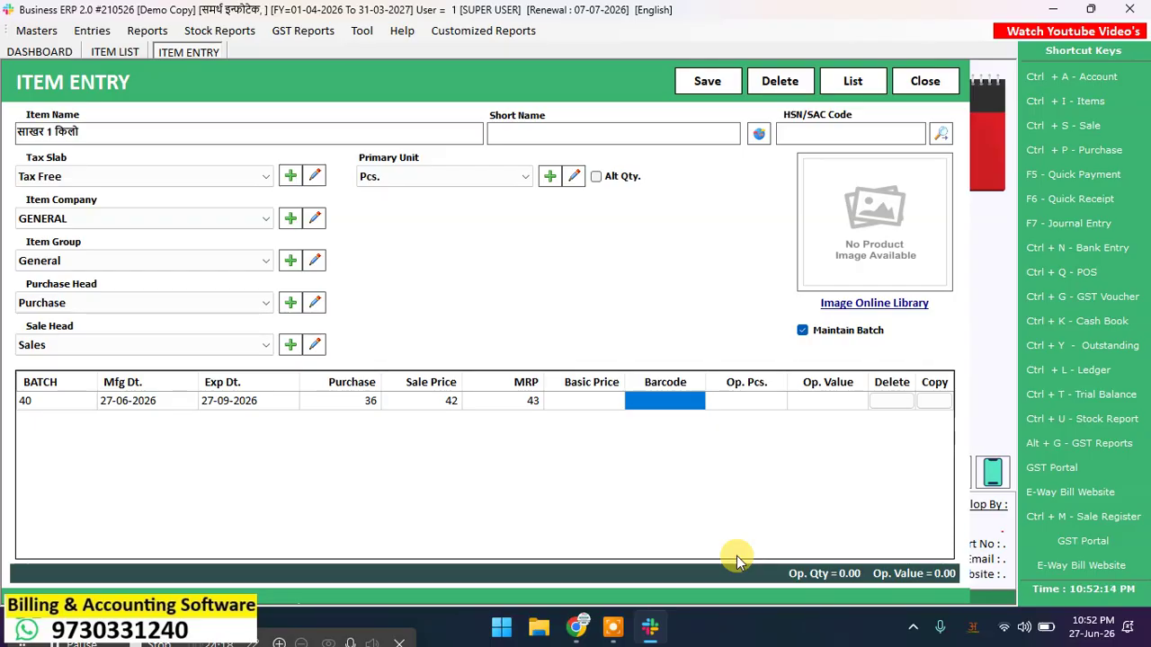
Step: Enter an opening stock of 200 pieces for batch 40 and look up a product picture online
{"action": "key", "text": "Return"}
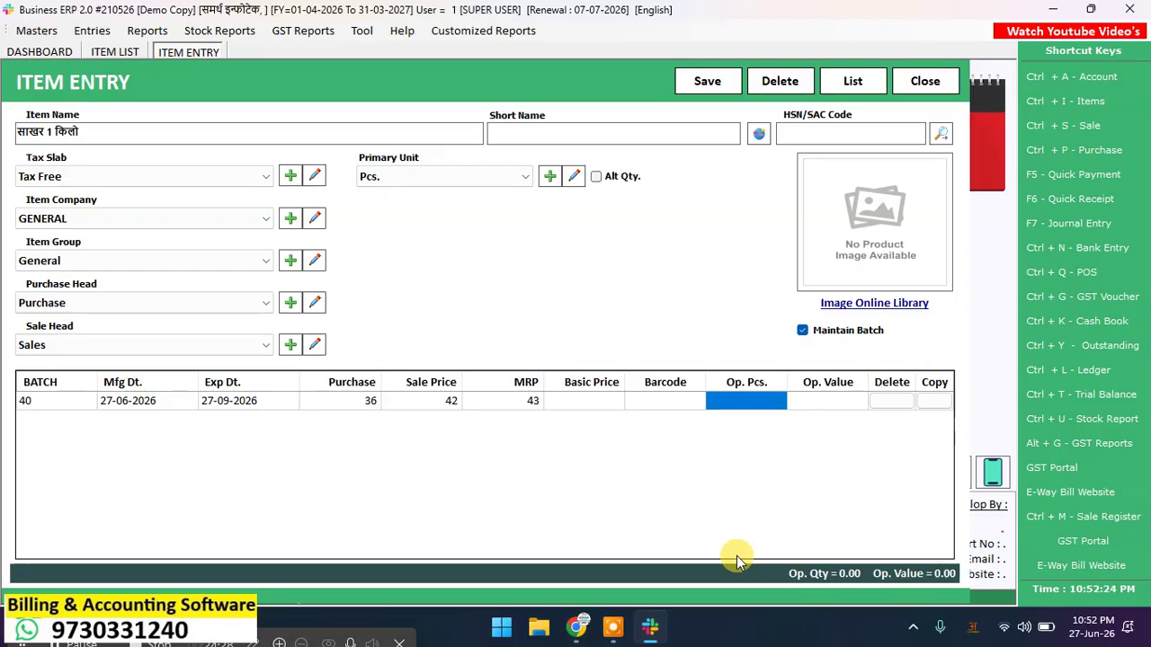
{"action": "type", "text": "200"}
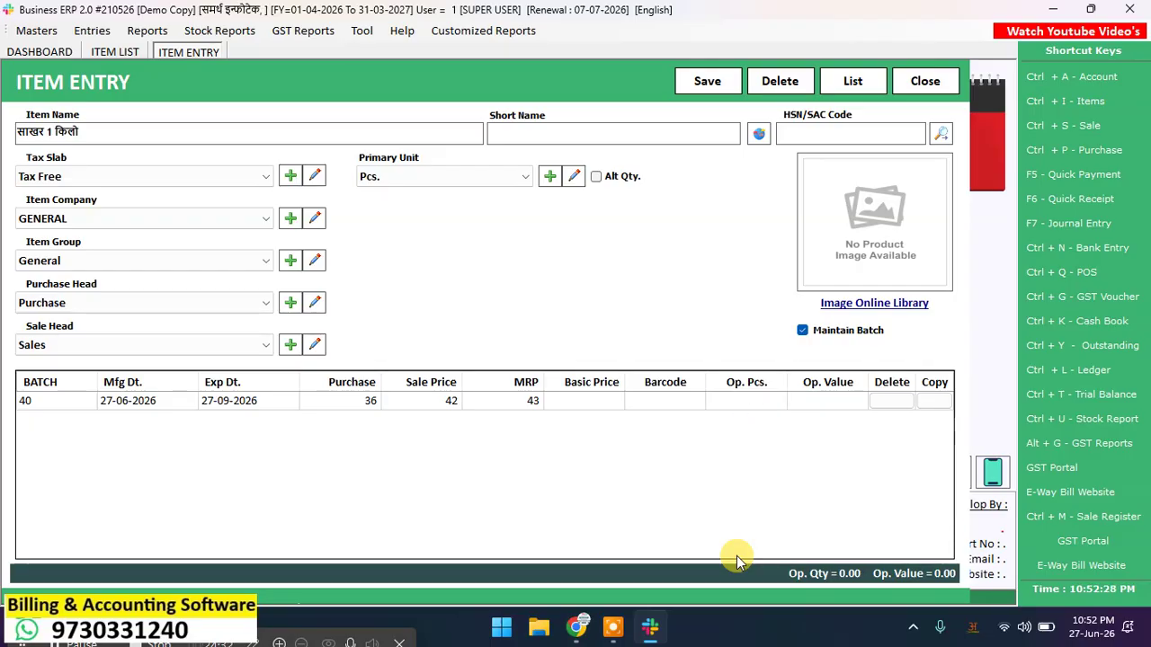
{"action": "key", "text": "Return"}
{"action": "key", "text": "Return"}
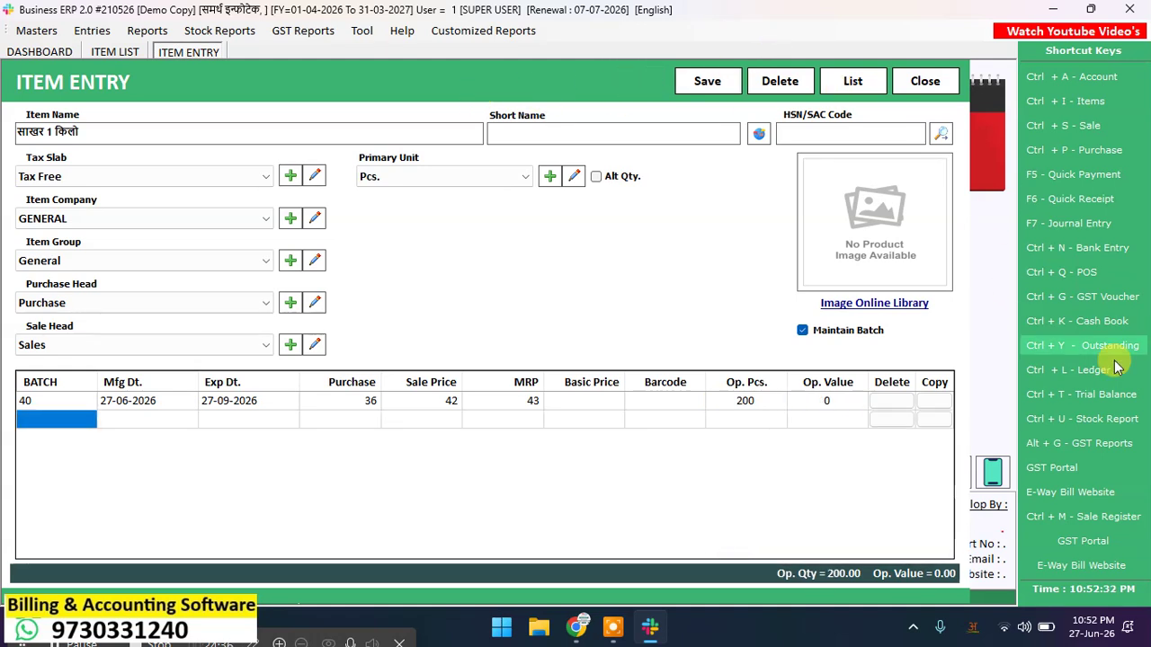
{"action": "left_click", "coordinate": [881, 302]}
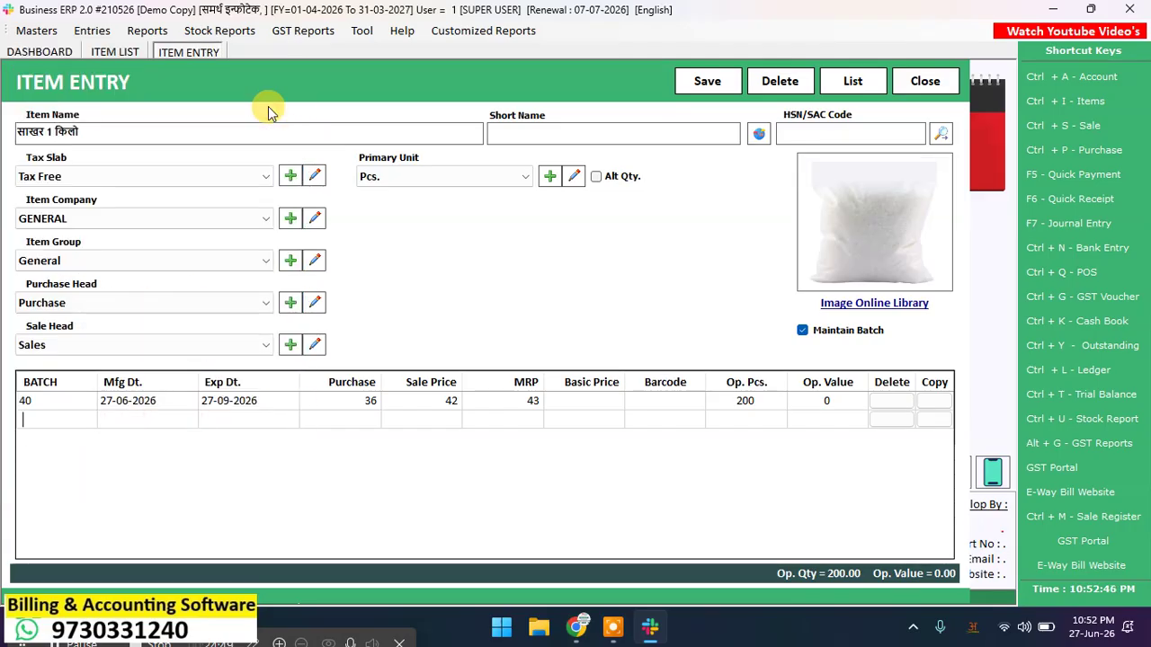
Step: Search the online image library and choose the Dhampur Green Breakfast Sugar pack
{"action": "left_click", "coordinate": [879, 303]}
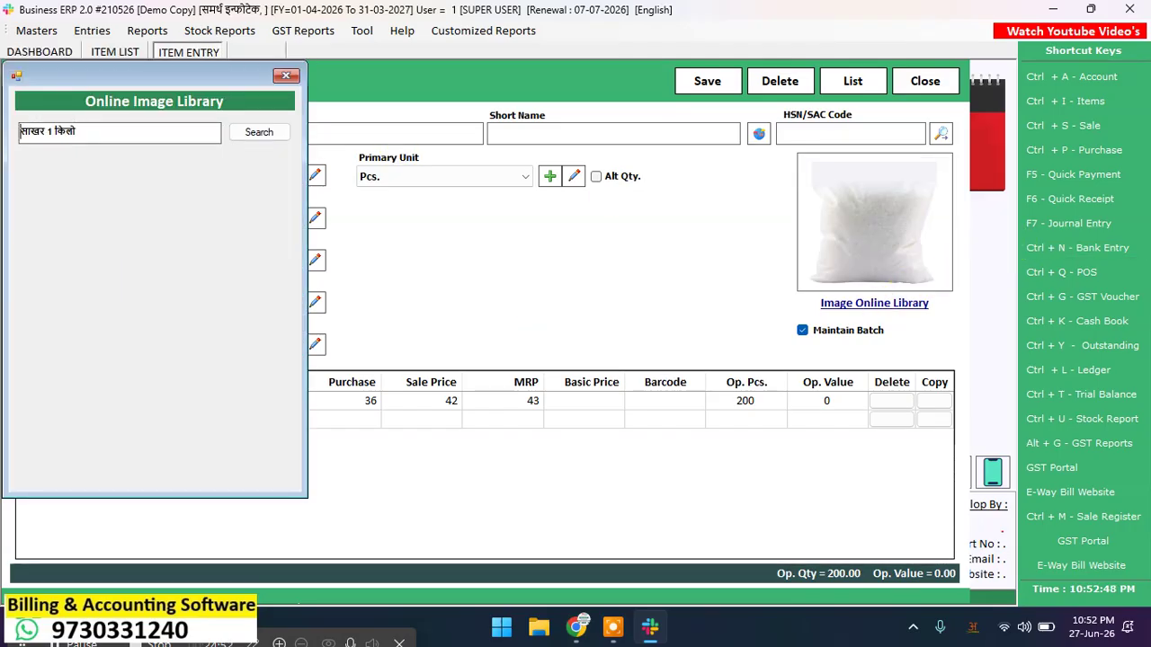
{"action": "left_click", "coordinate": [254, 132]}
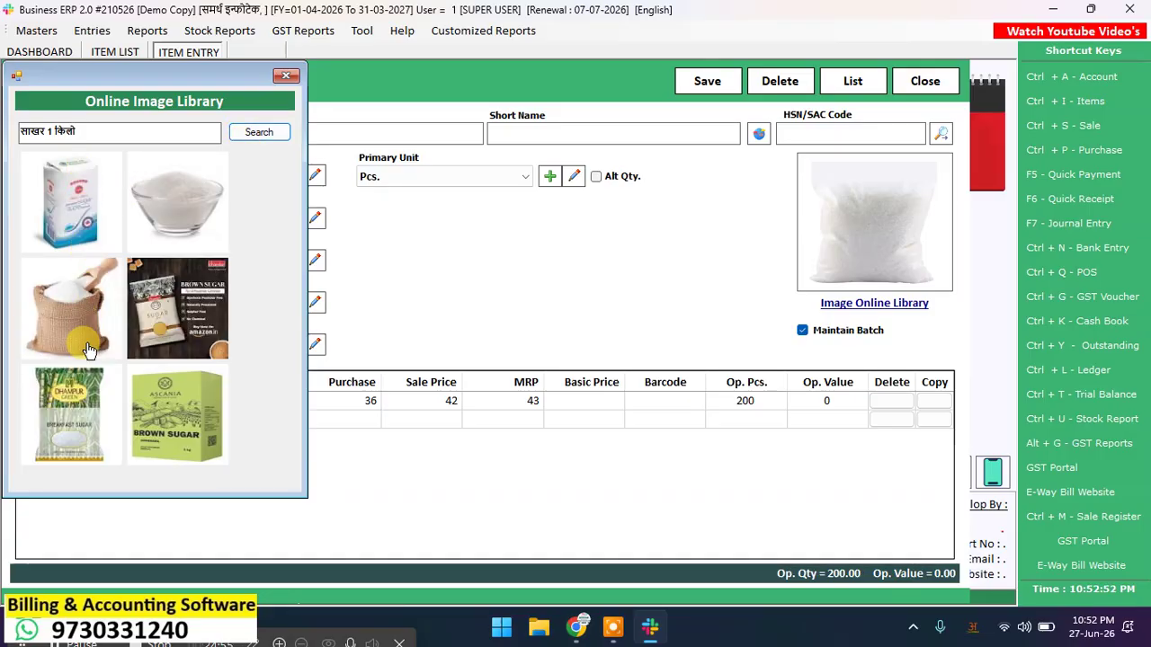
{"action": "double_click", "coordinate": [74, 409]}
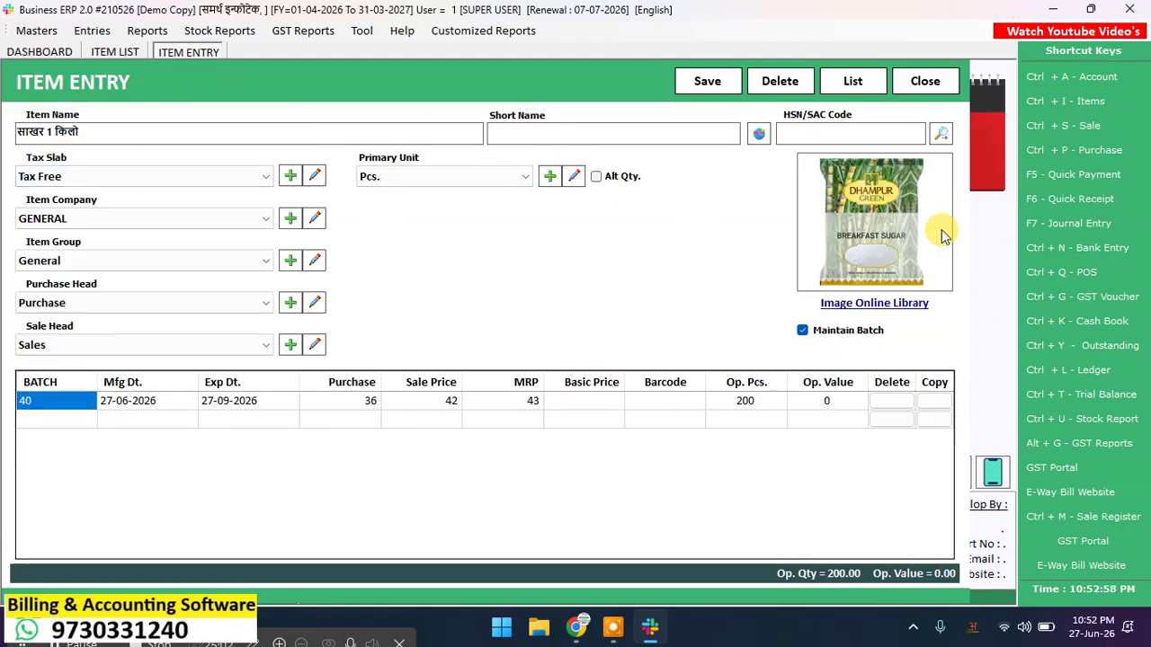
Step: Save the साखर 1 किलो item and close the entry form
{"action": "left_click", "coordinate": [699, 85]}
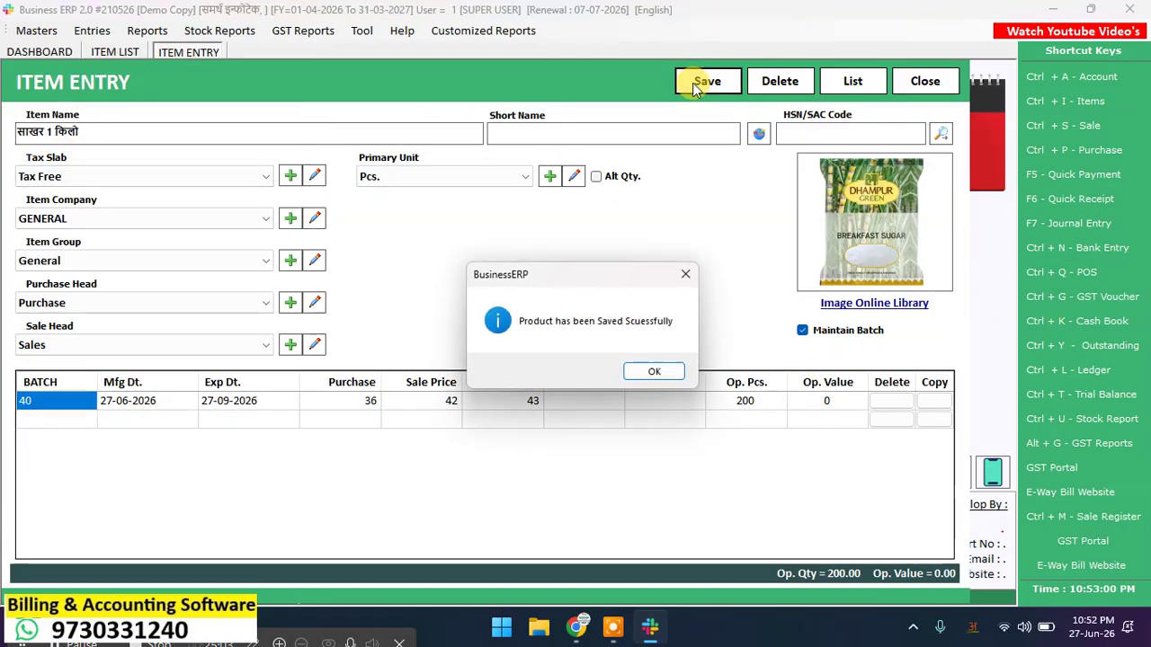
{"action": "left_click", "coordinate": [655, 375]}
{"action": "left_click", "coordinate": [929, 82]}
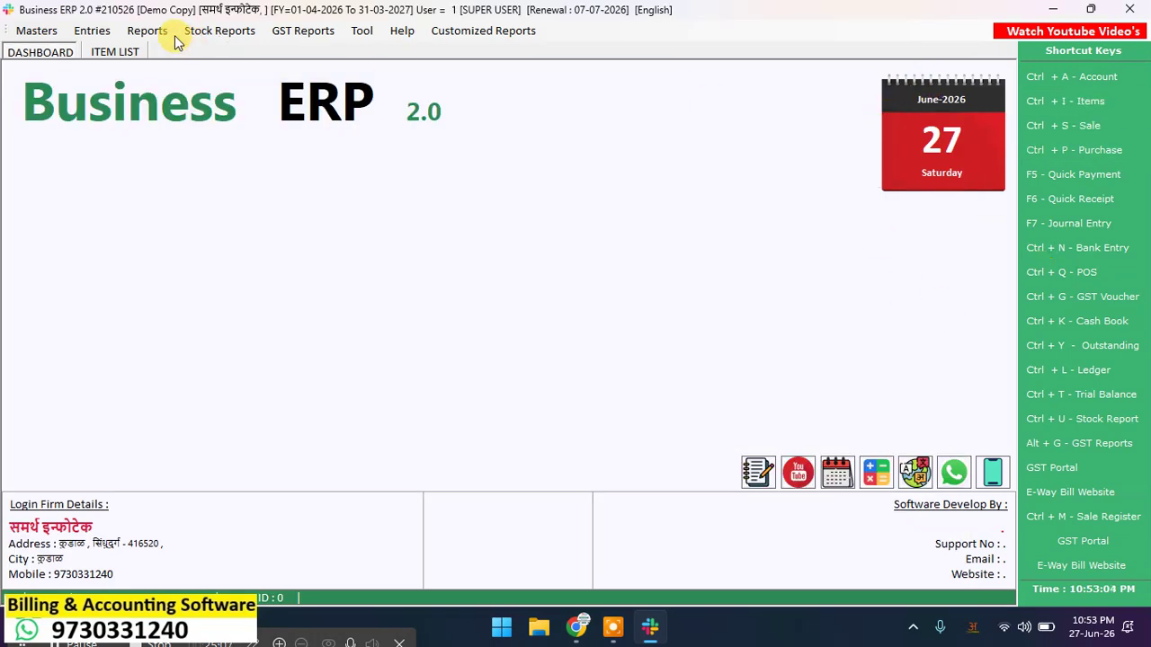
Step: Load the item list and review the sugar item's details and picture
{"action": "left_click", "coordinate": [117, 51]}
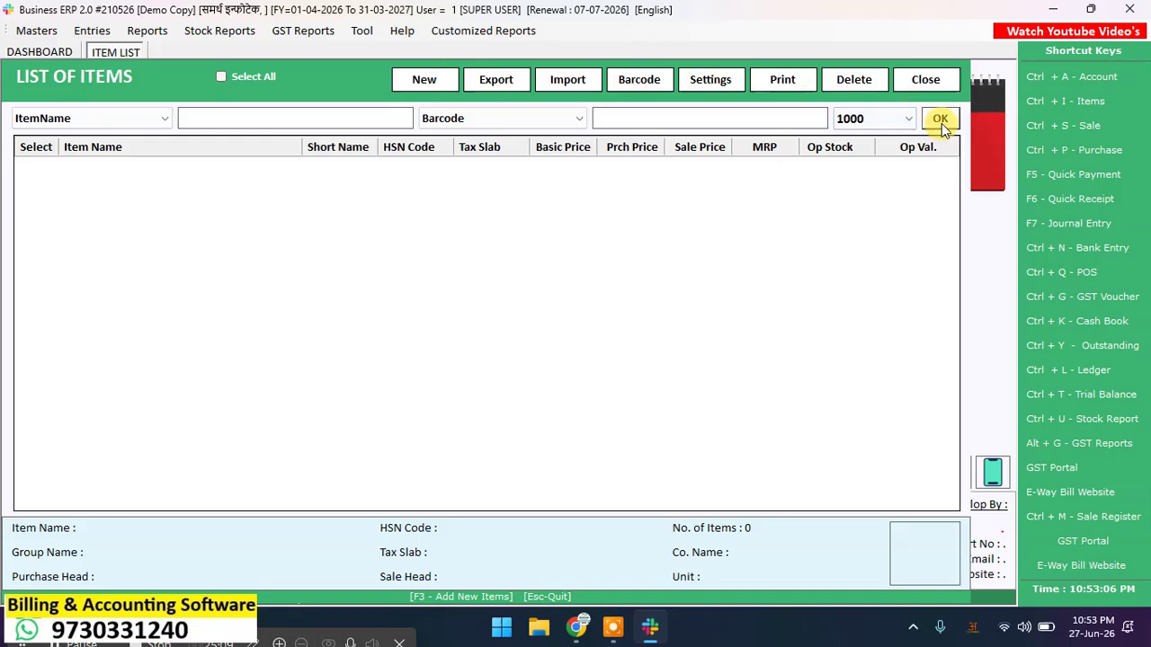
{"action": "left_click", "coordinate": [941, 120]}
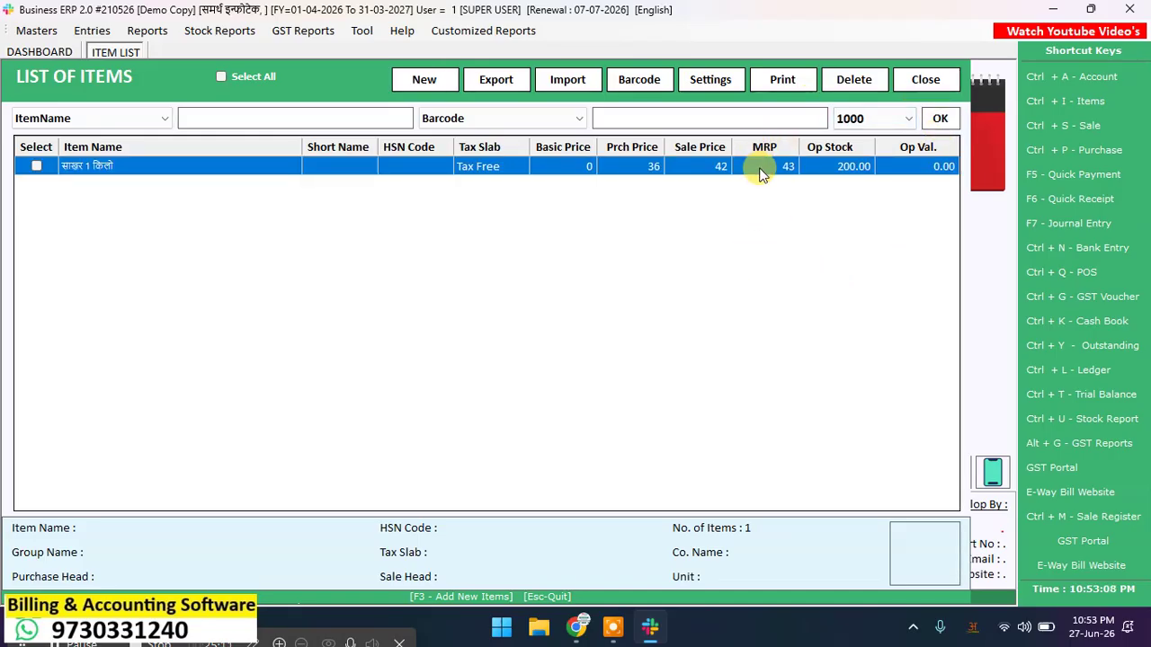
{"action": "left_click", "coordinate": [941, 119]}
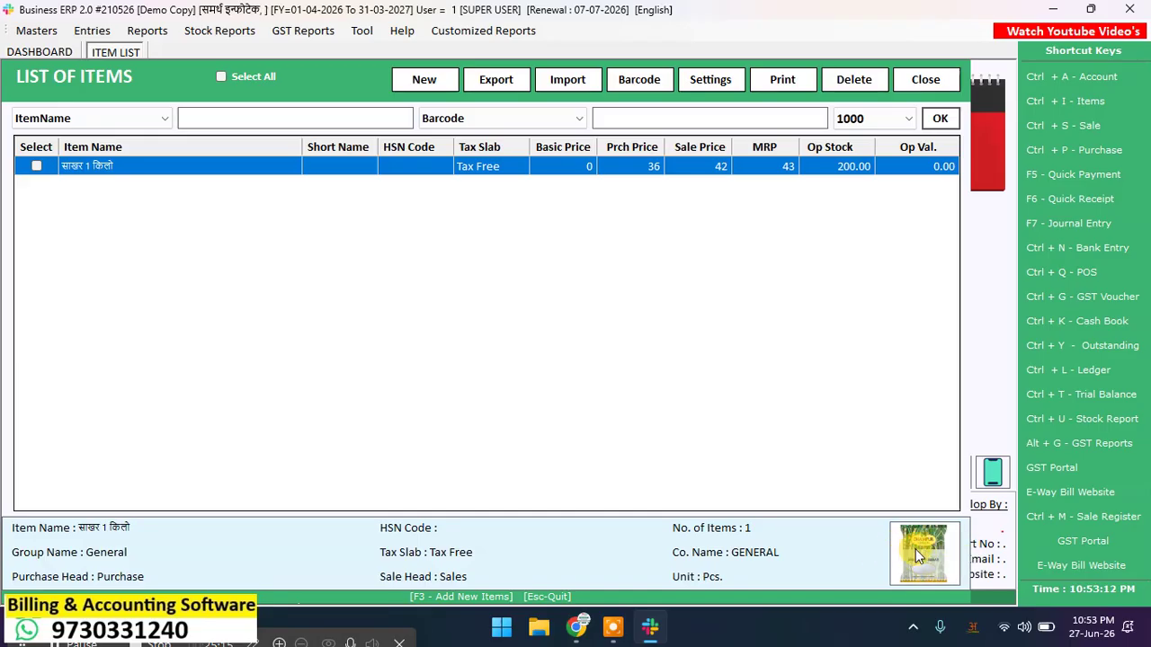
{"action": "left_click", "coordinate": [445, 81]}
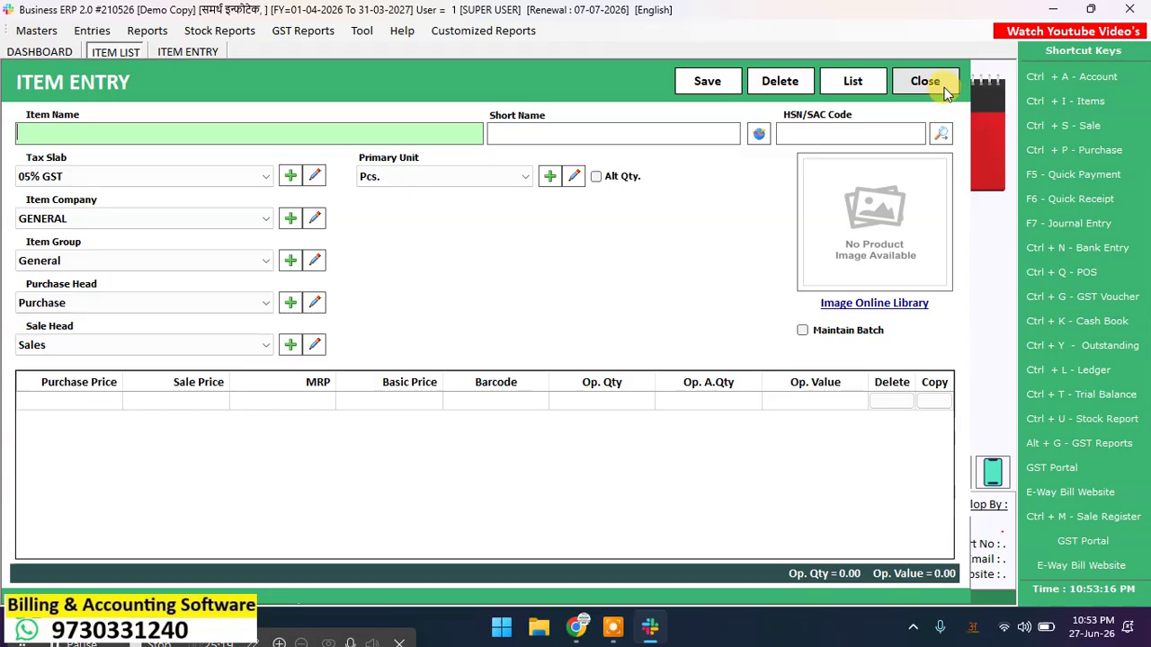
{"action": "left_click", "coordinate": [930, 81]}
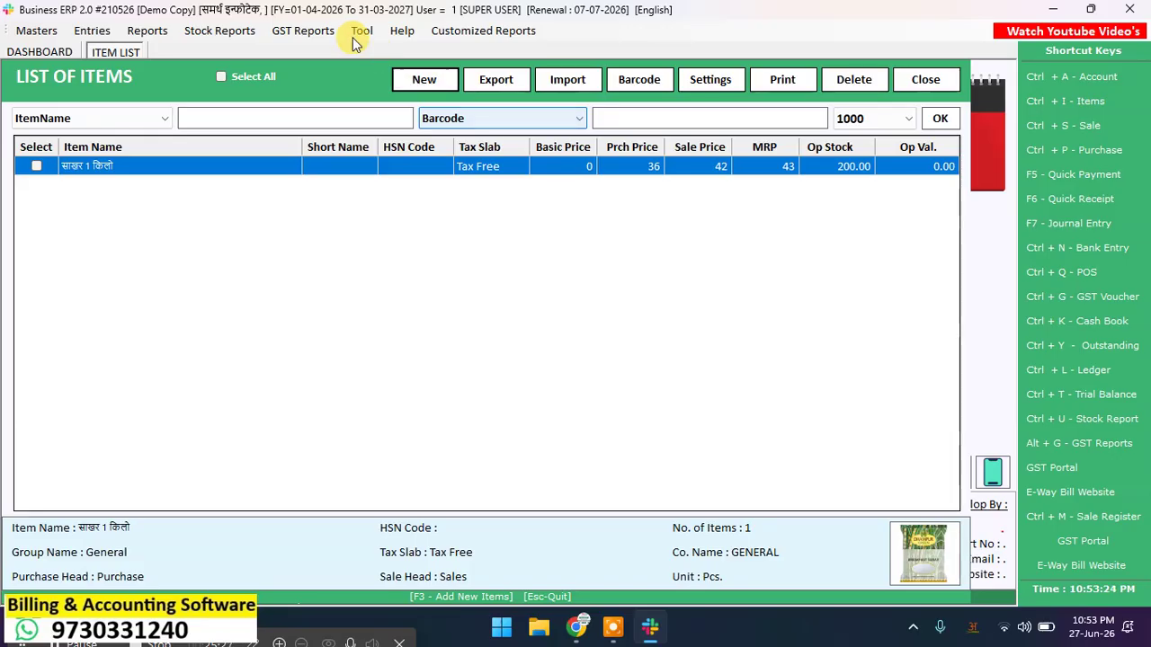
Step: Start a new item named हिरवे वाटणे 1 किलो
{"action": "left_click", "coordinate": [425, 80]}
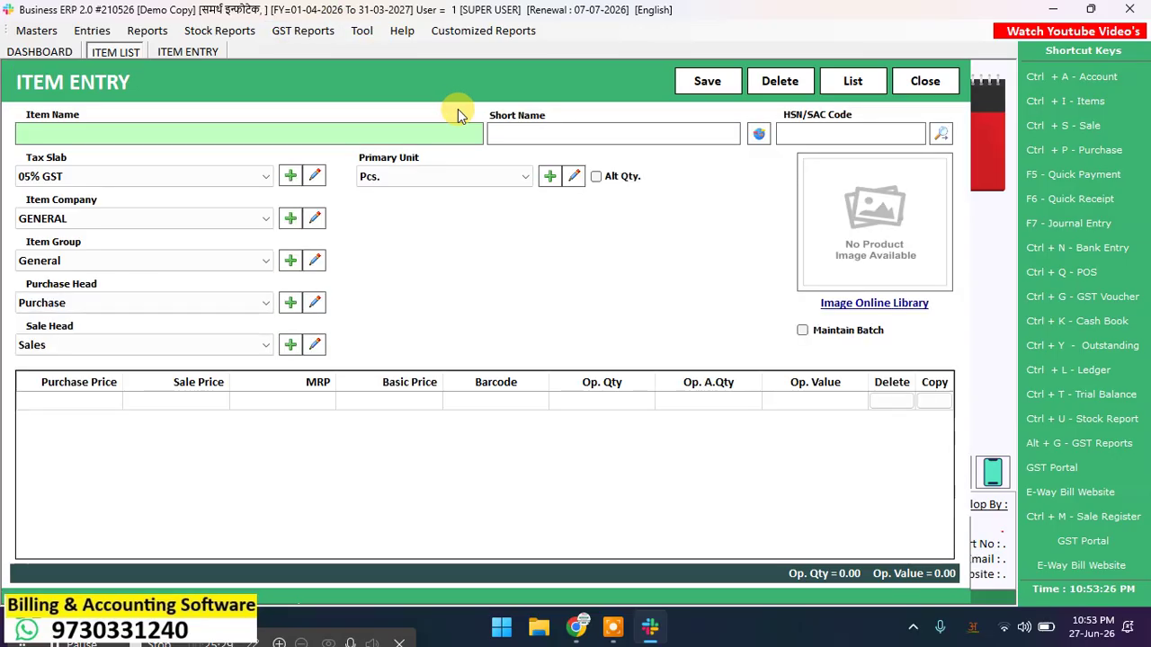
{"action": "type", "text": "hirave"}
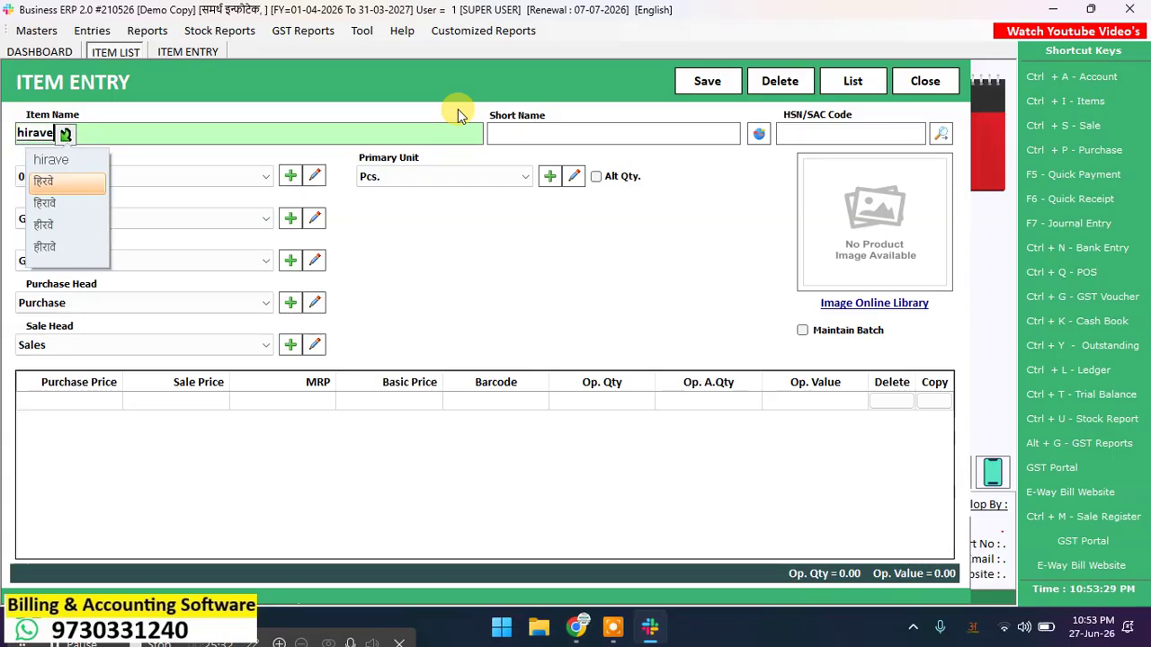
{"action": "key", "text": "space"}
{"action": "type", "text": "vatane"}
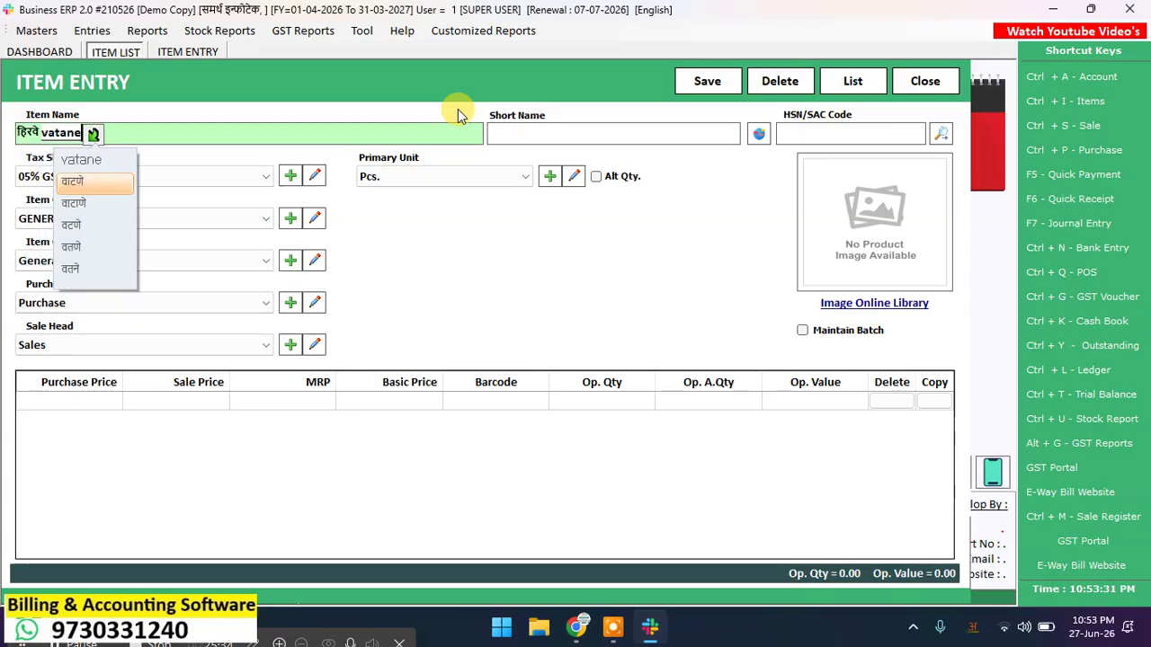
{"action": "key", "text": "space"}
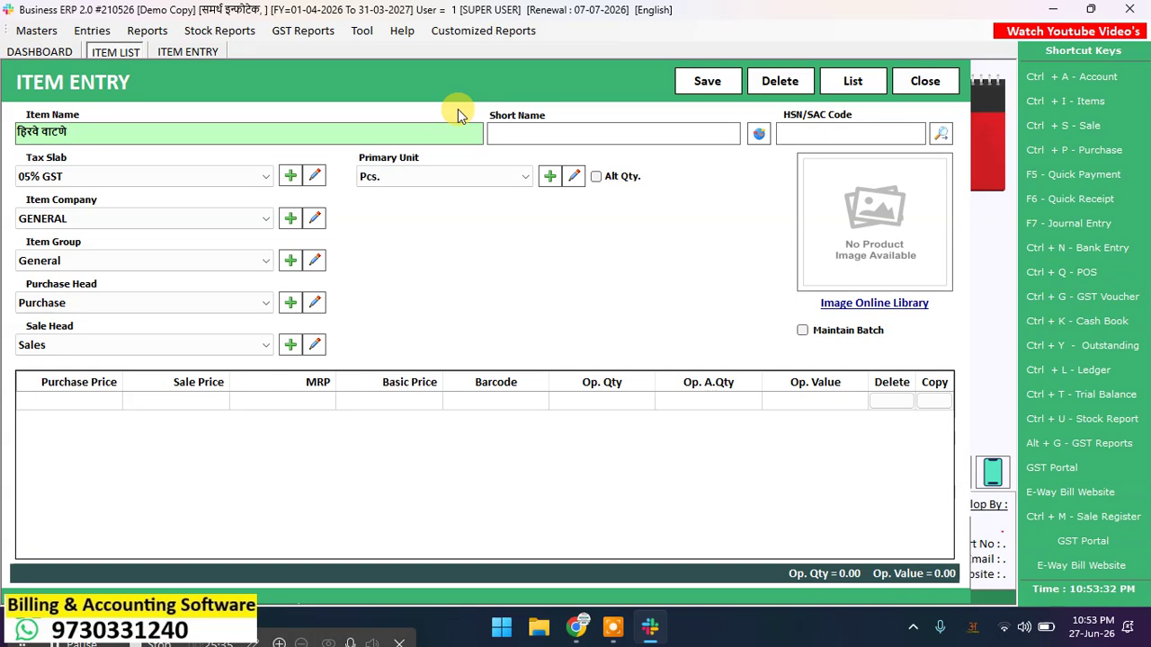
{"action": "type", "text": "1 kil"}
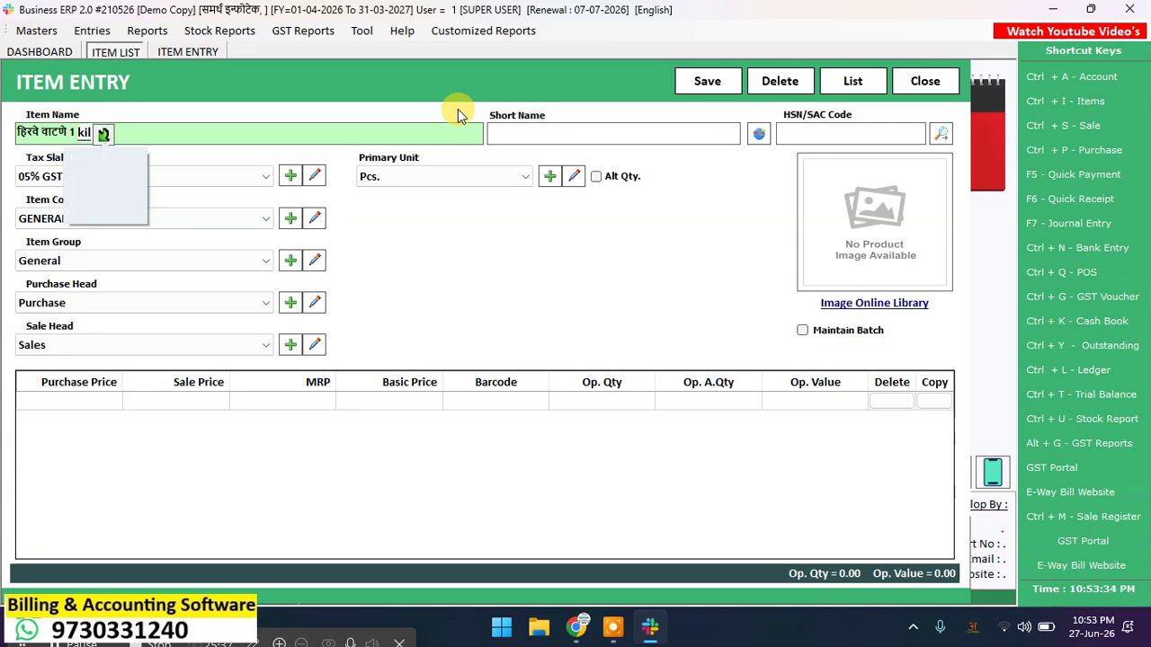
{"action": "type", "text": "o"}
{"action": "key", "text": "space"}
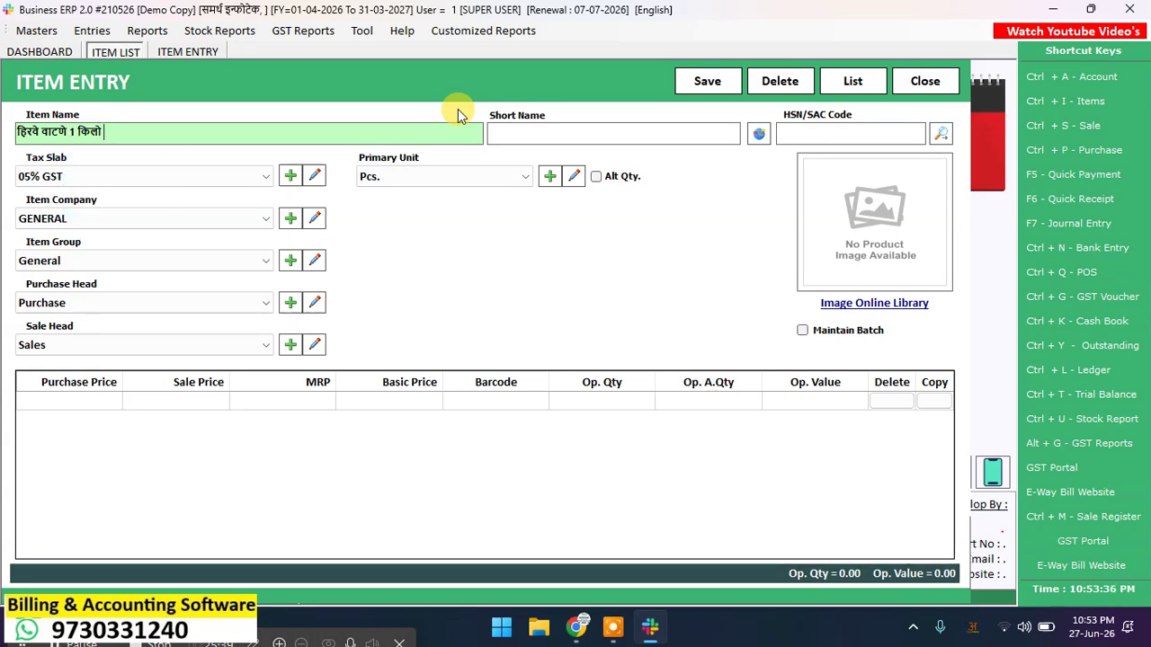
{"action": "key", "text": "Return"}
Step: Keep the 05% GST tax slab, enable Maintain Batch, and begin the first batch row
{"action": "key", "text": "Return"}
{"action": "key", "text": "Return"}
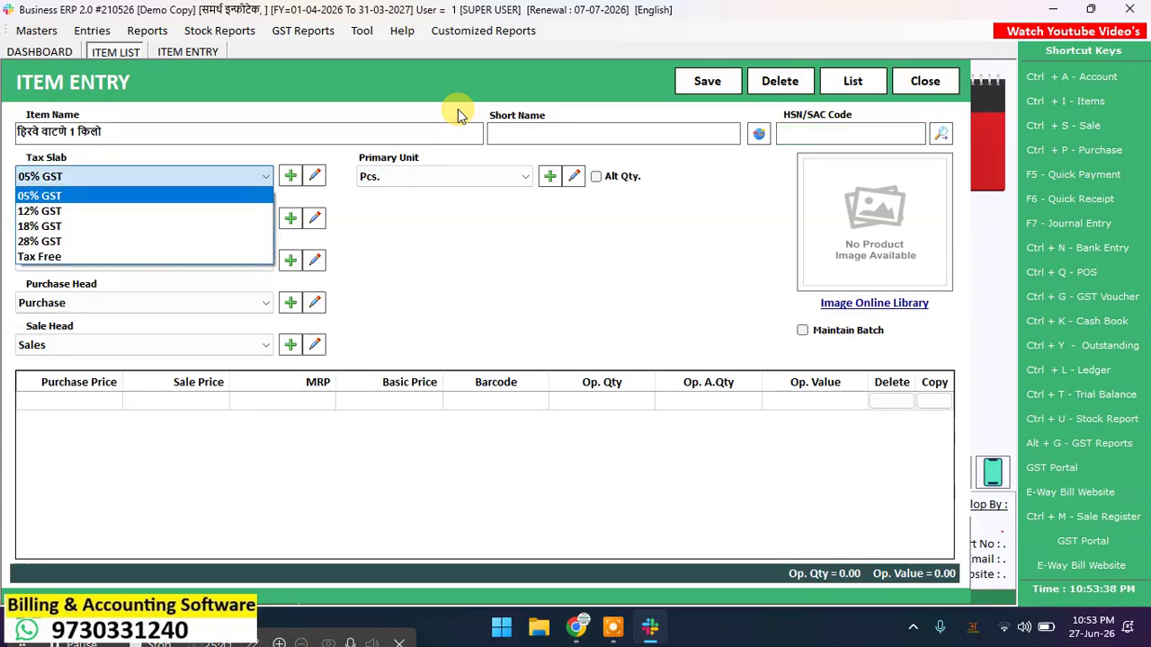
{"action": "key", "text": "Return"}
{"action": "key", "text": "Return"}
{"action": "key", "text": "Return"}
{"action": "key", "text": "Return"}
{"action": "key", "text": "Return"}
{"action": "key", "text": "Return"}
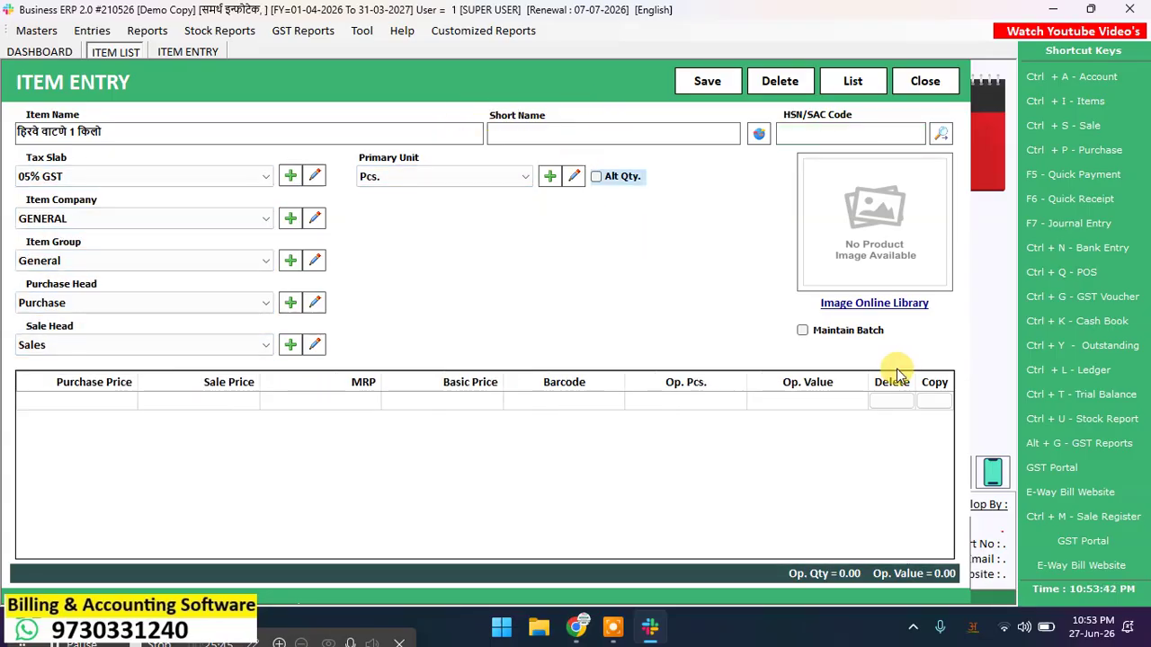
{"action": "left_click", "coordinate": [820, 330]}
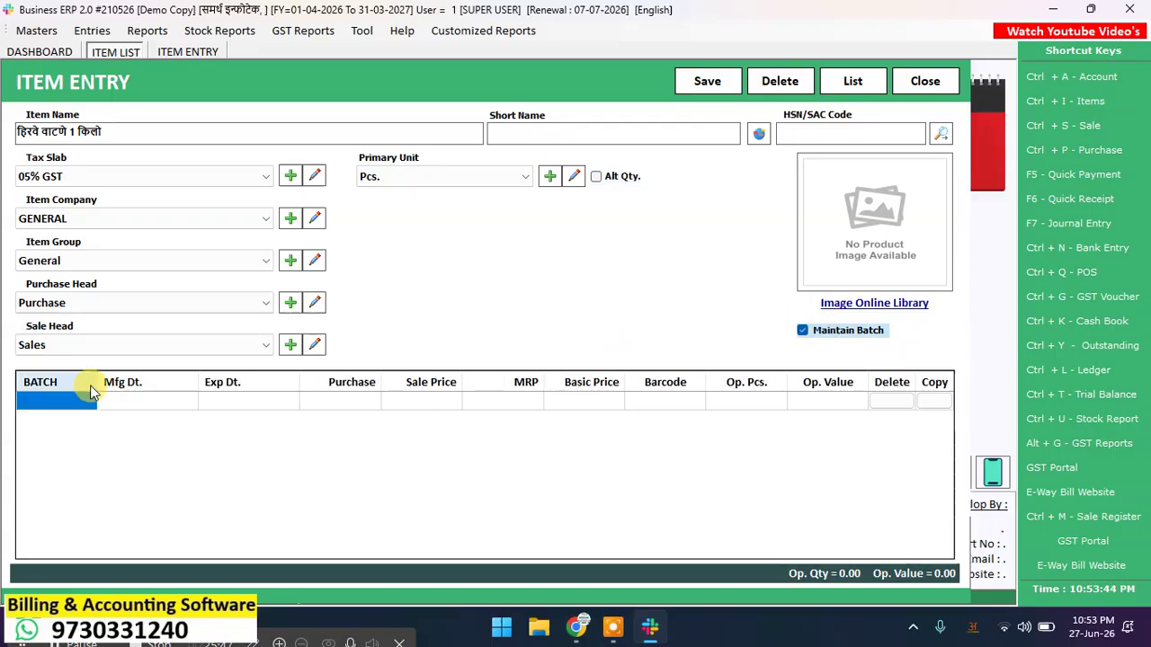
{"action": "left_click", "coordinate": [224, 404]}
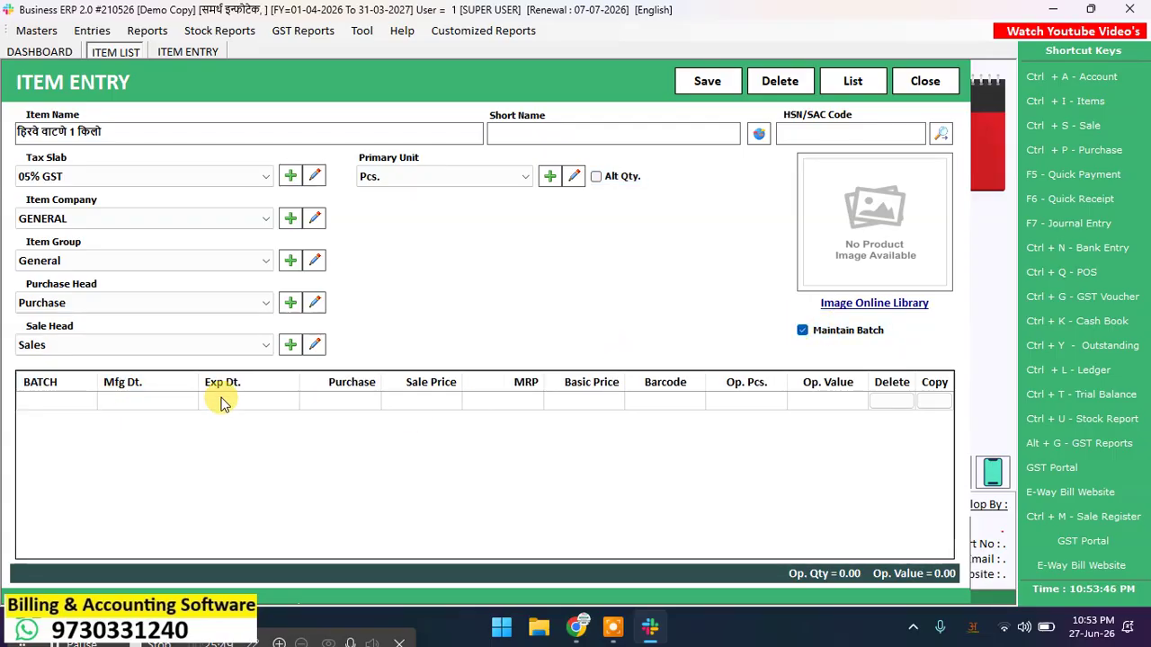
{"action": "left_click", "coordinate": [74, 398]}
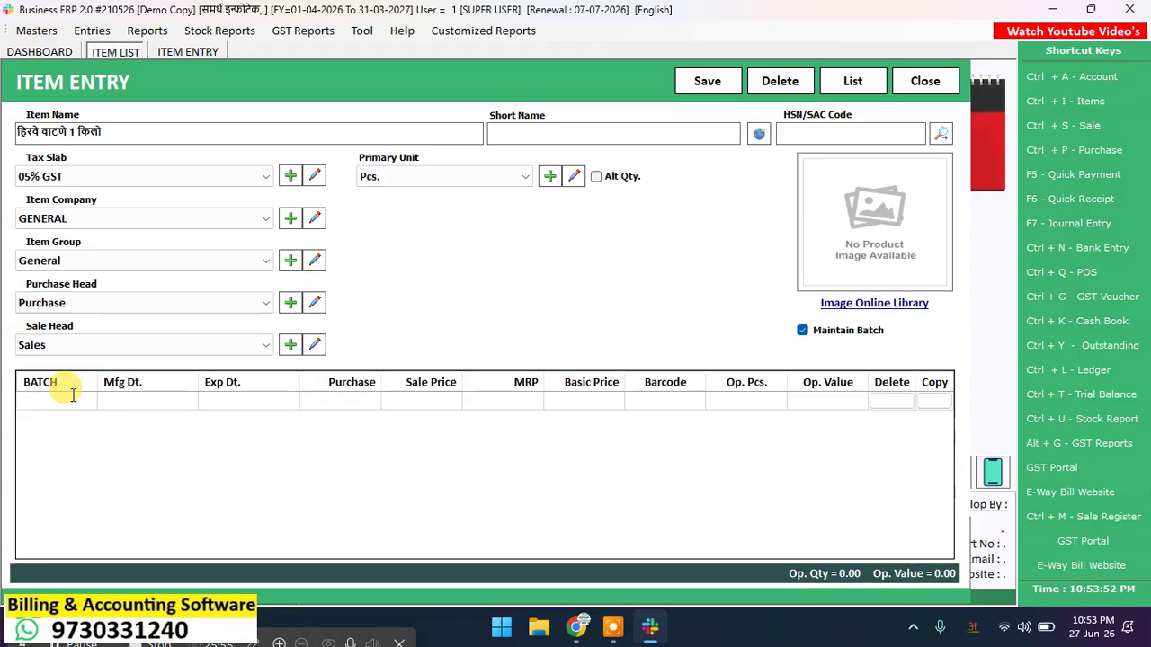
Step: Enter batch 85 with Mfg date 27-06-2026 and Exp date 27-09-2026
{"action": "type", "text": "85"}
{"action": "key", "text": "Return"}
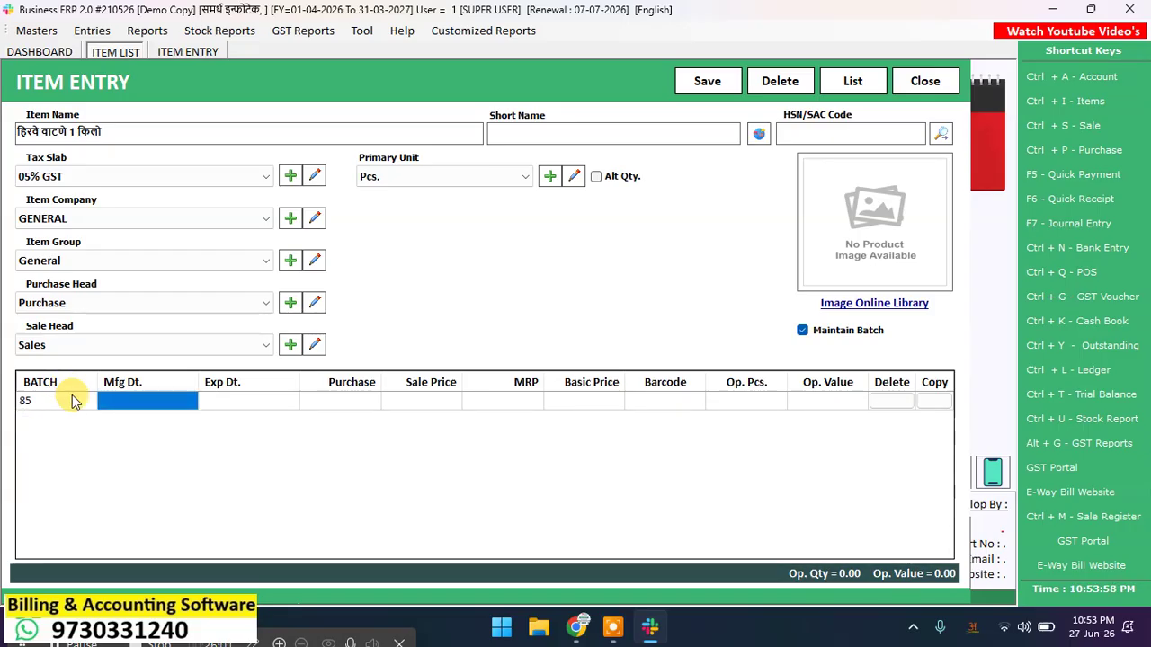
{"action": "type", "text": "27"}
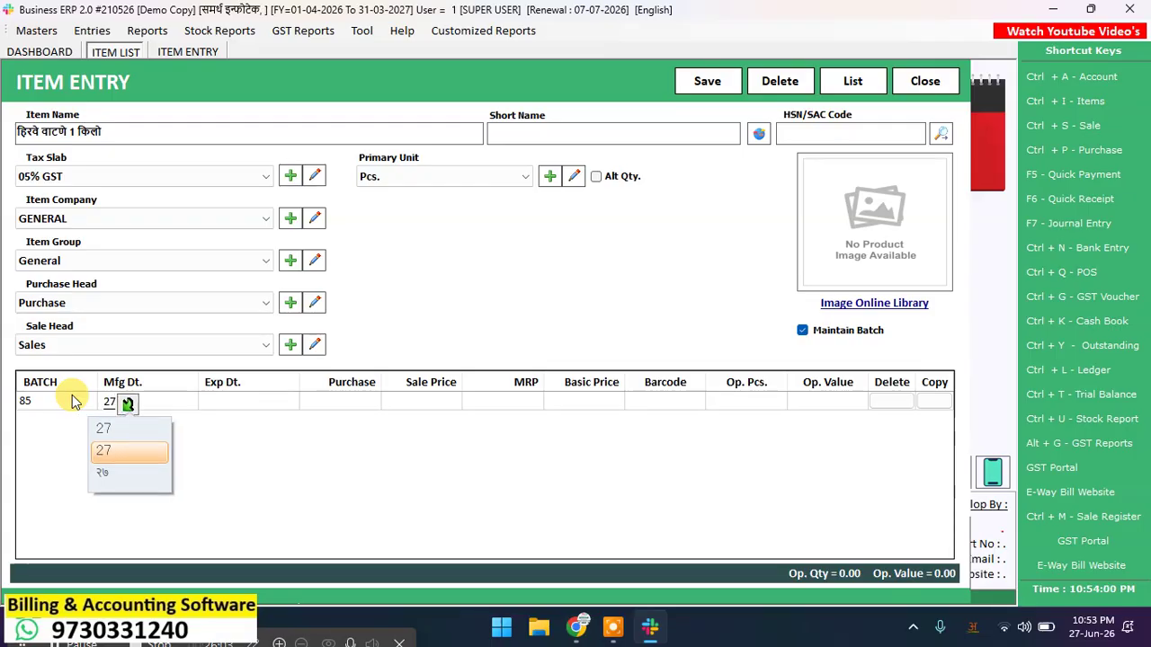
{"action": "type", "text": "-0"}
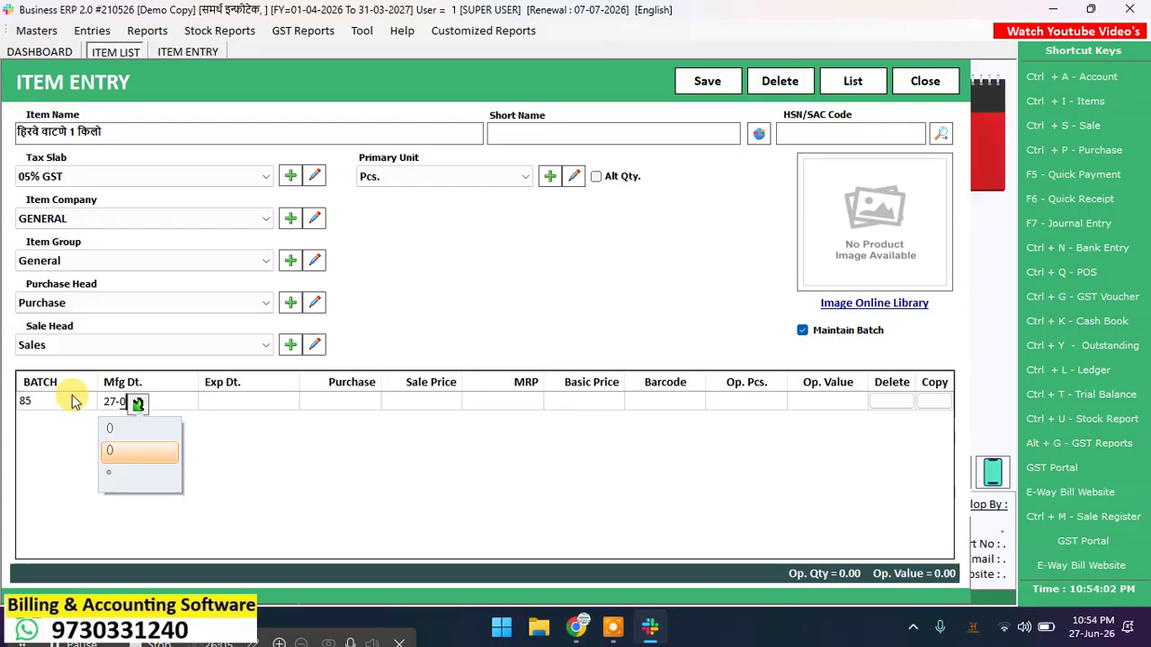
{"action": "type", "text": "6-2"}
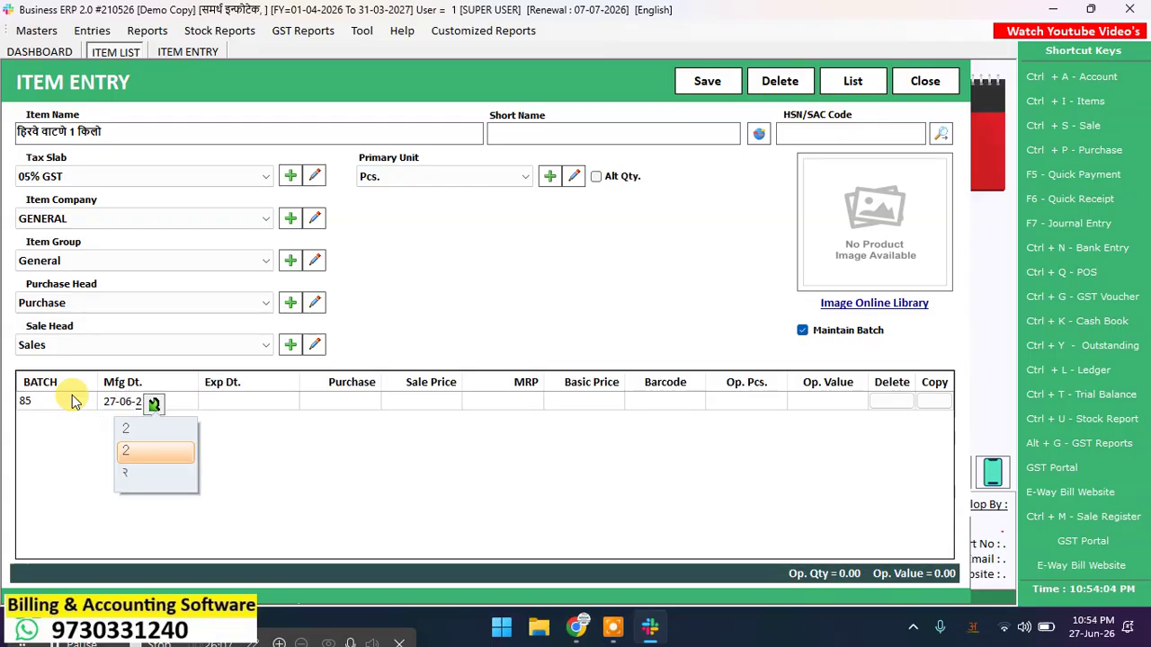
{"action": "type", "text": "026"}
{"action": "key", "text": "Return"}
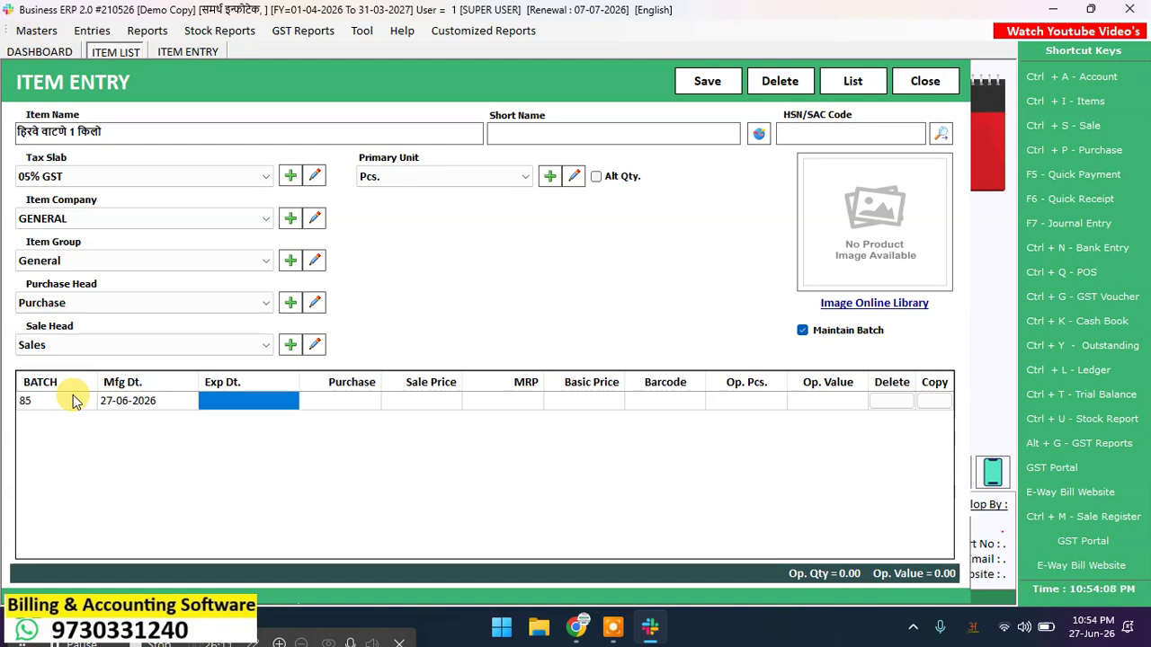
{"action": "type", "text": "27-"}
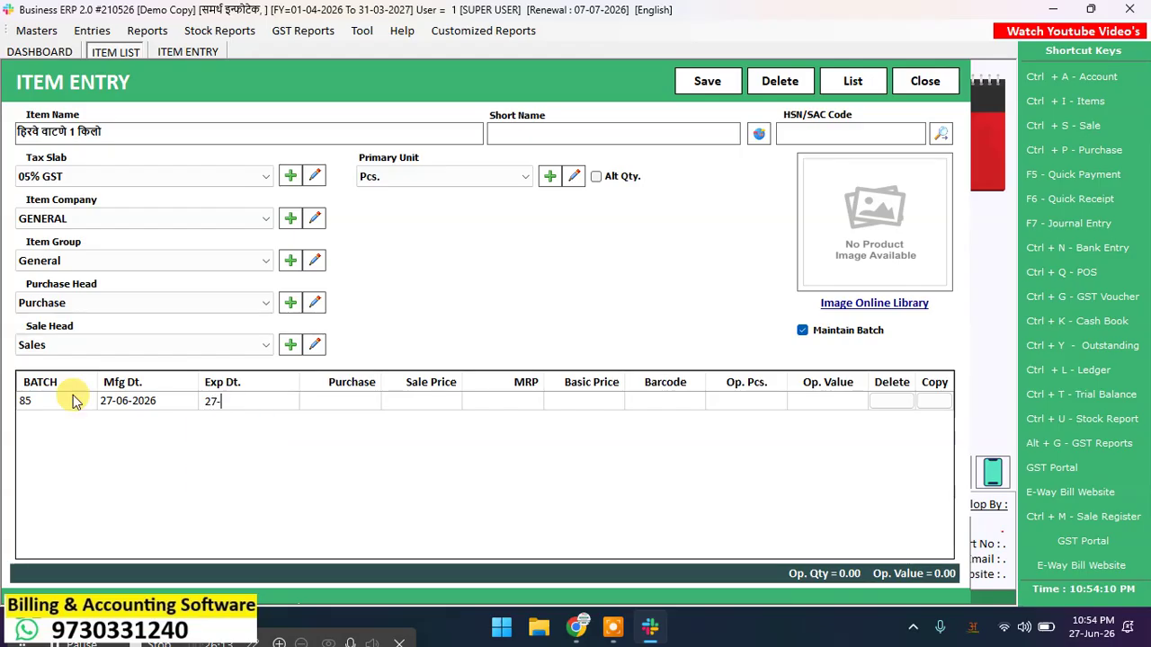
{"action": "type", "text": "09-2026"}
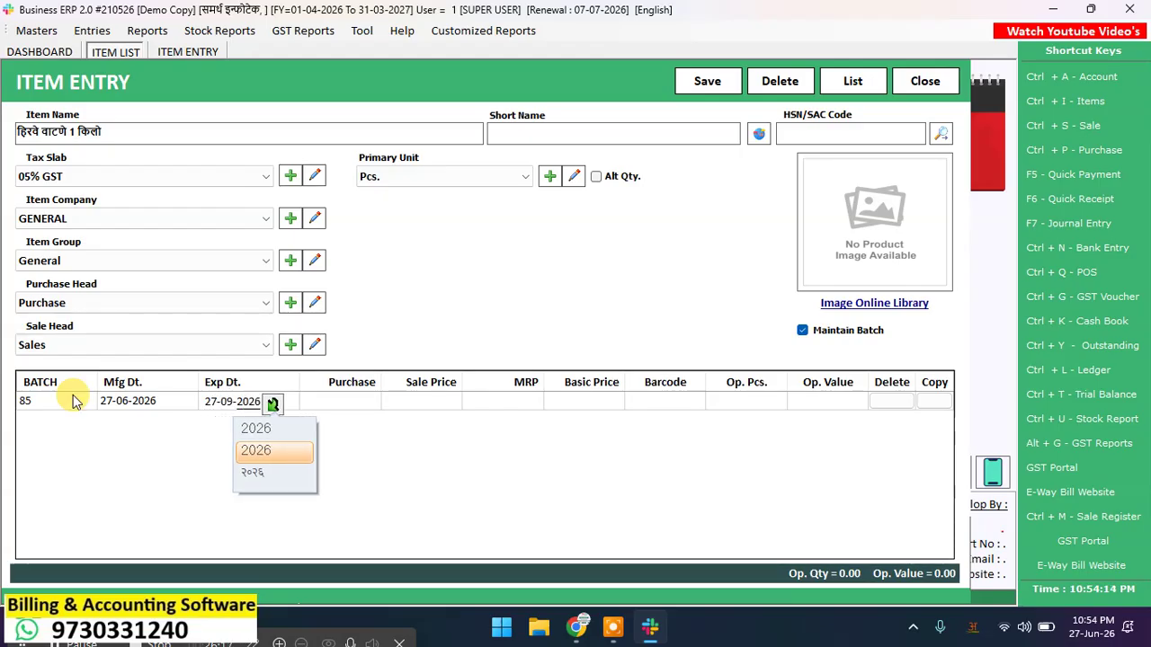
{"action": "key", "text": "Return"}
Step: Set purchase price 75, sale price 84, MRP 85 and opening stock 50 pieces
{"action": "key", "text": "Return"}
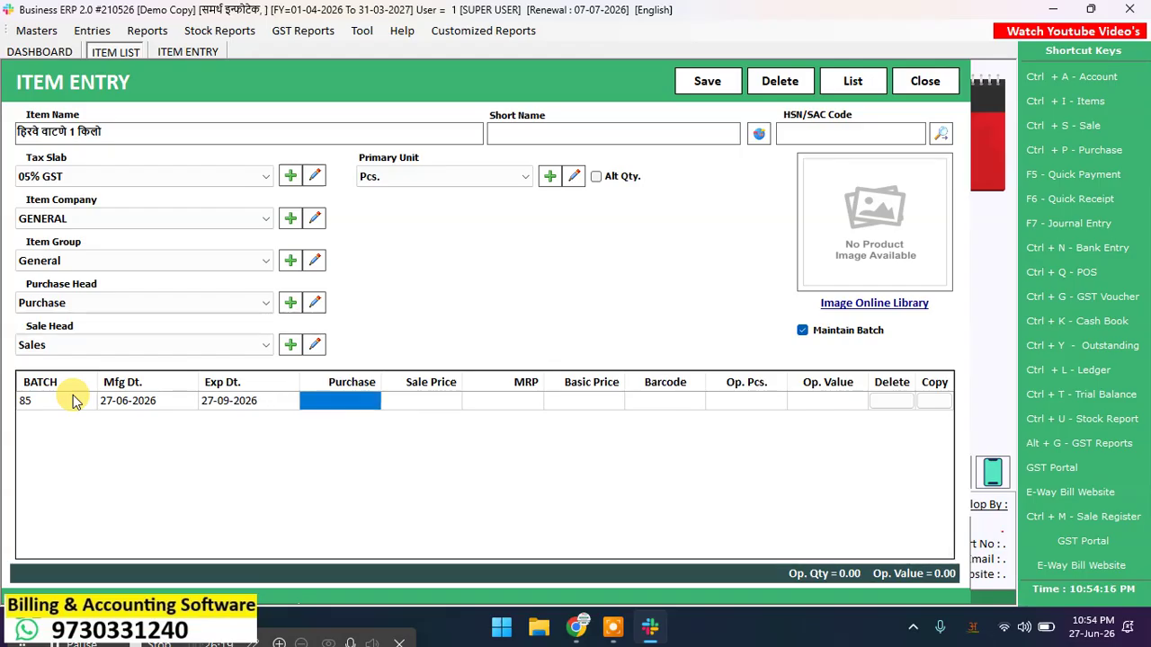
{"action": "type", "text": "75"}
{"action": "key", "text": "Return"}
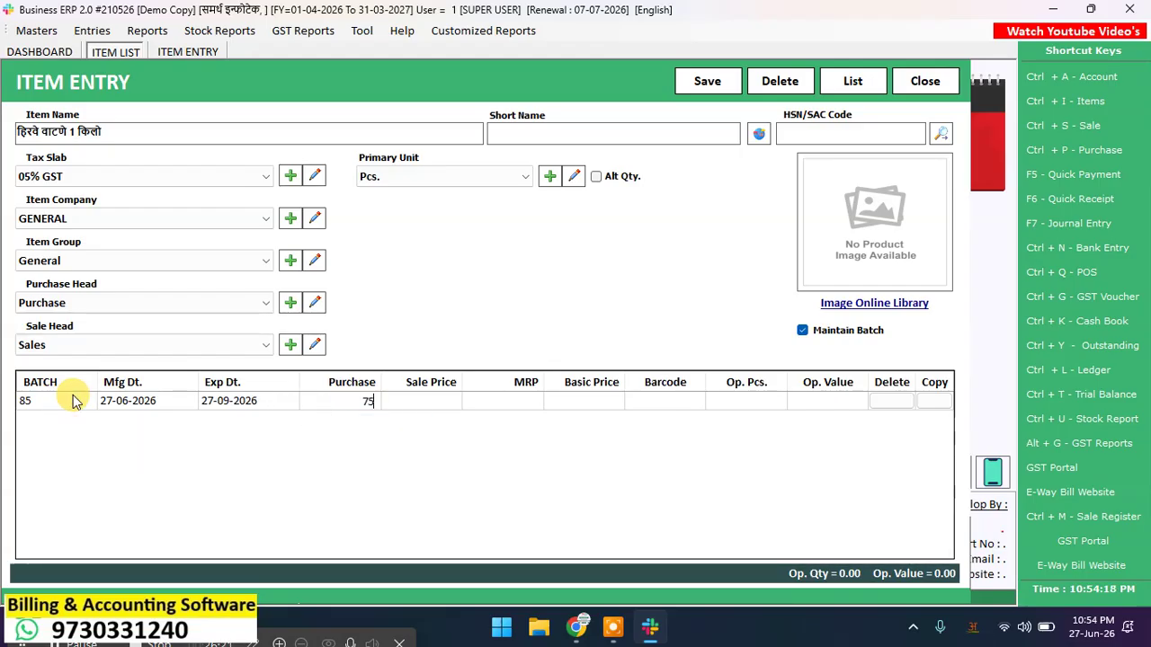
{"action": "key", "text": "Return"}
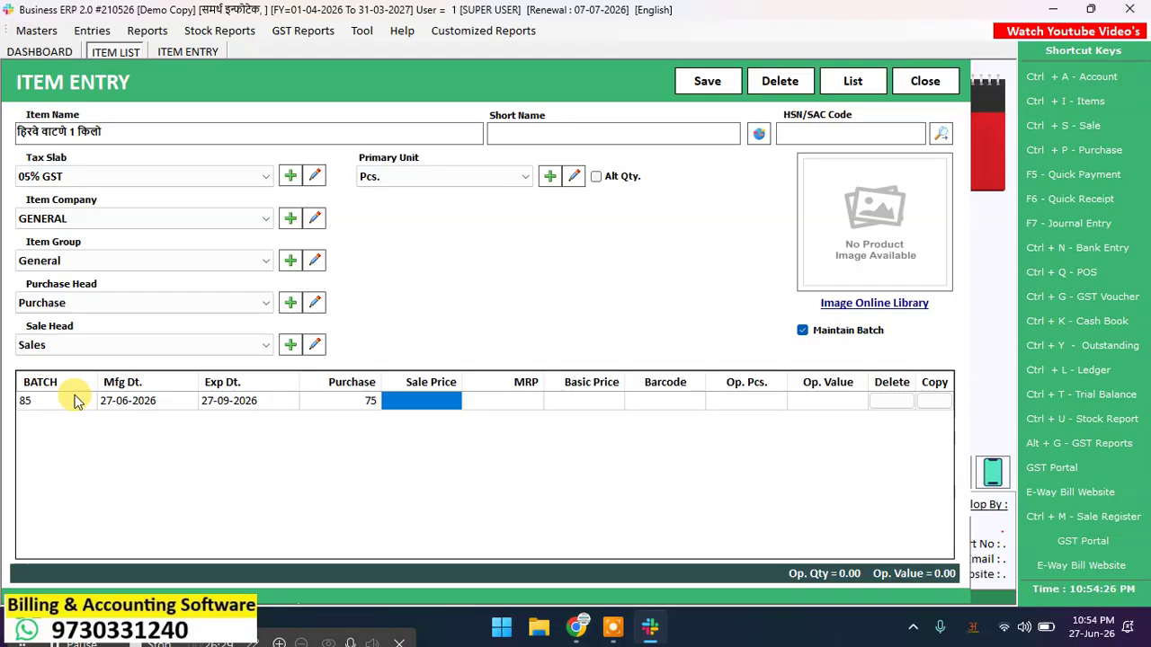
{"action": "type", "text": "84"}
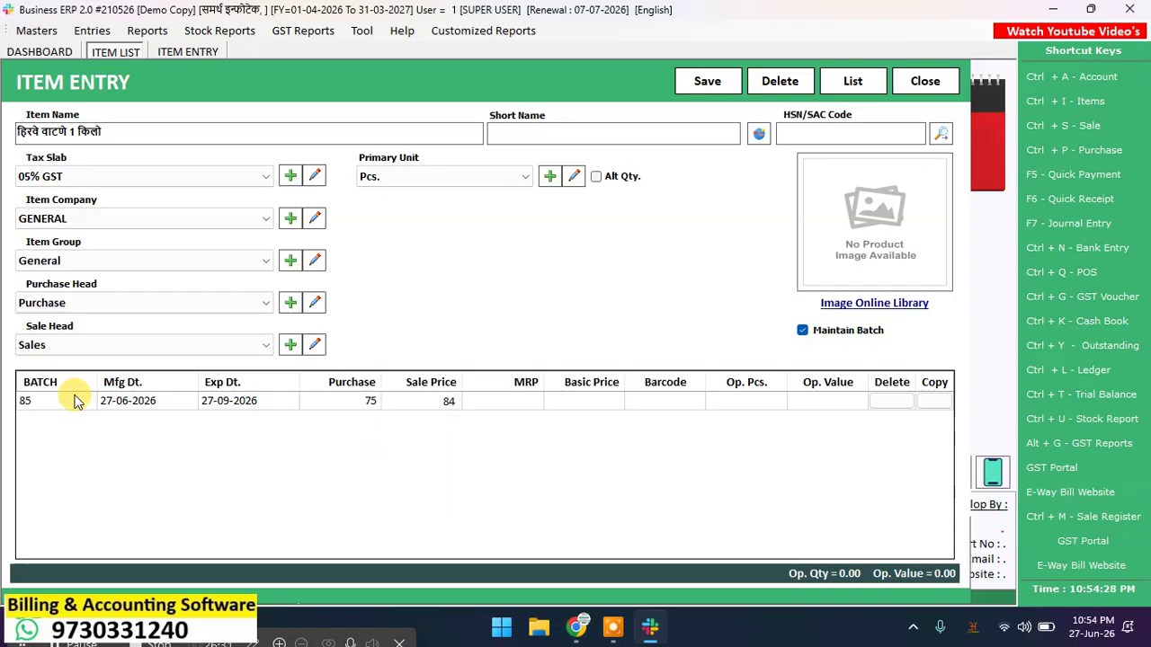
{"action": "key", "text": "Return"}
{"action": "type", "text": "85"}
{"action": "key", "text": "Return"}
{"action": "key", "text": "Return"}
{"action": "key", "text": "Return"}
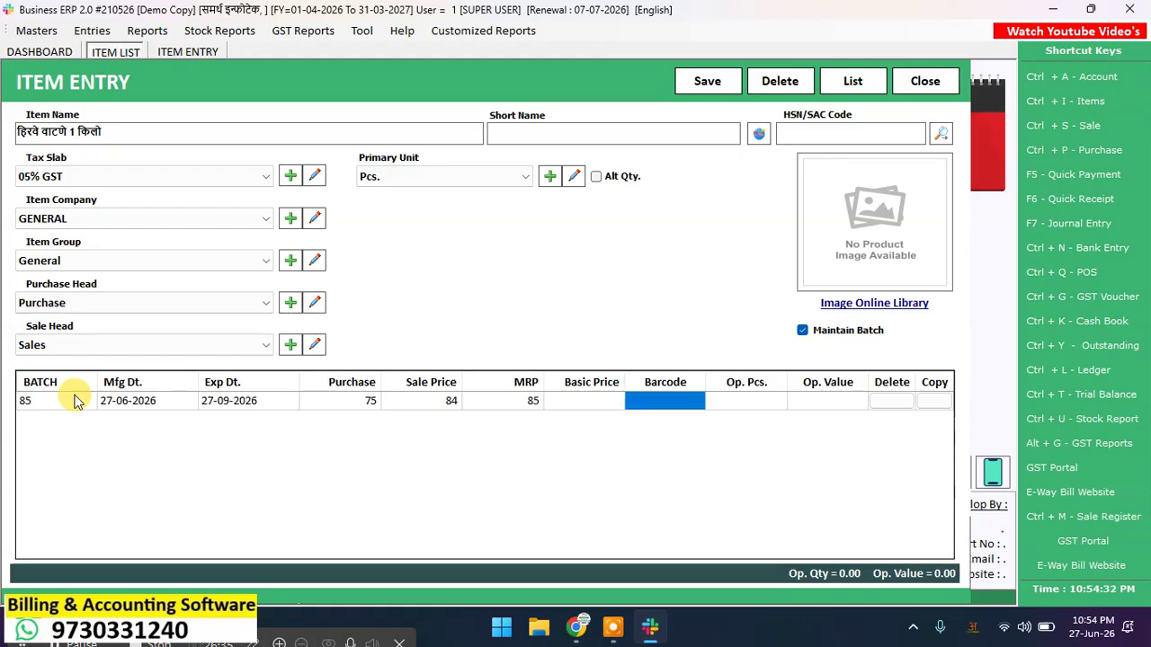
{"action": "key", "text": "Return"}
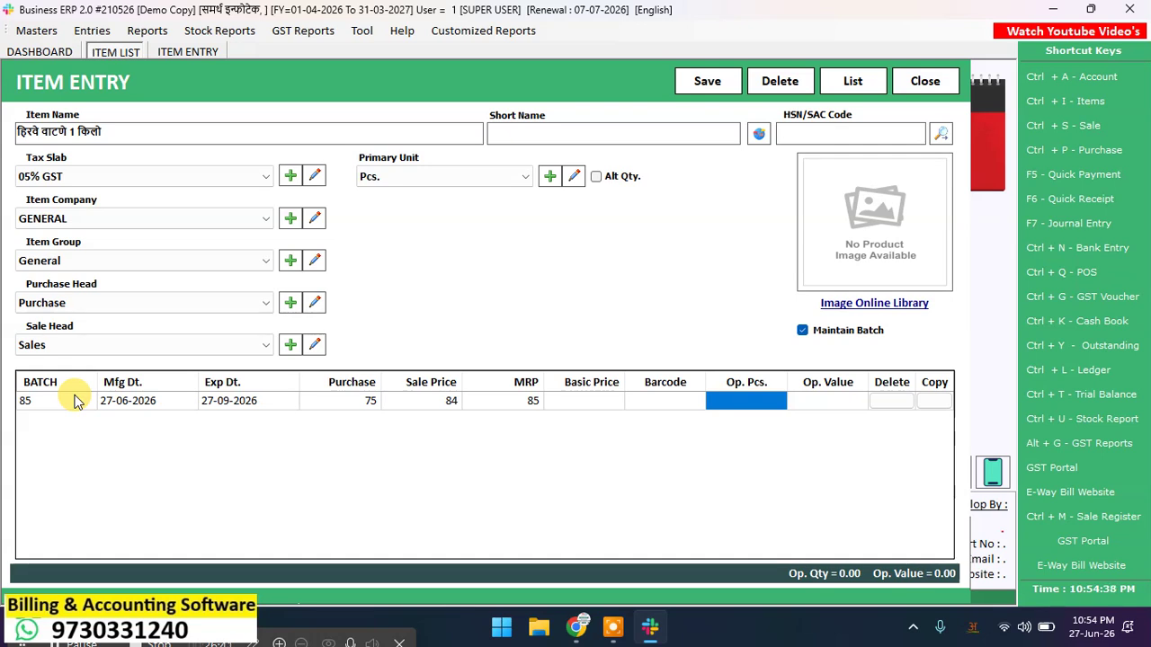
{"action": "type", "text": "50"}
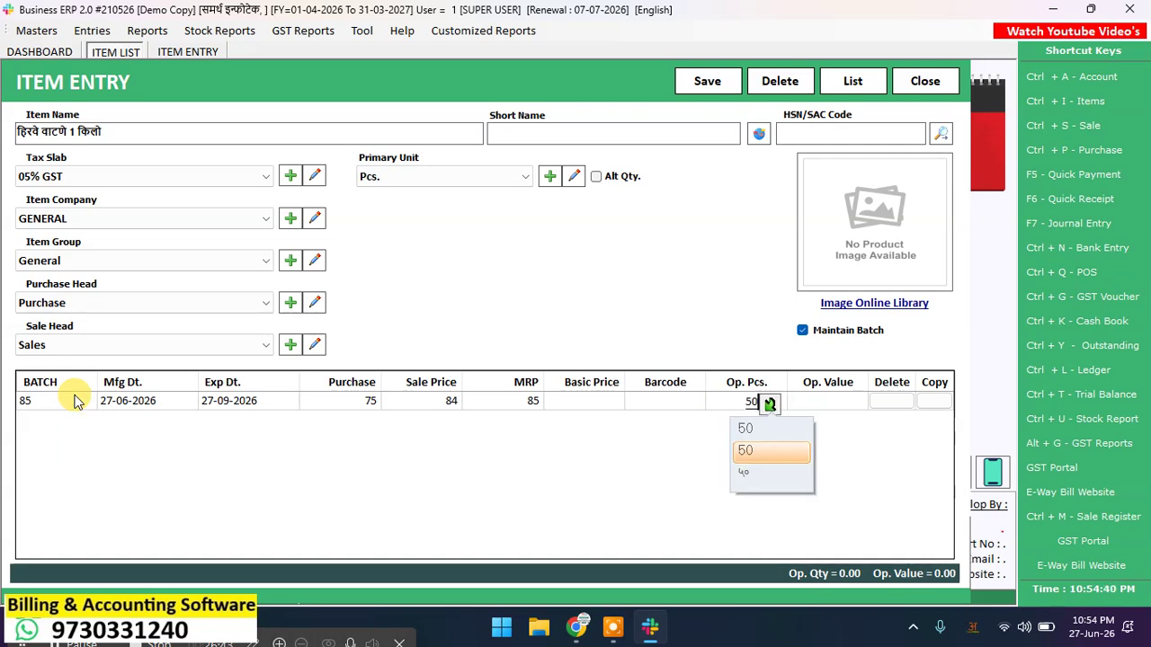
{"action": "key", "text": "Return"}
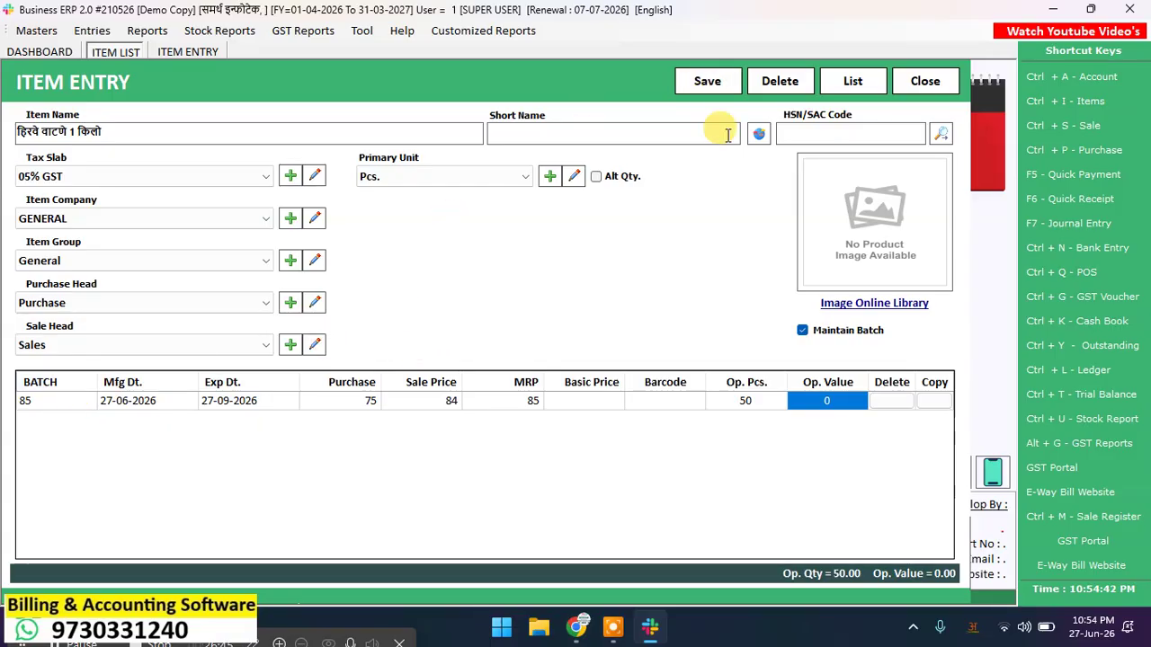
Step: Pick the seed-packet picture from the online image library as the product image
{"action": "left_click", "coordinate": [907, 305]}
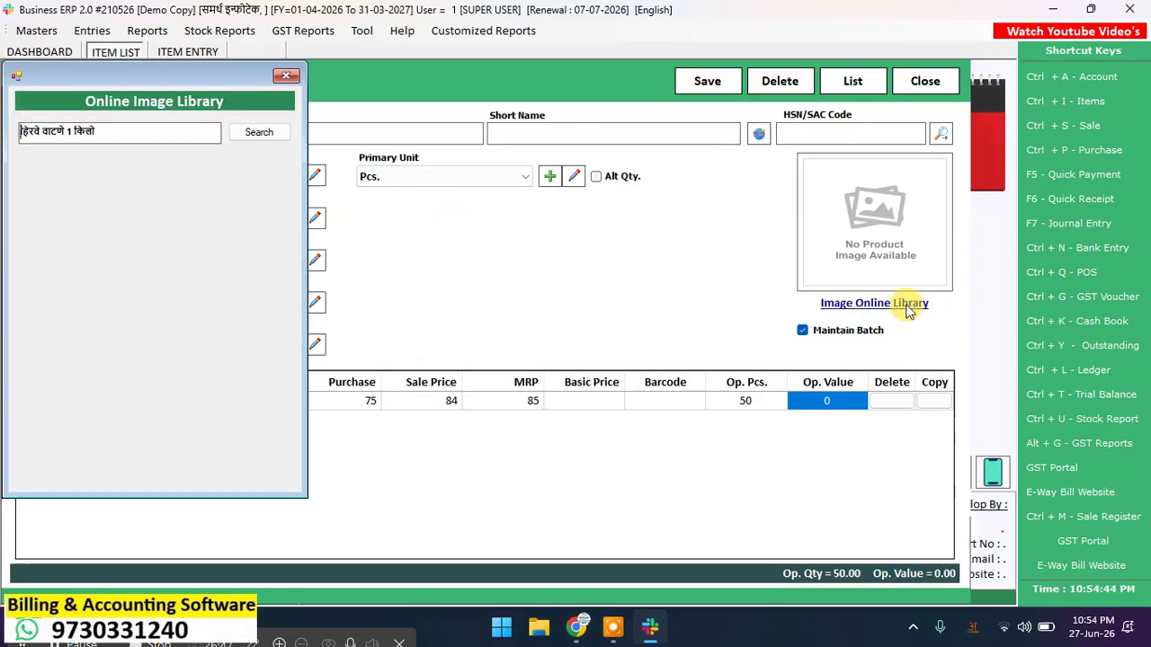
{"action": "left_click", "coordinate": [276, 137]}
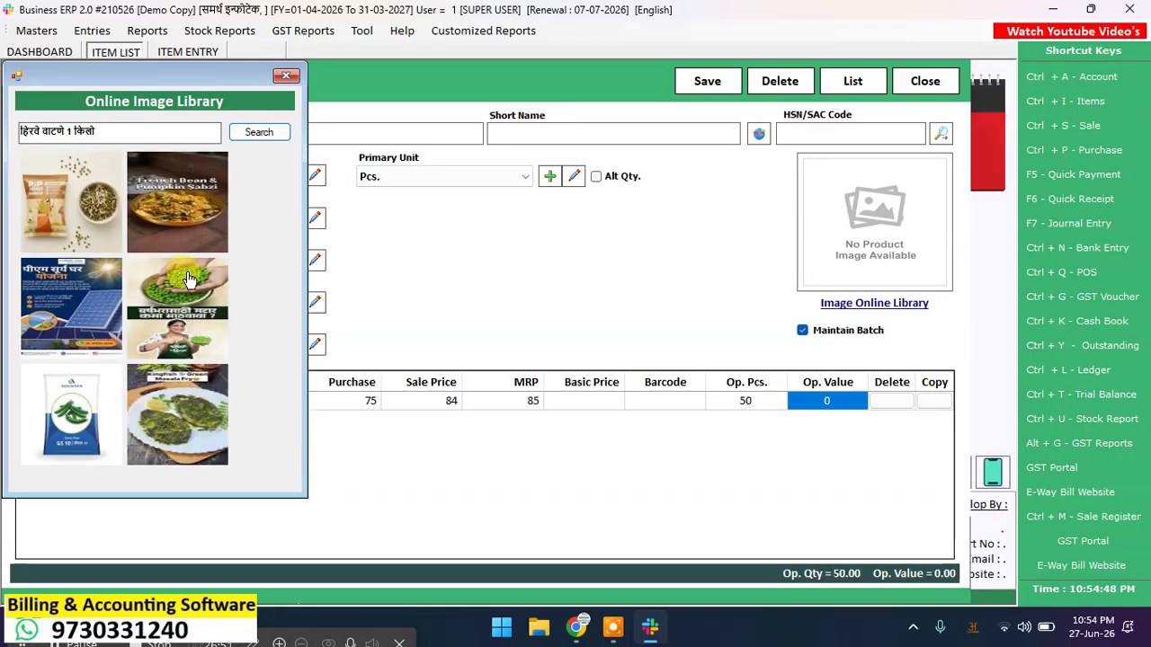
{"action": "left_click", "coordinate": [54, 418]}
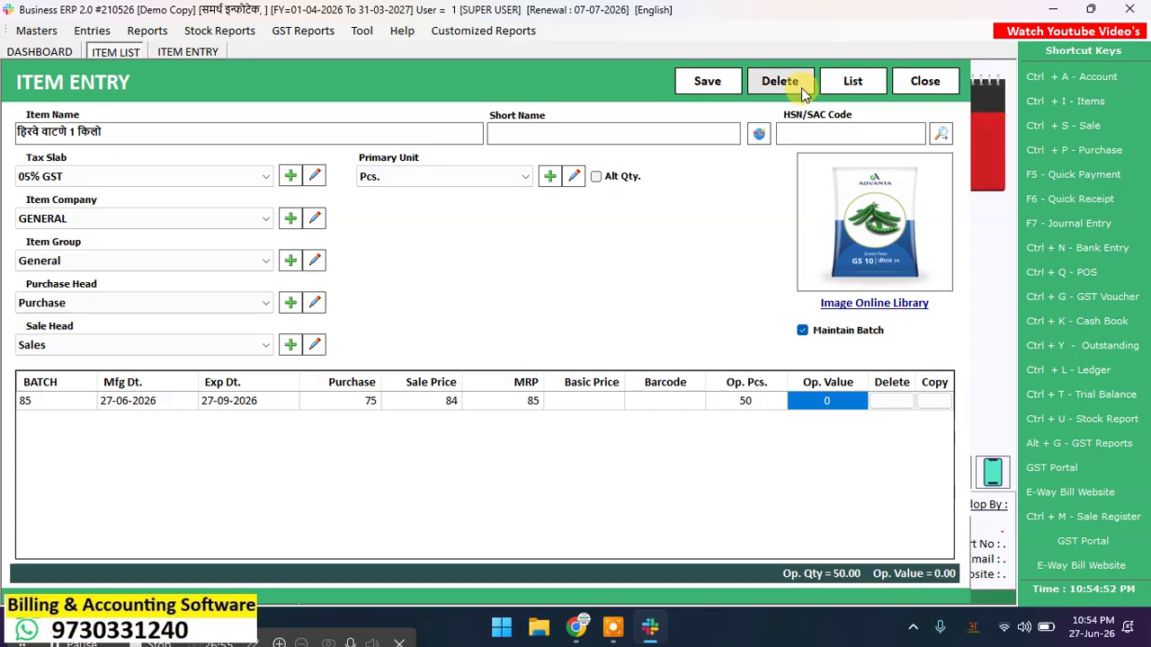
Step: Save the हिरवे वाटणे 1 किलो item and close the entry form
{"action": "left_click", "coordinate": [707, 82]}
{"action": "left_click", "coordinate": [653, 370]}
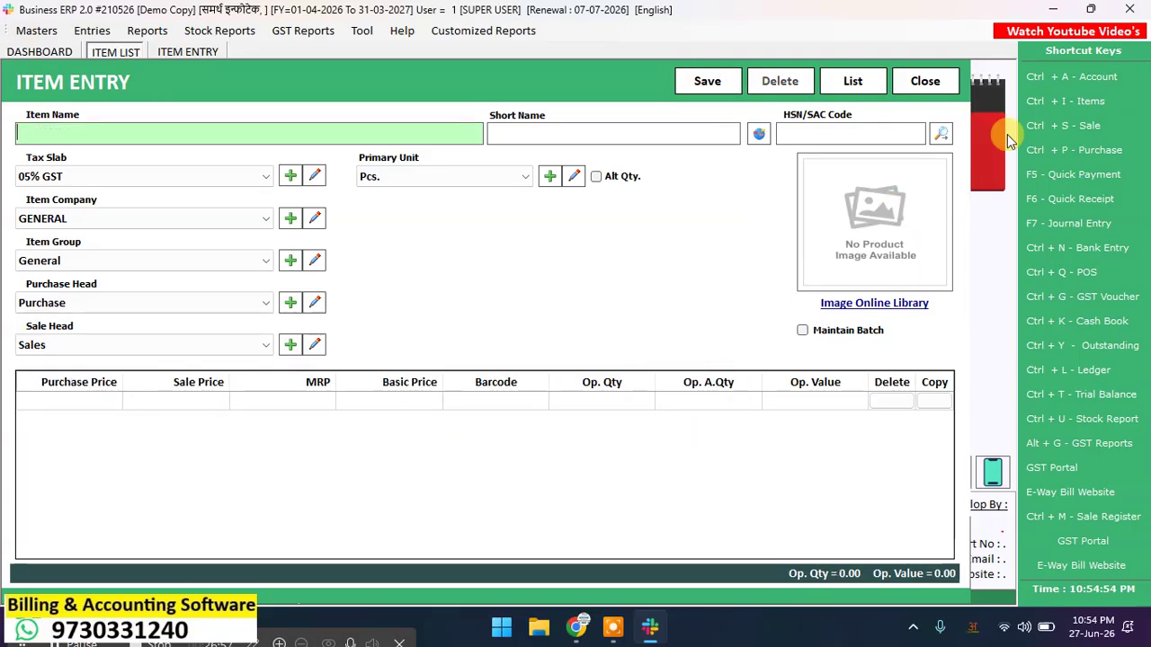
{"action": "left_click", "coordinate": [926, 82]}
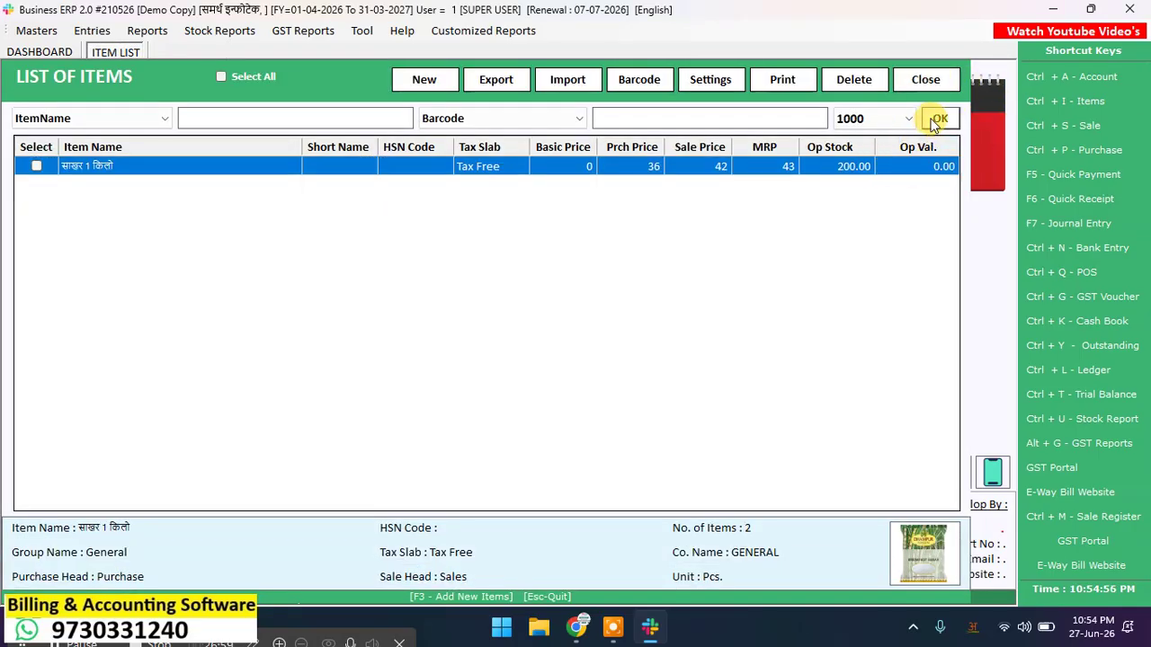
Step: Refresh the item list and review the details of हिरवे वाटणे 1 किलो and साखर 1 किलो
{"action": "left_click", "coordinate": [939, 119]}
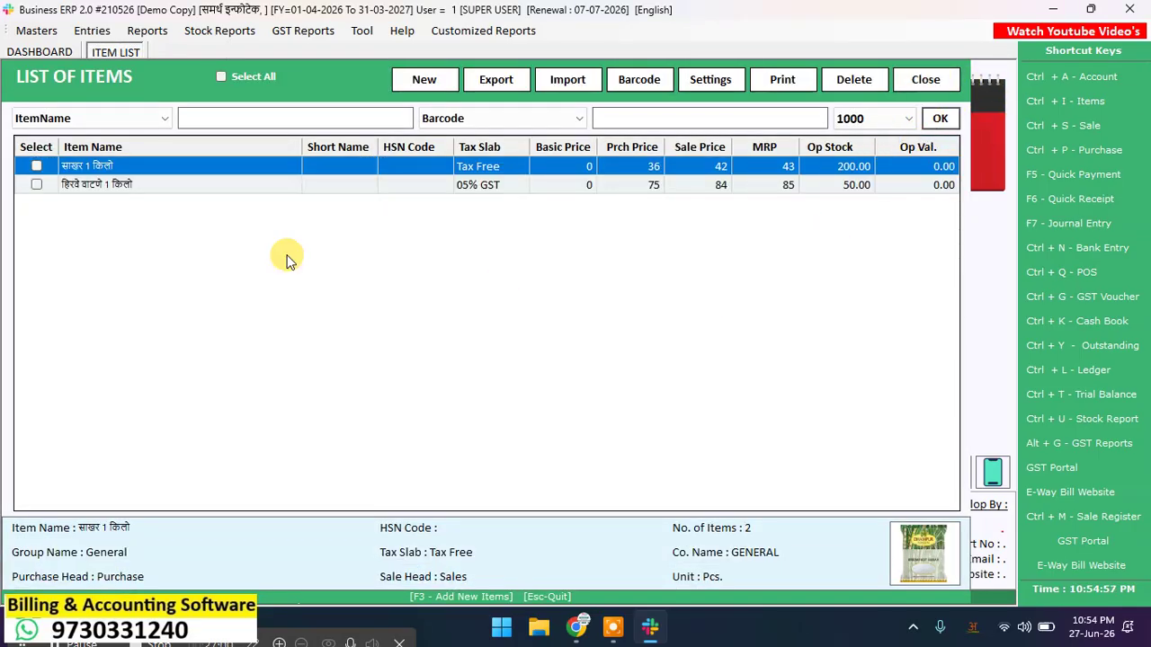
{"action": "left_click", "coordinate": [722, 185]}
{"action": "left_click", "coordinate": [721, 168]}
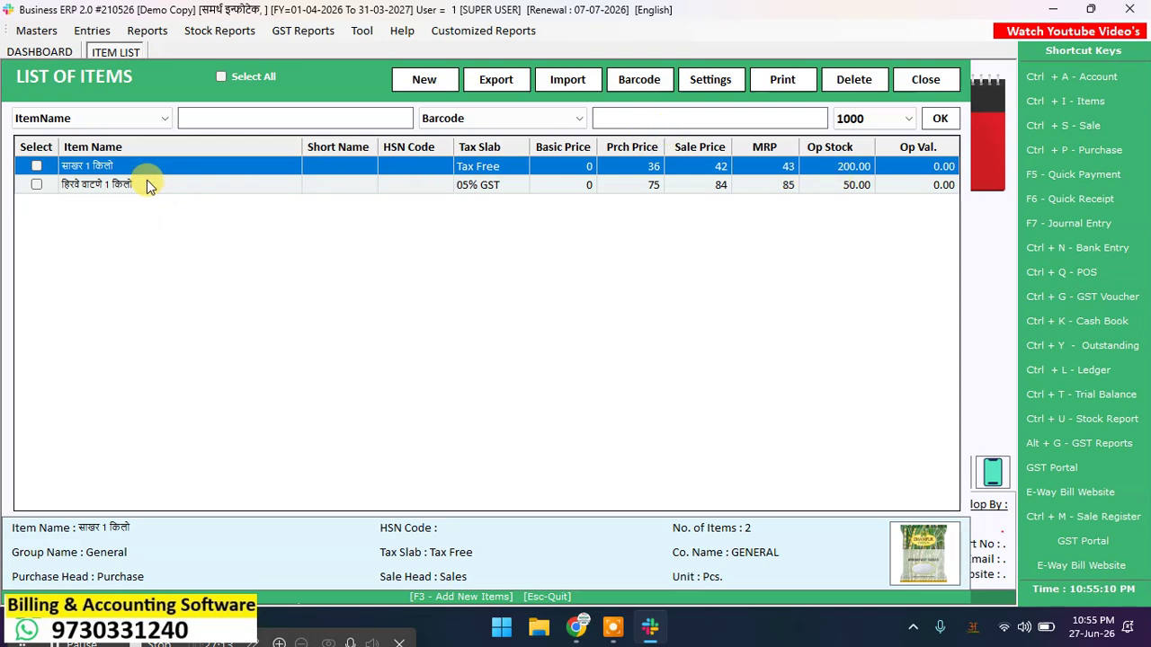
{"action": "left_click", "coordinate": [93, 189]}
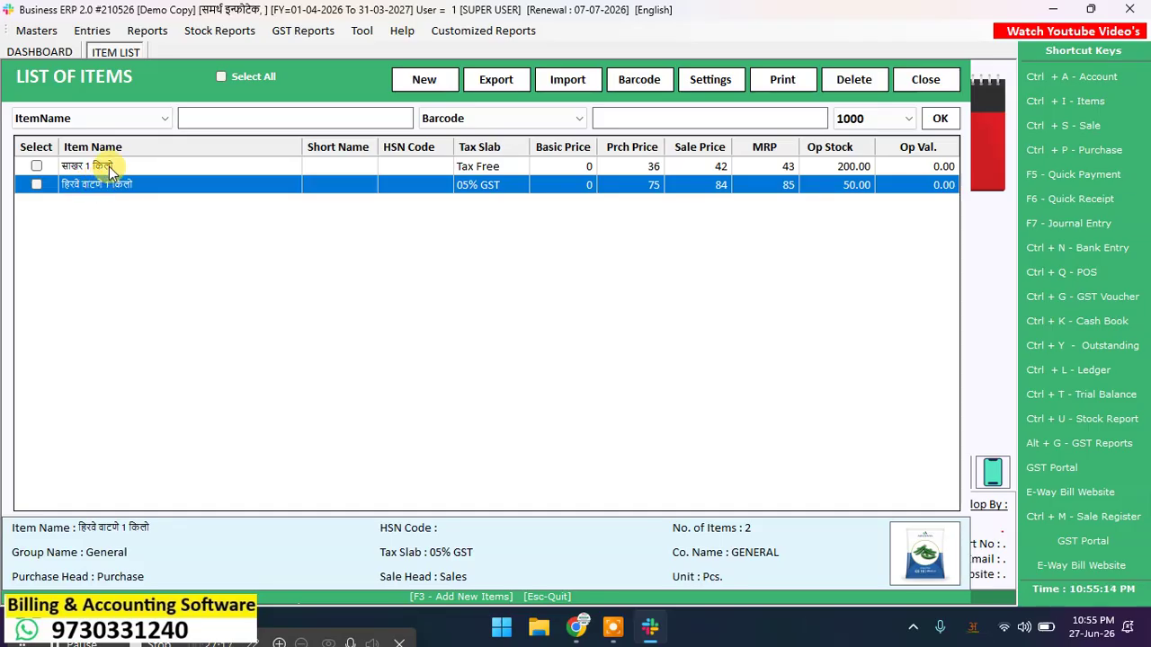
Step: Delete the empty N.A. batch row from साखर 1 किलो, update the item, and close the form
{"action": "double_click", "coordinate": [110, 171]}
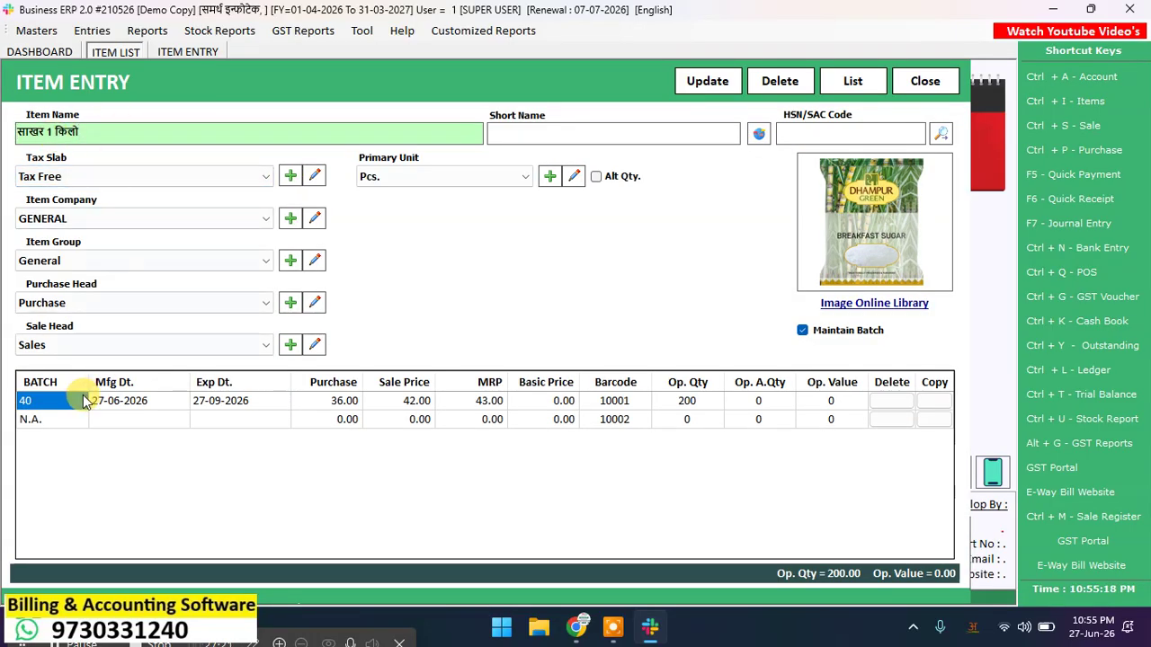
{"action": "left_click", "coordinate": [890, 423]}
{"action": "left_click", "coordinate": [546, 364]}
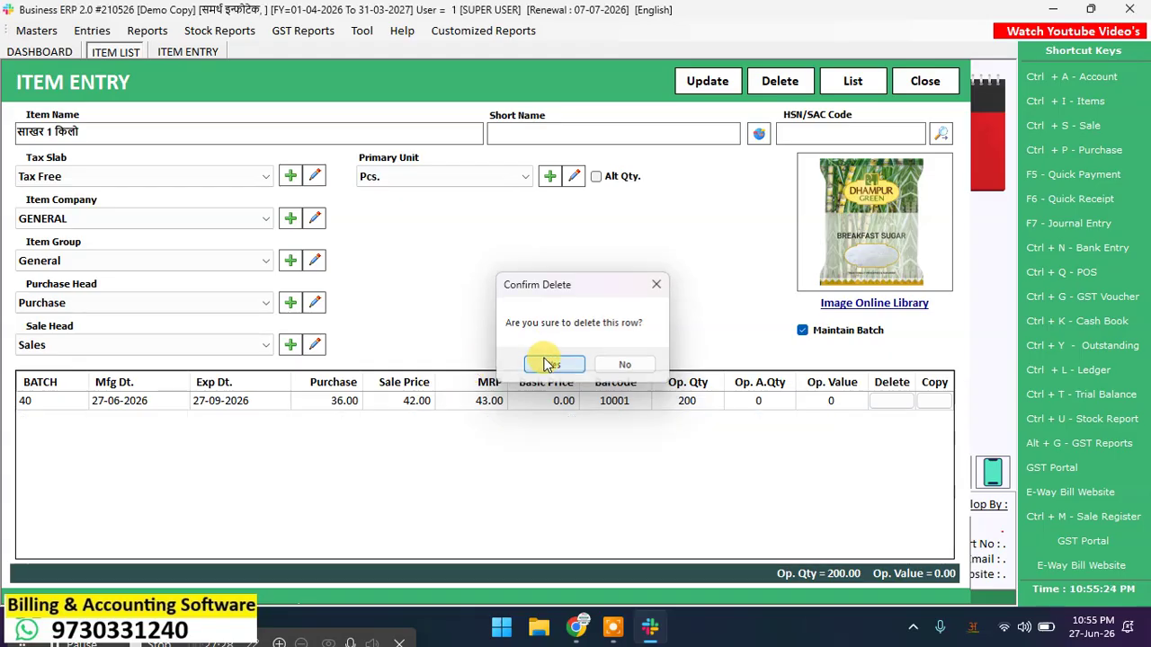
{"action": "left_click", "coordinate": [716, 83]}
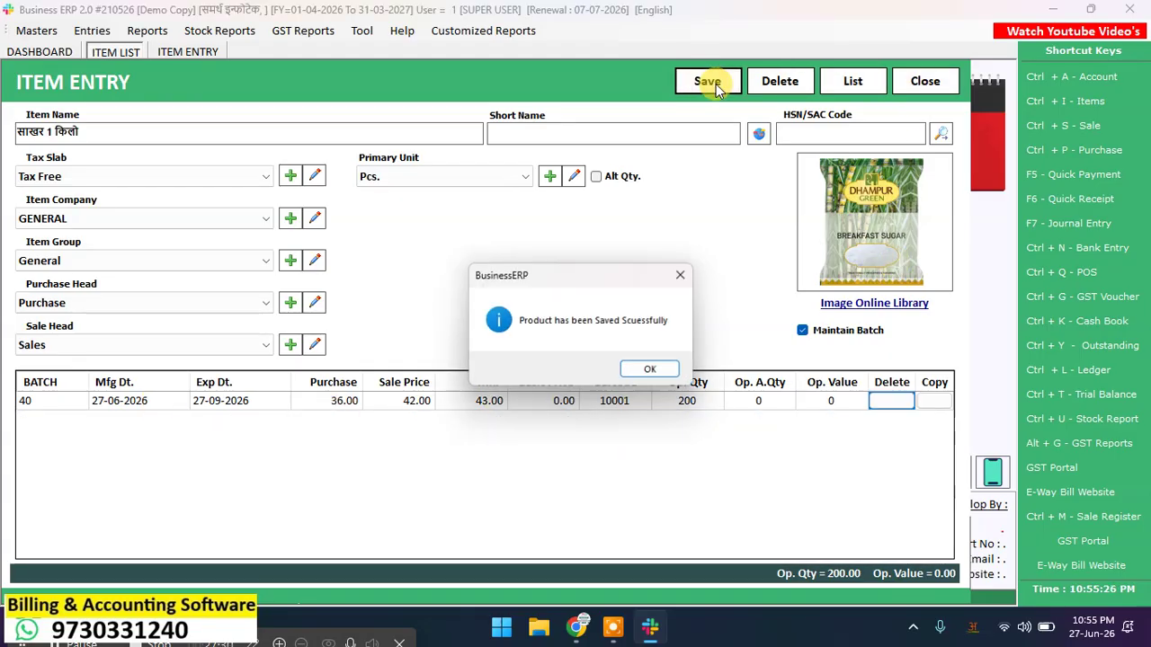
{"action": "left_click", "coordinate": [663, 370]}
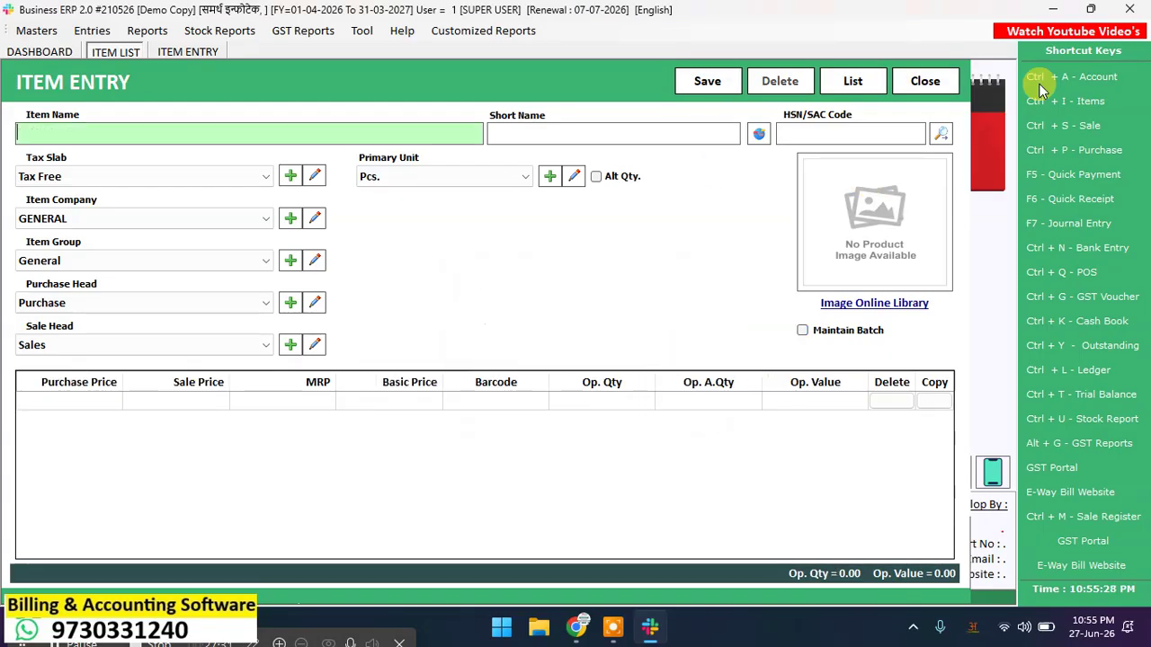
{"action": "left_click", "coordinate": [926, 82]}
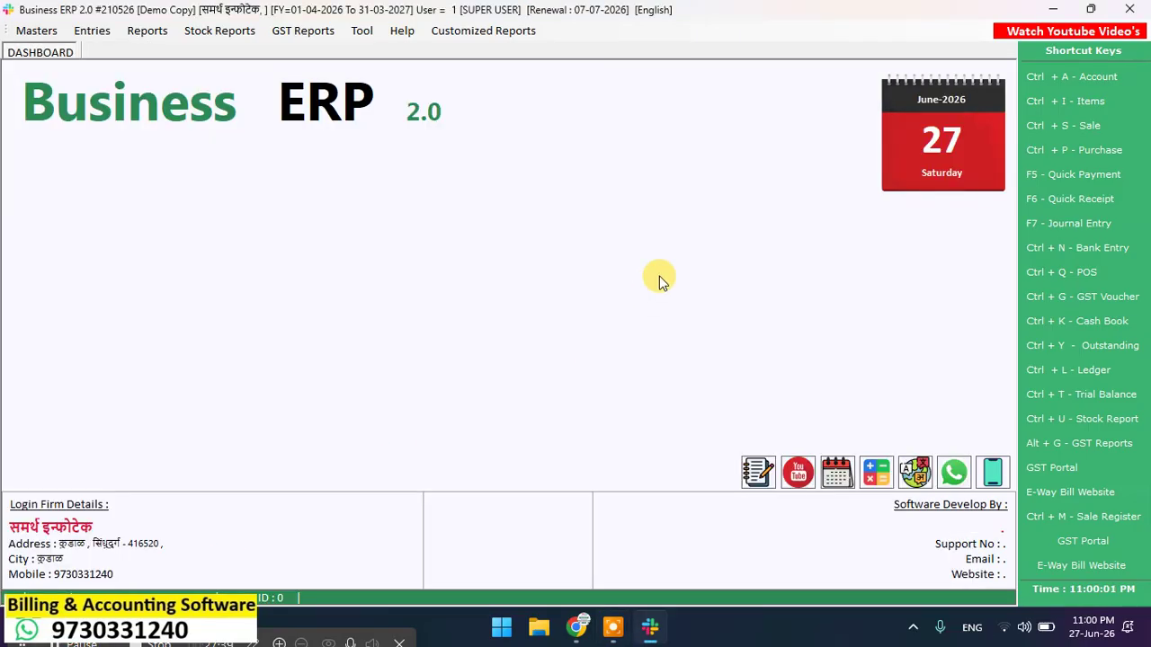
Step: Load the stocked items into Barcode Labels and select both साखर 1 किलो and the second item
{"action": "left_click", "coordinate": [1104, 99]}
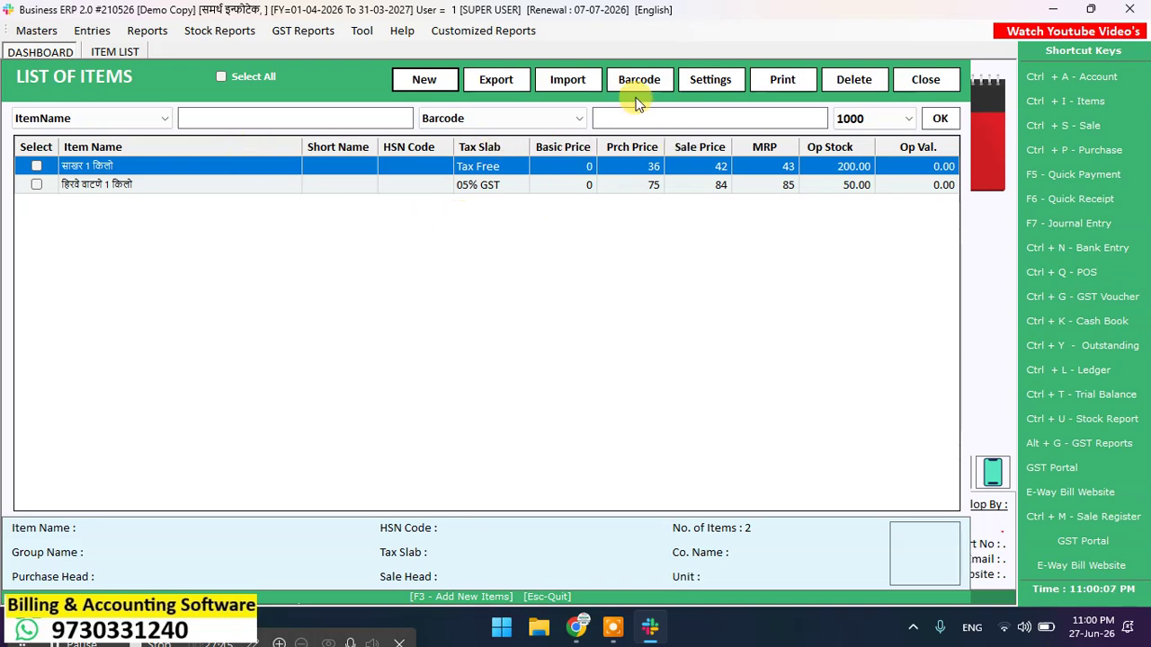
{"action": "left_click", "coordinate": [657, 81]}
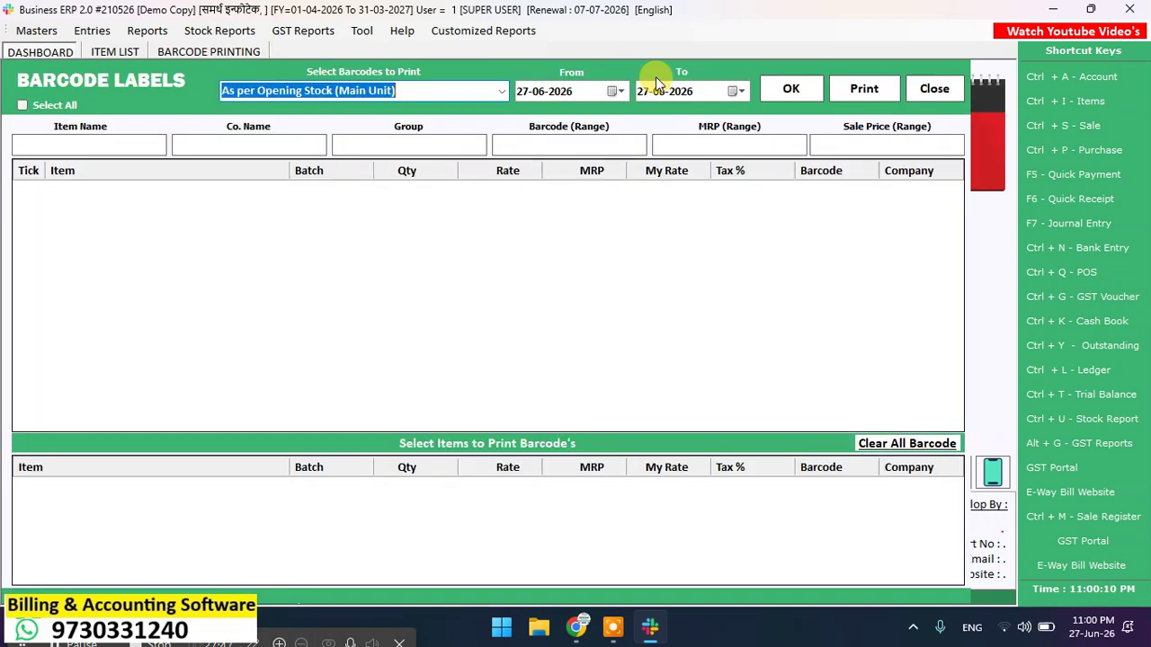
{"action": "left_click", "coordinate": [788, 94]}
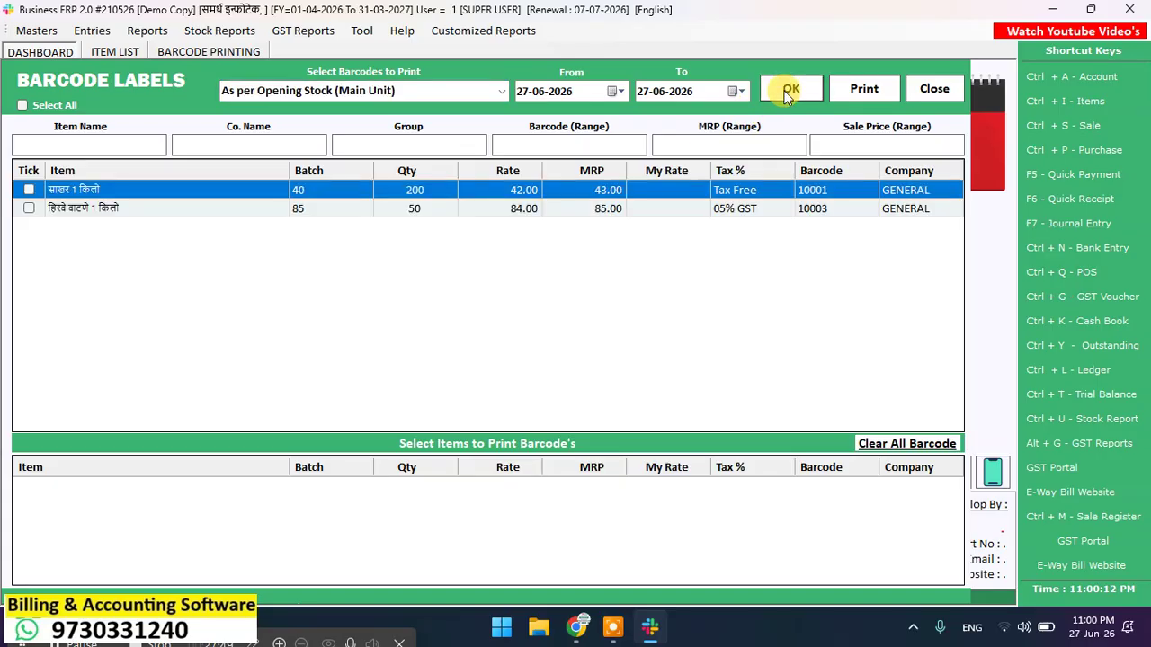
{"action": "left_click", "coordinate": [934, 89]}
{"action": "left_click", "coordinate": [646, 82]}
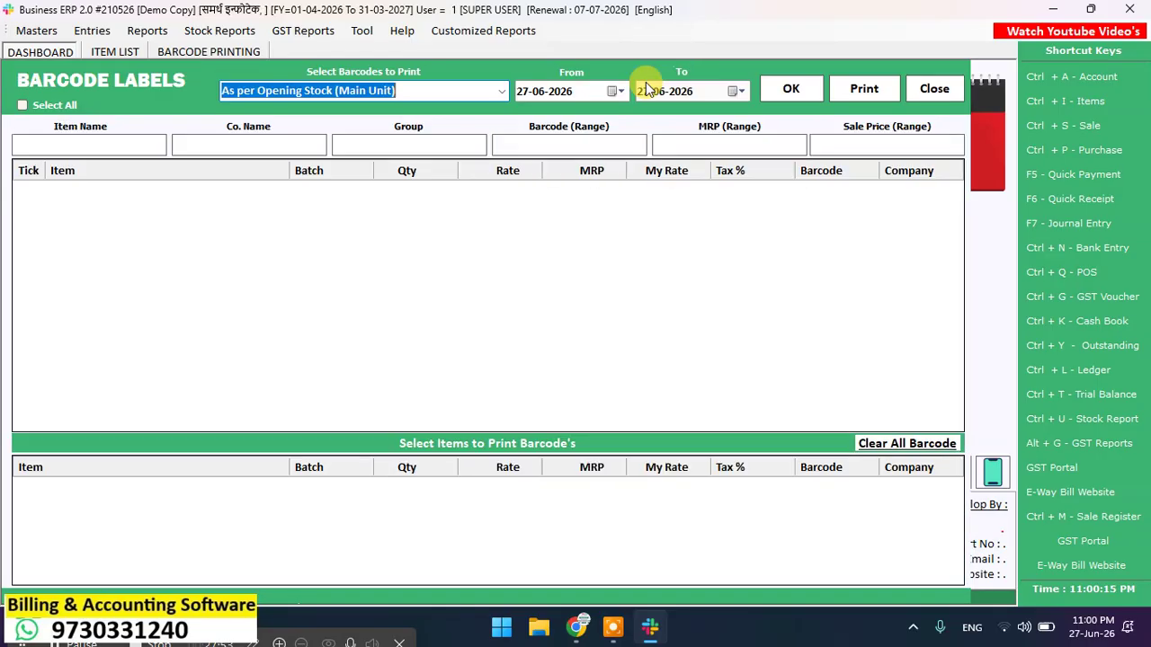
{"action": "left_click", "coordinate": [109, 147]}
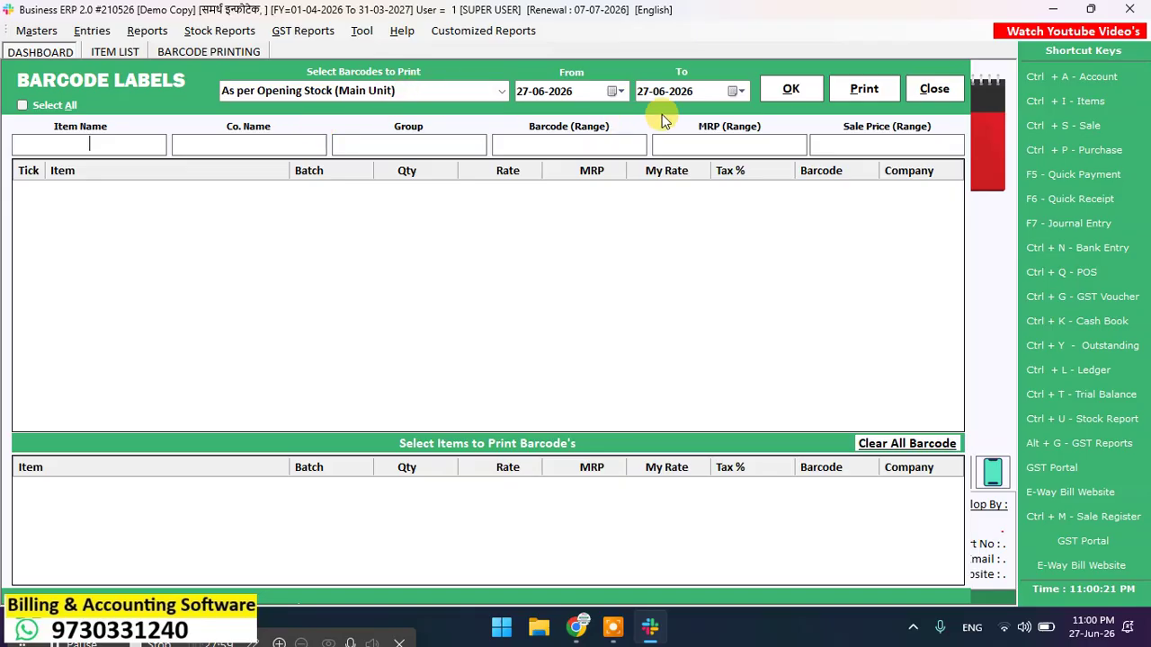
{"action": "left_click", "coordinate": [786, 87]}
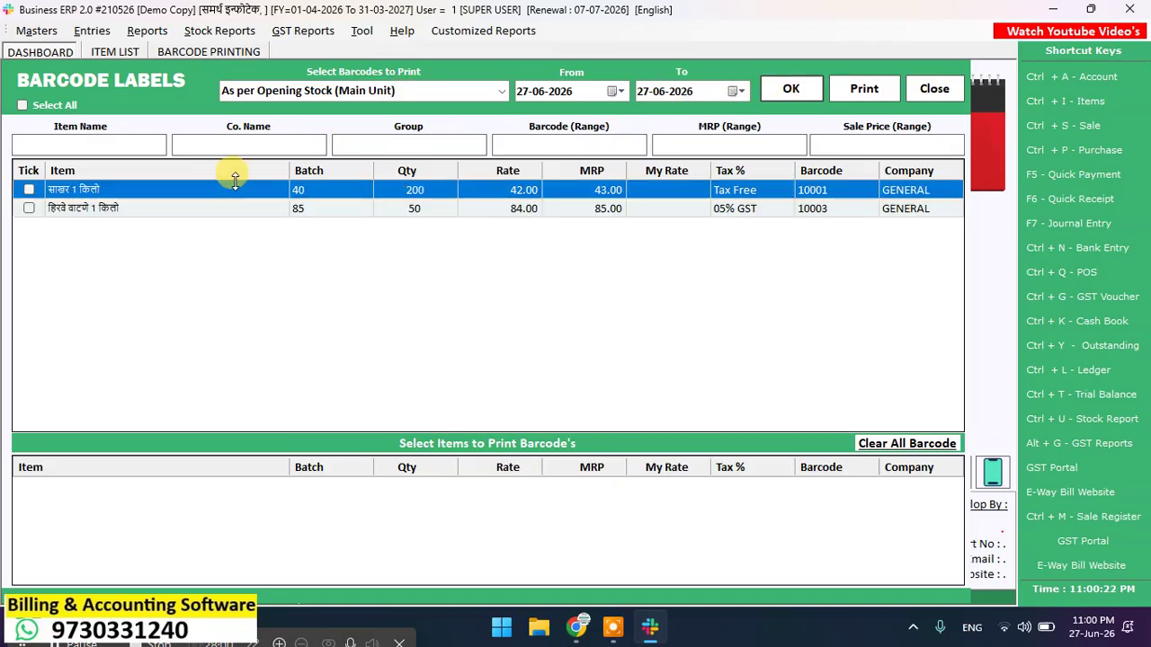
{"action": "left_click", "coordinate": [28, 189]}
{"action": "left_click", "coordinate": [28, 208]}
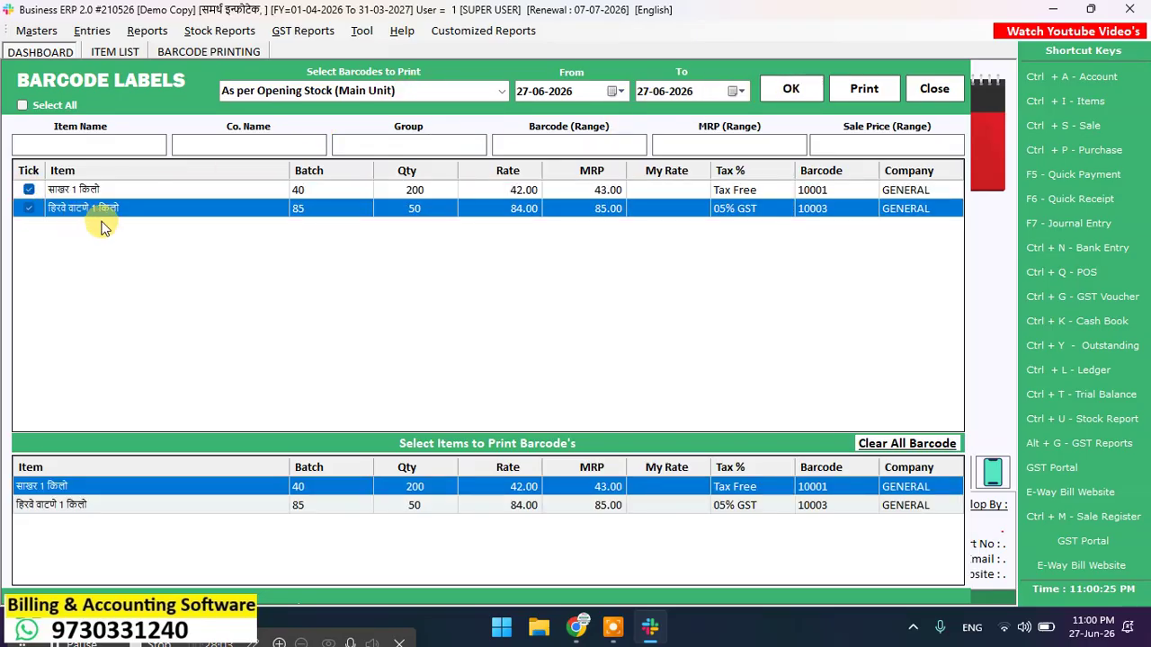
Step: Set the label quantities to 2 for the first item and 4 for the second
{"action": "left_click", "coordinate": [404, 485]}
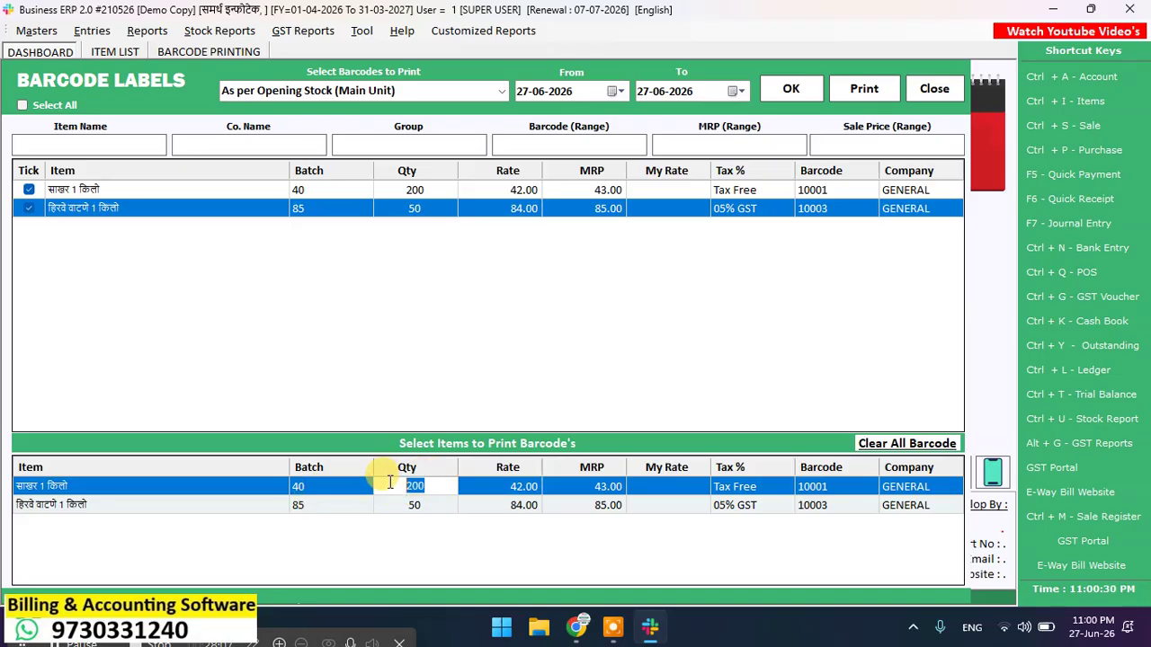
{"action": "type", "text": "2"}
{"action": "key", "text": "Return"}
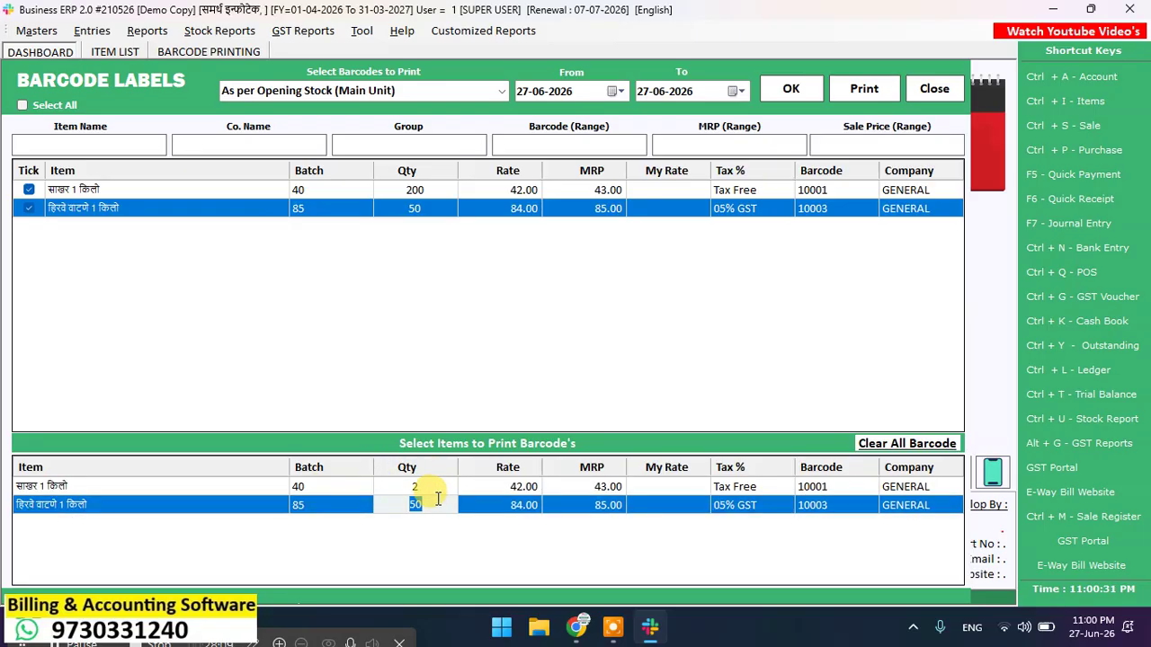
{"action": "type", "text": "4"}
{"action": "key", "text": "Return"}
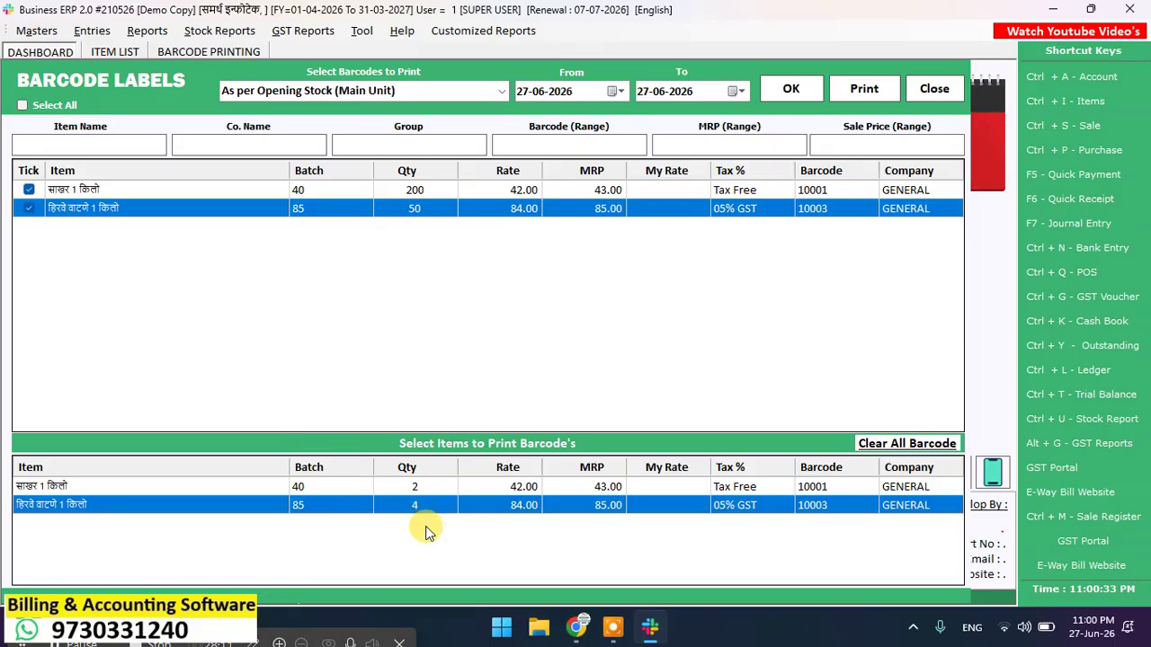
Step: Preview the labels as Code 128 barcodes in BARCODE 38X25 format
{"action": "left_click", "coordinate": [866, 90]}
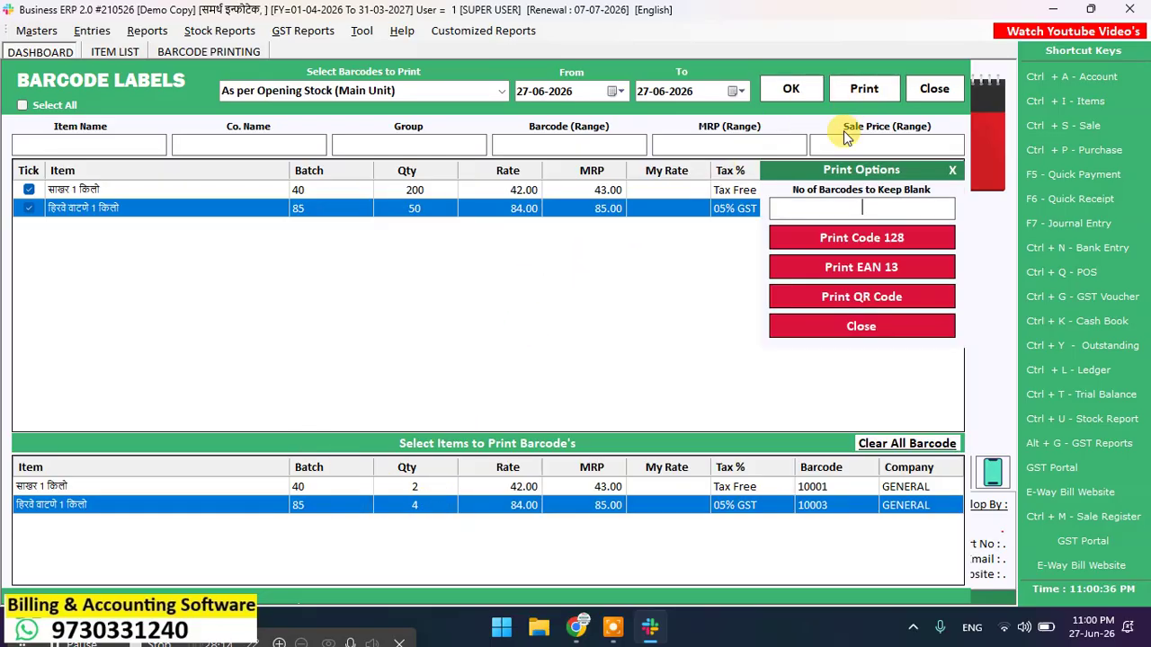
{"action": "left_click", "coordinate": [850, 243]}
{"action": "left_click", "coordinate": [466, 280]}
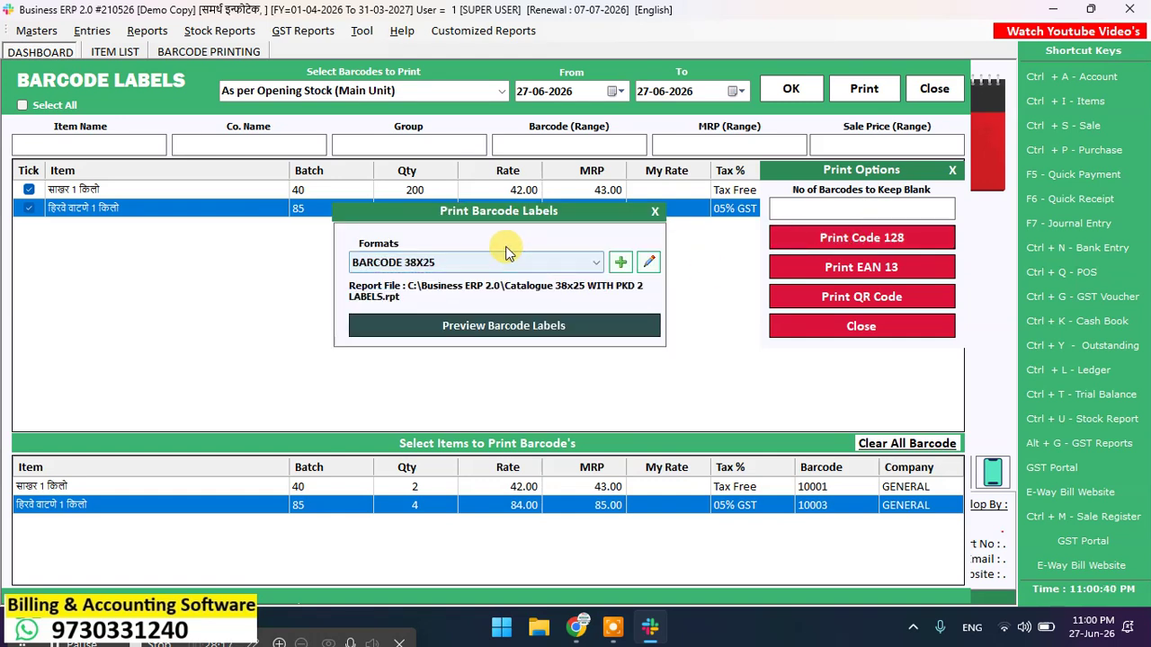
{"action": "left_click", "coordinate": [485, 334]}
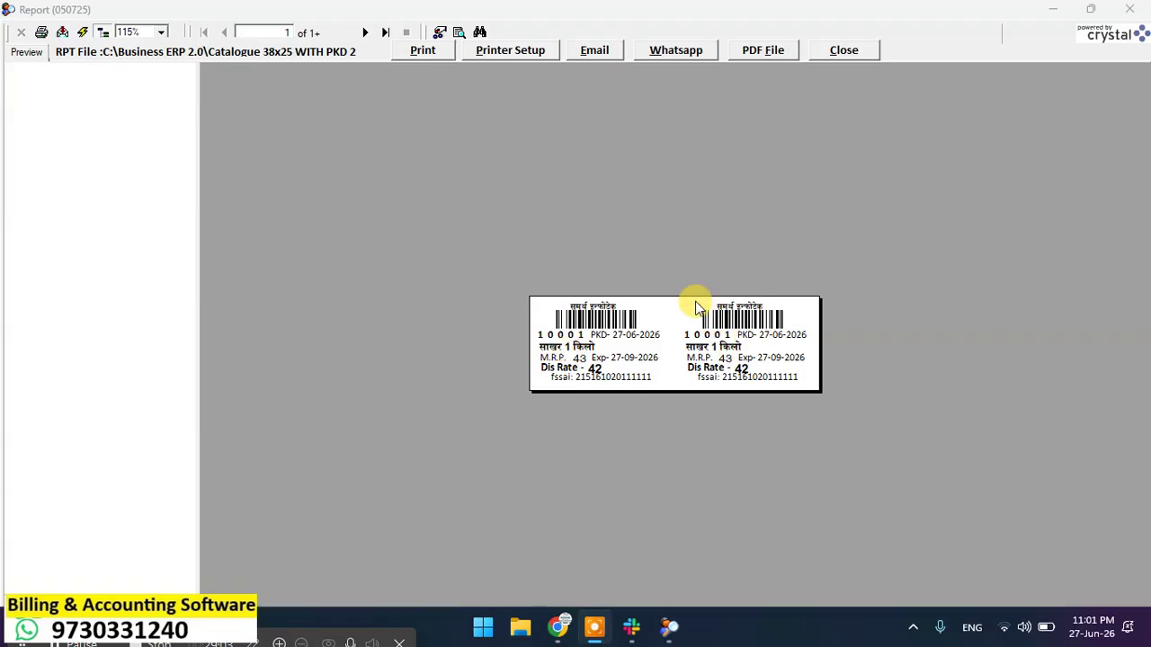
{"action": "left_click", "coordinate": [842, 51]}
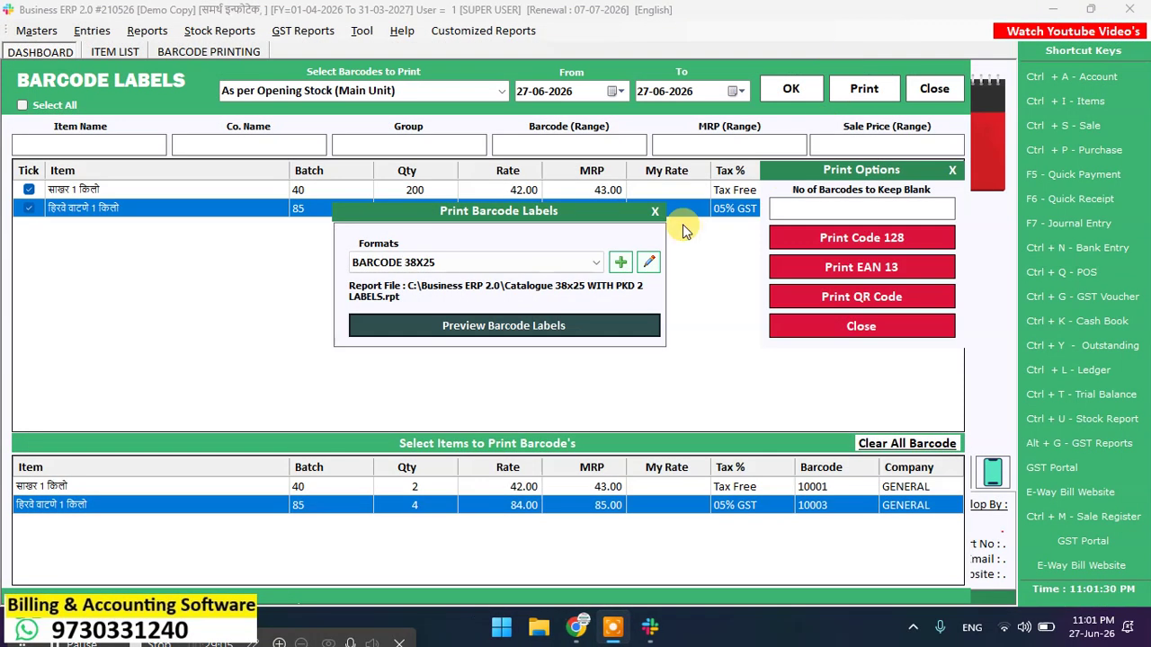
Step: Close the label format and Barcode Labels windows, then reload the item list
{"action": "left_click", "coordinate": [655, 213]}
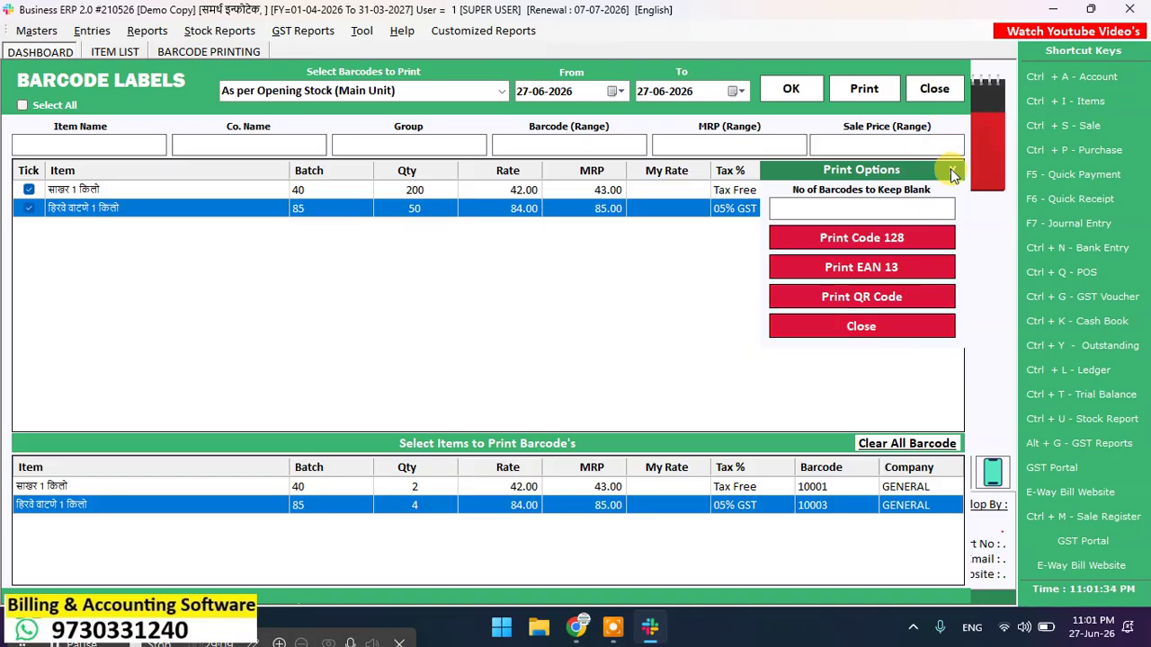
{"action": "left_click", "coordinate": [938, 88]}
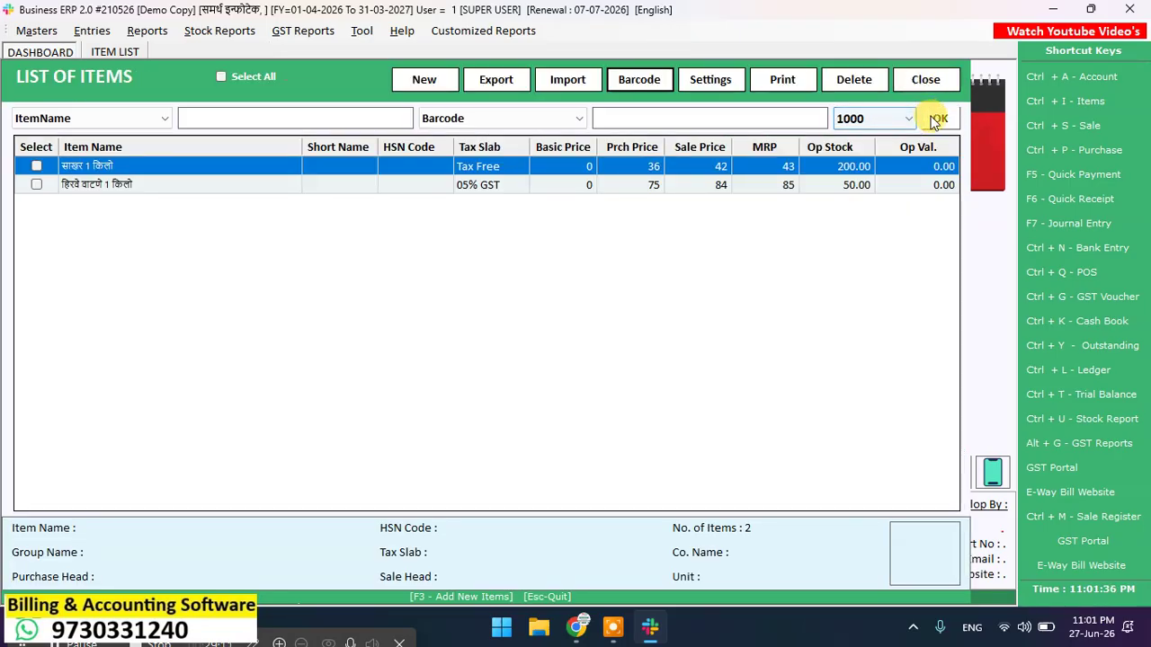
{"action": "left_click", "coordinate": [932, 119]}
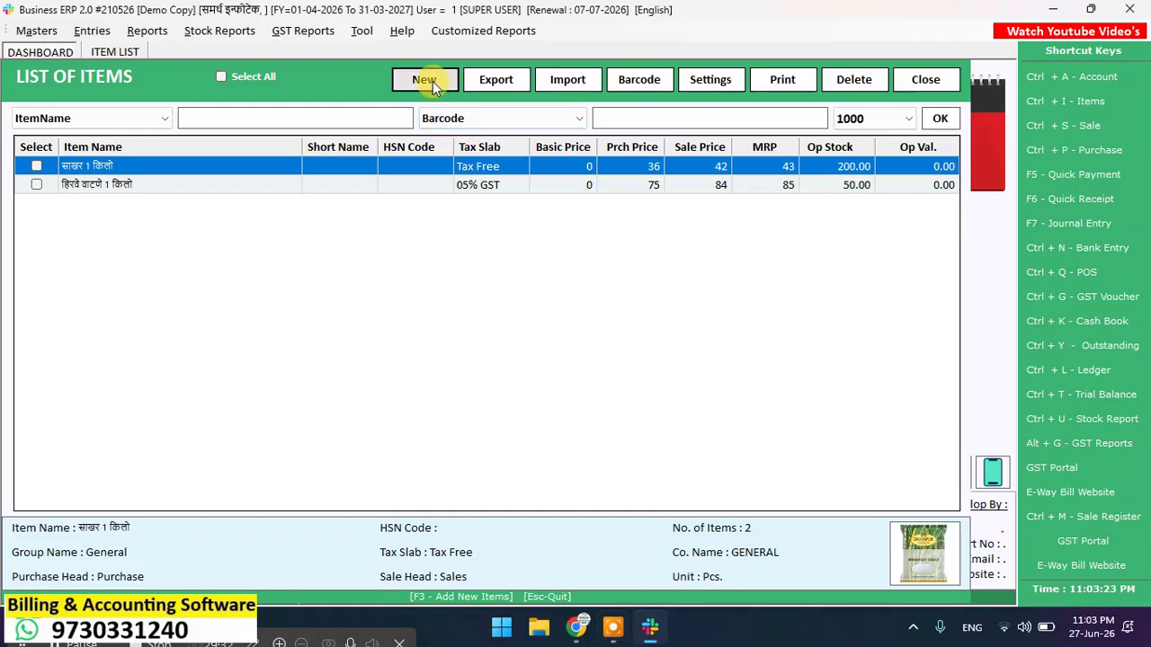
Step: Start a new item named 'Dabor Lal Dant Manjan 100Gm'
{"action": "left_click", "coordinate": [426, 80]}
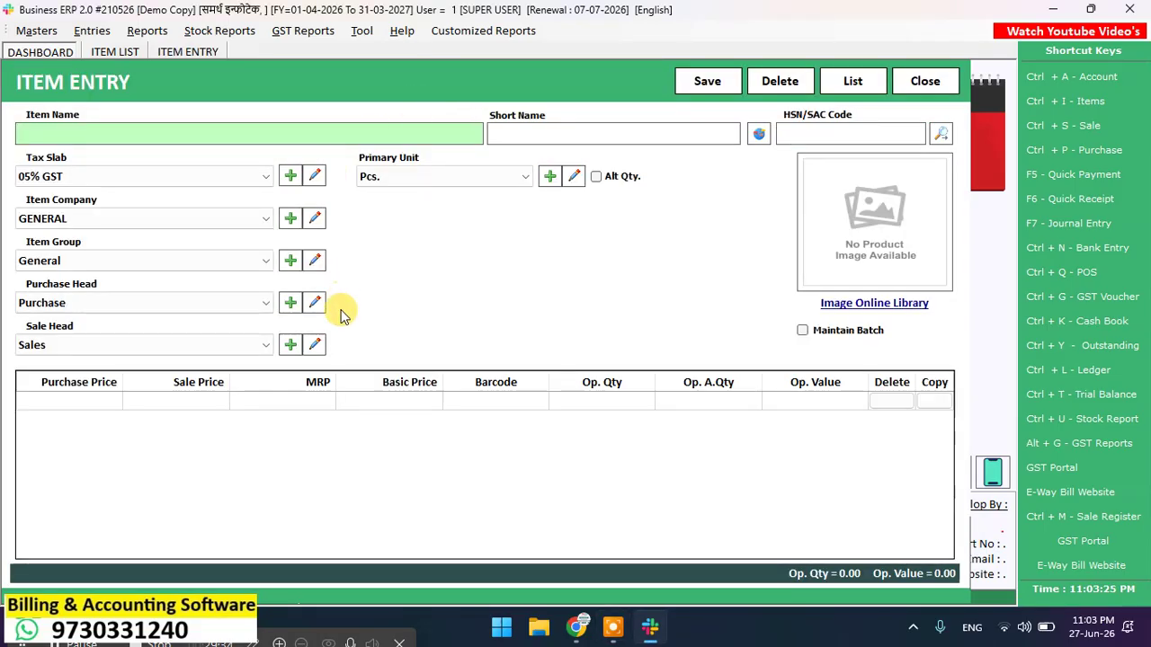
{"action": "type", "text": "dab"}
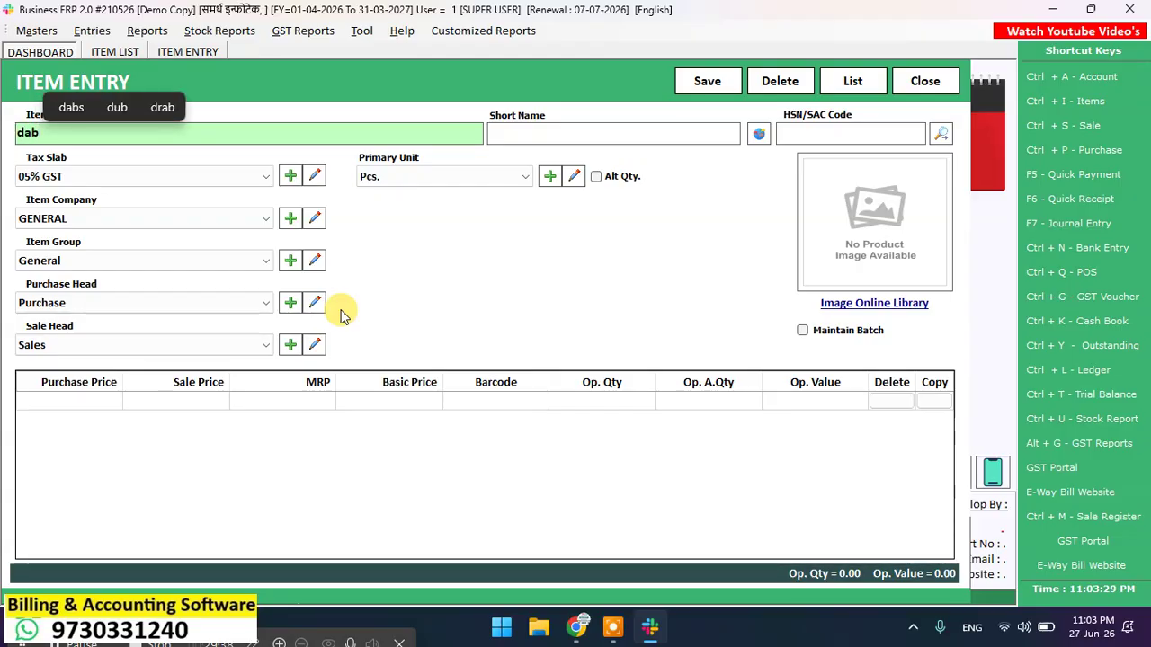
{"action": "type", "text": "ou"}
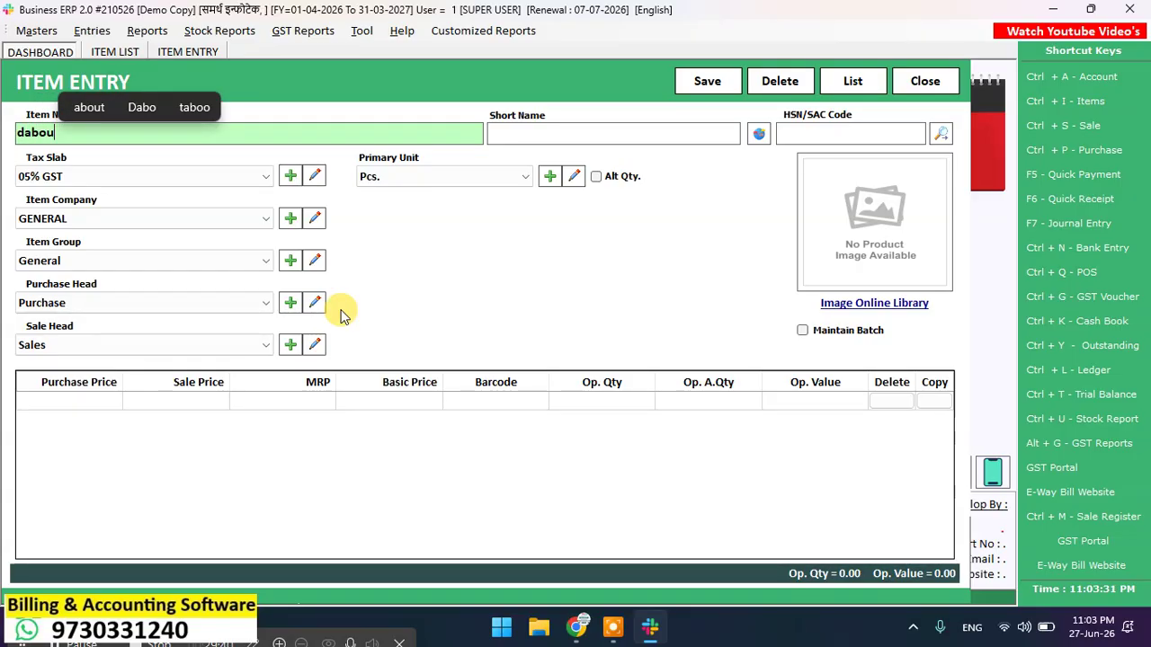
{"action": "key", "text": "BackSpace"}
{"action": "type", "text": "r"}
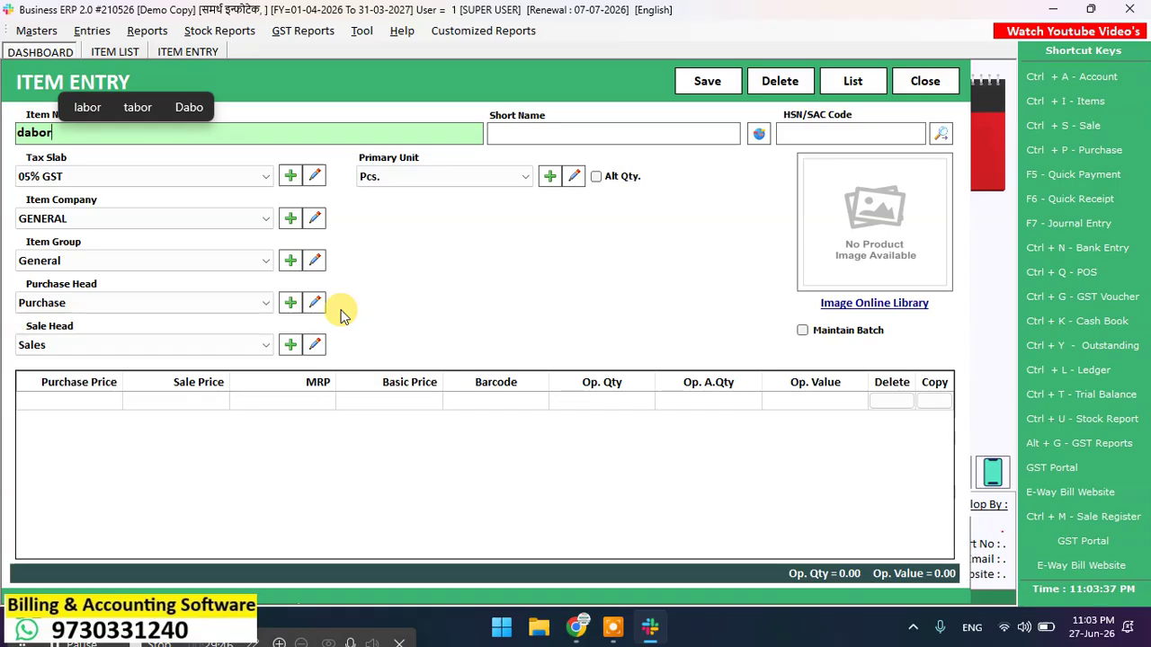
{"action": "type", "text": " lal "}
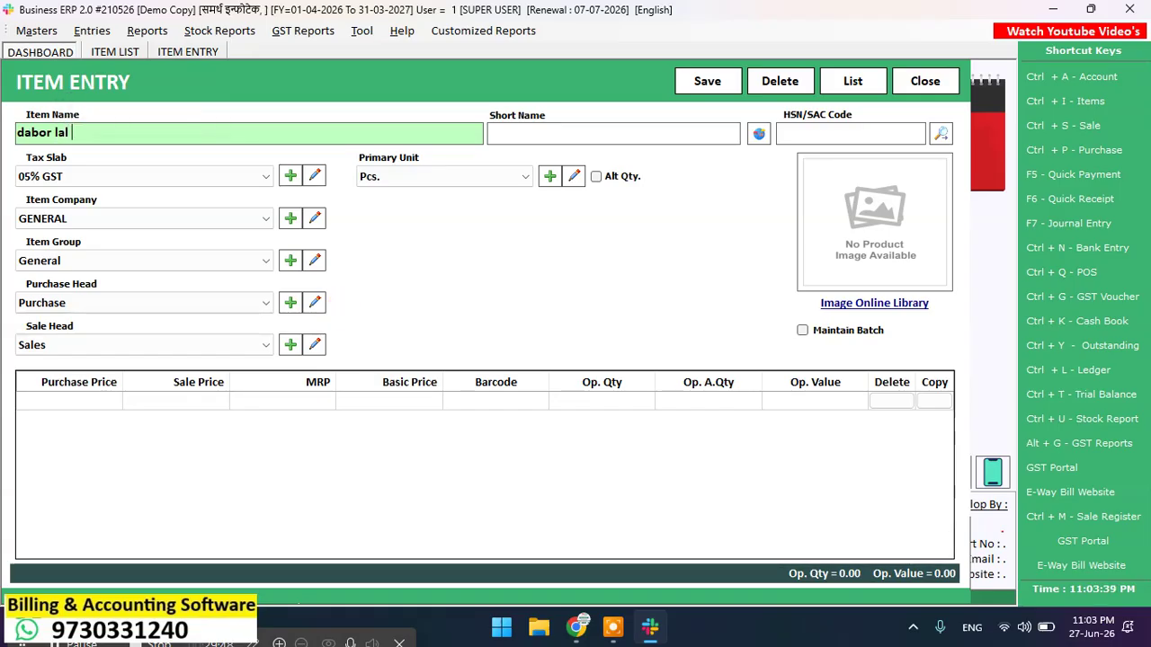
{"action": "type", "text": "da"}
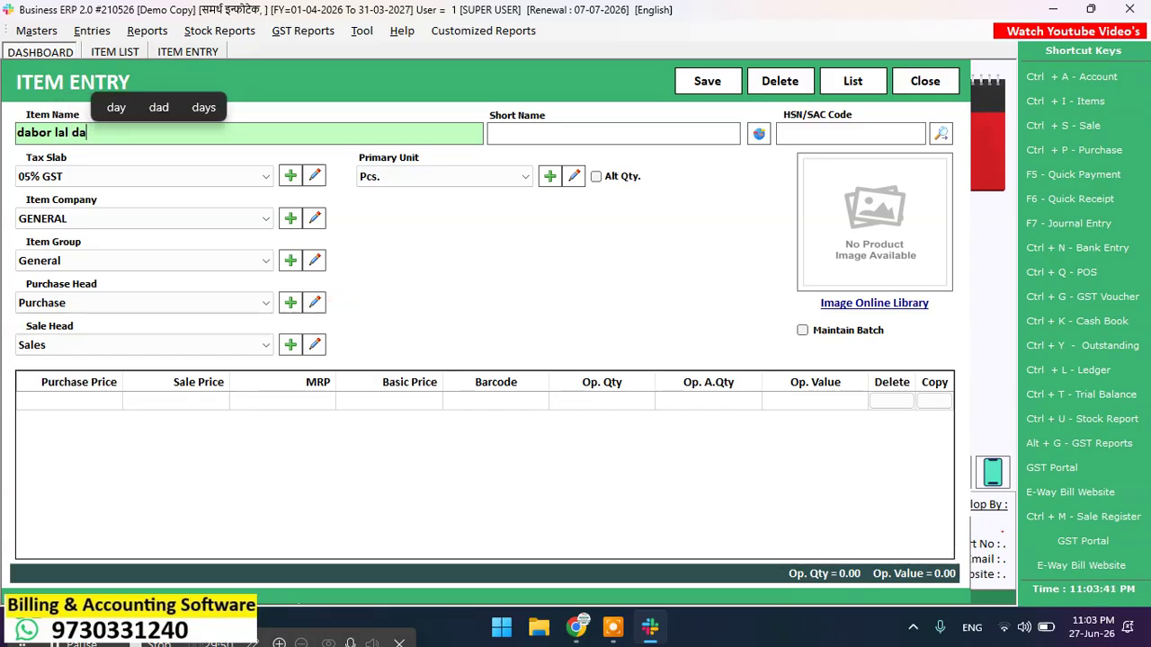
{"action": "type", "text": "nt manj"}
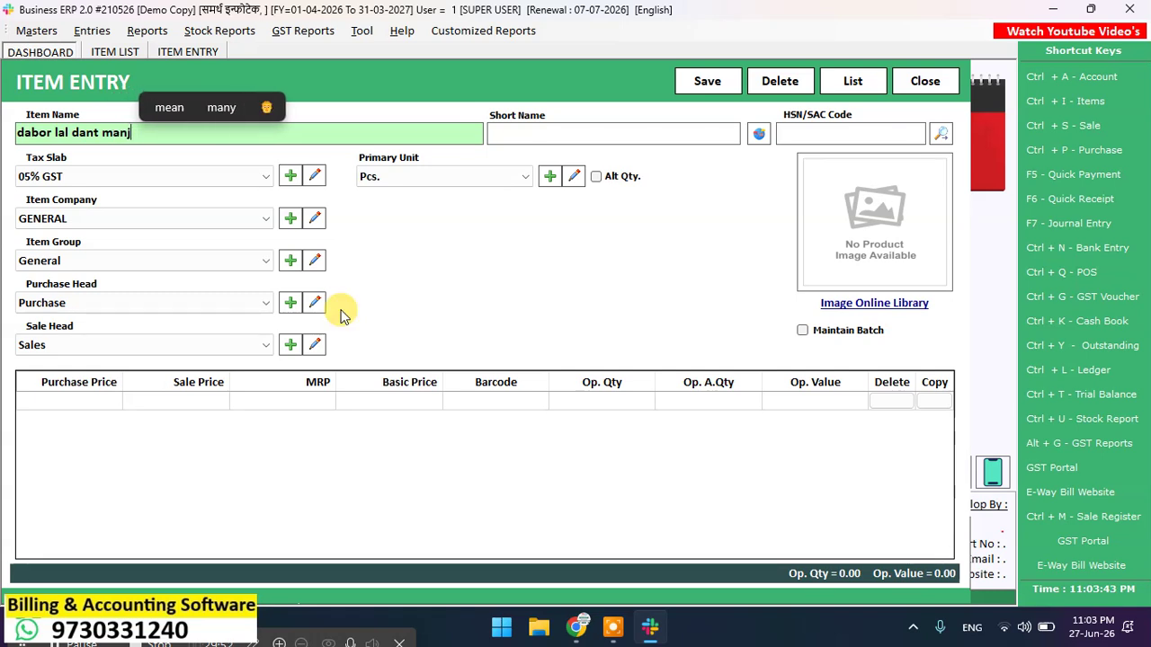
{"action": "type", "text": "an"}
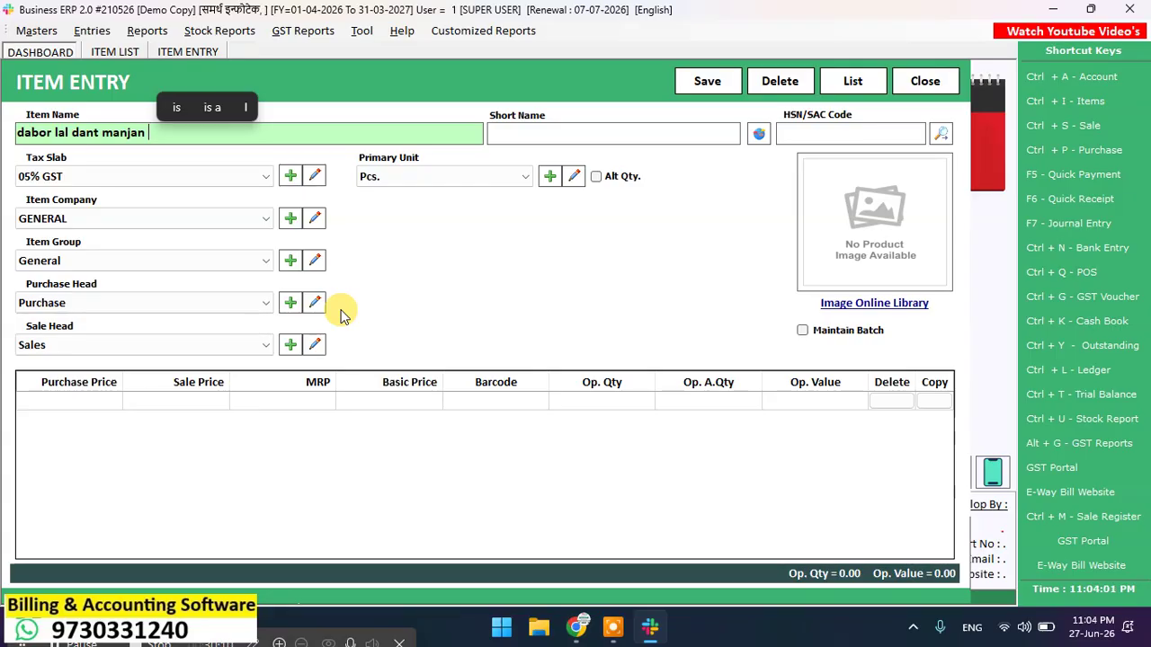
{"action": "type", "text": "100g"}
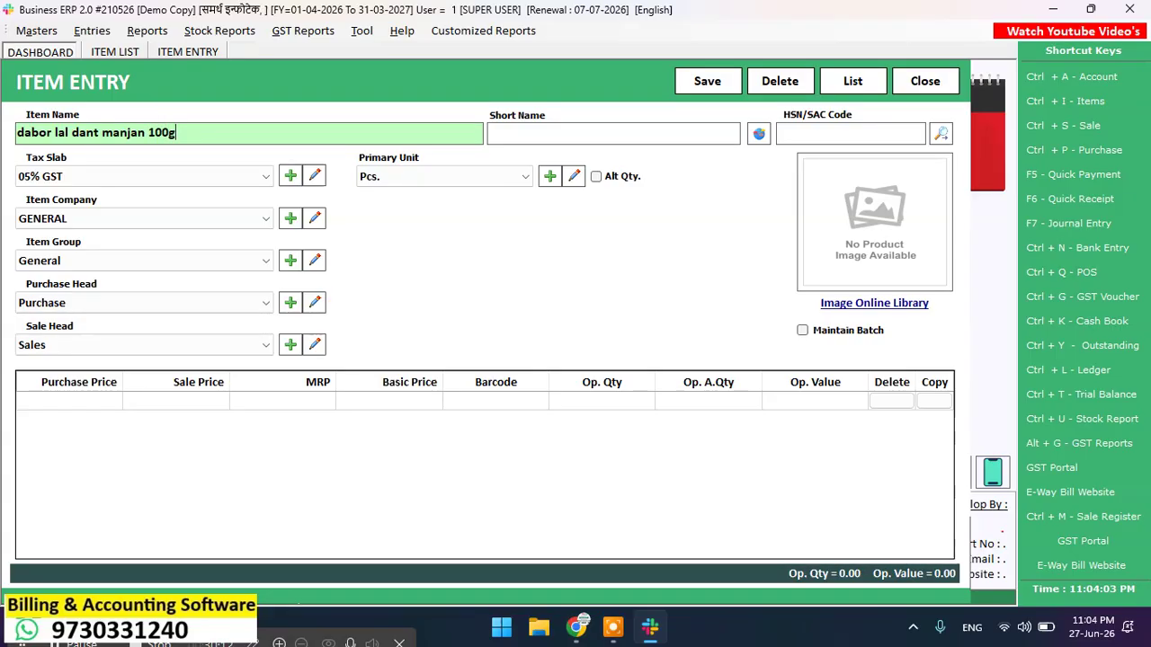
{"action": "type", "text": "m"}
{"action": "key", "text": "Return"}
Step: Give it HSN 45122, keep 05% GST and Pcs. unit, and enable batch tracking
{"action": "key", "text": "Return"}
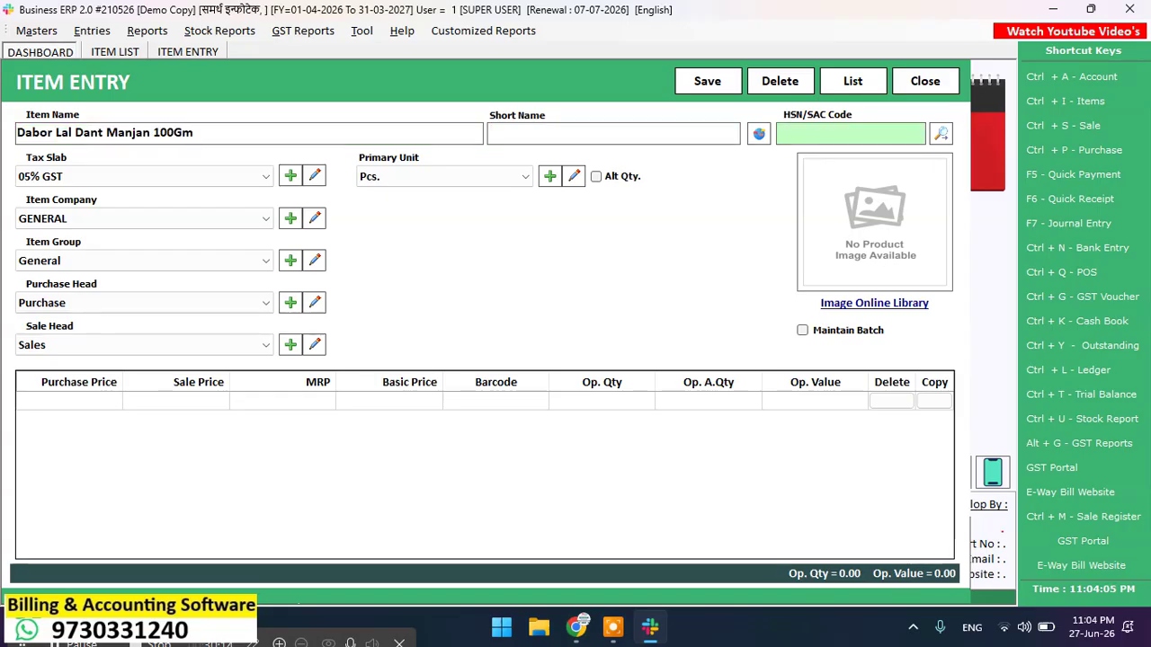
{"action": "type", "text": "45122"}
{"action": "key", "text": "Return"}
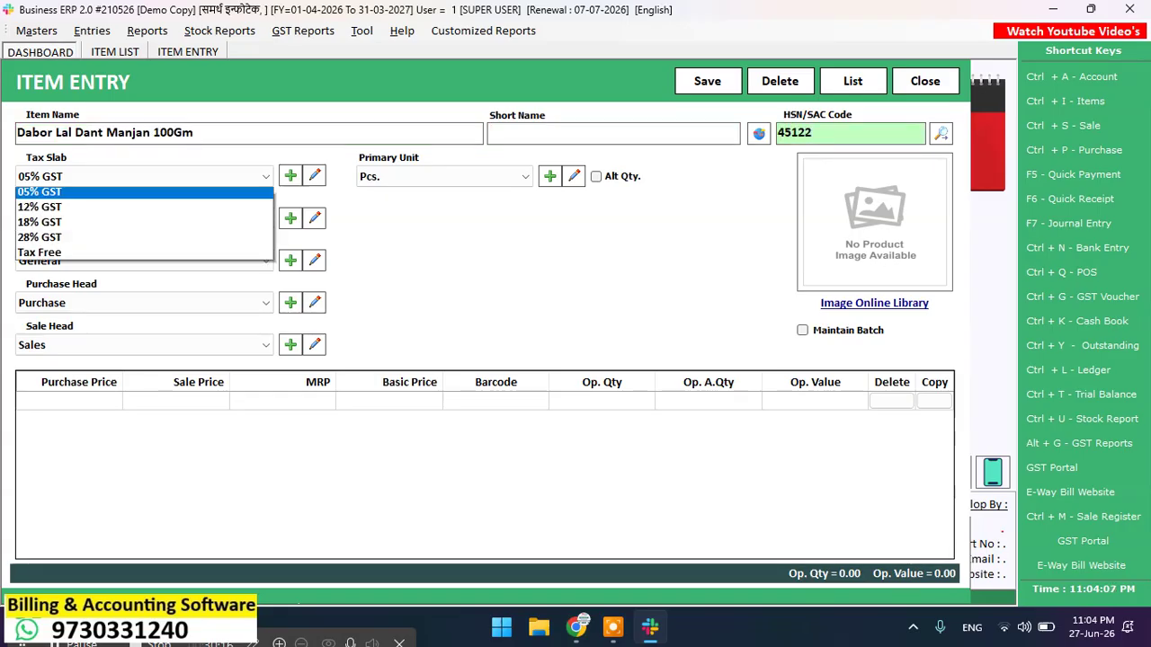
{"action": "key", "text": "Return"}
{"action": "key", "text": "Return"}
{"action": "key", "text": "Return"}
{"action": "key", "text": "Return"}
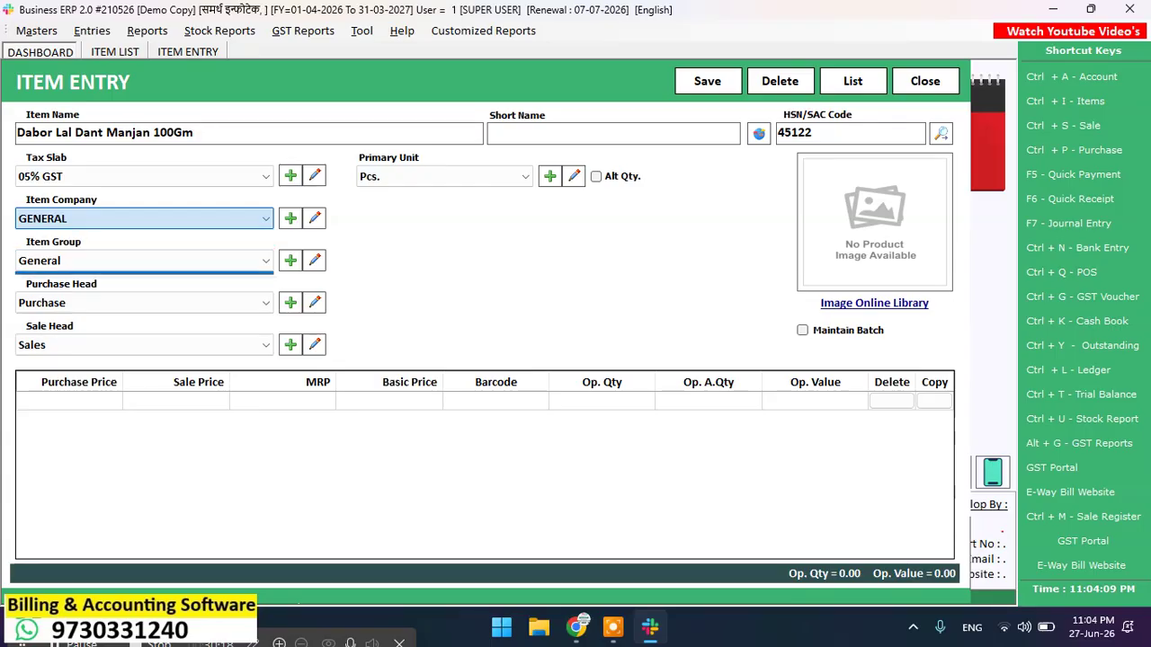
{"action": "key", "text": "Return"}
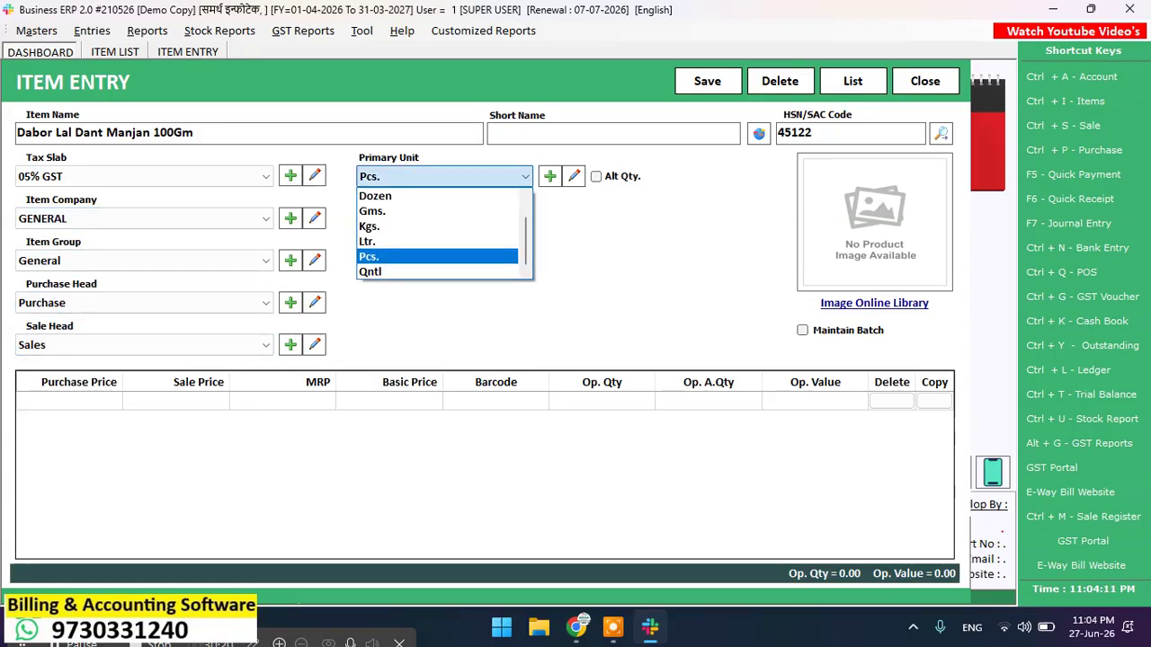
{"action": "key", "text": "Return"}
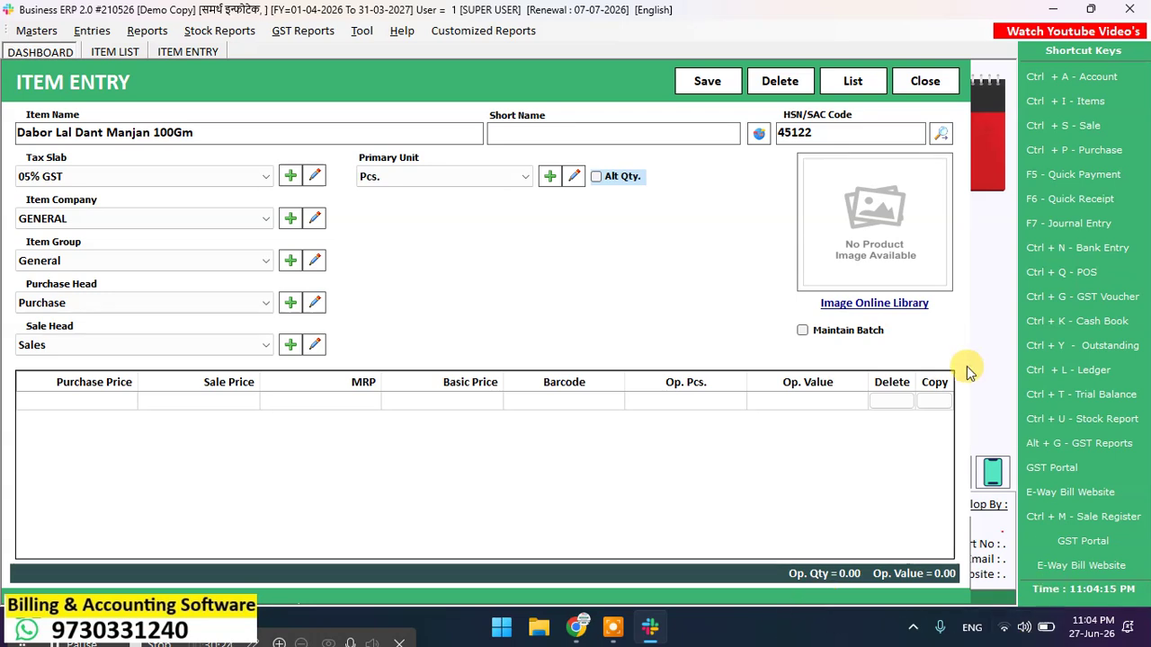
{"action": "left_click", "coordinate": [819, 335]}
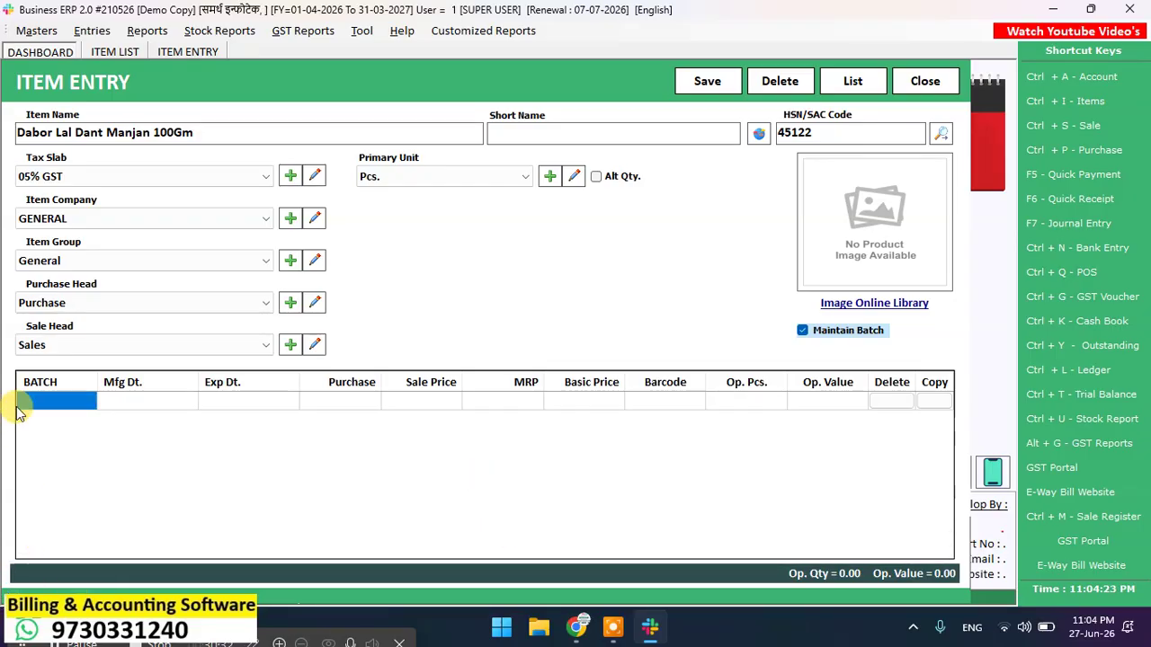
Step: Add batch BL1784 with expiry date 01-12-2026
{"action": "left_click", "coordinate": [84, 400]}
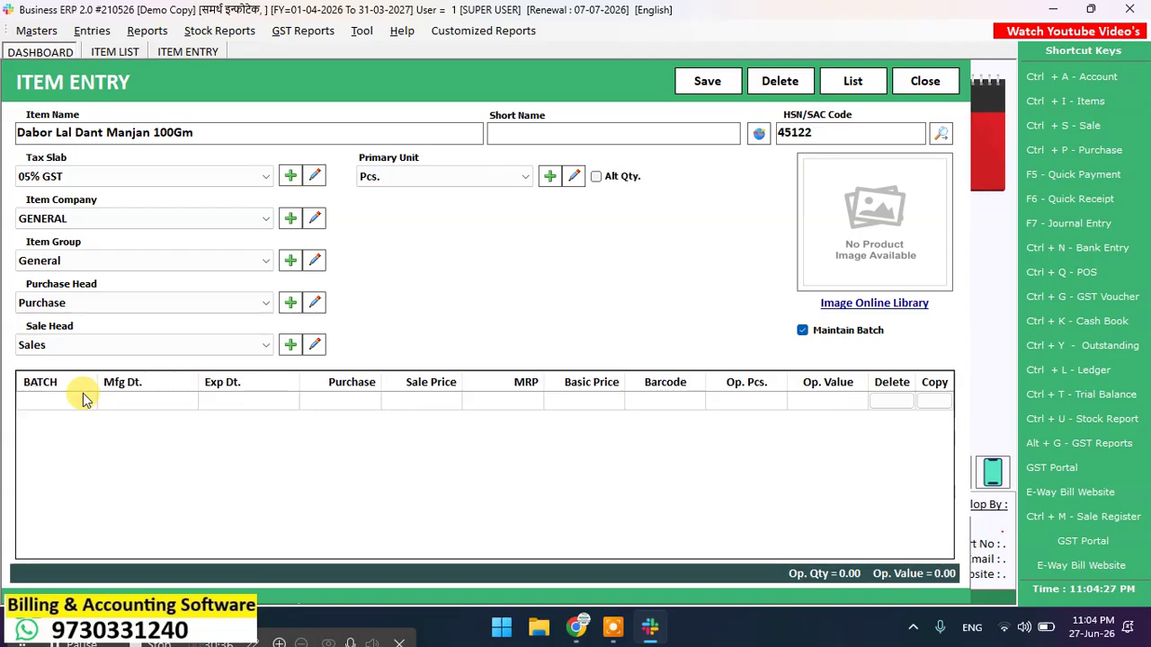
{"action": "type", "text": "BL"}
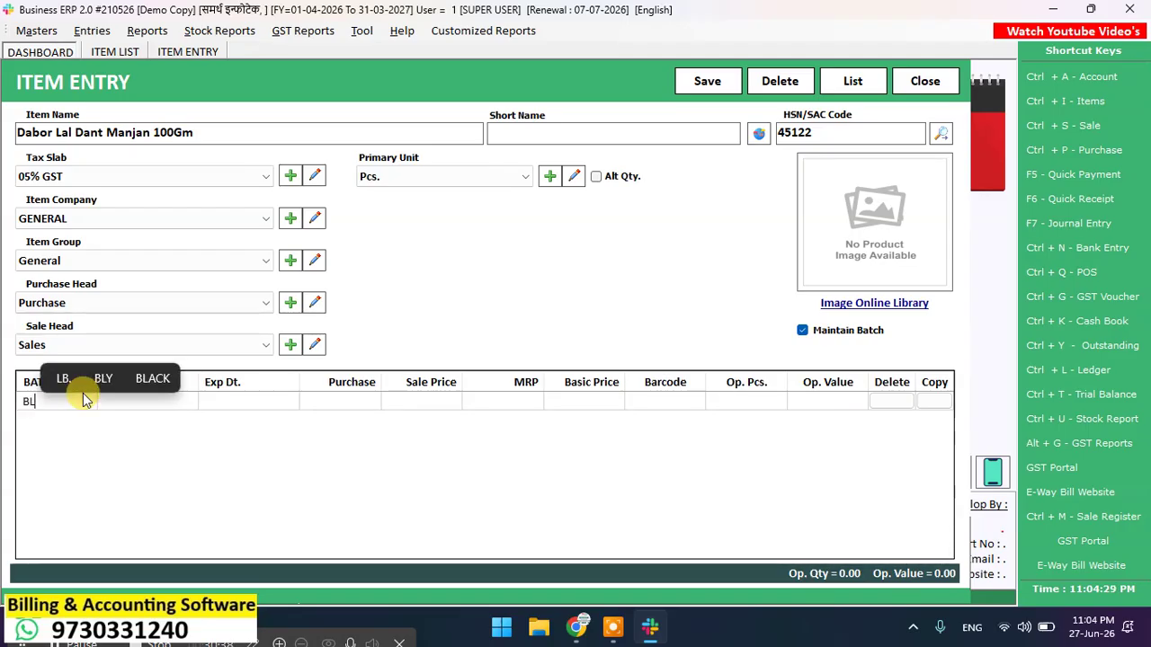
{"action": "type", "text": "17"}
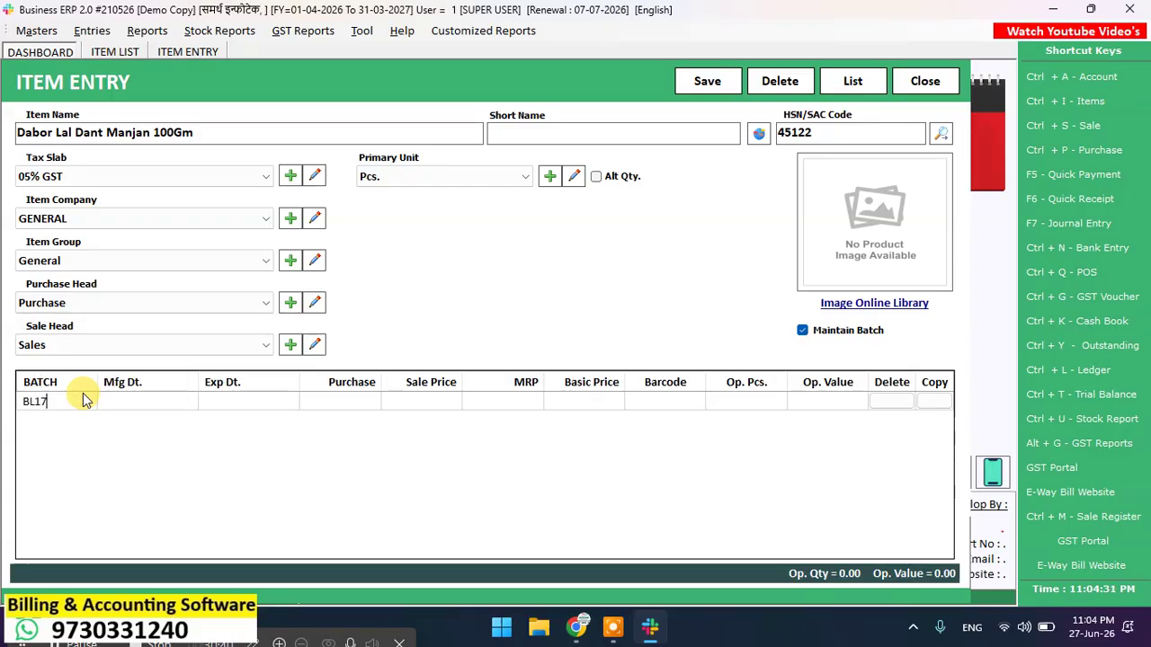
{"action": "type", "text": "84"}
{"action": "key", "text": "Return"}
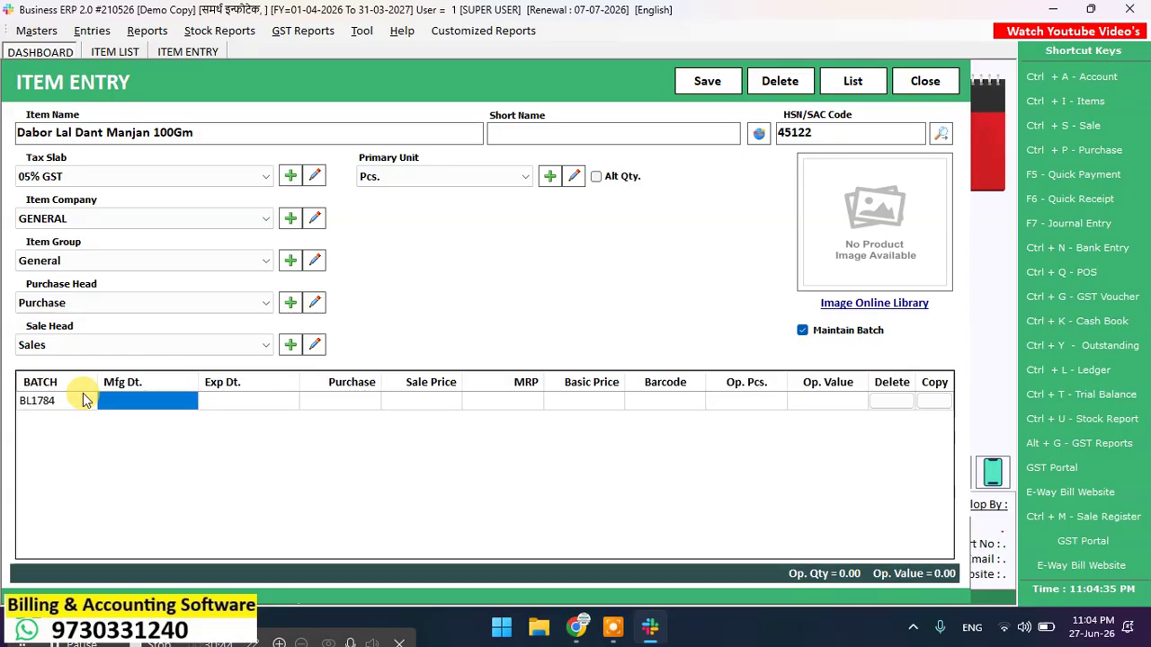
{"action": "key", "text": "Return"}
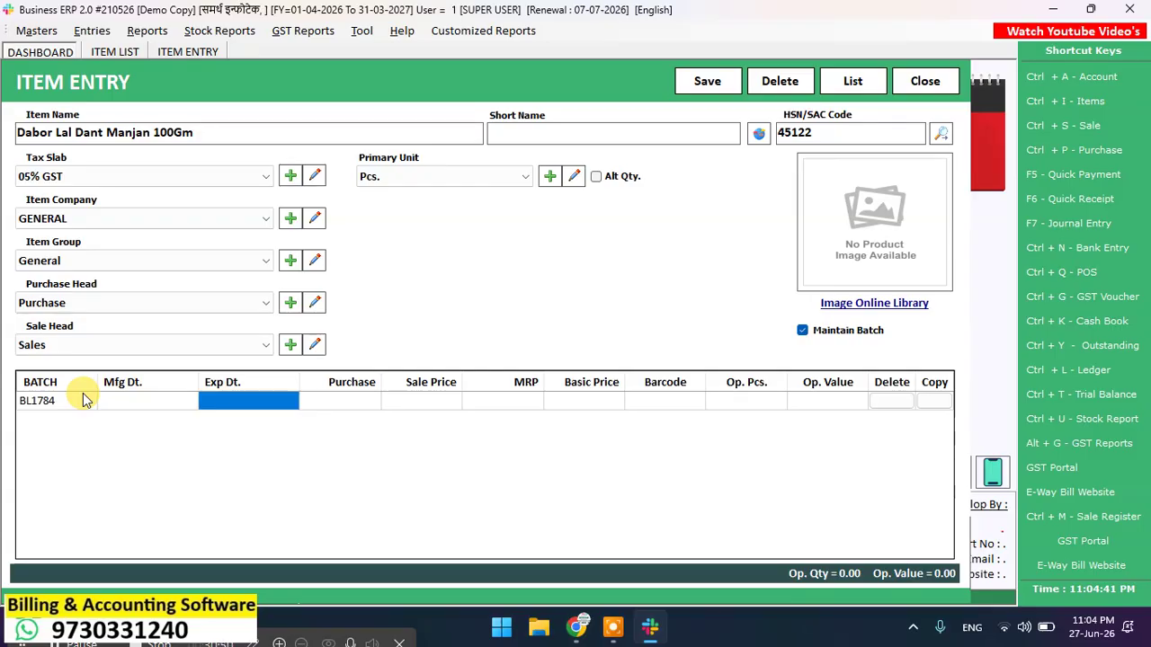
{"action": "type", "text": "1"}
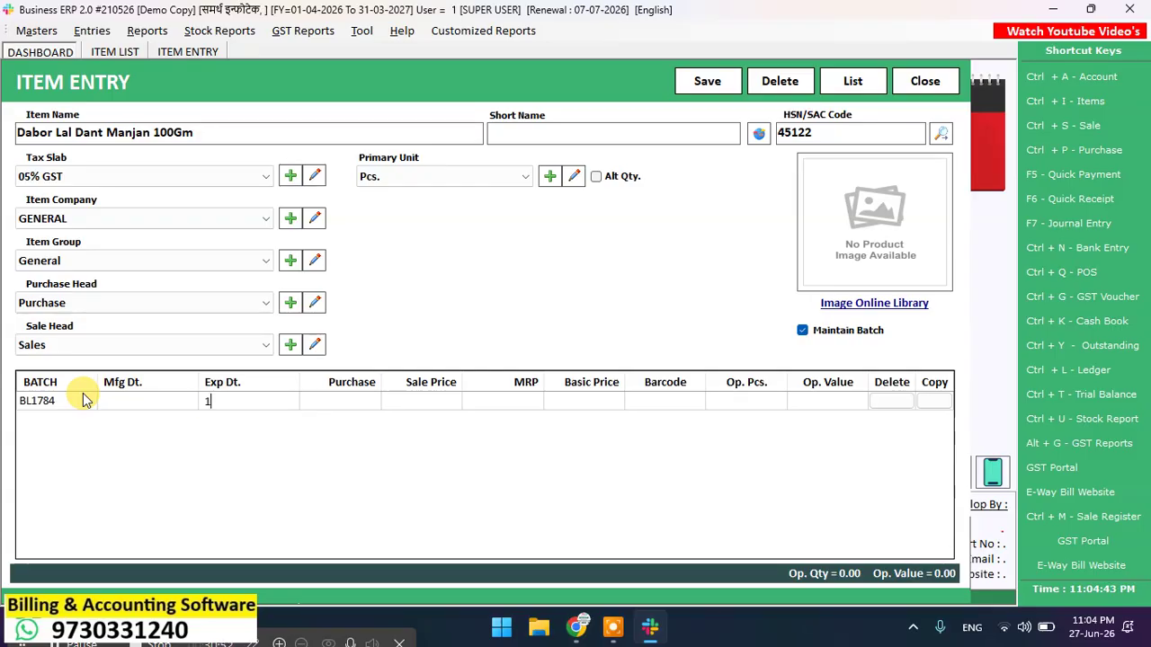
{"action": "key", "text": "BackSpace"}
{"action": "type", "text": "01-12-"}
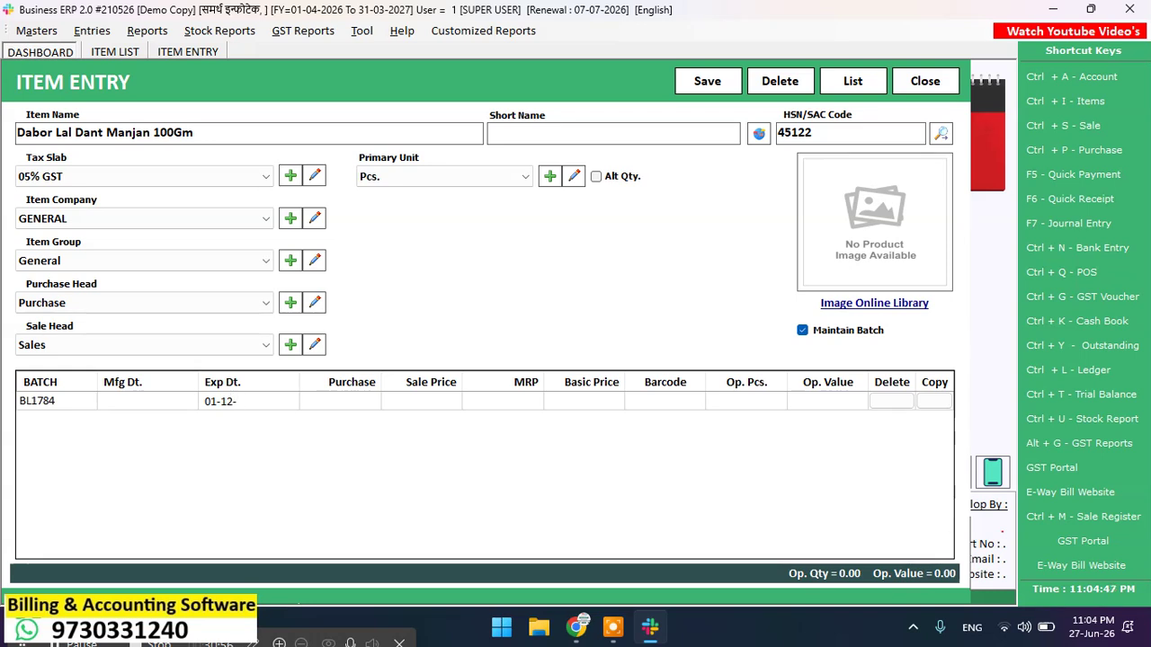
{"action": "type", "text": "2026"}
{"action": "key", "text": "Return"}
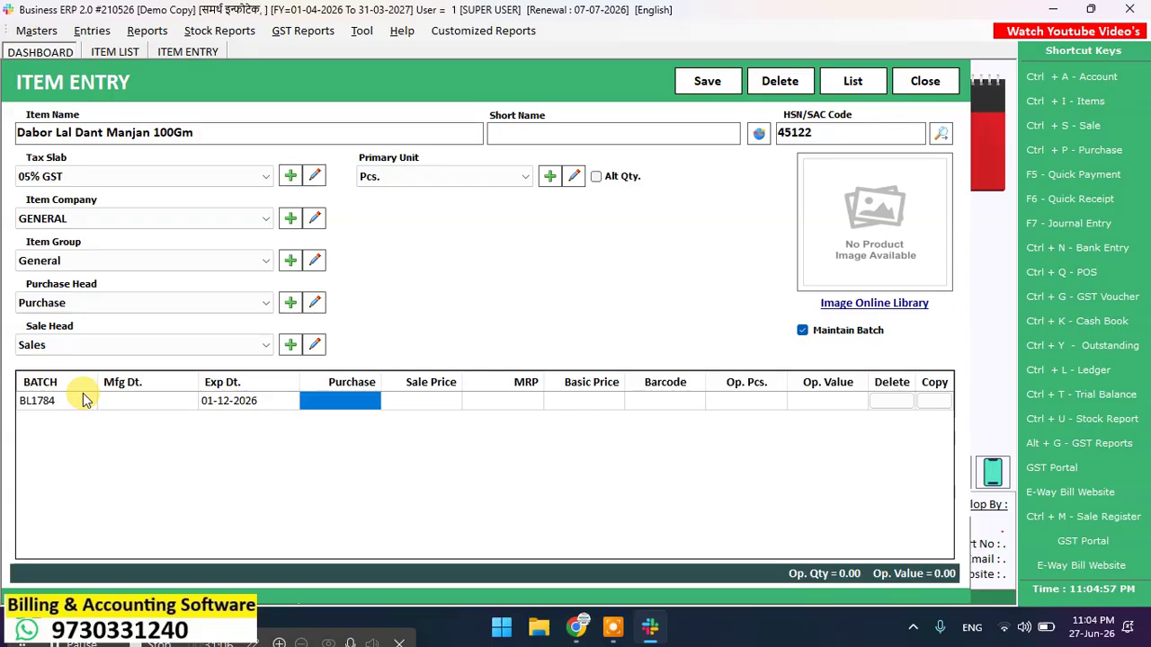
Step: Set the batch's purchase price to 62, MRP to 70 and sale price to 69
{"action": "type", "text": "62"}
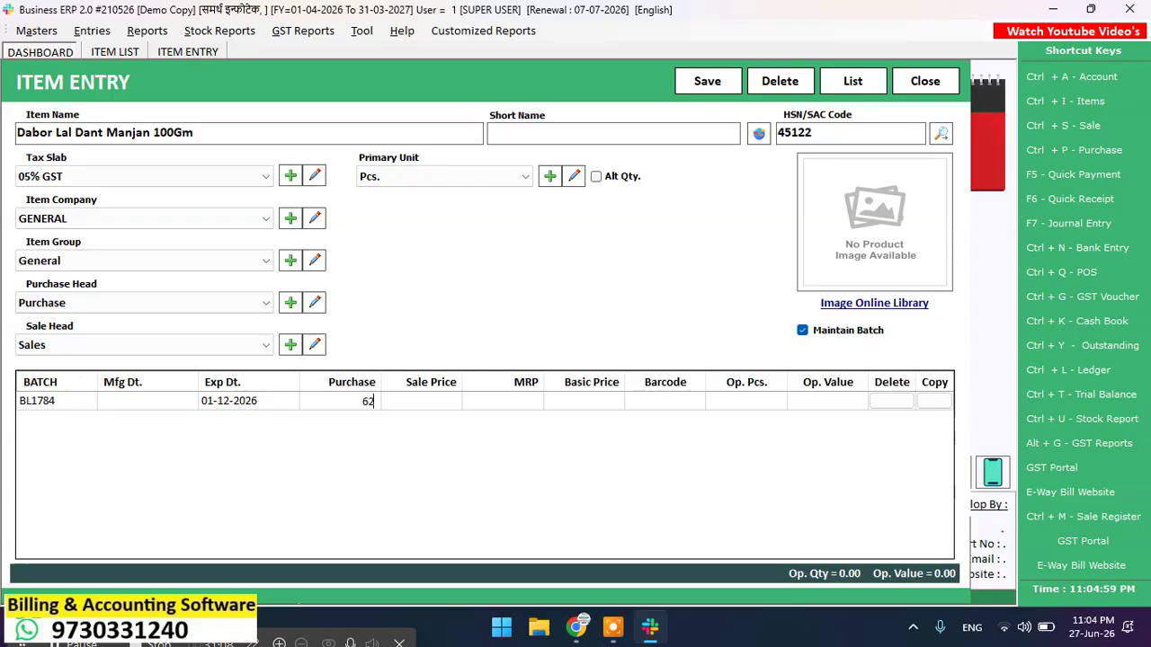
{"action": "key", "text": "Return"}
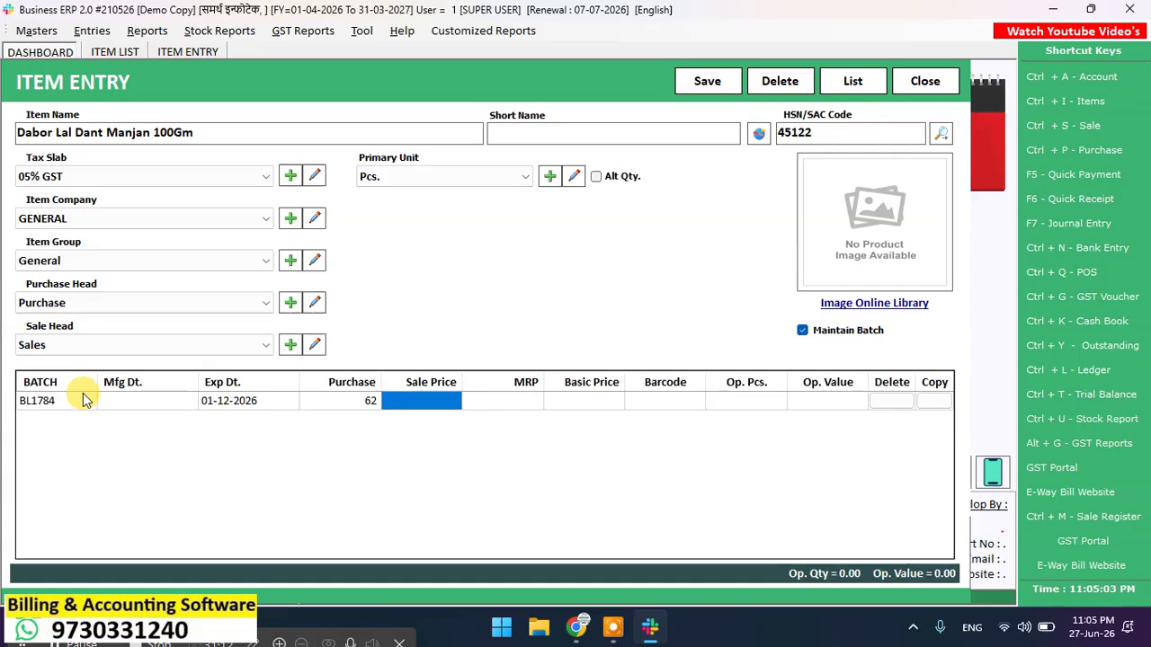
{"action": "type", "text": "70"}
{"action": "key", "text": "Return"}
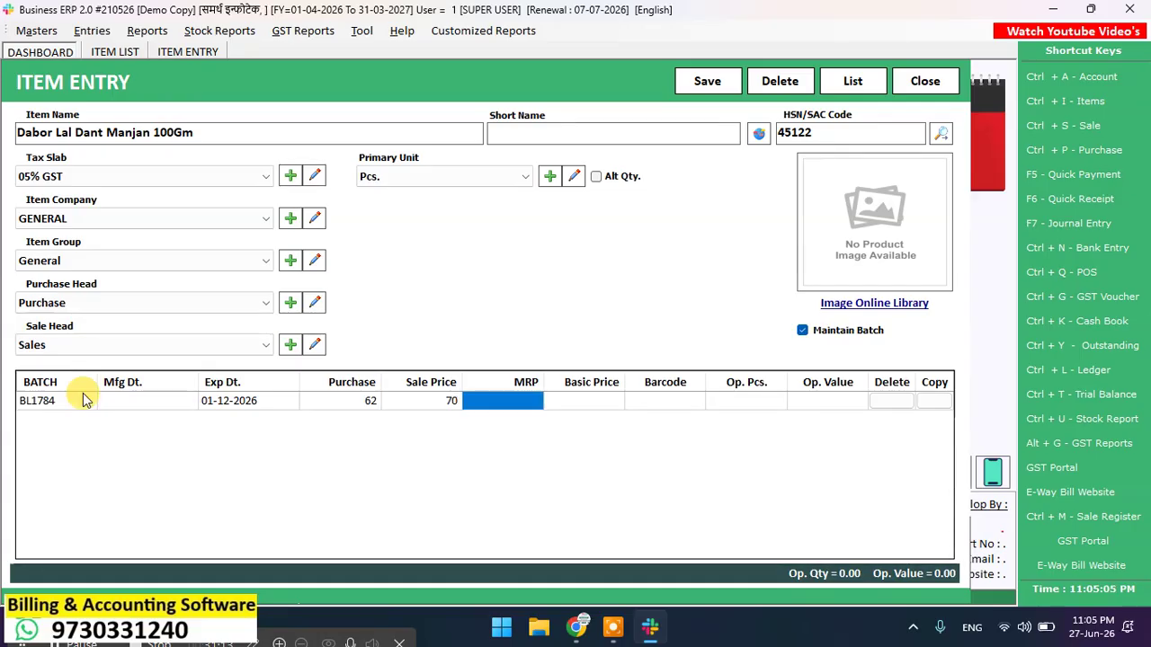
{"action": "type", "text": "70"}
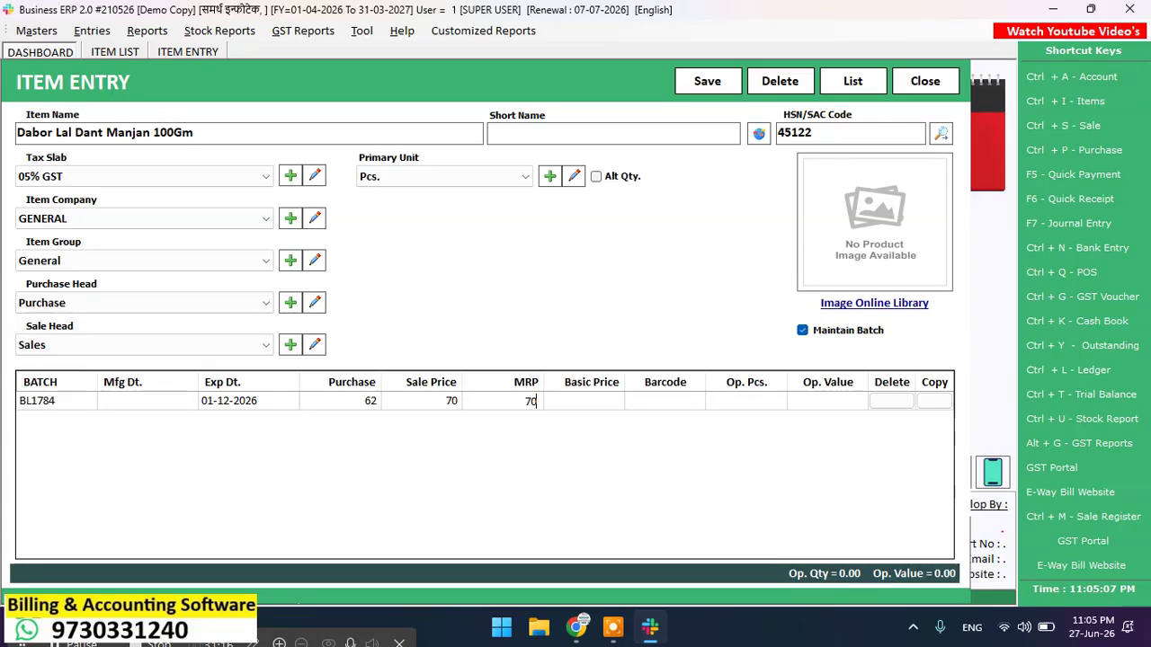
{"action": "key", "text": "Return"}
{"action": "key", "text": "Left"}
{"action": "key", "text": "Left"}
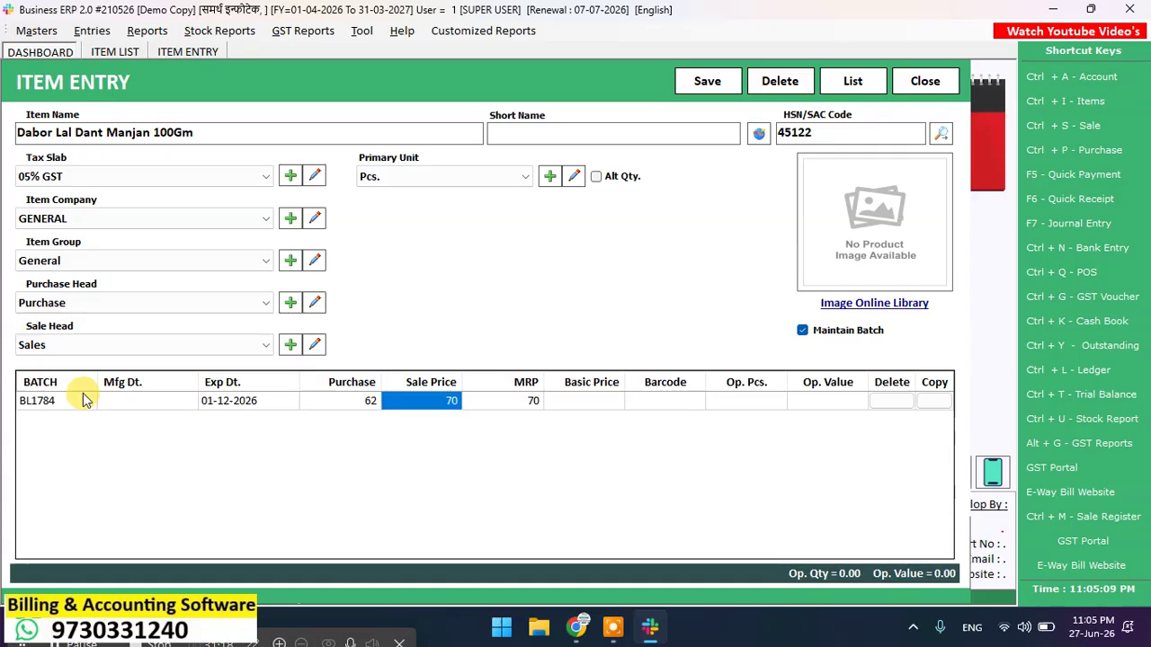
{"action": "type", "text": "69"}
{"action": "key", "text": "Return"}
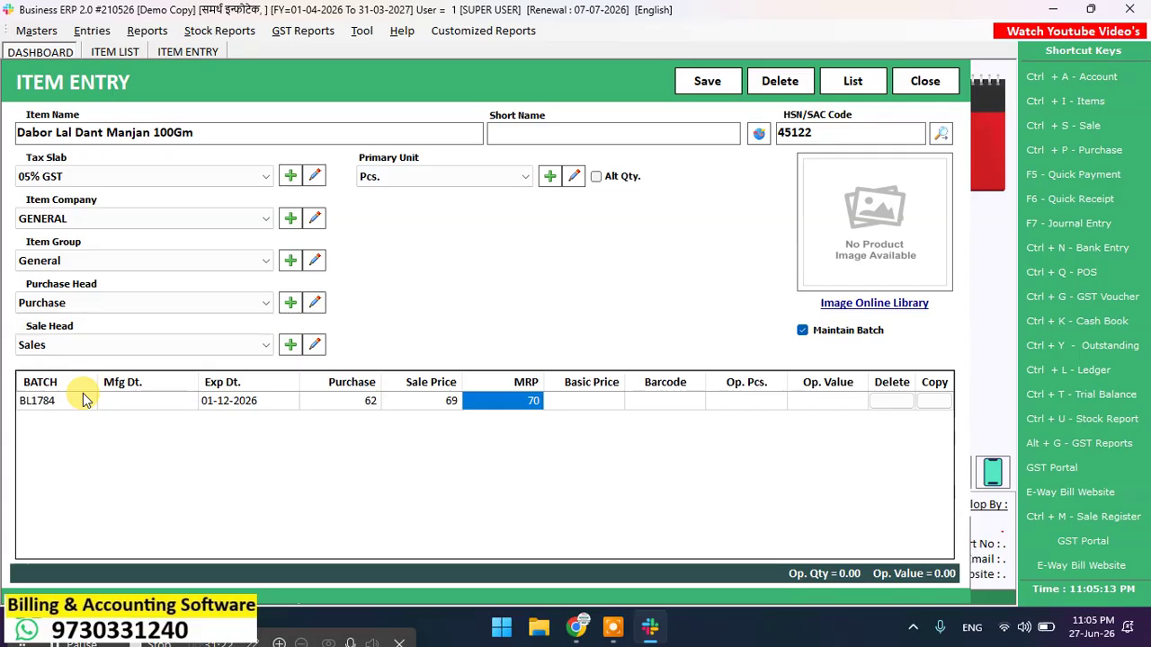
{"action": "key", "text": "Return"}
{"action": "key", "text": "Return"}
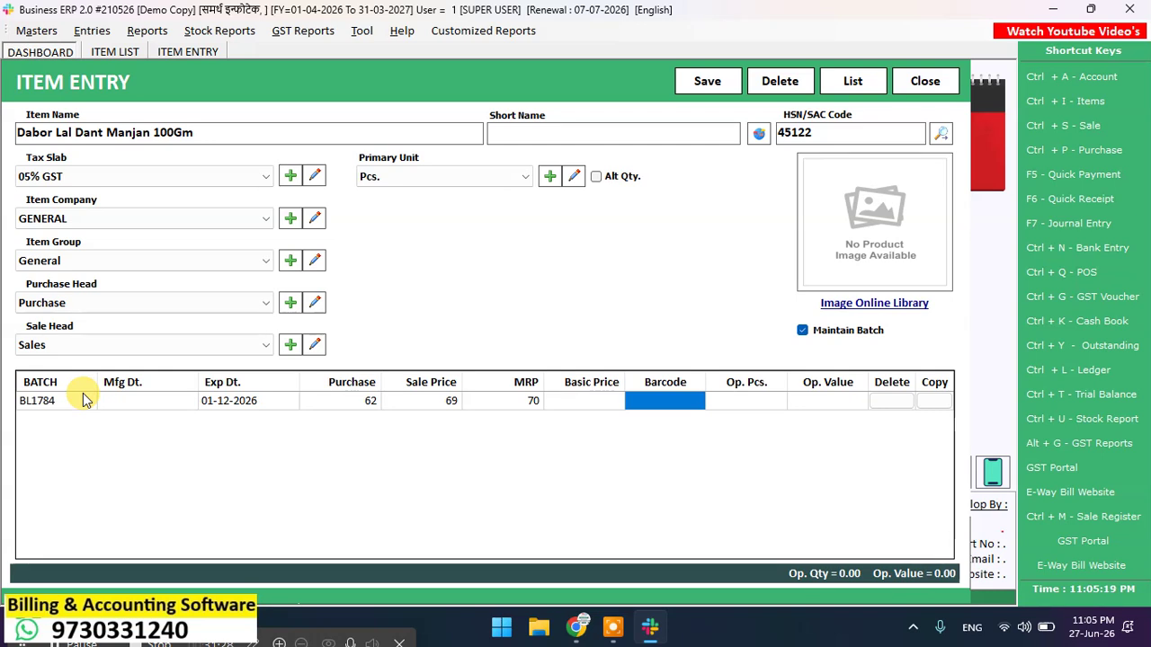
{"action": "type", "text": "8901207091025"}
{"action": "key", "text": "Return"}
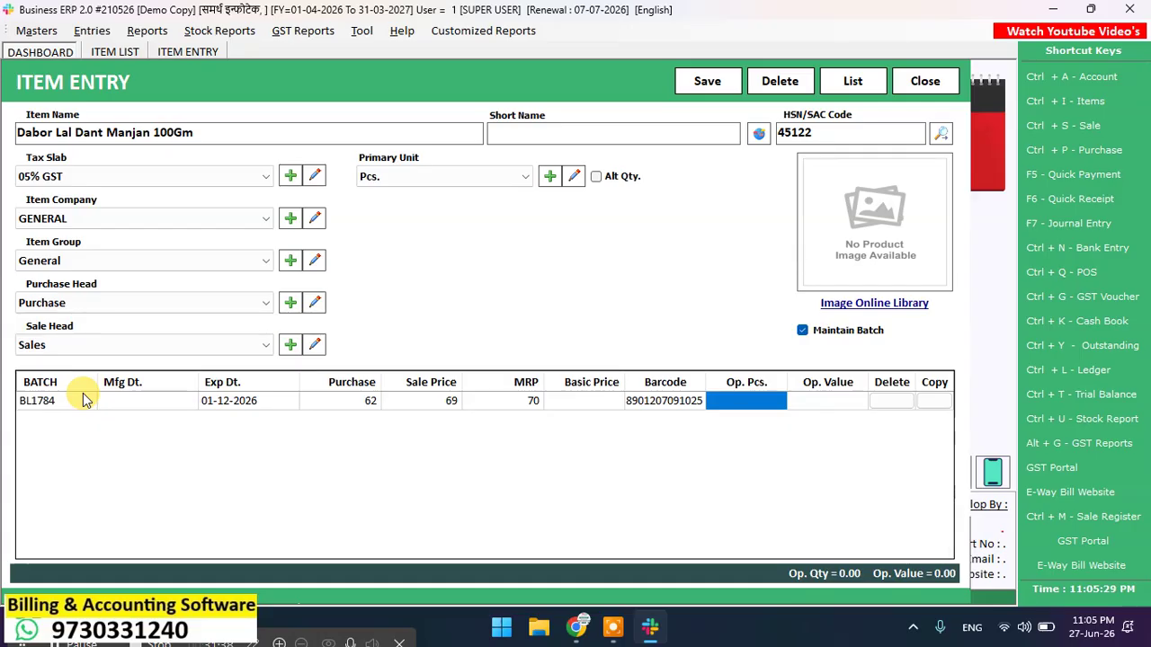
{"action": "type", "text": "10"}
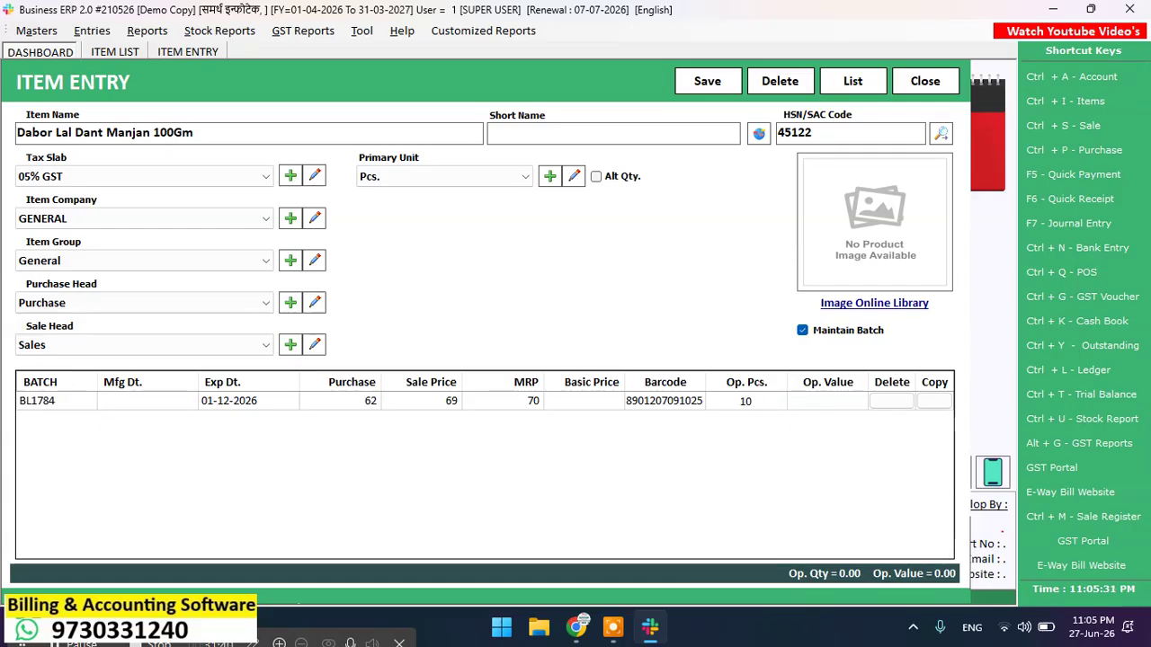
{"action": "key", "text": "Return"}
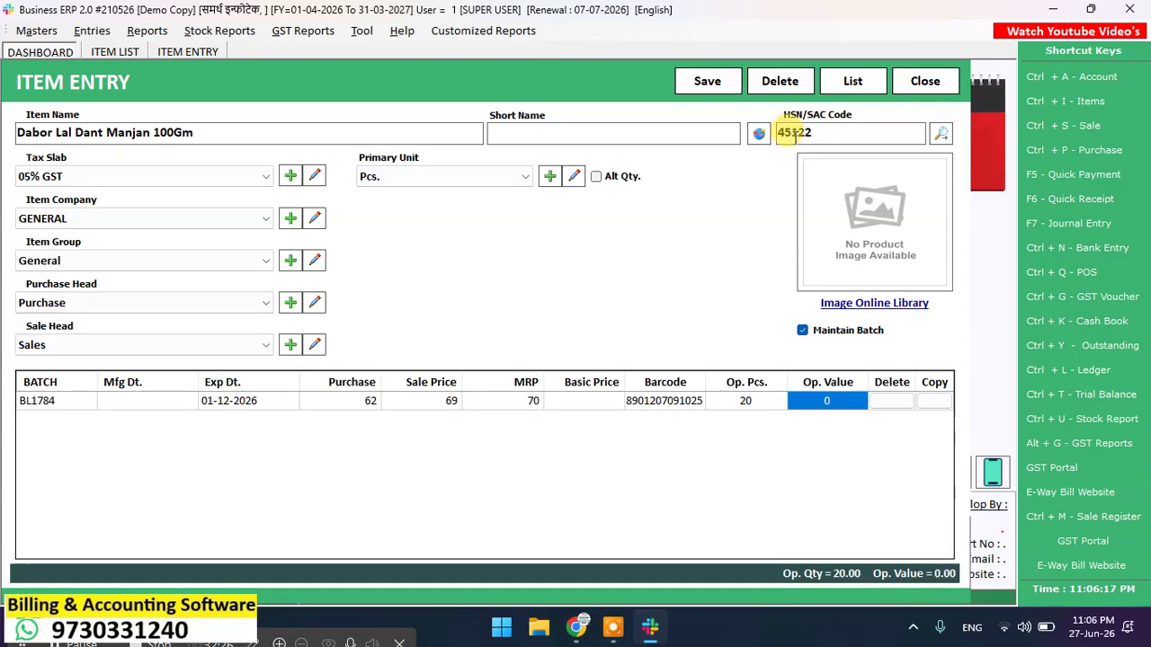
Step: Attach a toothpaste photo from the online image library and save the item
{"action": "left_click", "coordinate": [919, 304]}
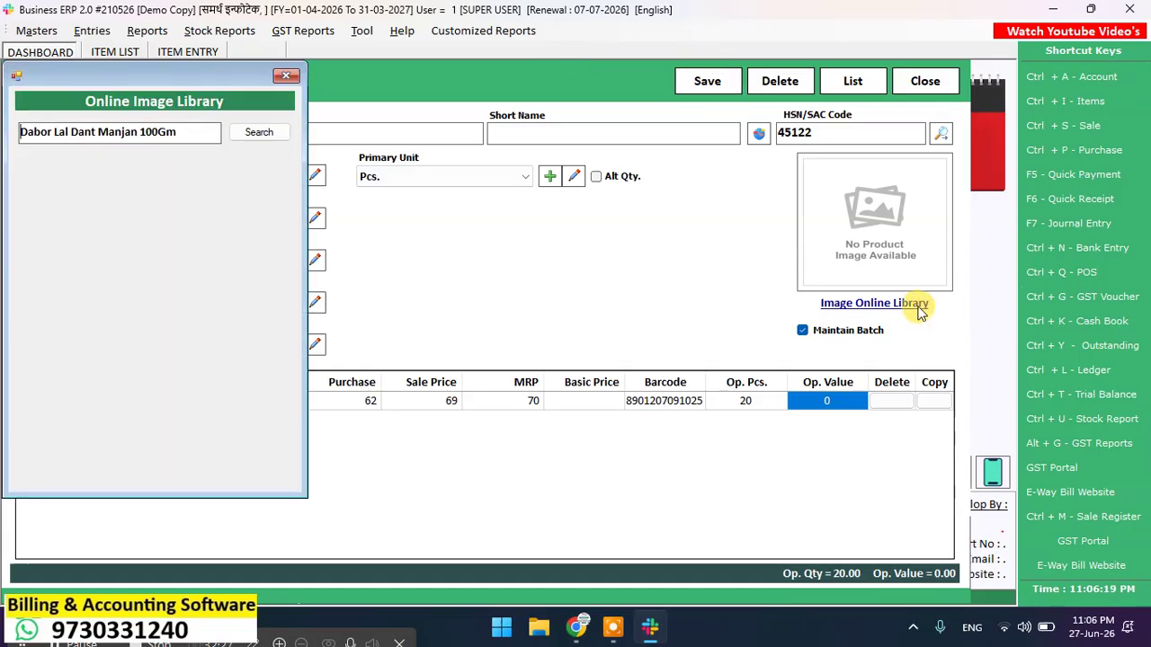
{"action": "left_click", "coordinate": [243, 134]}
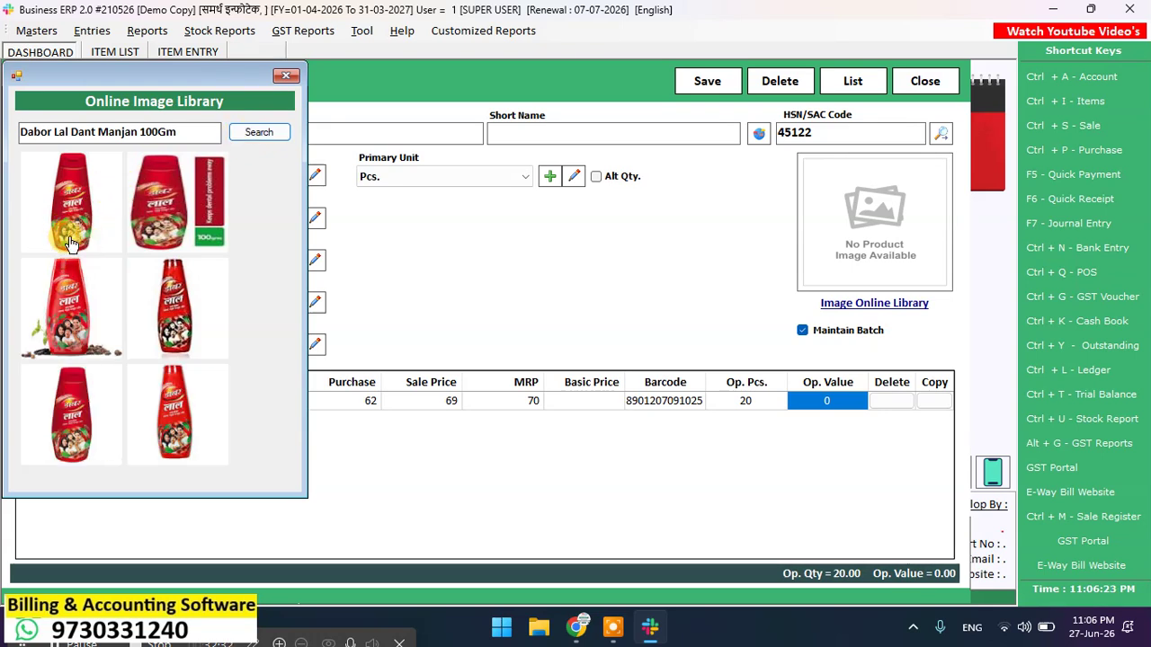
{"action": "left_click", "coordinate": [66, 297]}
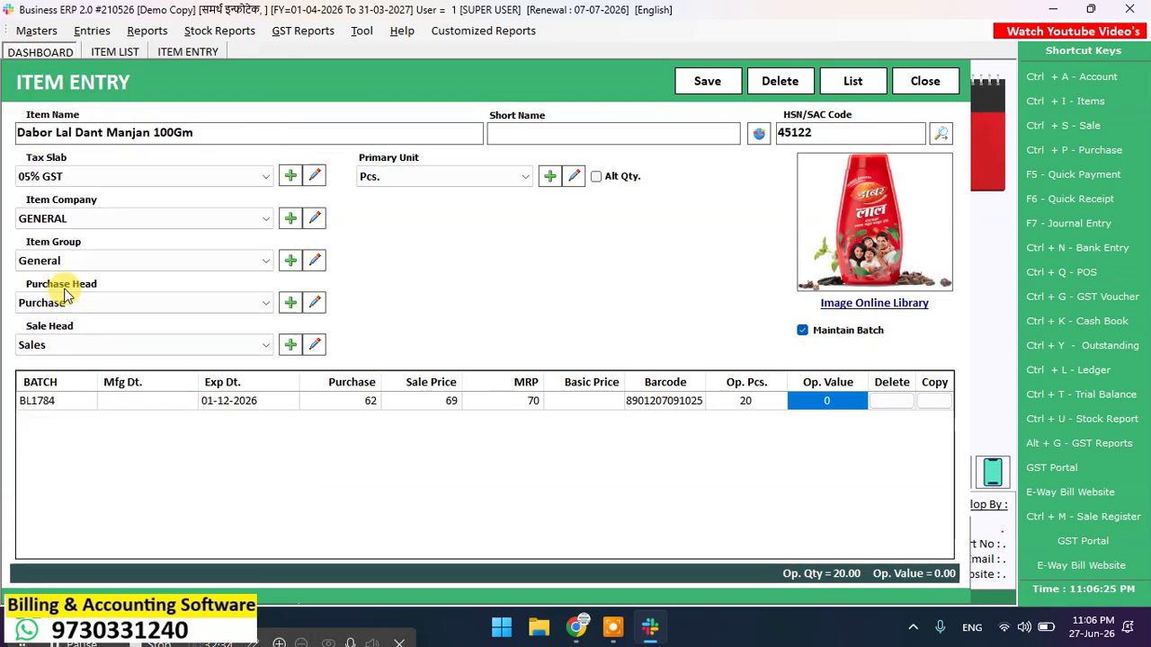
{"action": "left_click", "coordinate": [707, 82]}
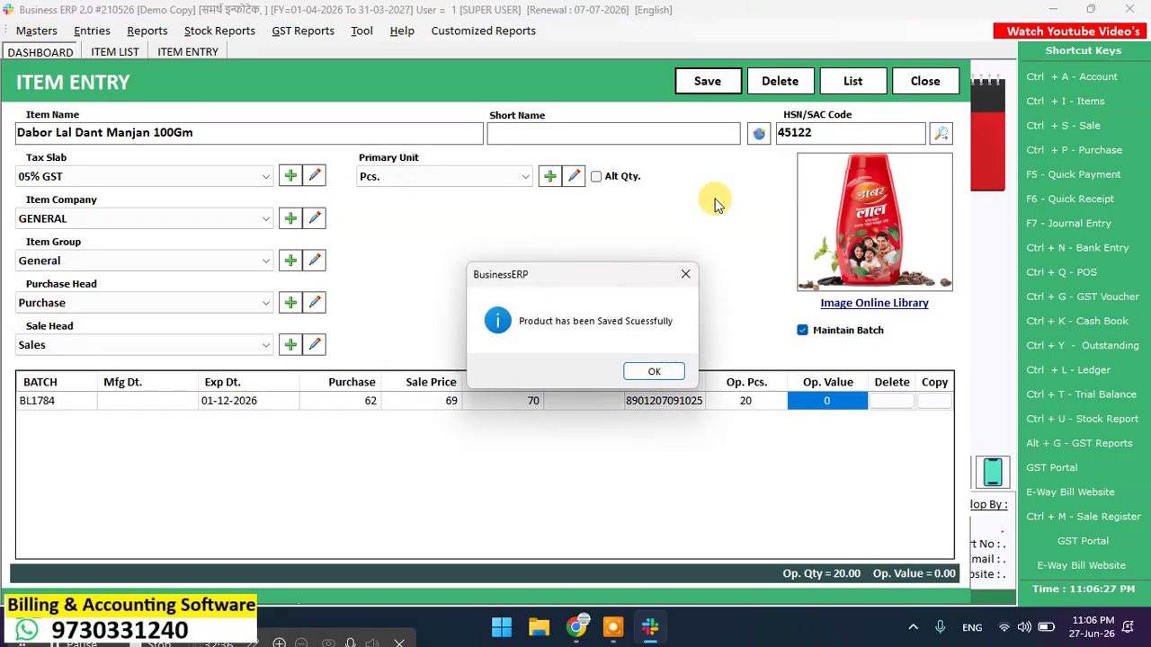
{"action": "left_click", "coordinate": [652, 372]}
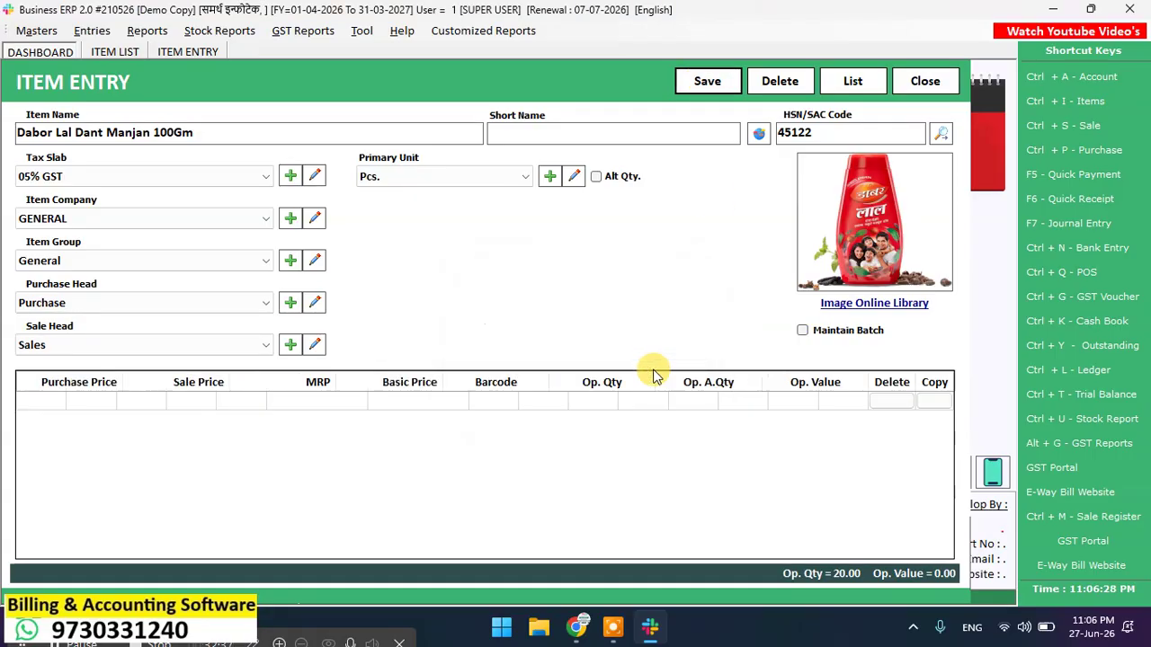
Step: Name the new item 'DERMI COOL DOUBLE POWDER 150GM', keeping 05% GST and Pcs. unit
{"action": "left_click", "coordinate": [168, 126]}
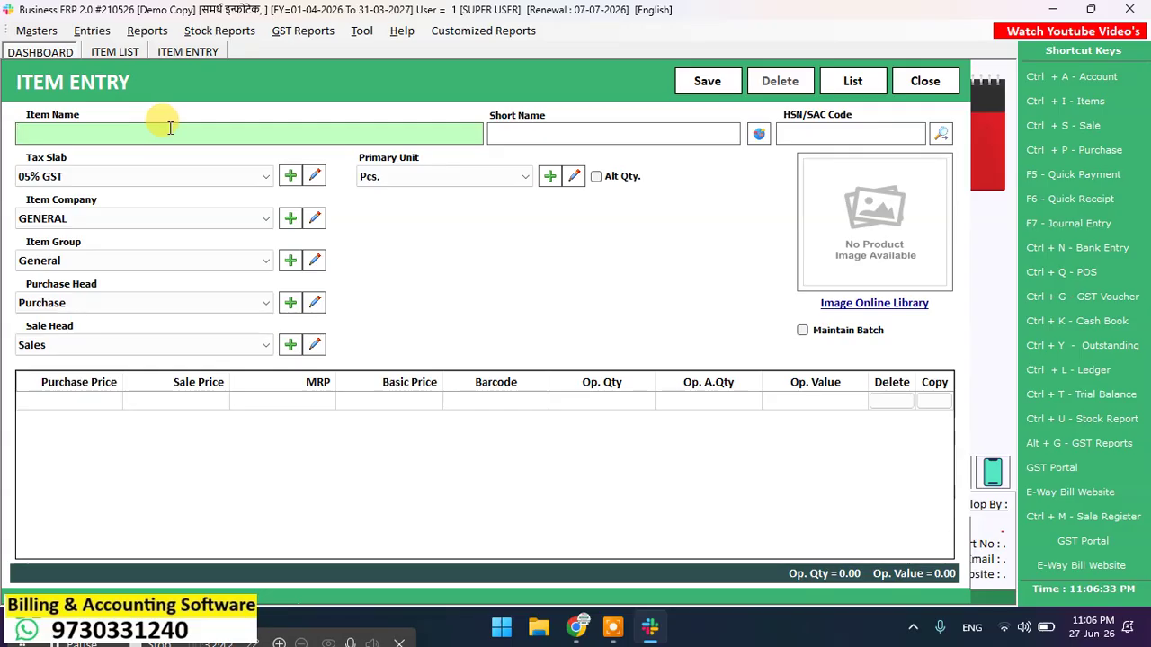
{"action": "type", "text": "DERM"}
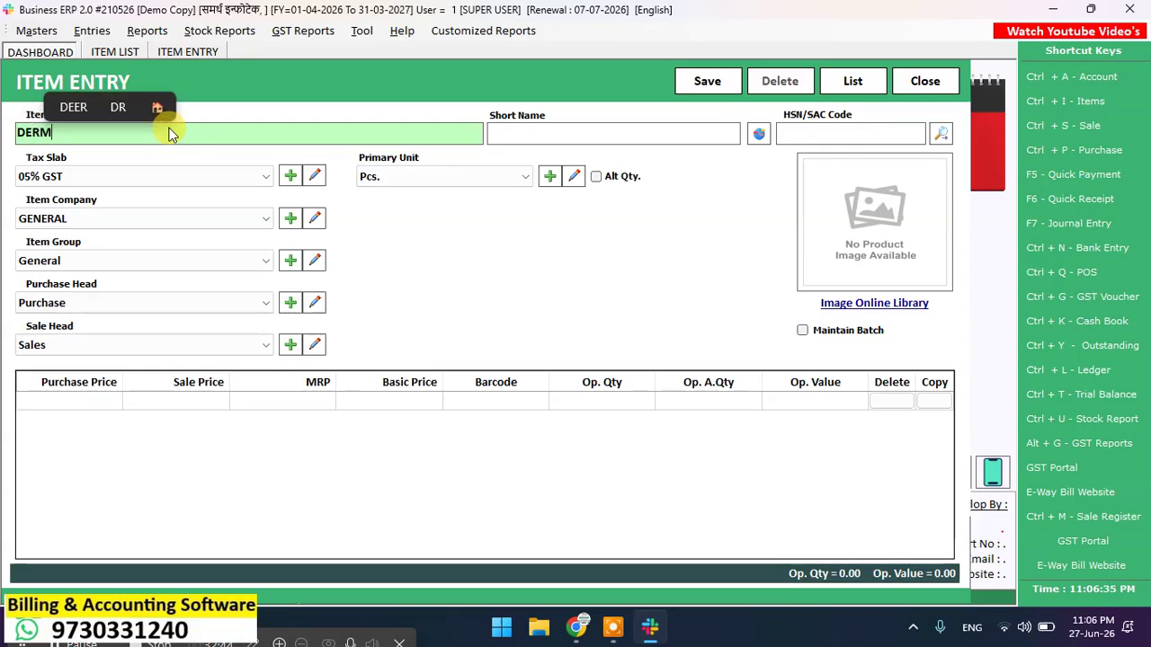
{"action": "type", "text": "I COOL D"}
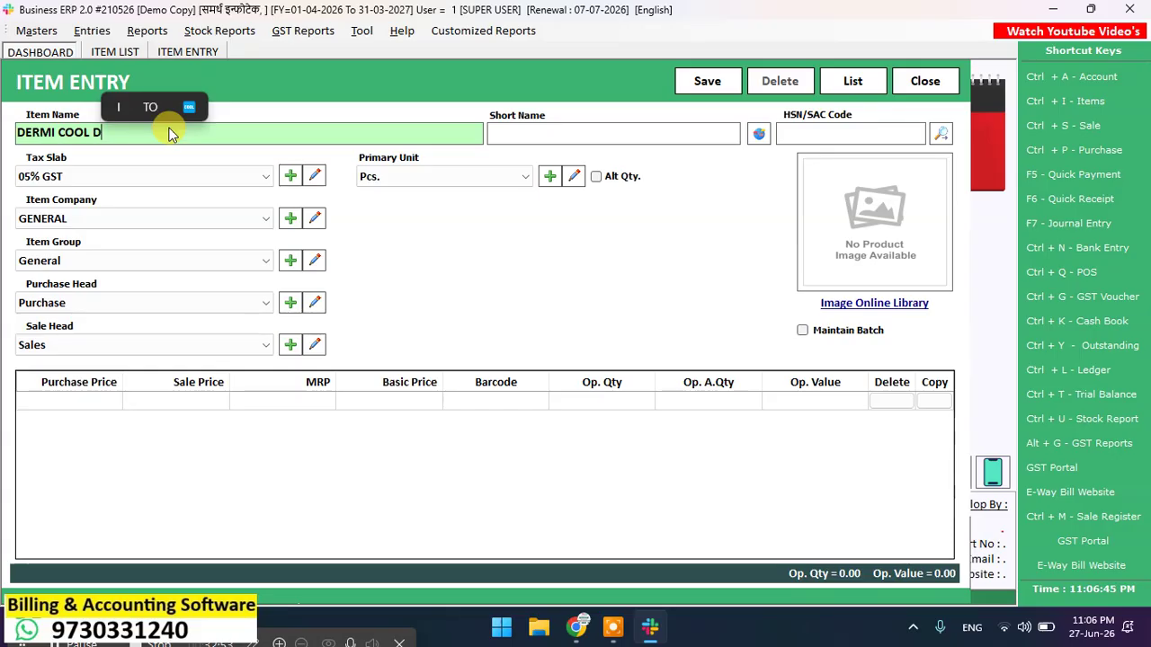
{"action": "type", "text": "OU"}
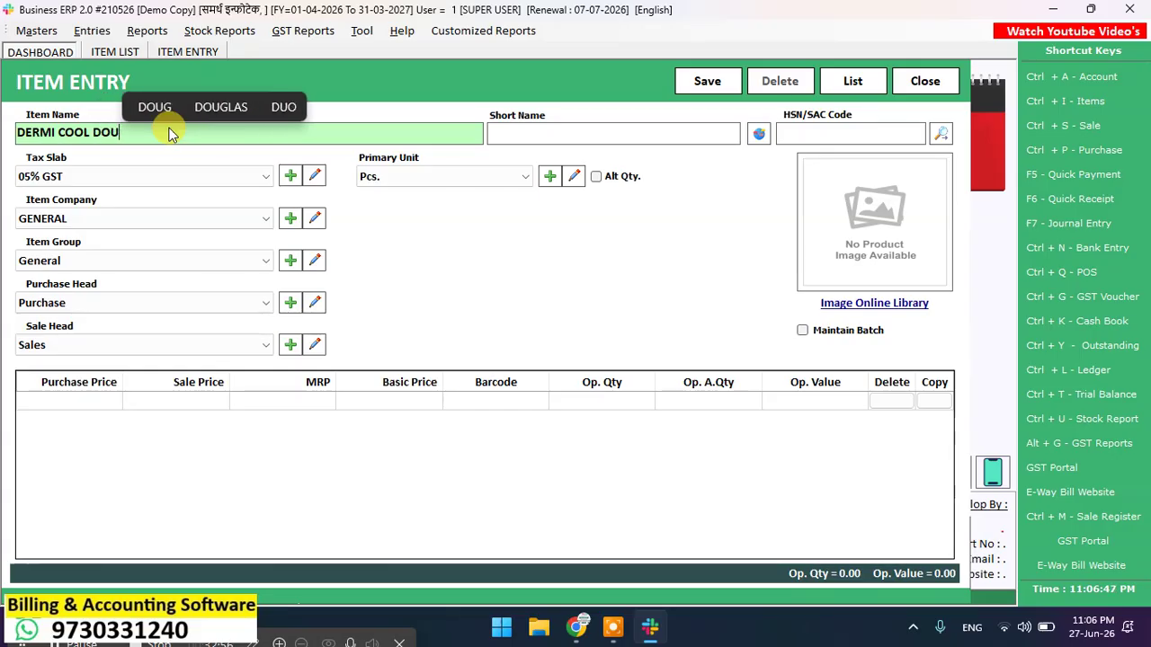
{"action": "type", "text": "BLE "}
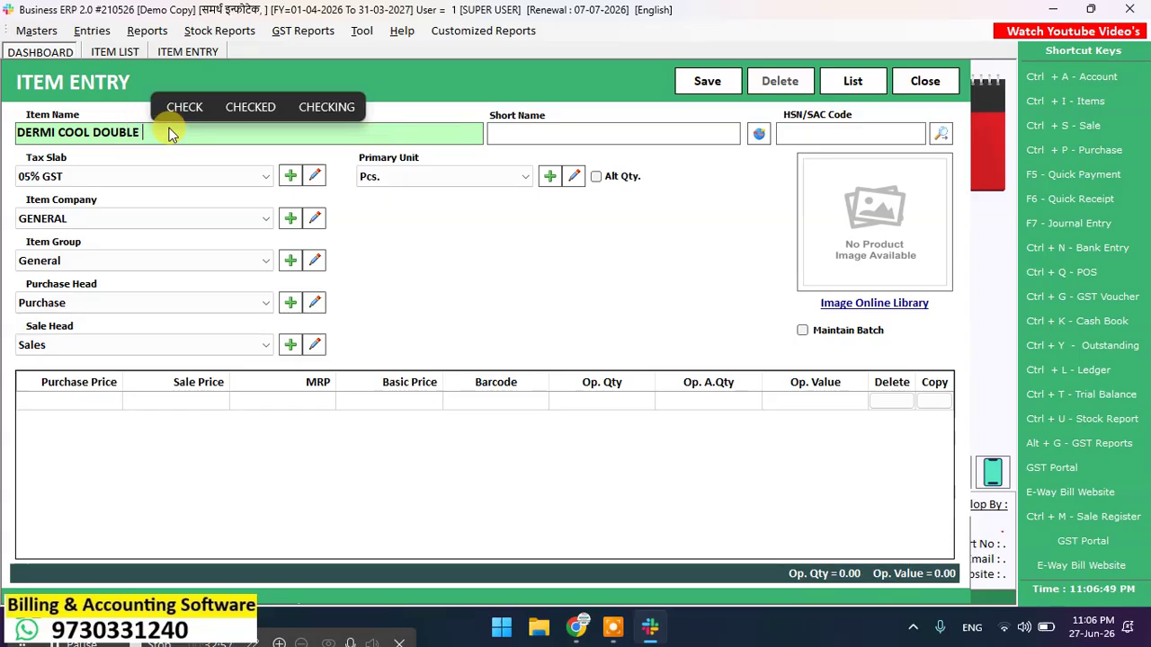
{"action": "type", "text": "POW"}
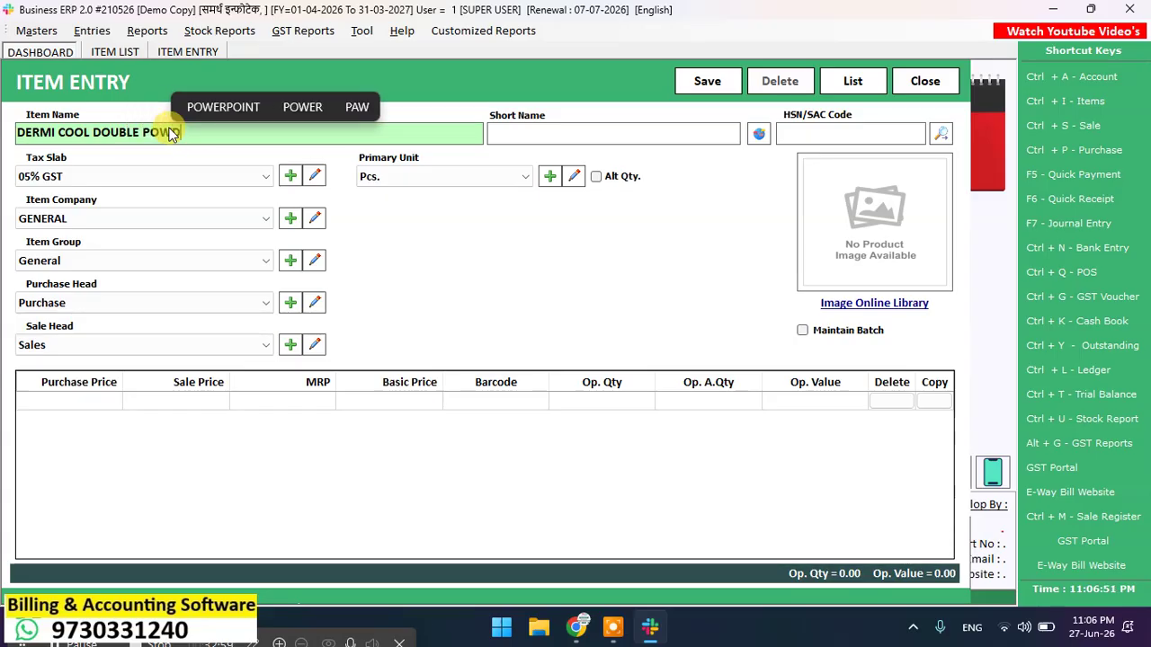
{"action": "type", "text": "DER "}
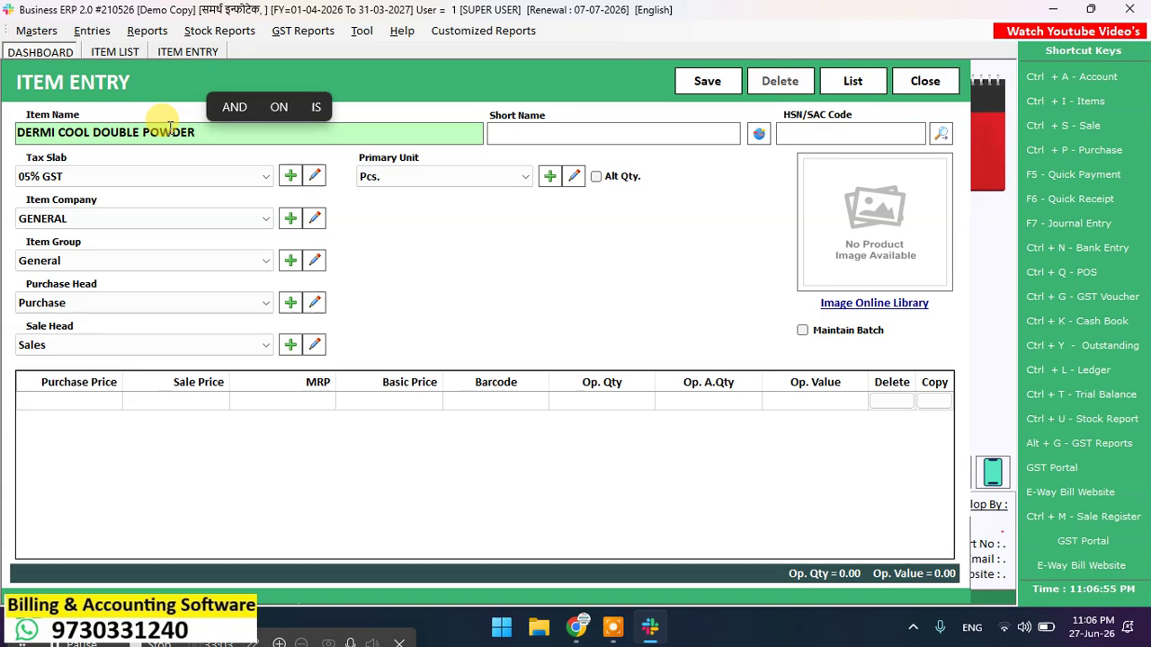
{"action": "type", "text": "150GM"}
{"action": "left_click", "coordinate": [613, 133]}
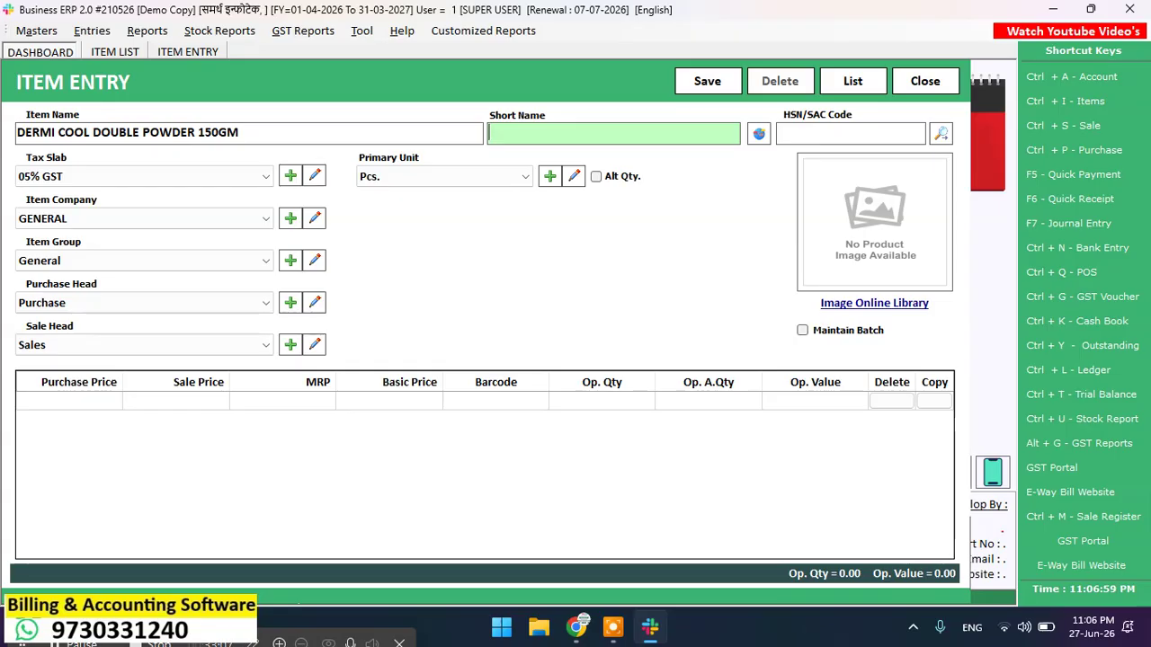
{"action": "key", "text": "Return"}
{"action": "key", "text": "Return"}
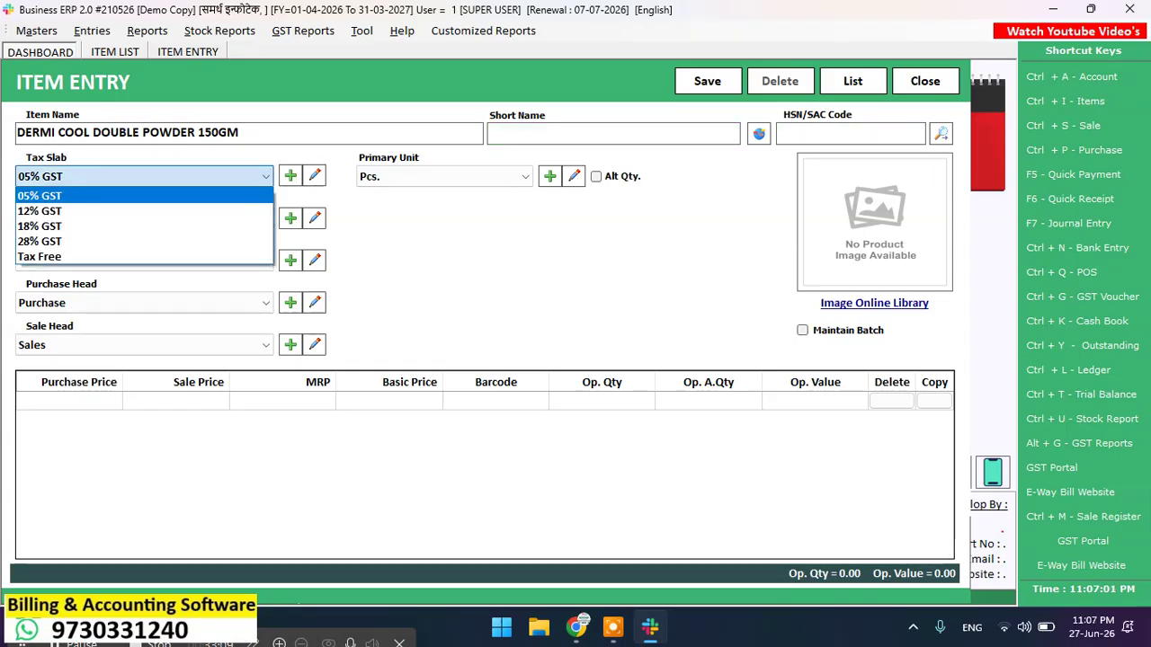
{"action": "key", "text": "Return"}
{"action": "key", "text": "Return"}
{"action": "key", "text": "Return"}
{"action": "key", "text": "Return"}
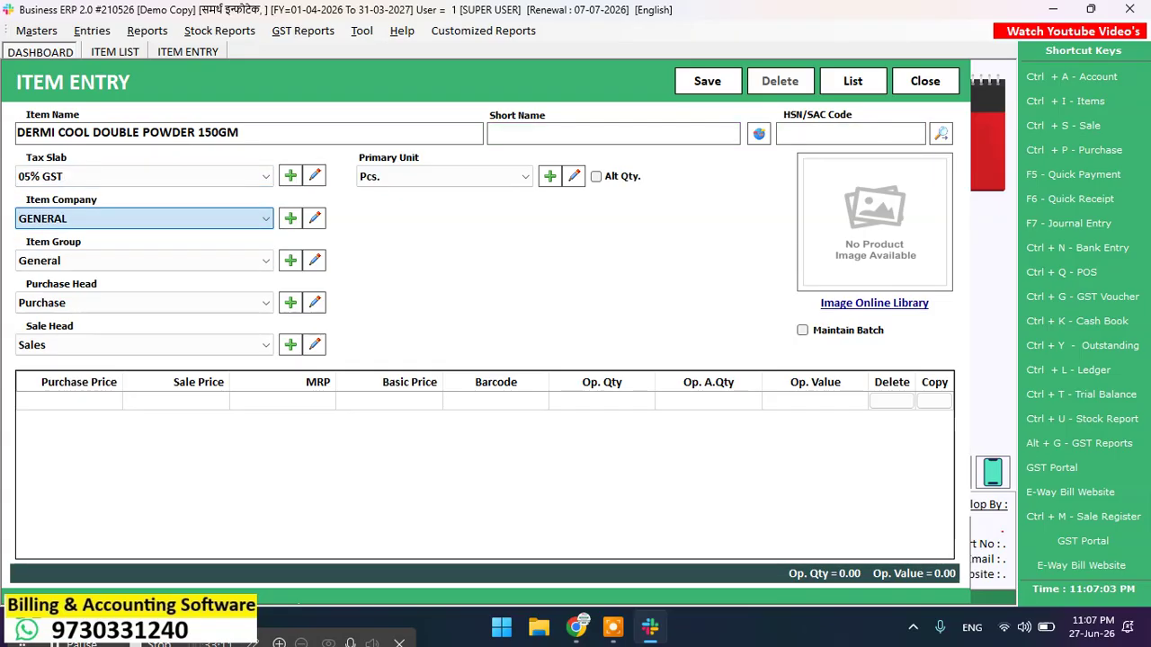
{"action": "key", "text": "Return"}
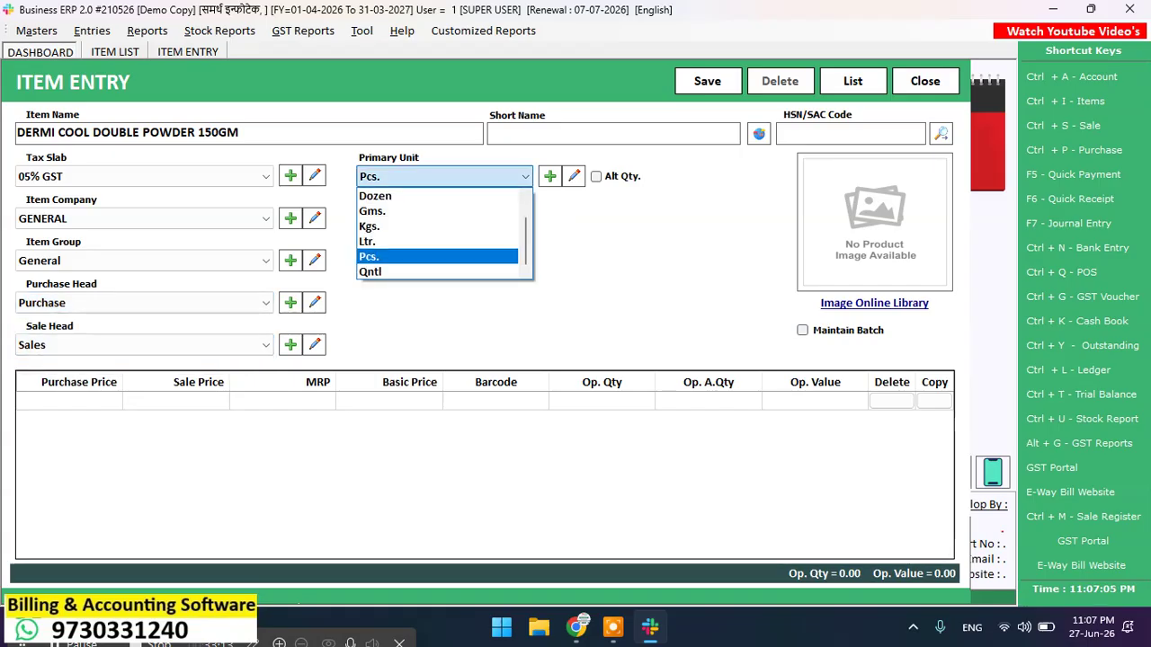
{"action": "key", "text": "Return"}
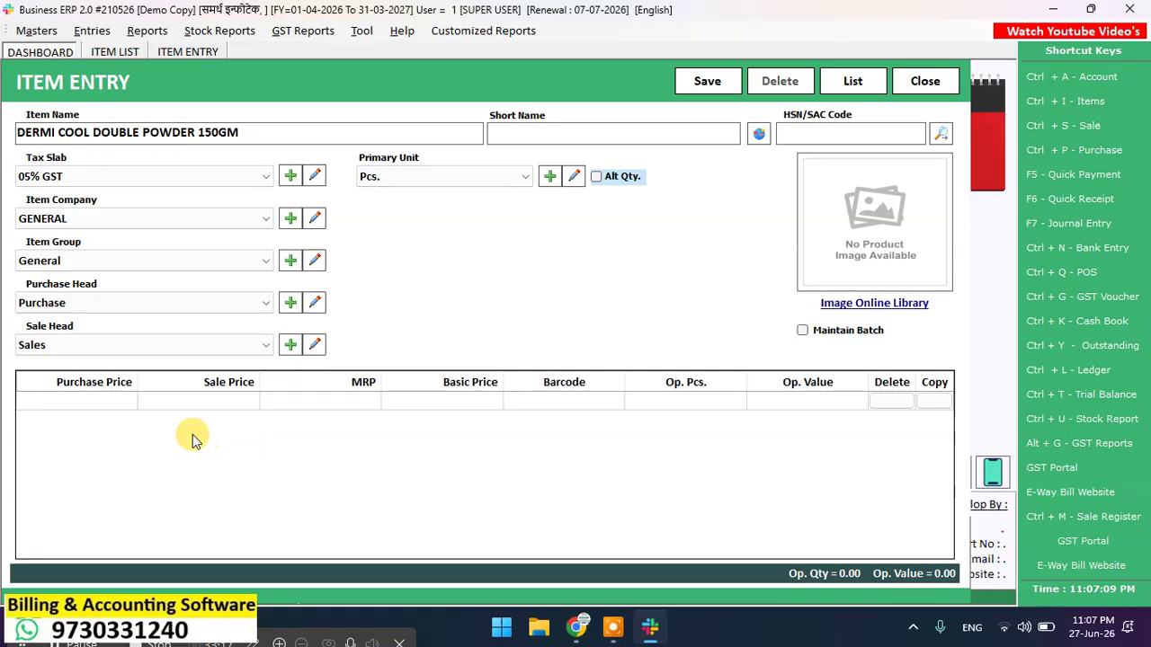
{"action": "left_click", "coordinate": [98, 405]}
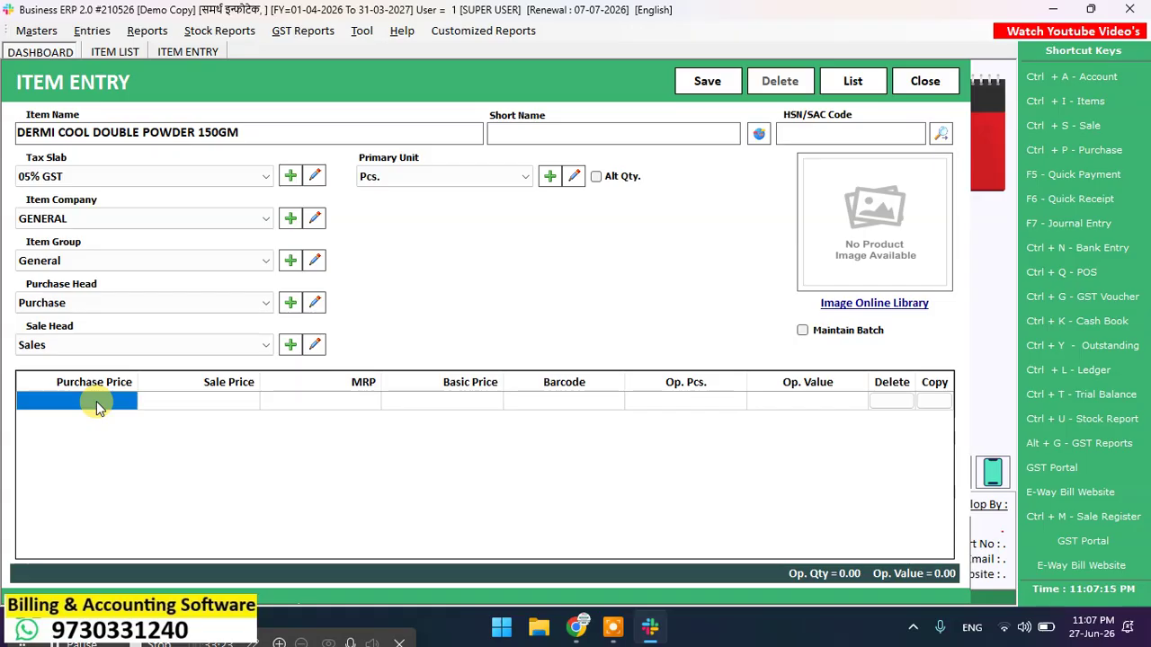
Step: Enter purchase price 55, sale price 70 and MRP 75 for DERMI COOL
{"action": "type", "text": "55"}
{"action": "key", "text": "Return"}
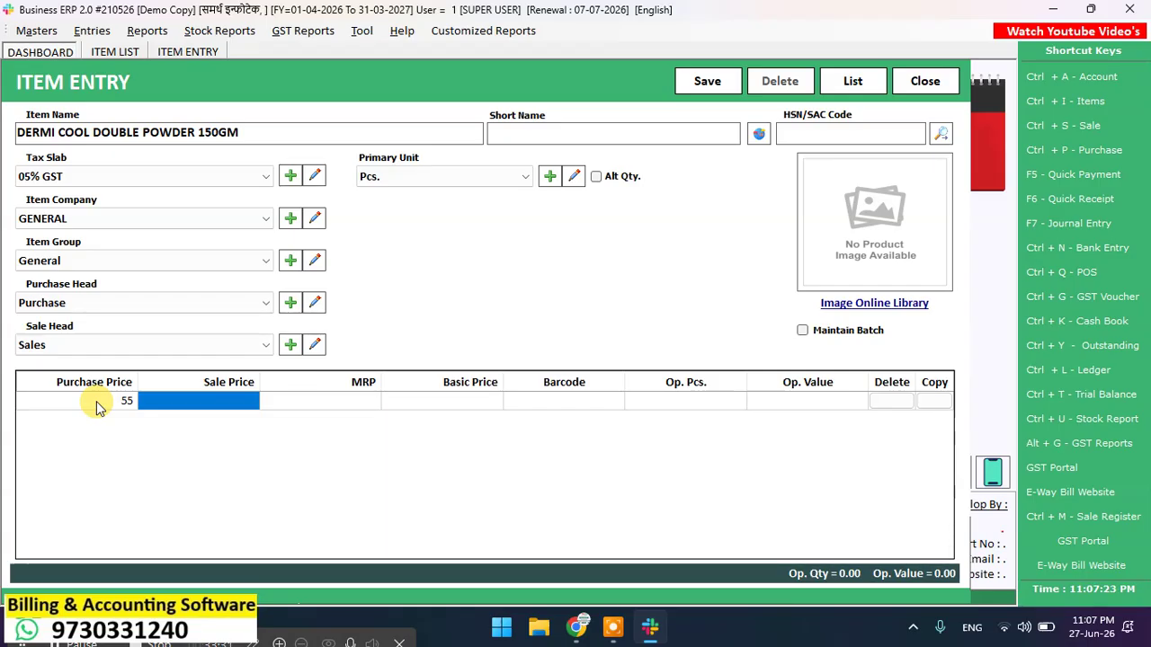
{"action": "type", "text": "70"}
{"action": "key", "text": "Return"}
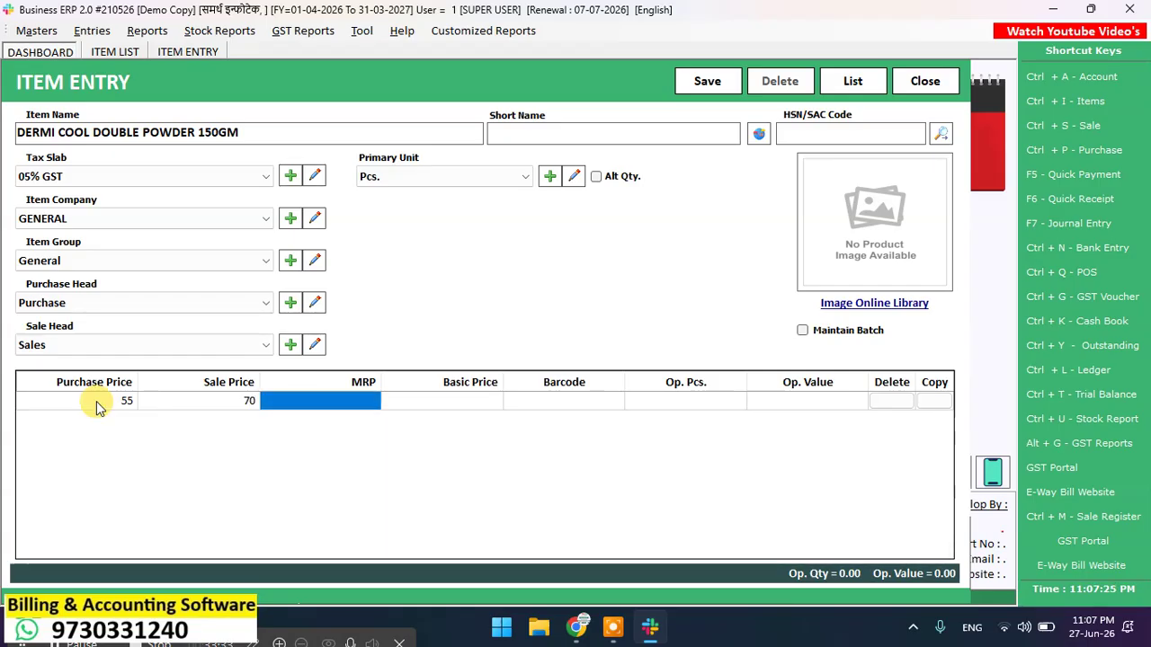
{"action": "type", "text": "75"}
{"action": "key", "text": "Return"}
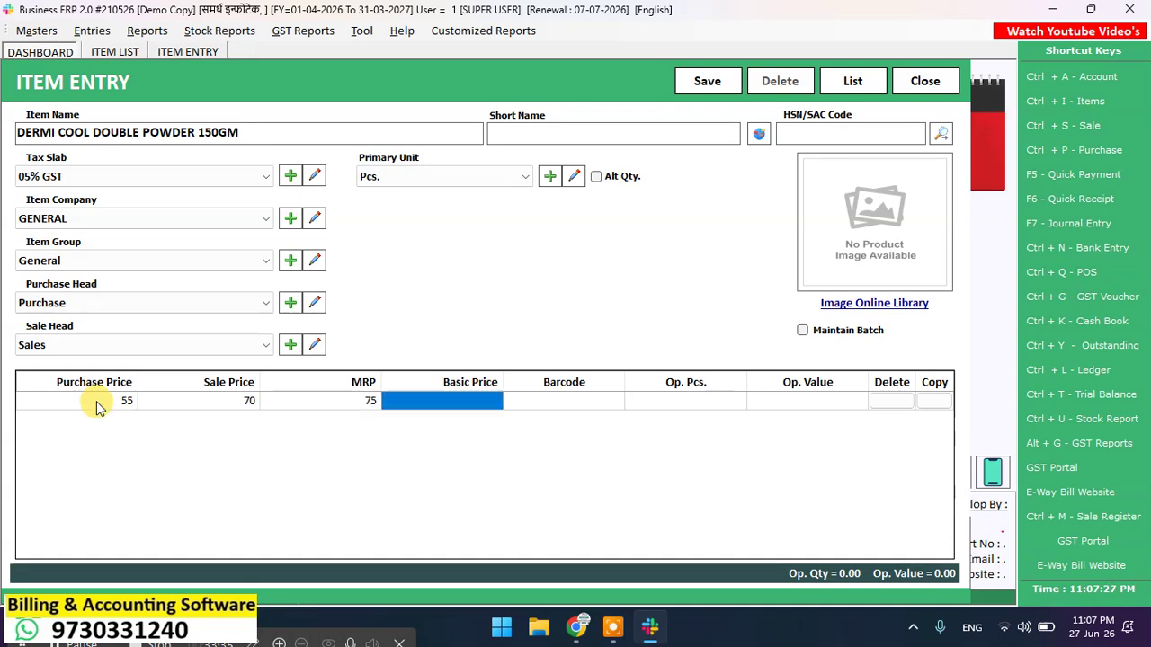
{"action": "key", "text": "Return"}
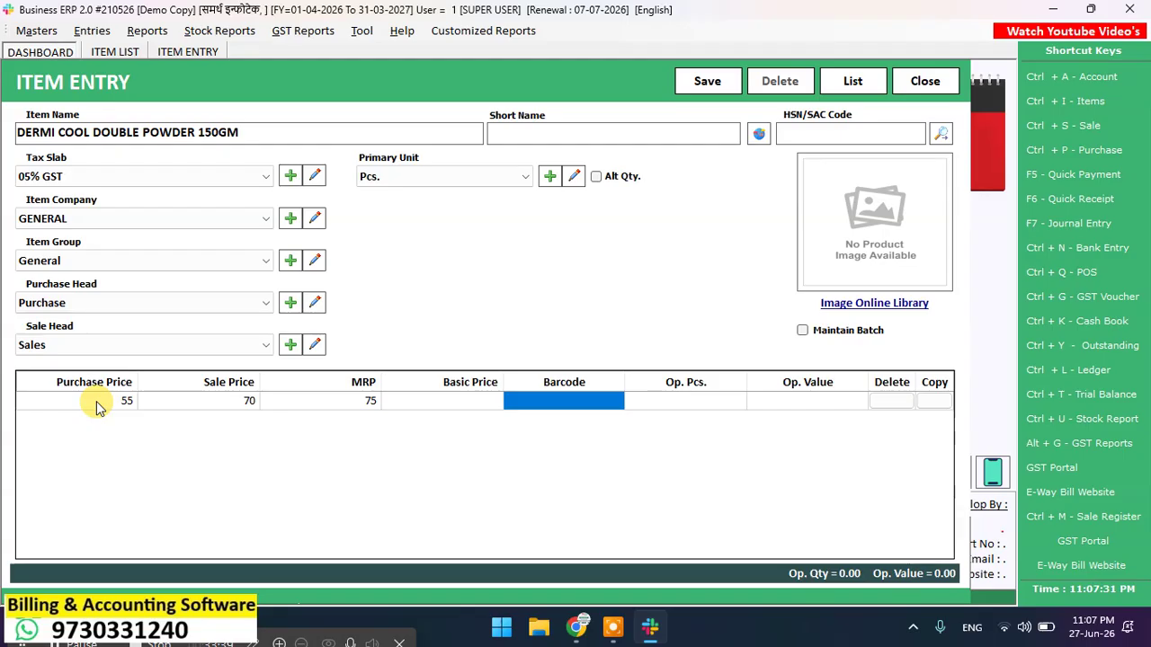
{"action": "type", "text": "8901248164276"}
{"action": "key", "text": "Return"}
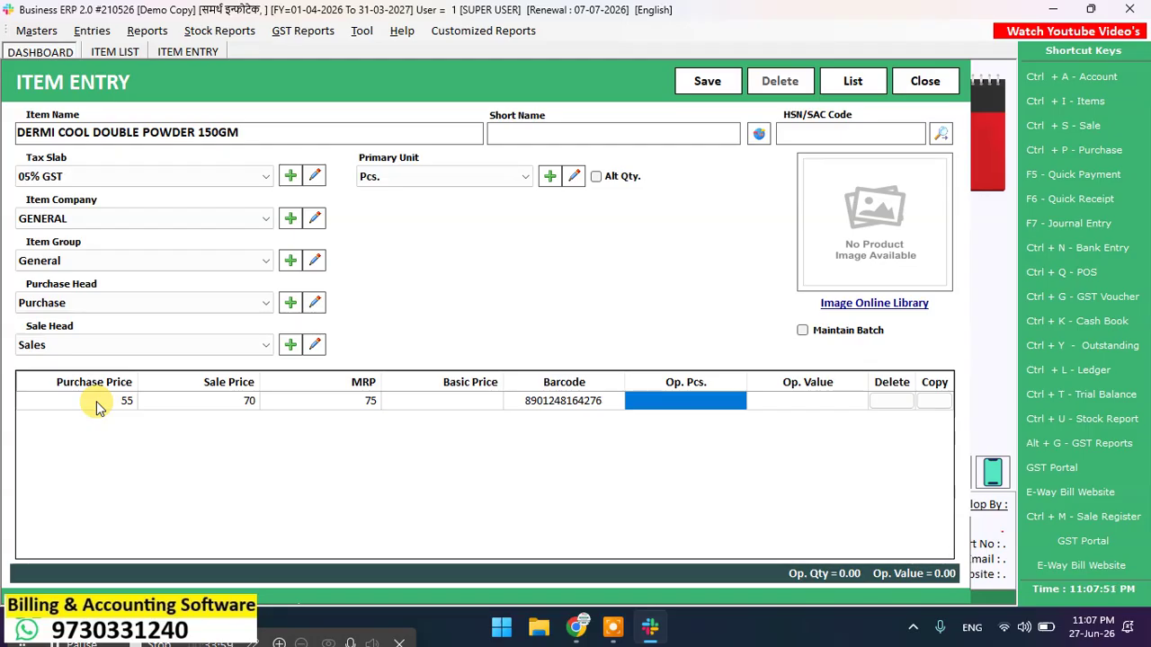
{"action": "type", "text": "50"}
{"action": "key", "text": "Return"}
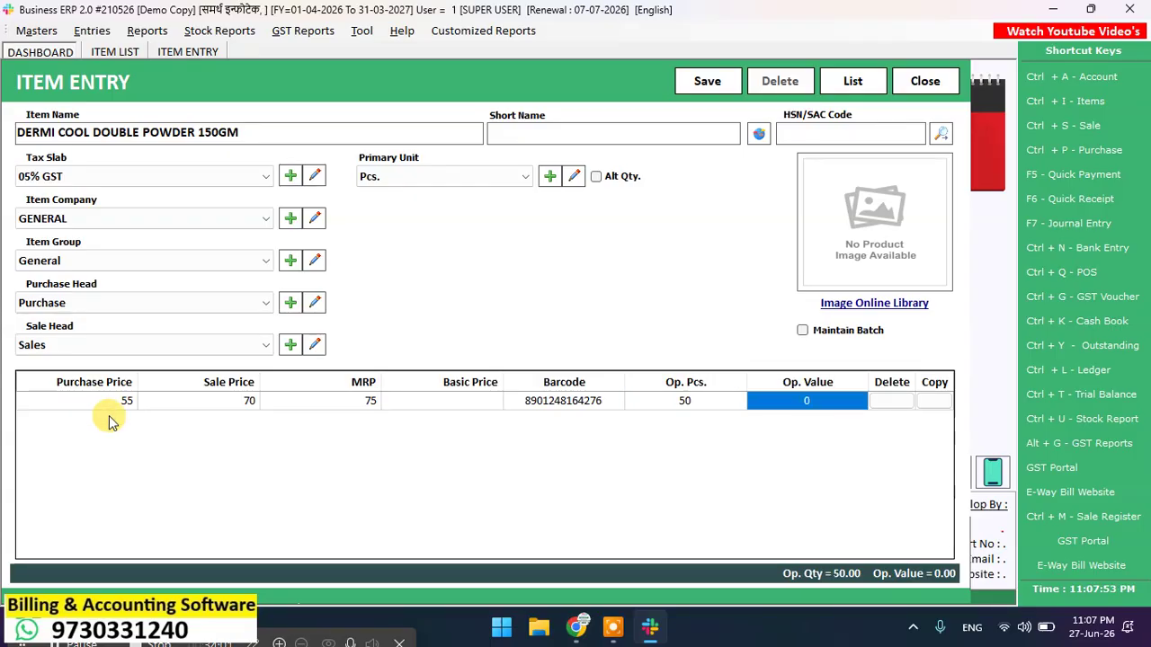
Step: Attach a Dermi Cool library image, save the item, and refresh the item list
{"action": "left_click", "coordinate": [904, 304]}
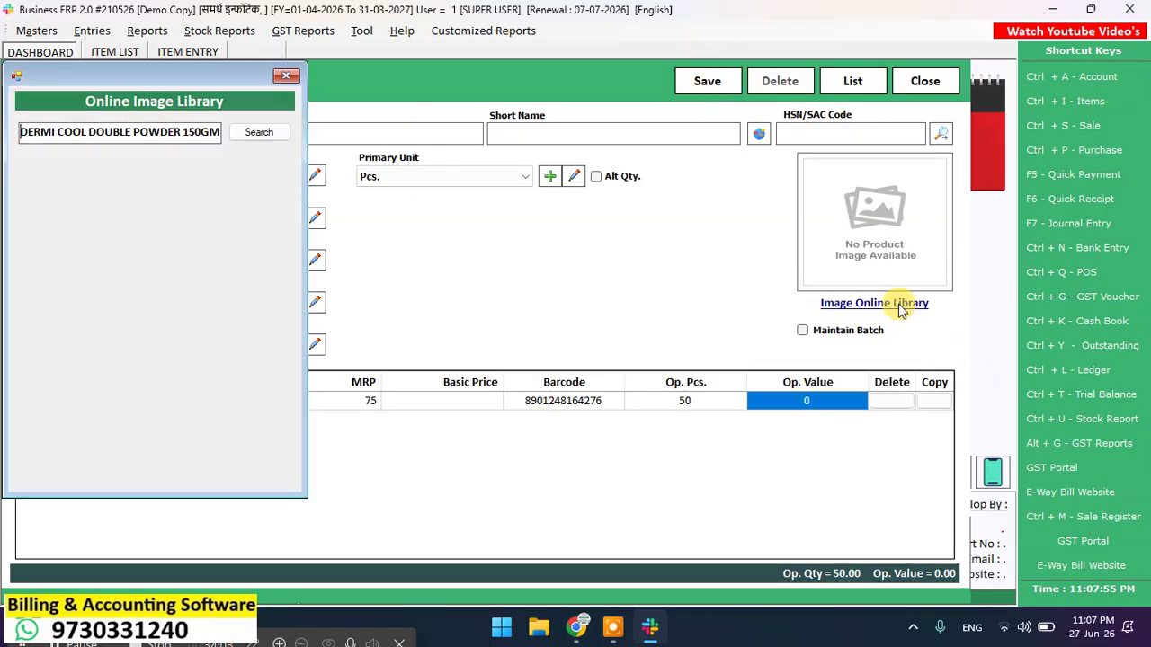
{"action": "left_click", "coordinate": [260, 135]}
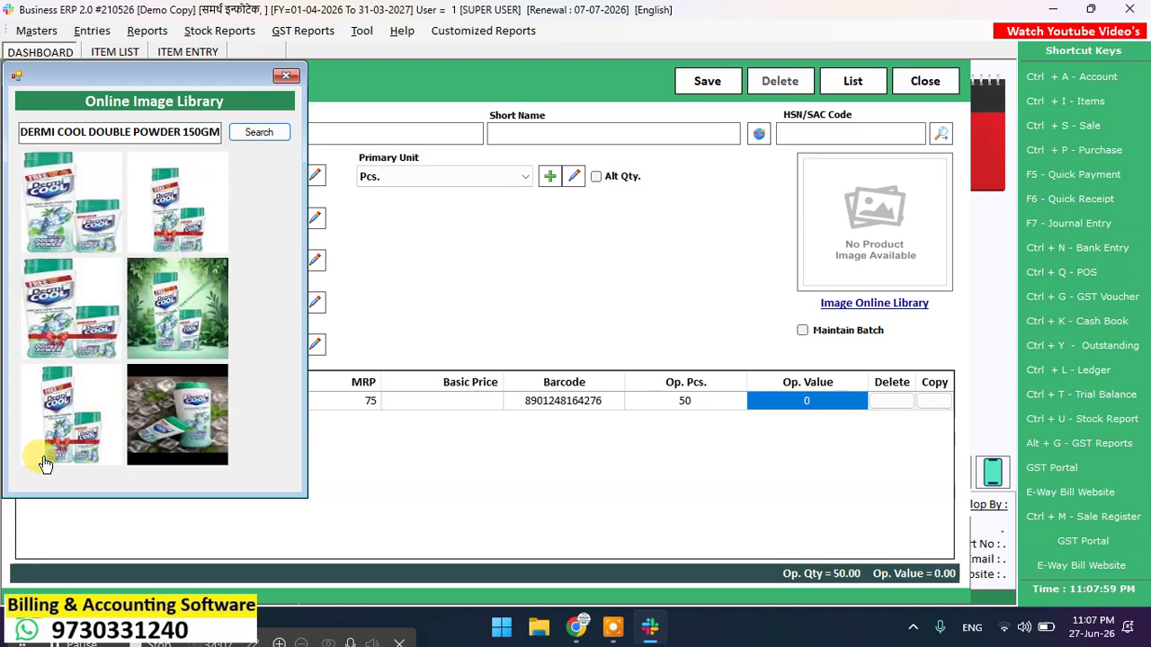
{"action": "left_click", "coordinate": [78, 445]}
{"action": "double_click", "coordinate": [62, 424]}
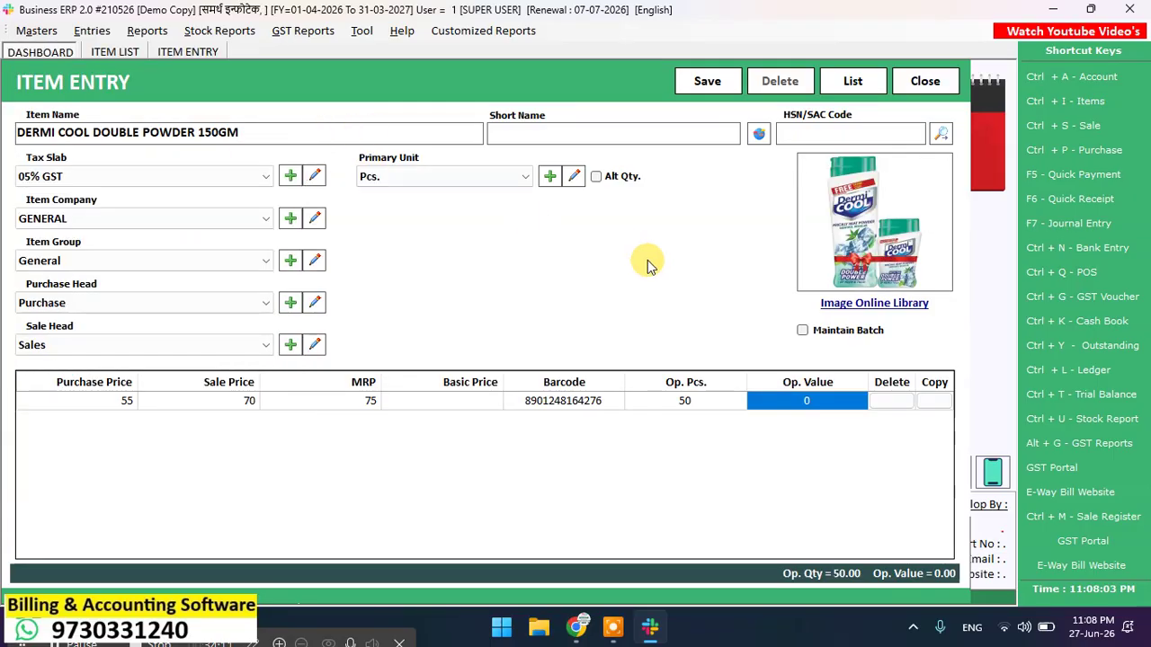
{"action": "left_click", "coordinate": [728, 82]}
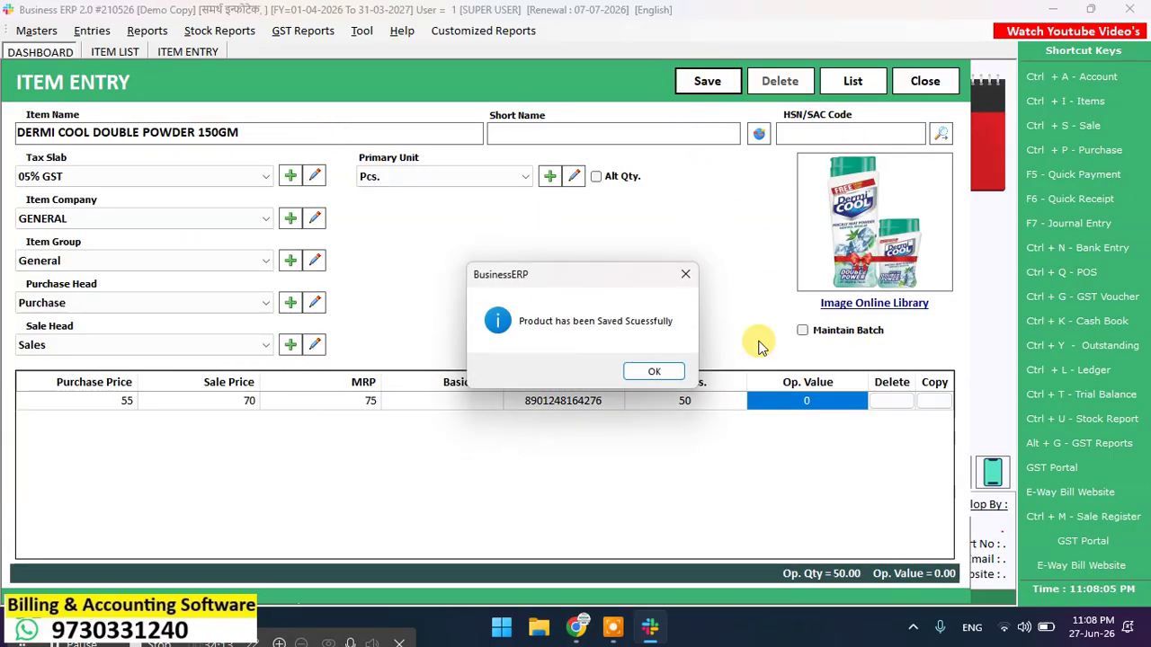
{"action": "left_click", "coordinate": [660, 372]}
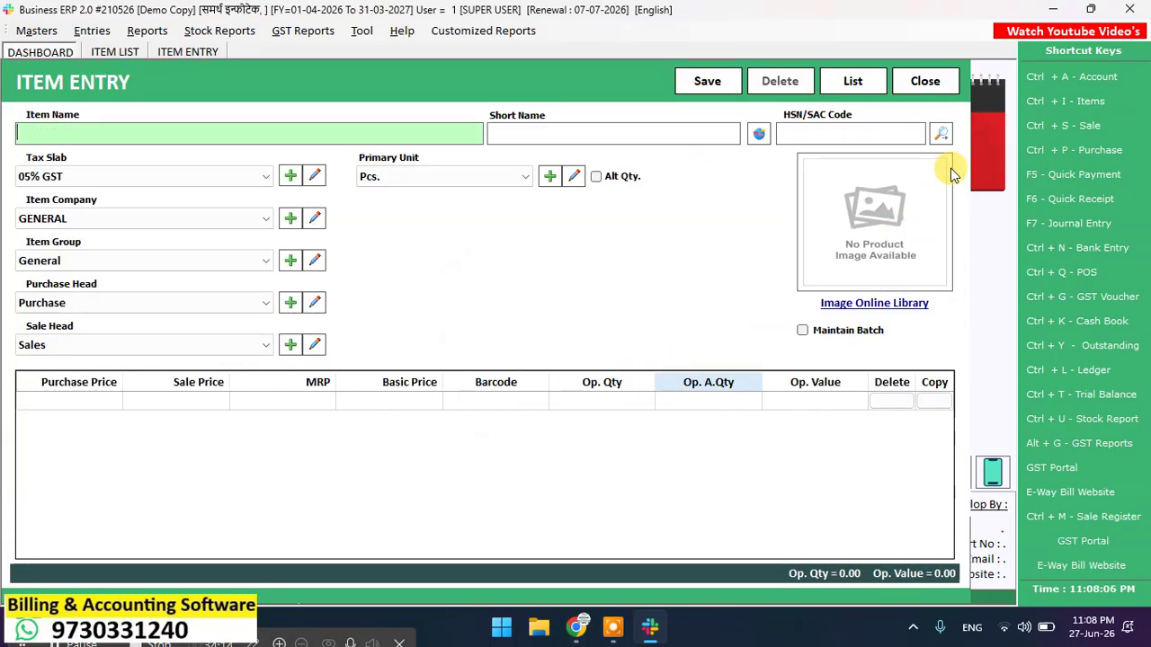
{"action": "left_click", "coordinate": [927, 90]}
{"action": "left_click", "coordinate": [940, 120]}
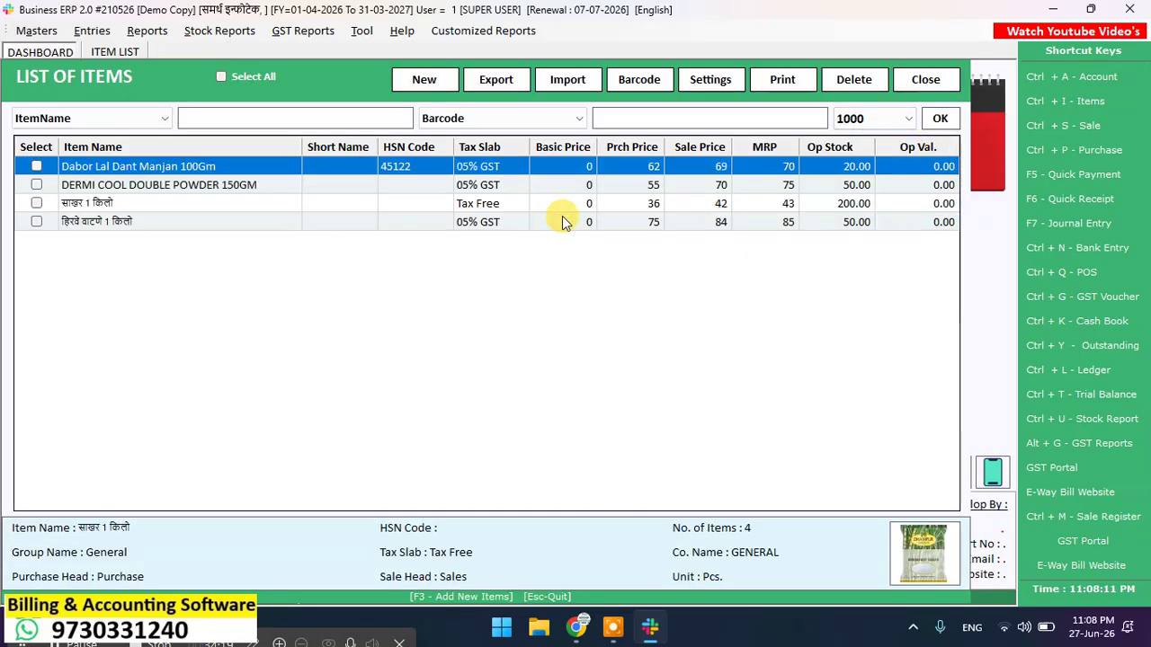
{"action": "key", "text": "Down"}
{"action": "key", "text": "Down"}
{"action": "key", "text": "Down"}
{"action": "key", "text": "Up"}
{"action": "key", "text": "Up"}
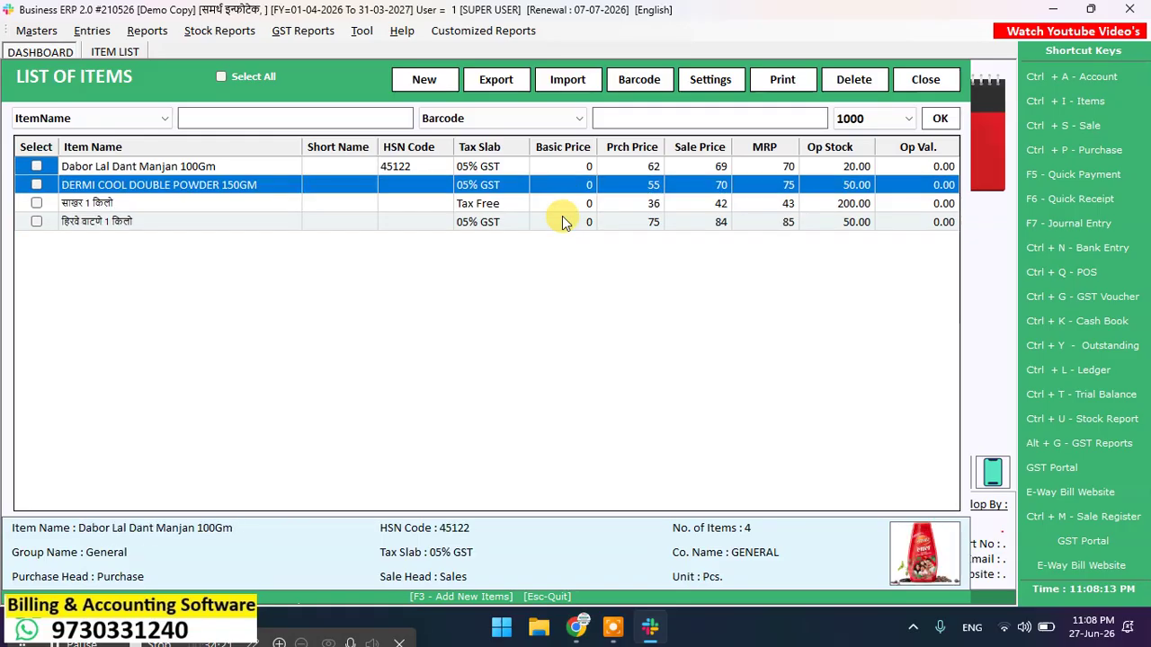
{"action": "key", "text": "Up"}
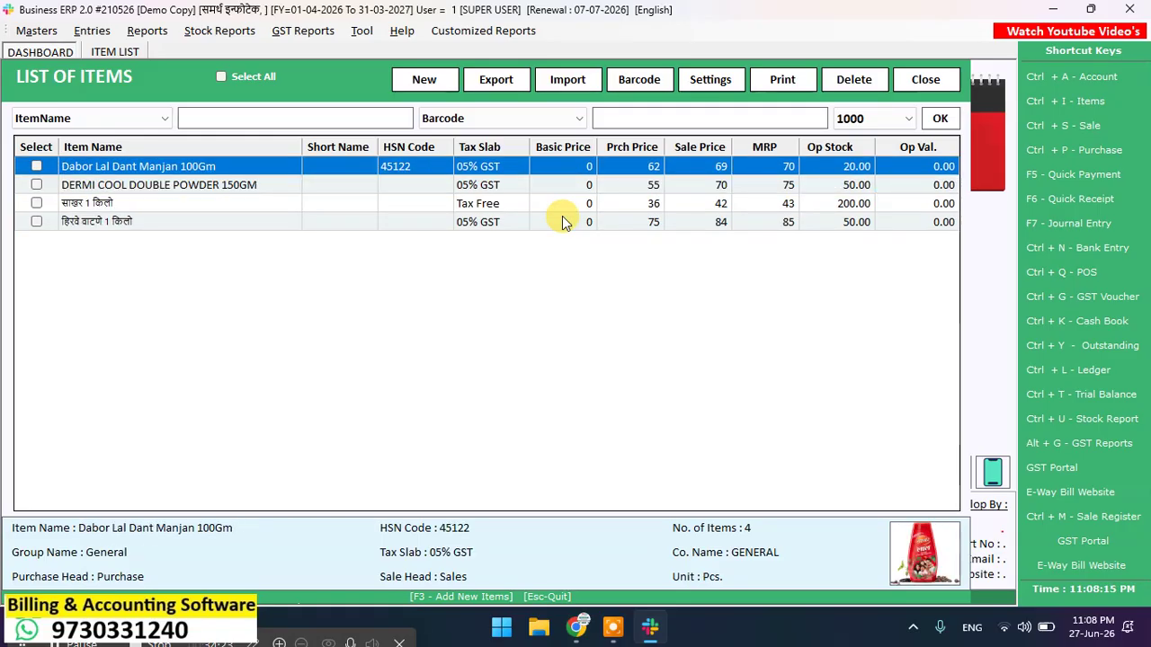
{"action": "key", "text": "Down"}
{"action": "key", "text": "Down"}
{"action": "key", "text": "Down"}
{"action": "key", "text": "shift+Up"}
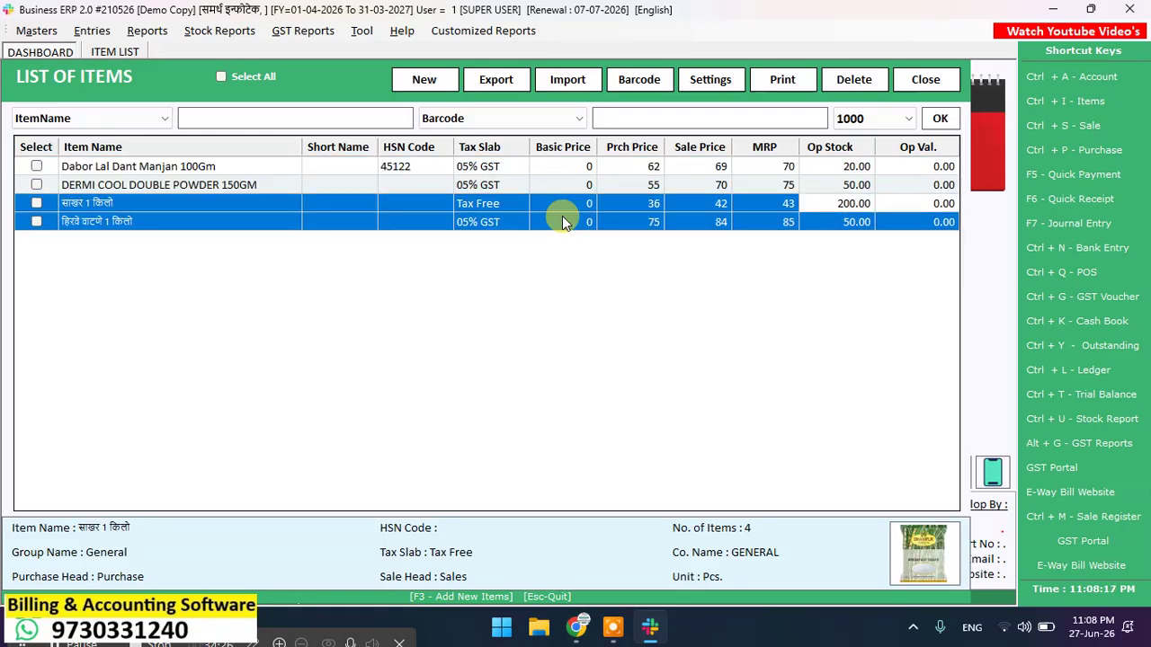
{"action": "key", "text": "Up"}
{"action": "key", "text": "Up"}
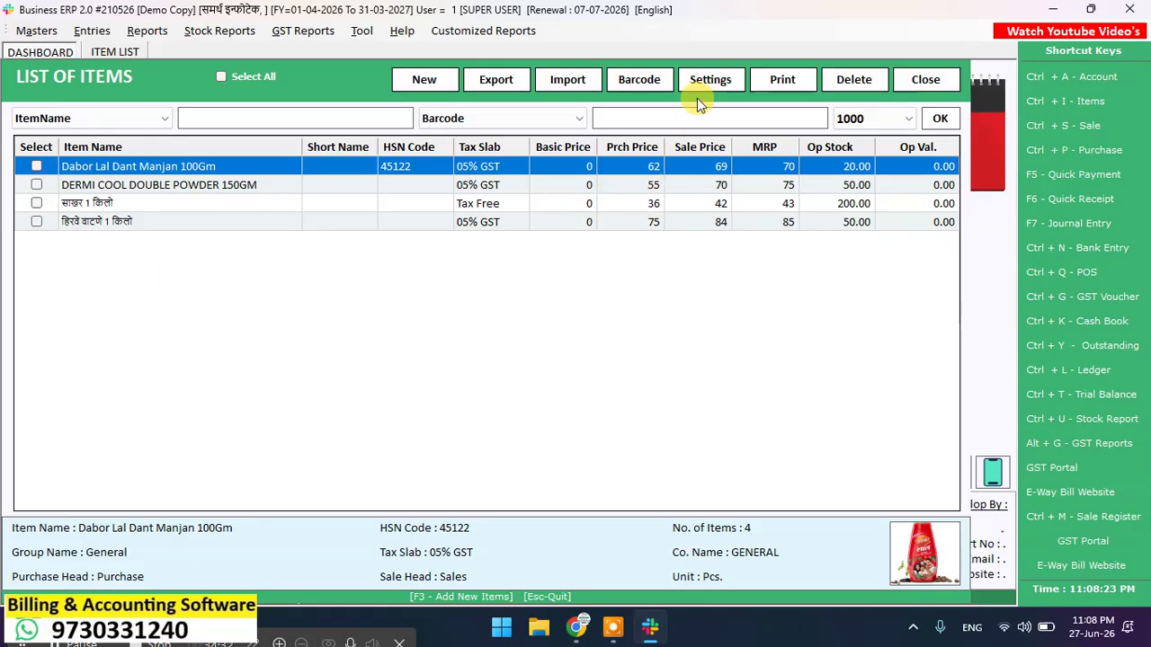
Step: Filter the barcode label items by the Marathi name साखर
{"action": "left_click", "coordinate": [650, 85]}
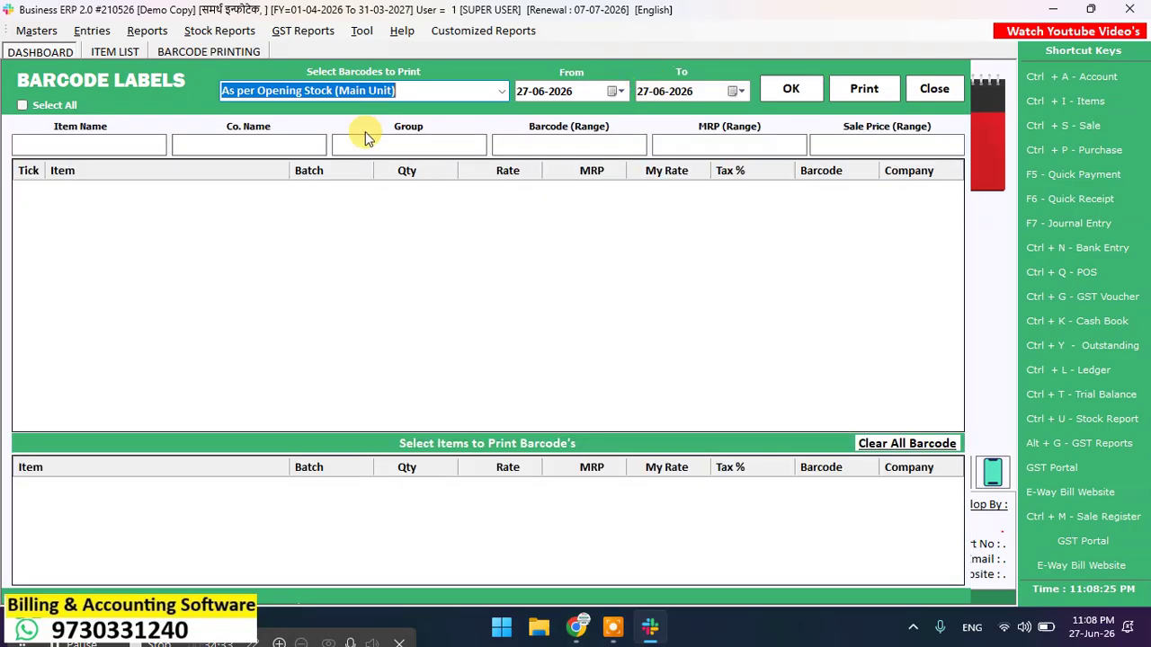
{"action": "left_click", "coordinate": [104, 145]}
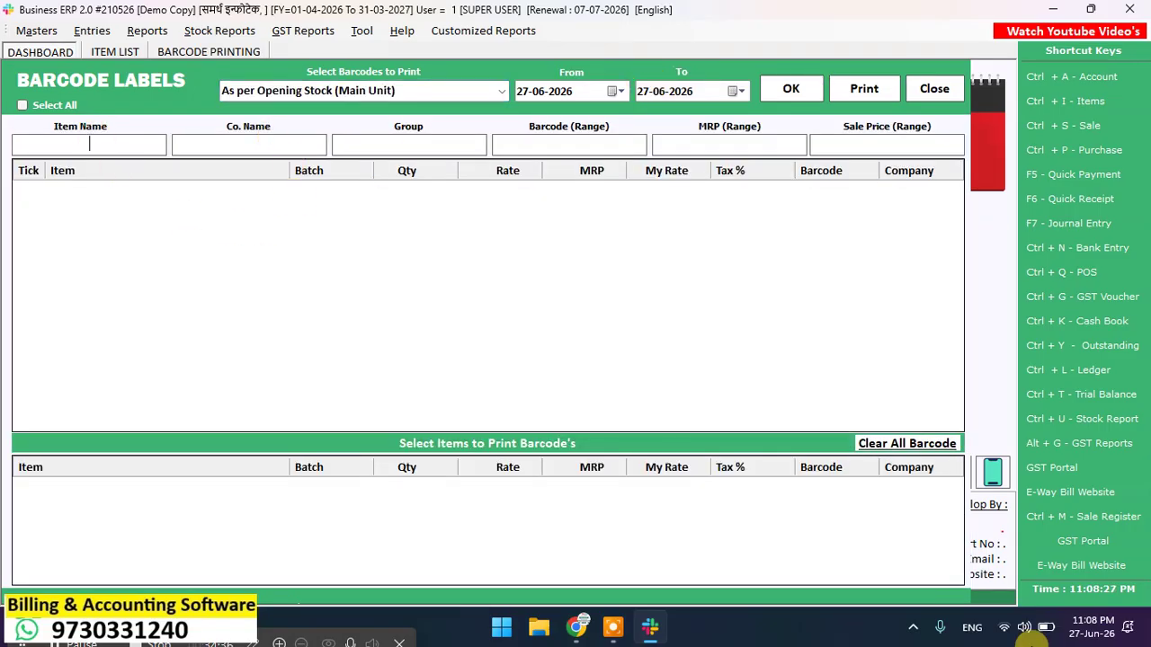
{"action": "left_click", "coordinate": [978, 633]}
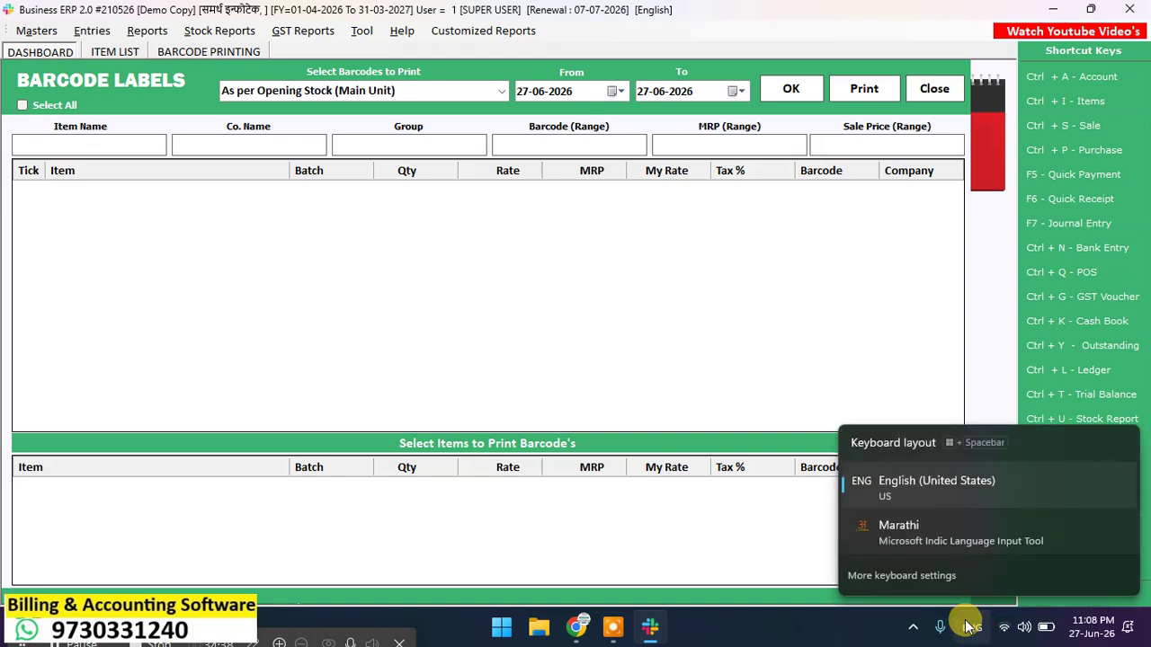
{"action": "left_click", "coordinate": [946, 524]}
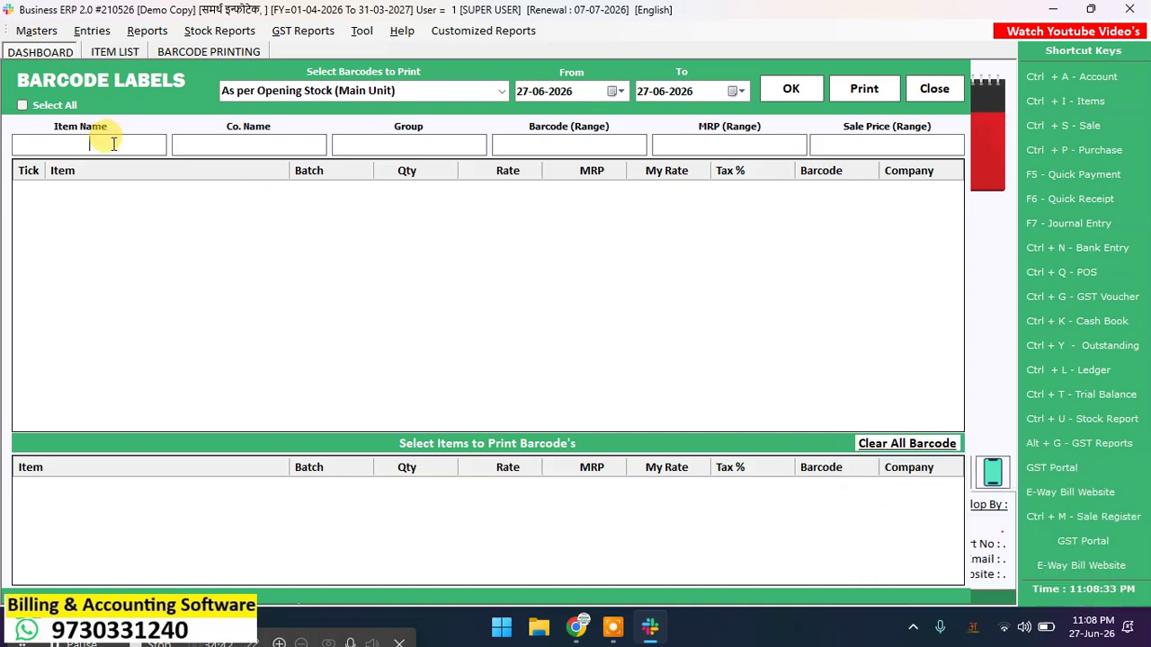
{"action": "type", "text": "sakhar"}
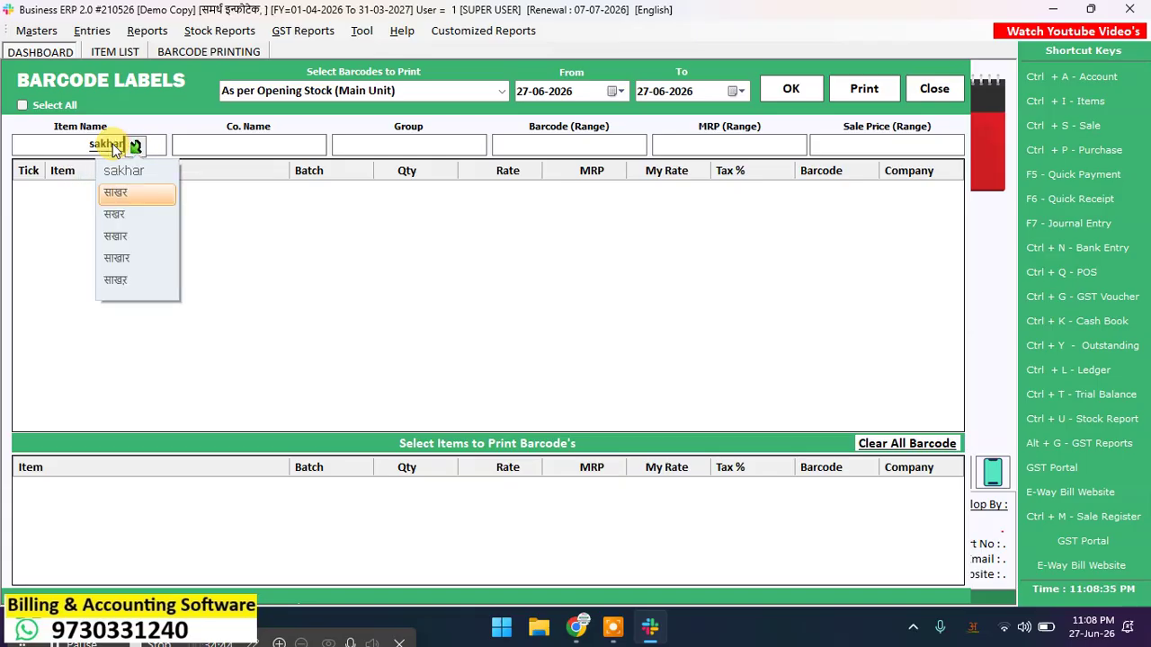
{"action": "key", "text": "space"}
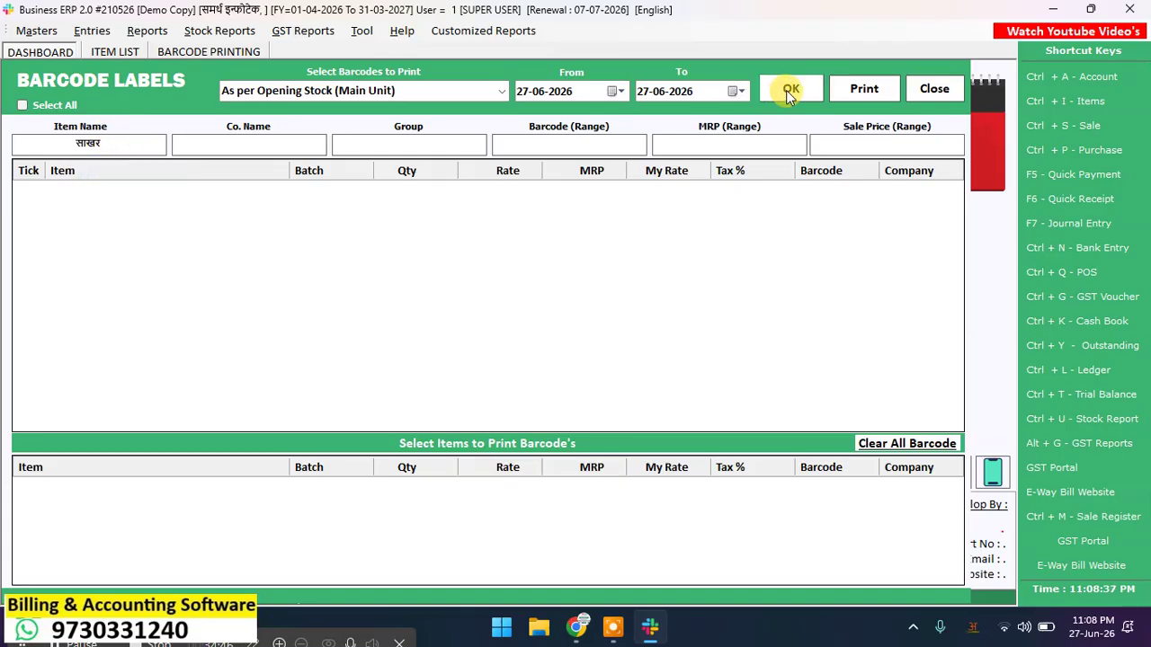
{"action": "left_click", "coordinate": [791, 90]}
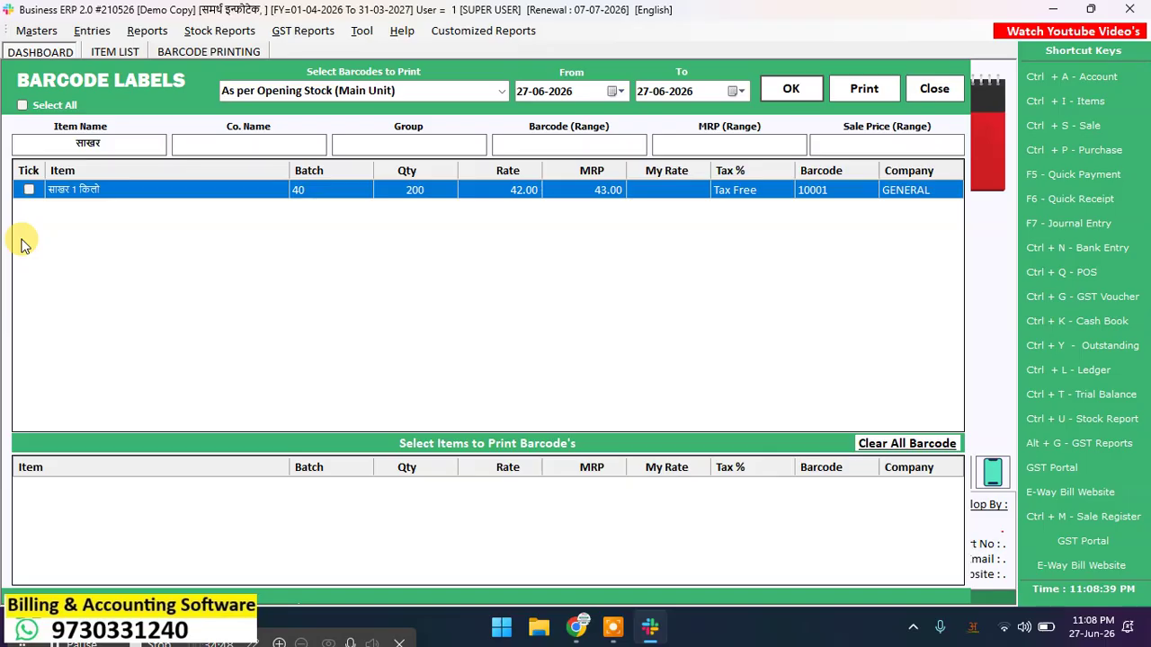
Step: Select साखर 1 किलो and set its label quantity to 4
{"action": "left_click", "coordinate": [29, 189]}
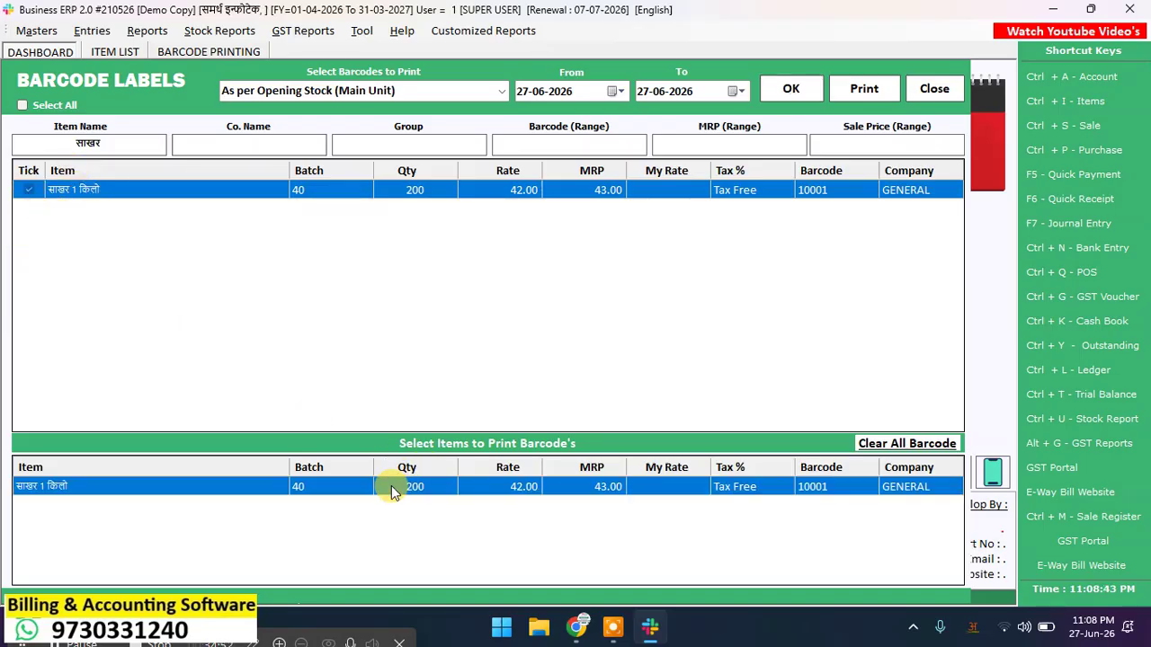
{"action": "left_click", "coordinate": [414, 490]}
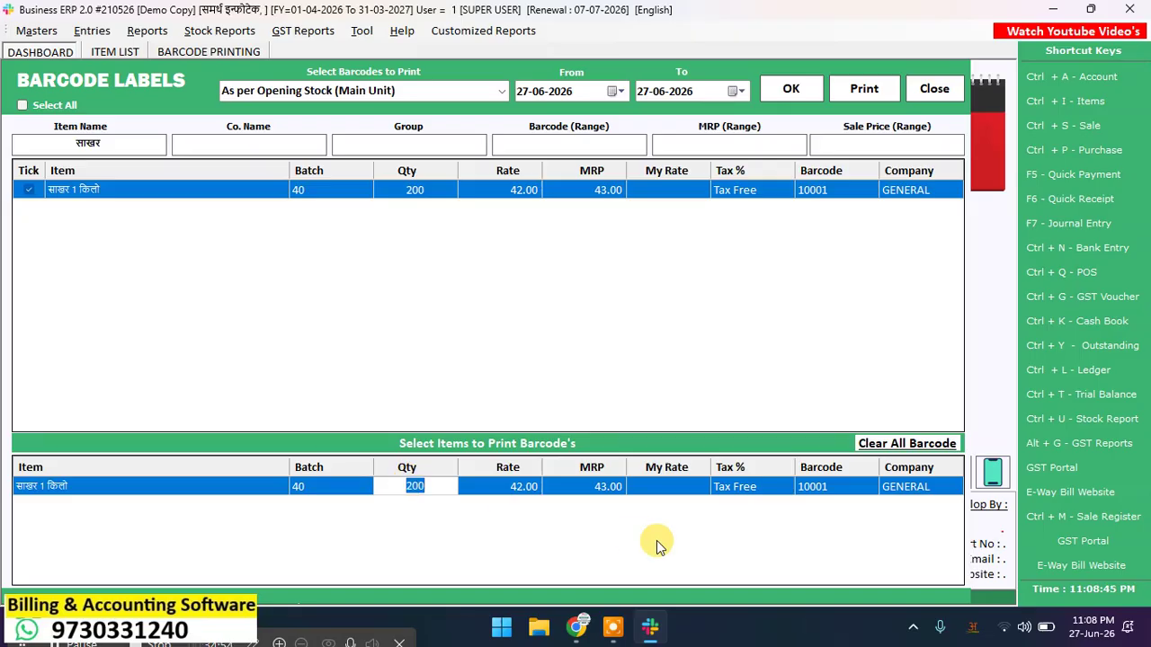
{"action": "type", "text": "4"}
{"action": "key", "text": "Return"}
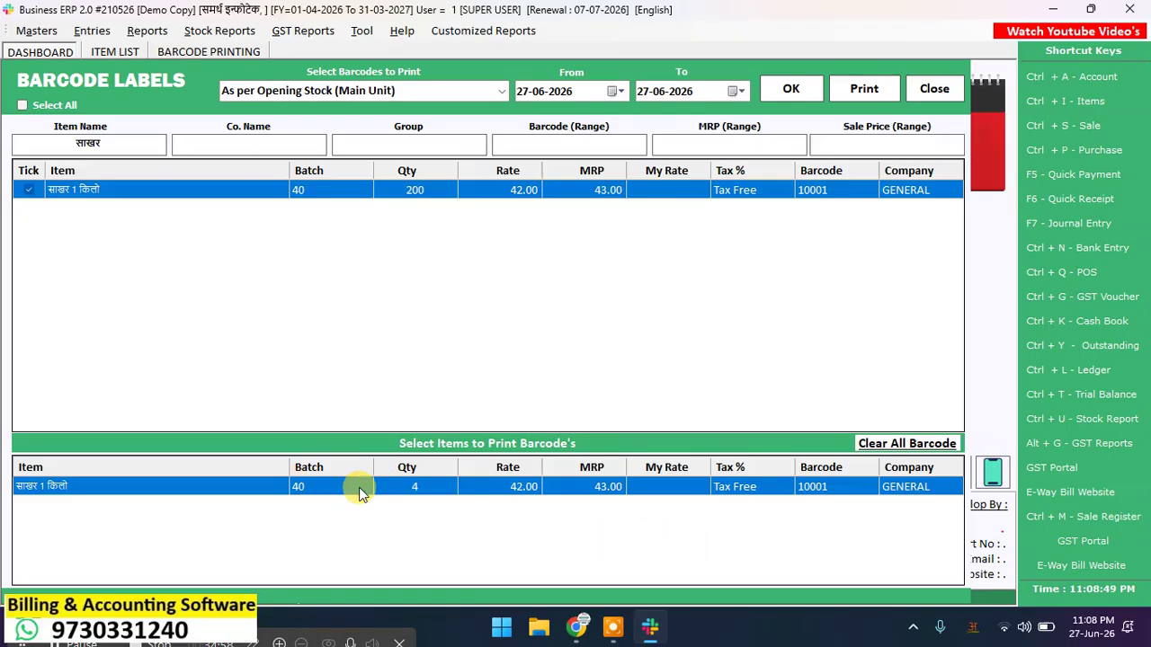
{"action": "left_click", "coordinate": [866, 88]}
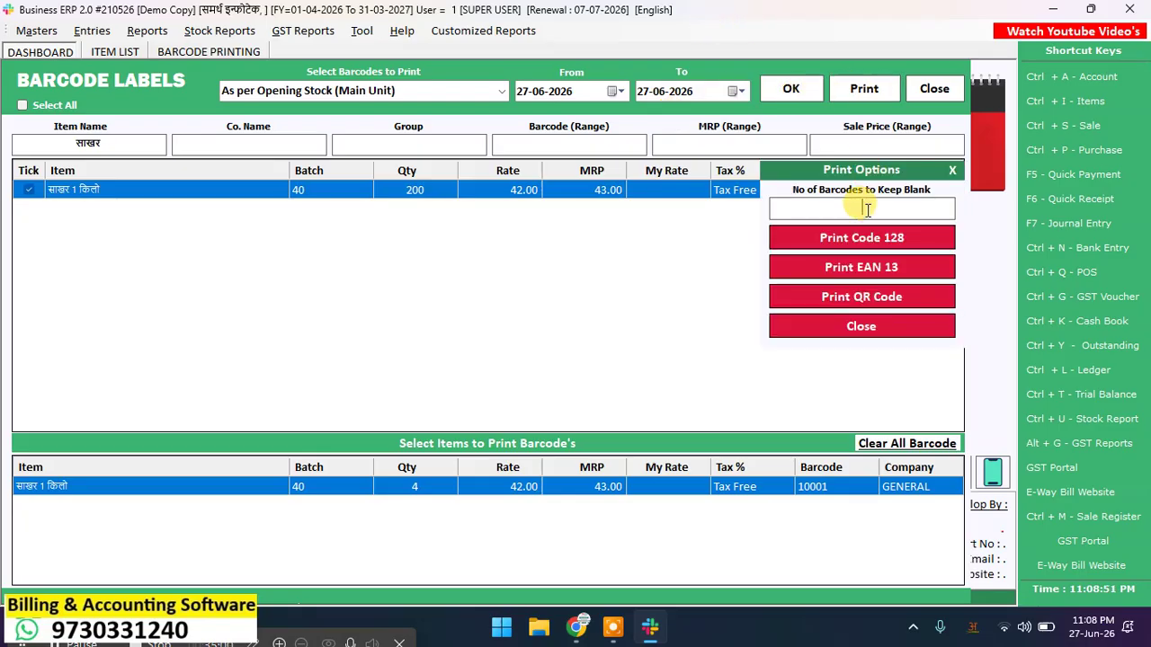
Step: Preview the साखर labels using Code 128 and the BARCODE 38X25 format
{"action": "left_click", "coordinate": [860, 241]}
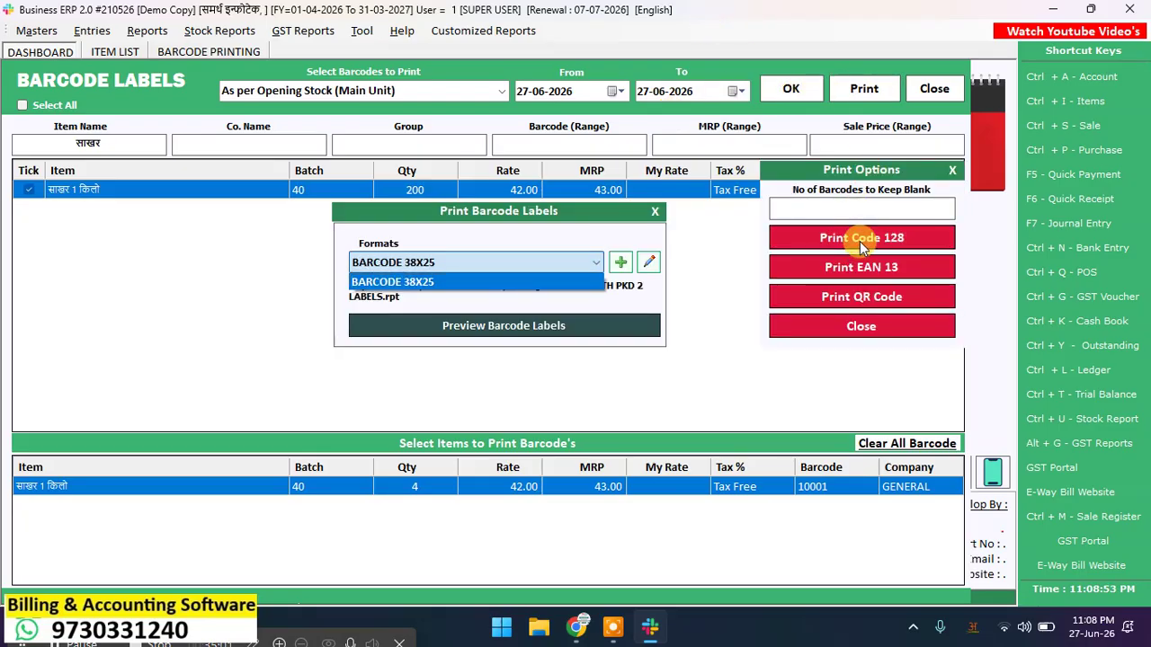
{"action": "left_click", "coordinate": [513, 307]}
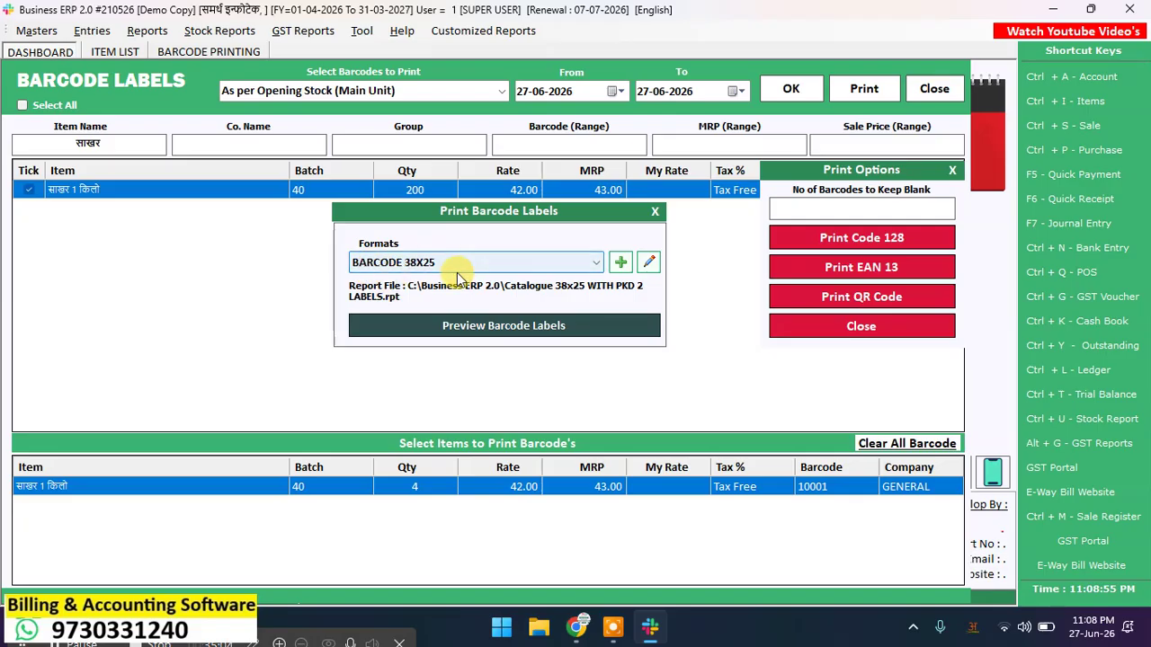
{"action": "left_click", "coordinate": [486, 327]}
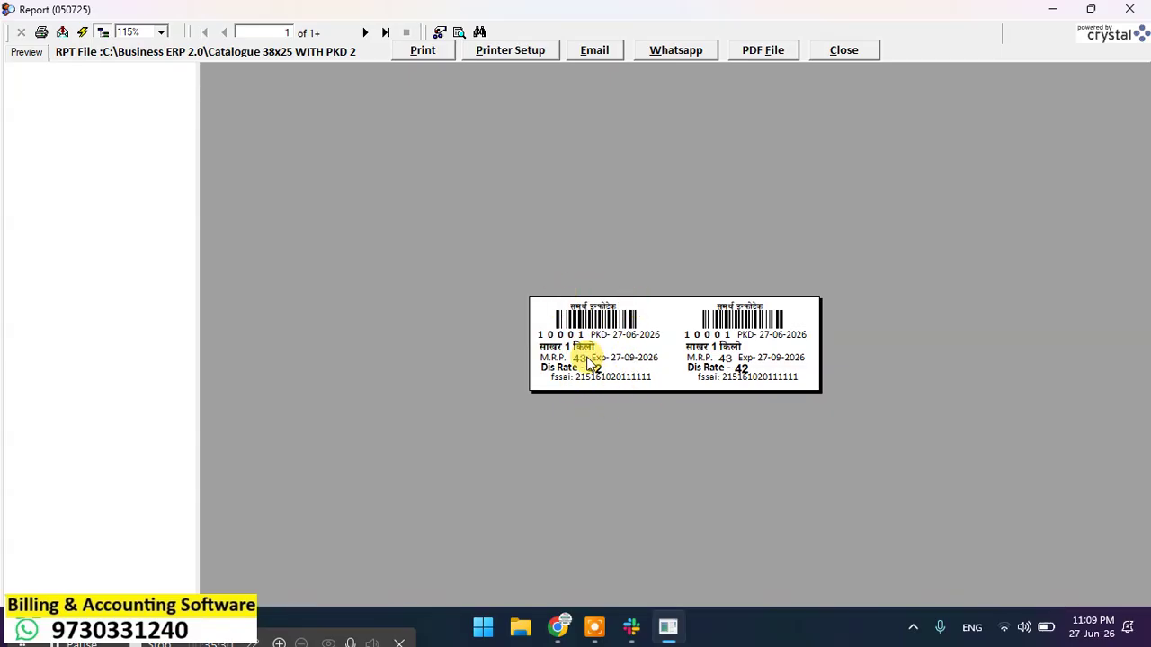
Step: Cancel printing, then close the label preview, barcode screens and List of Items
{"action": "left_click", "coordinate": [423, 51]}
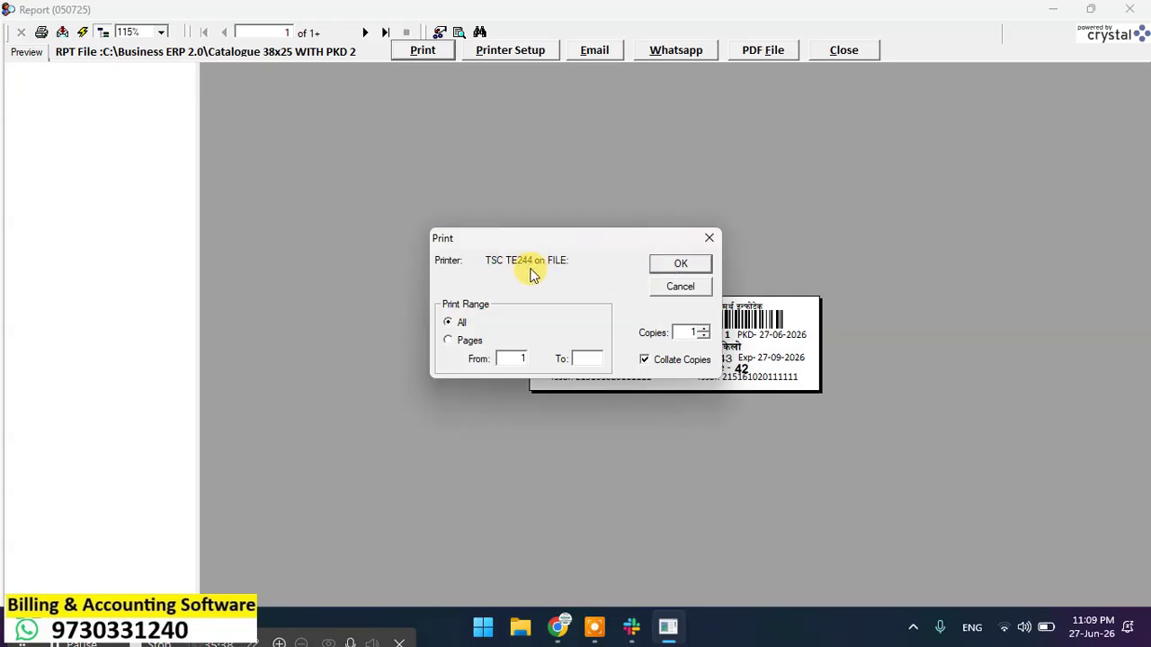
{"action": "left_click", "coordinate": [699, 294]}
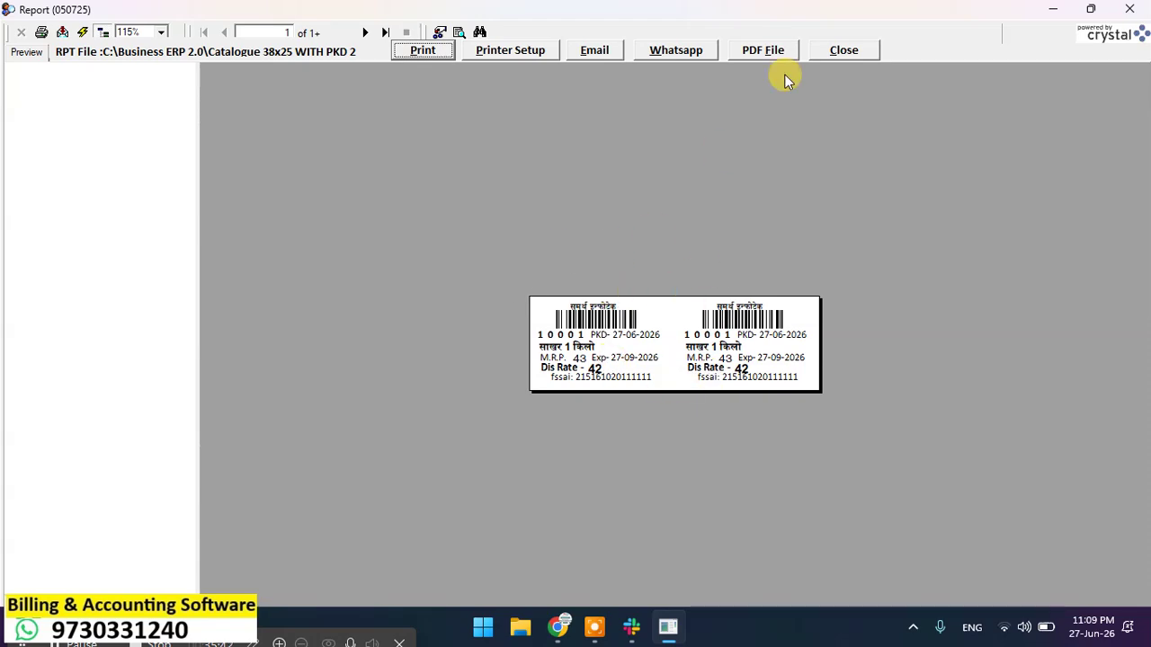
{"action": "left_click", "coordinate": [842, 50]}
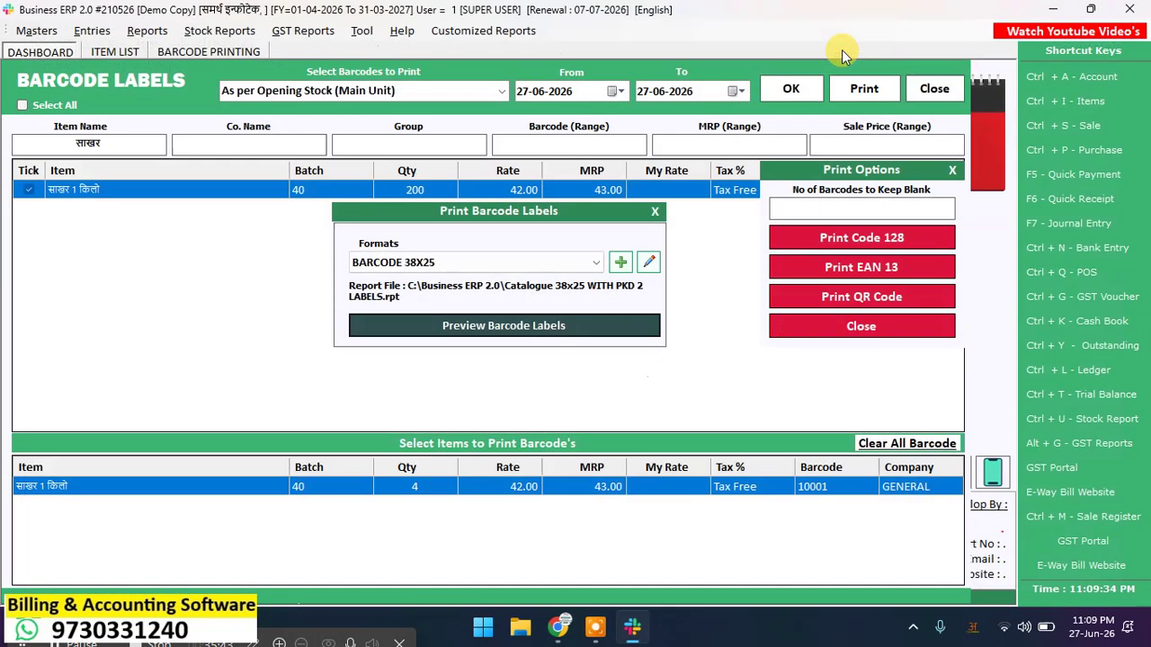
{"action": "left_click", "coordinate": [655, 213]}
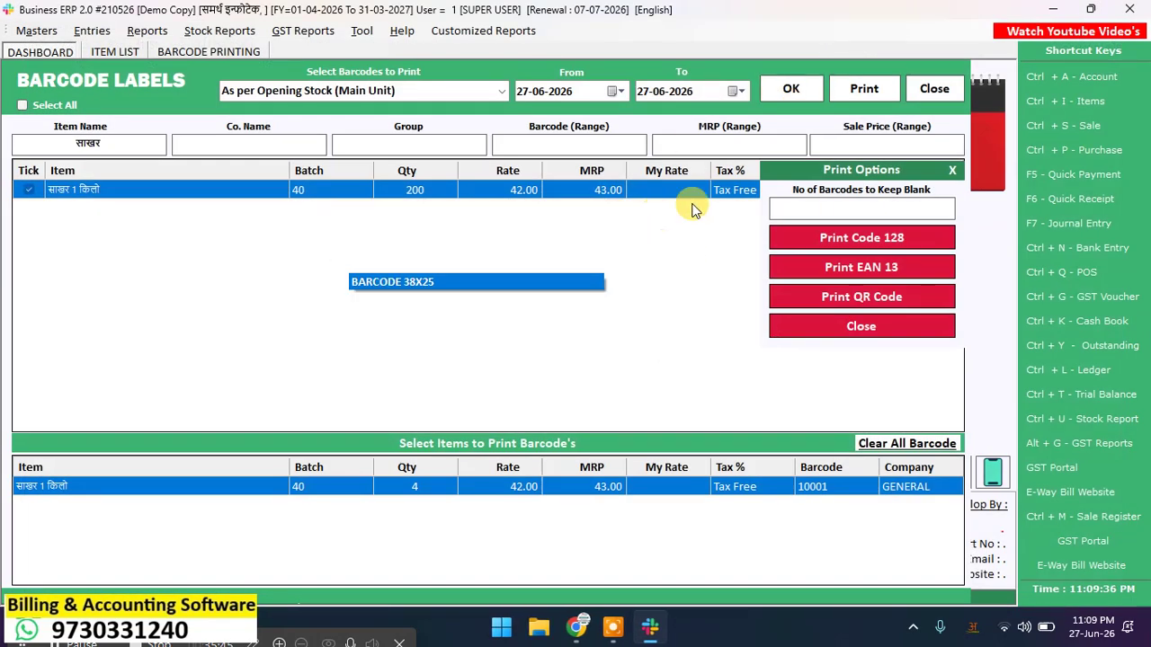
{"action": "left_click", "coordinate": [933, 89]}
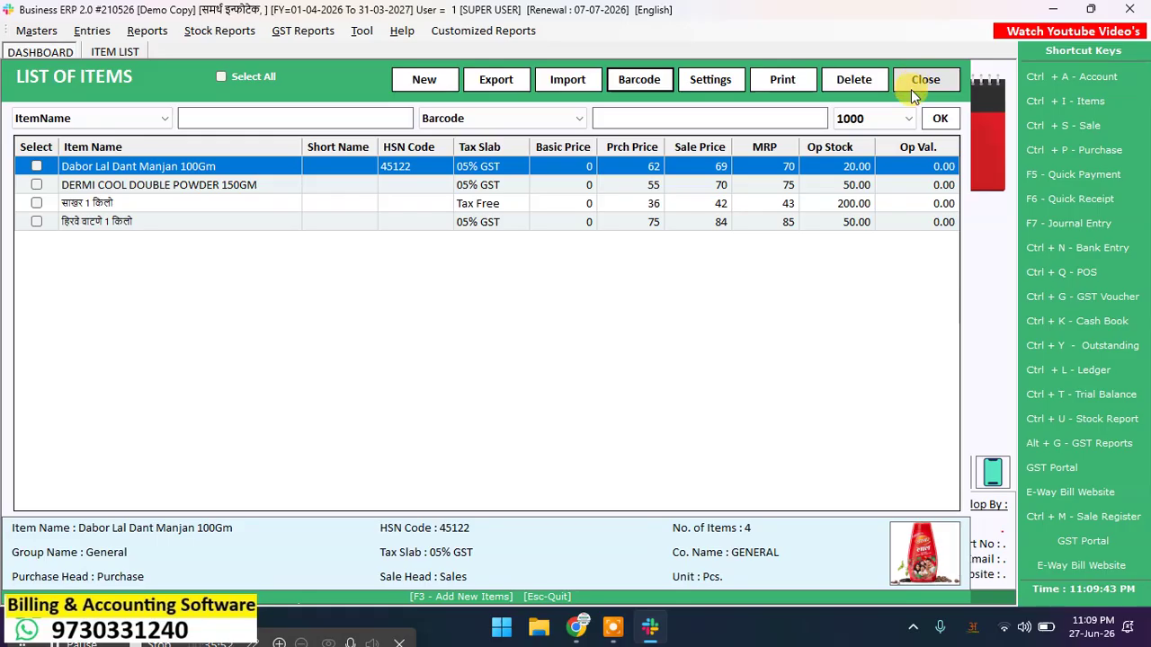
{"action": "left_click", "coordinate": [914, 79]}
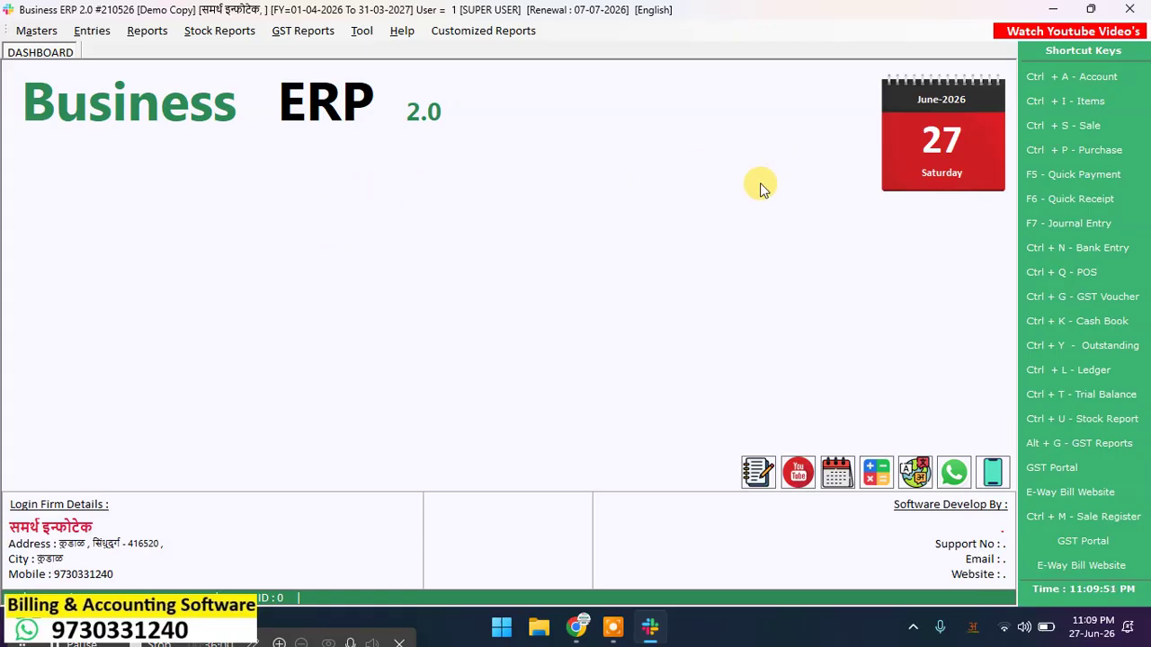
Step: Start a new Address Book account and enter the name GPAY
{"action": "left_click", "coordinate": [1113, 79]}
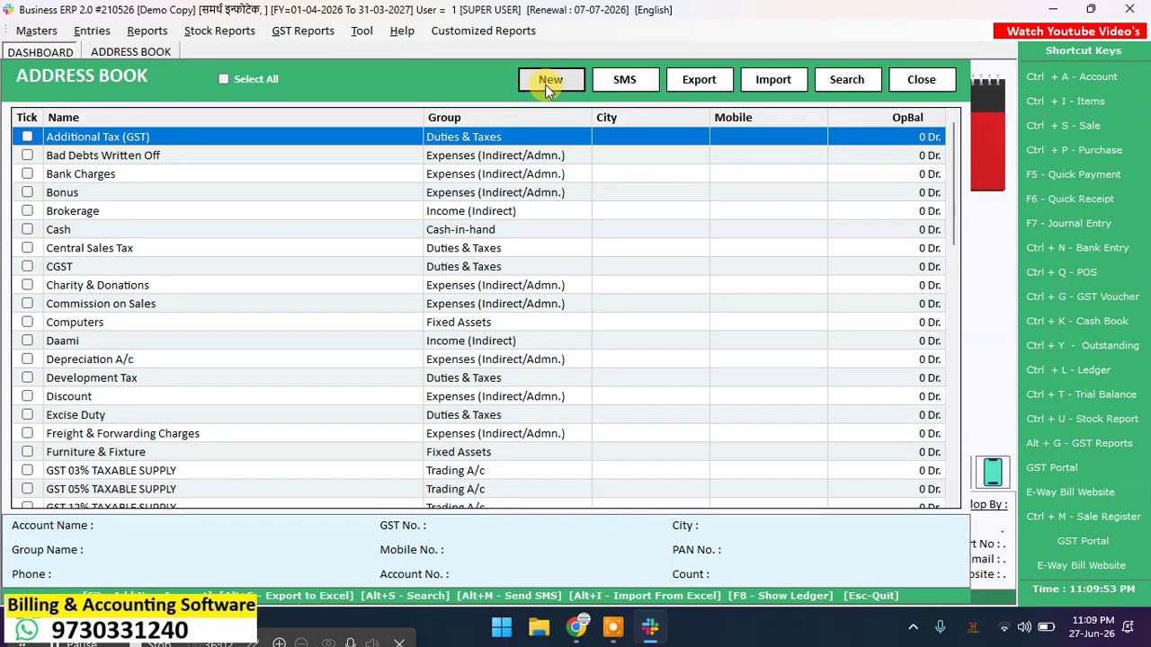
{"action": "left_click", "coordinate": [548, 81]}
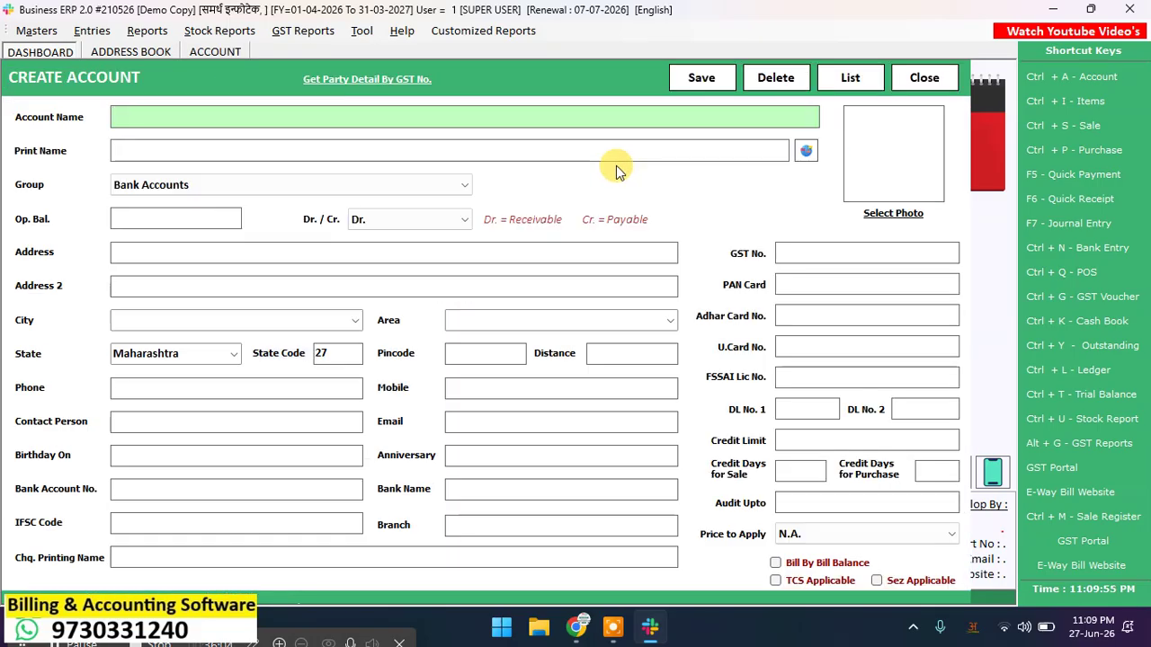
{"action": "type", "text": "g"}
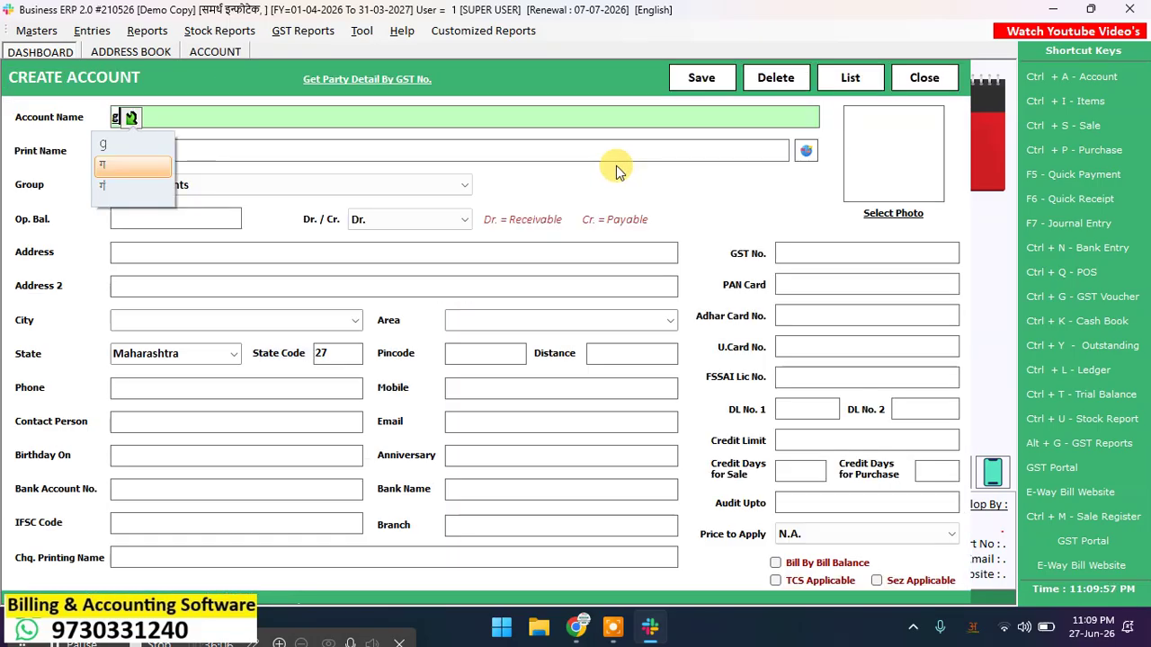
{"action": "left_click", "coordinate": [950, 634]}
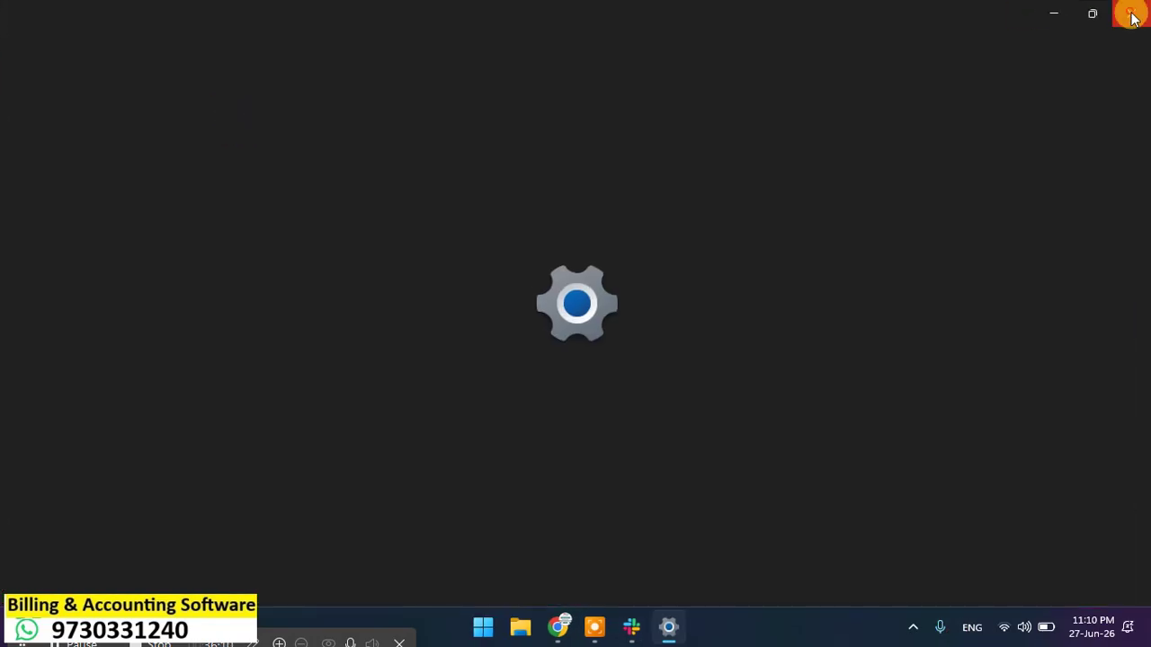
{"action": "left_click", "coordinate": [1131, 14]}
{"action": "left_click", "coordinate": [301, 116]}
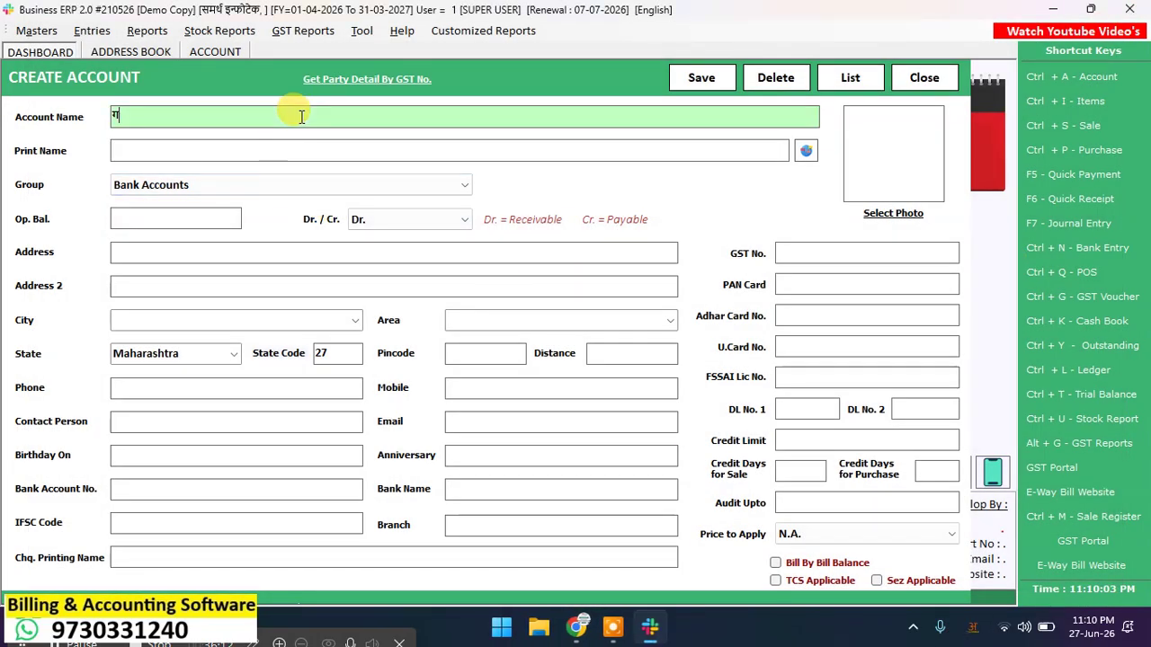
{"action": "key", "text": "BackSpace"}
{"action": "type", "text": "GPAY"}
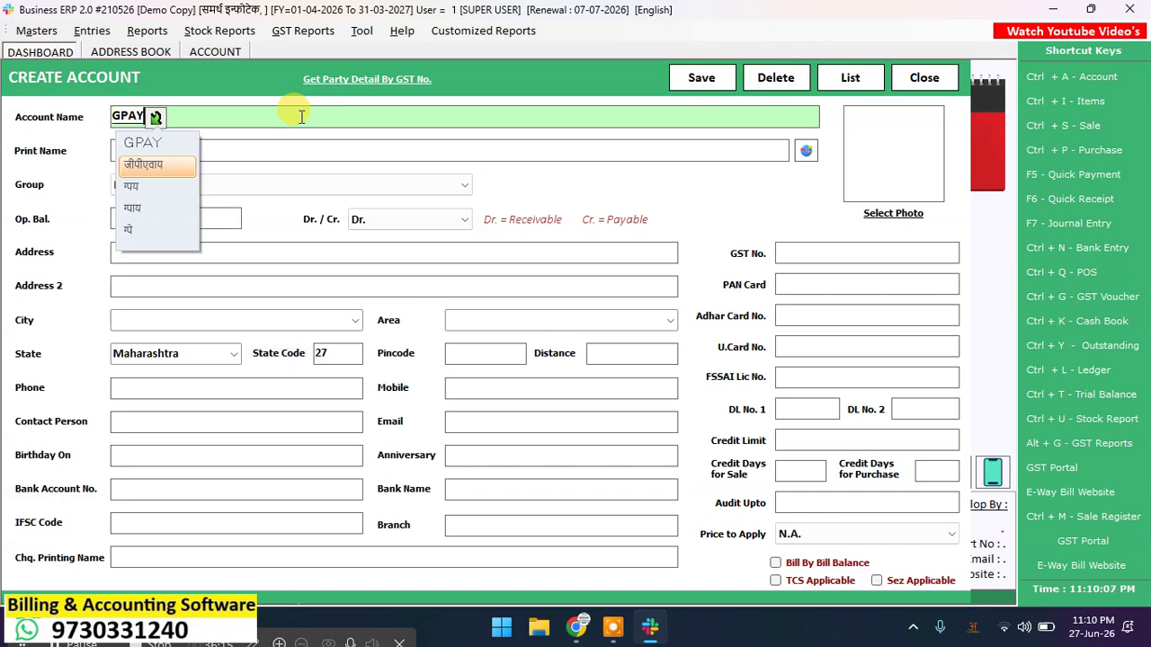
{"action": "key", "text": "space"}
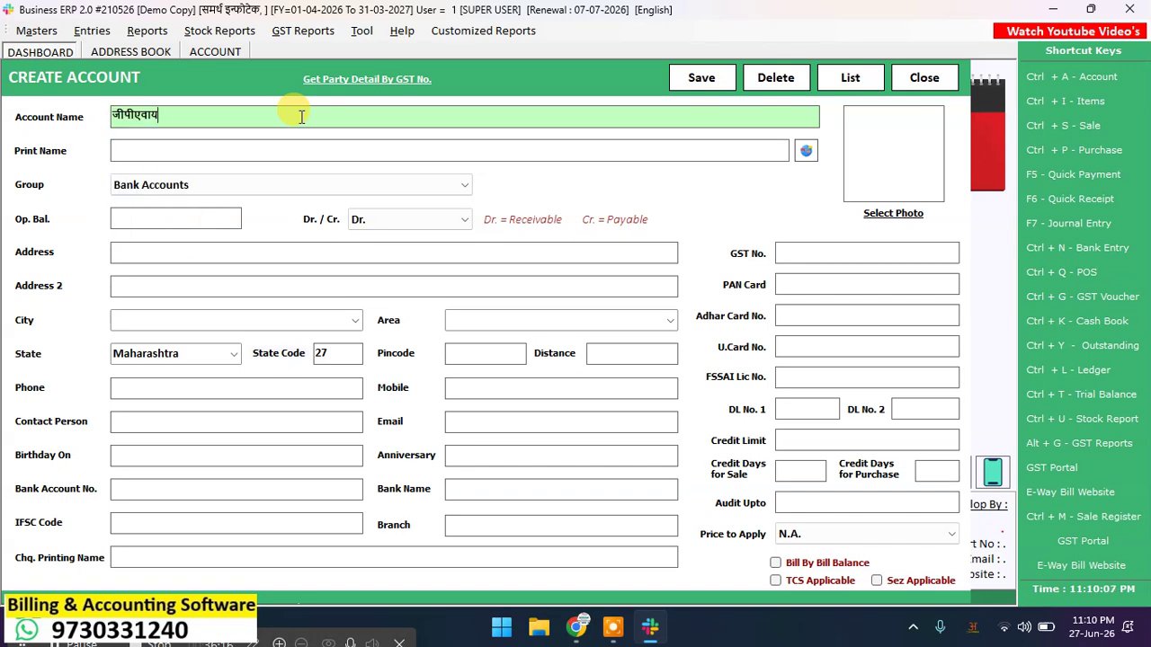
Step: Switch the keyboard to English and retype the account name as GPAY
{"action": "left_click", "coordinate": [972, 627]}
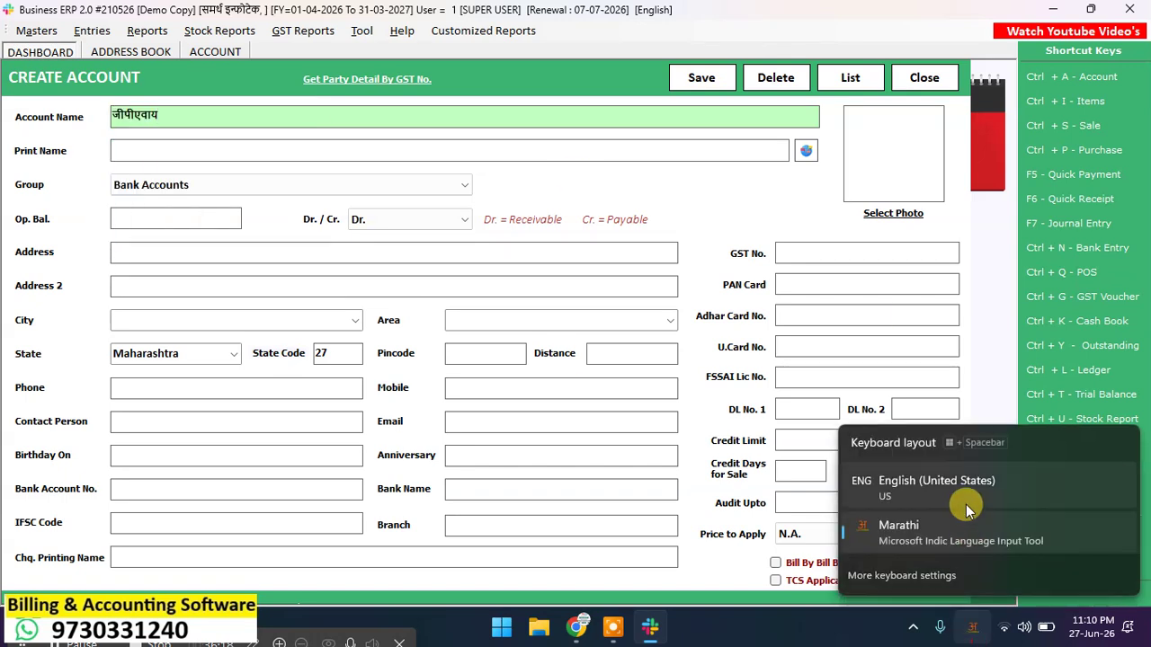
{"action": "left_click", "coordinate": [950, 497]}
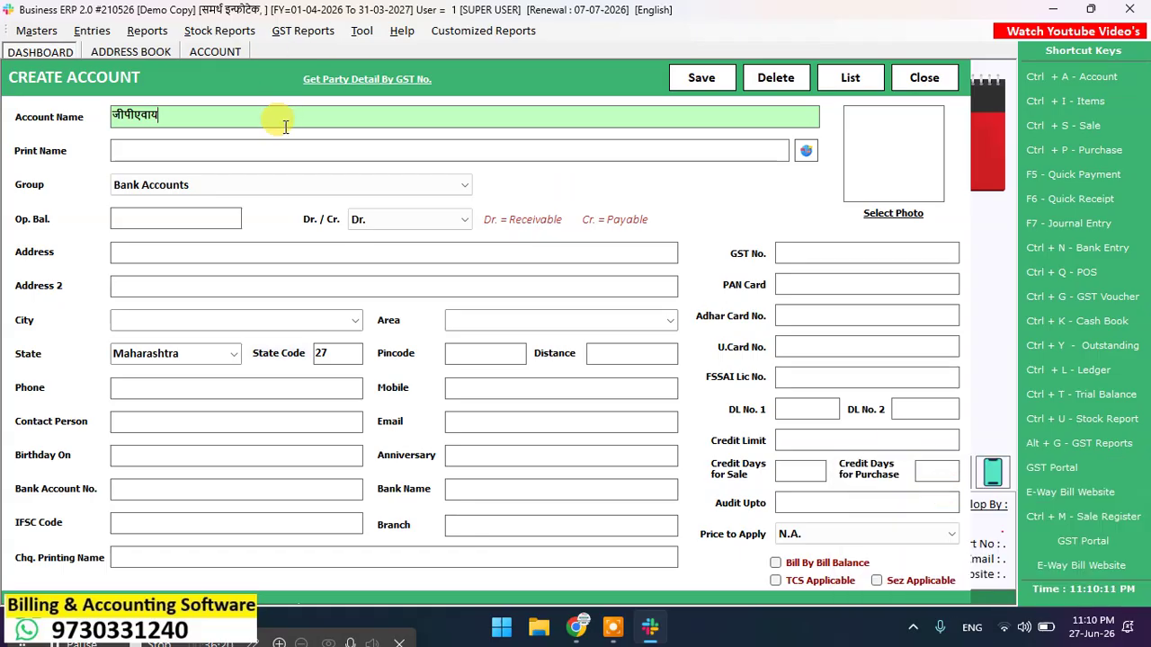
{"action": "key", "text": "BackSpace"}
{"action": "key", "text": "BackSpace"}
{"action": "key", "text": "BackSpace"}
{"action": "key", "text": "BackSpace"}
{"action": "key", "text": "BackSpace"}
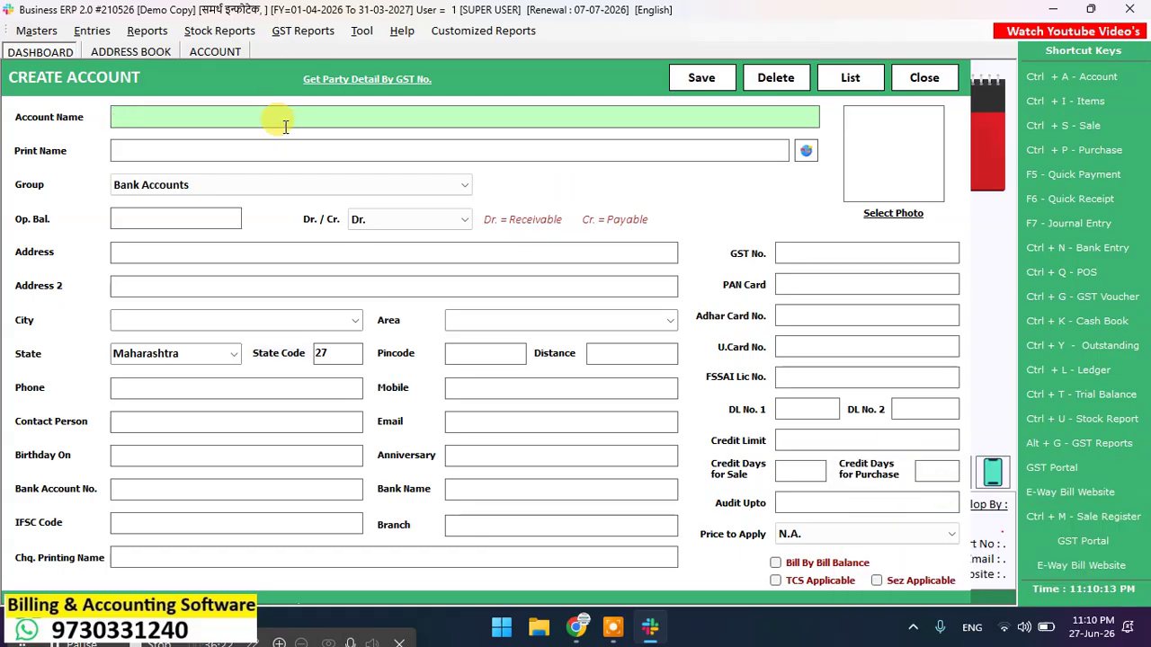
{"action": "type", "text": "GPAY"}
{"action": "key", "text": "Return"}
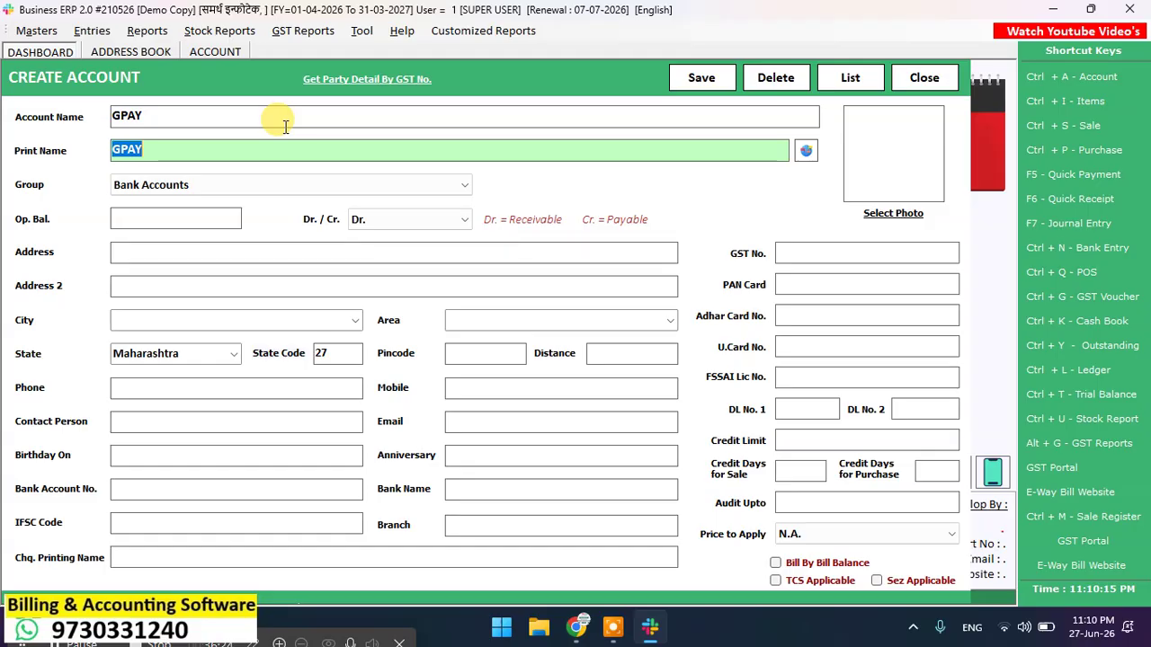
{"action": "key", "text": "Return"}
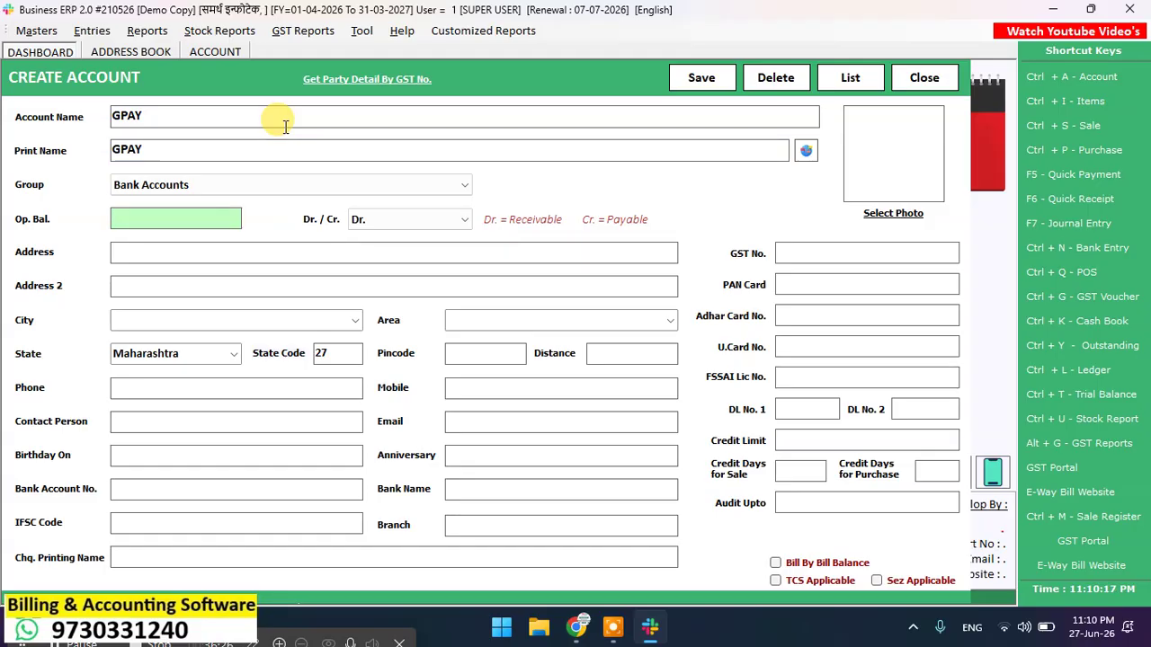
Step: Keep the Bank Accounts group and save the GPAY account
{"action": "left_click", "coordinate": [200, 190]}
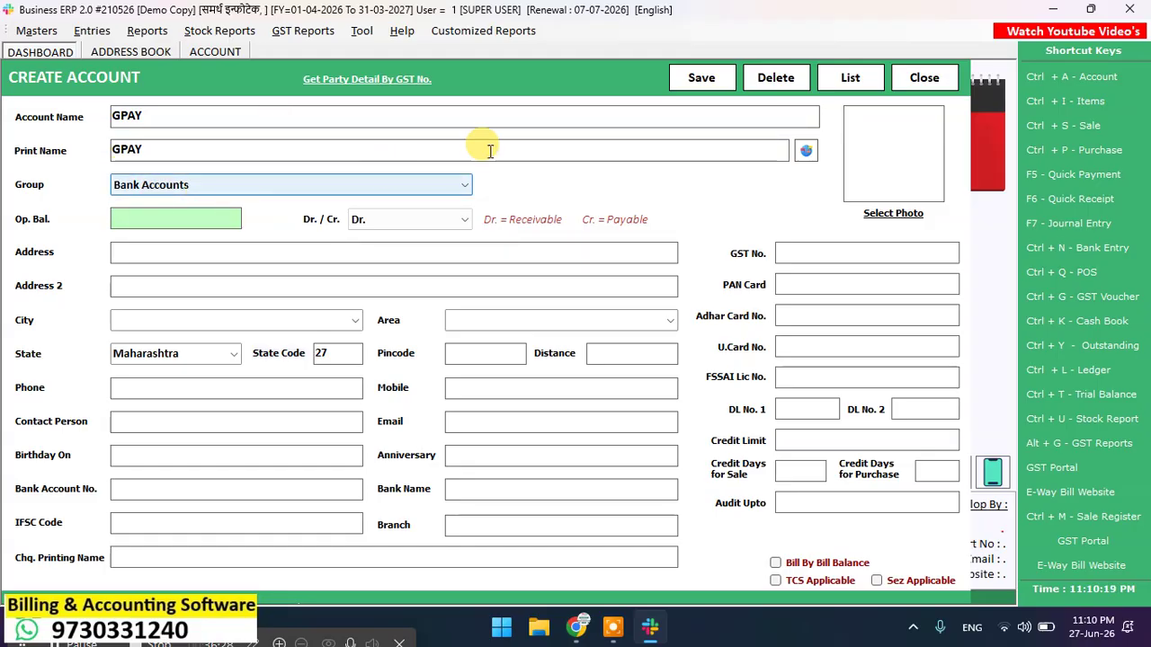
{"action": "left_click", "coordinate": [698, 77]}
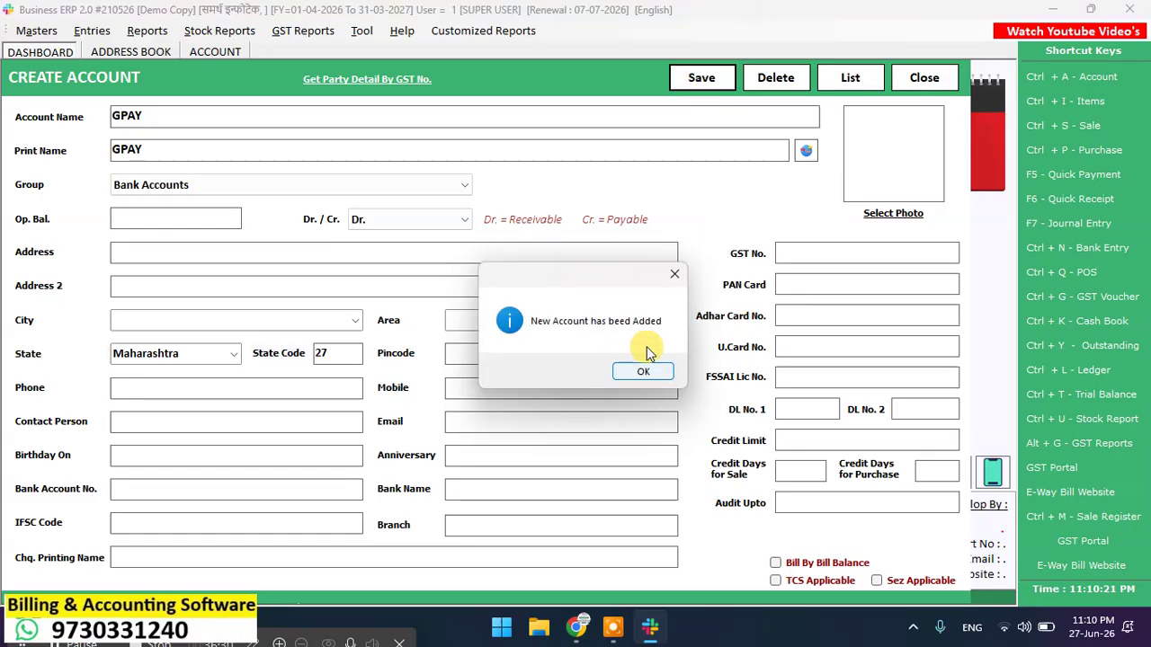
{"action": "left_click", "coordinate": [642, 371]}
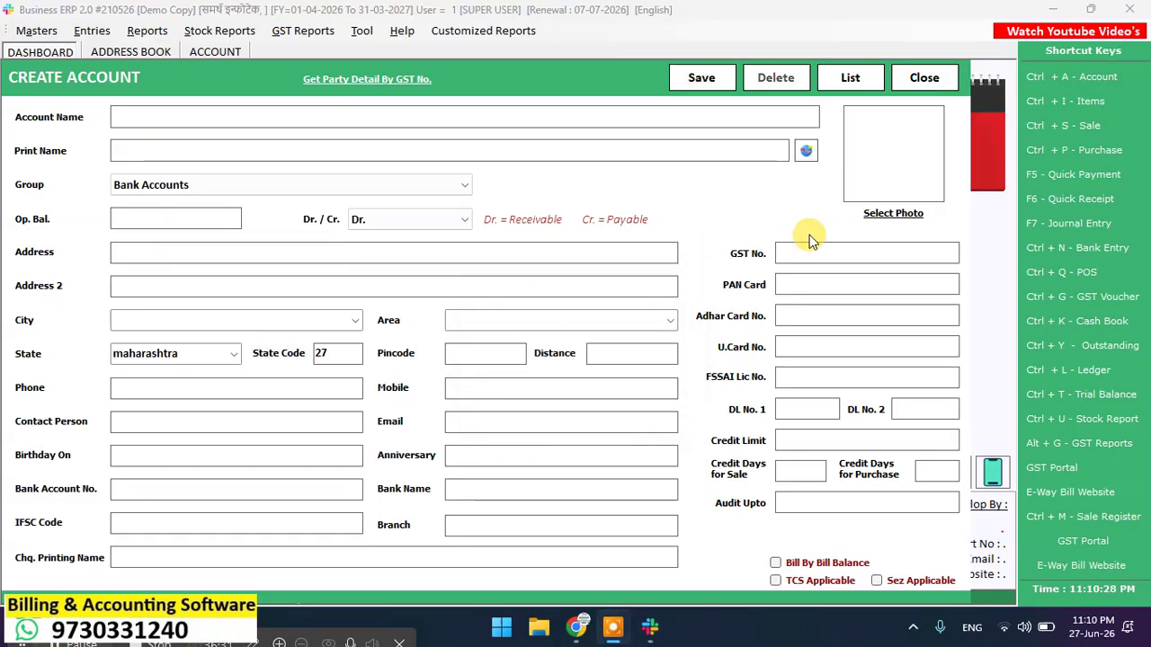
{"action": "left_click", "coordinate": [931, 78]}
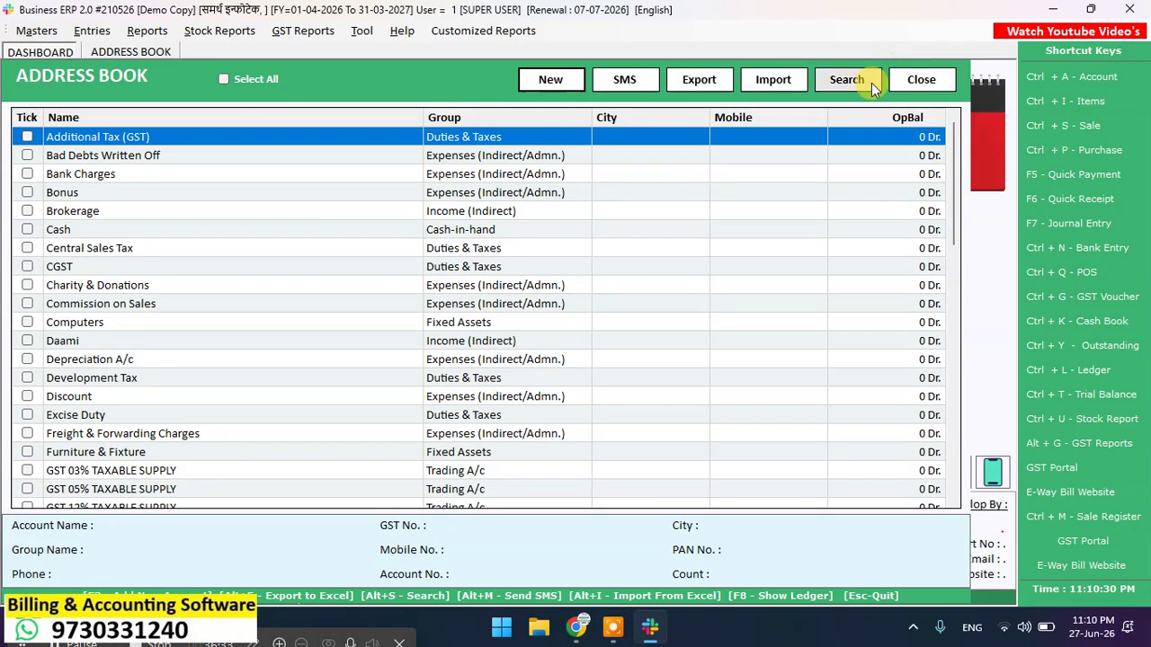
Step: Close the Address Book and bring up the Tool menu on the dashboard
{"action": "left_click", "coordinate": [922, 80]}
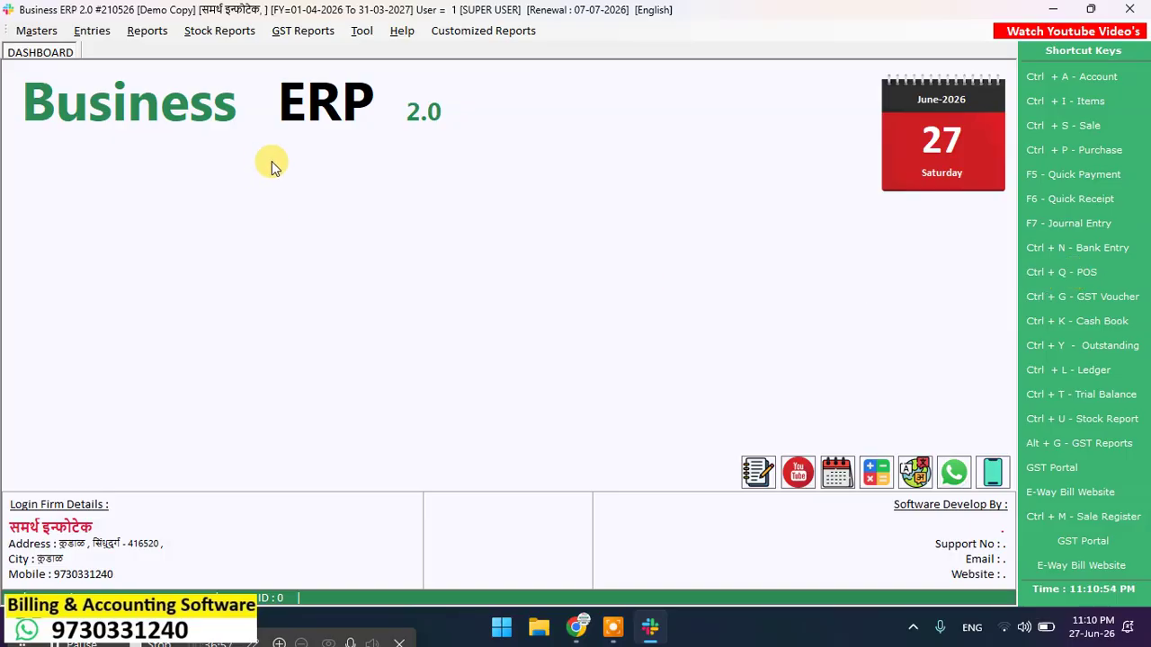
{"action": "left_click", "coordinate": [364, 40]}
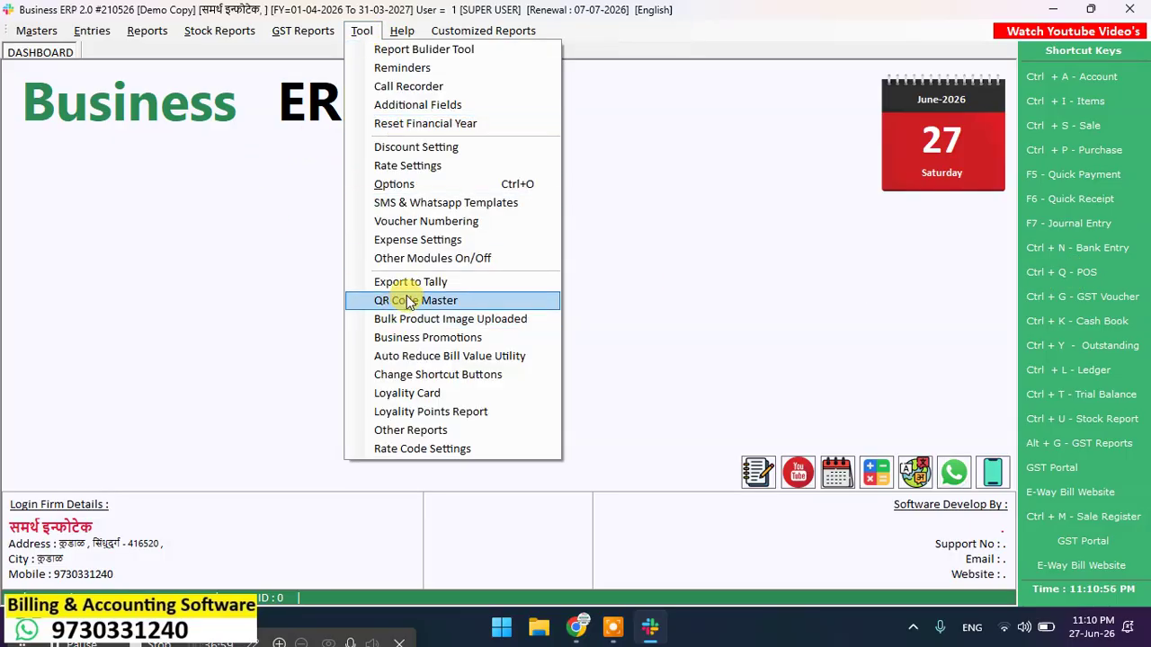
Step: Enable Skip Narration In Sale & Purchase in Options, save it, and show Stock & Date Settings
{"action": "left_click", "coordinate": [417, 184]}
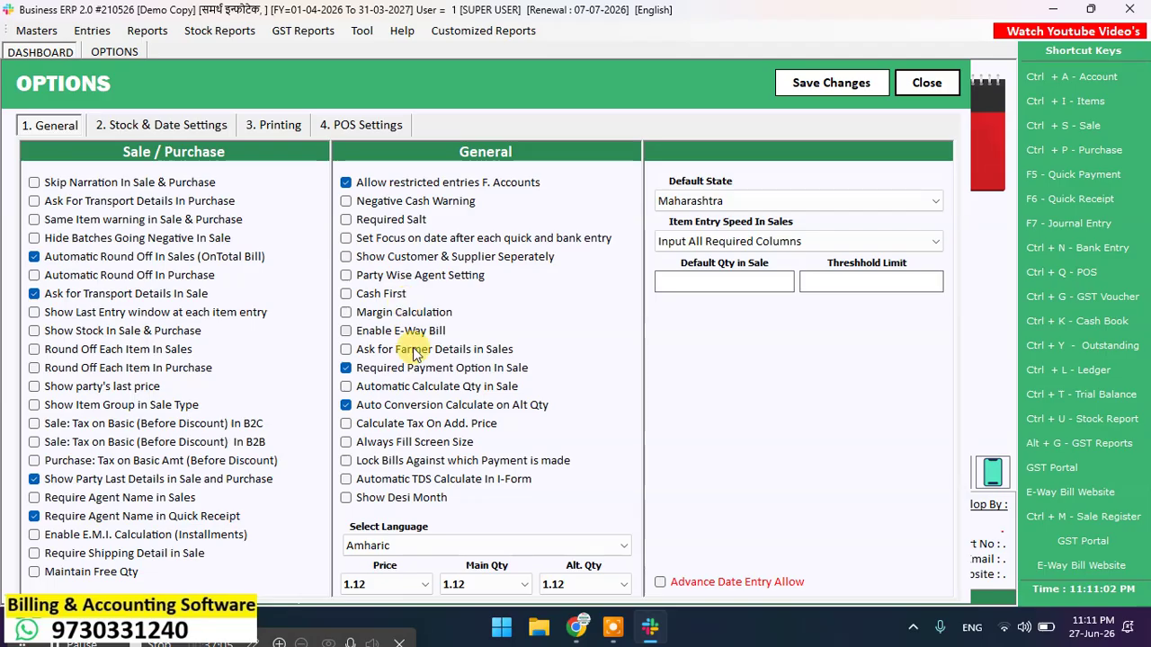
{"action": "left_click", "coordinate": [59, 184]}
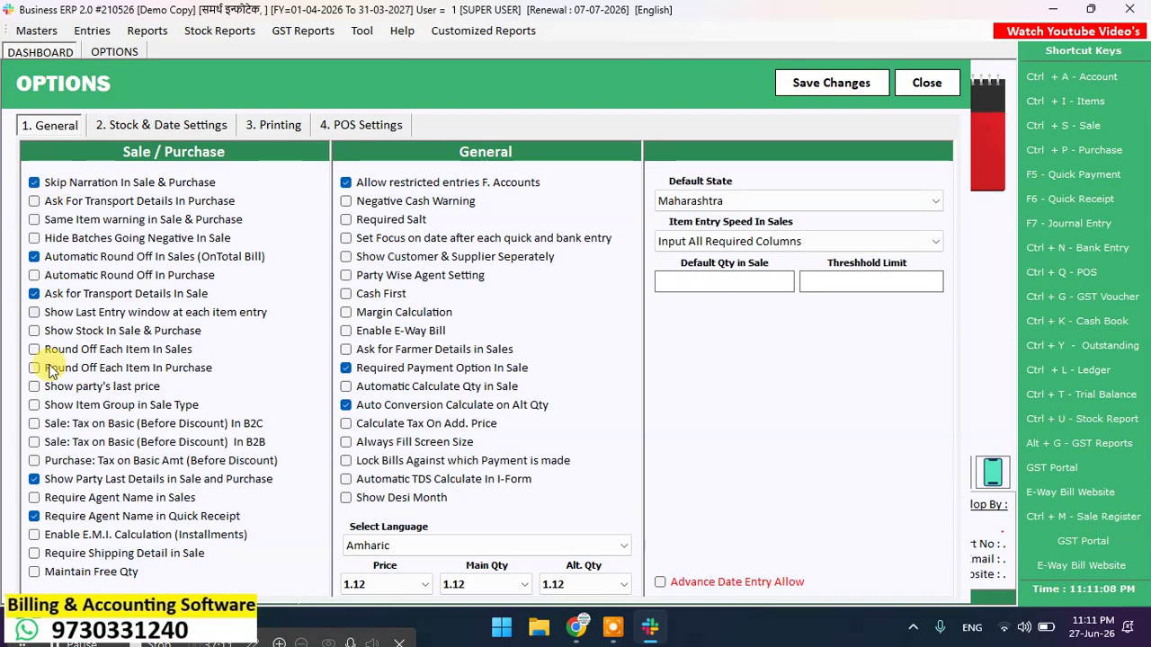
{"action": "left_click", "coordinate": [832, 83]}
{"action": "left_click", "coordinate": [609, 372]}
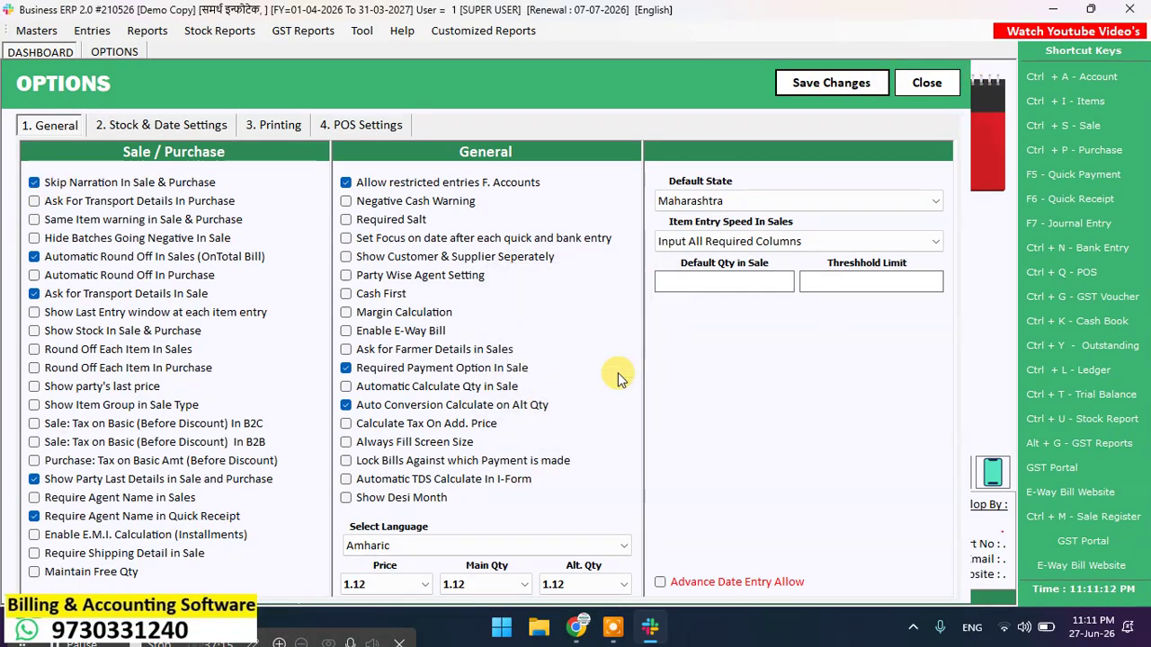
{"action": "left_click", "coordinate": [141, 125]}
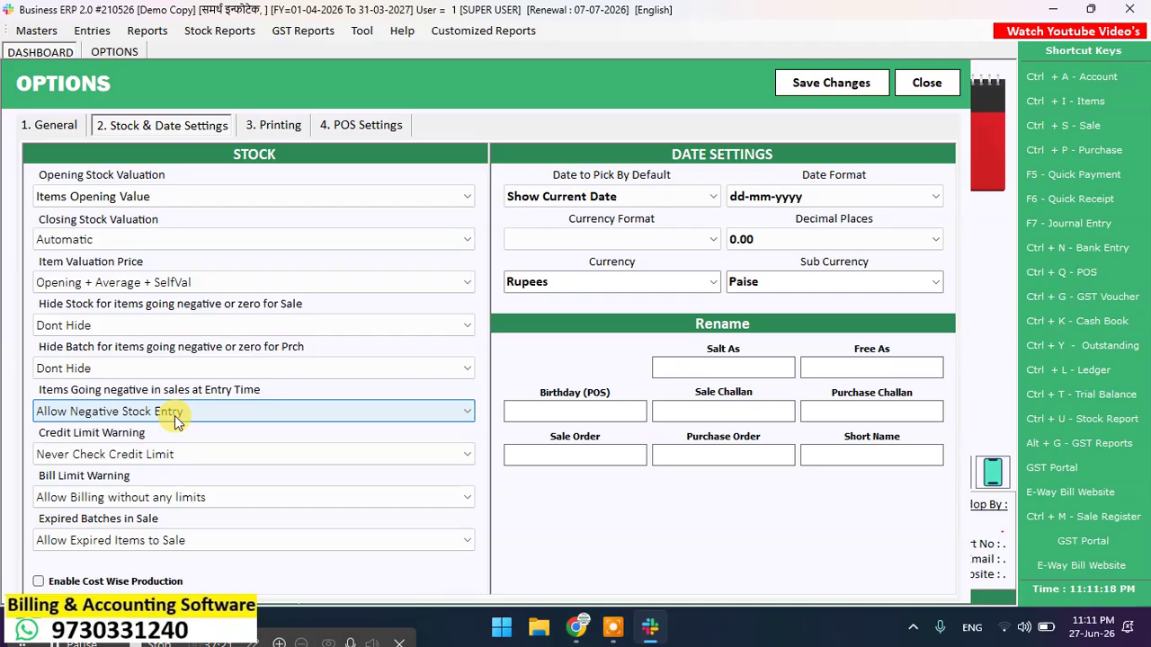
Step: Set POS Apply Price to SalePrice, skip Date, Bill No., Sale Type and Account Name, and save
{"action": "left_click", "coordinate": [336, 126]}
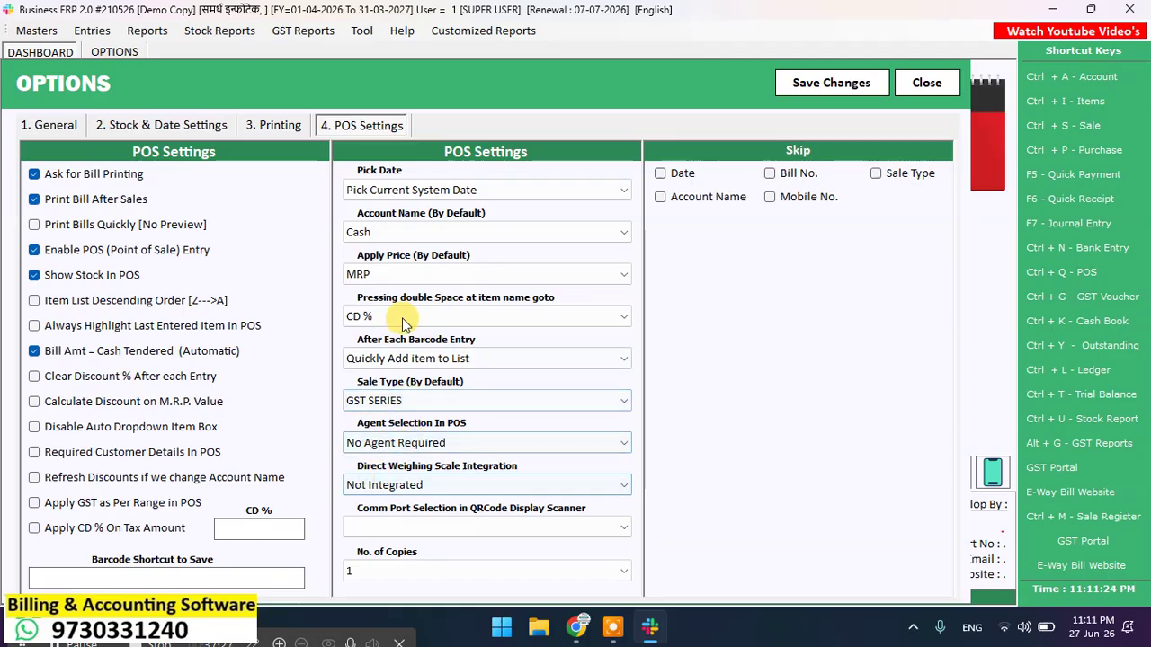
{"action": "left_click", "coordinate": [405, 274]}
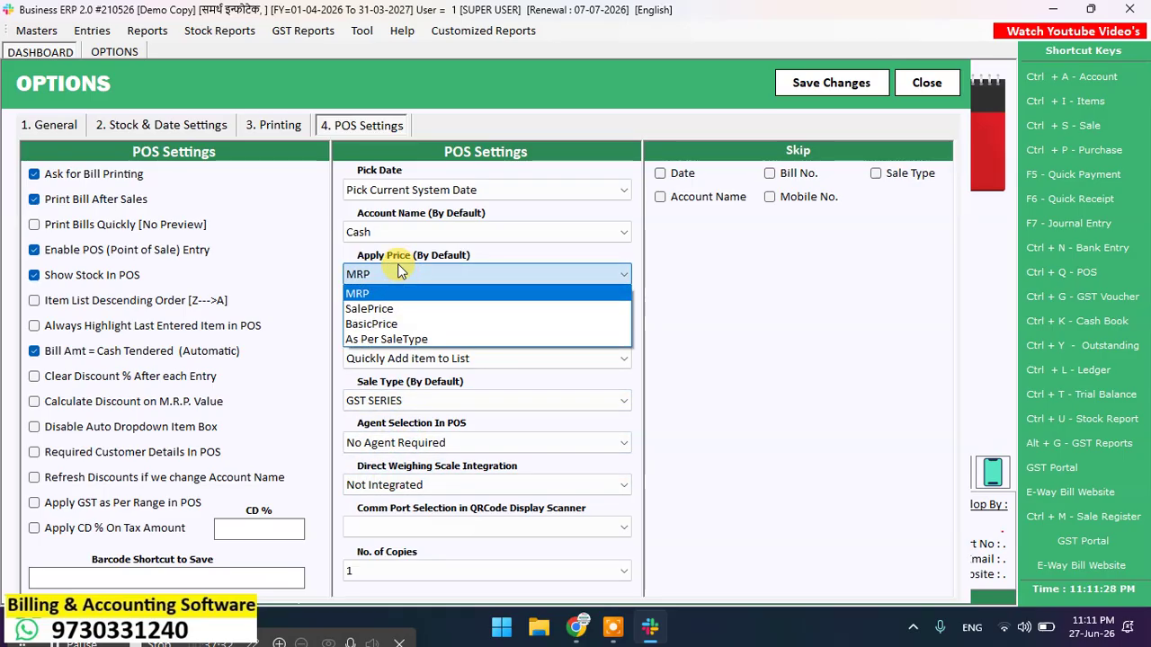
{"action": "left_click", "coordinate": [381, 315]}
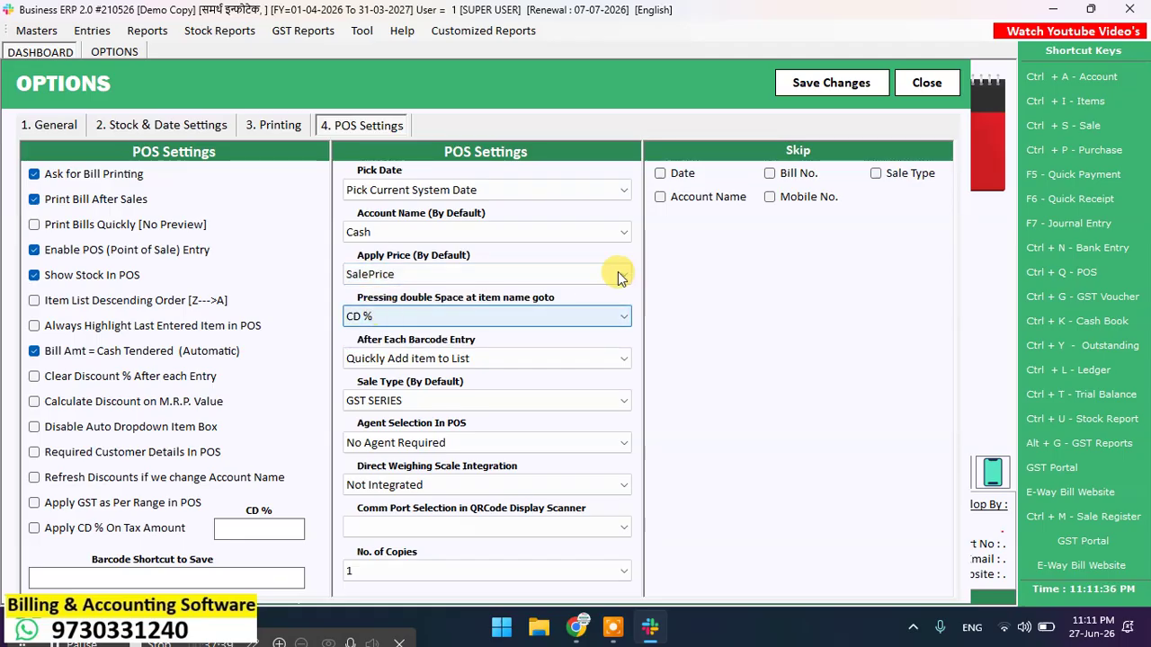
{"action": "left_click", "coordinate": [660, 172]}
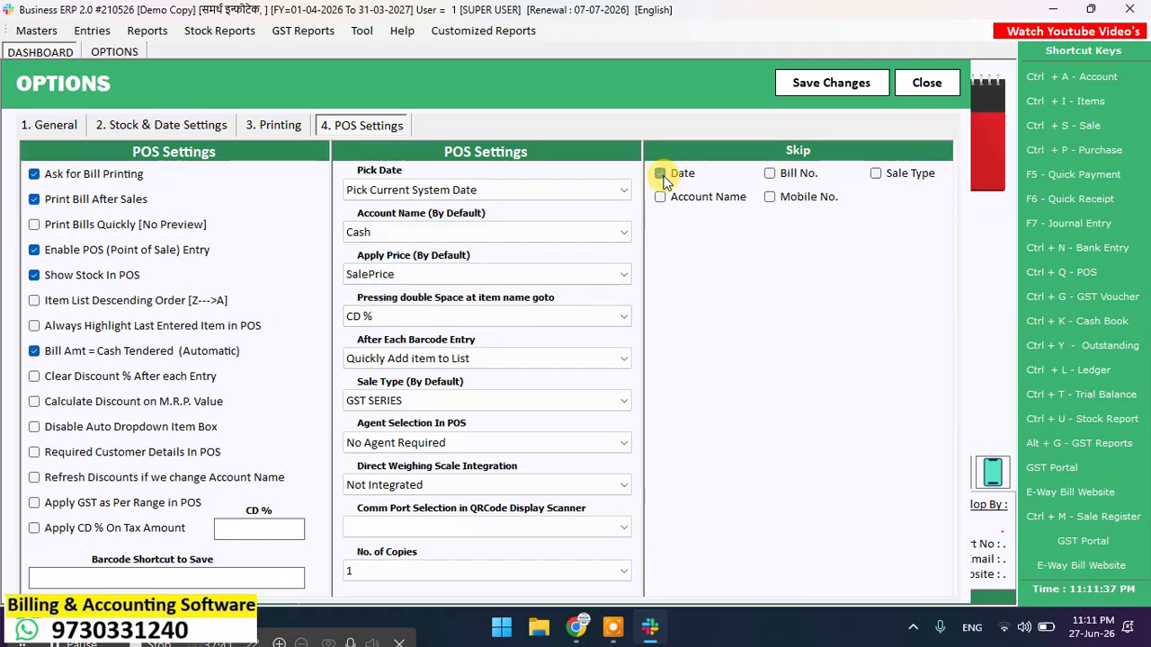
{"action": "left_click", "coordinate": [808, 176]}
{"action": "left_click", "coordinate": [922, 171]}
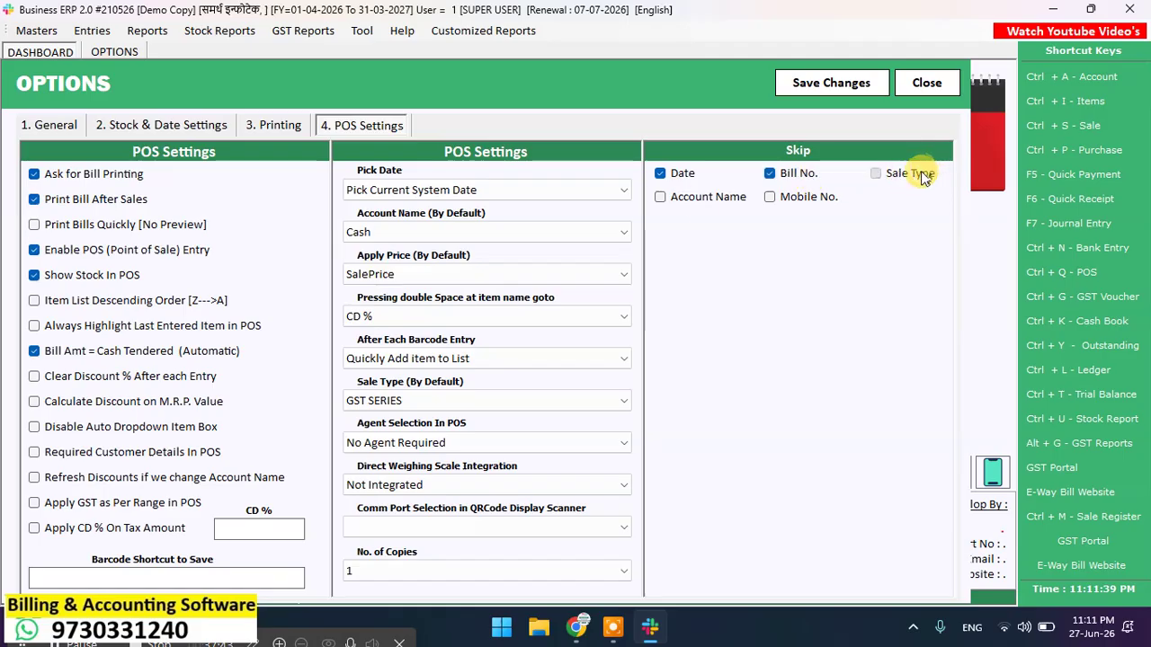
{"action": "left_click", "coordinate": [699, 198]}
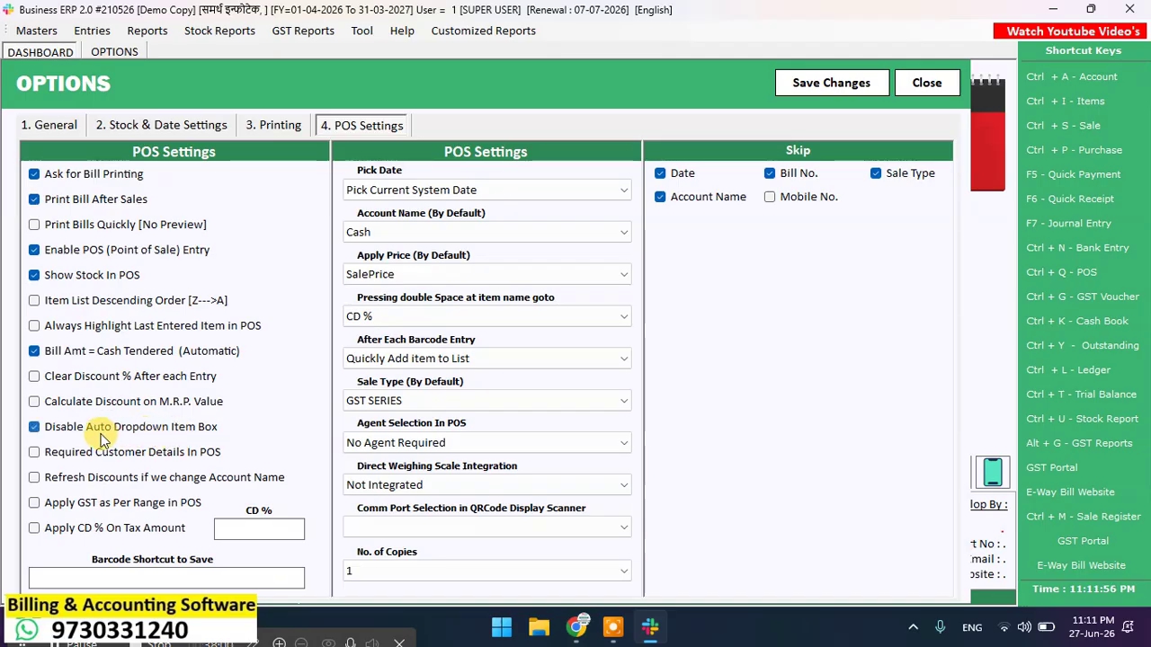
{"action": "left_click", "coordinate": [805, 81]}
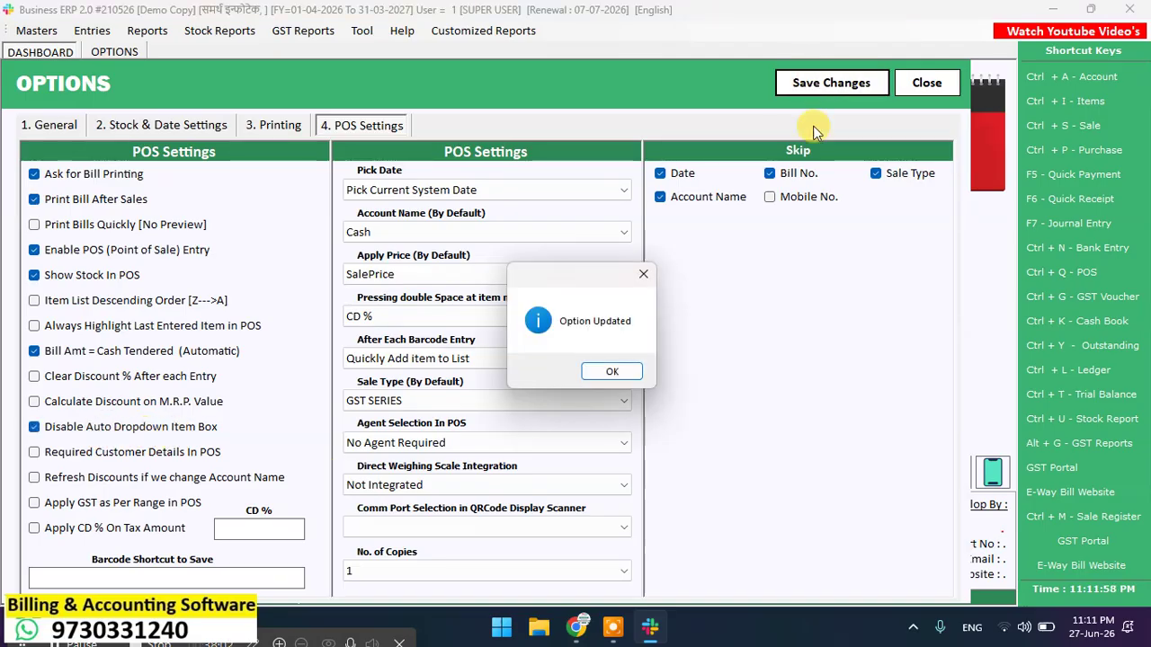
{"action": "left_click", "coordinate": [611, 373]}
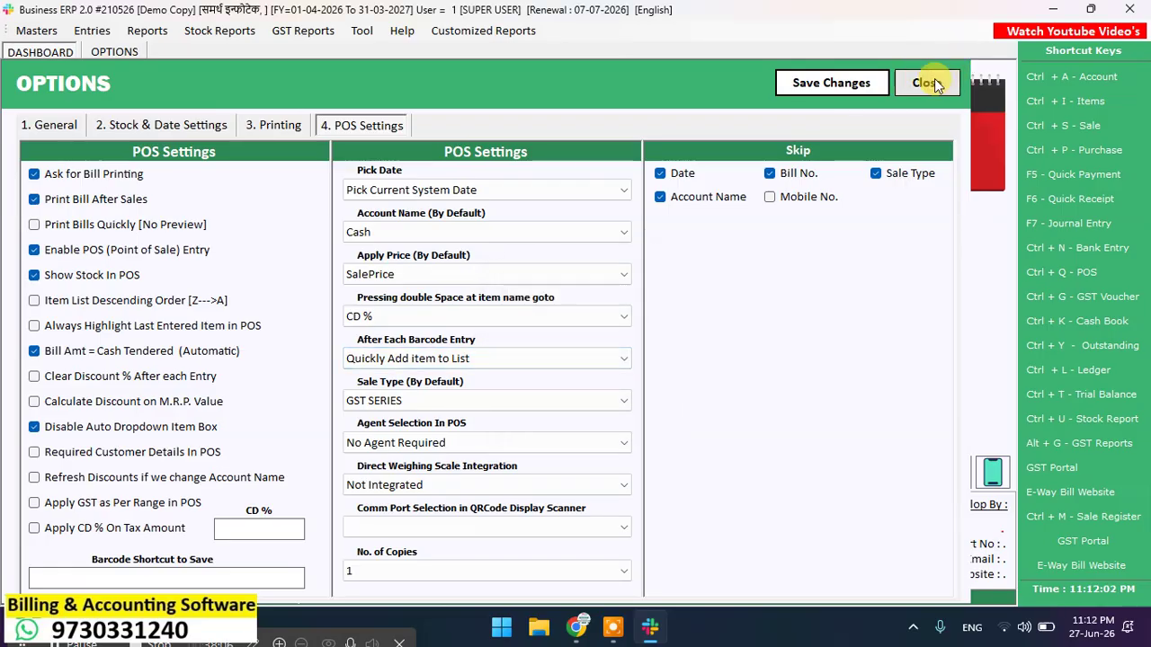
{"action": "left_click", "coordinate": [930, 83]}
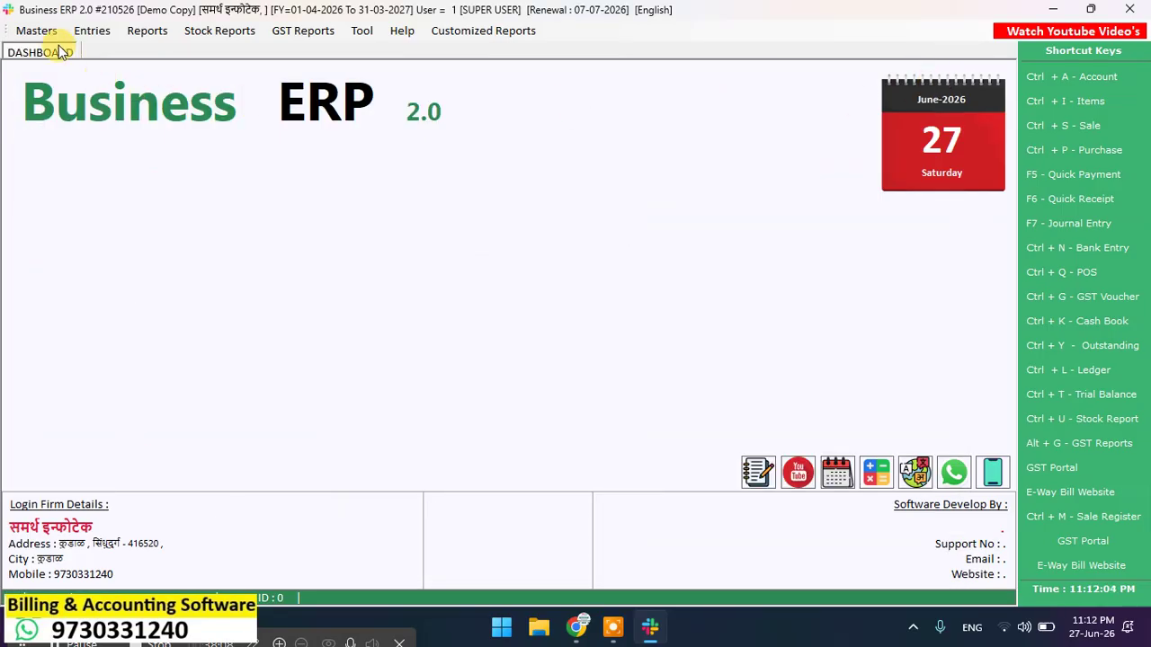
Step: Make the GST SERIES sale type Tax Inclusive, calculated on taxable amount after discounts, and save it
{"action": "left_click", "coordinate": [36, 30]}
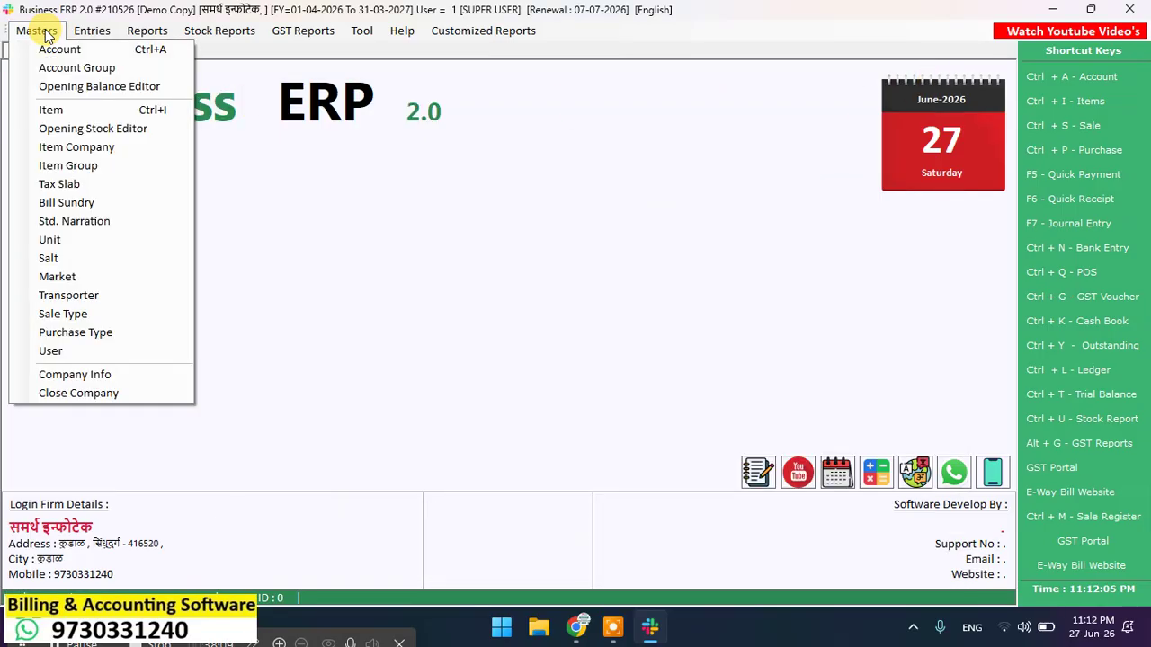
{"action": "left_click", "coordinate": [91, 311]}
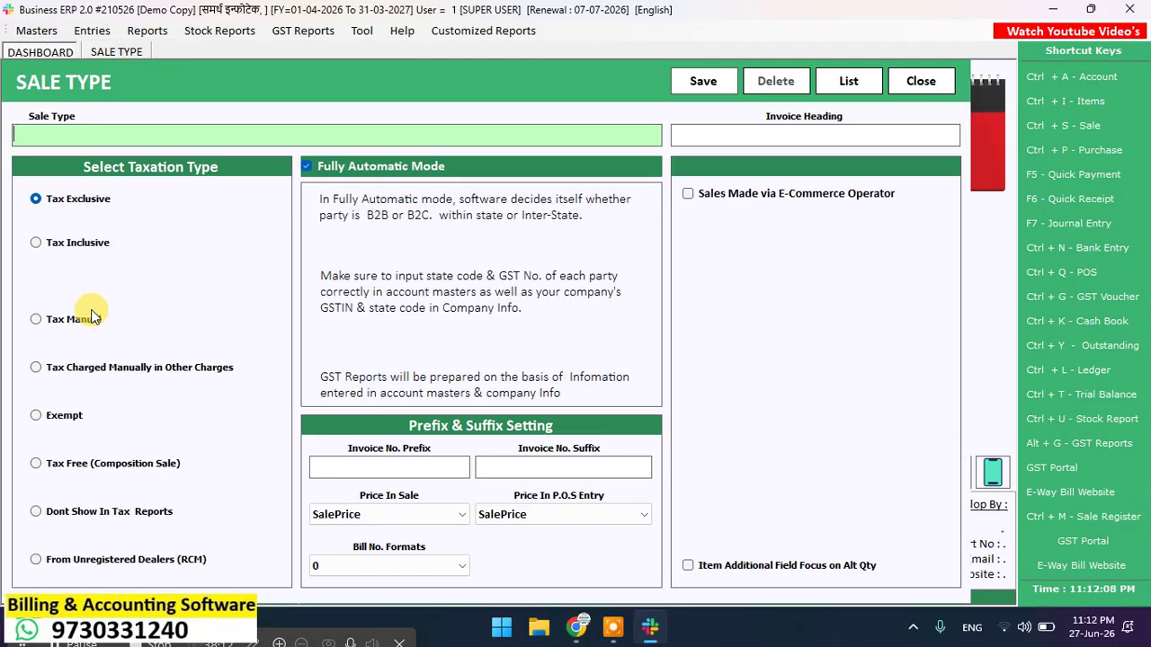
{"action": "left_click", "coordinate": [849, 83]}
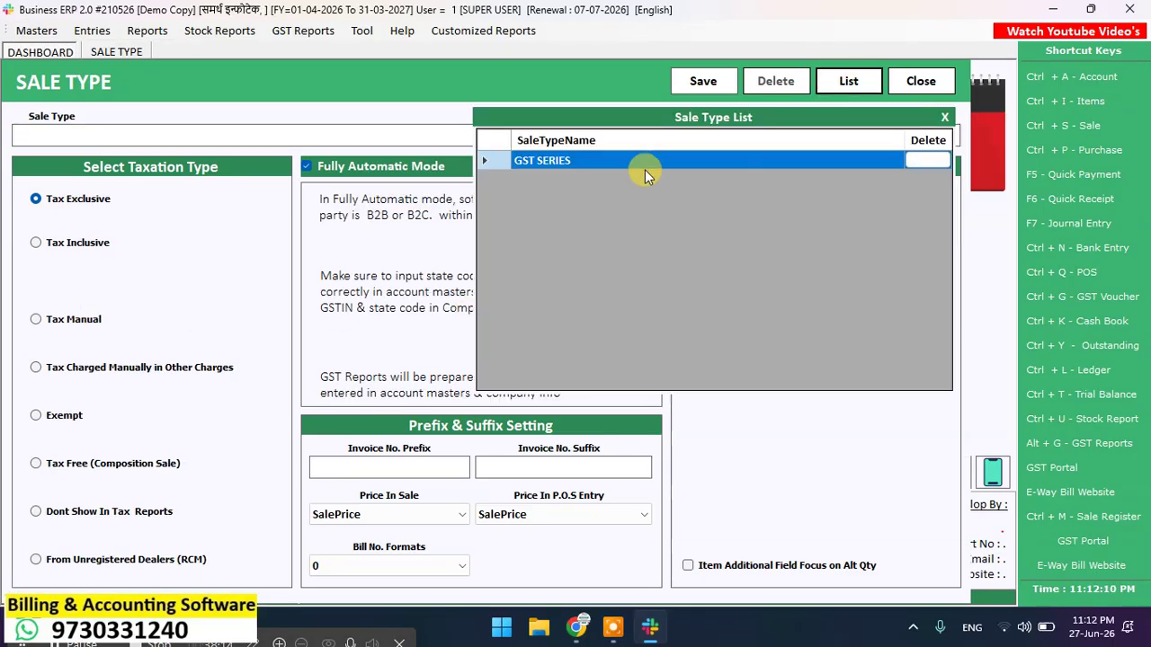
{"action": "double_click", "coordinate": [538, 160]}
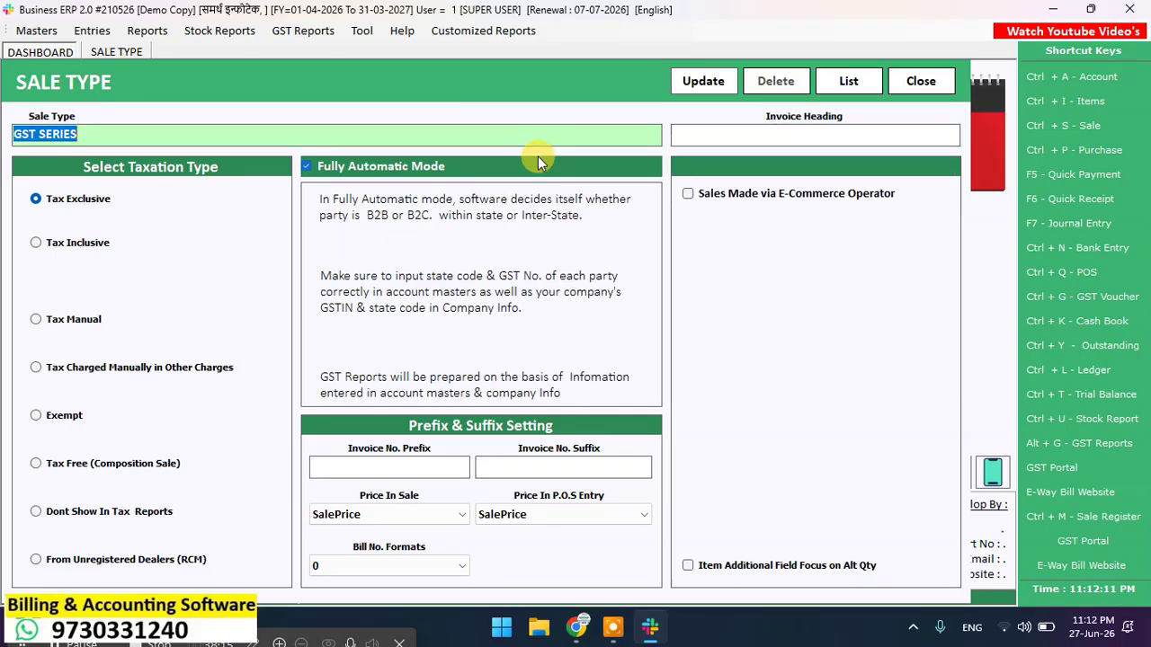
{"action": "left_click", "coordinate": [75, 250]}
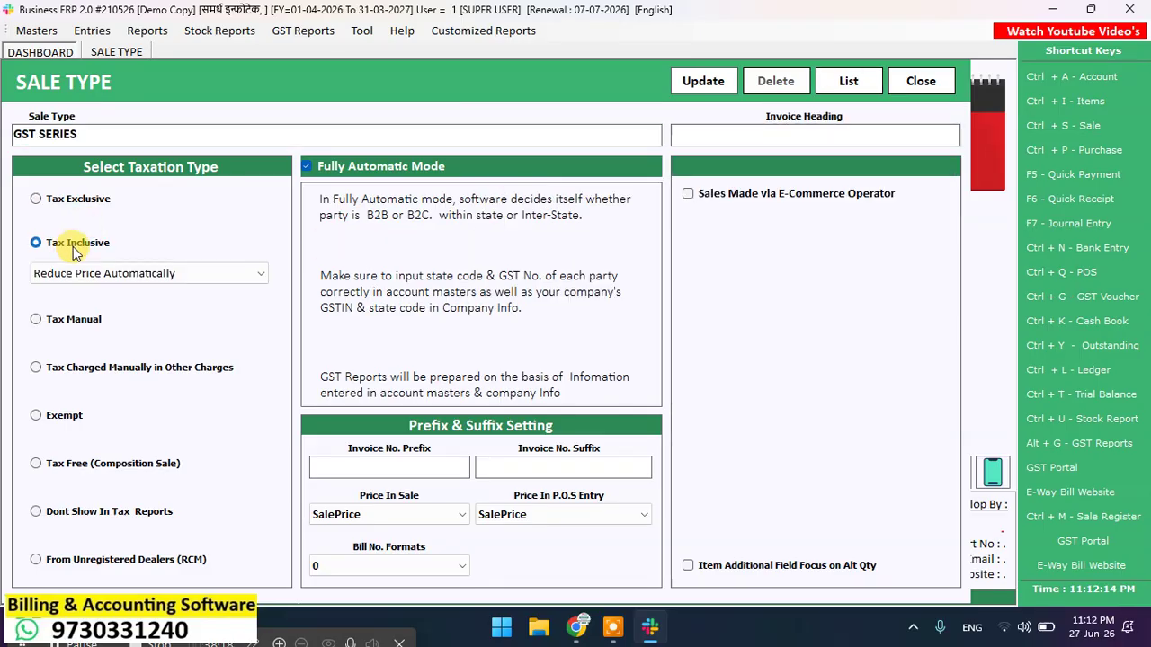
{"action": "left_click", "coordinate": [253, 273]}
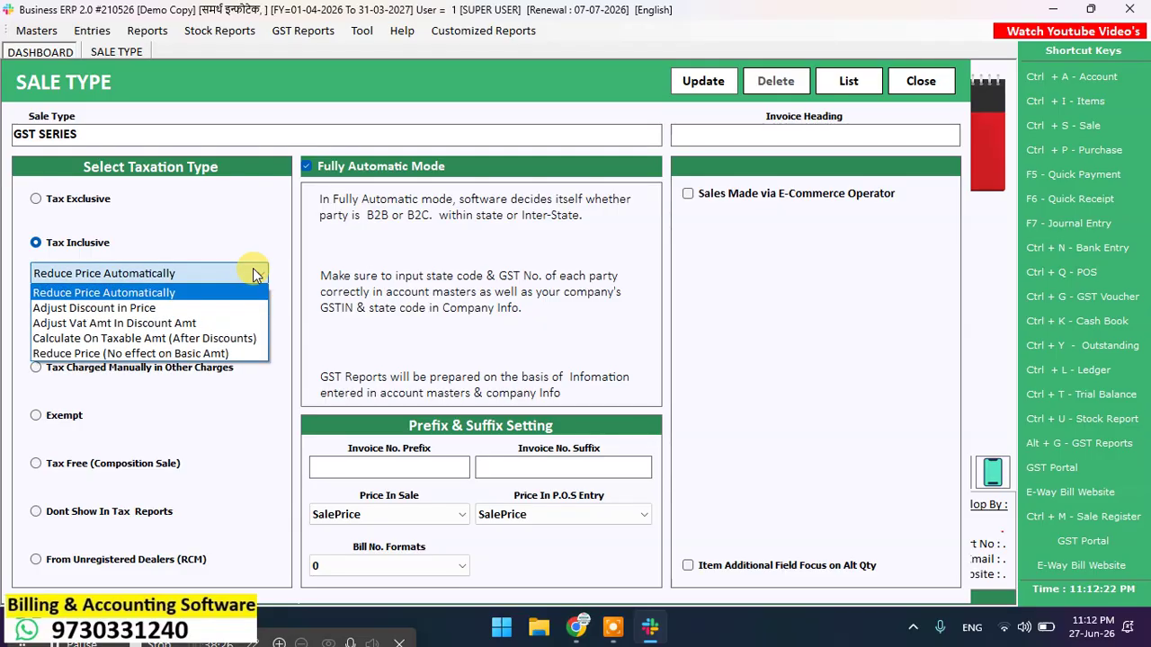
{"action": "left_click", "coordinate": [180, 338]}
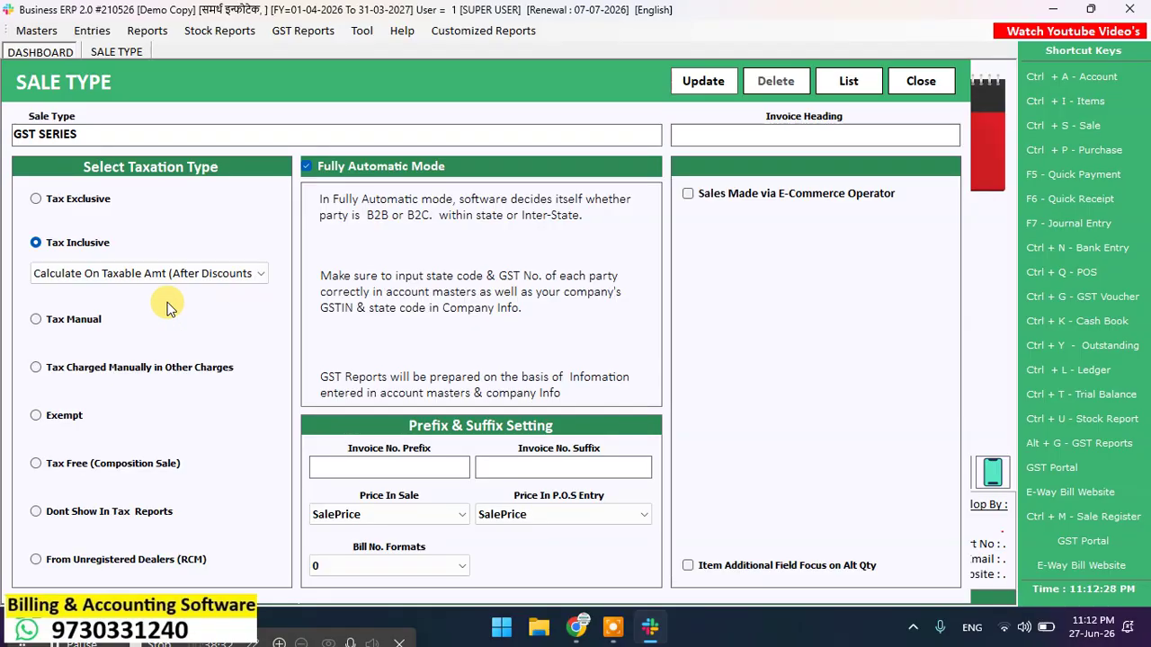
{"action": "left_click", "coordinate": [706, 89]}
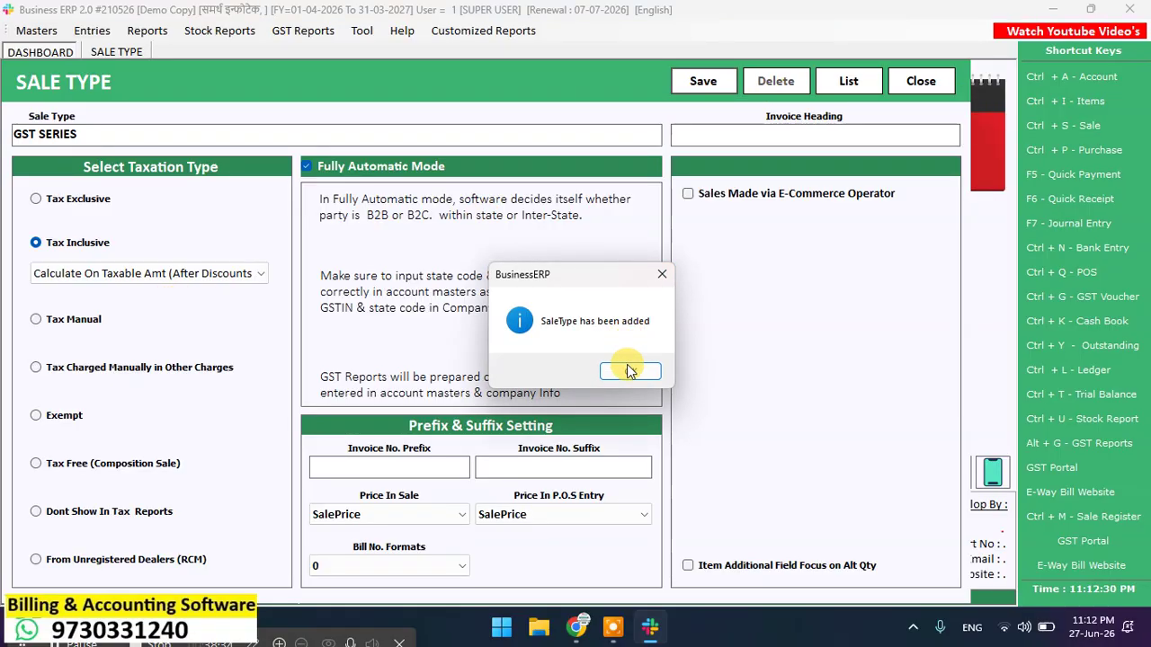
{"action": "left_click", "coordinate": [633, 369]}
{"action": "left_click", "coordinate": [922, 82]}
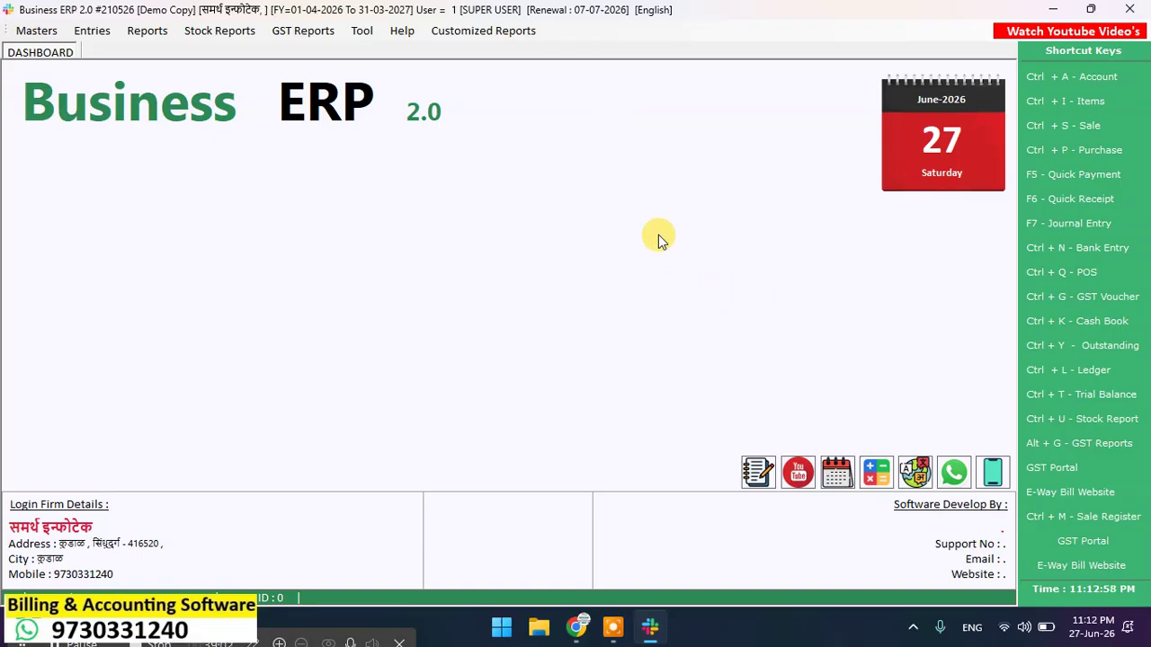
Step: Start a new POS bill, cancel it, close the POS Bill Book and bring up the Tool menu
{"action": "left_click", "coordinate": [1079, 278]}
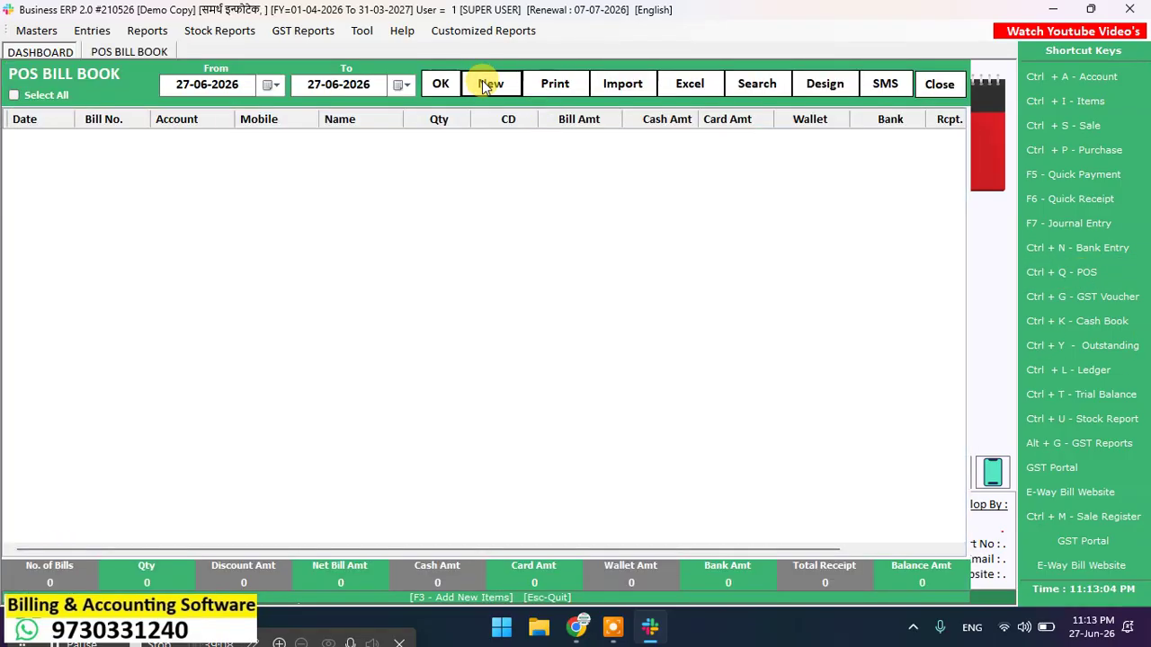
{"action": "left_click", "coordinate": [484, 85]}
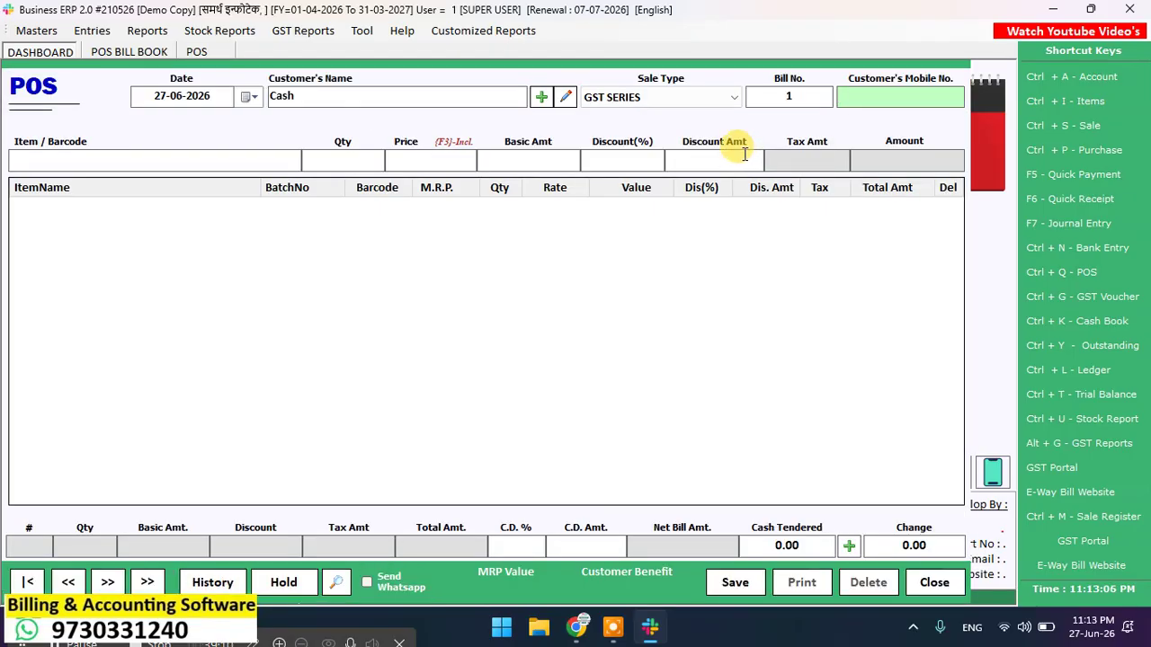
{"action": "left_click", "coordinate": [876, 99]}
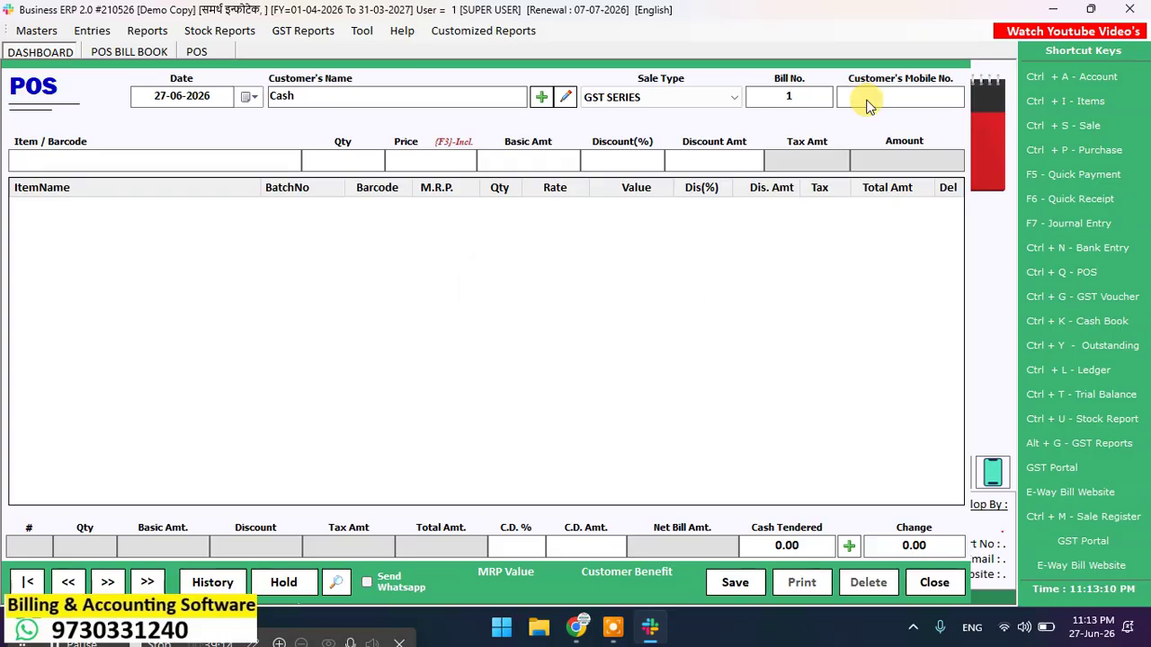
{"action": "key", "text": "Escape"}
{"action": "key", "text": "Return"}
{"action": "key", "text": "Escape"}
{"action": "left_click", "coordinate": [363, 33]}
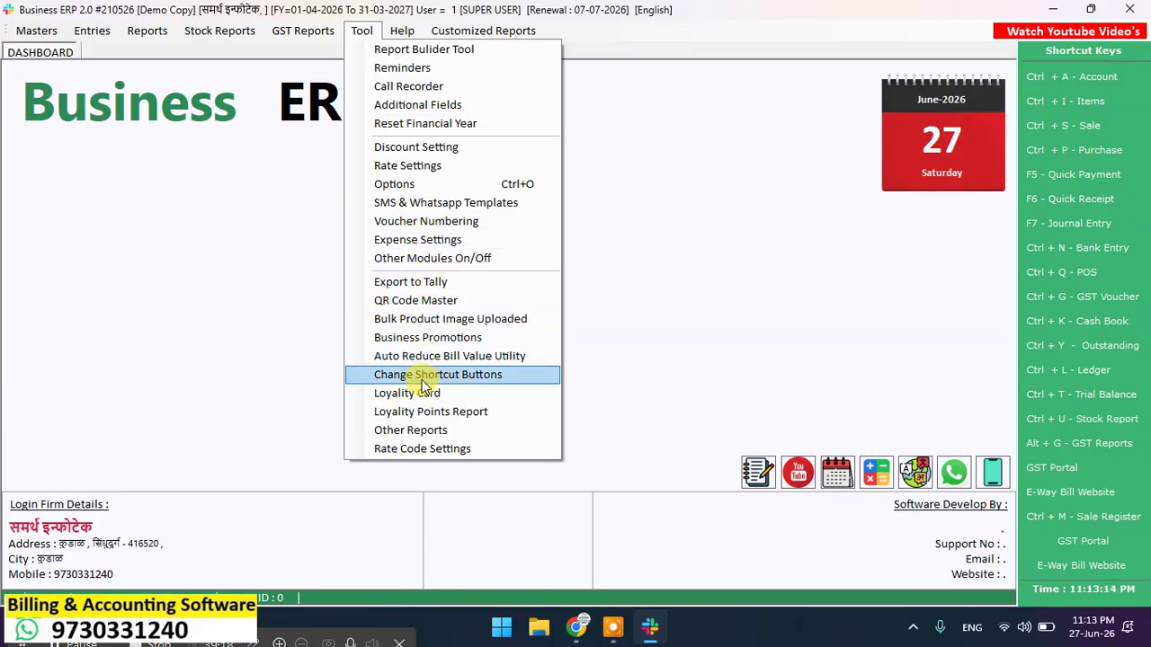
Step: Turn on Required Customer Details In POS, save the options, and open the POS bill book
{"action": "left_click", "coordinate": [422, 184]}
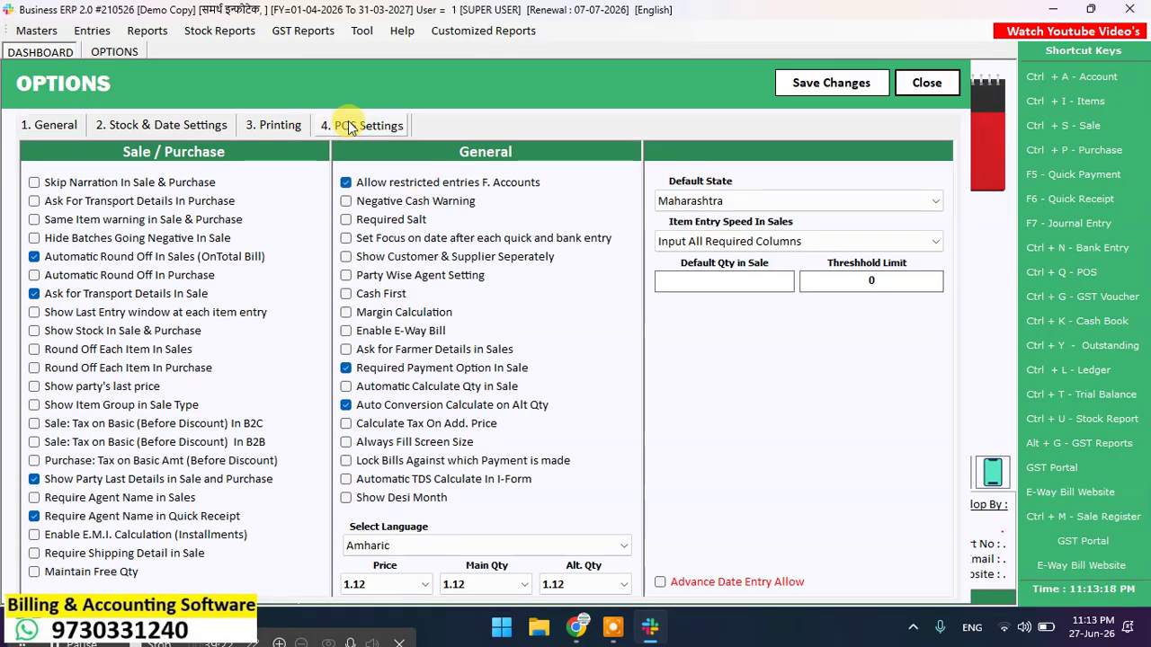
{"action": "left_click", "coordinate": [352, 125]}
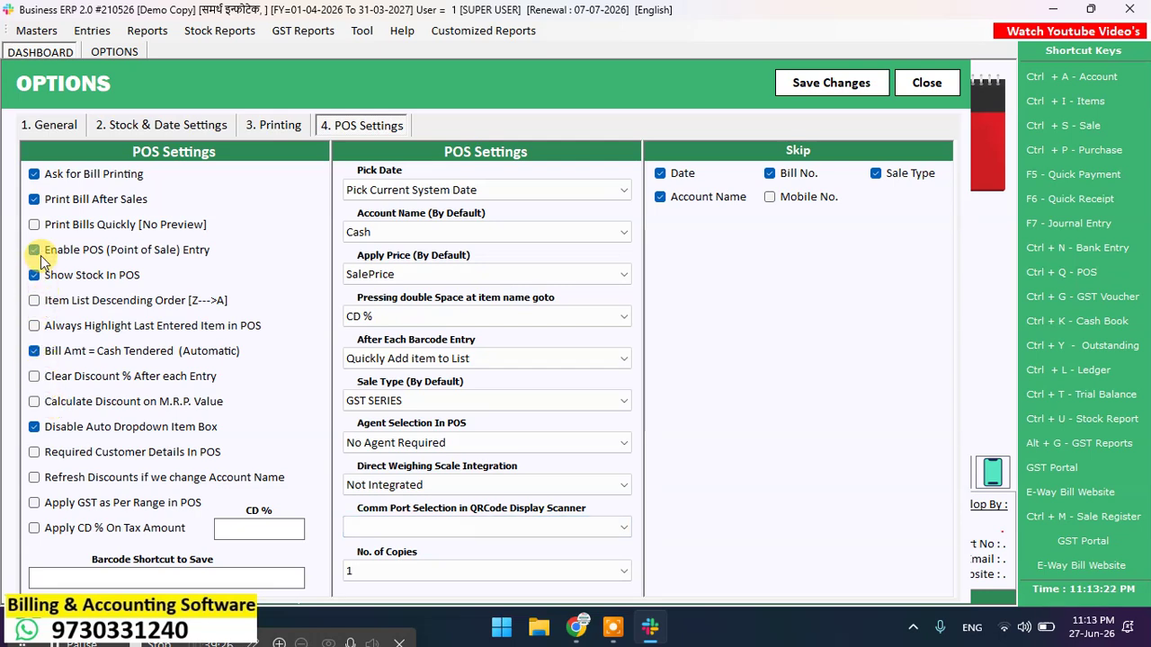
{"action": "left_click", "coordinate": [35, 453]}
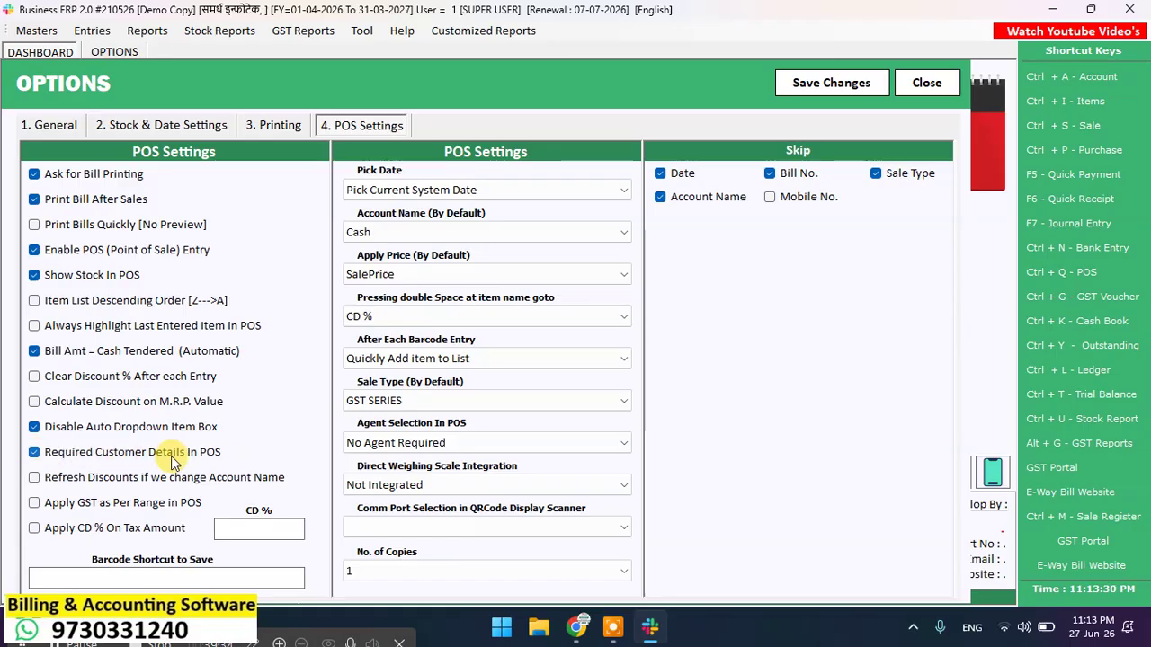
{"action": "left_click", "coordinate": [841, 97]}
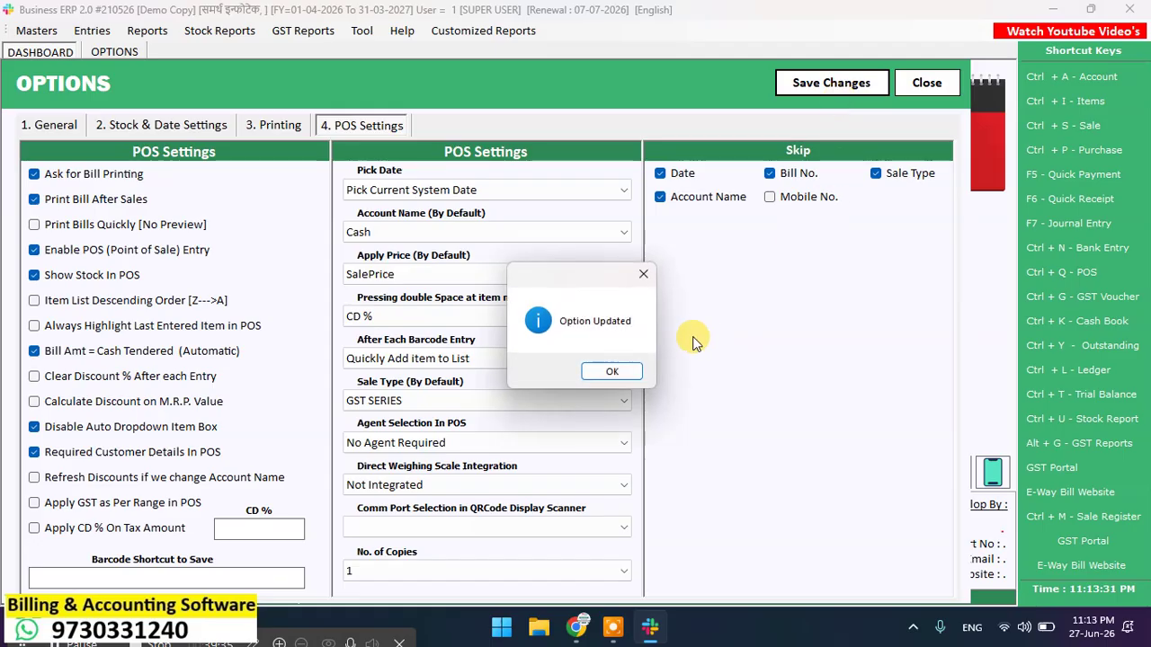
{"action": "left_click", "coordinate": [619, 369]}
{"action": "left_click", "coordinate": [909, 81]}
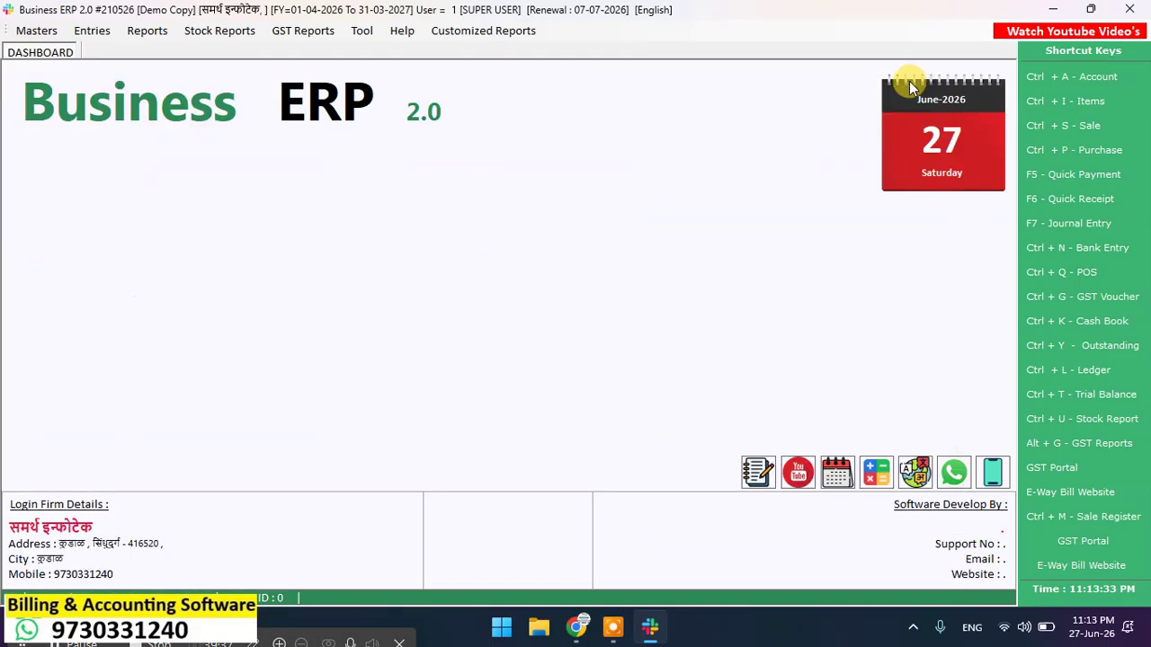
{"action": "left_click", "coordinate": [1081, 271]}
Step: Start POS bill 1 with the customer's mobile number, then enter their name and city
{"action": "left_click", "coordinate": [490, 88]}
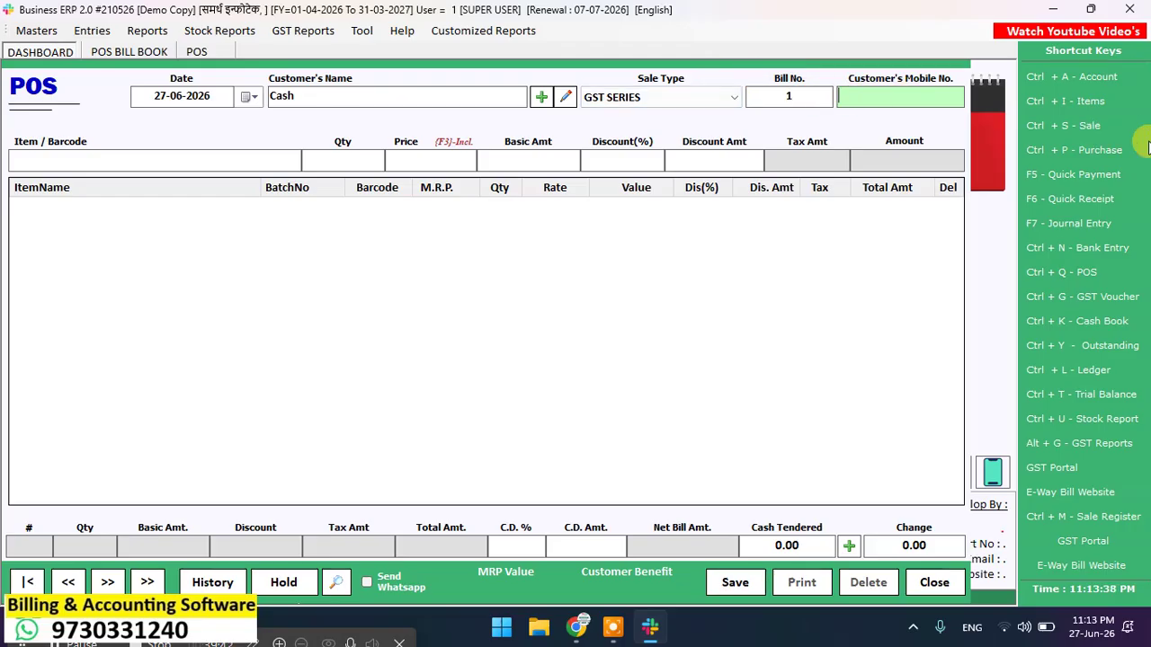
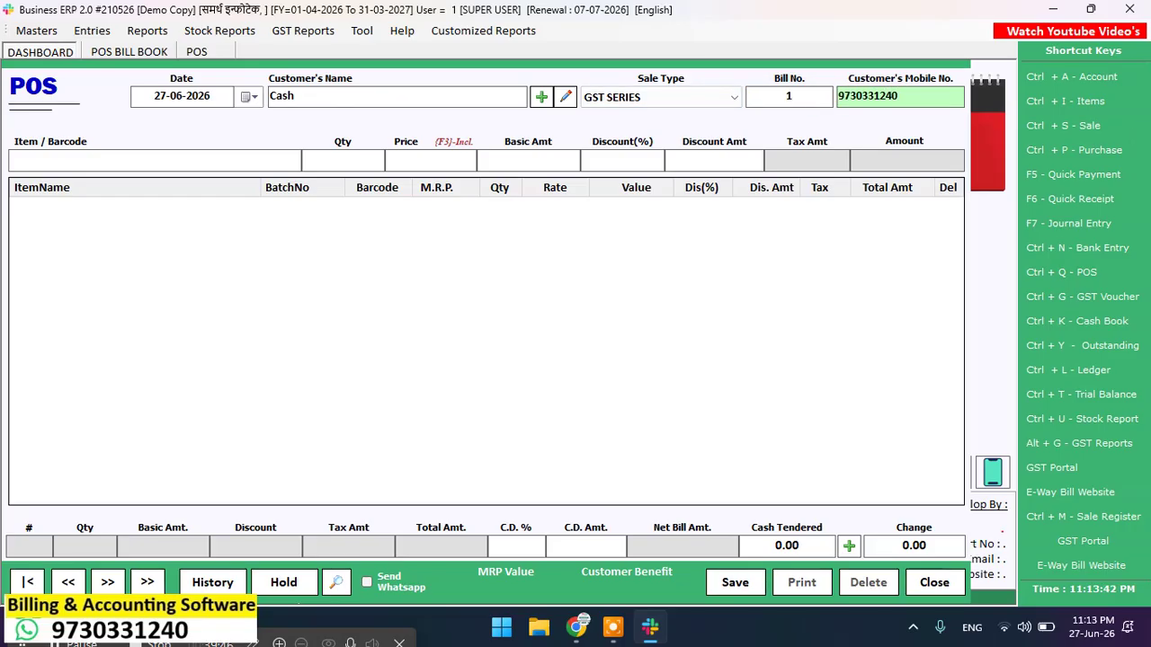
{"action": "key", "text": "Return"}
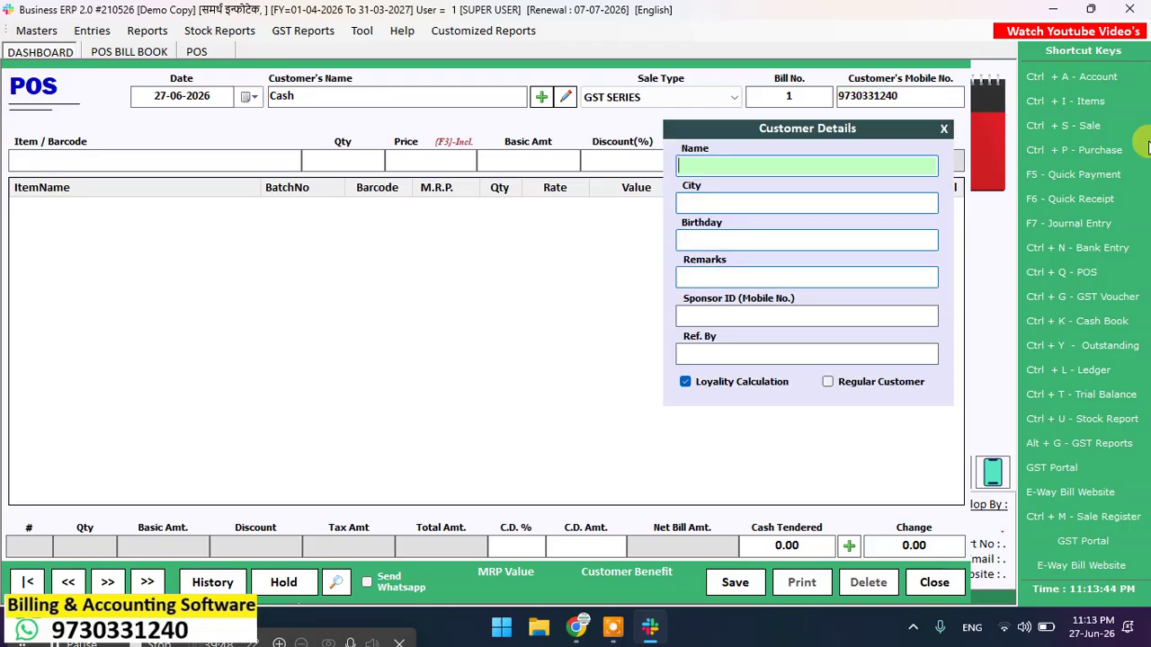
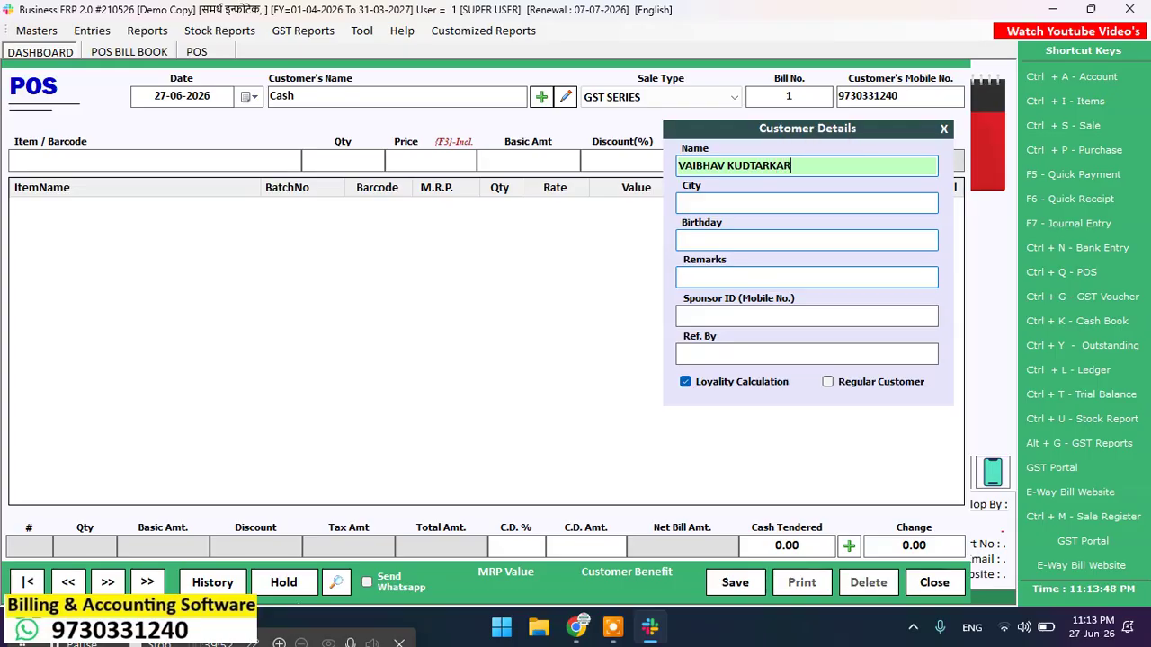
{"action": "key", "text": "Return"}
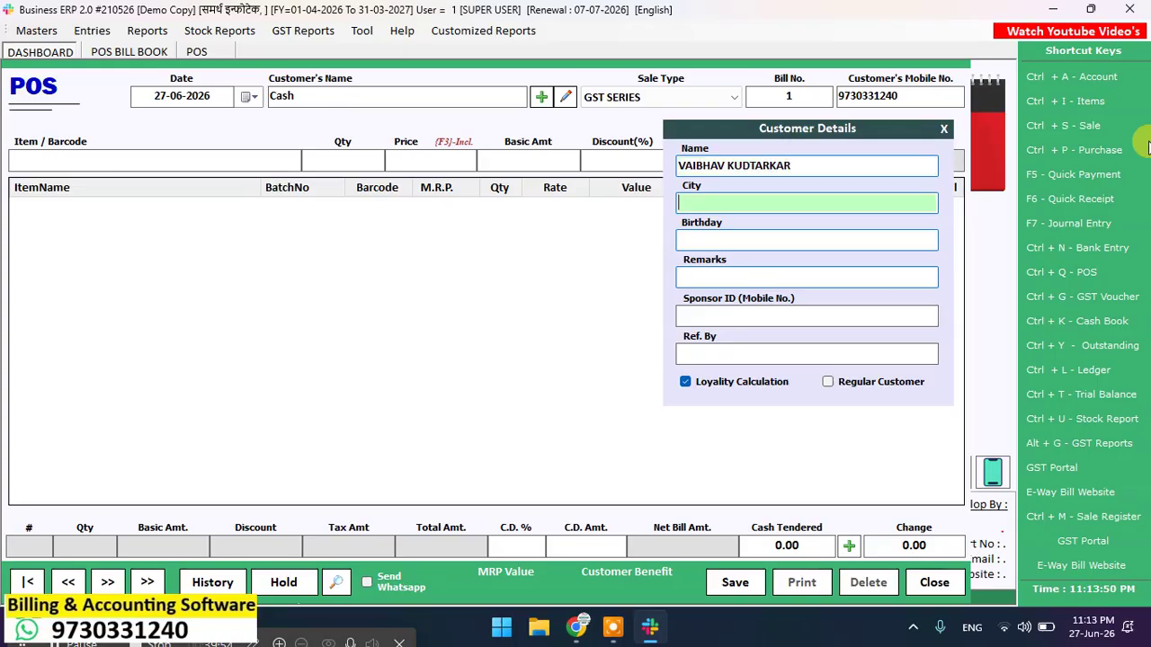
{"action": "type", "text": "KUDAL"}
{"action": "key", "text": "Return"}
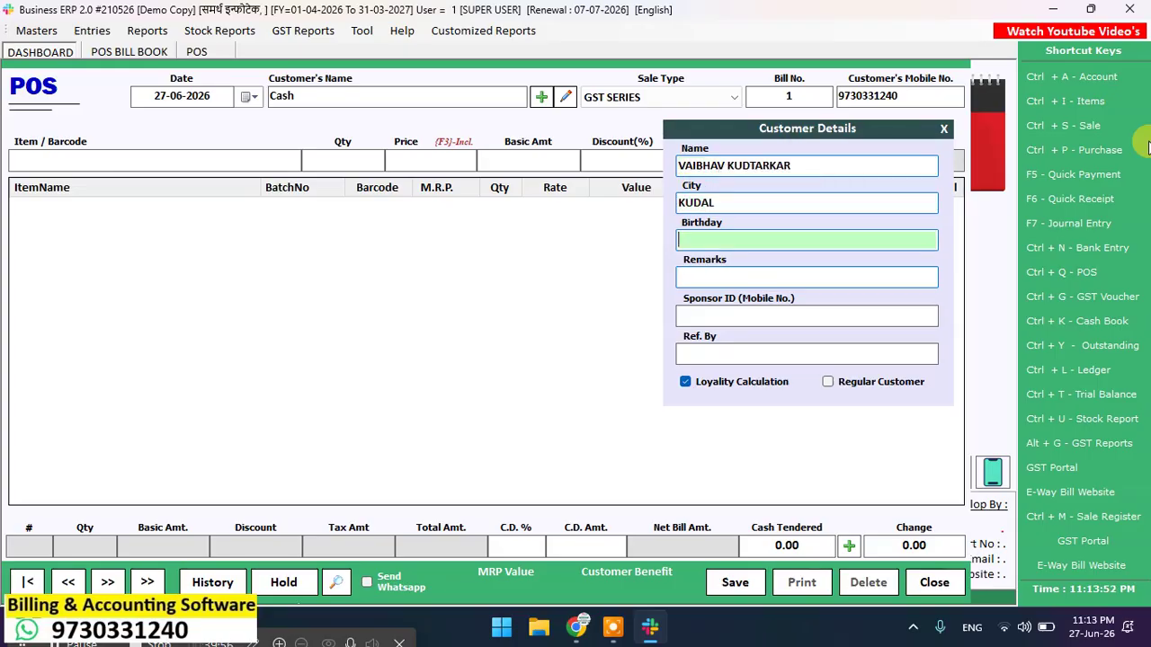
{"action": "key", "text": "Return"}
{"action": "key", "text": "Return"}
{"action": "key", "text": "Return"}
{"action": "key", "text": "Return"}
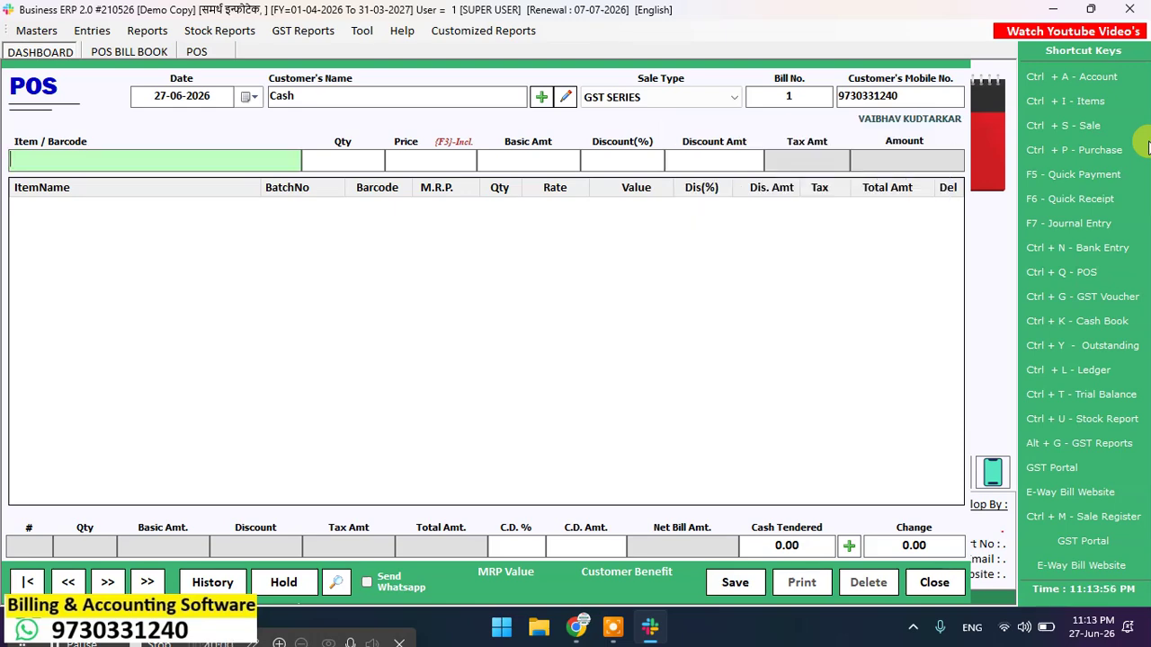
Step: Scan barcode 89012481 twice to add 2 DERMI COOL DOUBLE POWDER 150GM to the bill
{"action": "key", "text": "Return"}
{"action": "key", "text": "Escape"}
{"action": "type", "text": "89012481"}
{"action": "key", "text": "Return"}
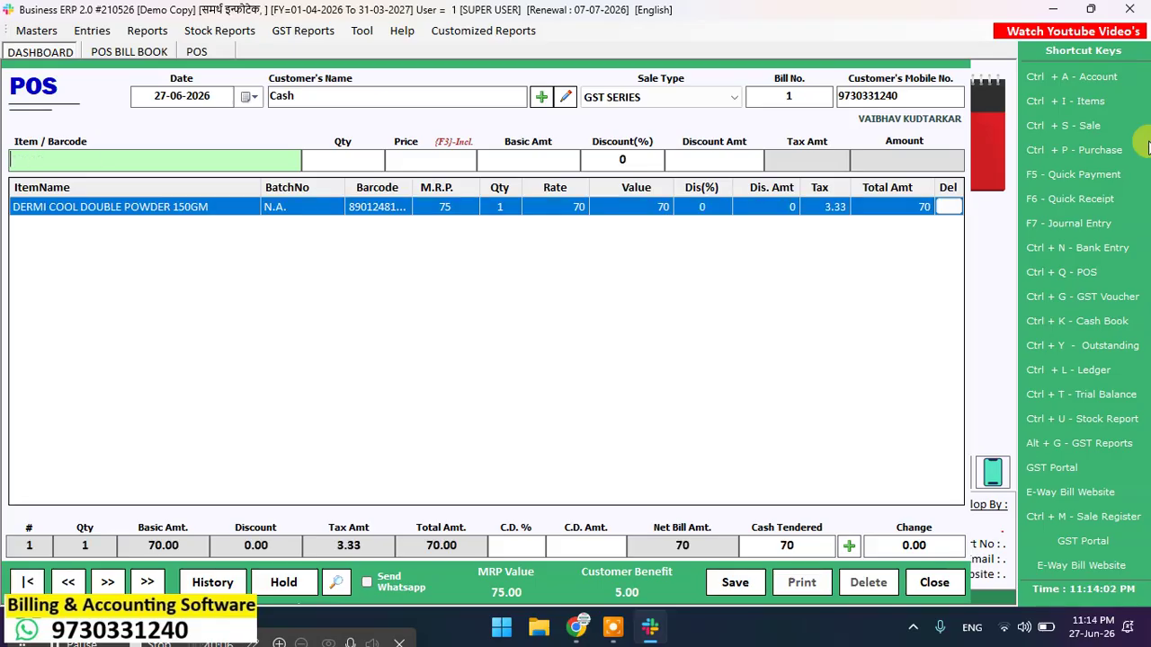
{"action": "type", "text": "89012481"}
{"action": "key", "text": "Return"}
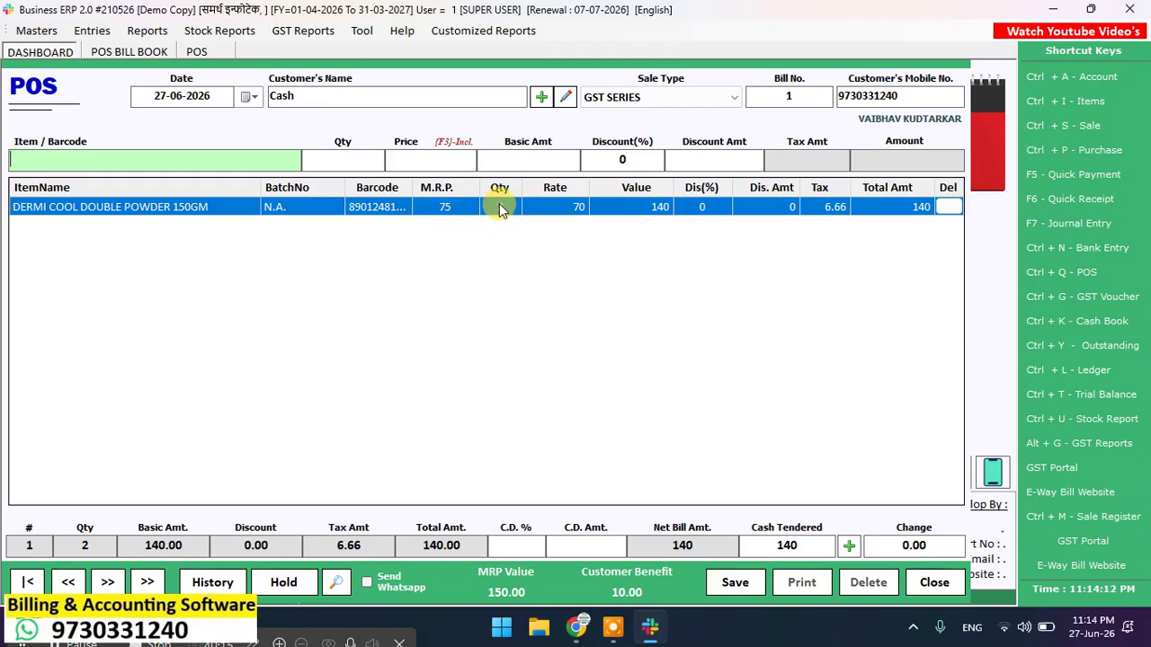
Step: Scan the Dabor Lal Dant Manjan barcode four times, bringing the bill total to 416
{"action": "type", "text": "89012070"}
{"action": "key", "text": "Return"}
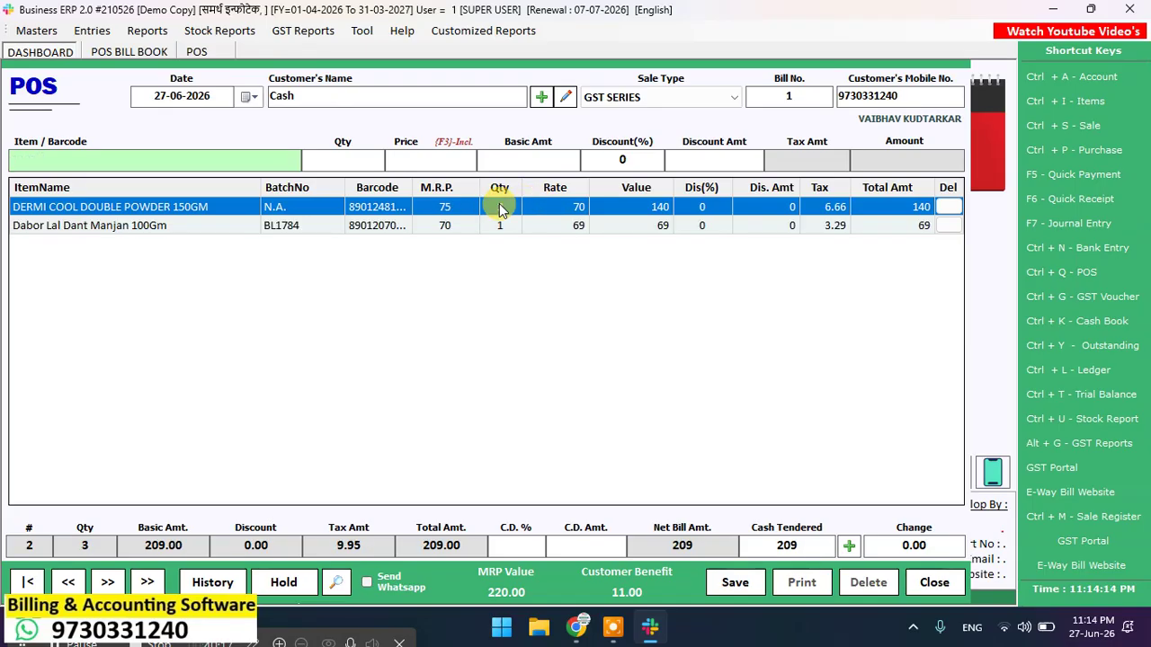
{"action": "type", "text": "89012070"}
{"action": "key", "text": "Return"}
{"action": "type", "text": "89012070"}
{"action": "key", "text": "Return"}
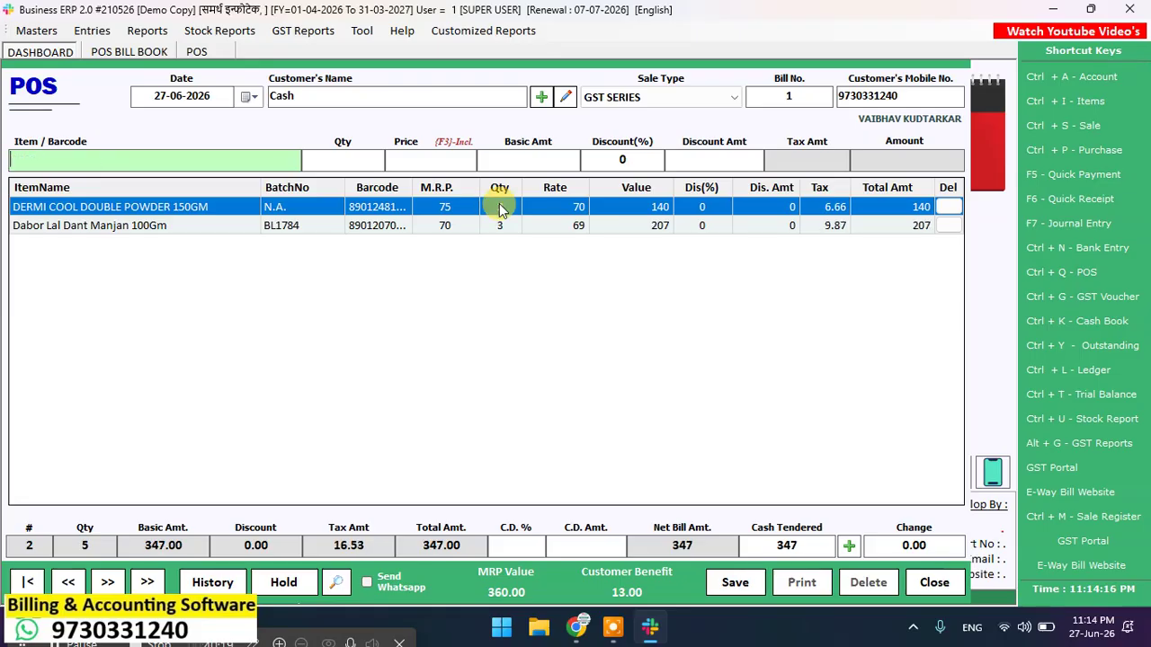
{"action": "type", "text": "8901207051023"}
{"action": "key", "text": "Return"}
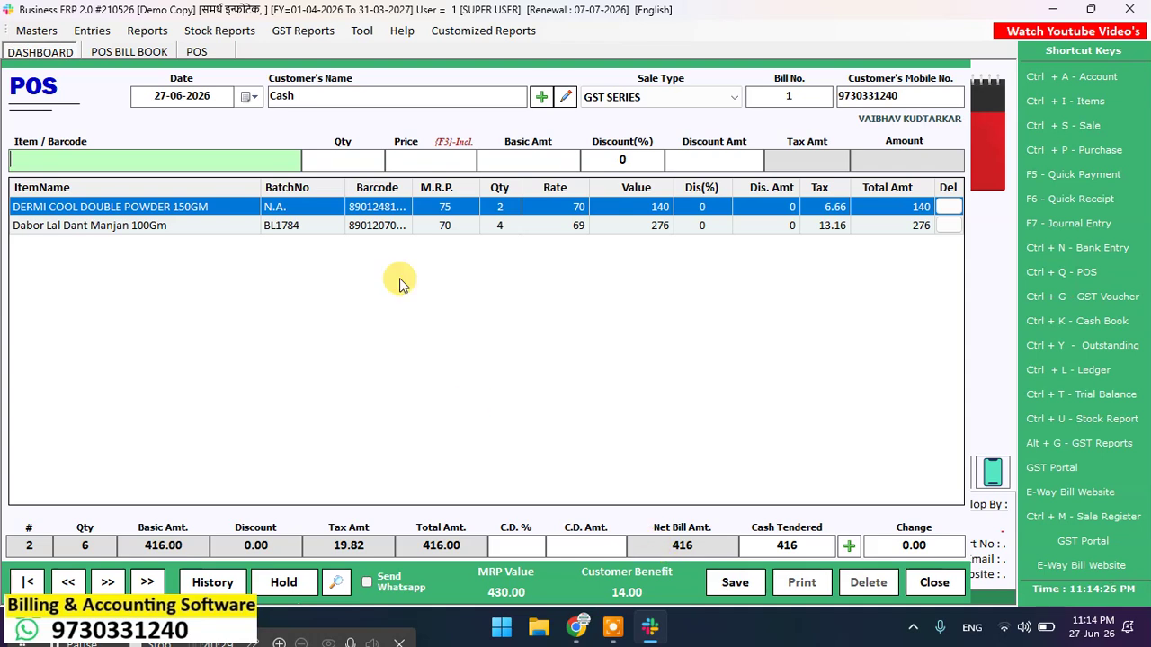
Step: Reload the Dabor Lal Dant Manjan line with batch BL1784 and quantity 2
{"action": "double_click", "coordinate": [281, 225]}
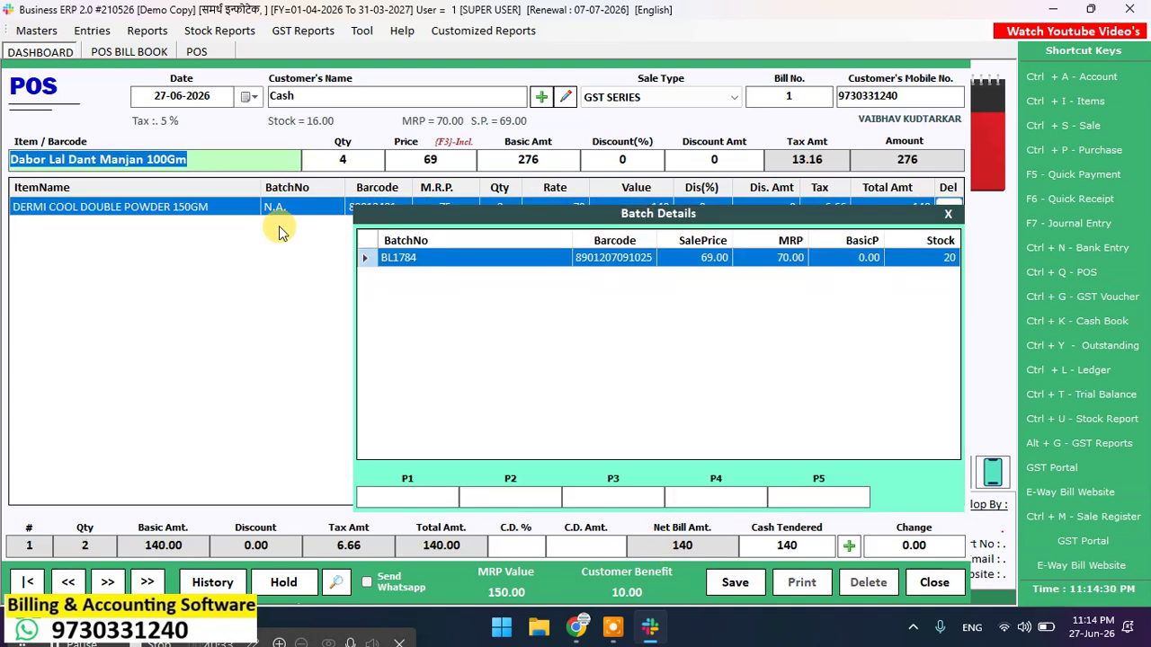
{"action": "key", "text": "Return"}
{"action": "type", "text": "2"}
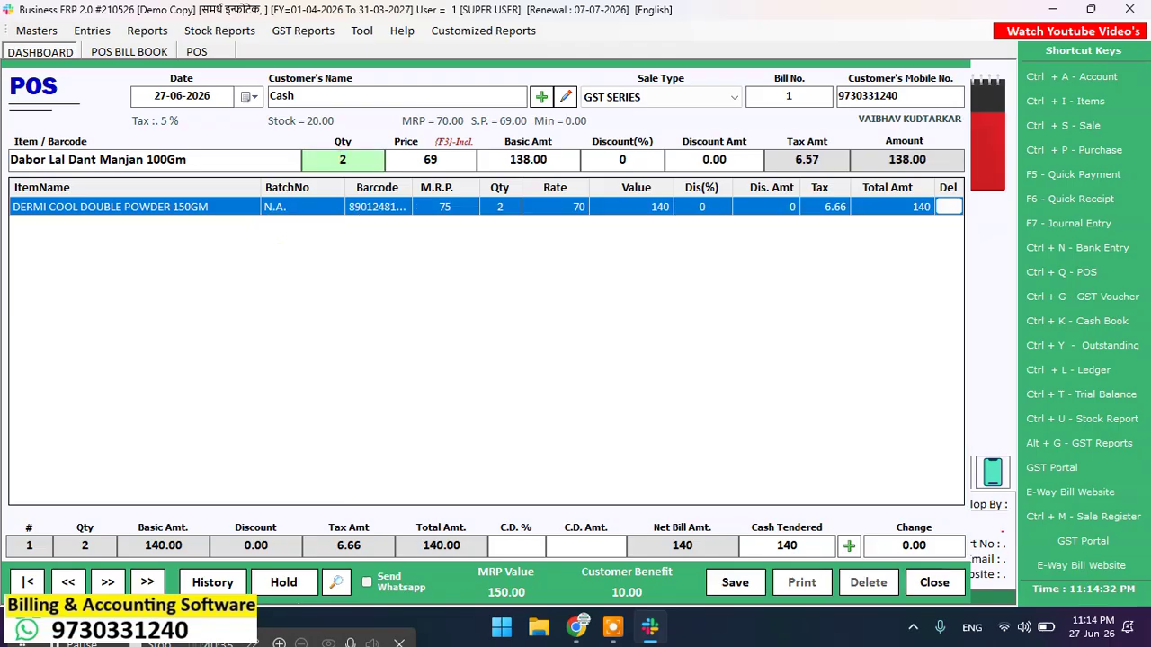
{"action": "key", "text": "Return"}
{"action": "key", "text": "Return"}
{"action": "key", "text": "Return"}
{"action": "key", "text": "Return"}
{"action": "key", "text": "Return"}
{"action": "key", "text": "Return"}
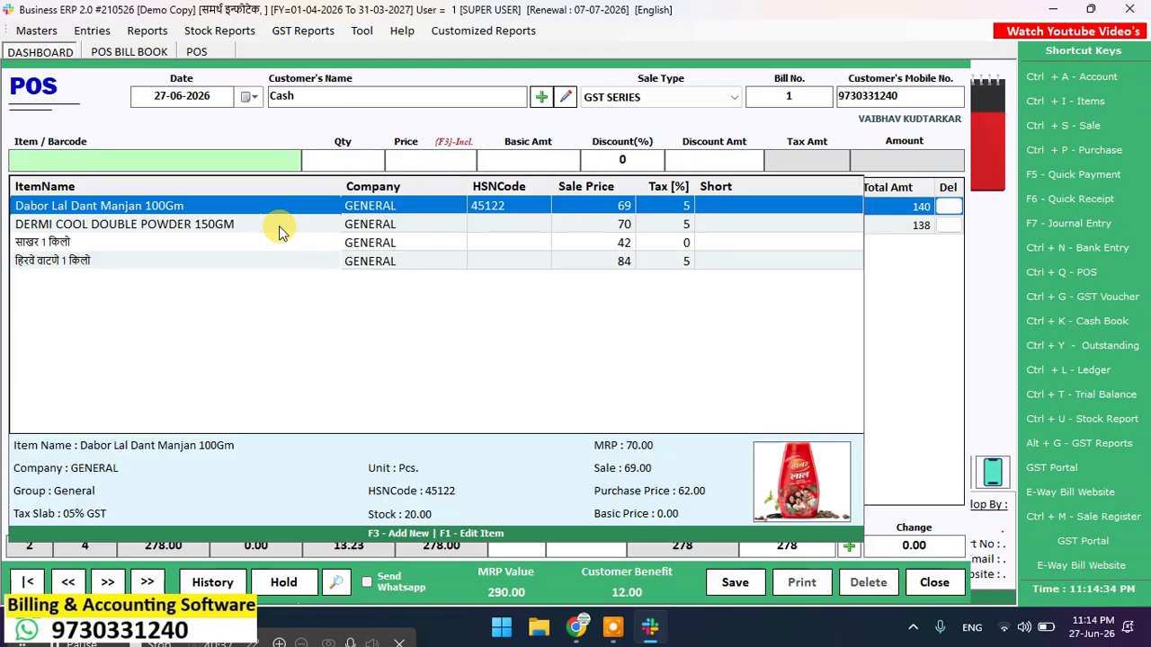
{"action": "key", "text": "Escape"}
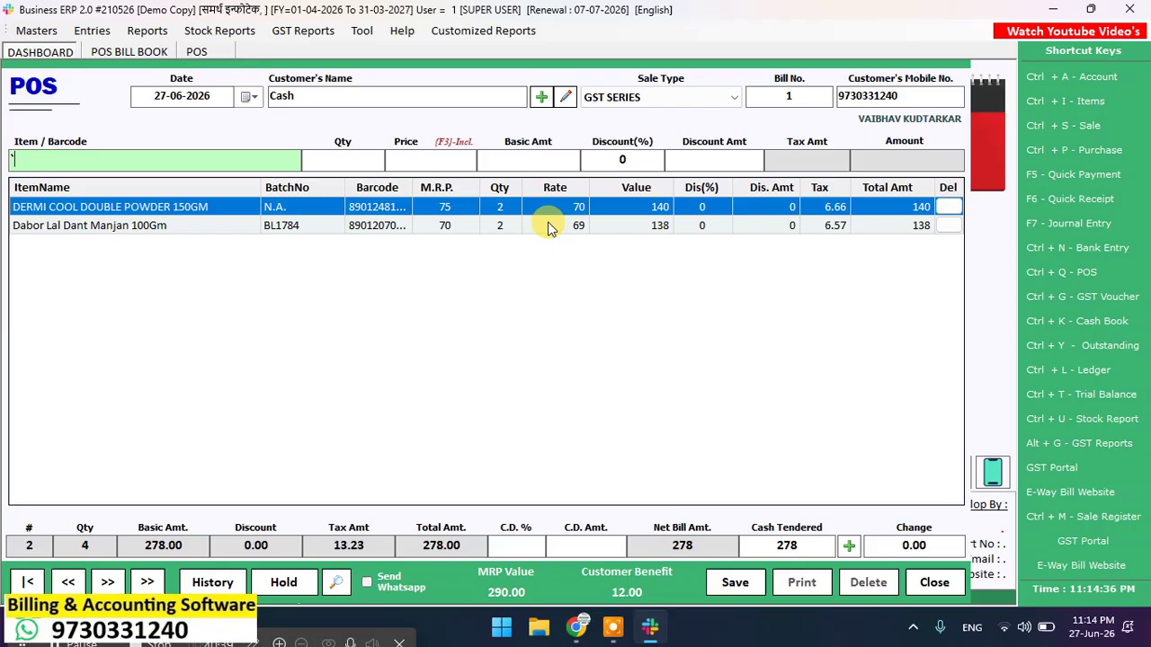
Step: Delete the Dabor Lal Dant Manjan line, leaving 2 DERMI COOL powders totalling 140
{"action": "left_click", "coordinate": [548, 225]}
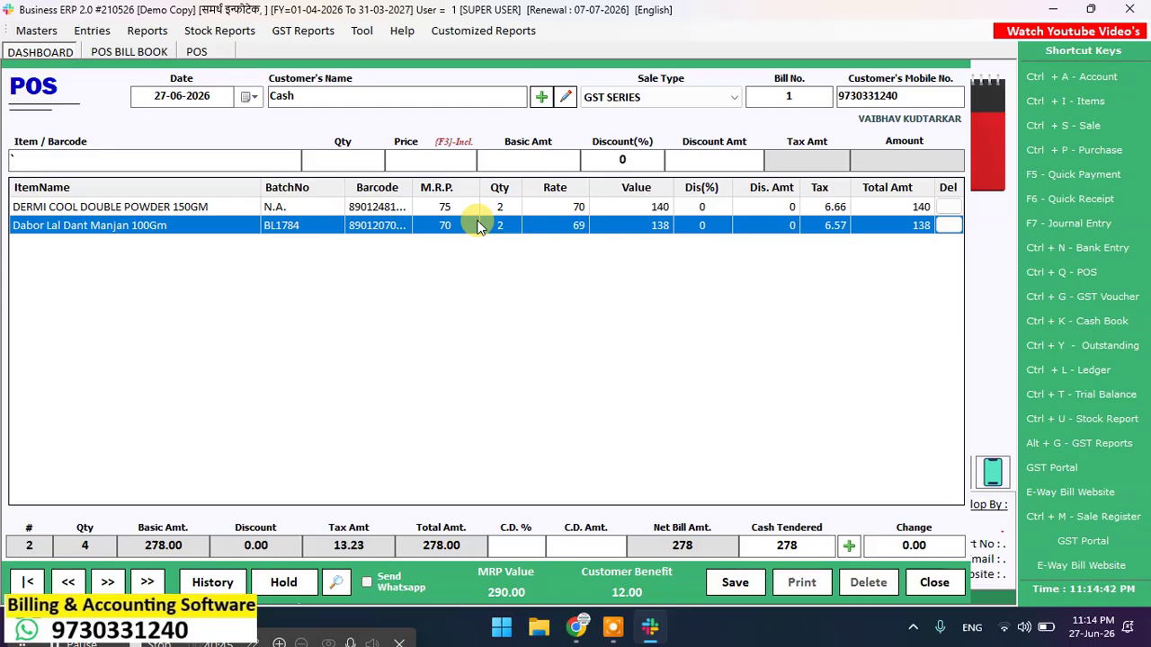
{"action": "left_click", "coordinate": [527, 213]}
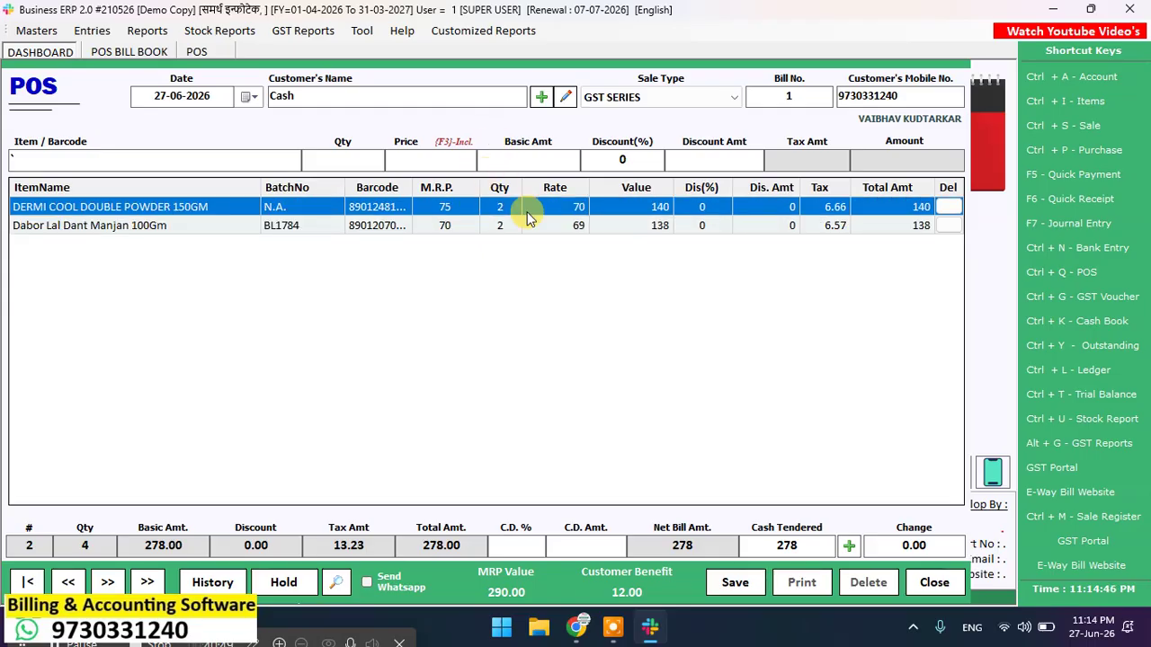
{"action": "left_click", "coordinate": [836, 226]}
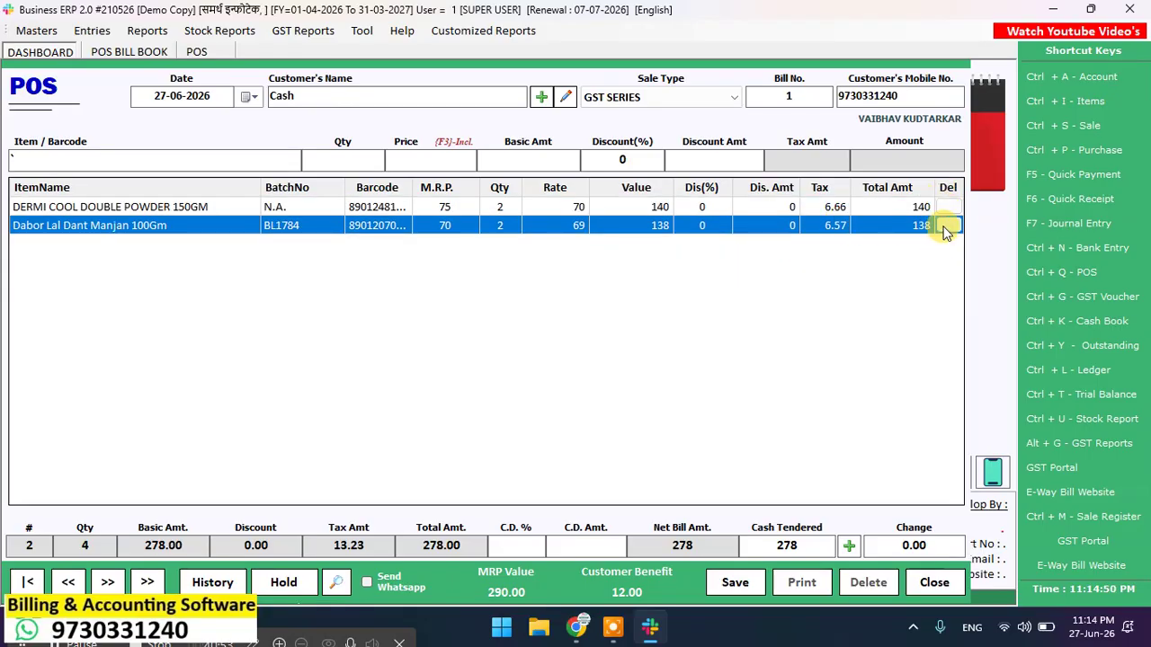
{"action": "left_click", "coordinate": [946, 230]}
{"action": "left_click", "coordinate": [550, 364]}
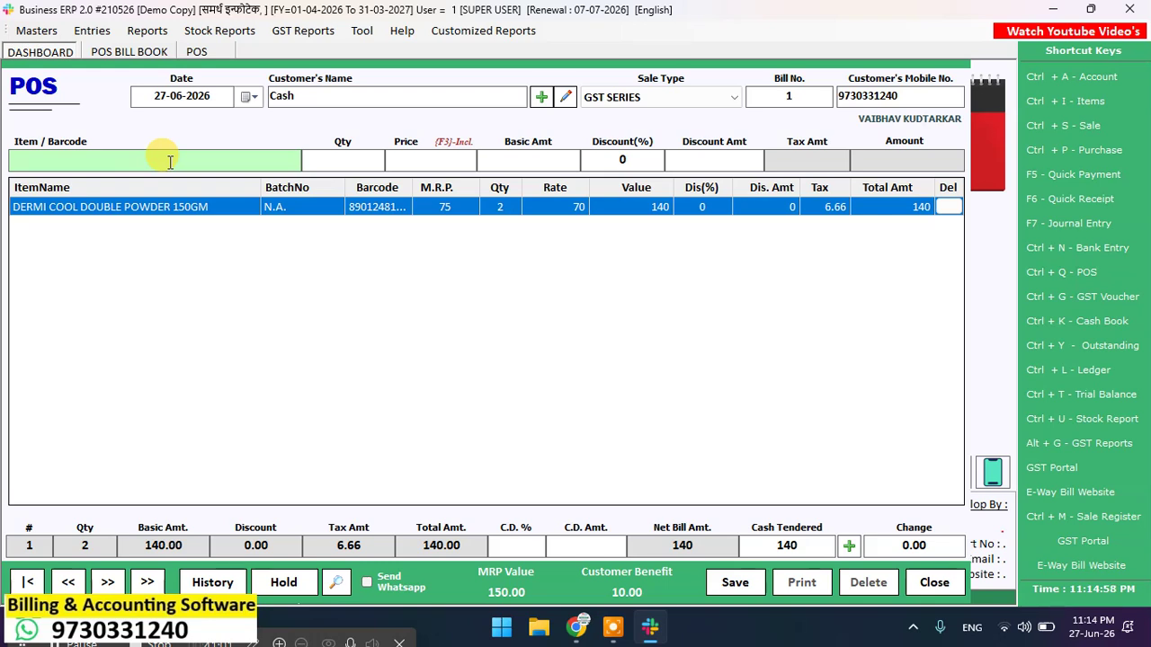
{"action": "type", "text": "8901207091025"}
{"action": "key", "text": "Return"}
{"action": "type", "text": "8901207091025"}
{"action": "key", "text": "Return"}
{"action": "type", "text": "8901207091025"}
{"action": "key", "text": "Return"}
{"action": "type", "text": "8901207091025"}
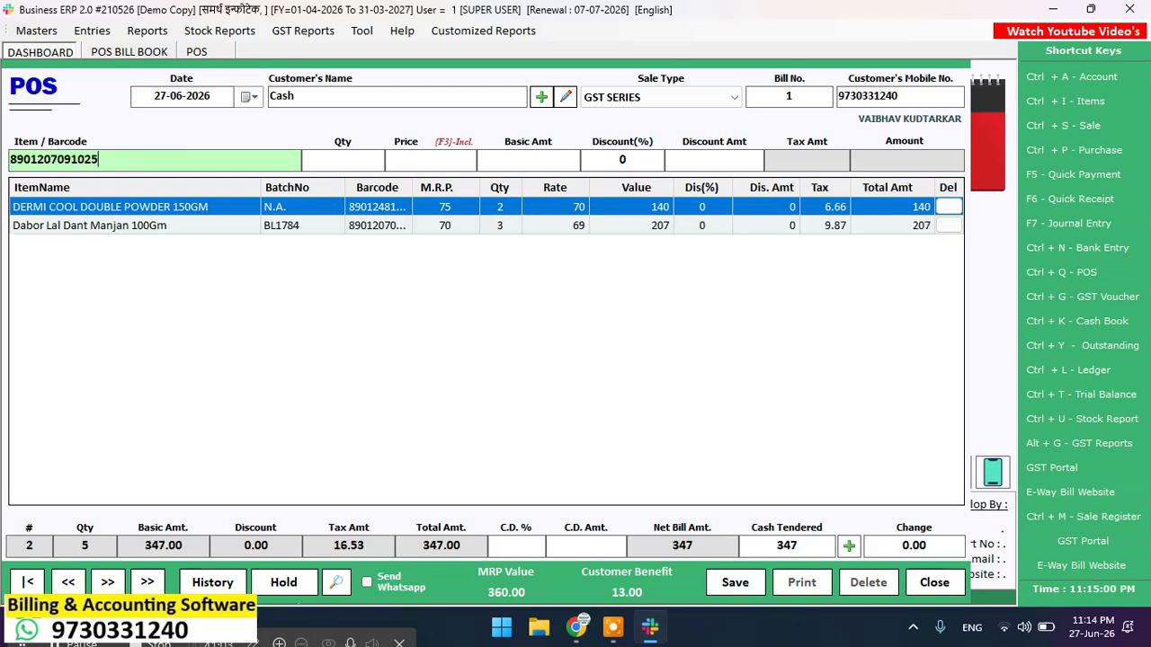
{"action": "key", "text": "Return"}
{"action": "type", "text": "8901207091025"}
{"action": "key", "text": "Return"}
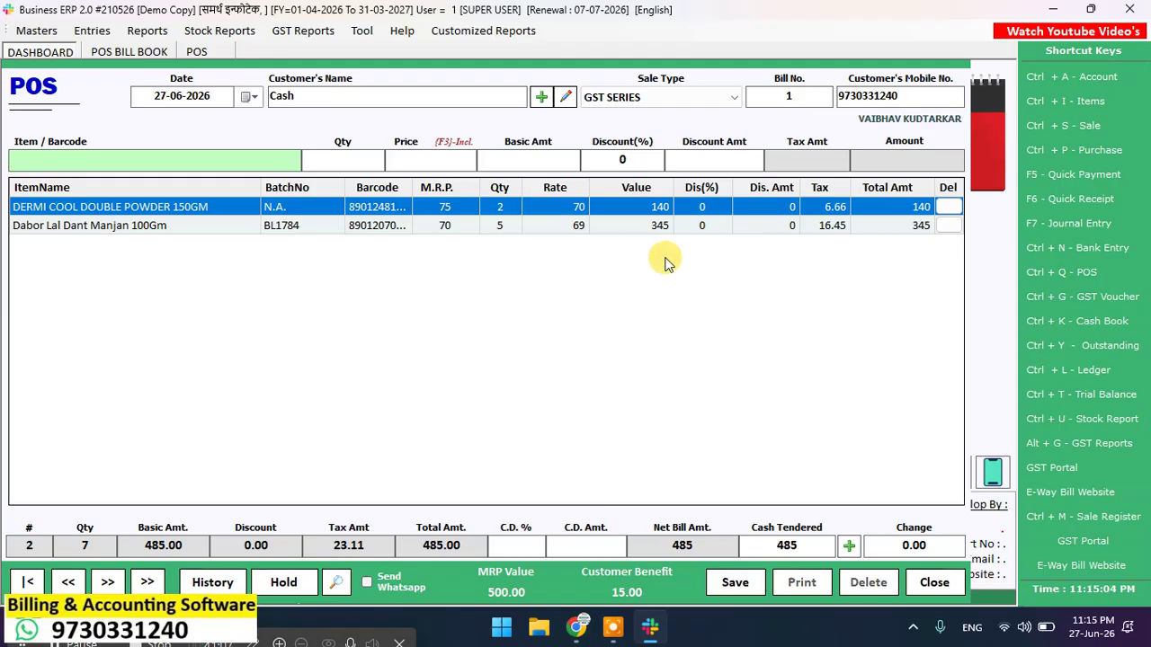
Step: Enter a cash discount amount of 5 in C.D. Amt, making the net bill 480
{"action": "left_click", "coordinate": [519, 546]}
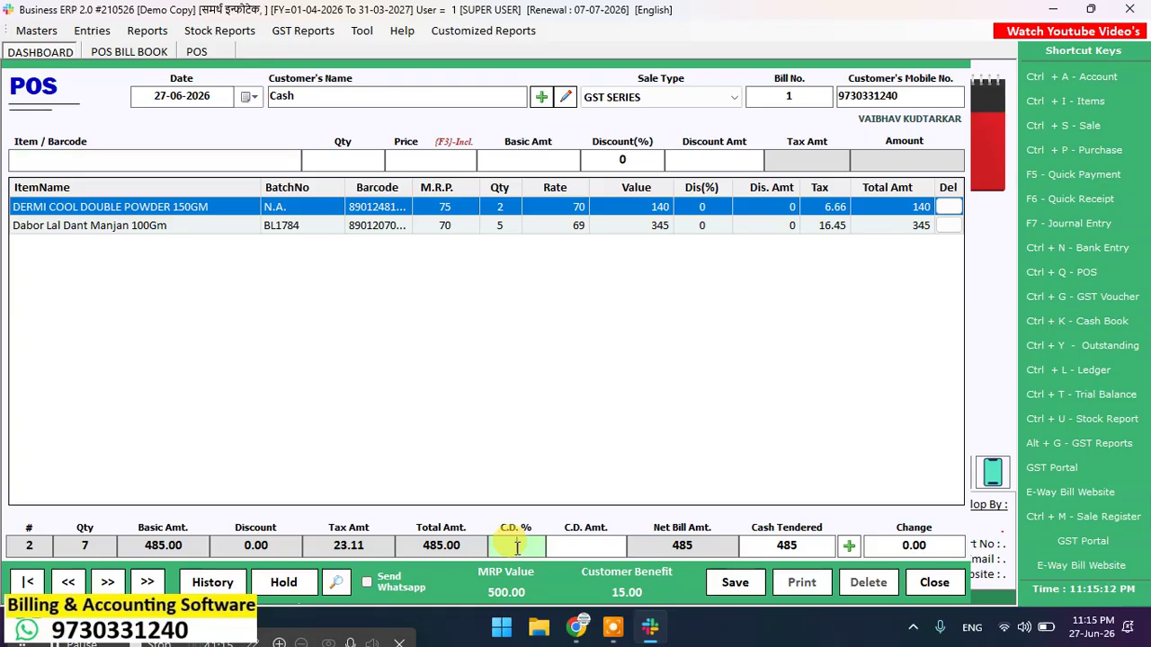
{"action": "type", "text": "5"}
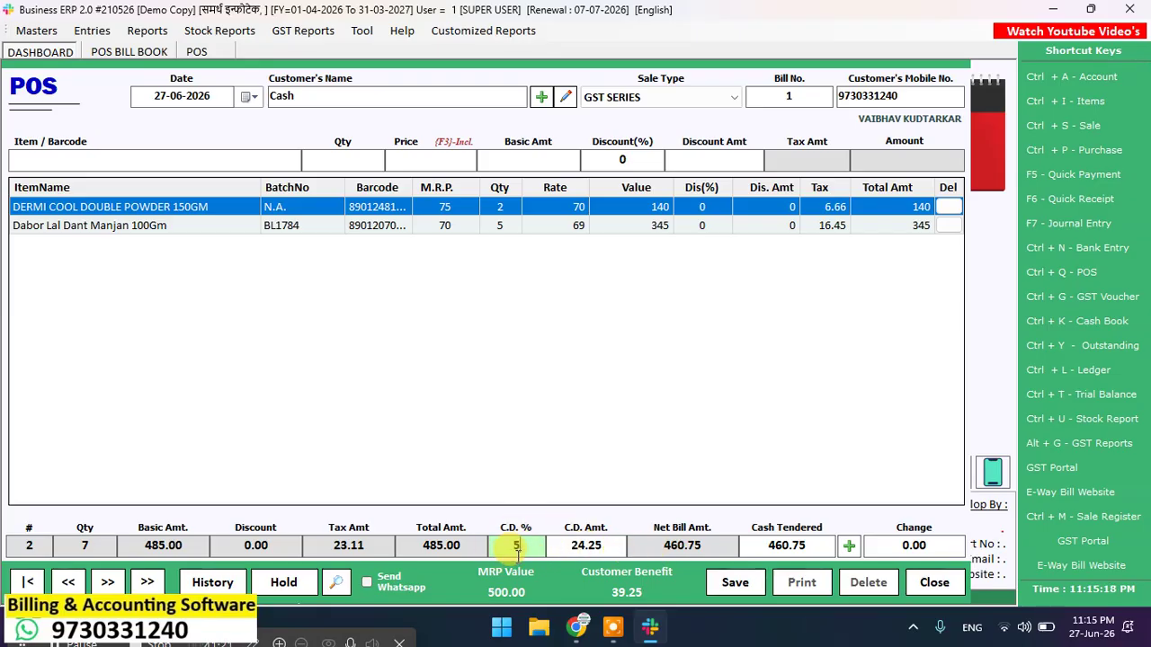
{"action": "key", "text": "BackSpace"}
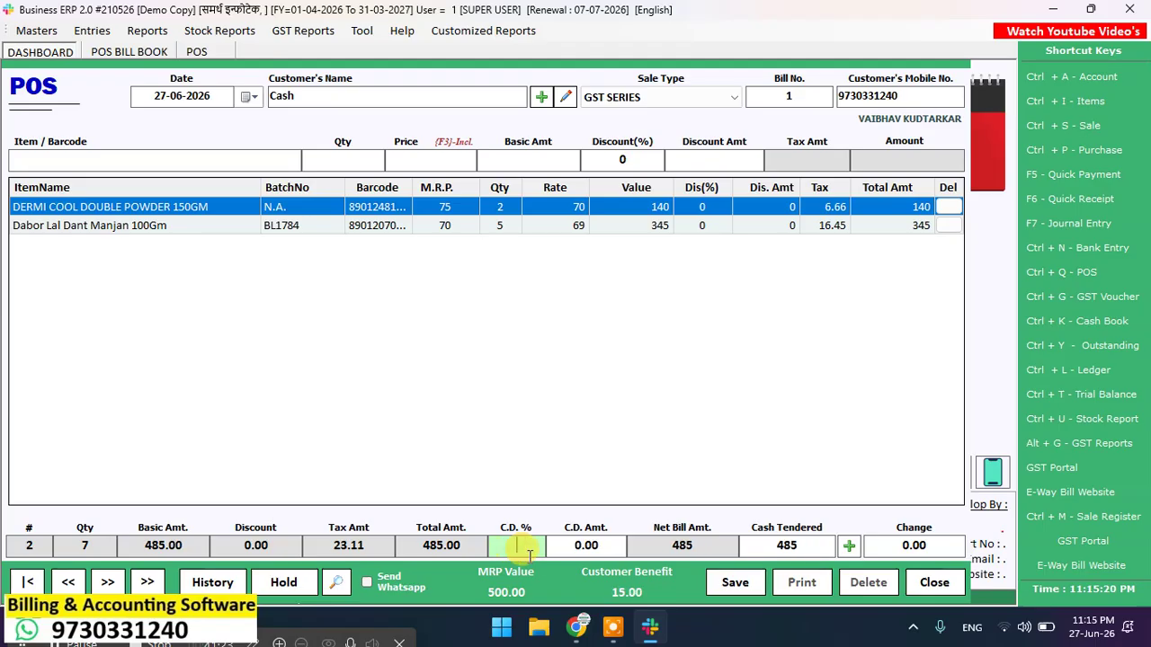
{"action": "key", "text": "Return"}
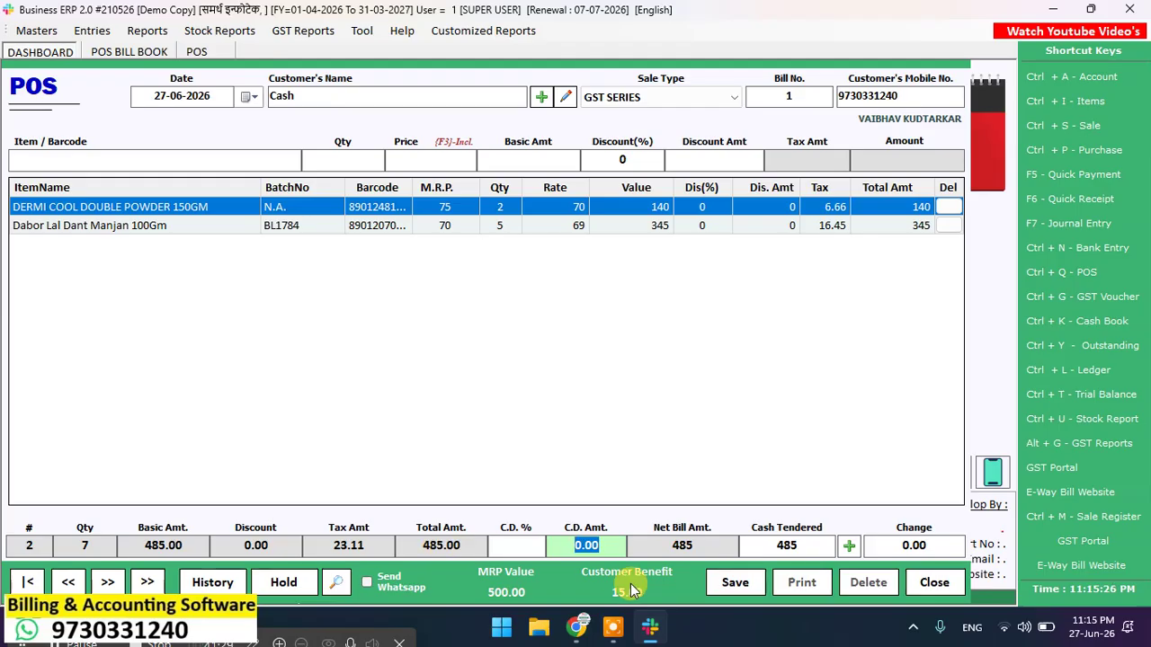
{"action": "type", "text": "5"}
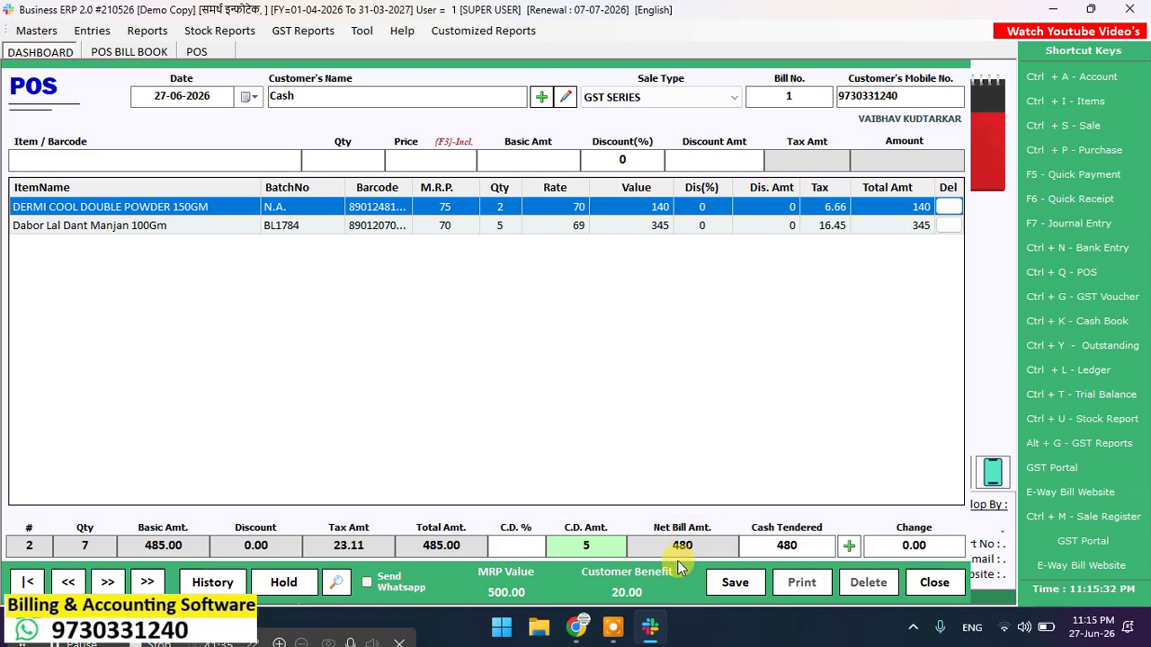
Step: Record the 480 as an eWallet payment via GPAY, then save and print bill 1
{"action": "left_click", "coordinate": [850, 548]}
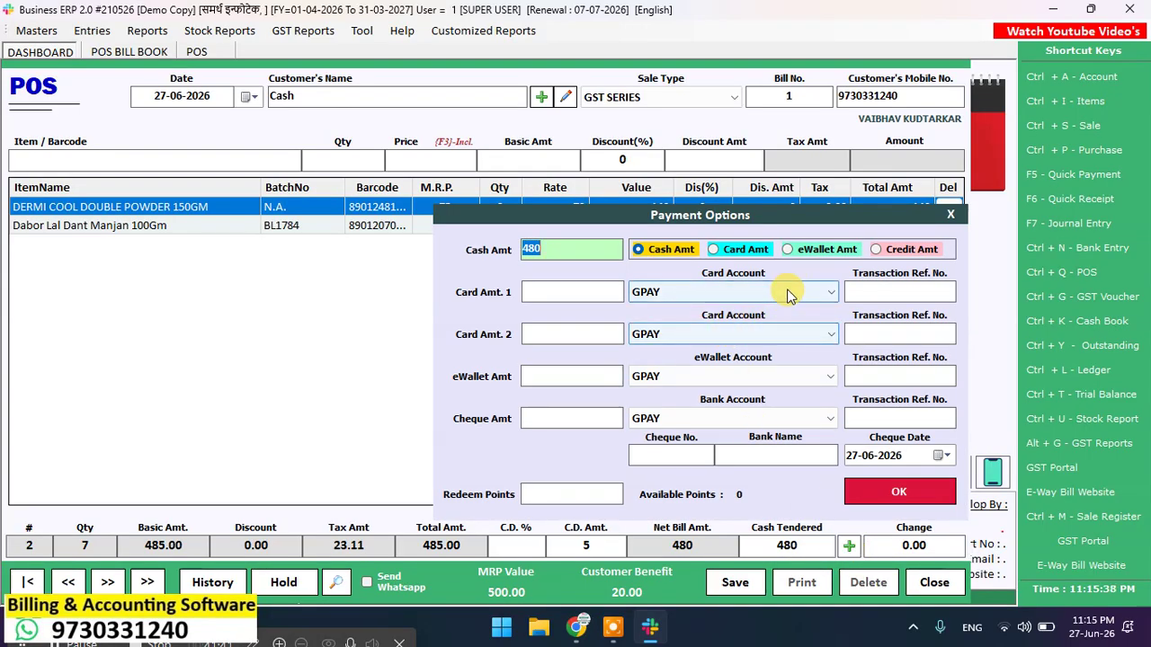
{"action": "left_click", "coordinate": [790, 255]}
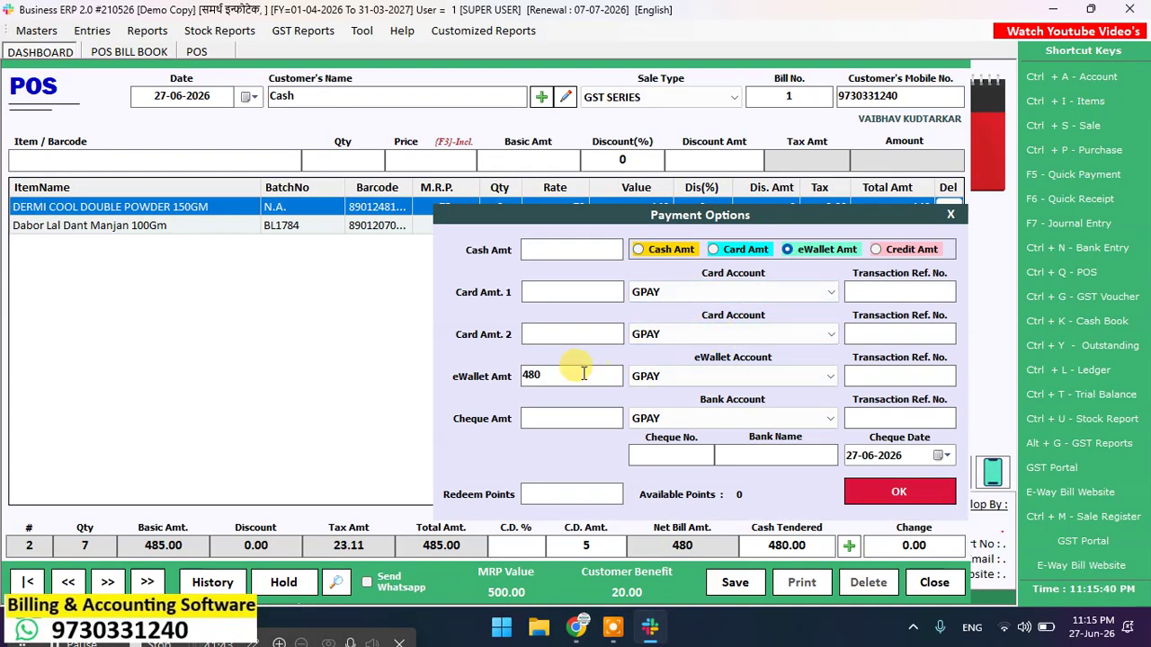
{"action": "left_click", "coordinate": [664, 377]}
{"action": "left_click", "coordinate": [661, 396]}
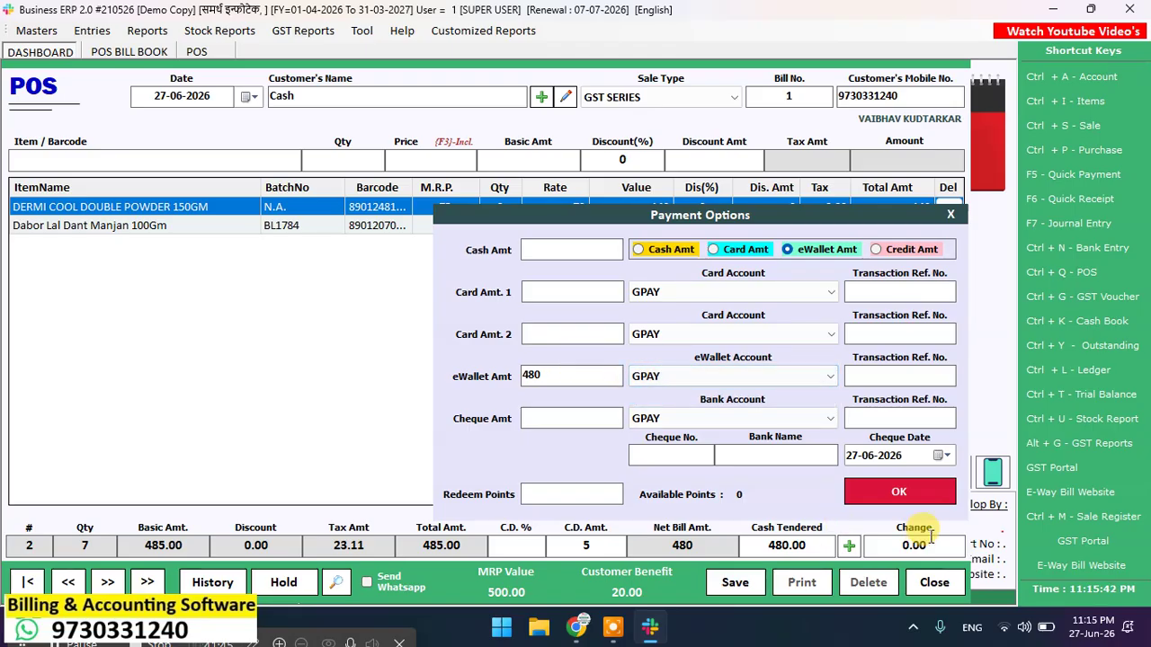
{"action": "left_click", "coordinate": [899, 493]}
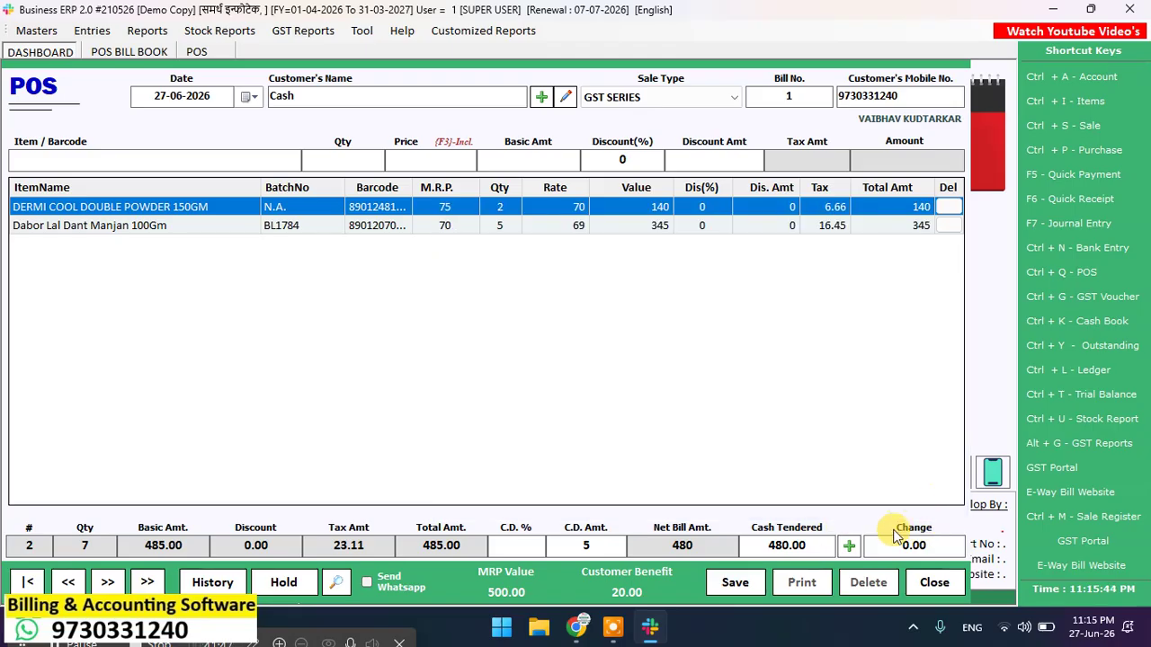
{"action": "left_click", "coordinate": [734, 580]}
{"action": "left_click", "coordinate": [553, 369]}
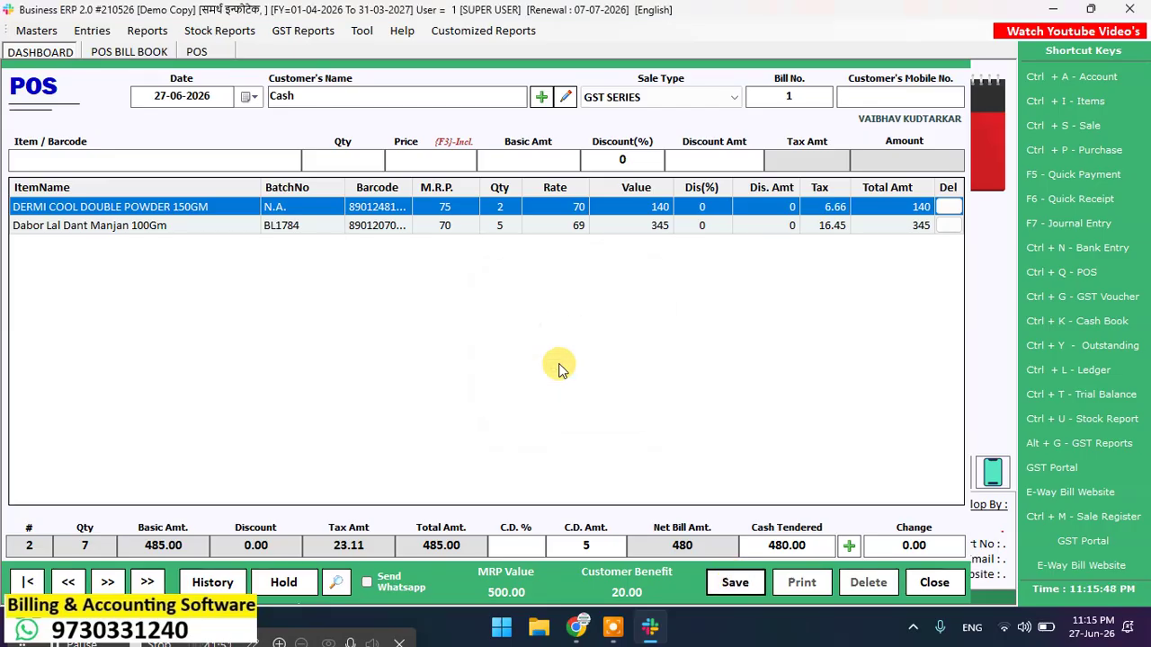
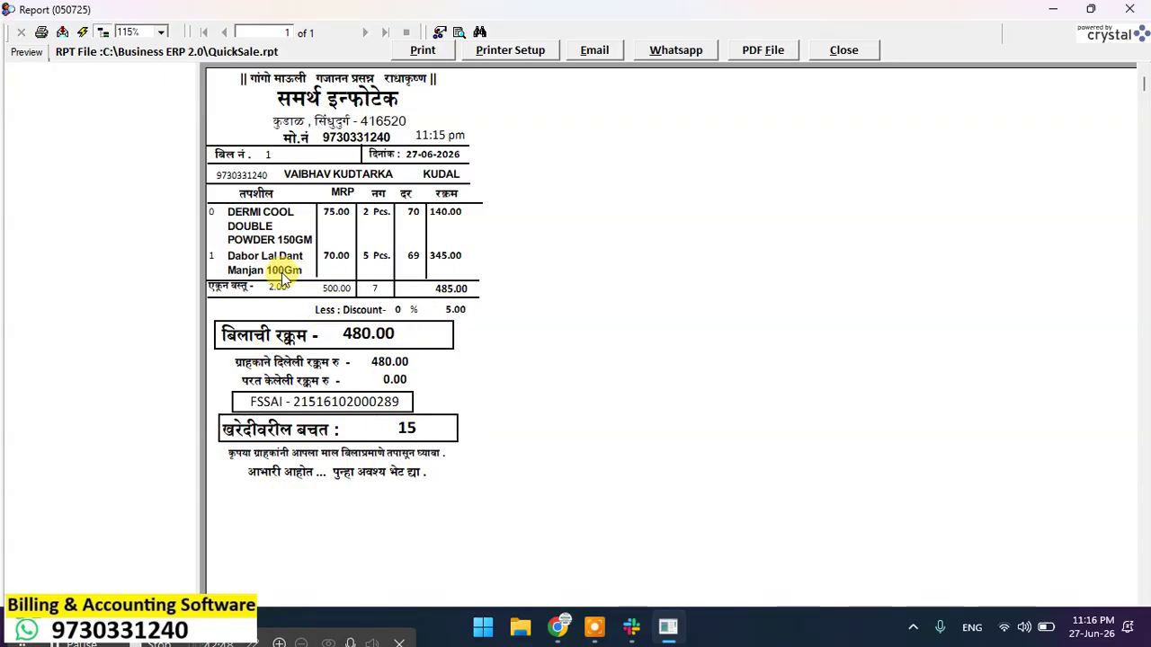
Step: Look over the bill 1 QuickSale receipt preview, then close it to reach blank POS bill 2
{"action": "scroll", "coordinate": [286, 251], "scroll_direction": "down", "scroll_amount": 5}
{"action": "scroll", "coordinate": [290, 231], "scroll_direction": "up", "scroll_amount": 5}
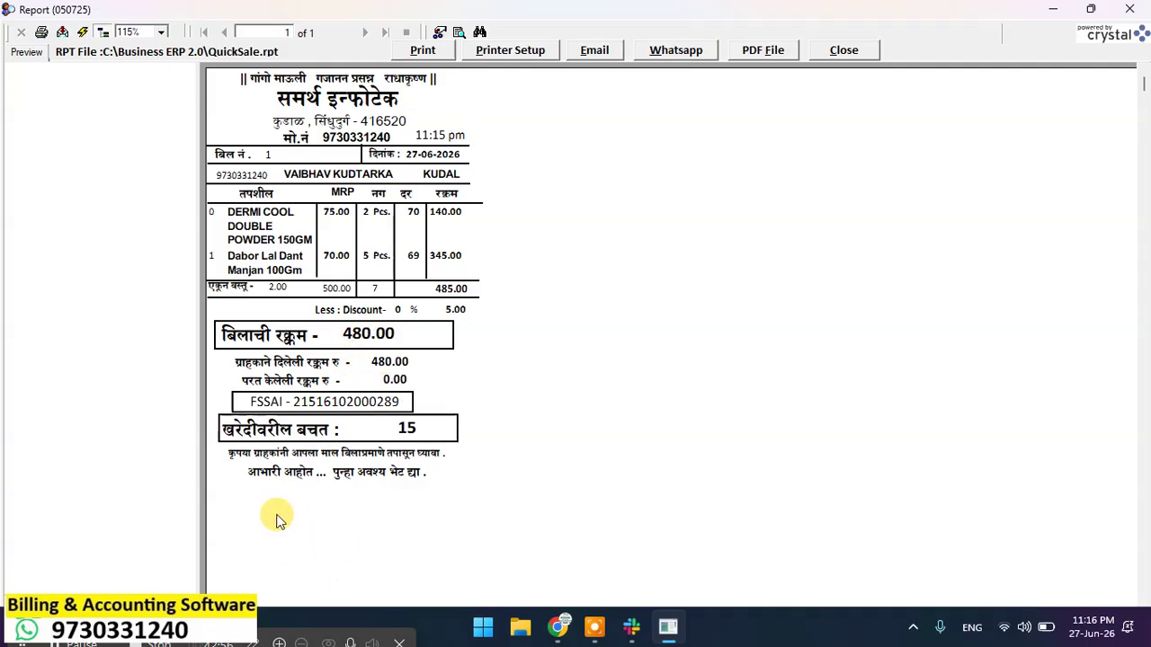
{"action": "scroll", "coordinate": [267, 490], "scroll_direction": "down", "scroll_amount": 3}
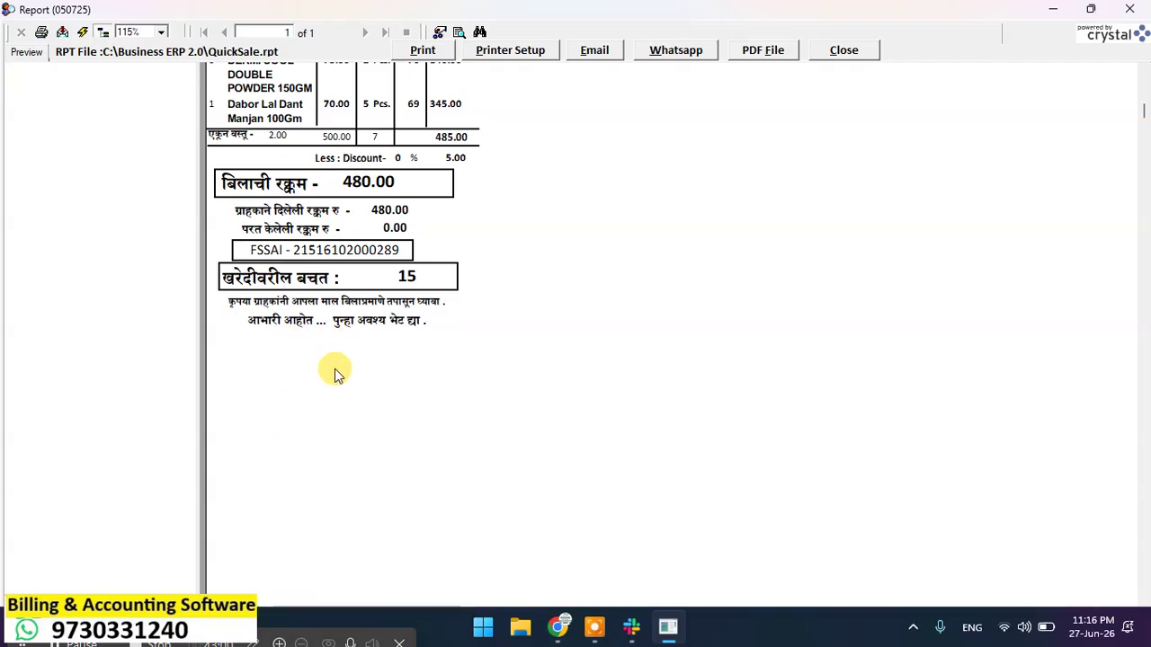
{"action": "scroll", "coordinate": [329, 369], "scroll_direction": "up", "scroll_amount": 3}
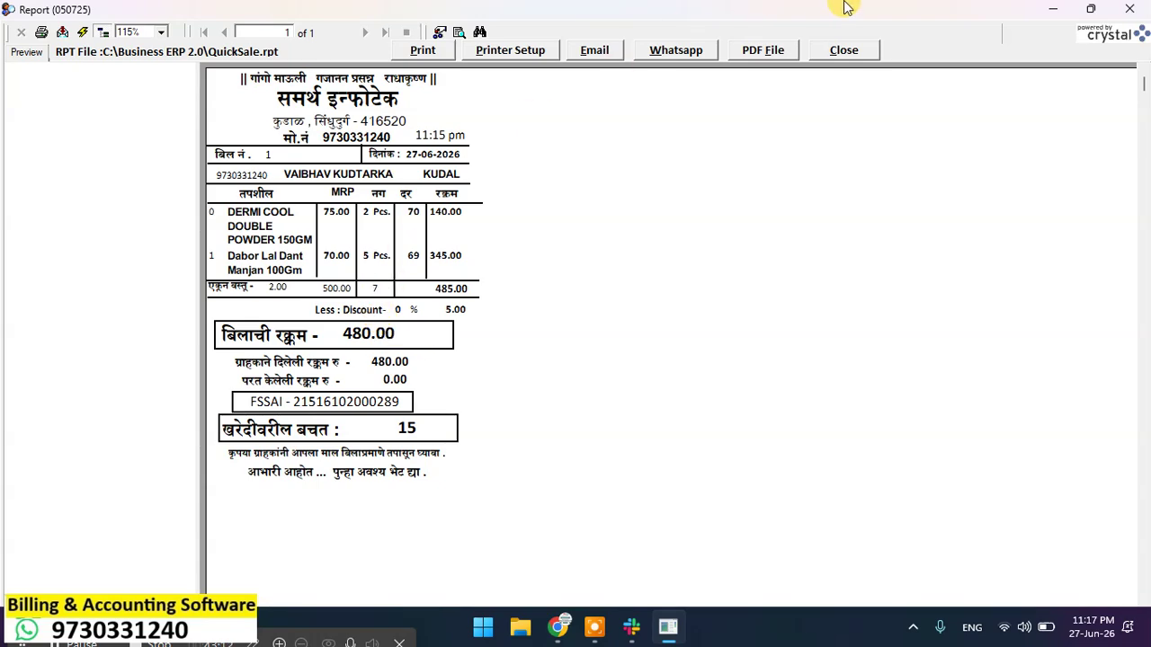
{"action": "left_click", "coordinate": [841, 51]}
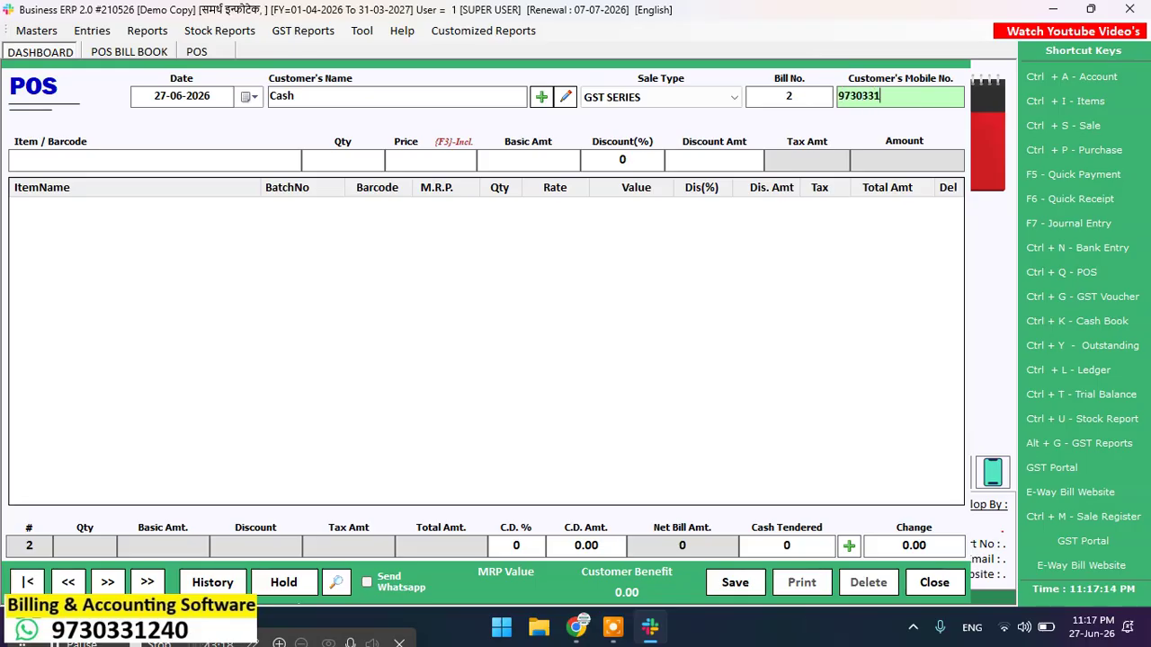
{"action": "type", "text": "0"}
{"action": "key", "text": "Return"}
{"action": "key", "text": "Return"}
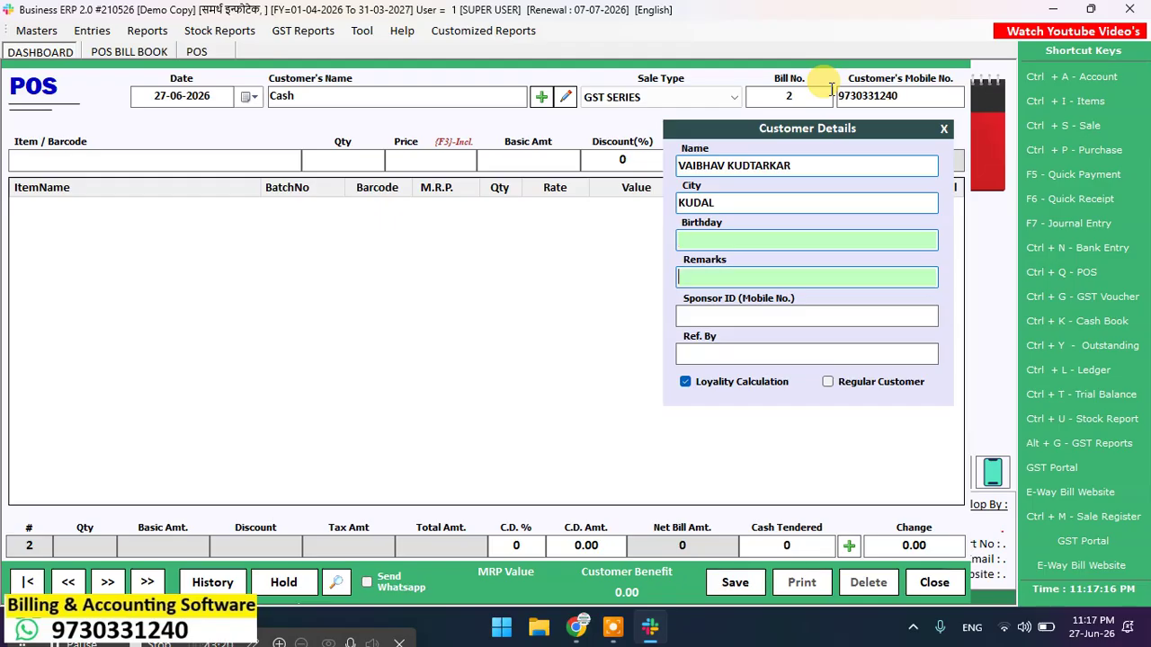
{"action": "key", "text": "Return"}
{"action": "key", "text": "Return"}
{"action": "key", "text": "Return"}
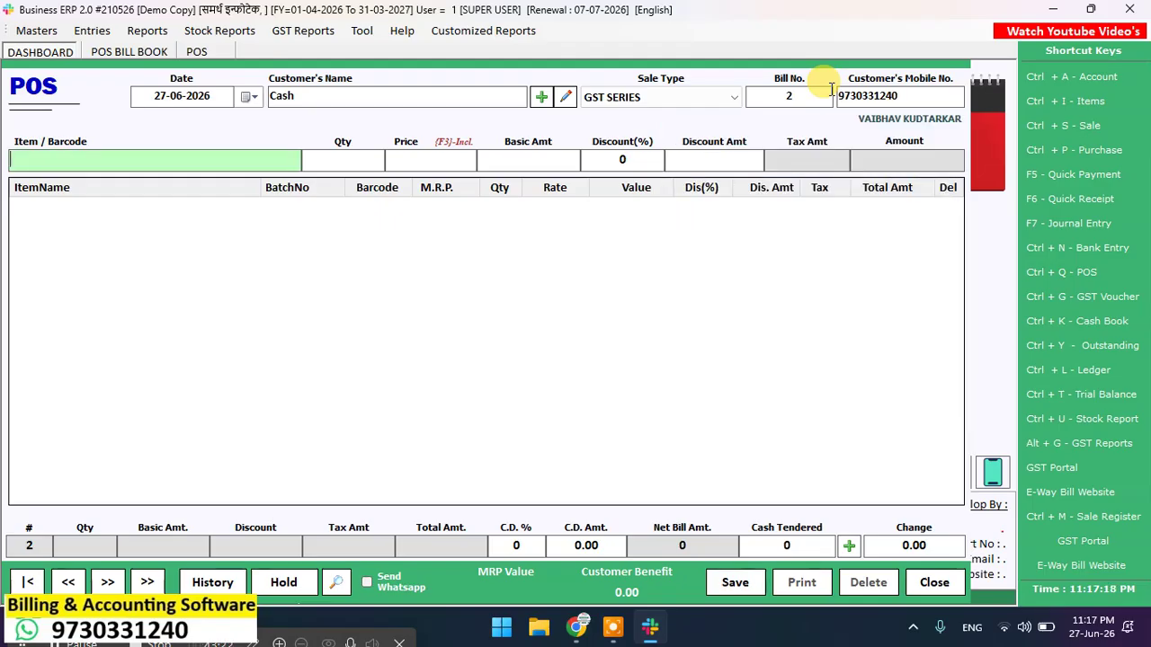
{"action": "type", "text": "8901207091025"}
{"action": "key", "text": "Return"}
{"action": "key", "text": "Return"}
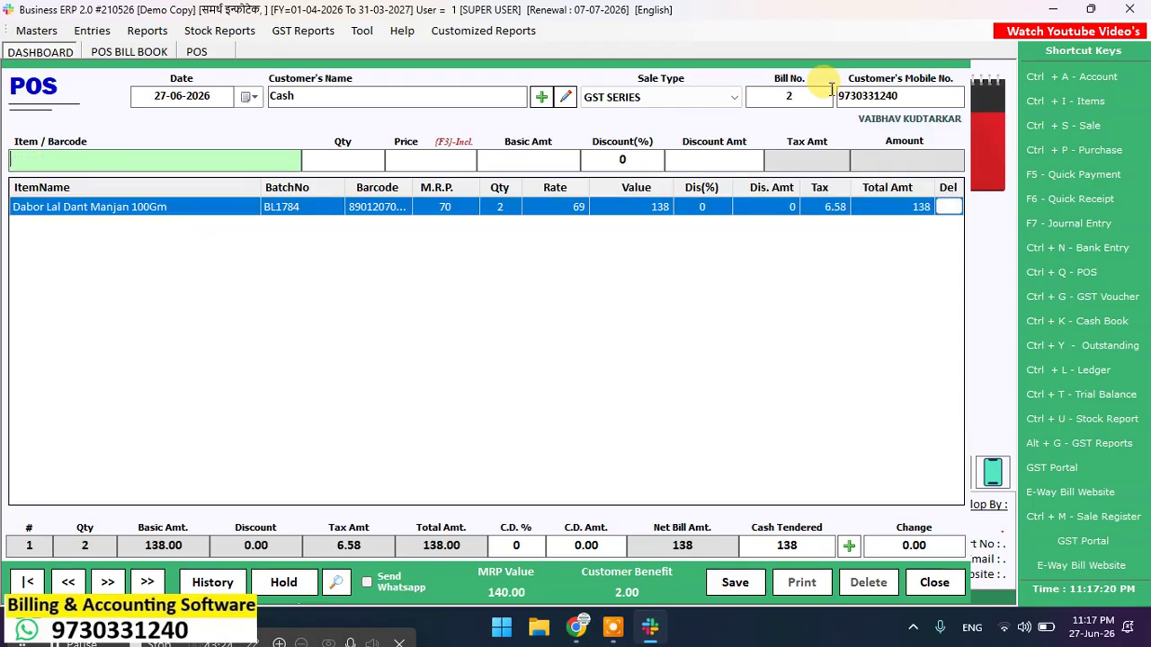
{"action": "type", "text": "8901207091025"}
{"action": "key", "text": "Return"}
{"action": "key", "text": "Return"}
{"action": "type", "text": "8901207091025"}
{"action": "key", "text": "Return"}
{"action": "type", "text": "8901207091025"}
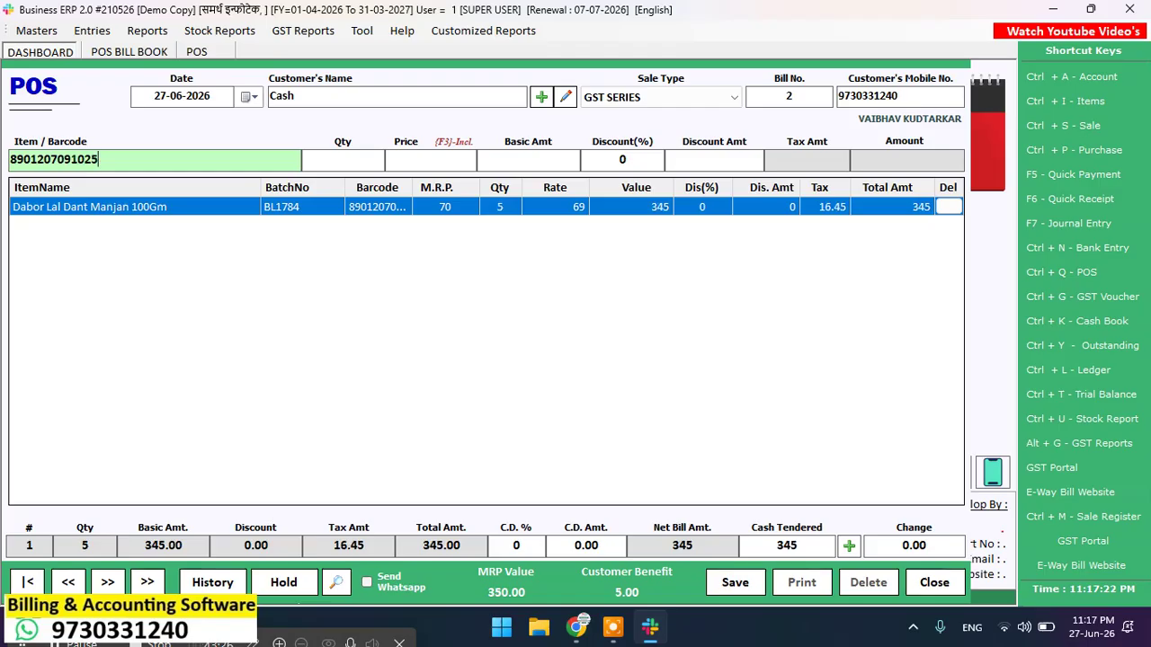
{"action": "key", "text": "Return"}
{"action": "type", "text": "8901207091025"}
{"action": "key", "text": "Return"}
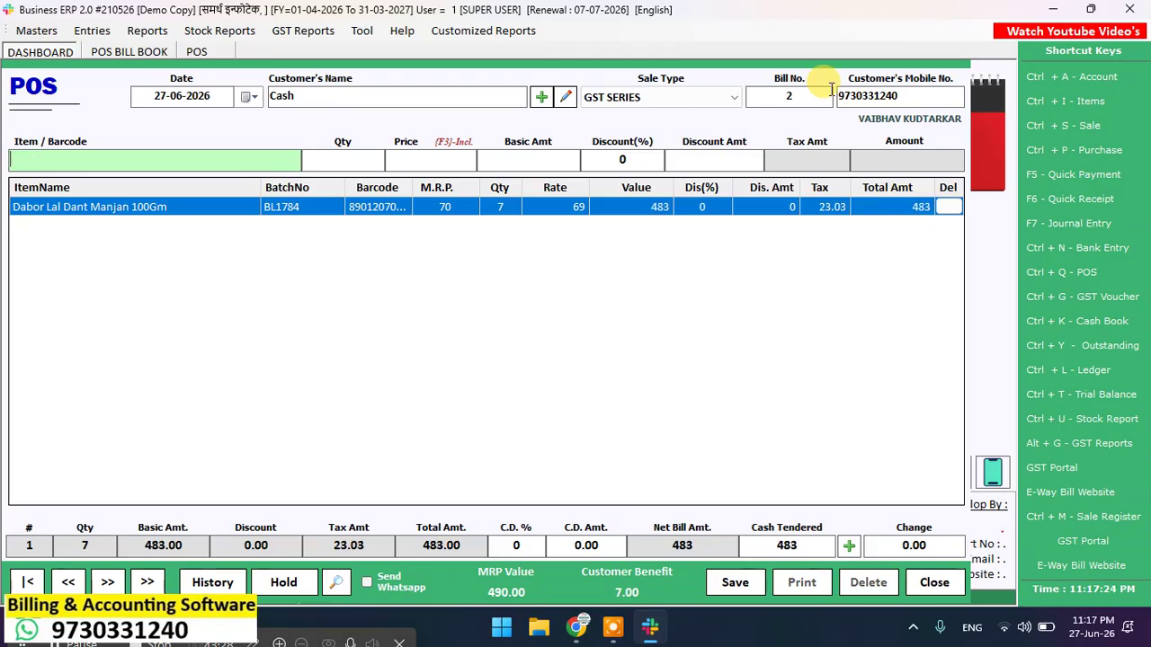
{"action": "type", "text": "8901248164276"}
{"action": "key", "text": "Return"}
{"action": "type", "text": "8901248164276"}
{"action": "key", "text": "Return"}
{"action": "type", "text": "8901248164276"}
{"action": "key", "text": "Return"}
{"action": "type", "text": "8901248164276"}
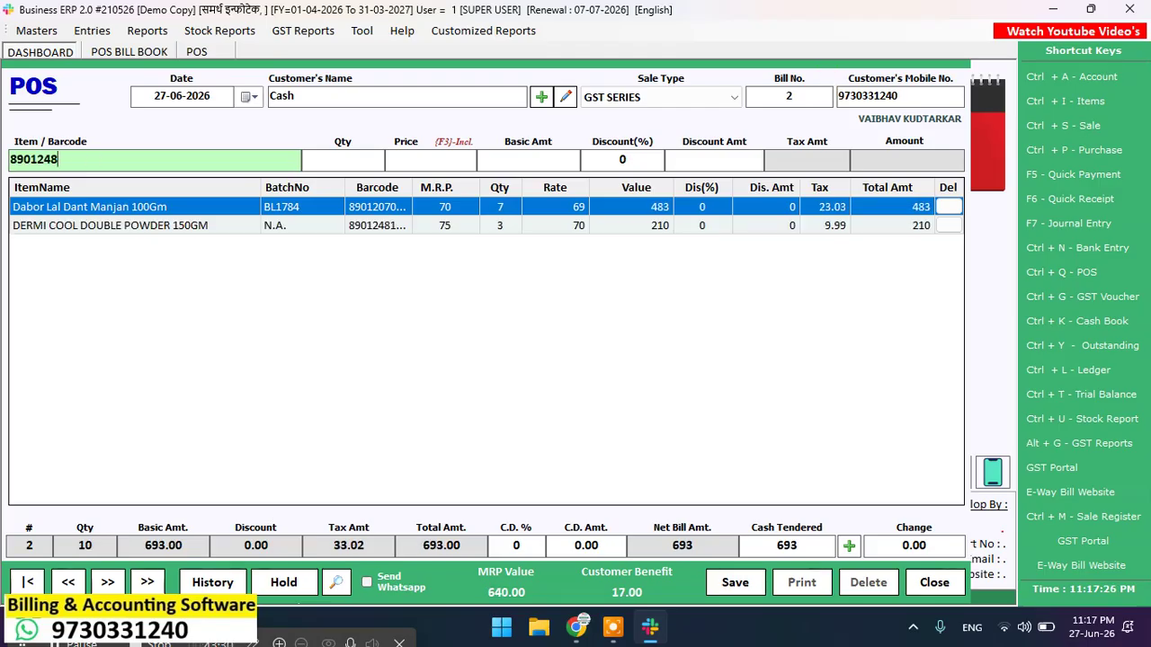
{"action": "key", "text": "Return"}
{"action": "type", "text": "8901248164276"}
{"action": "key", "text": "Return"}
{"action": "type", "text": "8901248164276"}
{"action": "key", "text": "Return"}
{"action": "type", "text": "8901248164276"}
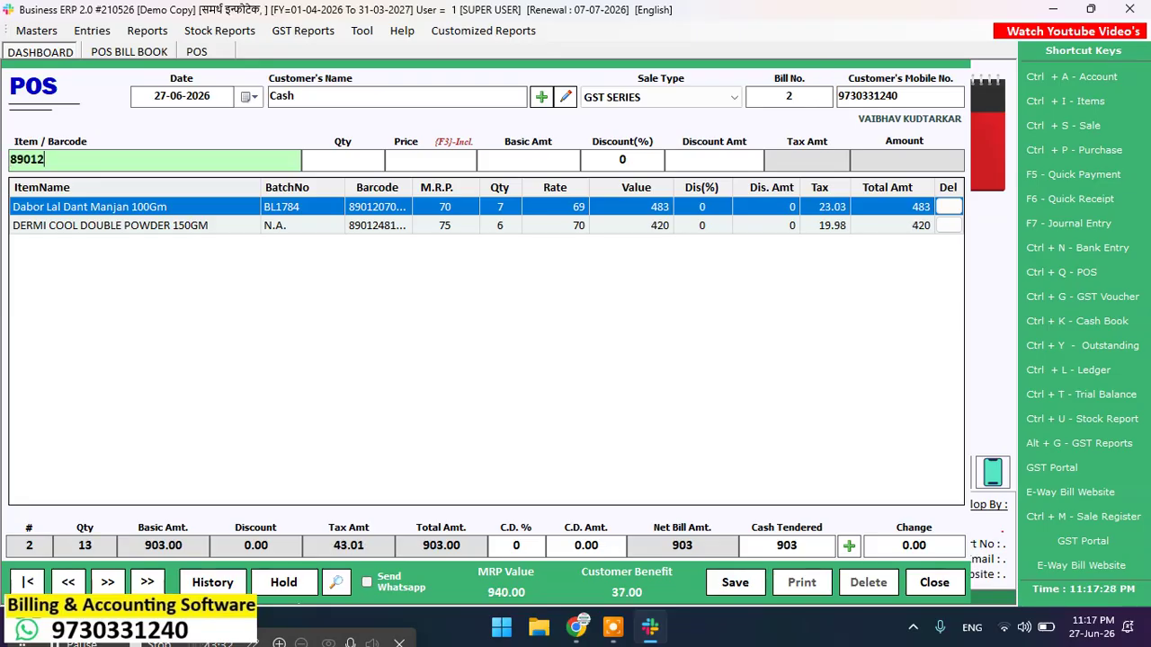
{"action": "key", "text": "Return"}
{"action": "type", "text": "8901248164276"}
{"action": "key", "text": "Return"}
{"action": "type", "text": "8901248164276"}
{"action": "key", "text": "Return"}
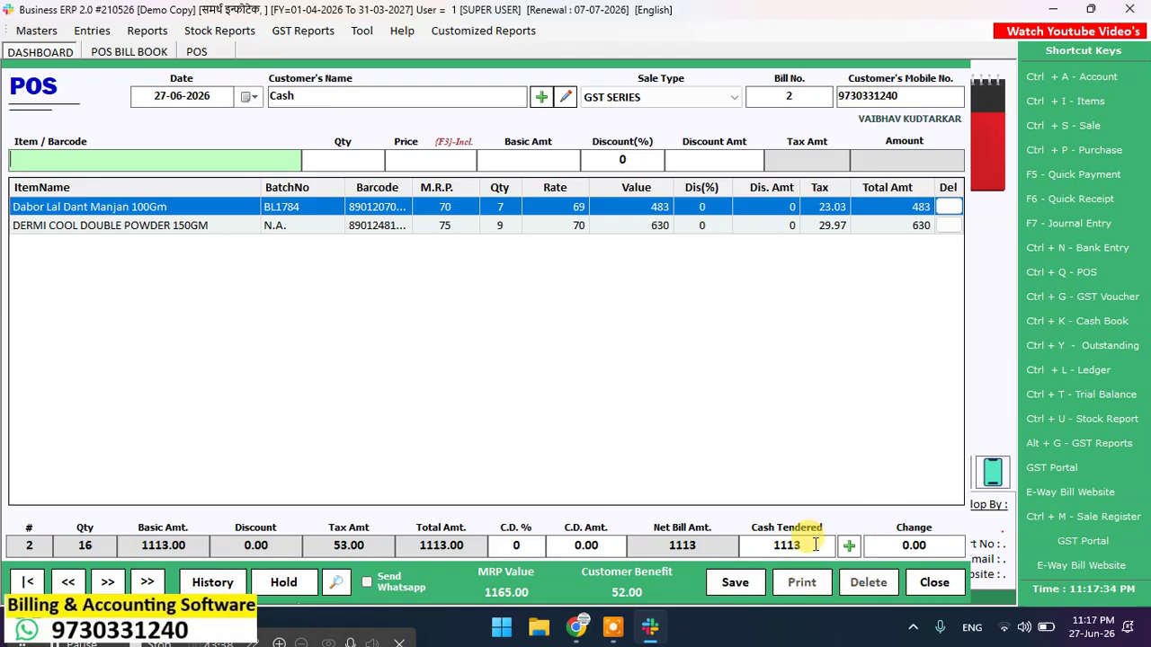
Step: Set Cash Tendered to 2000 against the 1113 total and save bill 2
{"action": "left_click_drag", "start_coordinate": [815, 545], "coordinate": [740, 549]}
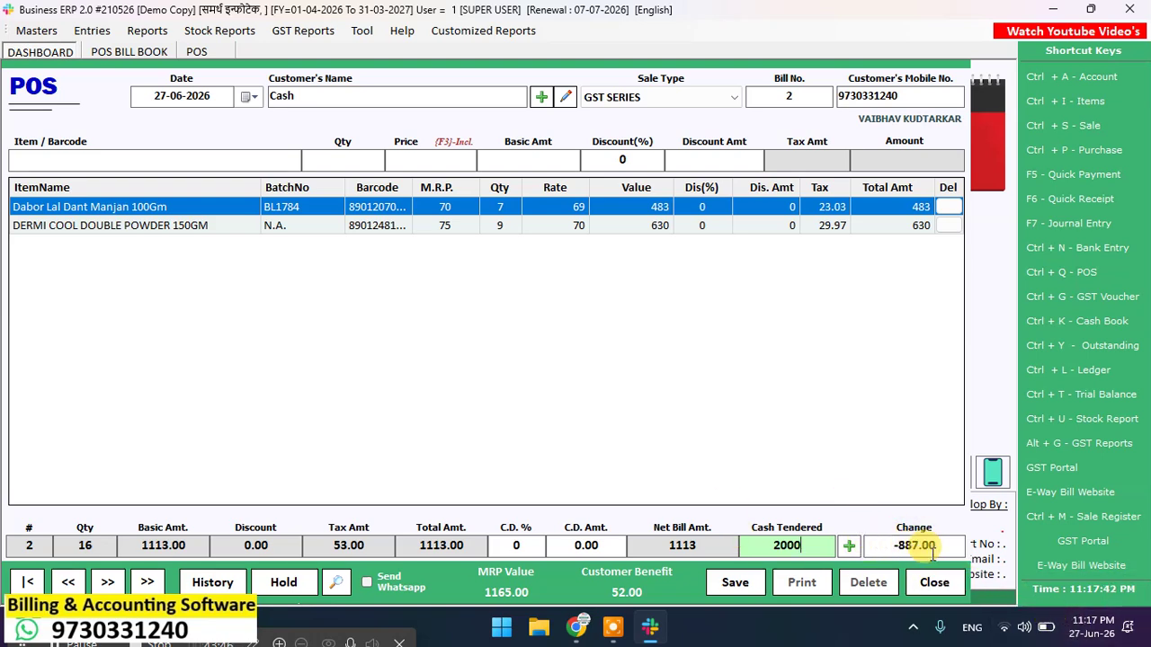
{"action": "left_click", "coordinate": [758, 584]}
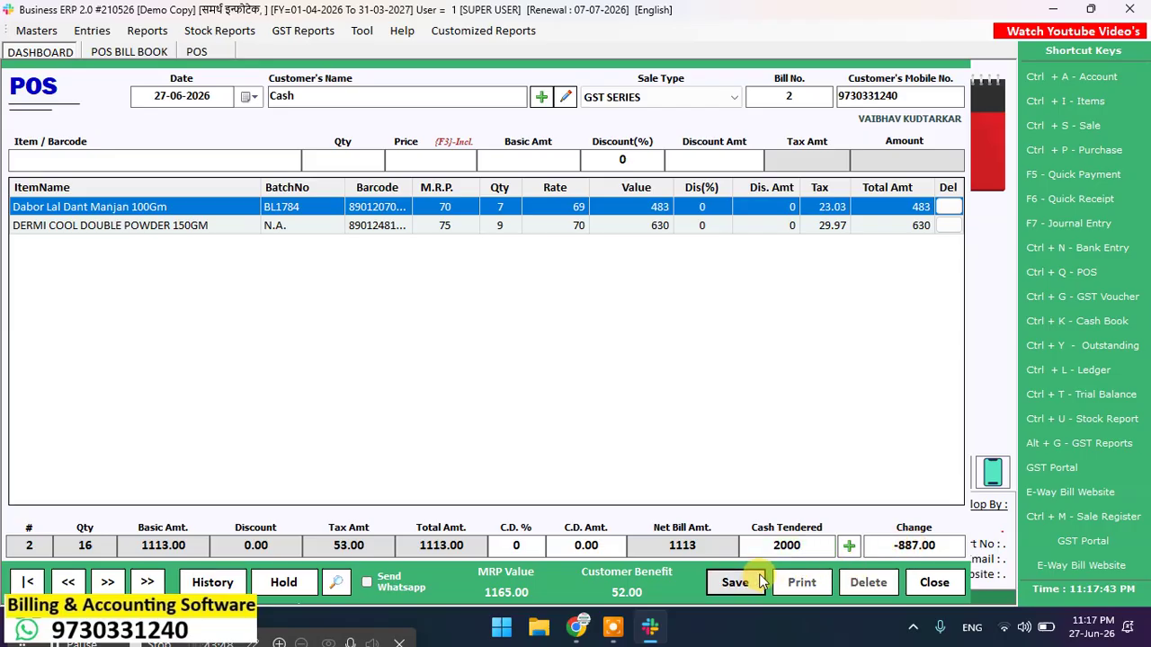
{"action": "left_click", "coordinate": [764, 583]}
Step: Accept printing bill 2, then cancel the print dialog without printing
{"action": "left_click", "coordinate": [550, 369]}
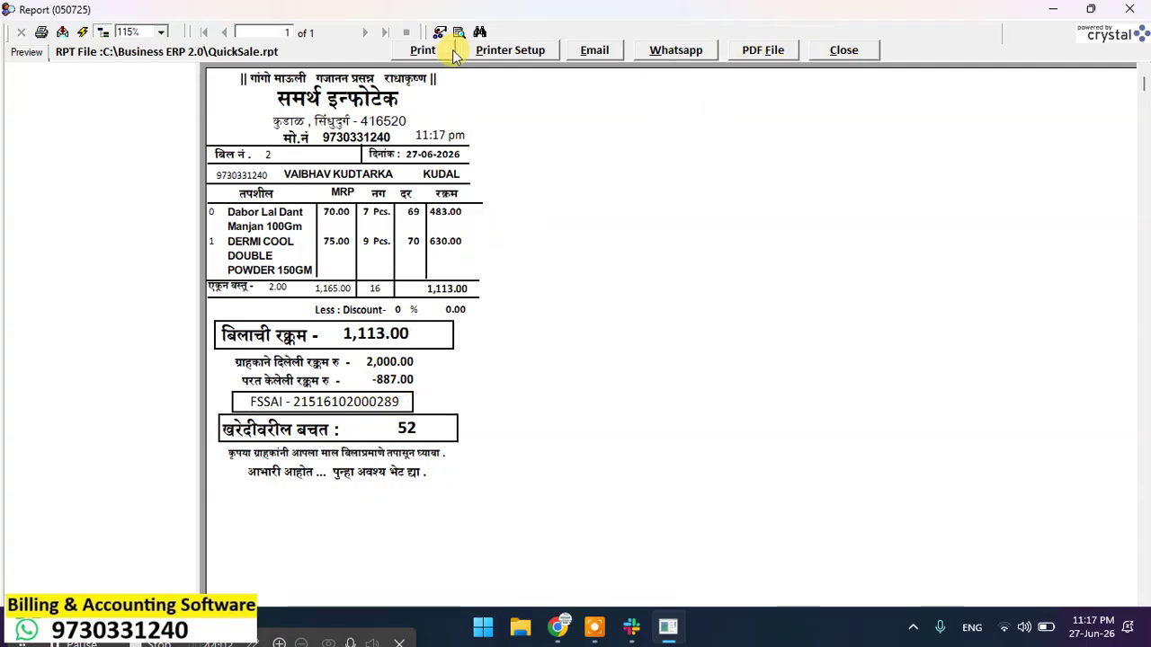
{"action": "left_click", "coordinate": [424, 51]}
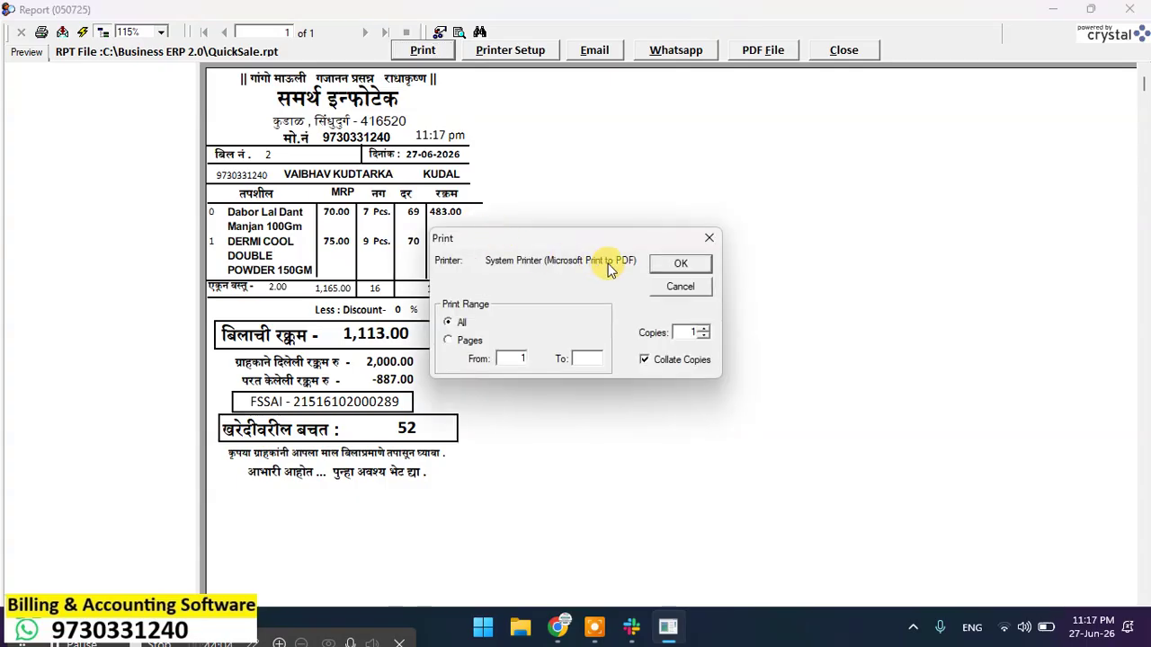
{"action": "left_click", "coordinate": [684, 286]}
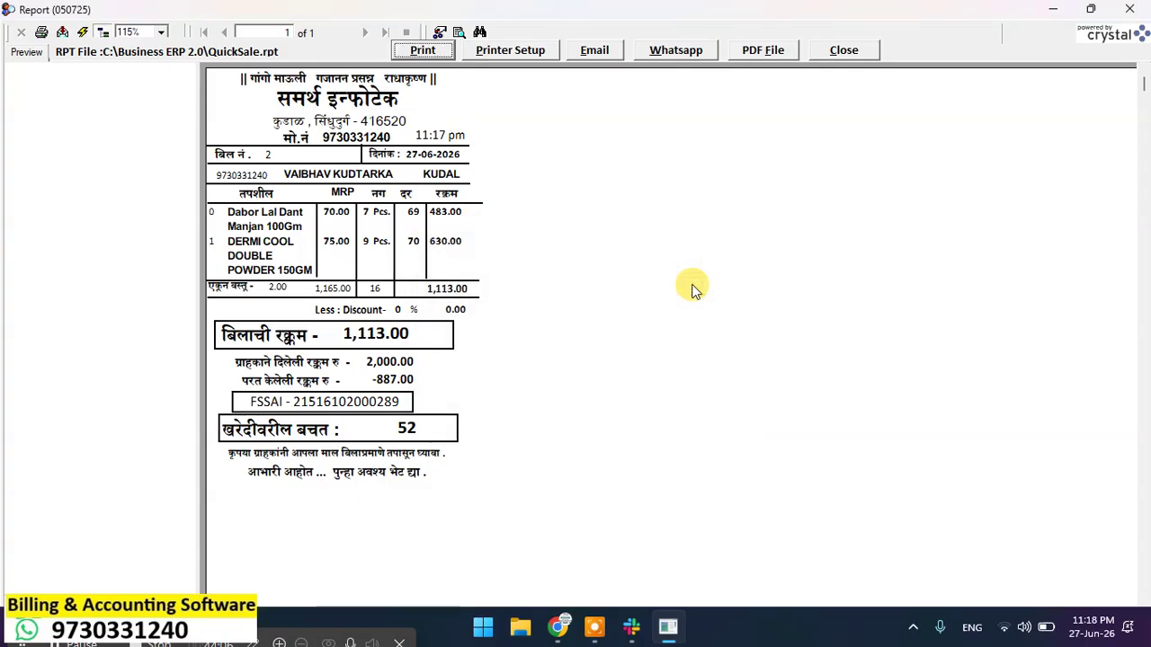
Step: Close the bill 2 receipt preview and discard the empty new POS bill
{"action": "left_click", "coordinate": [871, 50]}
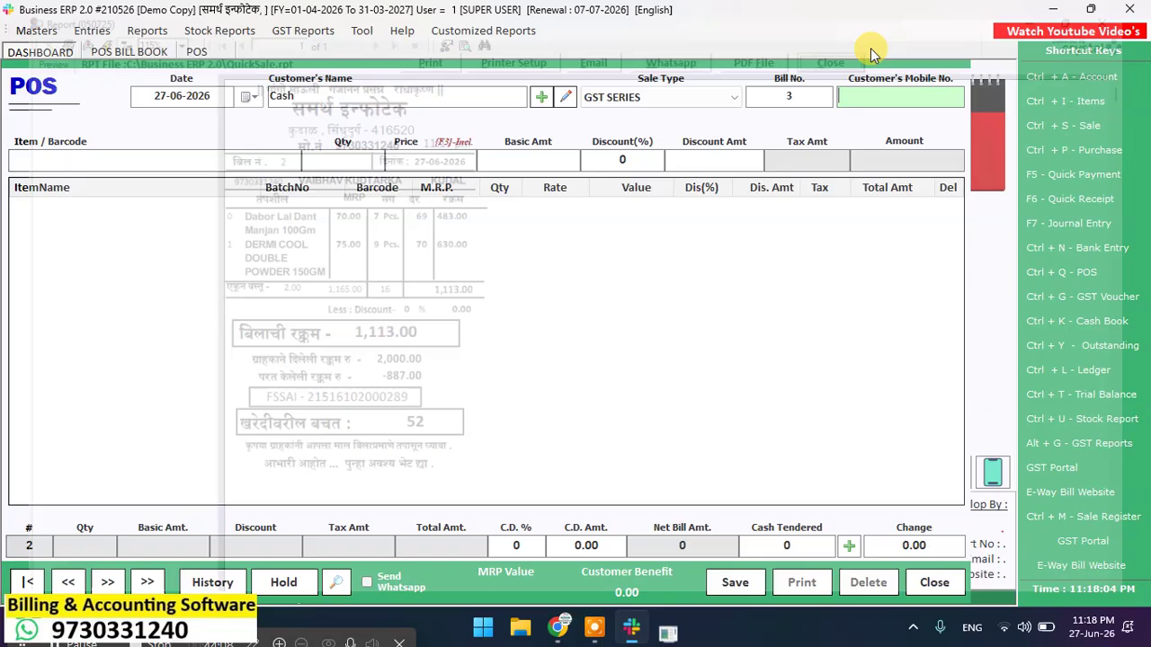
{"action": "left_click", "coordinate": [947, 590]}
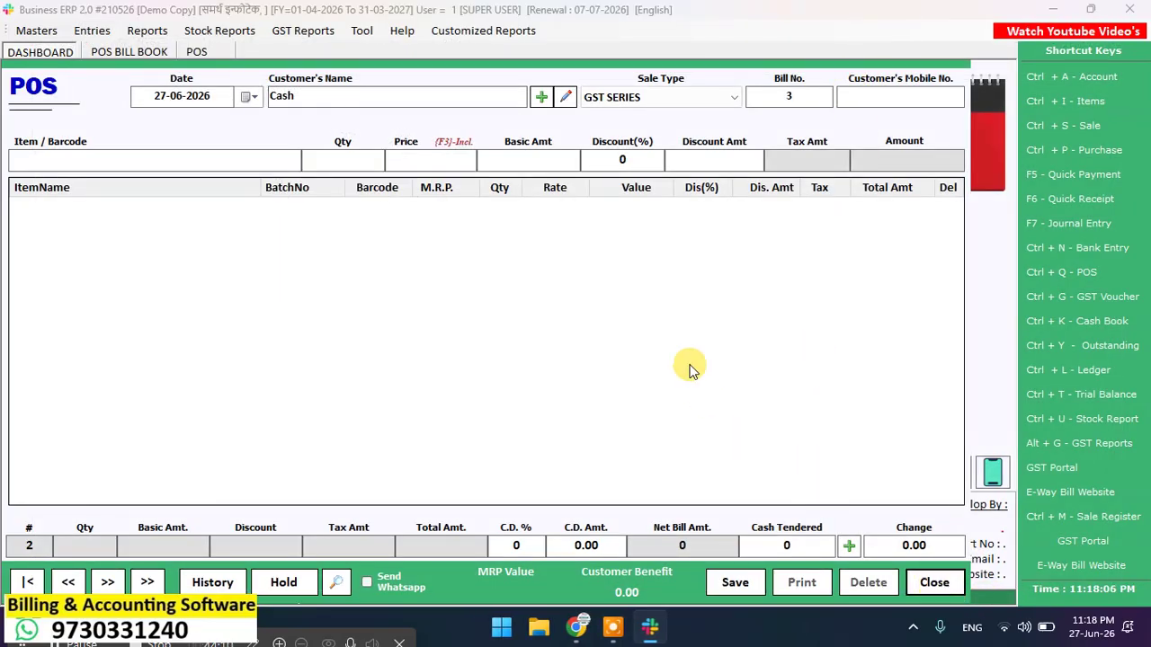
{"action": "left_click", "coordinate": [559, 374]}
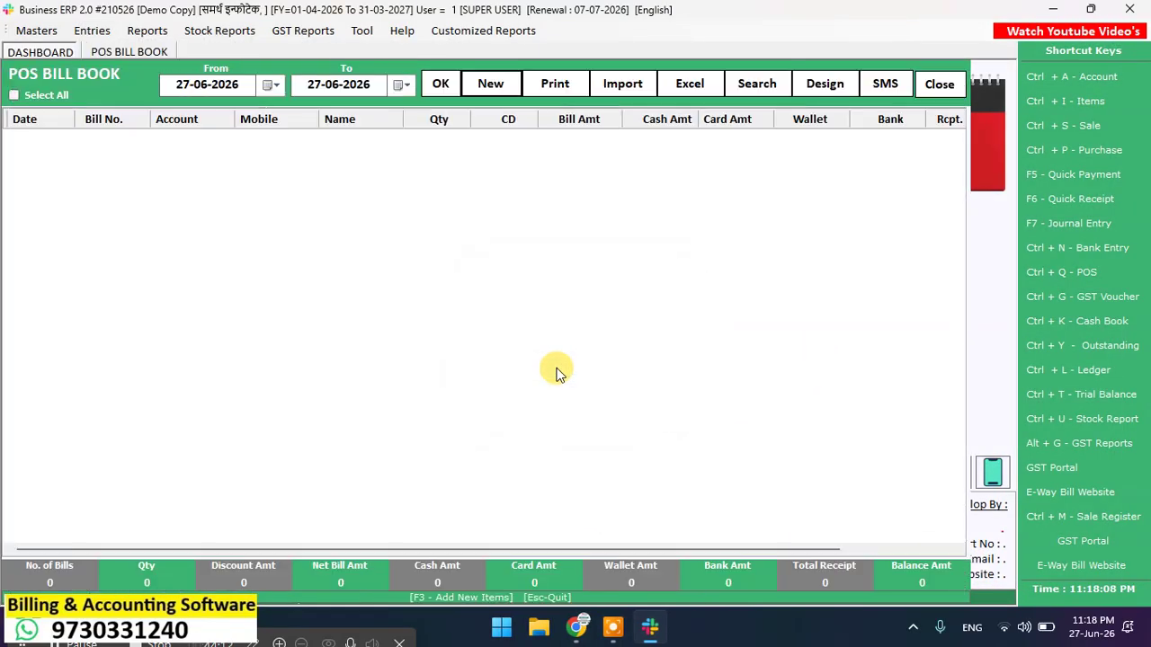
Step: Load today's POS bills, review bill 2's items without changes, and close the bill book
{"action": "left_click", "coordinate": [439, 86]}
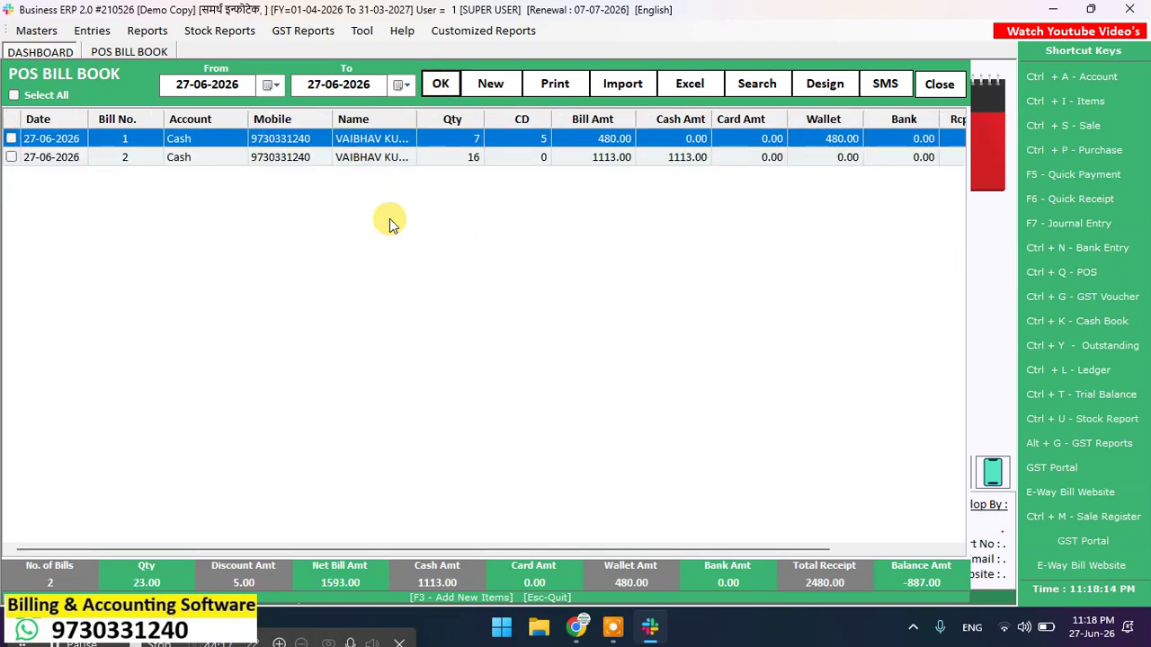
{"action": "double_click", "coordinate": [141, 160]}
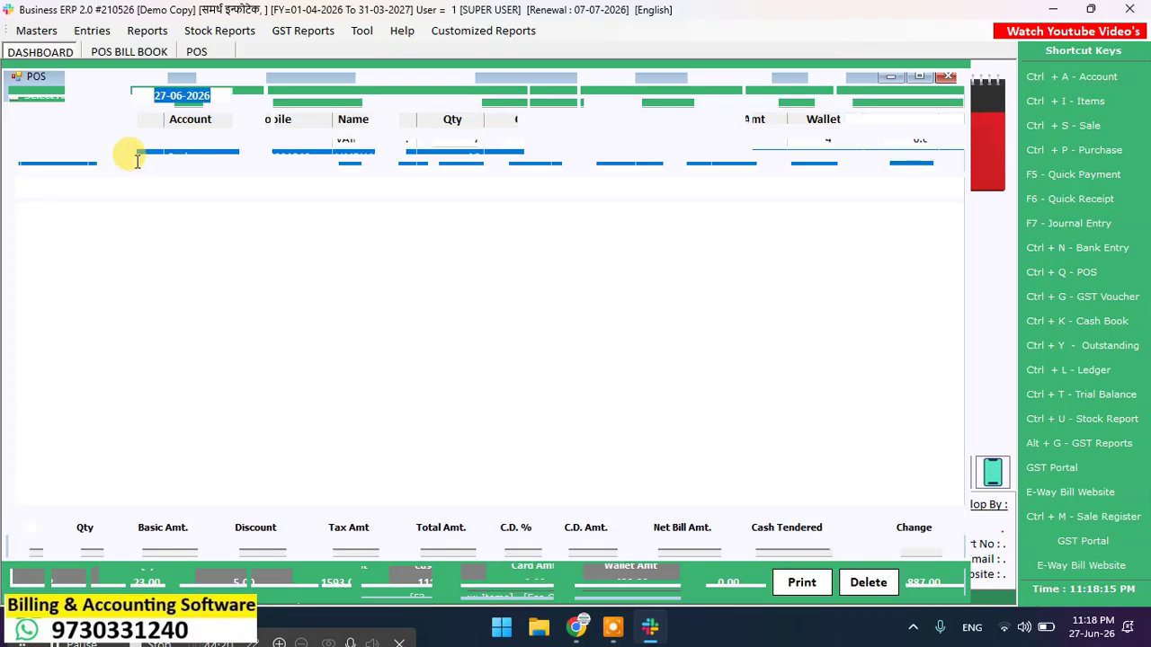
{"action": "left_click", "coordinate": [933, 581]}
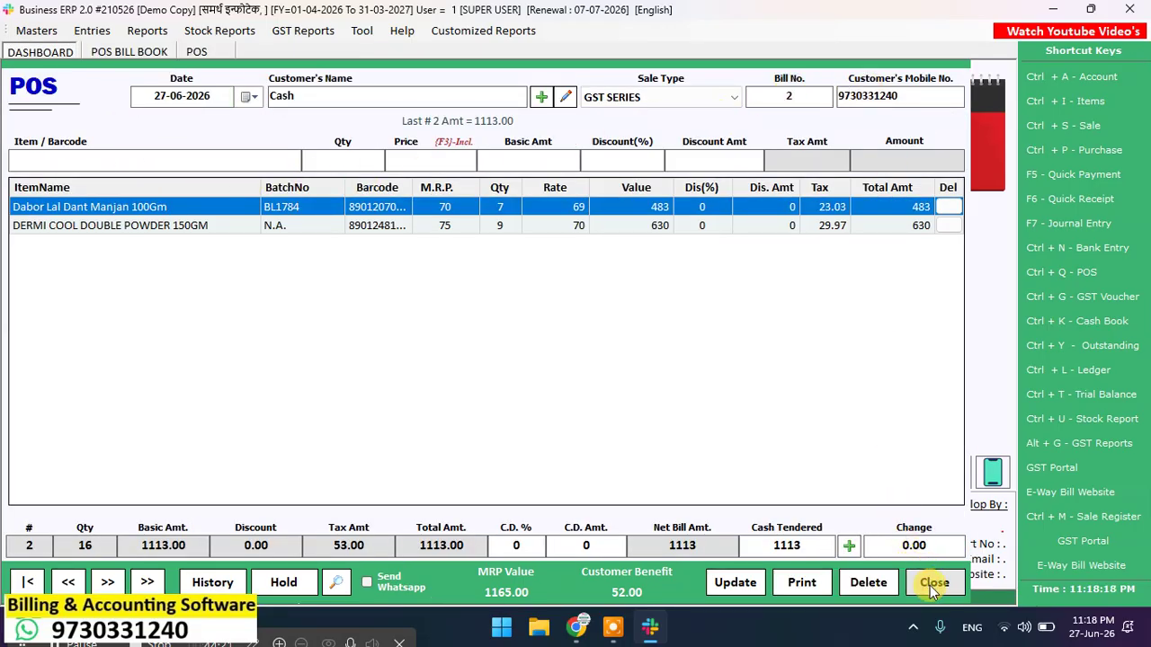
{"action": "left_click", "coordinate": [573, 374]}
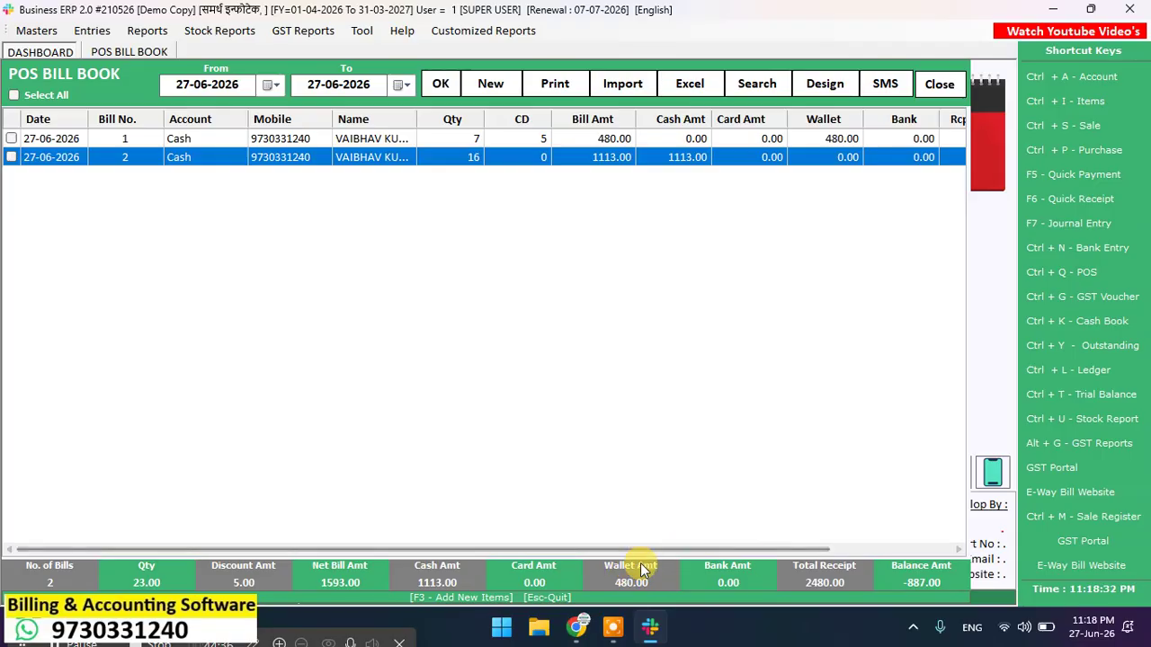
{"action": "left_click", "coordinate": [935, 84]}
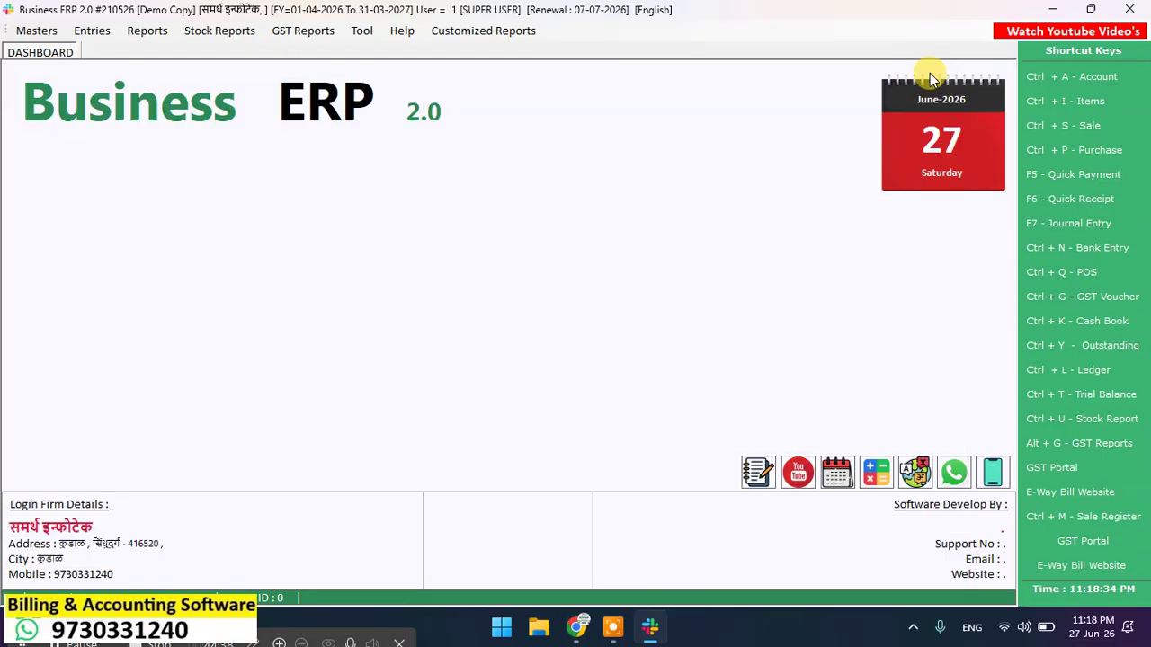
Step: Start a new Sale bill on Credit terms and begin creating a new party account
{"action": "left_click", "coordinate": [1119, 125]}
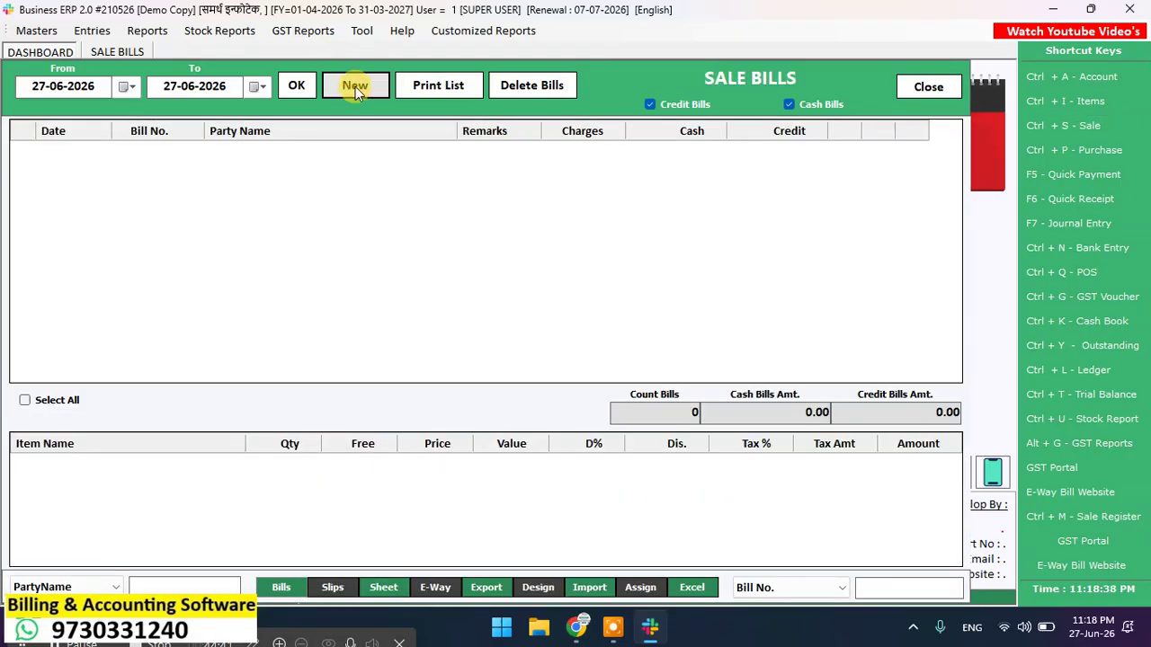
{"action": "left_click", "coordinate": [357, 92]}
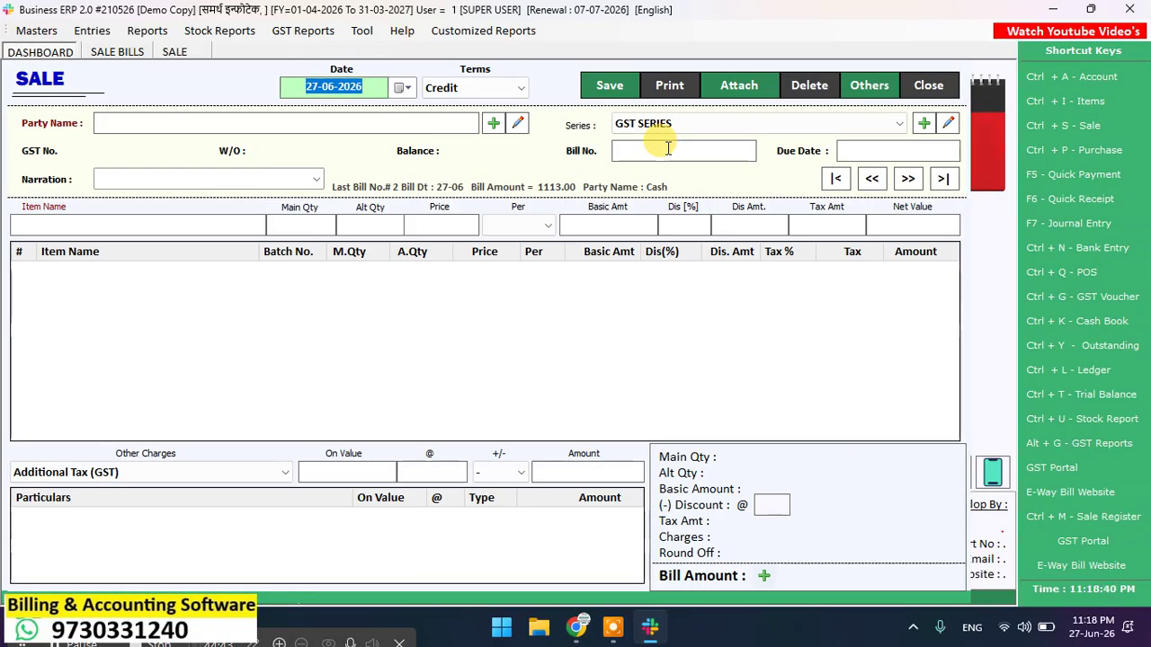
{"action": "key", "text": "Return"}
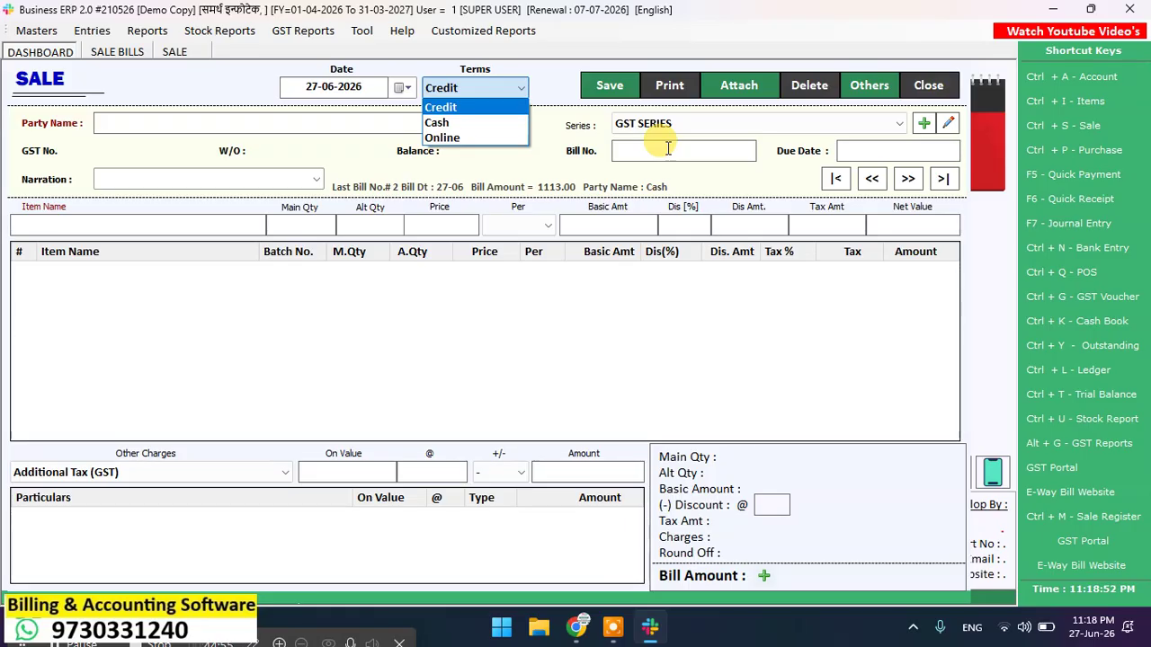
{"action": "key", "text": "Return"}
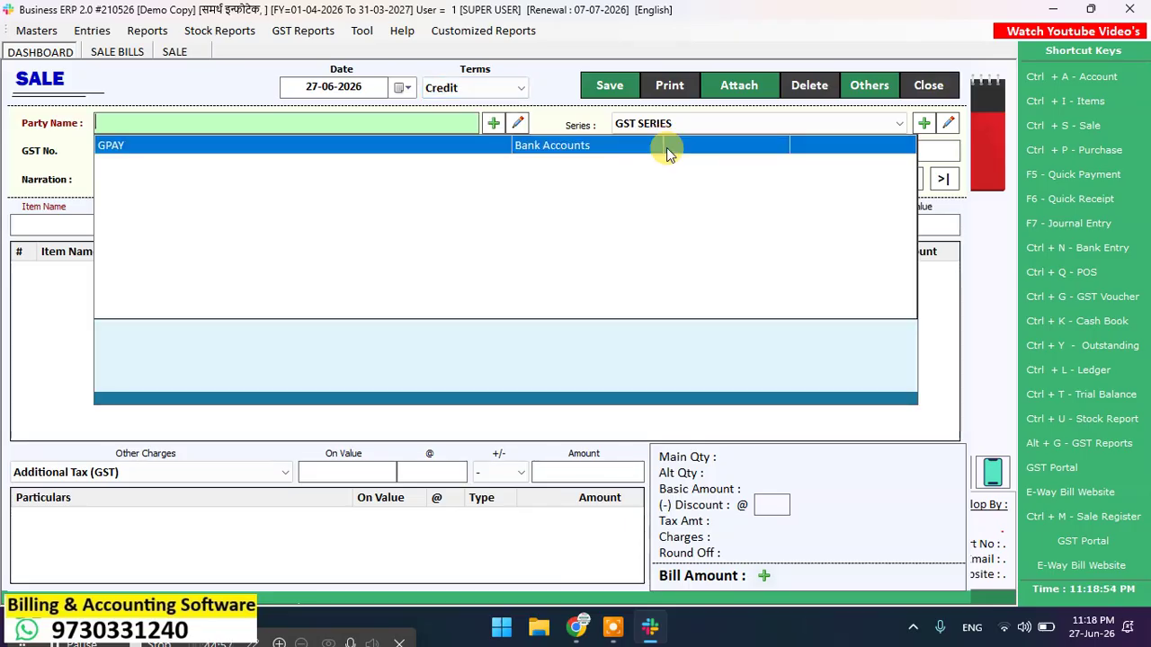
{"action": "left_click", "coordinate": [495, 124]}
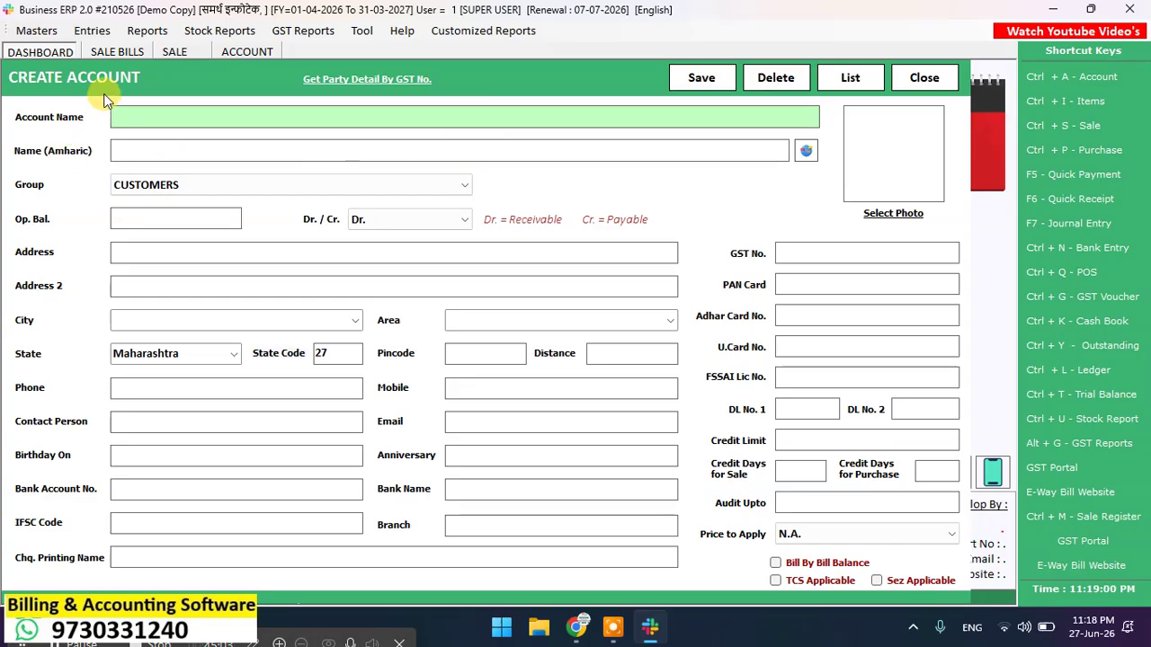
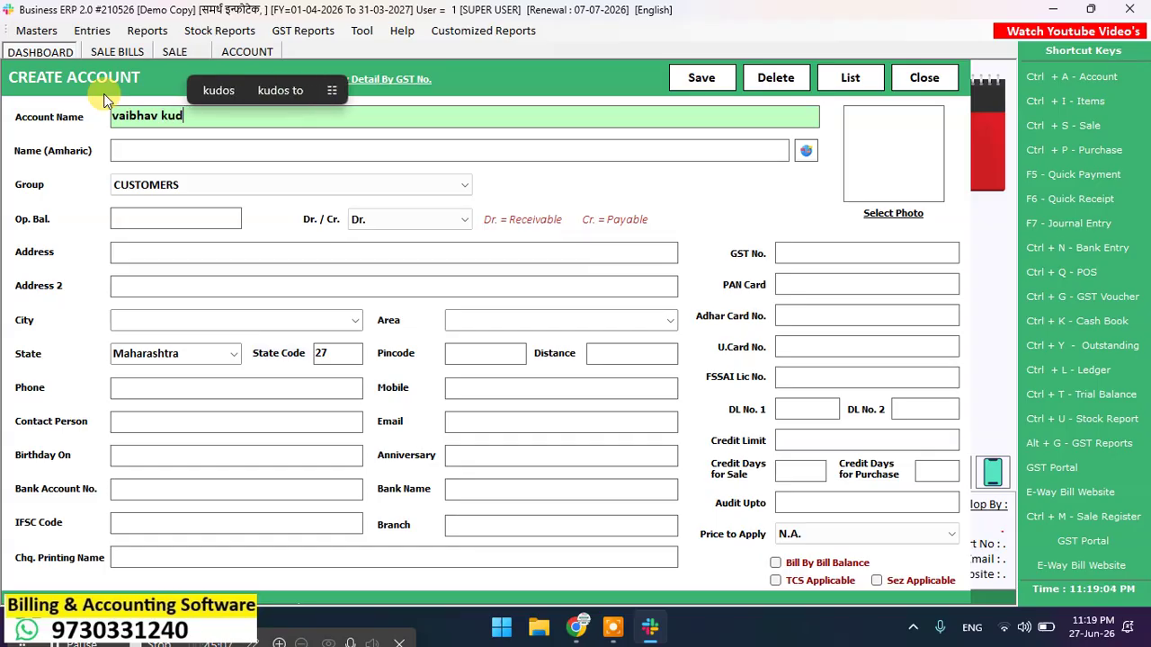
Step: Enter the customer's name and a 5000 Dr. (receivable) opening balance
{"action": "key", "text": "Return"}
{"action": "key", "text": "Return"}
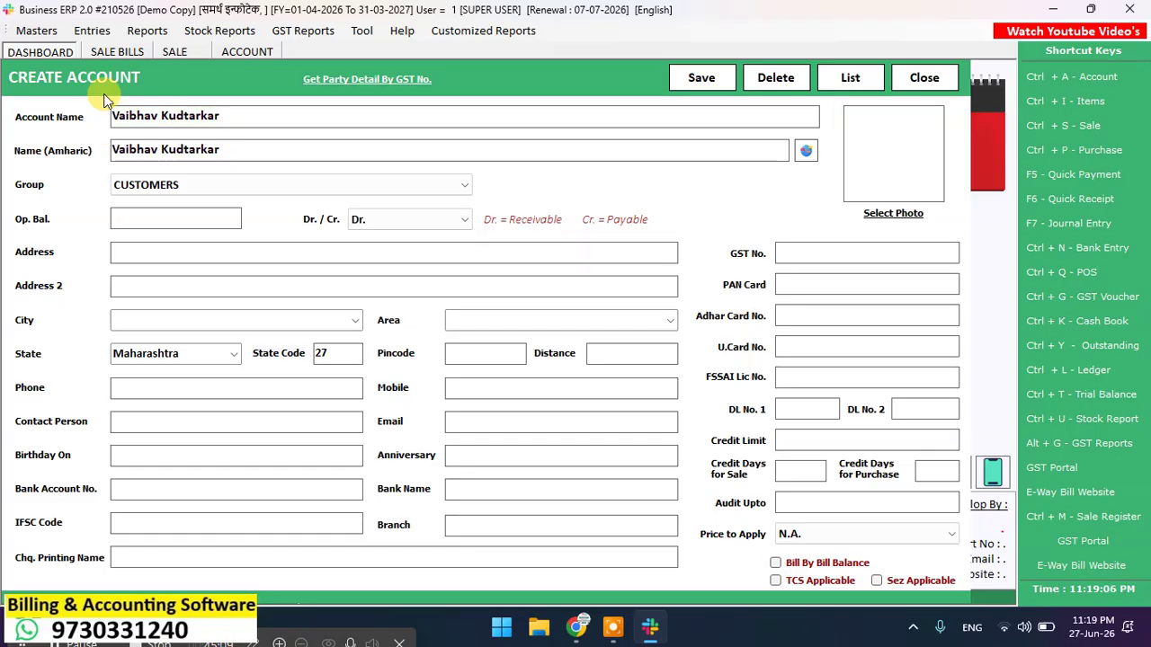
{"action": "key", "text": "Return"}
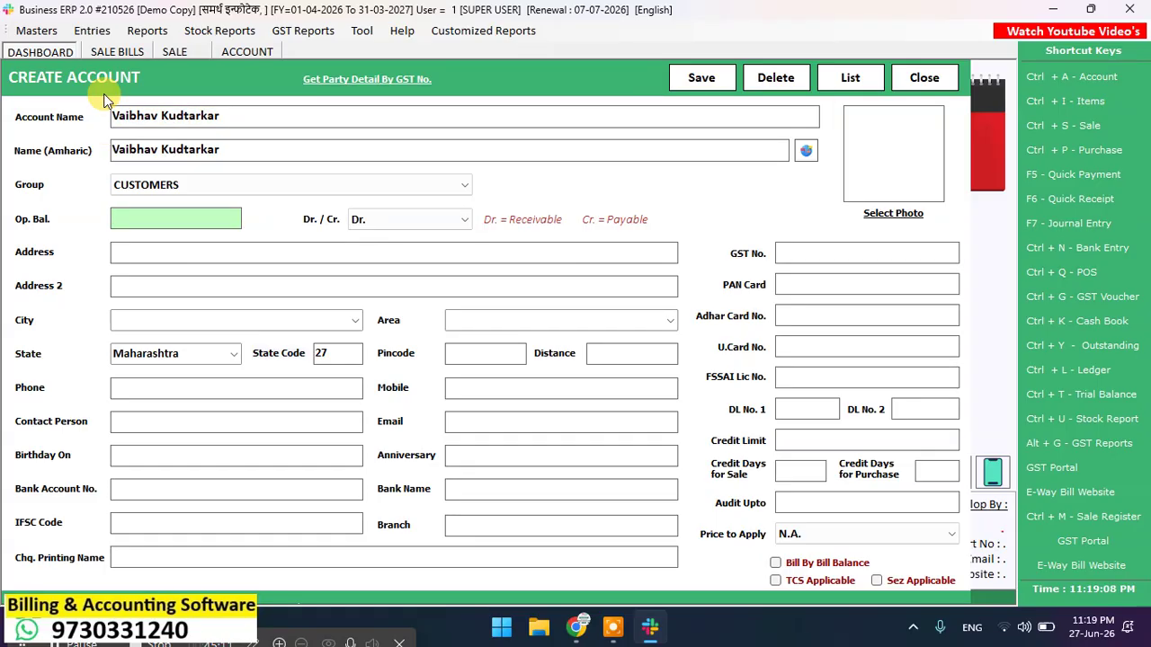
{"action": "type", "text": "5000"}
{"action": "key", "text": "Return"}
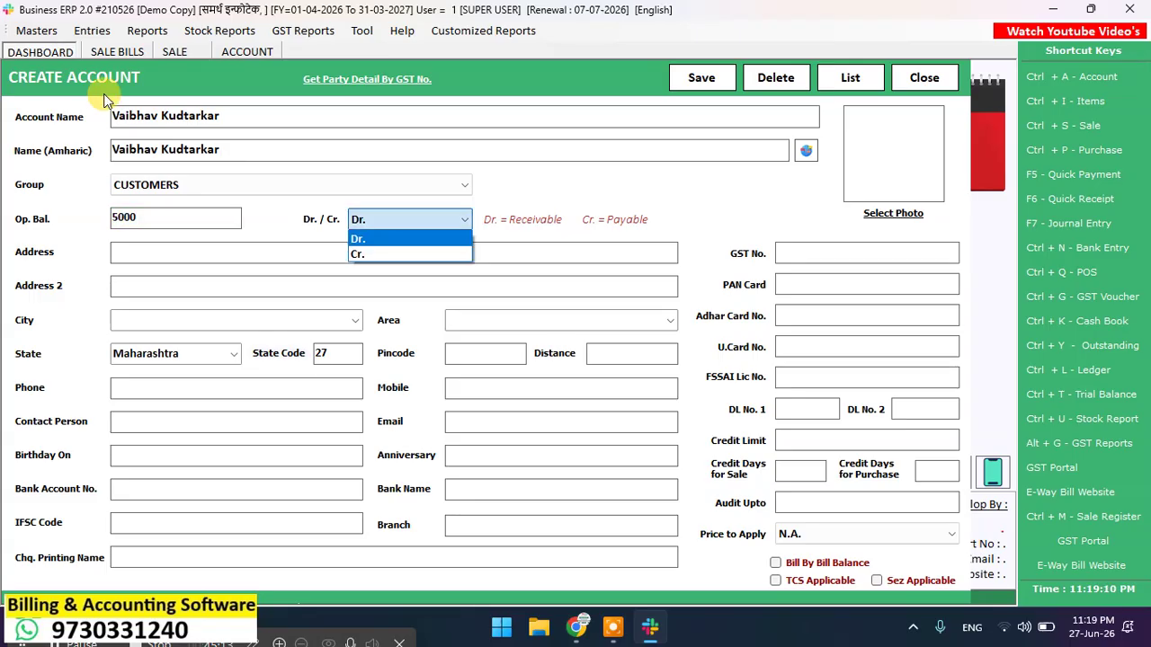
{"action": "key", "text": "Return"}
Step: Fill in the customer's address, pincode and mobile number
{"action": "type", "text": "kudal"}
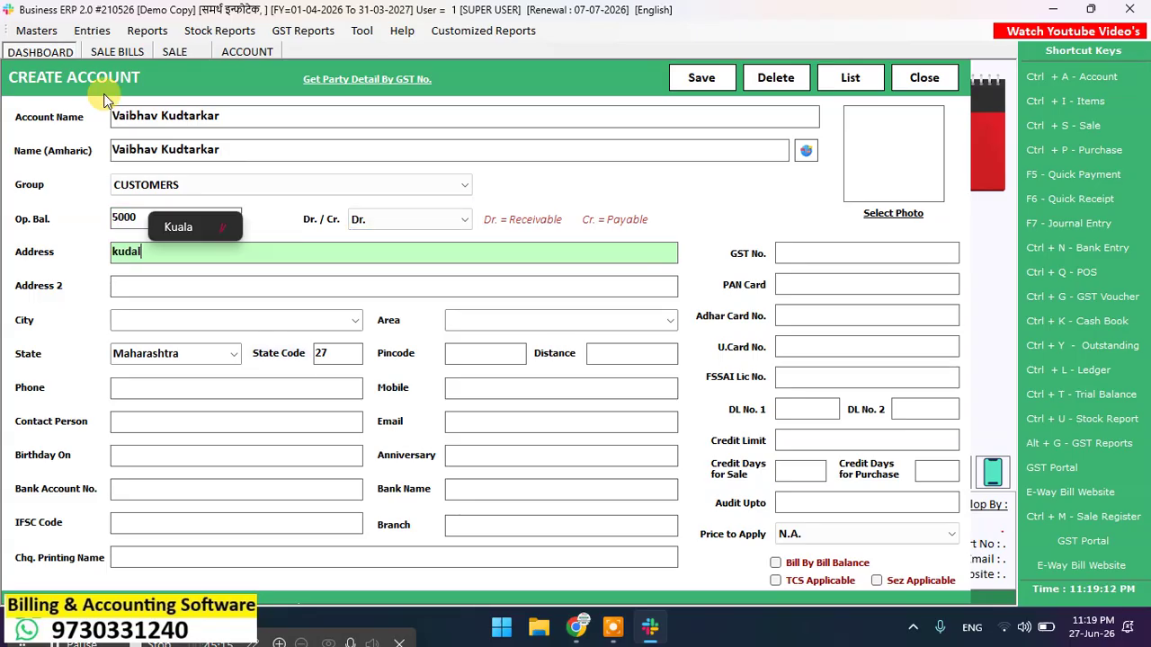
{"action": "key", "text": "Return"}
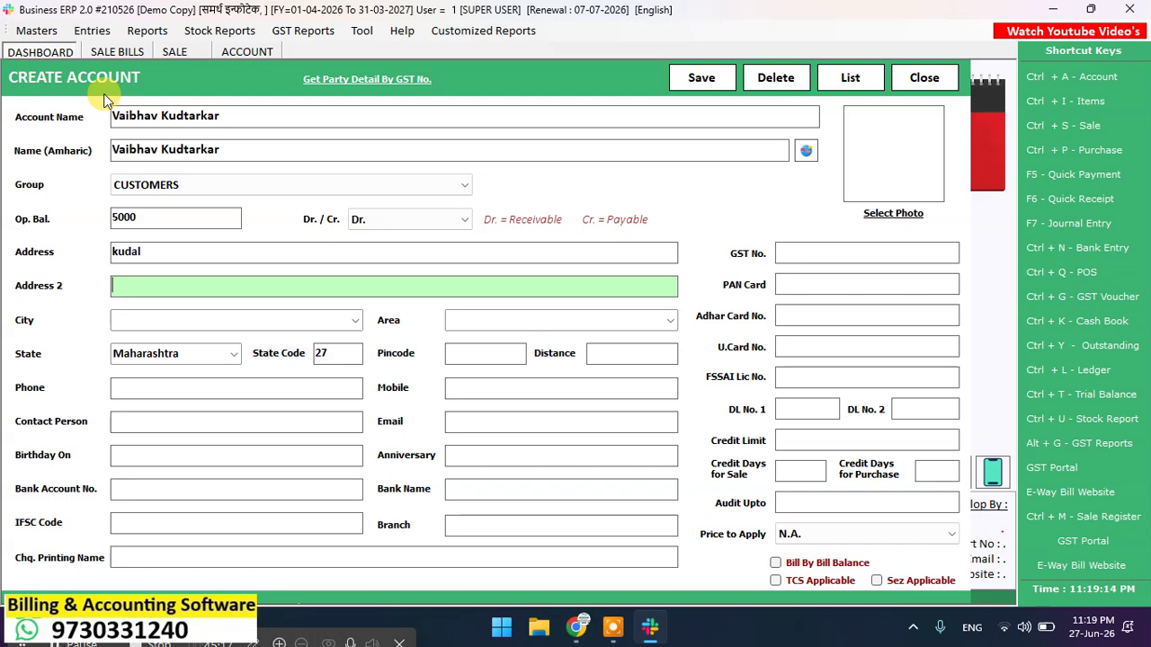
{"action": "type", "text": "416520"}
{"action": "key", "text": "Return"}
{"action": "key", "text": "Return"}
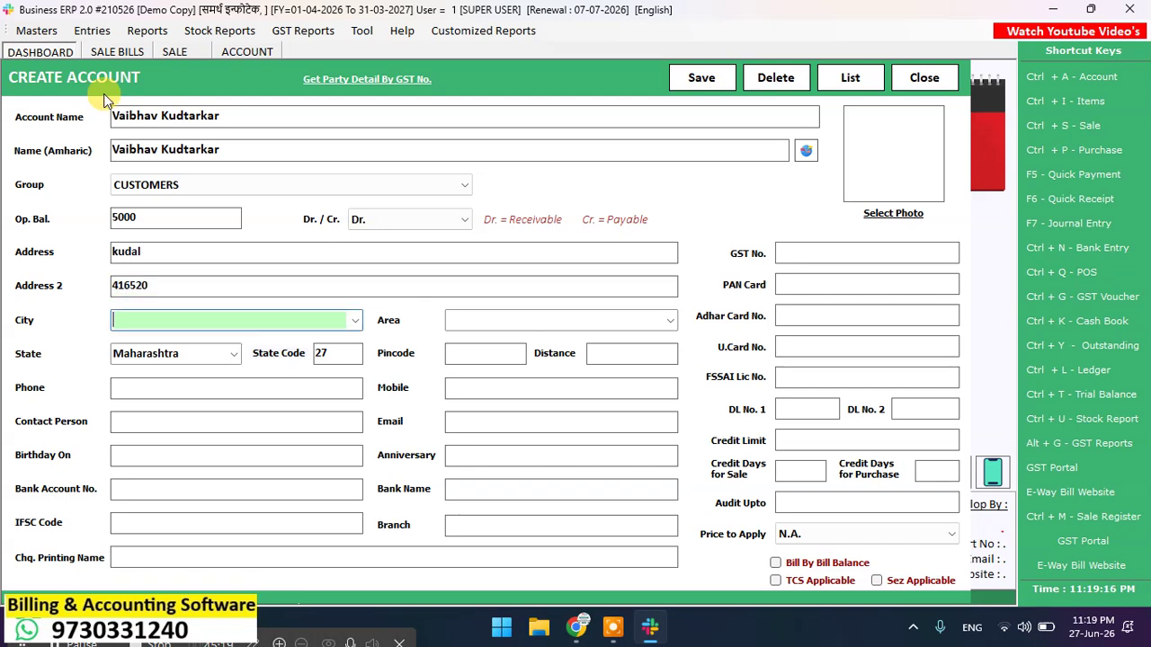
{"action": "key", "text": "Return"}
{"action": "key", "text": "Return"}
{"action": "key", "text": "Return"}
{"action": "key", "text": "Return"}
{"action": "key", "text": "Return"}
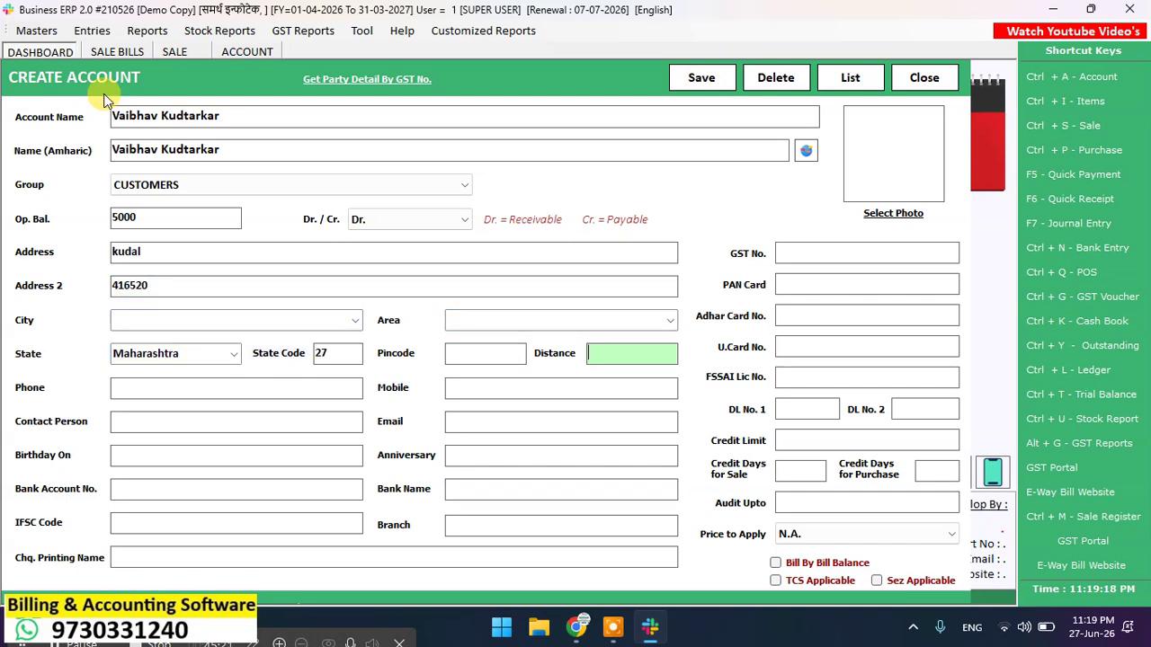
{"action": "type", "text": "97\\30"}
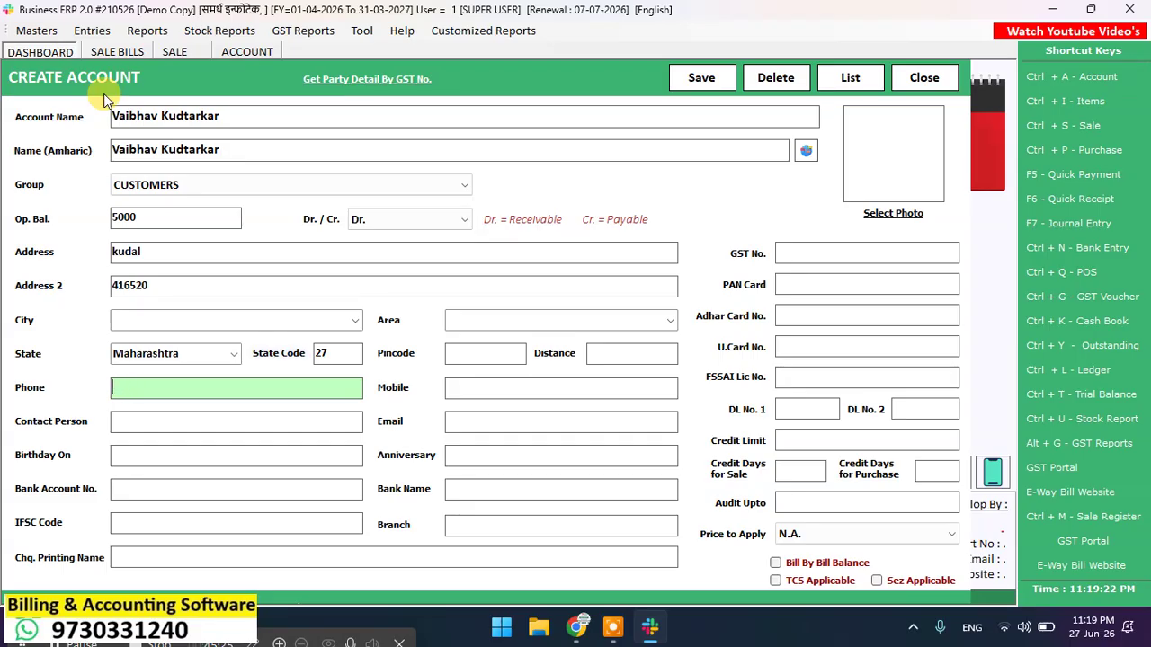
{"action": "key", "text": "Return"}
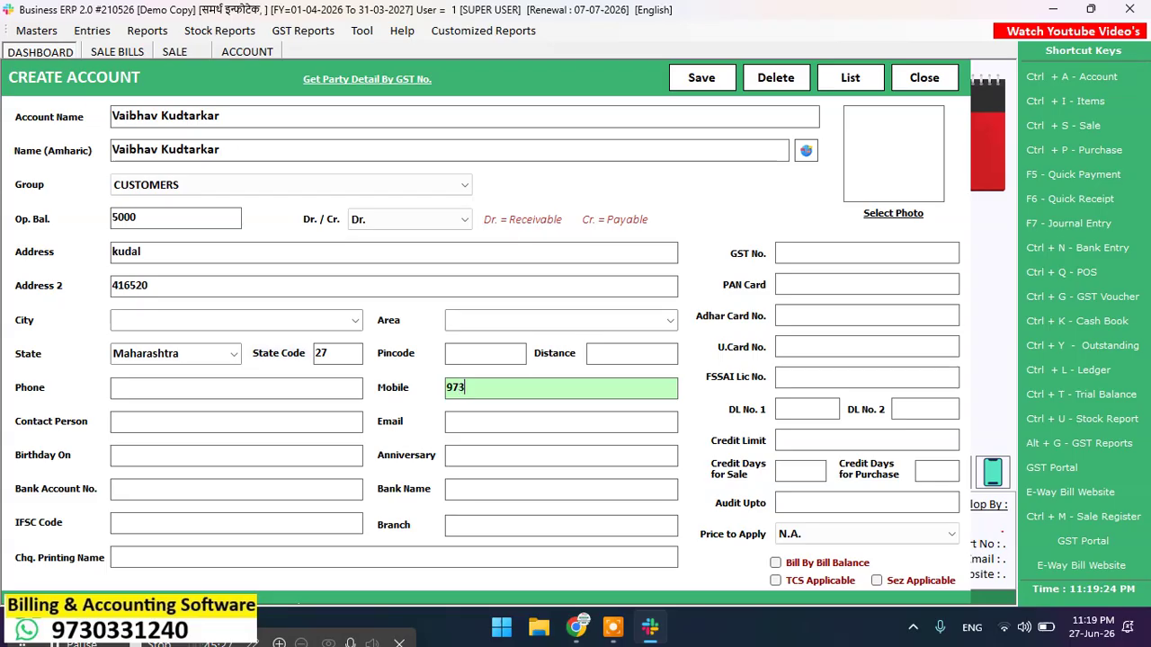
{"action": "key", "text": "Return"}
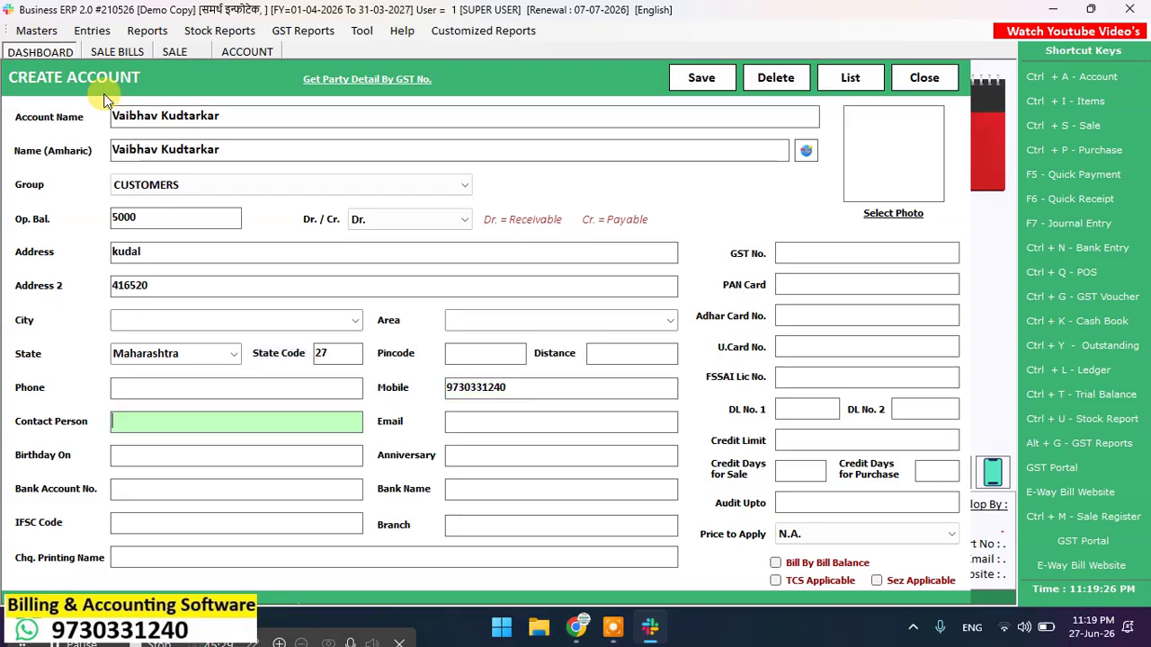
Step: Leave the GST, identity and FSSAI fields empty and save the account
{"action": "left_click", "coordinate": [809, 250]}
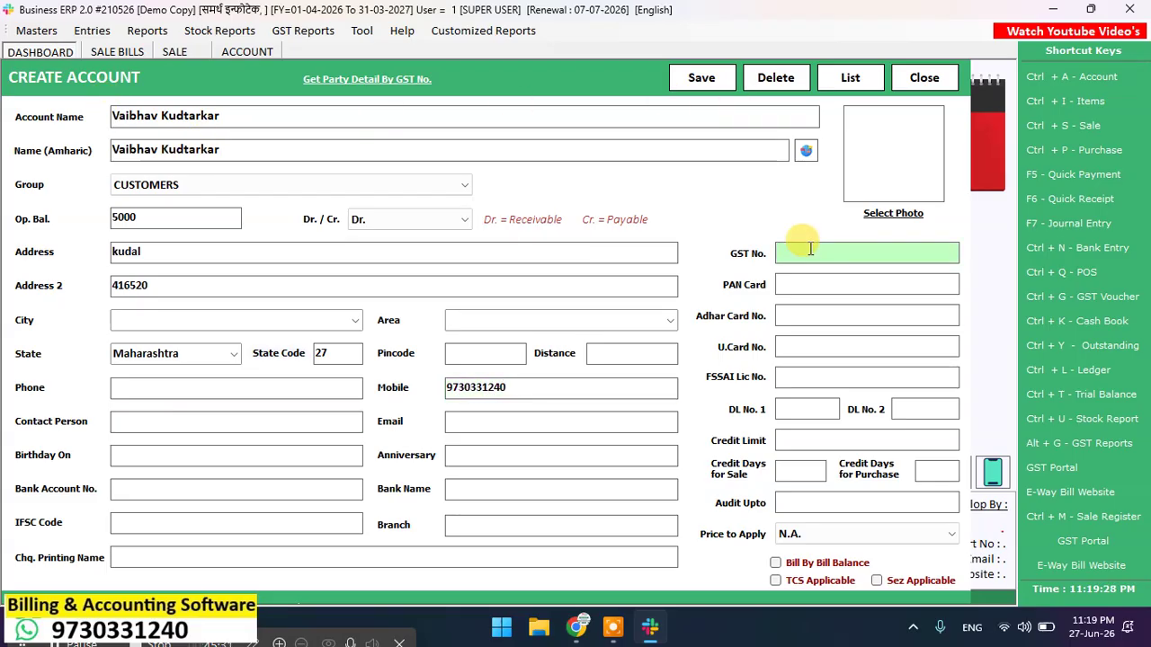
{"action": "left_click", "coordinate": [797, 285]}
{"action": "left_click", "coordinate": [801, 313]}
{"action": "left_click", "coordinate": [797, 347]}
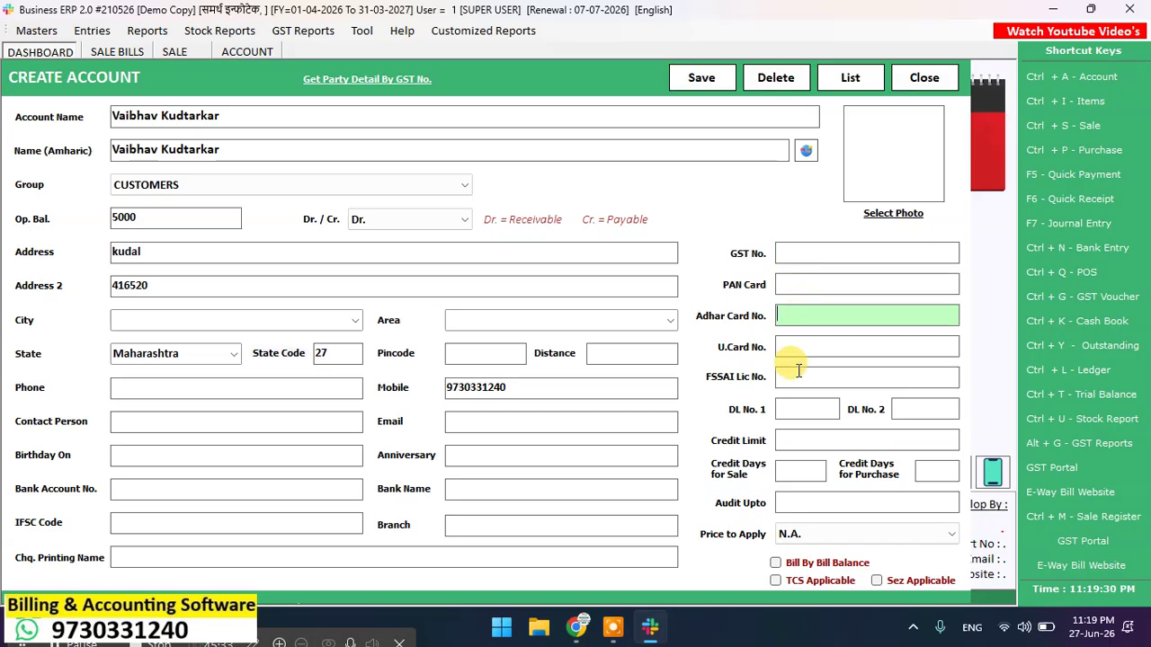
{"action": "left_click", "coordinate": [798, 376]}
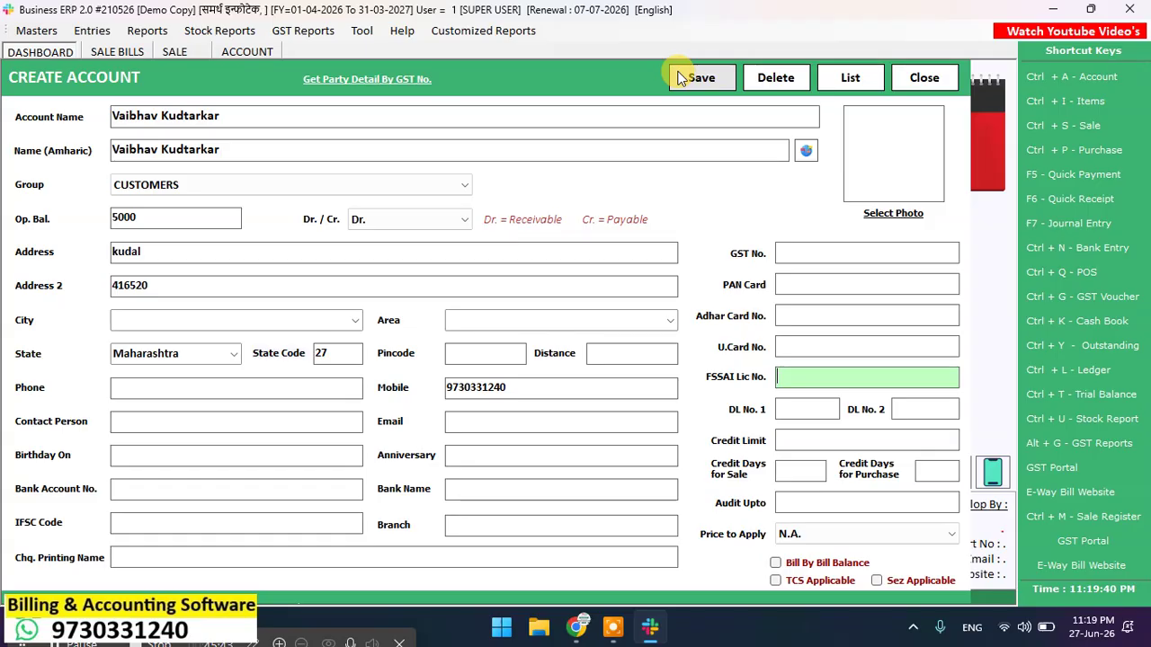
{"action": "left_click", "coordinate": [712, 78]}
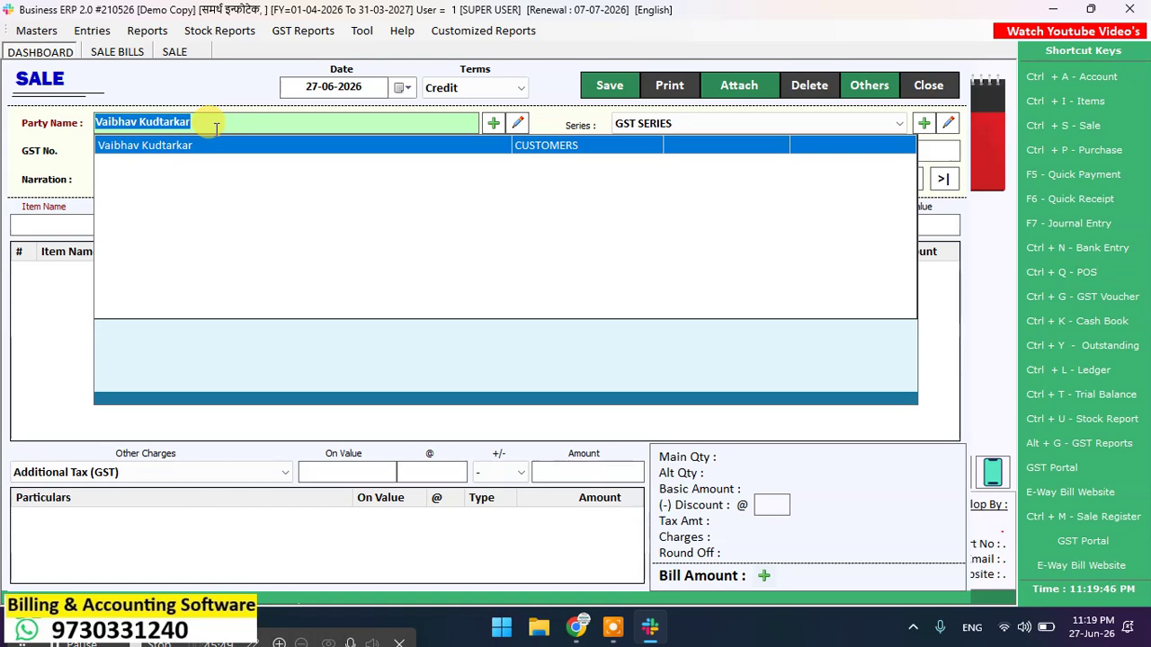
Step: Accept the new customer as party and the series with bill number 3
{"action": "key", "text": "Return"}
{"action": "key", "text": "Return"}
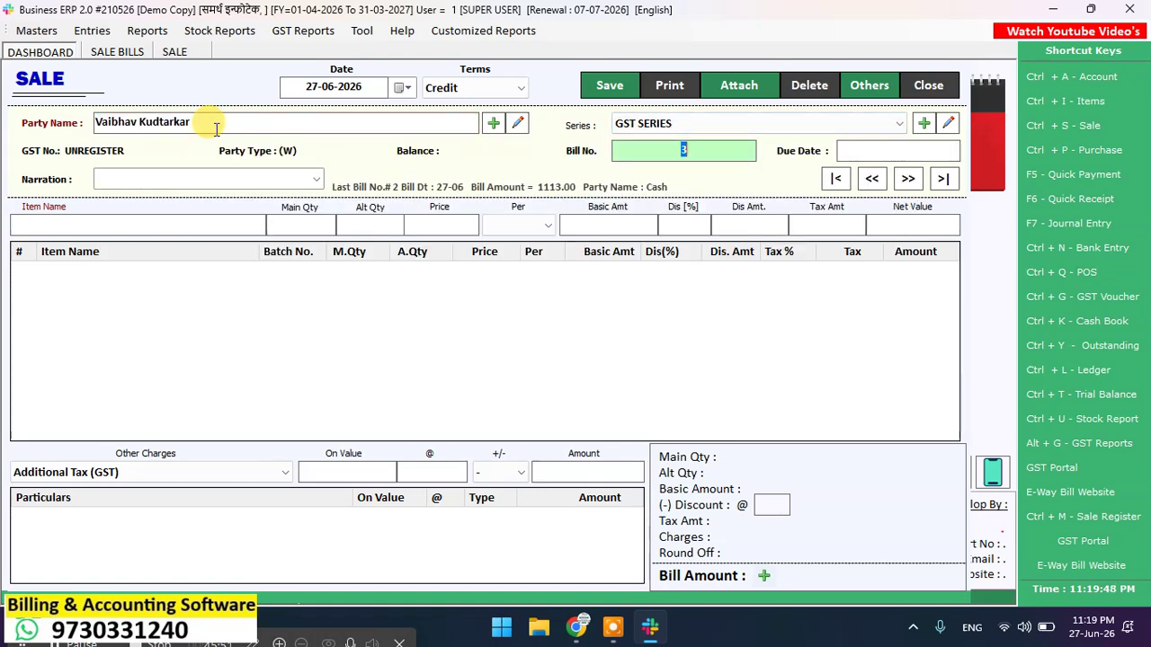
{"action": "key", "text": "Return"}
{"action": "key", "text": "Return"}
{"action": "key", "text": "Return"}
{"action": "key", "text": "Return"}
{"action": "key", "text": "Return"}
{"action": "key", "text": "Return"}
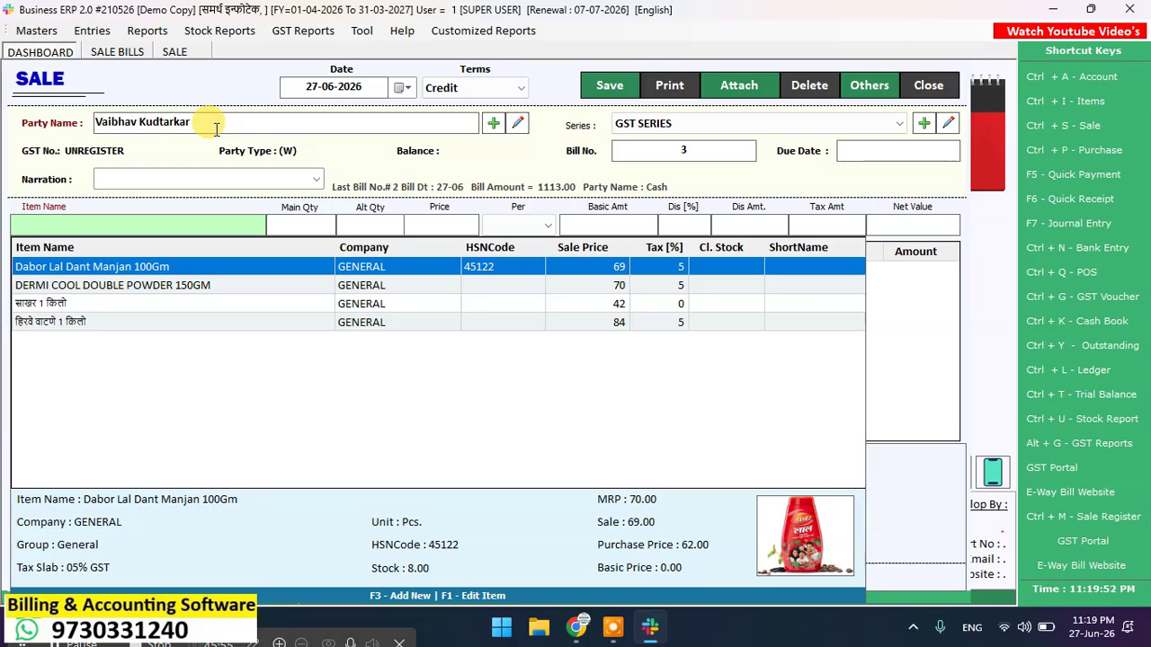
{"action": "key", "text": "Down"}
{"action": "key", "text": "Down"}
{"action": "key", "text": "Up"}
{"action": "key", "text": "Up"}
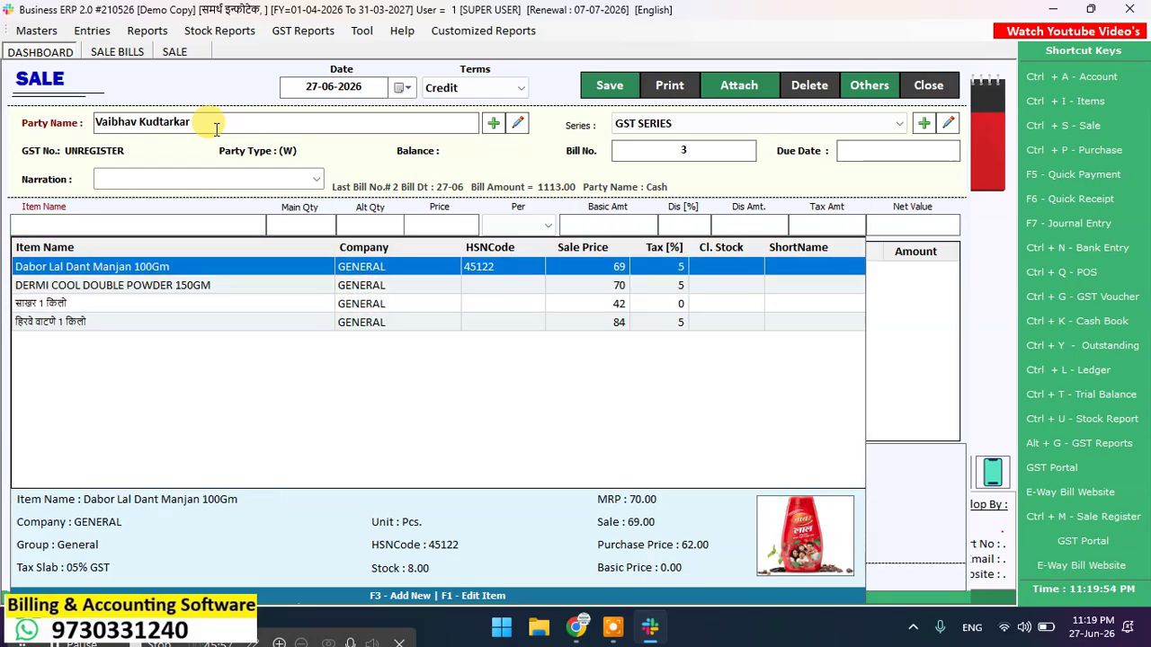
{"action": "key", "text": "Down"}
{"action": "key", "text": "Down"}
{"action": "key", "text": "Up"}
{"action": "key", "text": "Up"}
{"action": "key", "text": "Down"}
{"action": "key", "text": "Up"}
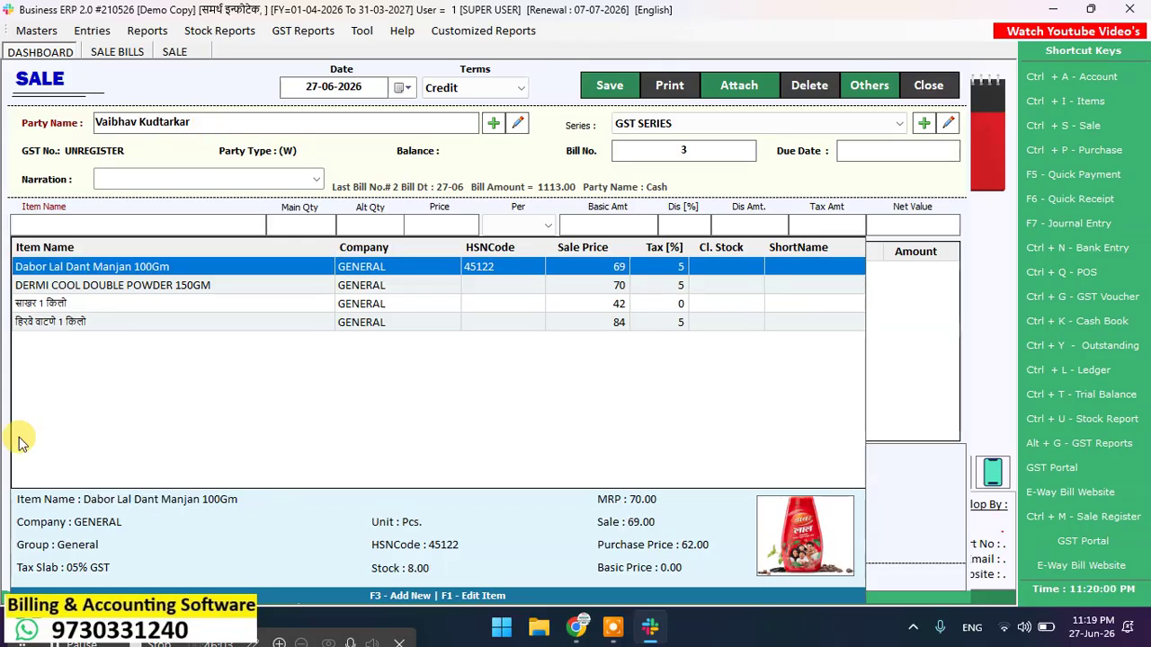
{"action": "left_click", "coordinate": [53, 644]}
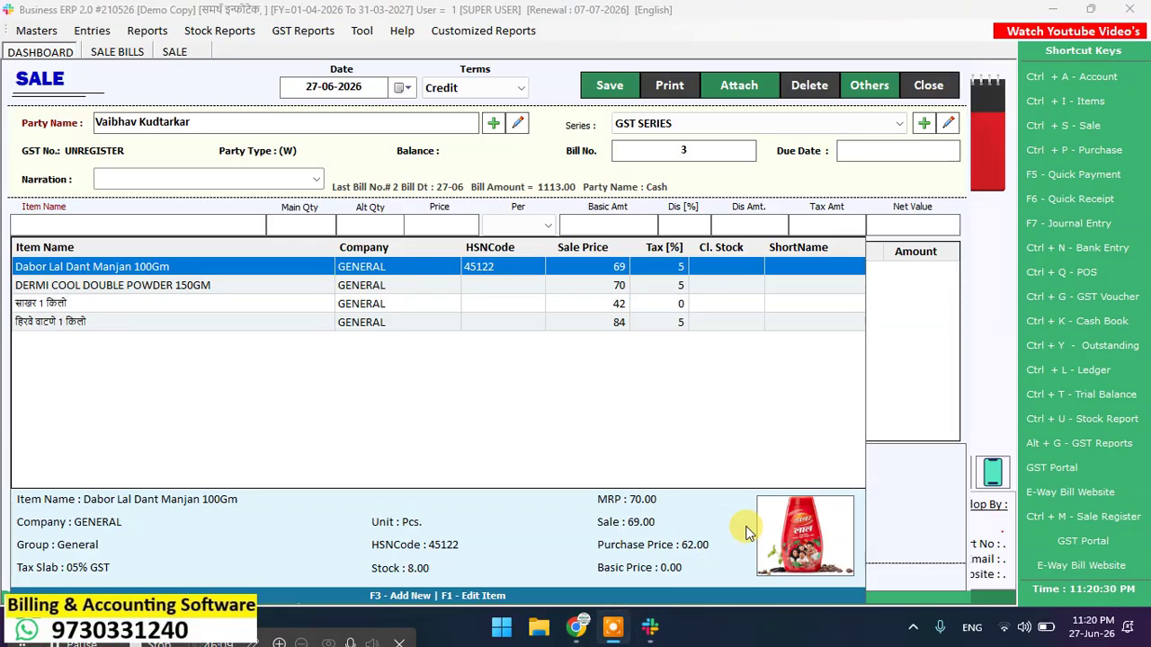
Step: Select साखर 1 किलो from the item list for the bill
{"action": "left_click", "coordinate": [330, 306]}
{"action": "key", "text": "Up"}
{"action": "key", "text": "Up"}
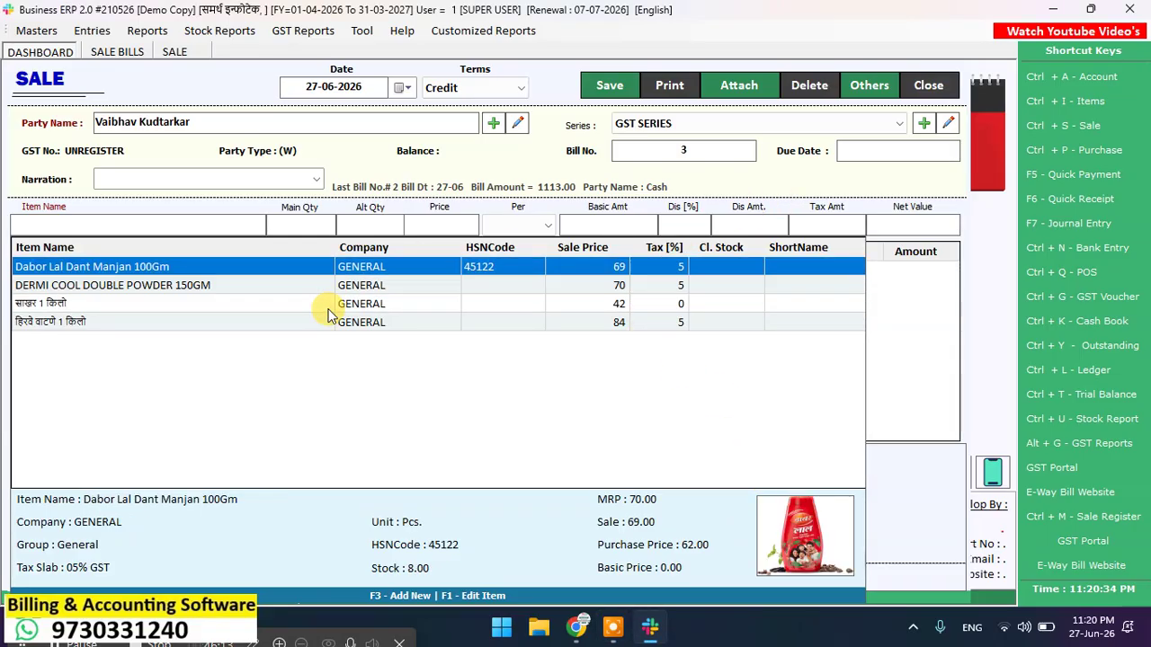
{"action": "key", "text": "Down"}
{"action": "key", "text": "Down"}
{"action": "key", "text": "Down"}
{"action": "key", "text": "Up"}
{"action": "key", "text": "Up"}
{"action": "key", "text": "Up"}
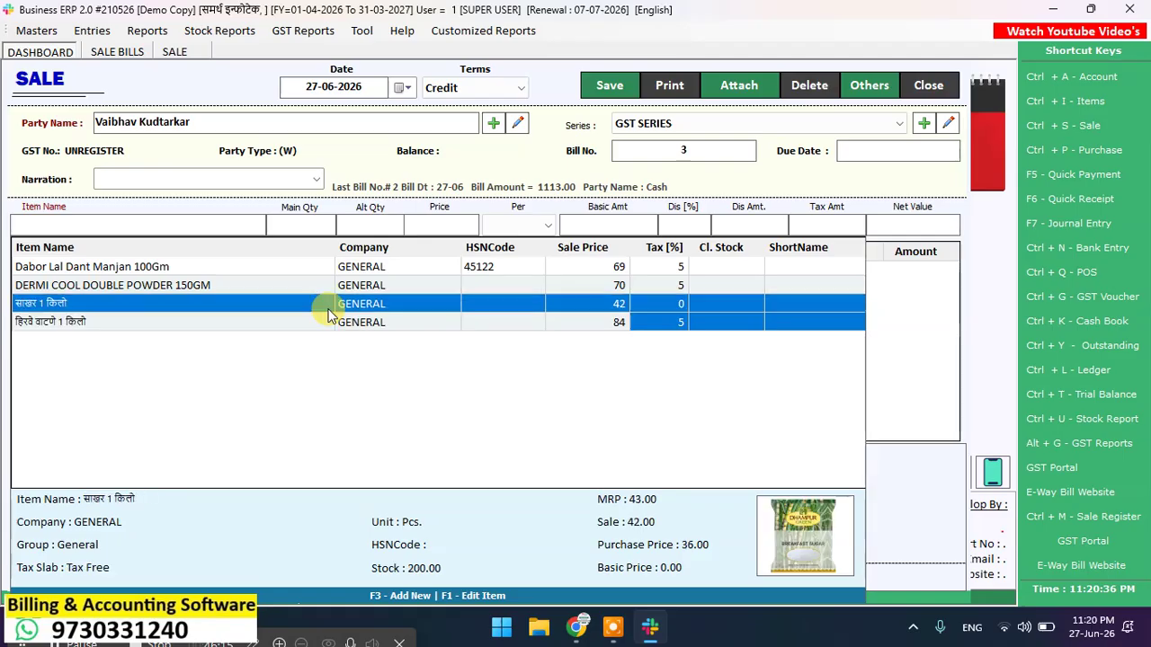
{"action": "key", "text": "Down"}
{"action": "key", "text": "Down"}
{"action": "key", "text": "Down"}
{"action": "key", "text": "Up"}
{"action": "key", "text": "Up"}
{"action": "key", "text": "Up"}
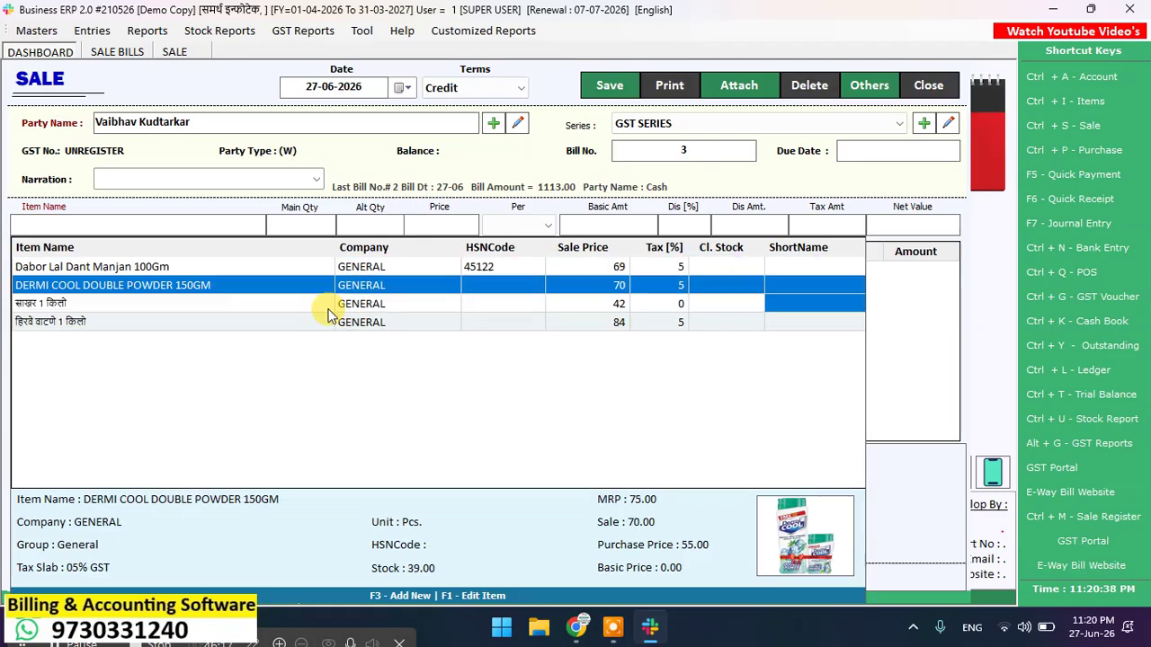
{"action": "key", "text": "Down"}
{"action": "key", "text": "Down"}
{"action": "key", "text": "Down"}
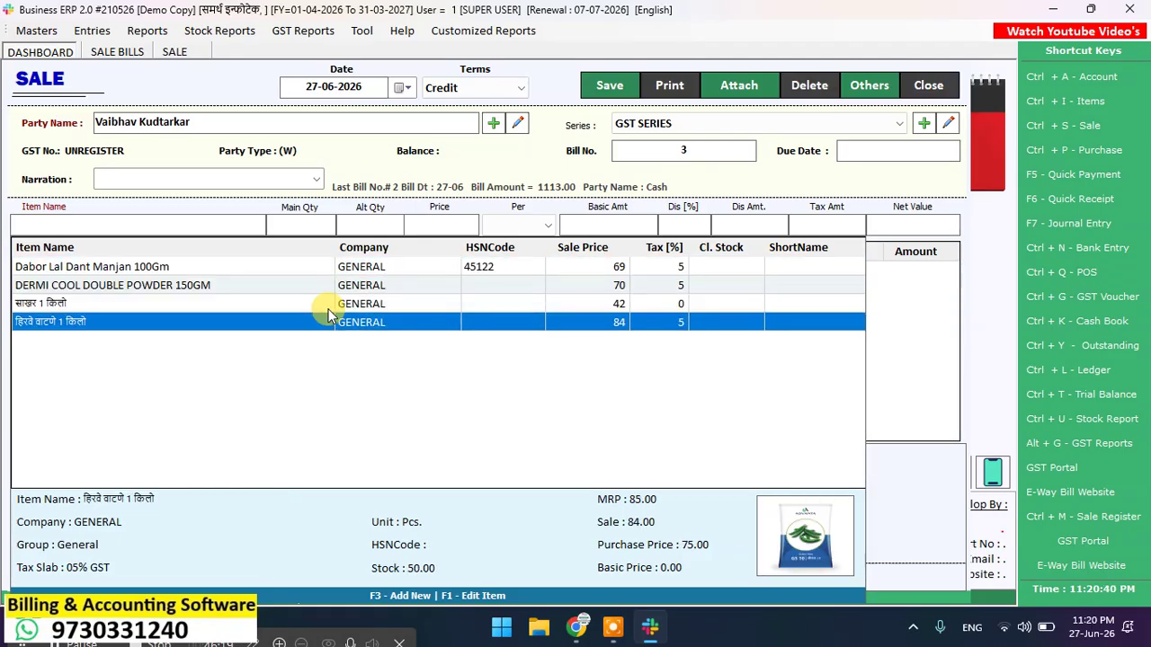
{"action": "key", "text": "Up"}
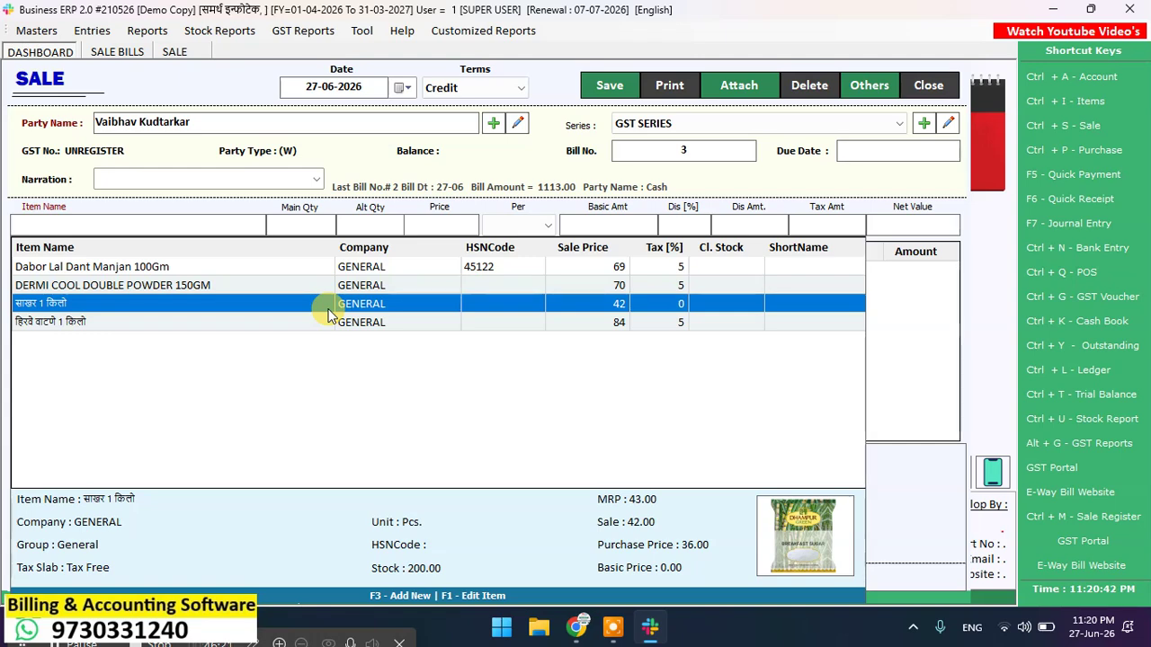
{"action": "key", "text": "Up"}
{"action": "key", "text": "Up"}
{"action": "key", "text": "Down"}
{"action": "key", "text": "Down"}
{"action": "key", "text": "Down"}
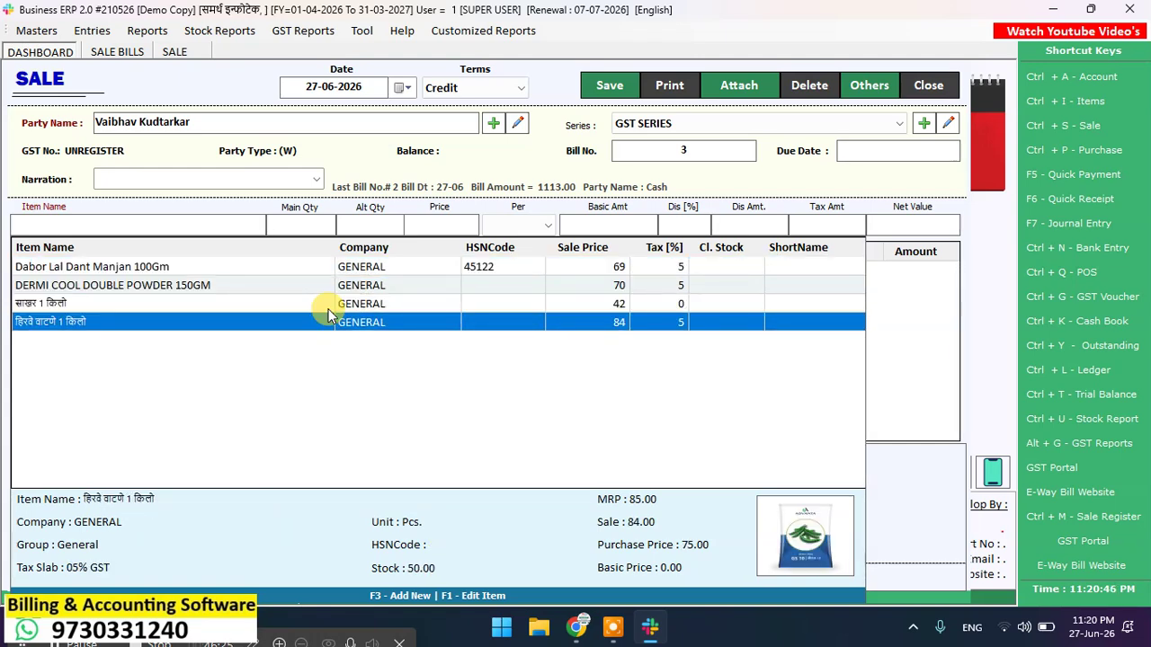
{"action": "key", "text": "Up"}
{"action": "key", "text": "Up"}
{"action": "key", "text": "Up"}
{"action": "key", "text": "Down"}
{"action": "key", "text": "Down"}
{"action": "key", "text": "Return"}
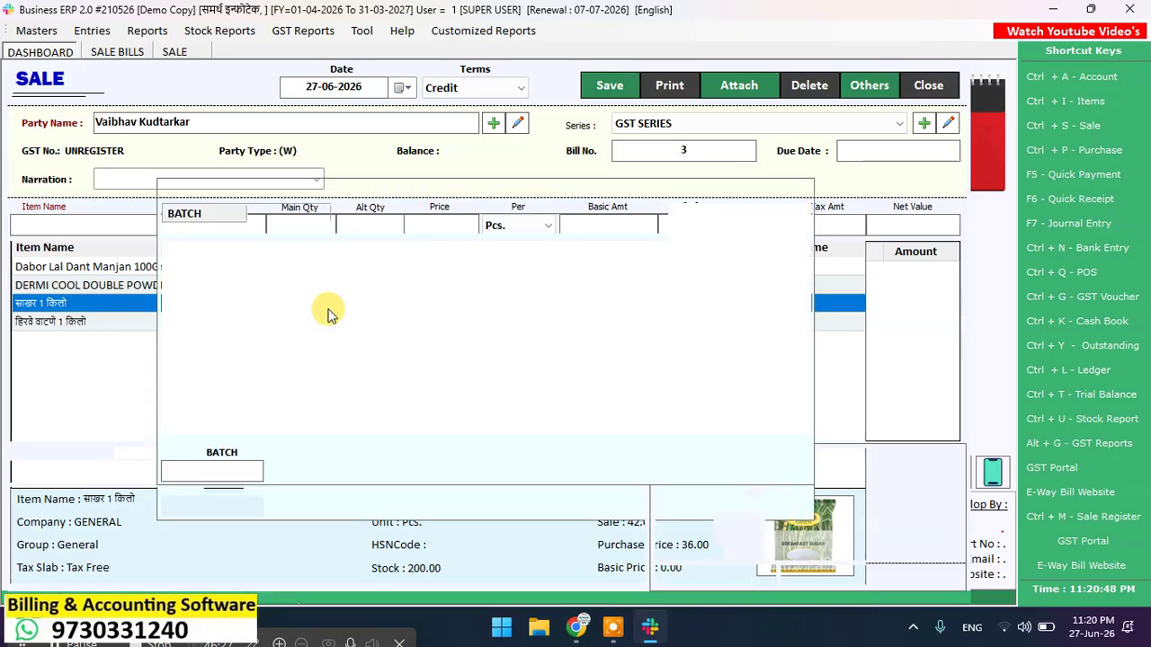
Step: Add साखर 1 किलो with quantity 2, then add हिरवे वाटणे 1 किलो
{"action": "key", "text": "Return"}
{"action": "type", "text": "2"}
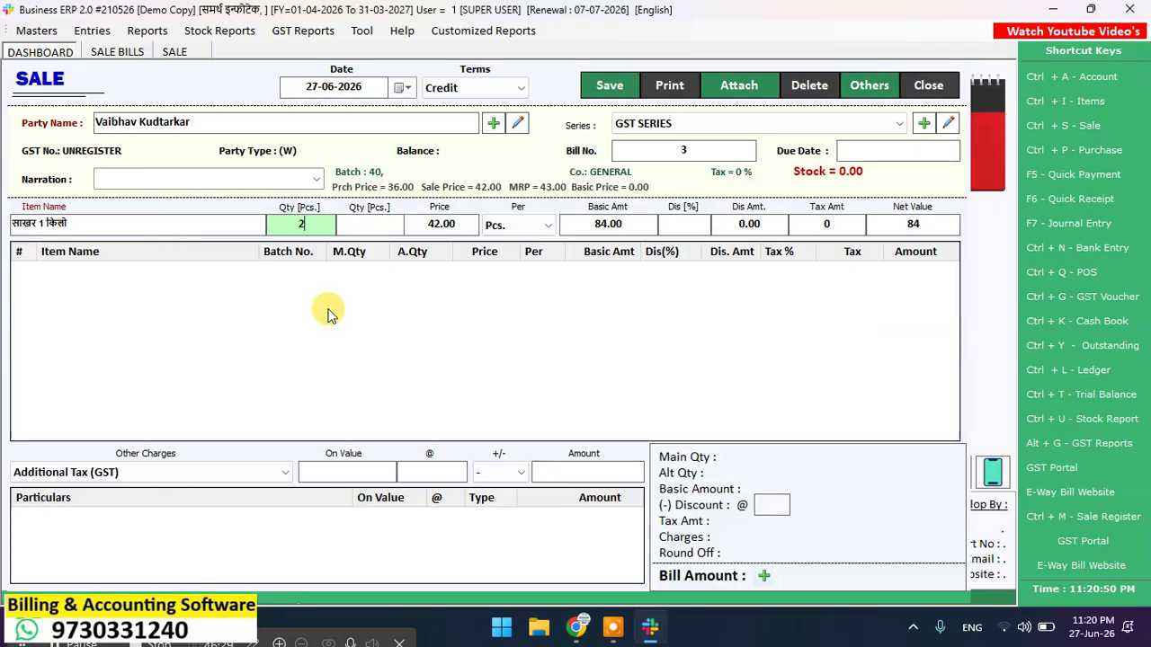
{"action": "key", "text": "Return"}
{"action": "key", "text": "Return"}
{"action": "key", "text": "Return"}
{"action": "key", "text": "Return"}
{"action": "key", "text": "Return"}
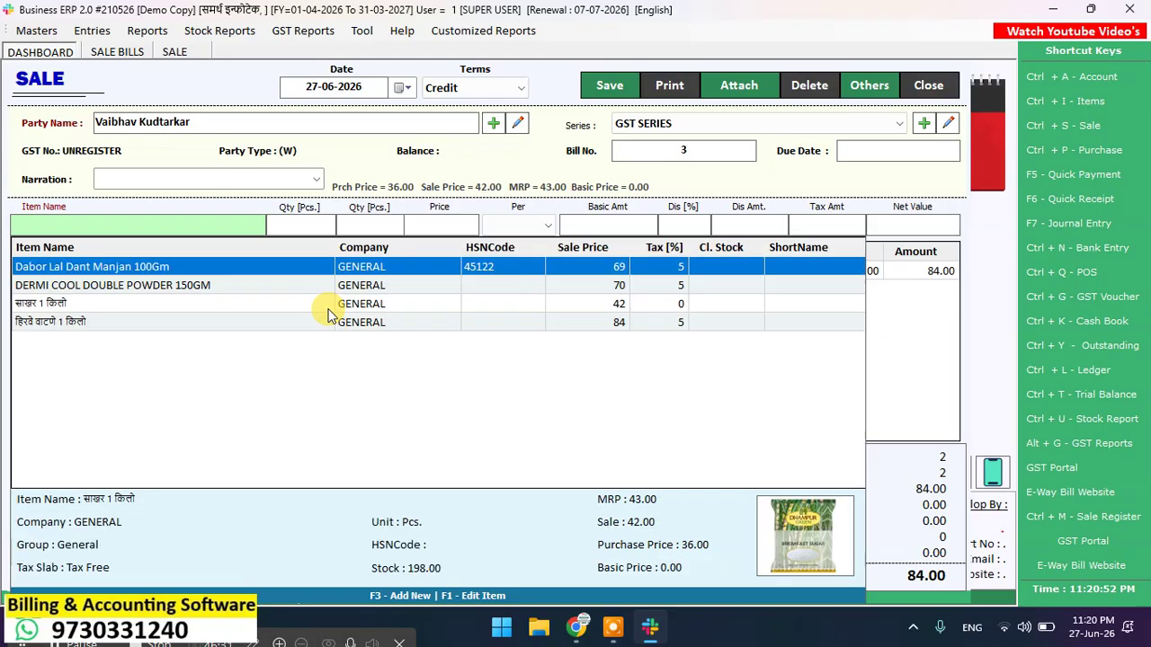
{"action": "key", "text": "Down"}
{"action": "key", "text": "Down"}
{"action": "key", "text": "Down"}
{"action": "key", "text": "Return"}
{"action": "key", "text": "Return"}
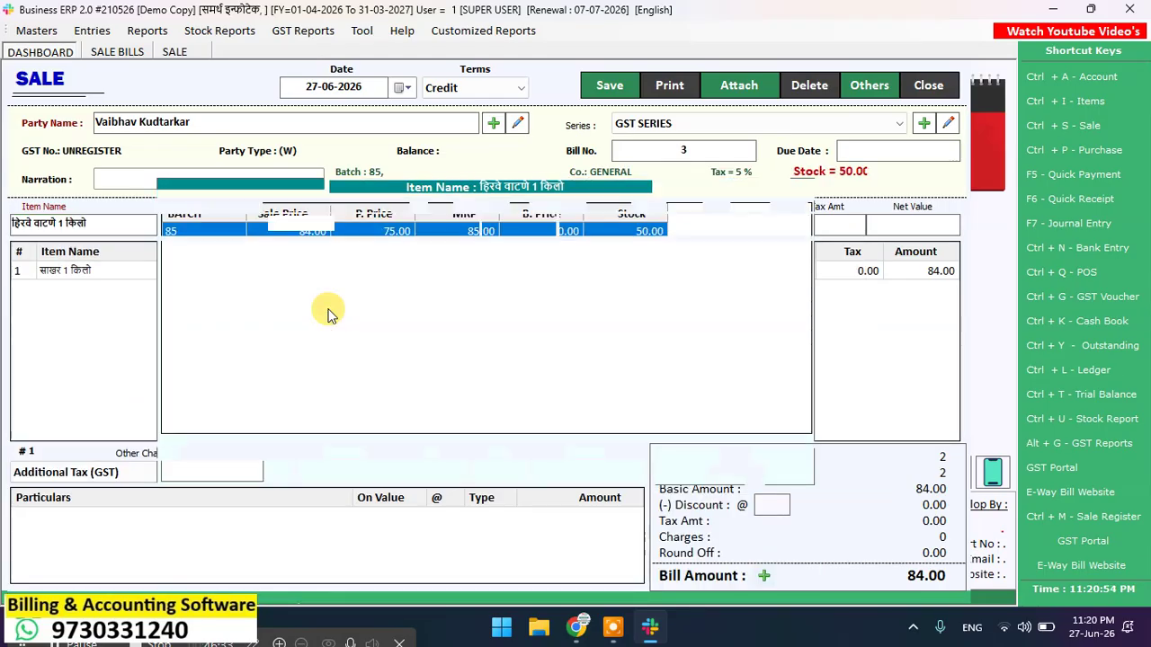
{"action": "type", "text": "4"}
{"action": "key", "text": "Return"}
{"action": "key", "text": "Return"}
{"action": "key", "text": "Return"}
{"action": "key", "text": "Return"}
{"action": "key", "text": "Return"}
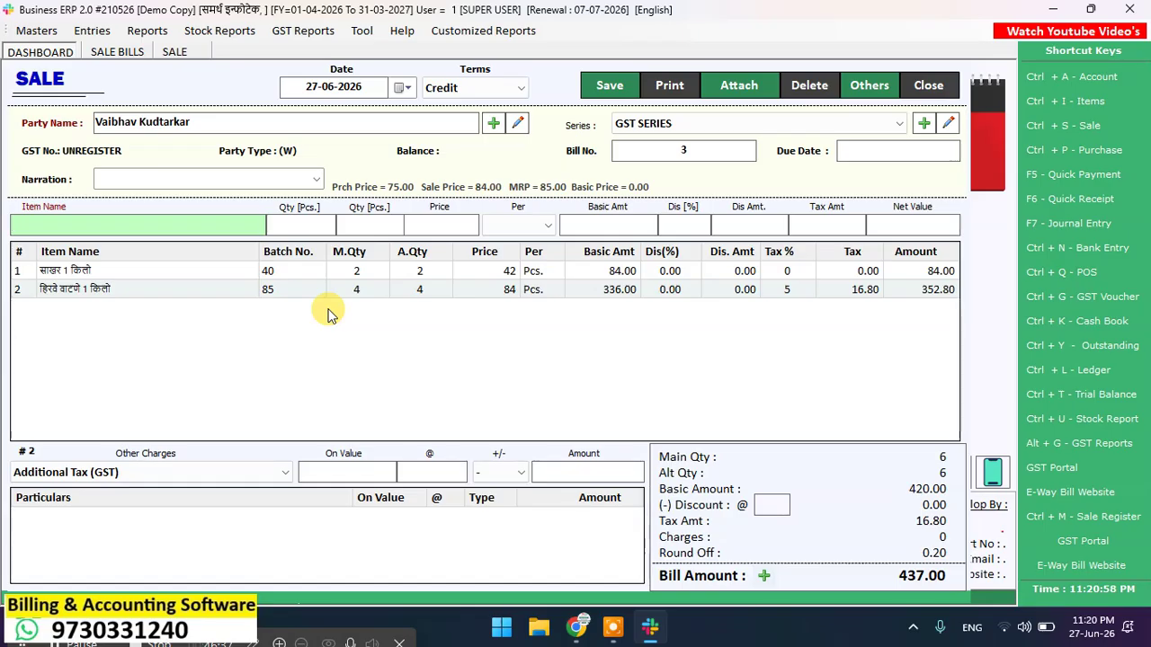
{"action": "type", "text": "8901207091025"}
{"action": "key", "text": "Return"}
{"action": "type", "text": "8901207091025"}
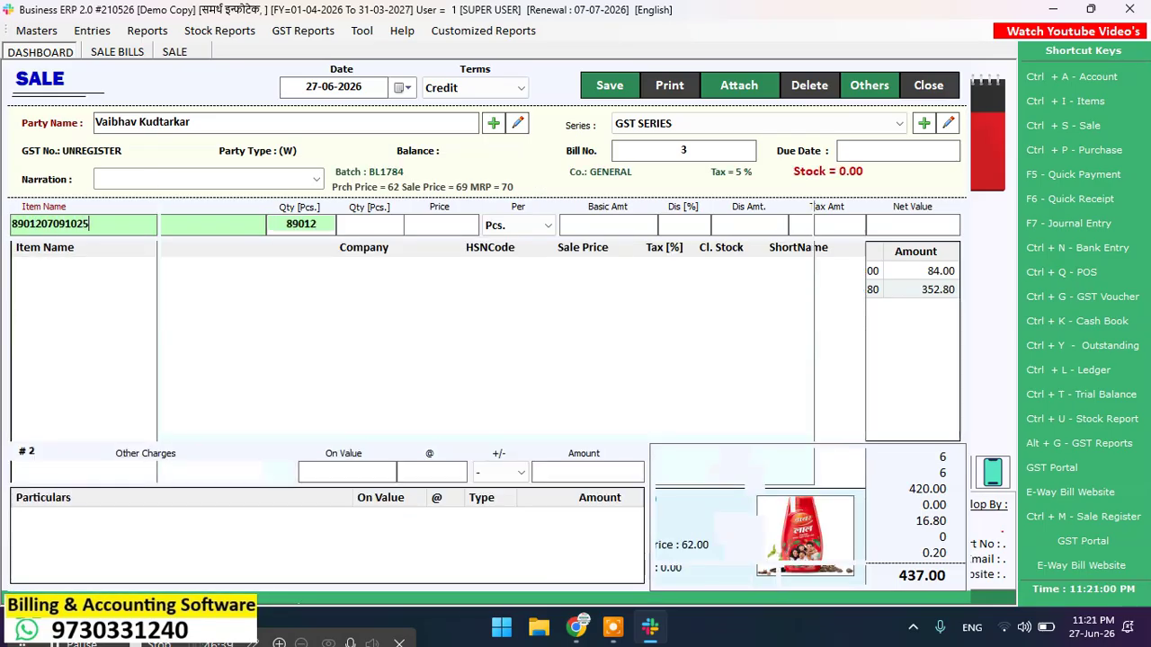
{"action": "key", "text": "Return"}
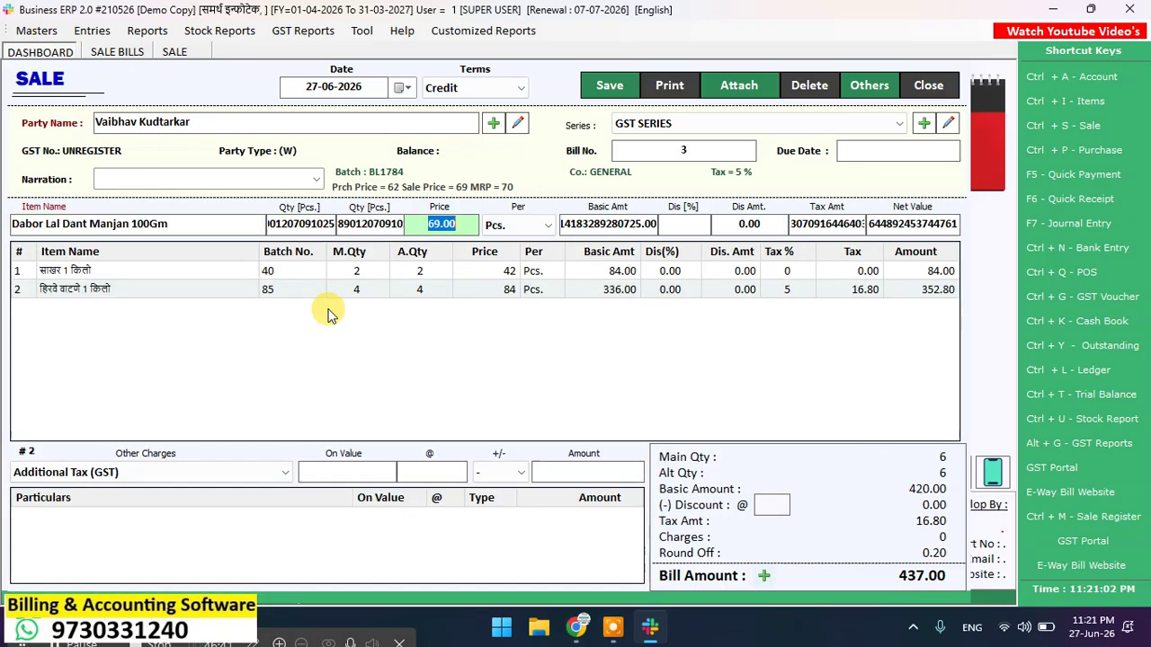
{"action": "left_click", "coordinate": [180, 232]}
{"action": "key", "text": "BackSpace"}
{"action": "key", "text": "BackSpace"}
{"action": "key", "text": "BackSpace"}
{"action": "key", "text": "BackSpace"}
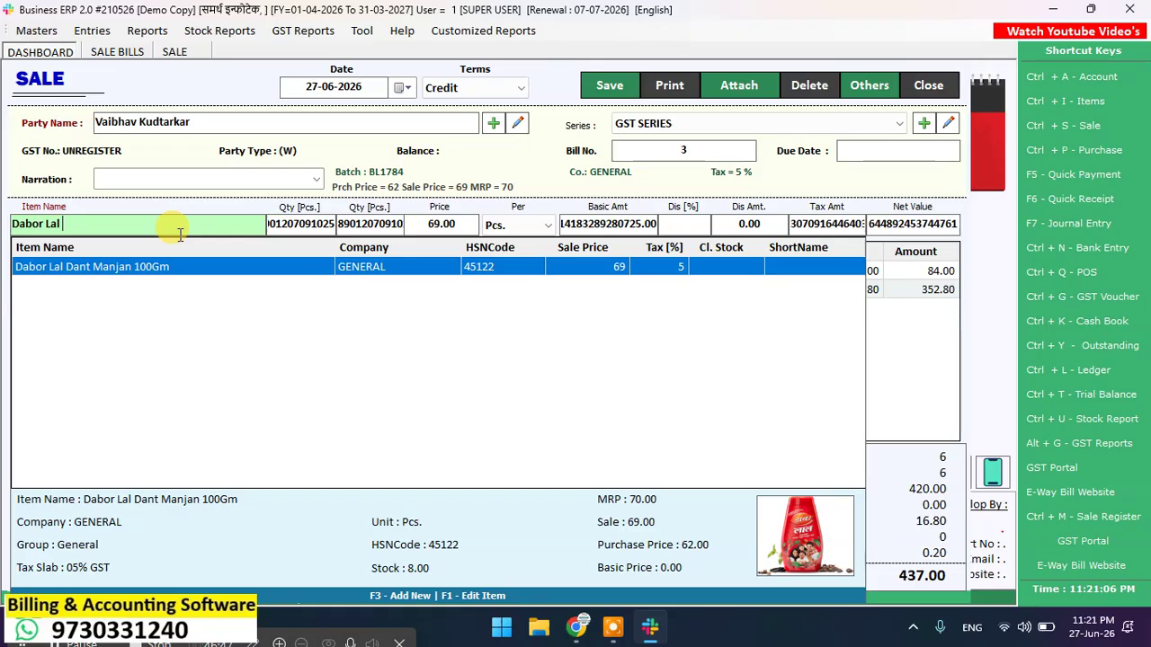
{"action": "key", "text": "BackSpace"}
{"action": "key", "text": "BackSpace"}
{"action": "key", "text": "BackSpace"}
{"action": "key", "text": "BackSpace"}
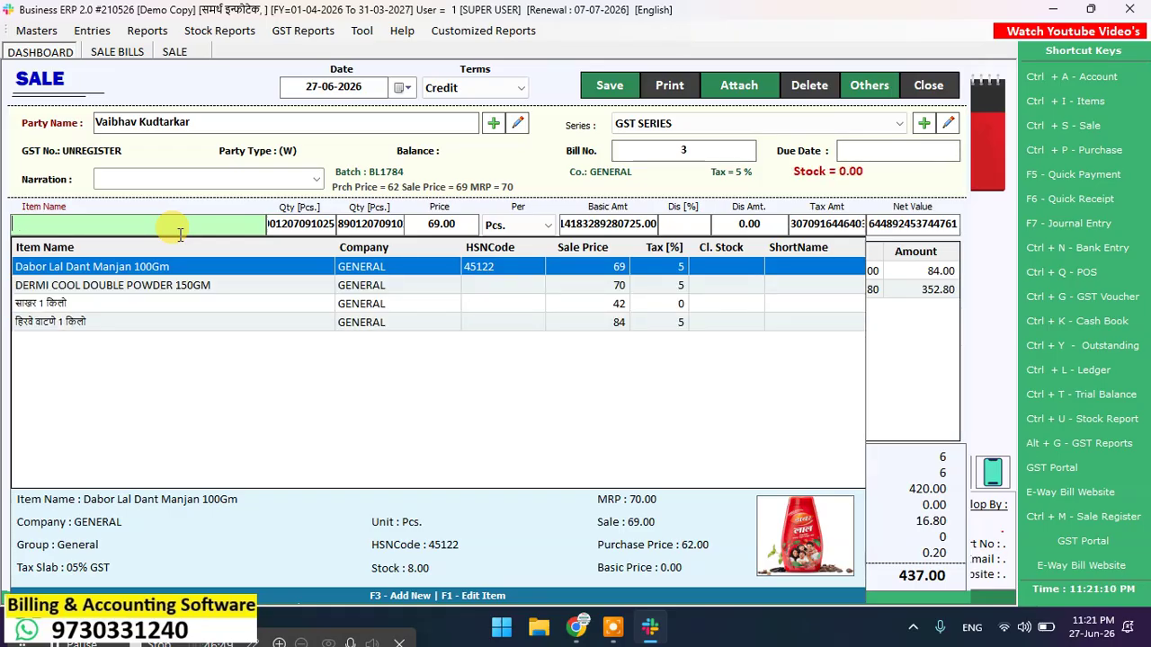
{"action": "key", "text": "Escape"}
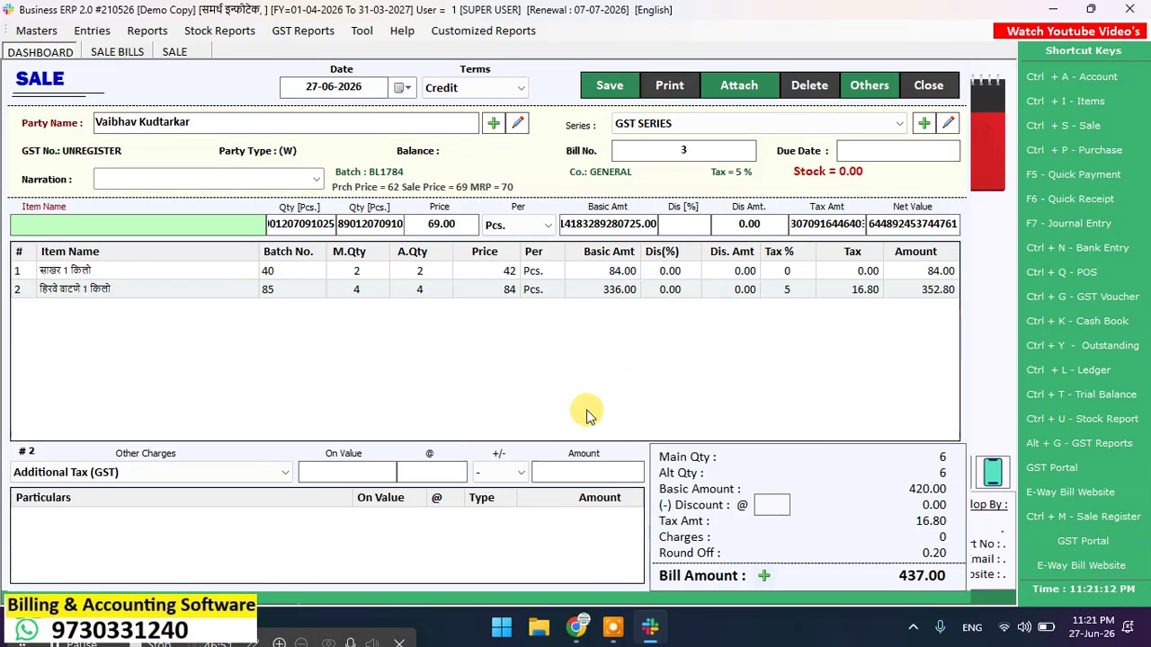
{"action": "key", "text": "Escape"}
{"action": "left_click", "coordinate": [580, 367]}
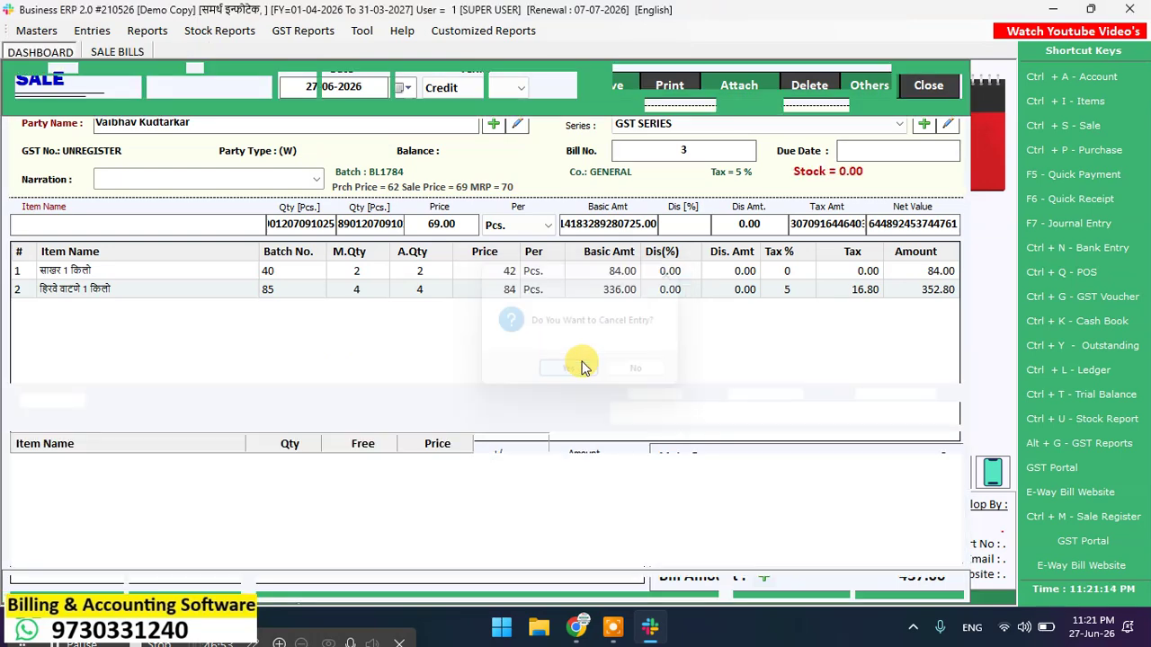
Step: Set Item Entry Speed In Sales to 'Quickly Add Item To List' in Tool > Options and save
{"action": "key", "text": "Escape"}
{"action": "left_click", "coordinate": [361, 30]}
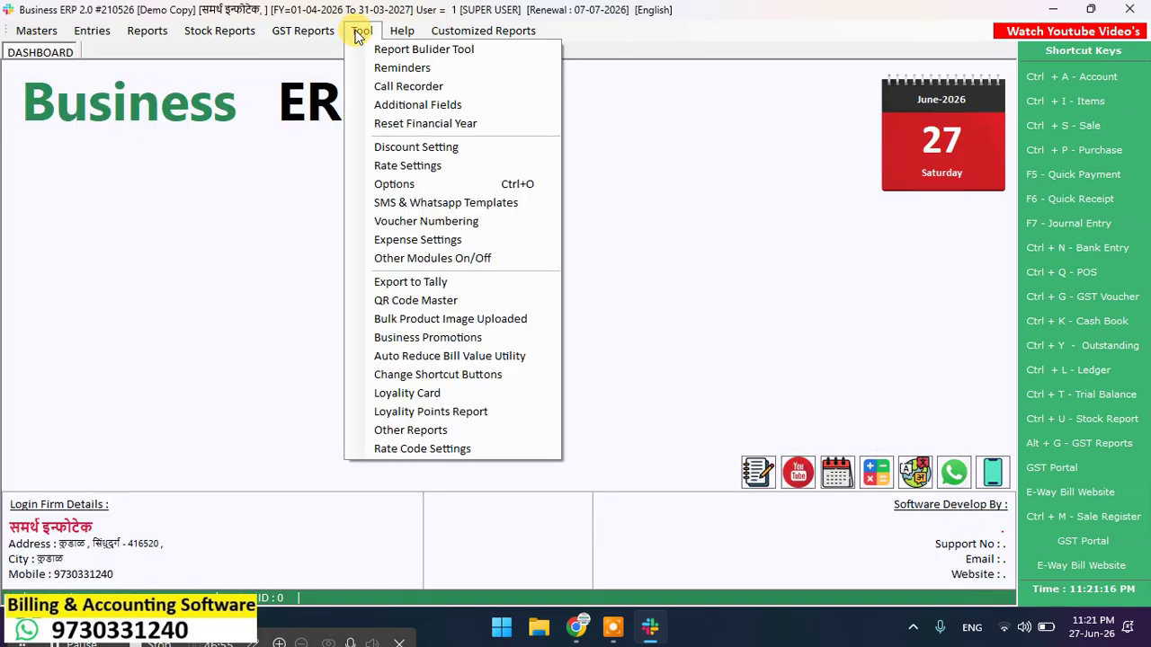
{"action": "left_click", "coordinate": [437, 185]}
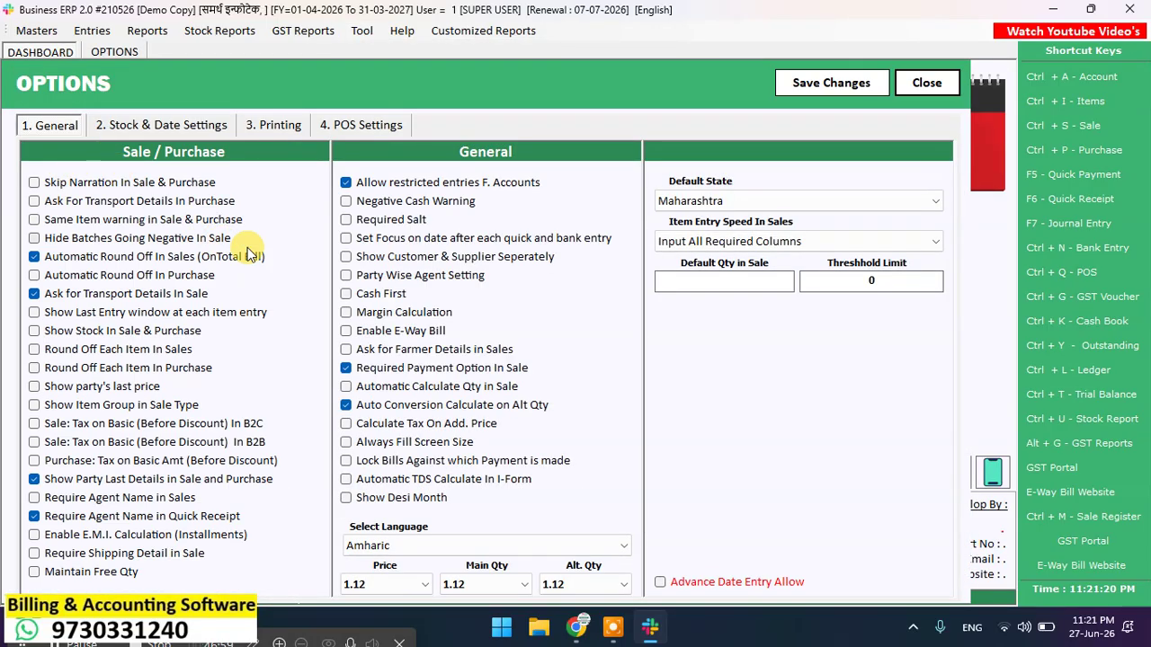
{"action": "left_click", "coordinate": [757, 243]}
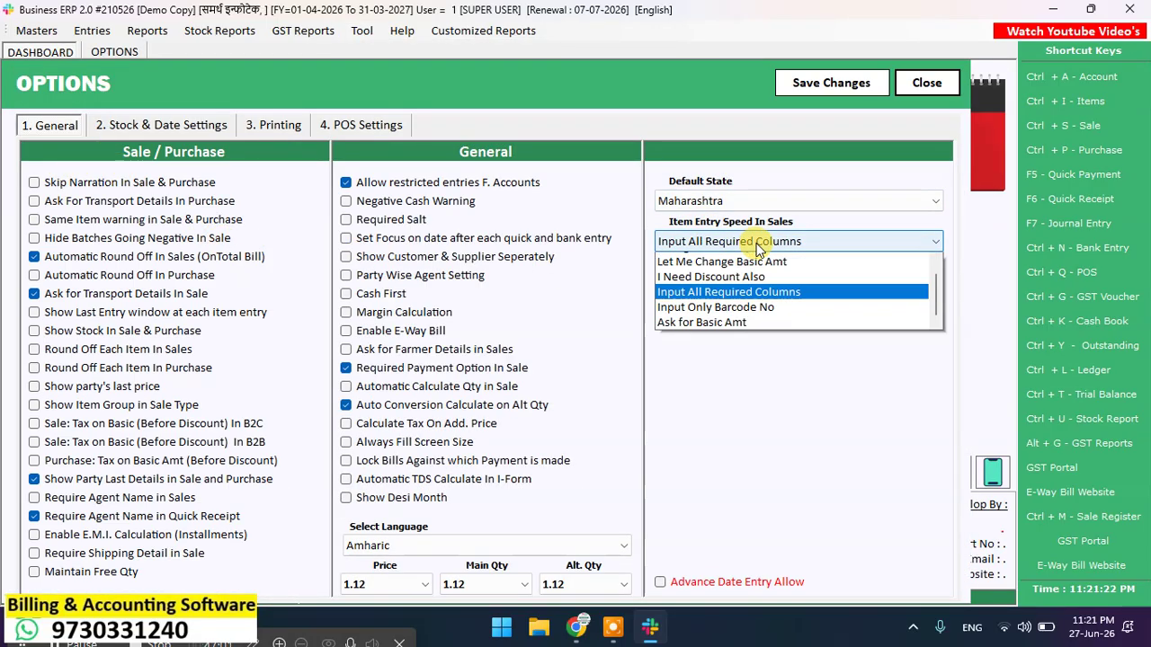
{"action": "scroll", "coordinate": [751, 287], "scroll_direction": "up", "scroll_amount": 1}
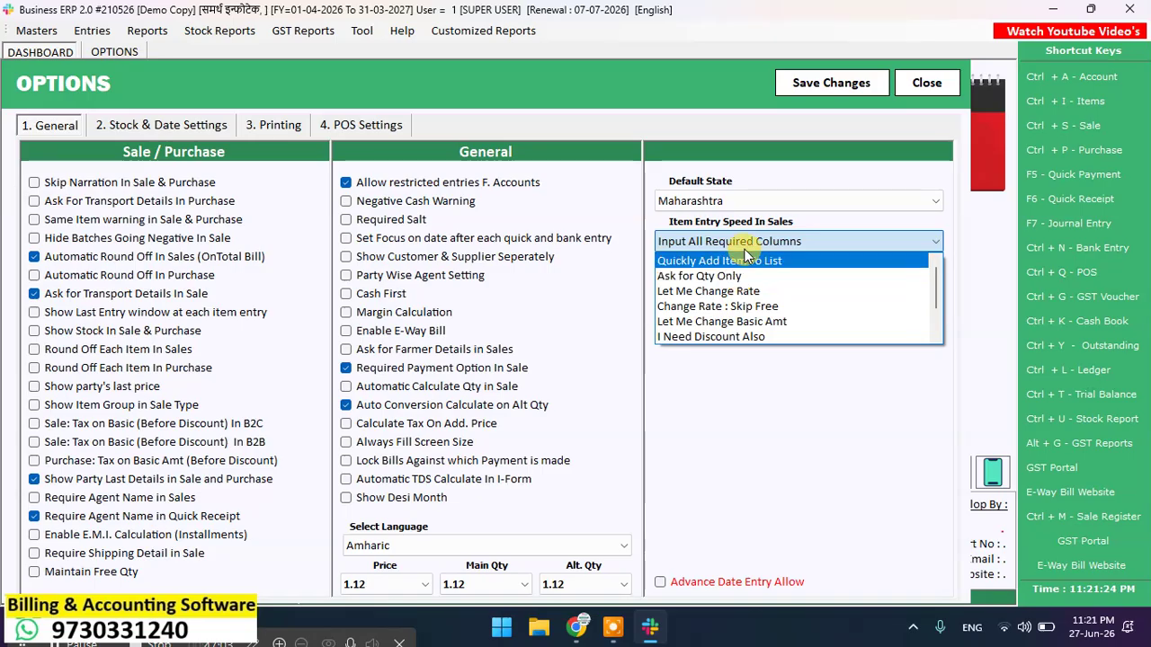
{"action": "left_click", "coordinate": [721, 267]}
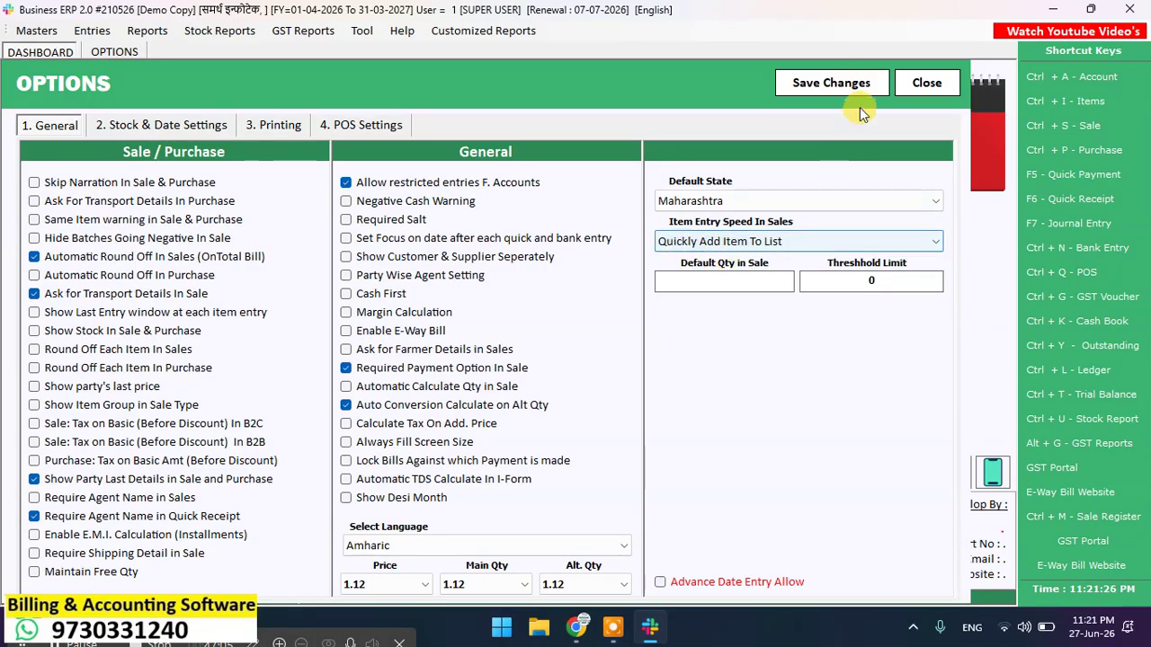
{"action": "left_click", "coordinate": [852, 82]}
{"action": "left_click", "coordinate": [617, 370]}
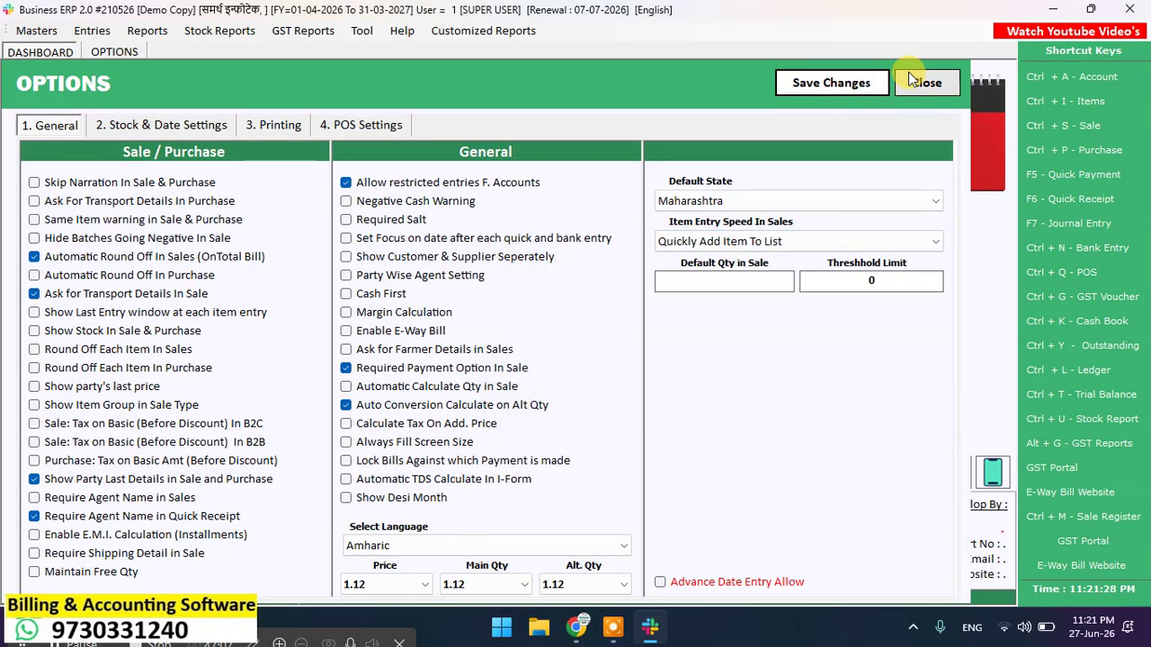
{"action": "left_click", "coordinate": [926, 83]}
{"action": "left_click", "coordinate": [1064, 123]}
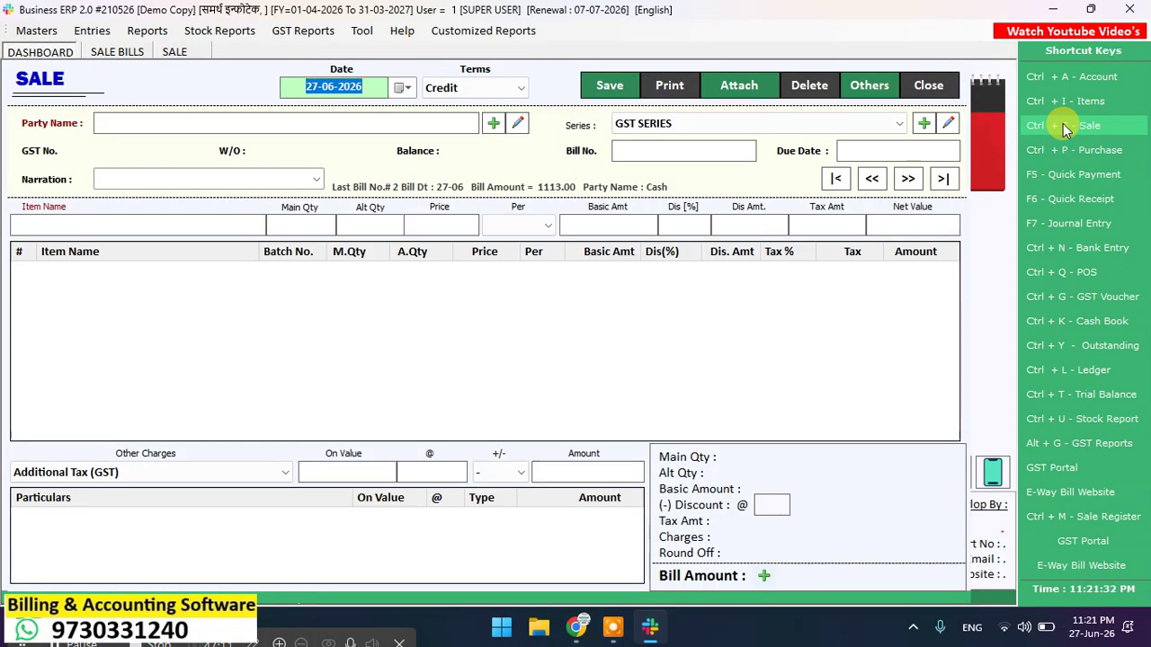
Step: Set the customer as the bill's party and add साखर 1 किलो from batch 40, quantity 2
{"action": "key", "text": "Return"}
{"action": "key", "text": "Down"}
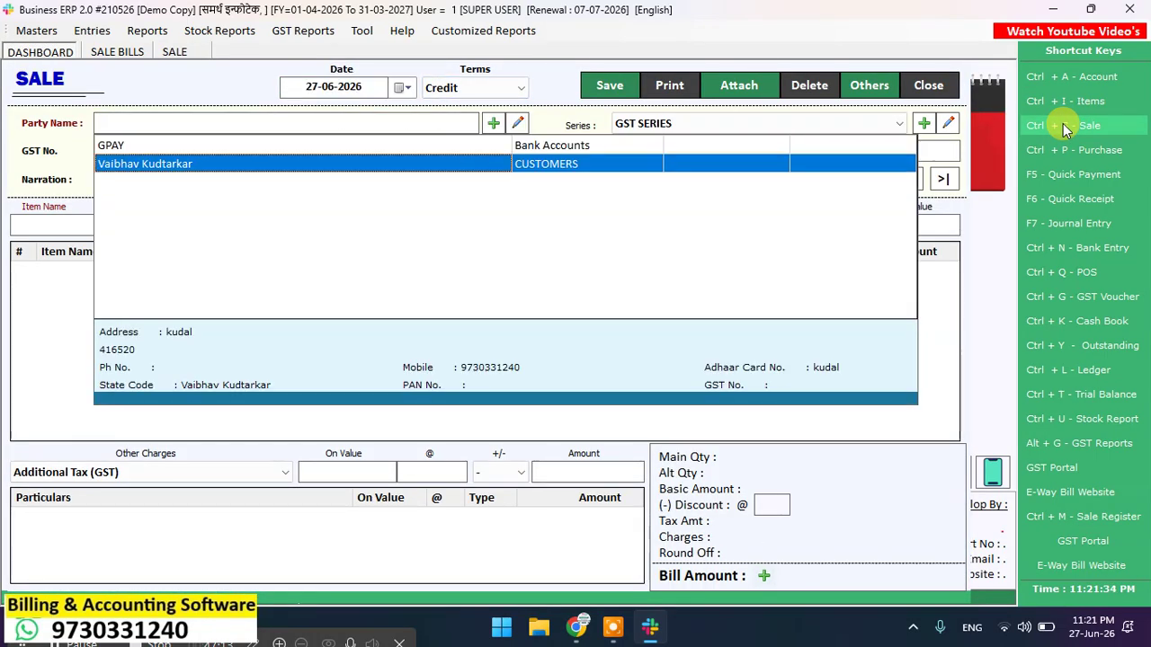
{"action": "key", "text": "Return"}
{"action": "key", "text": "Return"}
{"action": "key", "text": "Return"}
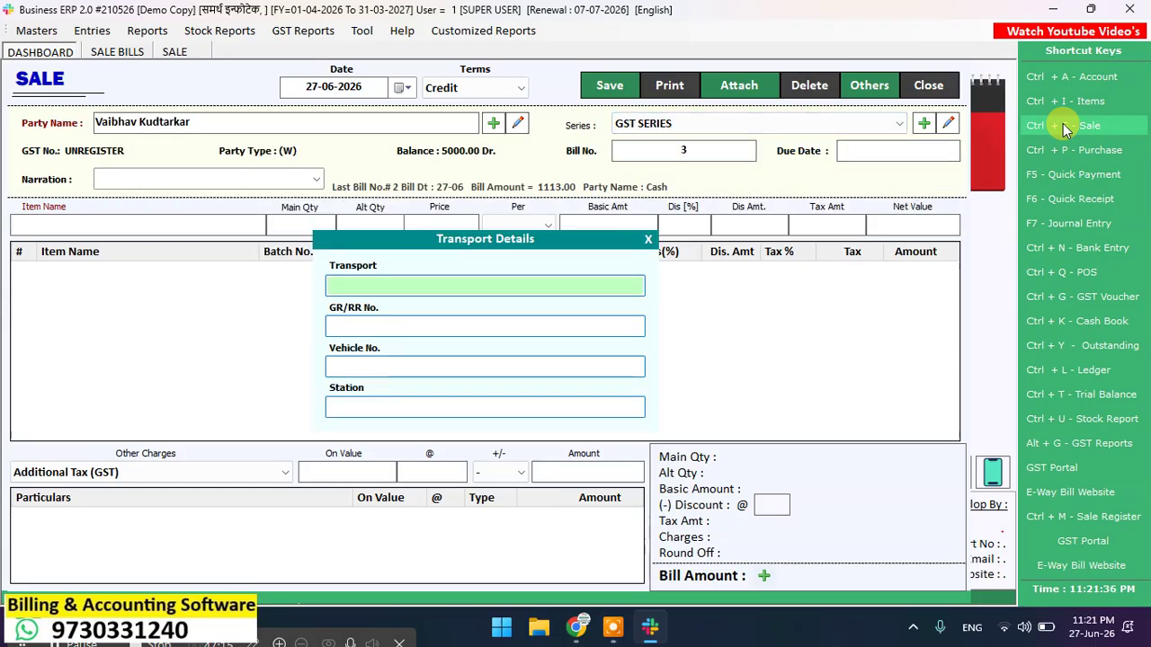
{"action": "key", "text": "Return"}
{"action": "key", "text": "Return"}
{"action": "key", "text": "Return"}
{"action": "key", "text": "Return"}
{"action": "key", "text": "Down"}
{"action": "key", "text": "Down"}
{"action": "key", "text": "Down"}
{"action": "key", "text": "Down"}
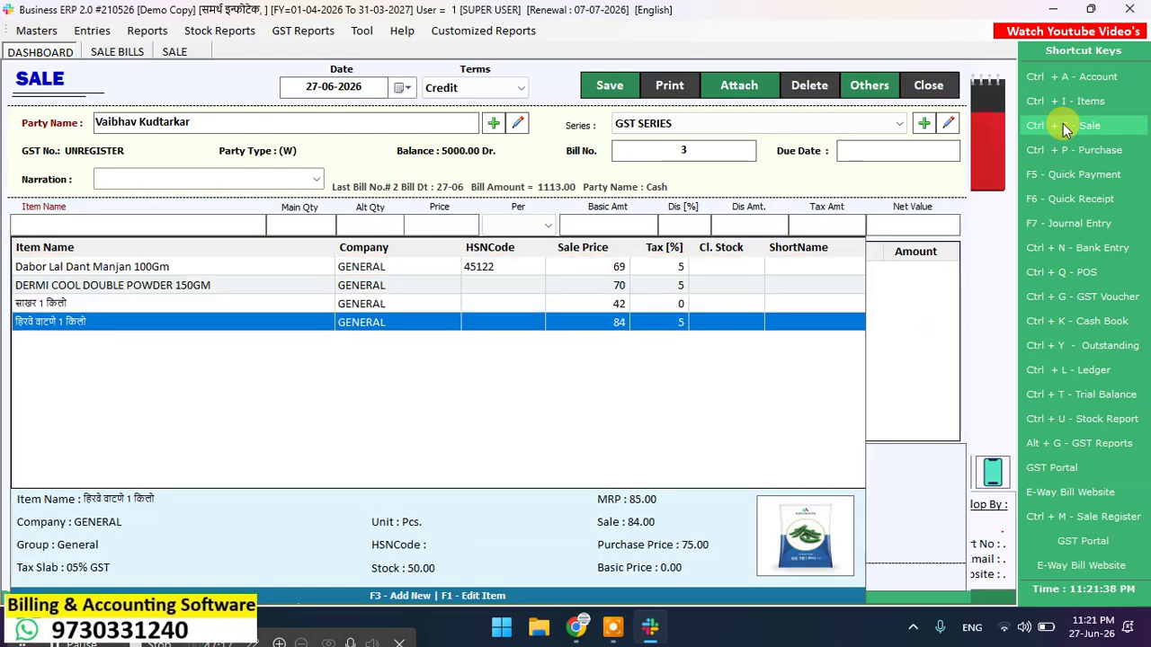
{"action": "key", "text": "Up"}
{"action": "key", "text": "Return"}
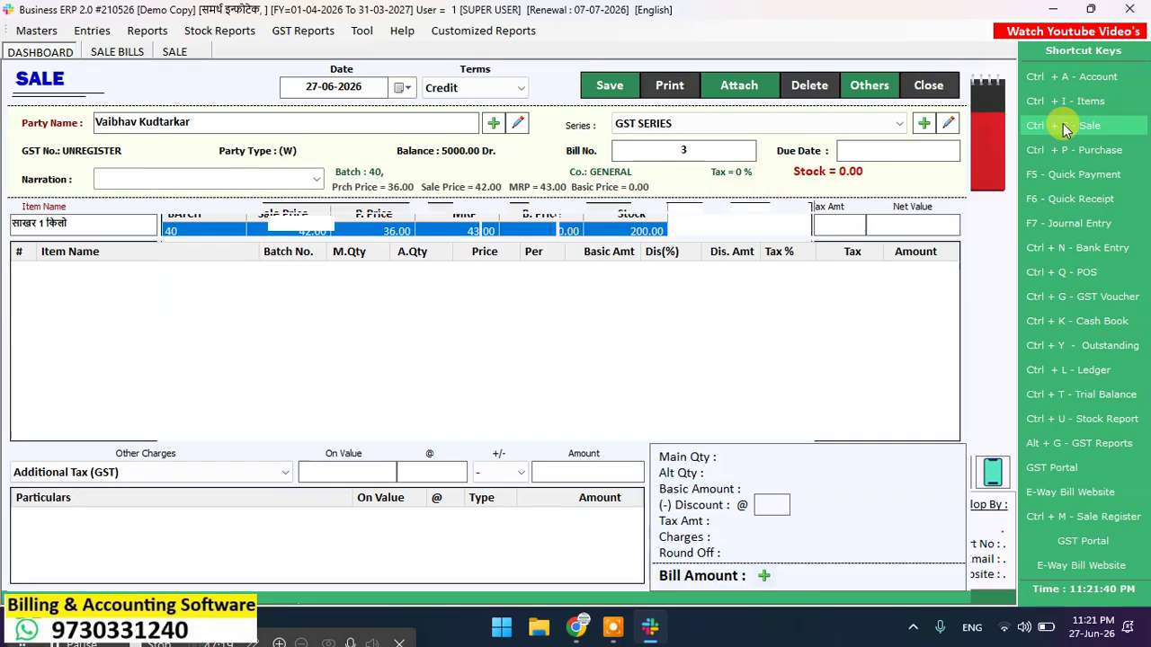
{"action": "key", "text": "Return"}
{"action": "type", "text": "2"}
{"action": "key", "text": "Return"}
{"action": "key", "text": "Return"}
{"action": "key", "text": "Return"}
{"action": "key", "text": "Return"}
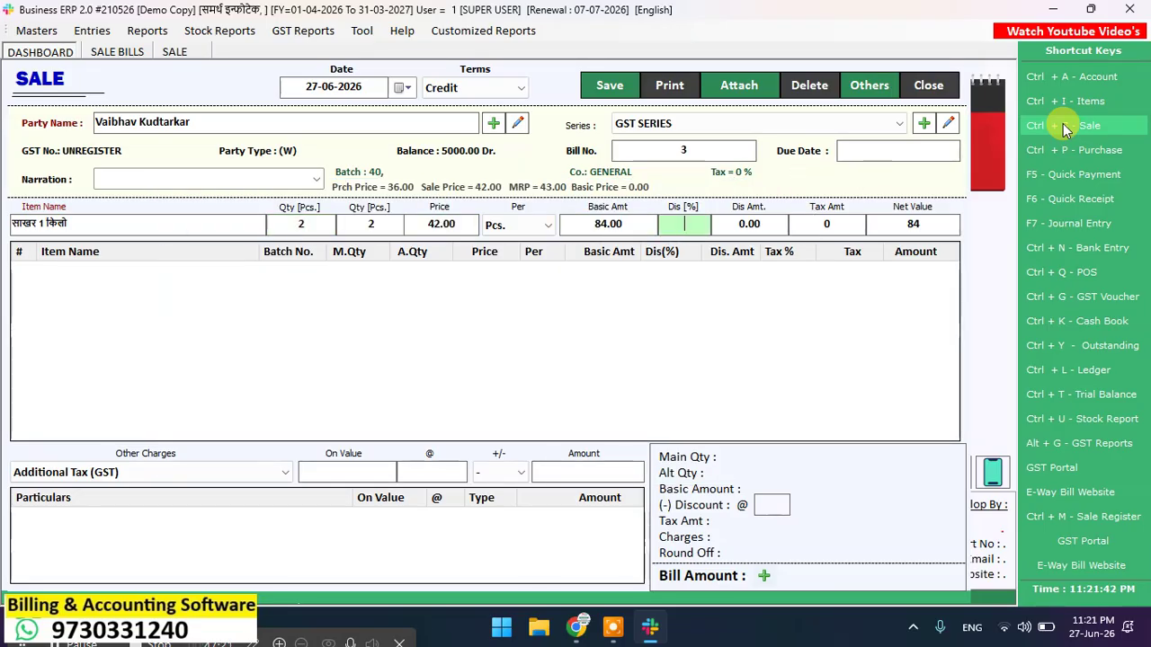
{"action": "key", "text": "Return"}
{"action": "key", "text": "Return"}
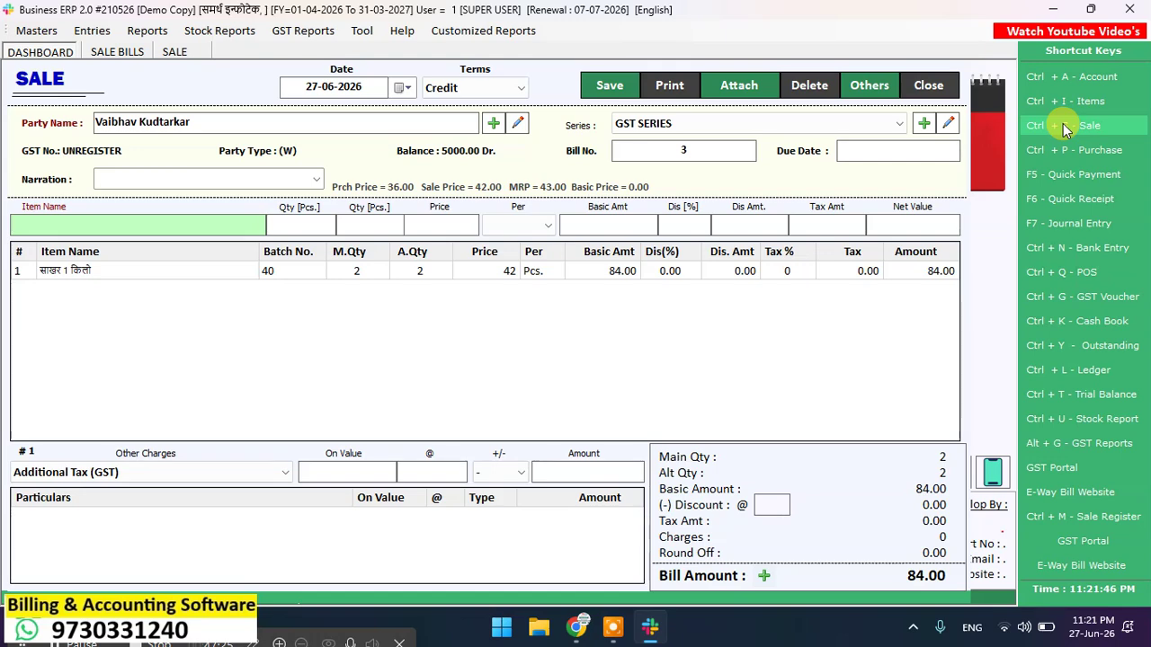
Step: Add a हिरवे वाटणे 1 किलो line from batch 85 with quantity 4
{"action": "key", "text": "Return"}
{"action": "key", "text": "Down"}
{"action": "key", "text": "Down"}
{"action": "key", "text": "Down"}
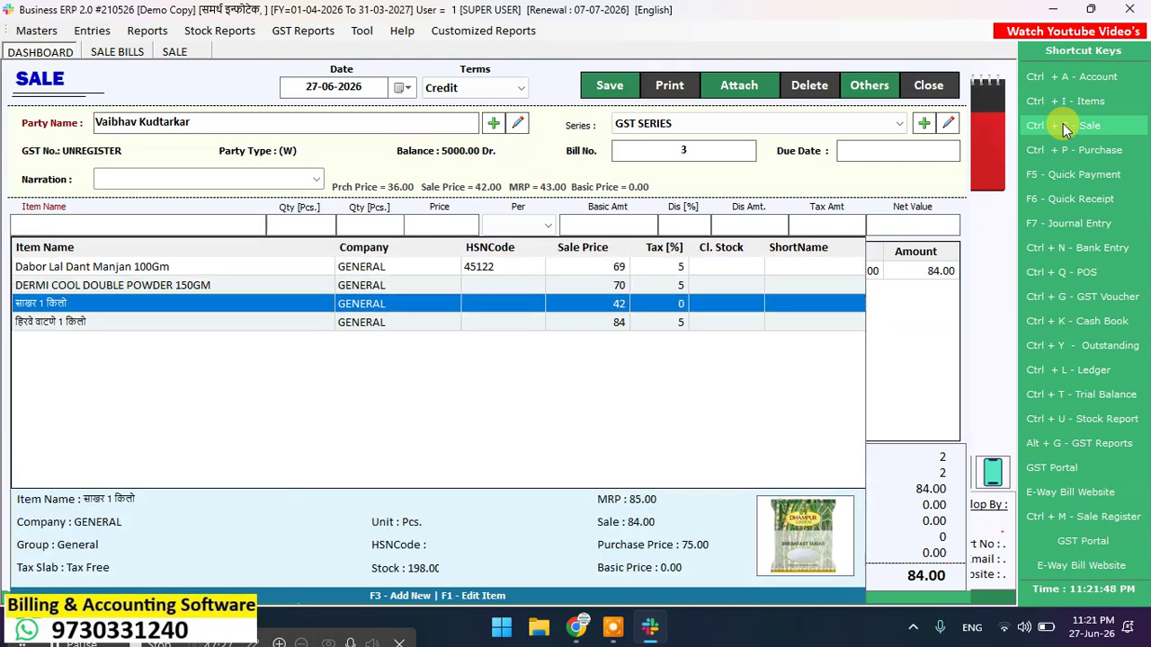
{"action": "key", "text": "Return"}
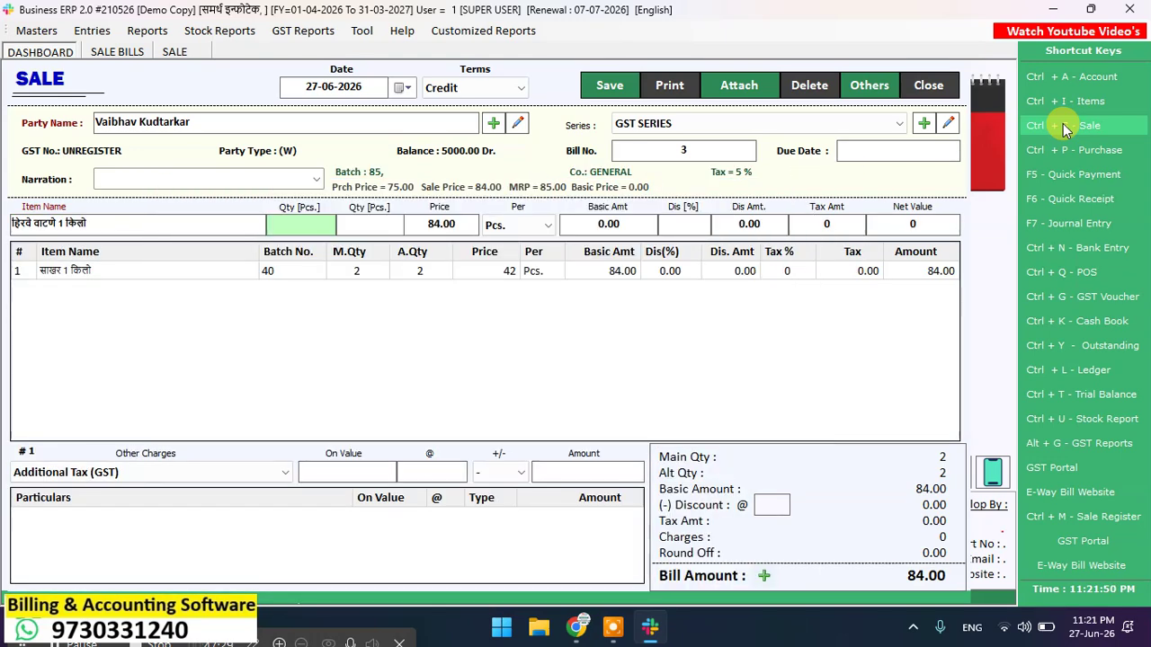
{"action": "type", "text": "4"}
{"action": "key", "text": "Return"}
{"action": "key", "text": "Return"}
{"action": "key", "text": "Return"}
{"action": "key", "text": "Return"}
{"action": "key", "text": "Return"}
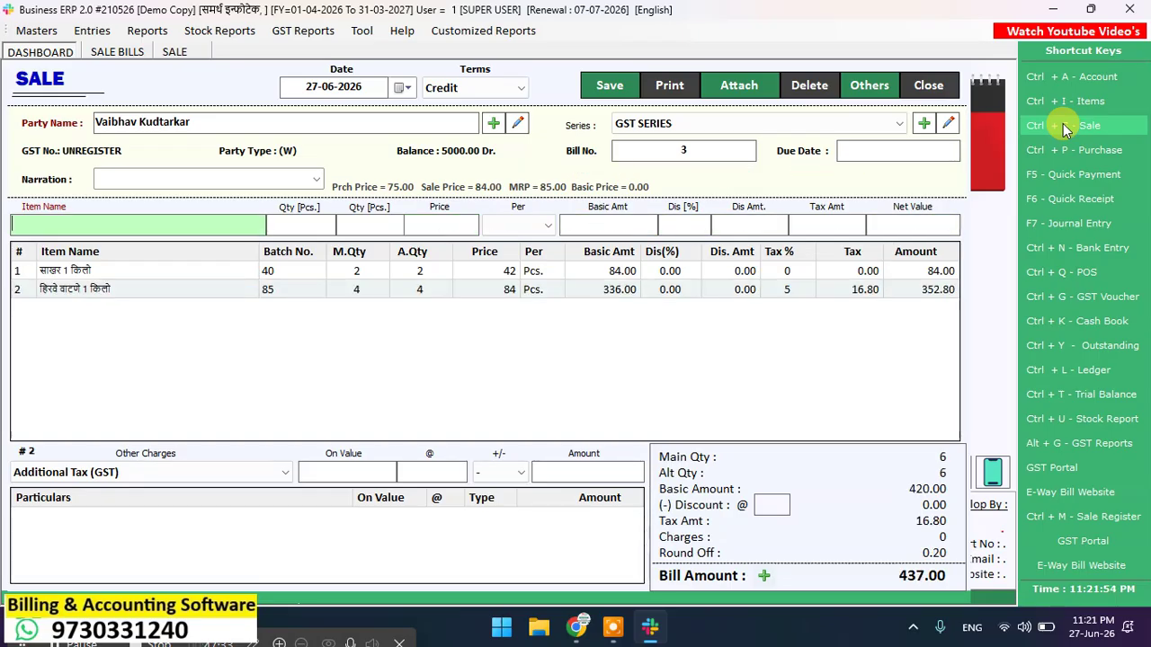
{"action": "type", "text": "8901207091025"}
{"action": "key", "text": "Return"}
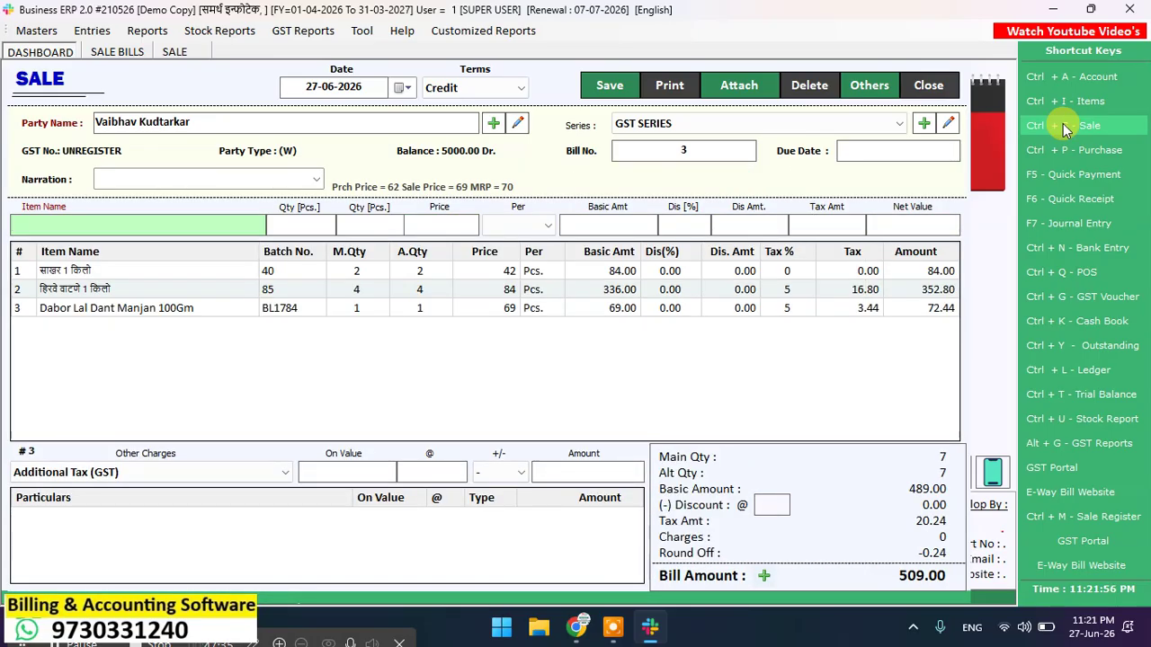
{"action": "type", "text": "8901207091025"}
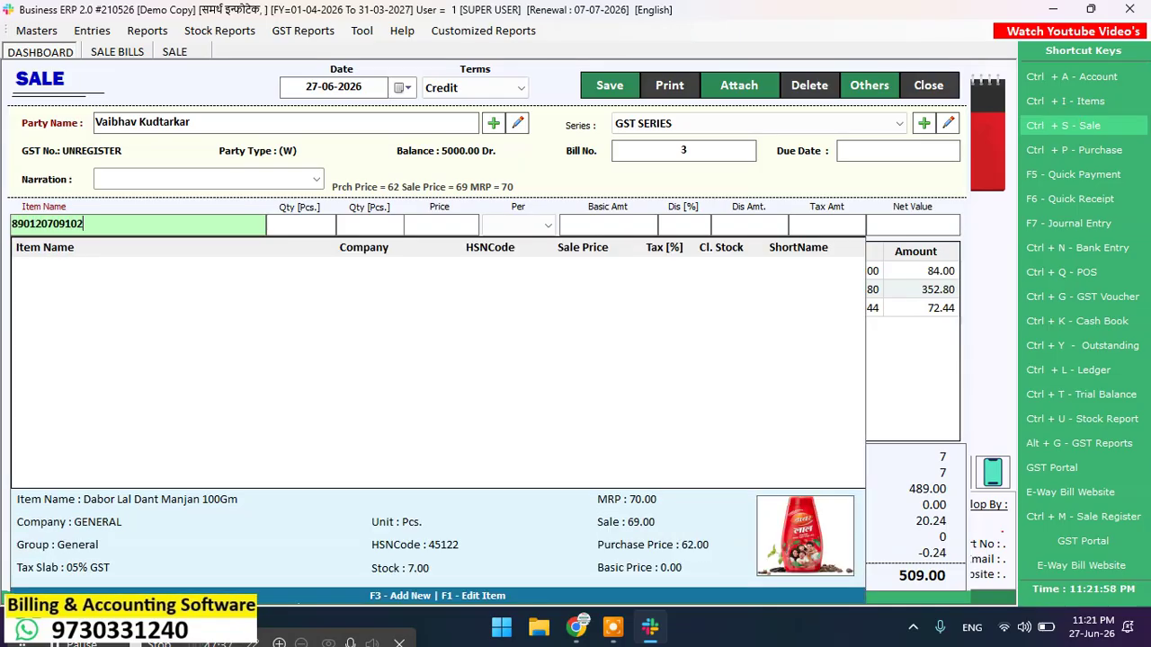
{"action": "key", "text": "Return"}
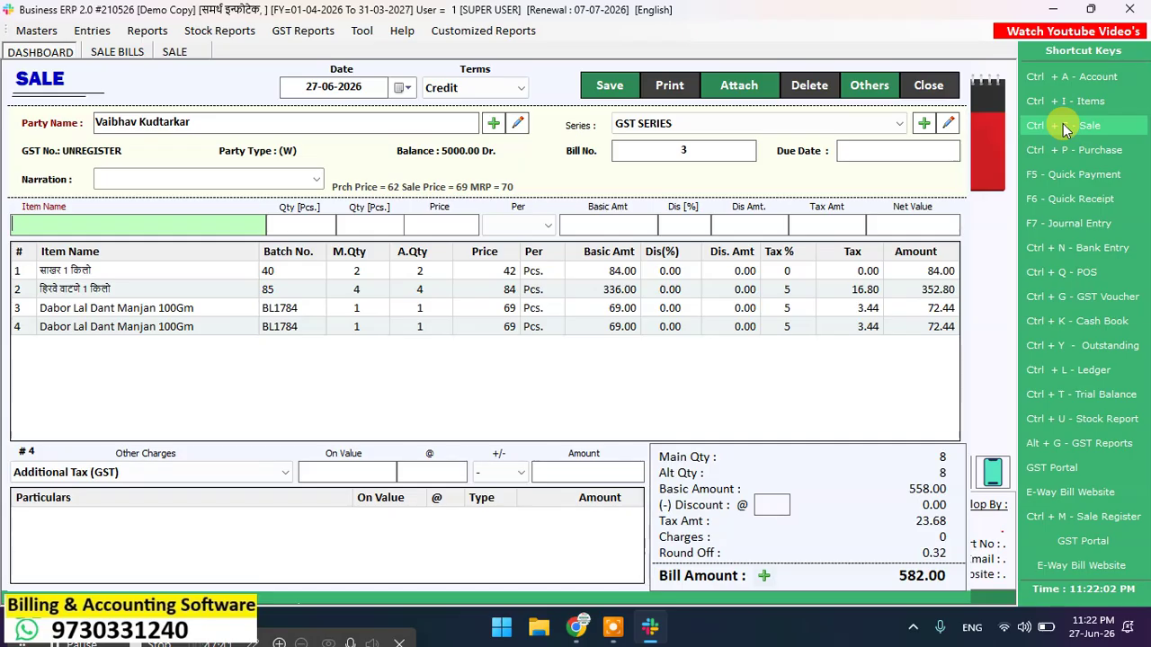
Step: Scan in three DERMI COOL DOUBLE POWDER 150GM lines and two more Dabur toothpaste lines
{"action": "type", "text": "89012"}
{"action": "key", "text": "Return"}
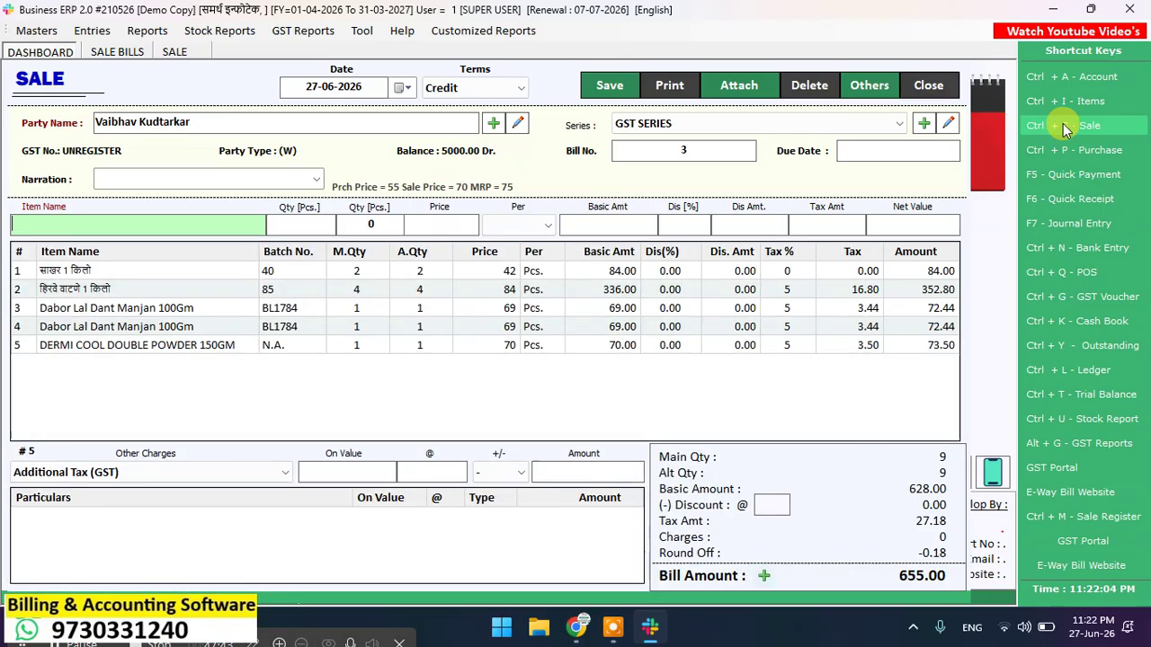
{"action": "type", "text": "8901248164276"}
{"action": "key", "text": "Return"}
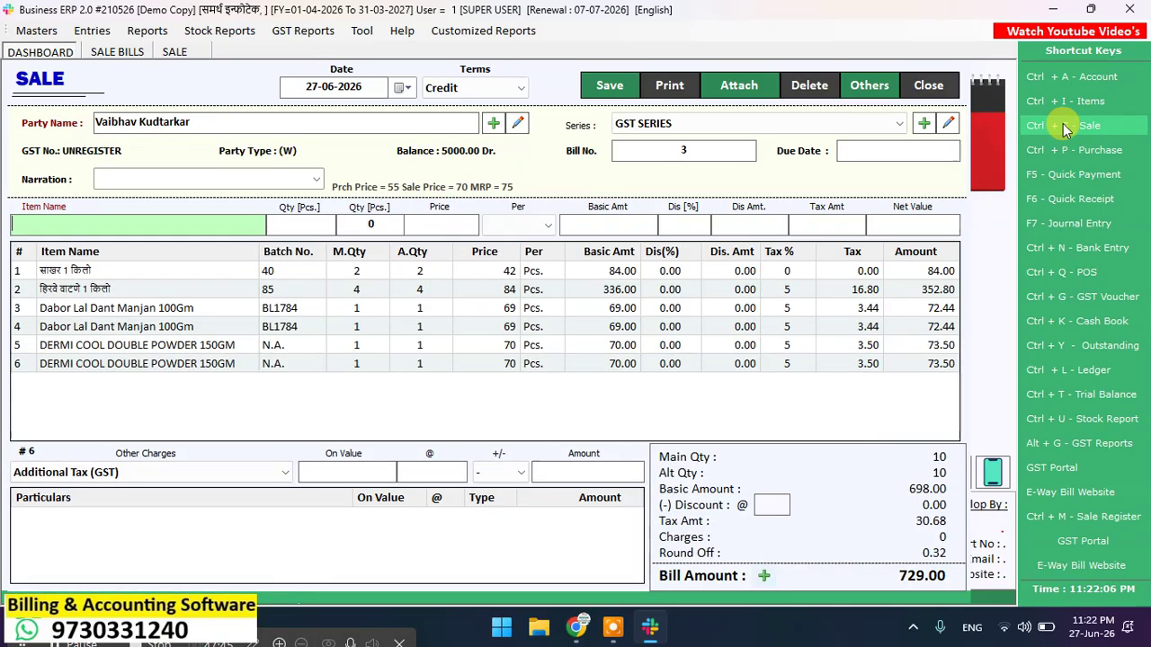
{"action": "type", "text": "8901248164276"}
{"action": "key", "text": "Return"}
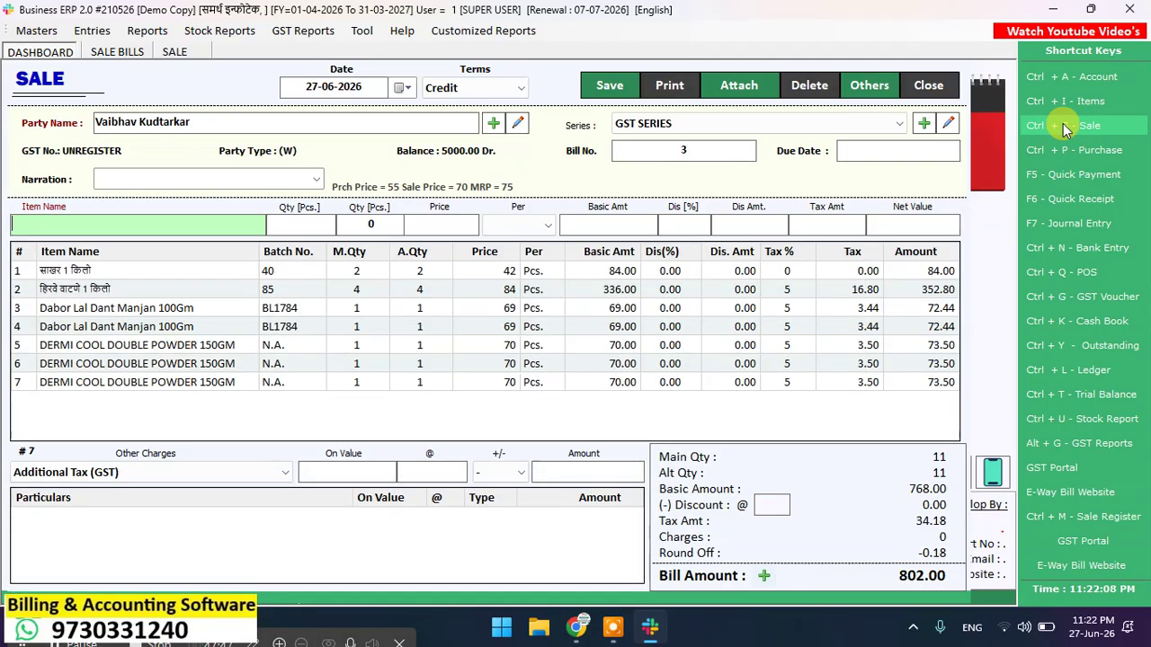
{"action": "type", "text": "91025"}
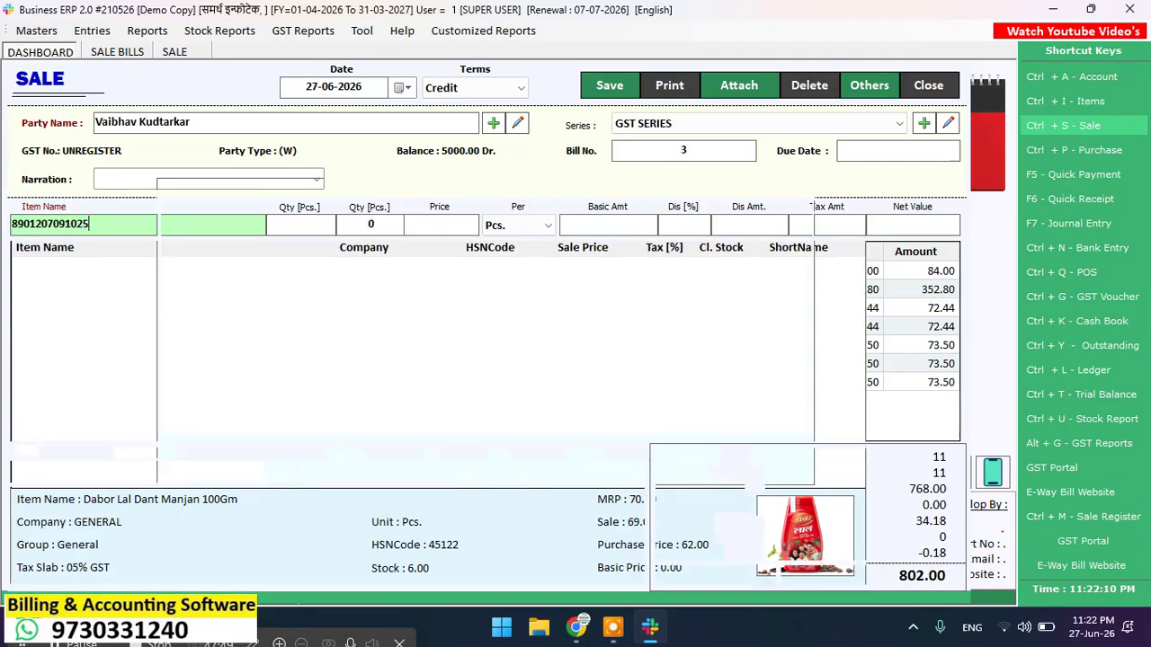
{"action": "key", "text": "Return"}
{"action": "key", "text": "Return"}
{"action": "key", "text": "Return"}
{"action": "type", "text": "89012070910"}
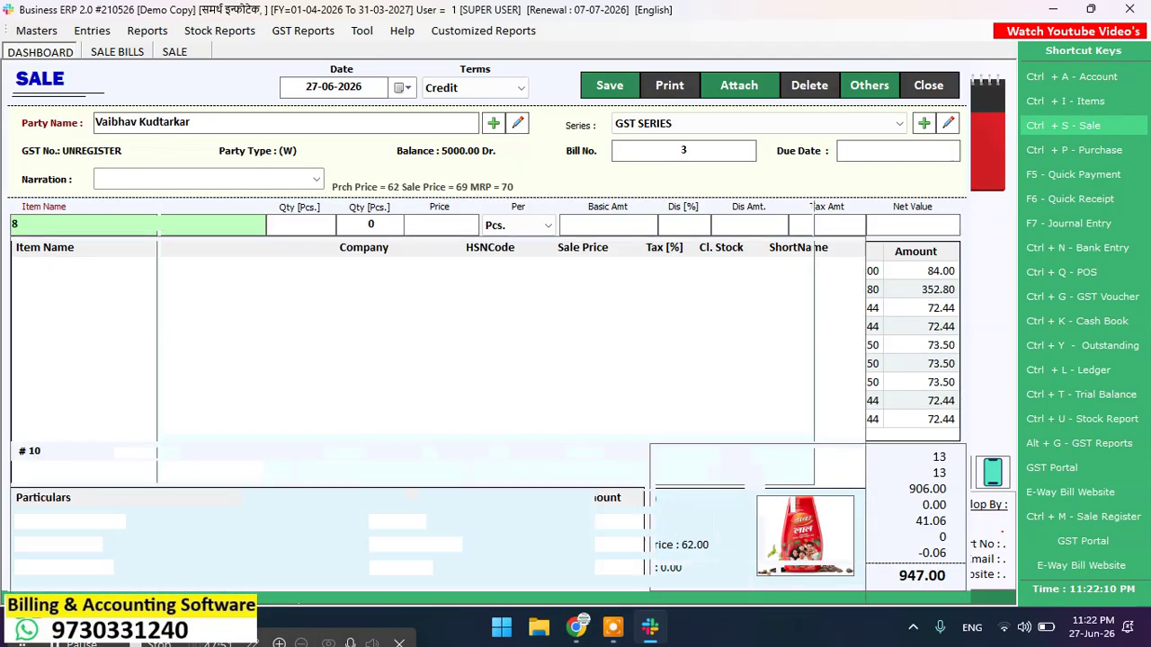
{"action": "key", "text": "Return"}
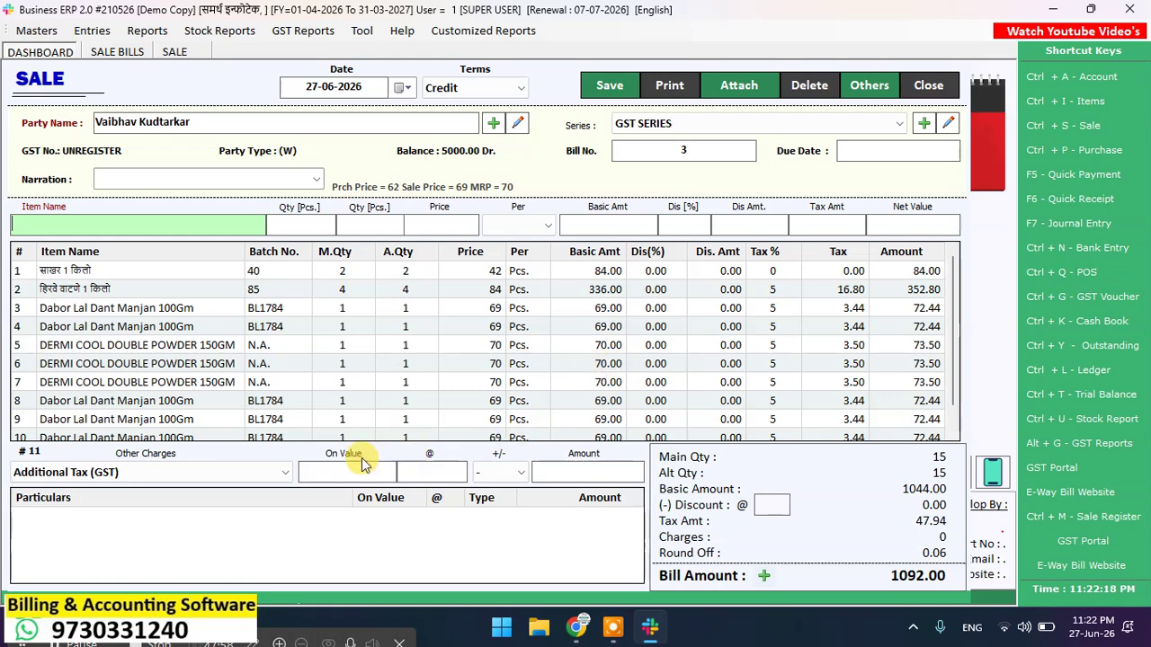
Step: Try saving bill 3 twice, dismissing the 'Item not found in this collection' error each time
{"action": "left_click", "coordinate": [279, 475]}
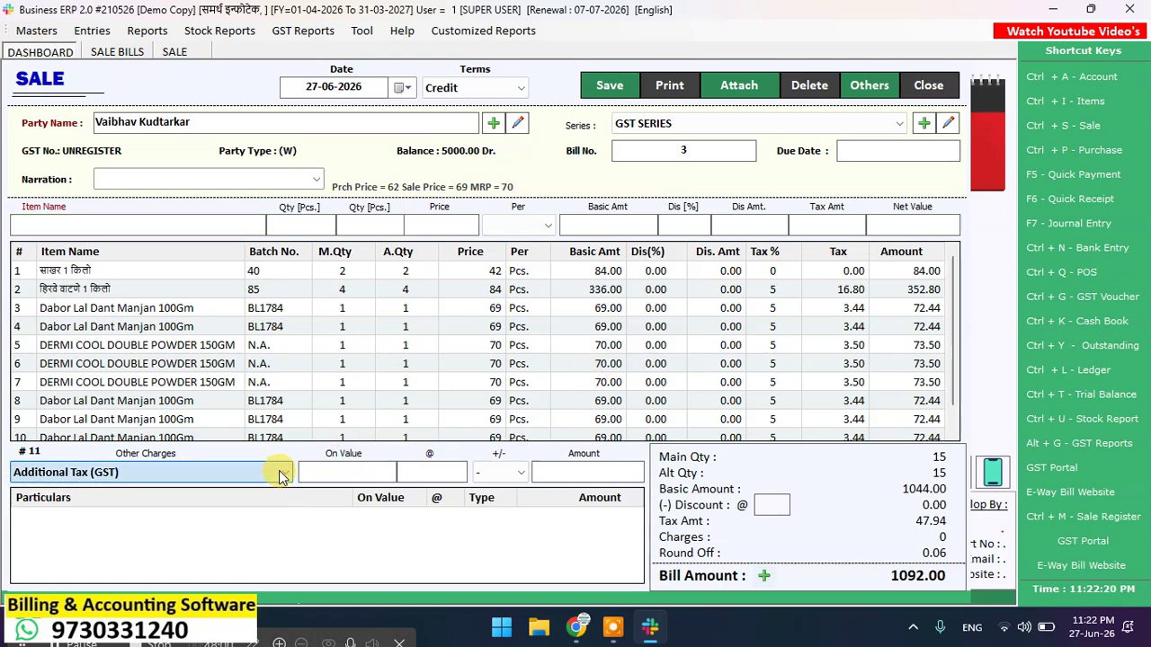
{"action": "left_click", "coordinate": [279, 471]}
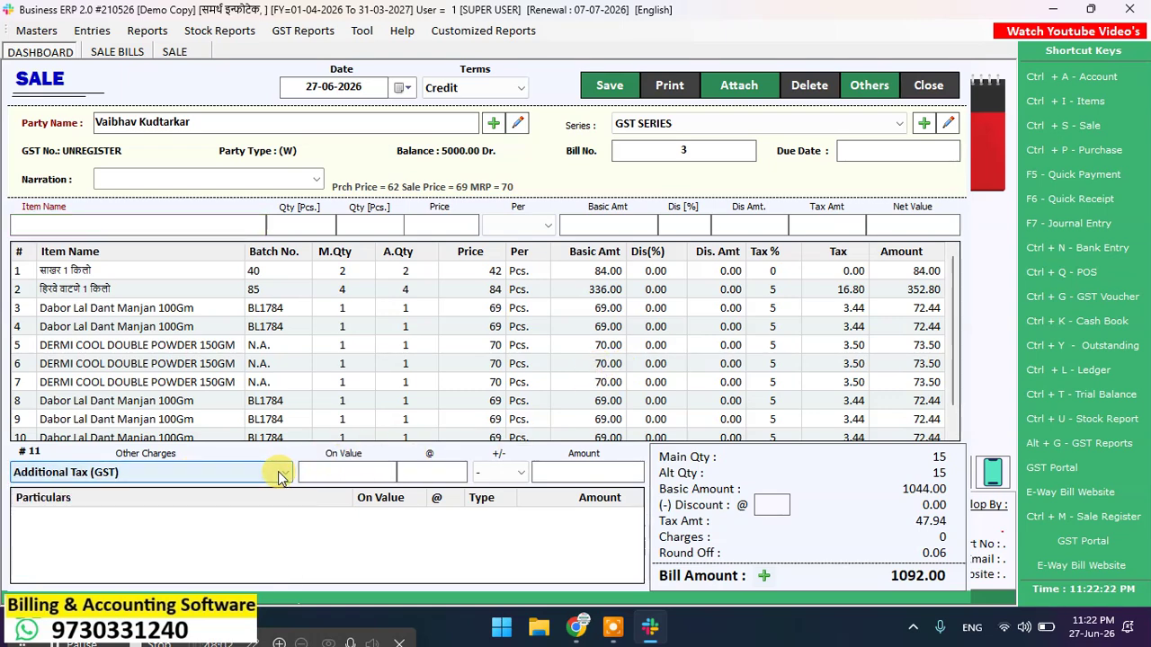
{"action": "left_click", "coordinate": [604, 95]}
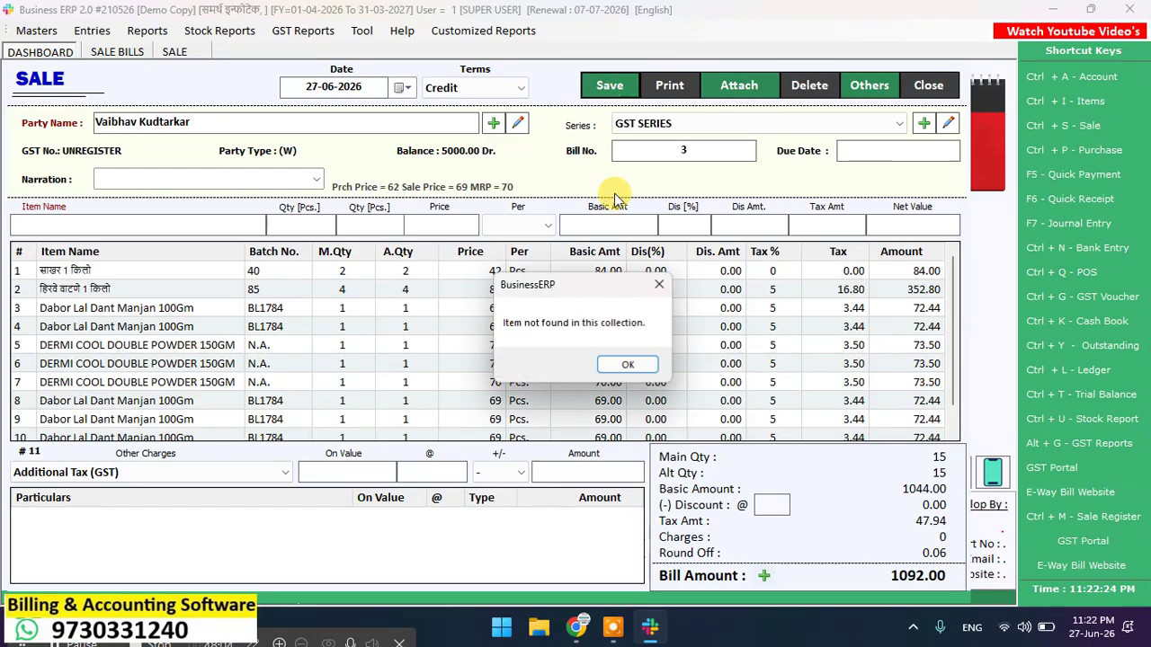
{"action": "left_click", "coordinate": [615, 362]}
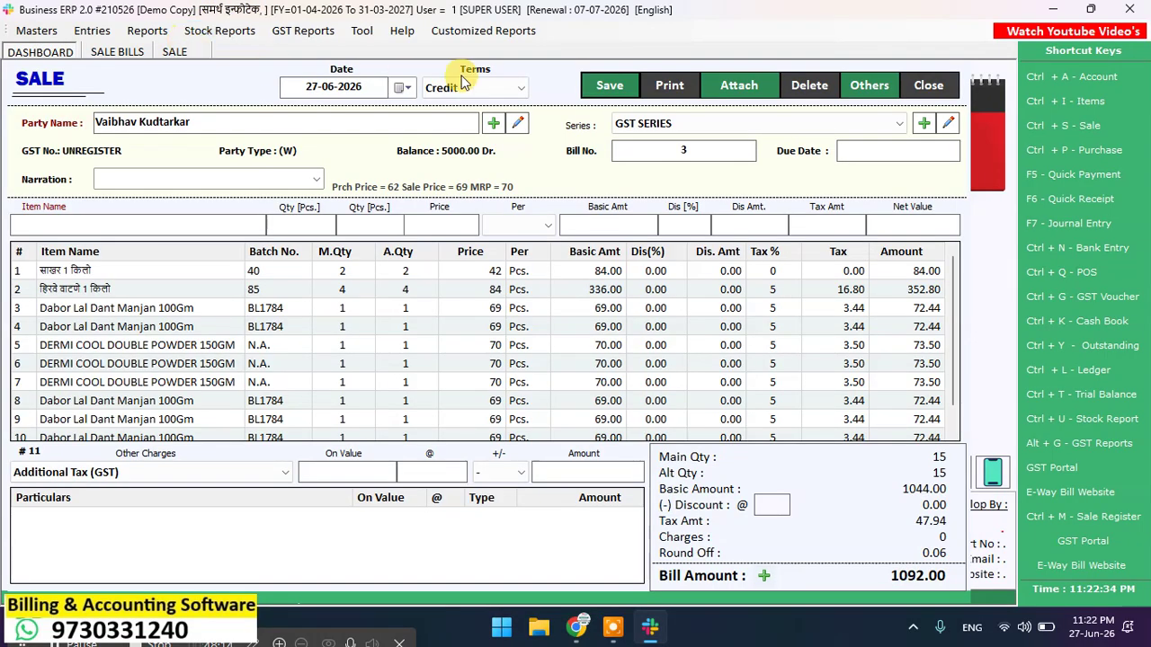
{"action": "left_click", "coordinate": [629, 96]}
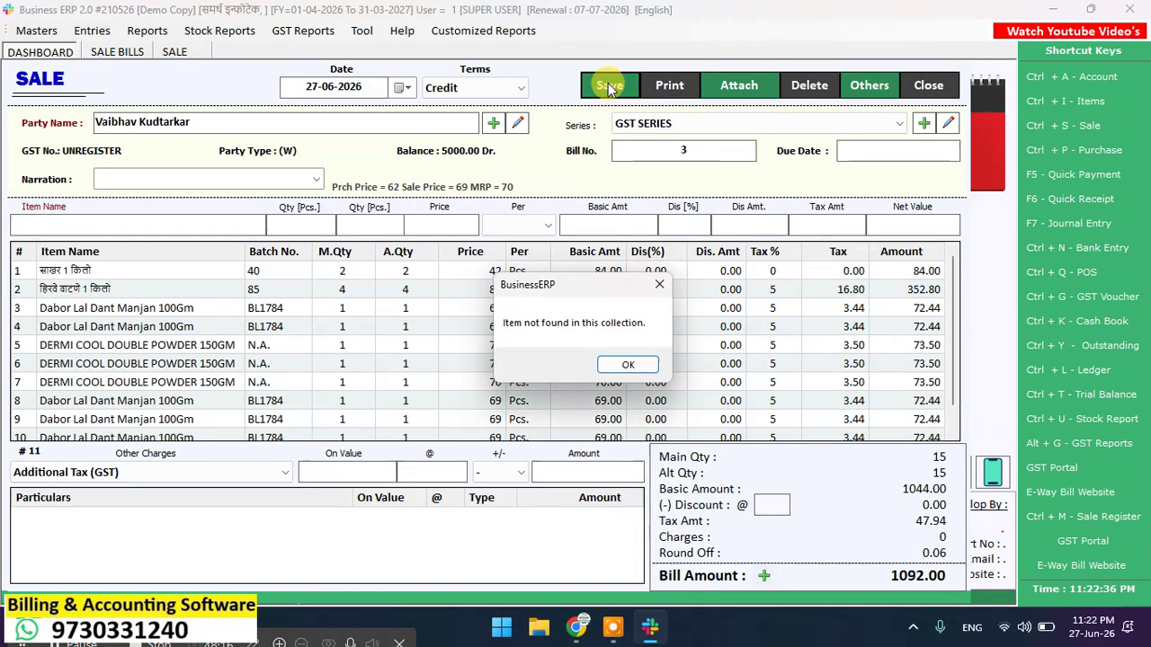
{"action": "left_click", "coordinate": [617, 369]}
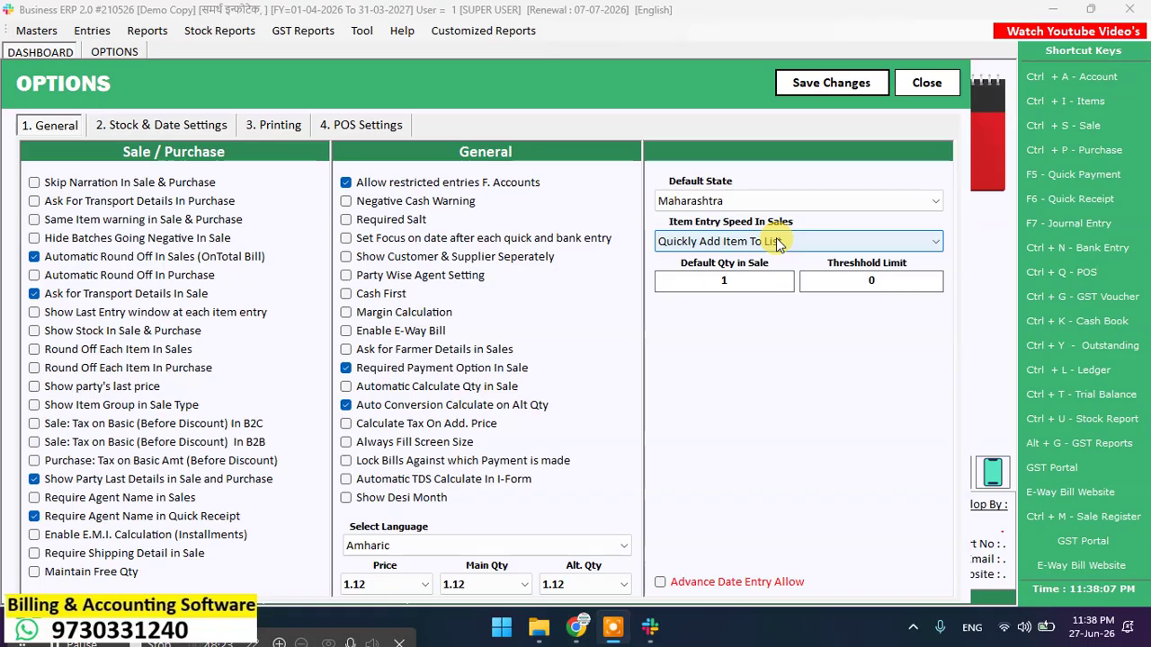
Step: Change the default sales quantity in Options, save the options, and close the screen
{"action": "left_click", "coordinate": [700, 277]}
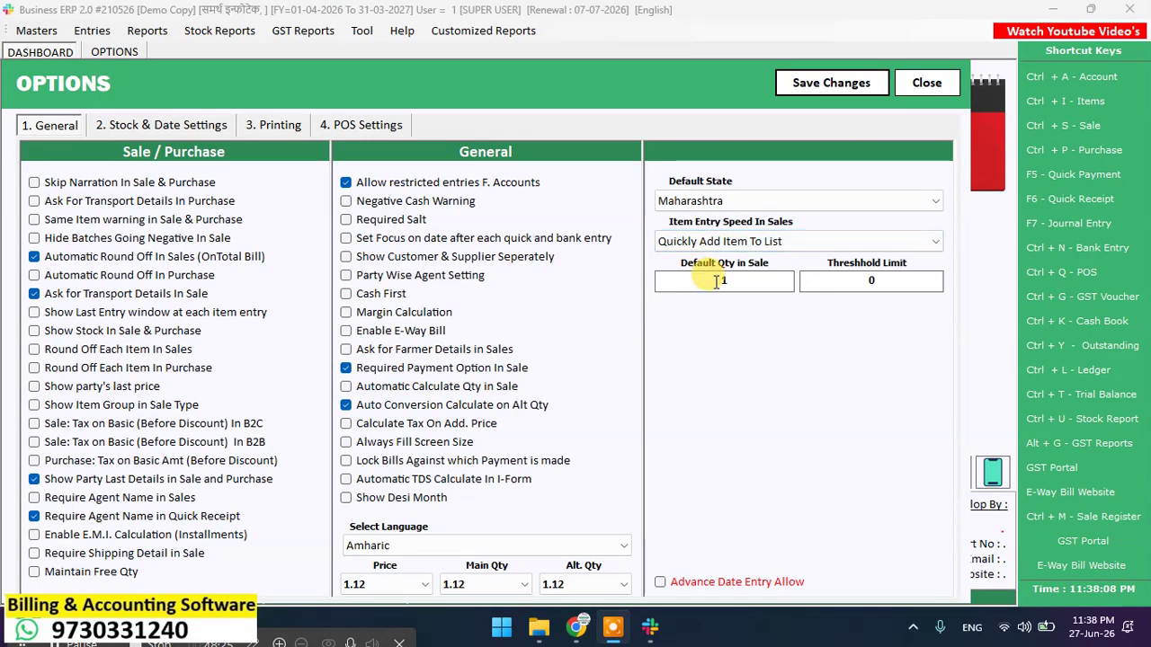
{"action": "left_click", "coordinate": [856, 74]}
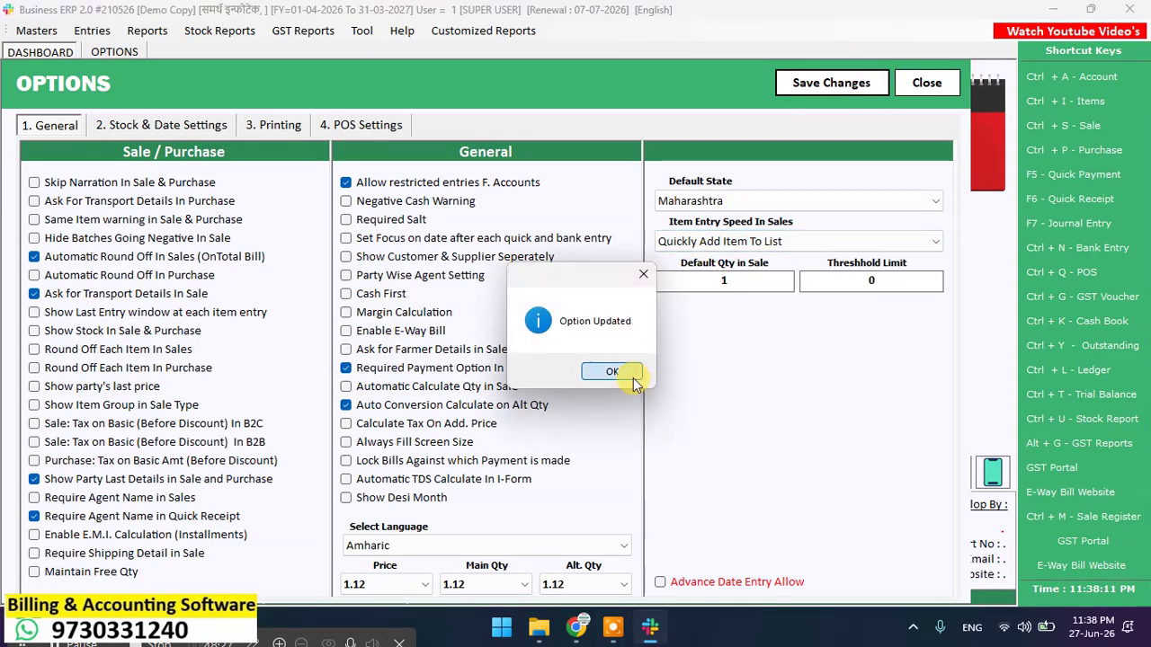
{"action": "left_click", "coordinate": [631, 375]}
{"action": "left_click", "coordinate": [919, 82]}
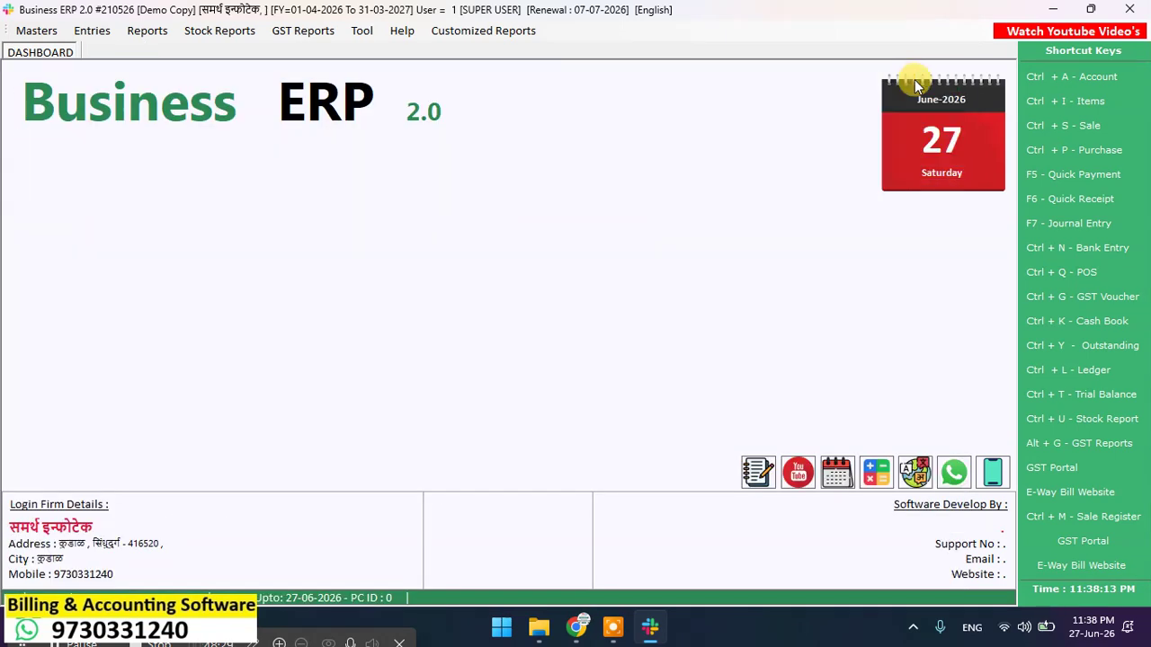
Step: Start a new Credit sale for the customer and add साखर 1 किलो with quantity 2
{"action": "left_click", "coordinate": [1095, 128]}
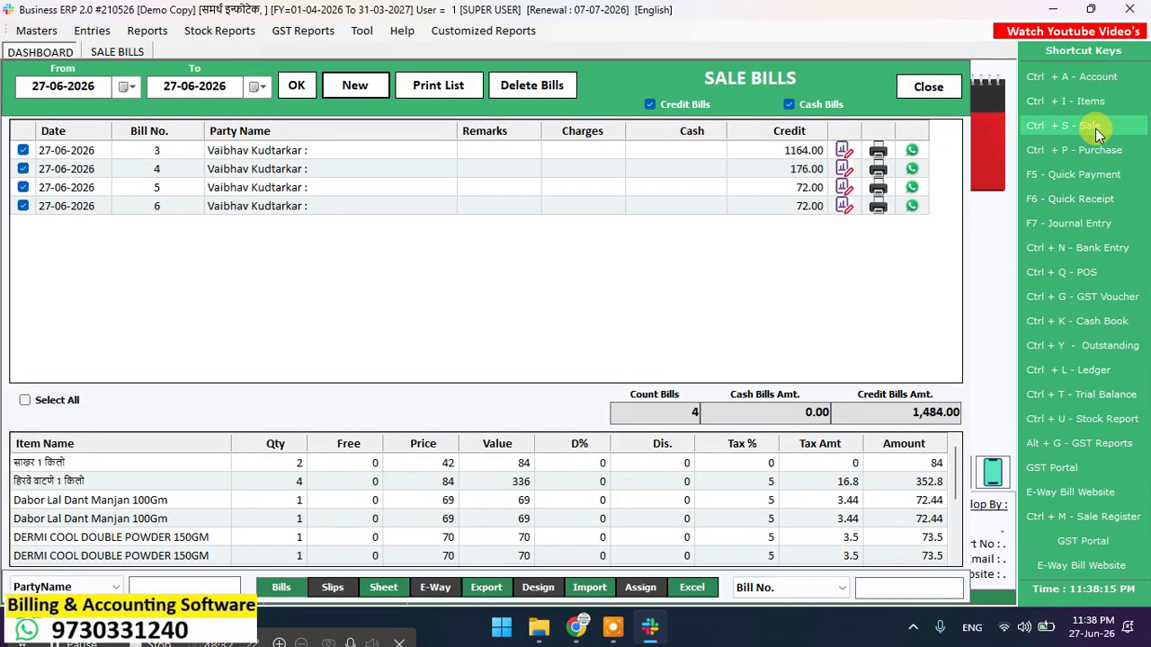
{"action": "key", "text": "Return"}
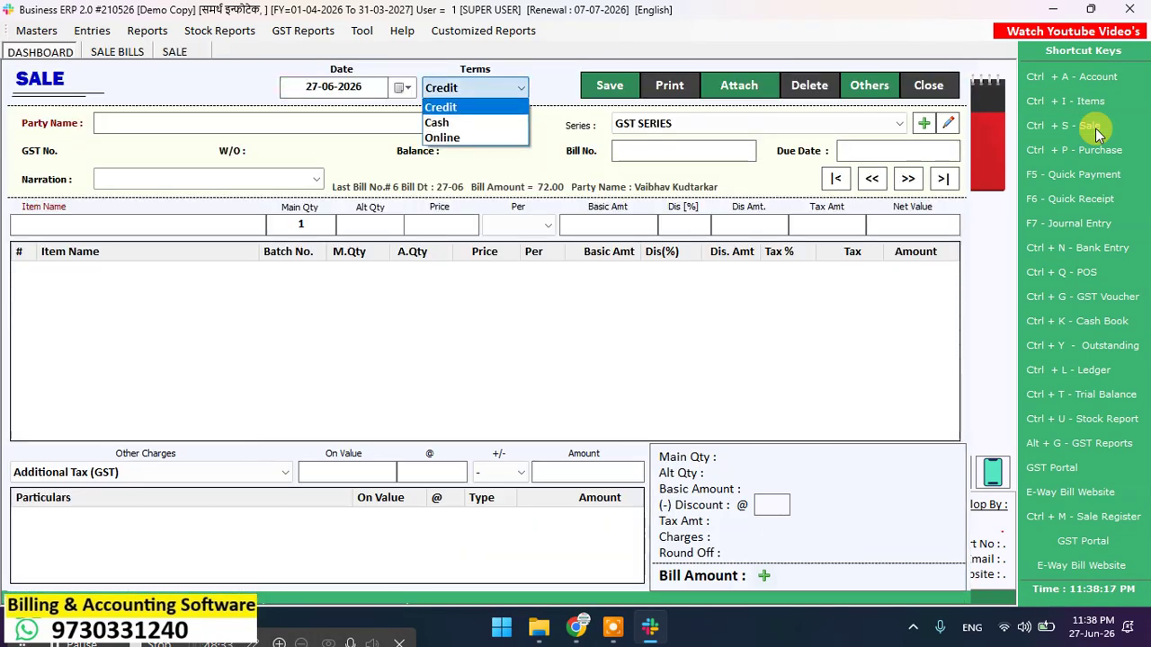
{"action": "key", "text": "Return"}
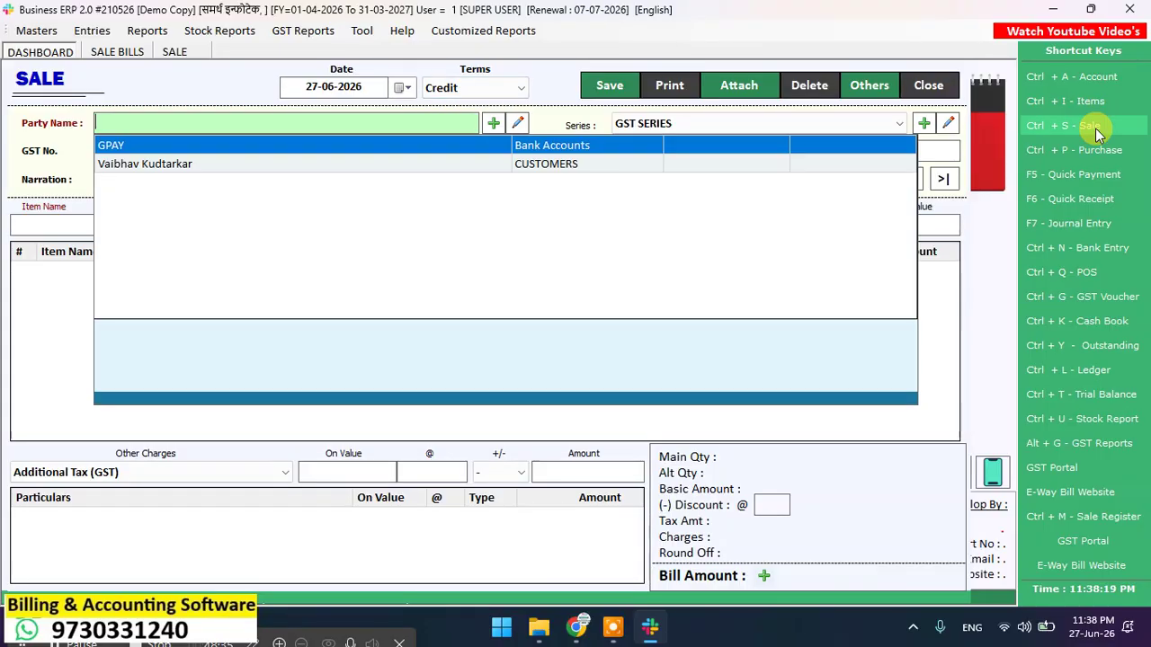
{"action": "key", "text": "Down"}
{"action": "key", "text": "Return"}
{"action": "key", "text": "Return"}
{"action": "key", "text": "Return"}
{"action": "key", "text": "Return"}
{"action": "key", "text": "Return"}
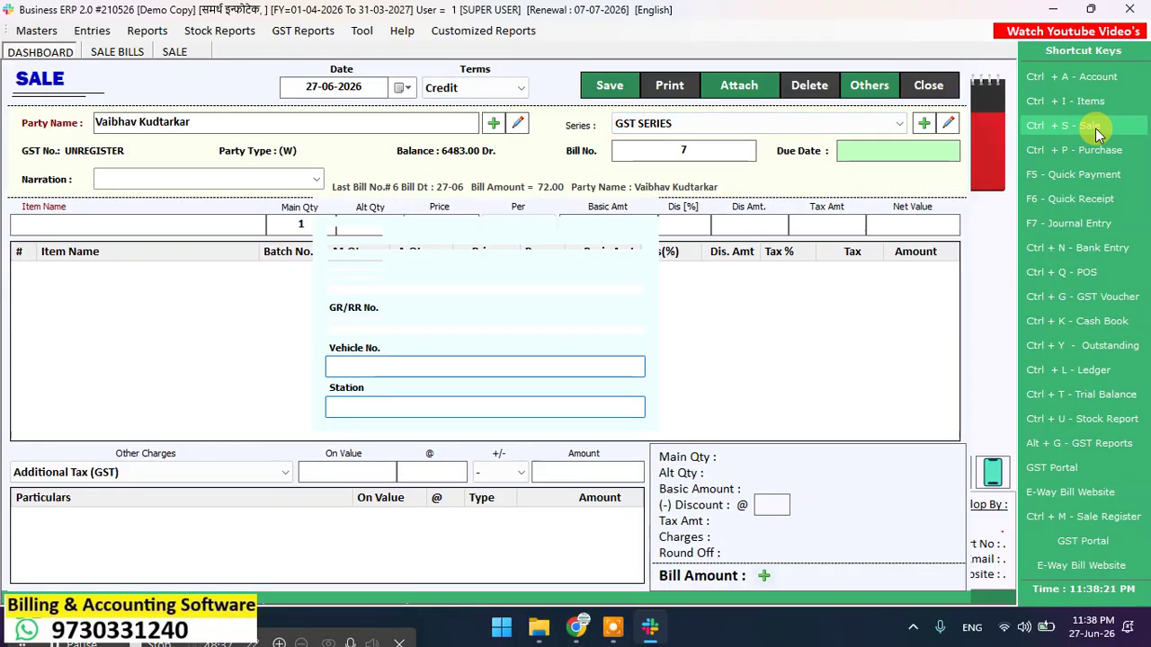
{"action": "key", "text": "Return"}
{"action": "key", "text": "Return"}
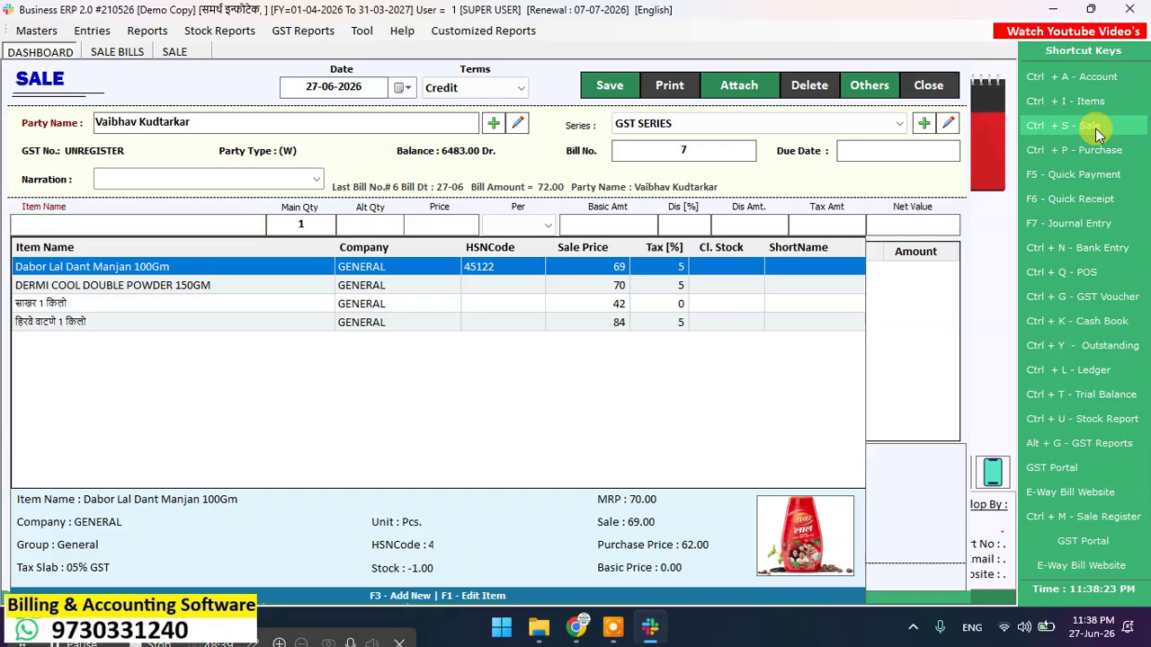
{"action": "key", "text": "Down"}
{"action": "key", "text": "Down"}
{"action": "key", "text": "Return"}
{"action": "key", "text": "Return"}
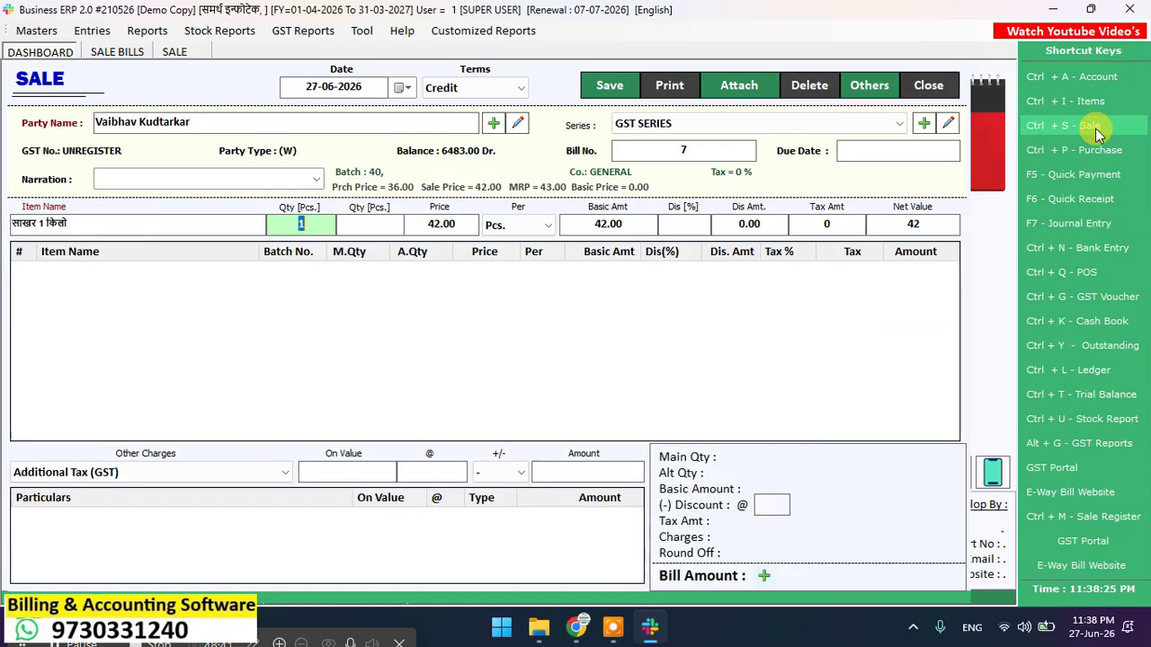
{"action": "type", "text": "2"}
{"action": "key", "text": "Return"}
{"action": "key", "text": "Return"}
{"action": "key", "text": "Return"}
{"action": "key", "text": "Return"}
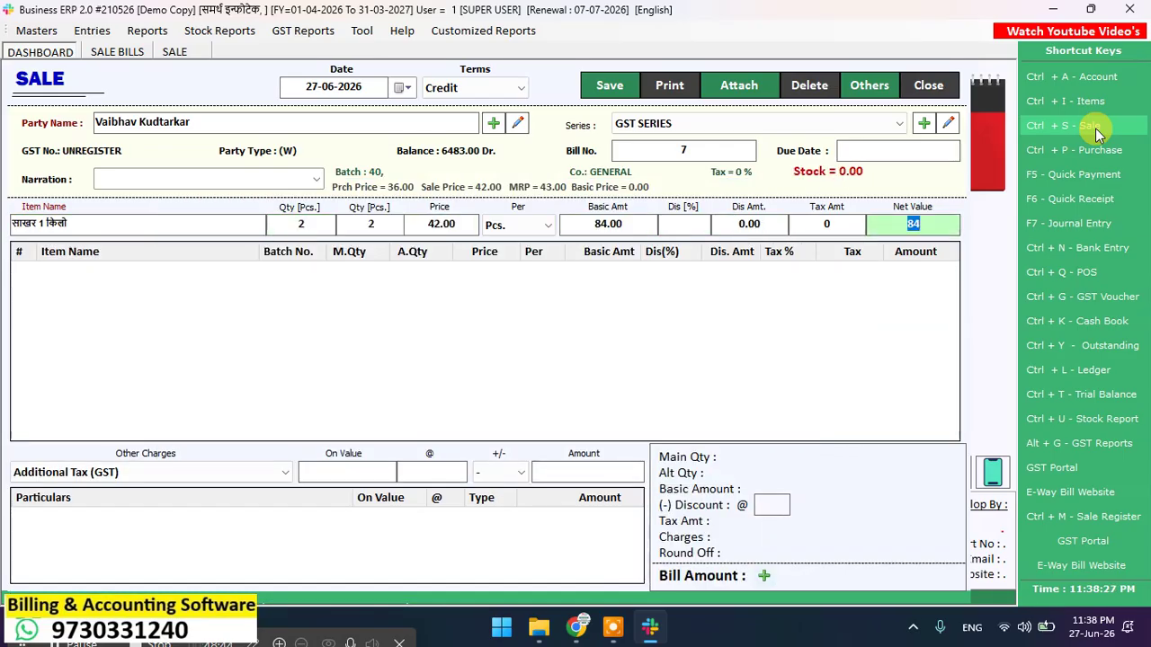
{"action": "key", "text": "Return"}
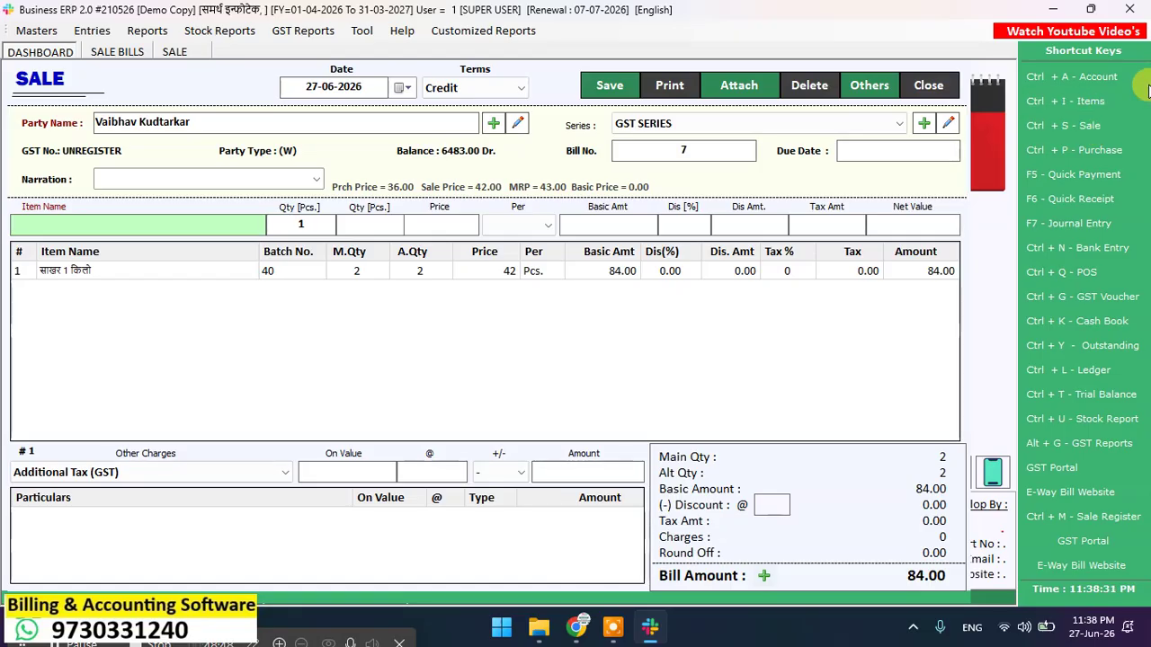
{"action": "type", "text": "8901248164276"}
{"action": "key", "text": "Return"}
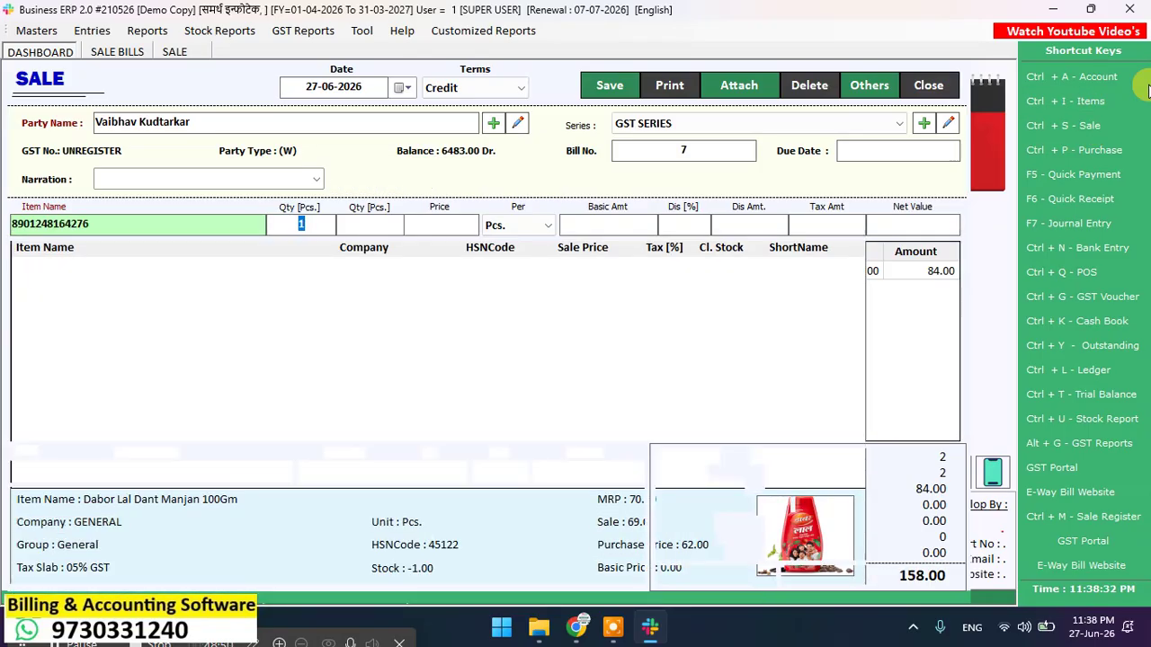
{"action": "type", "text": "8901248164276"}
{"action": "key", "text": "Return"}
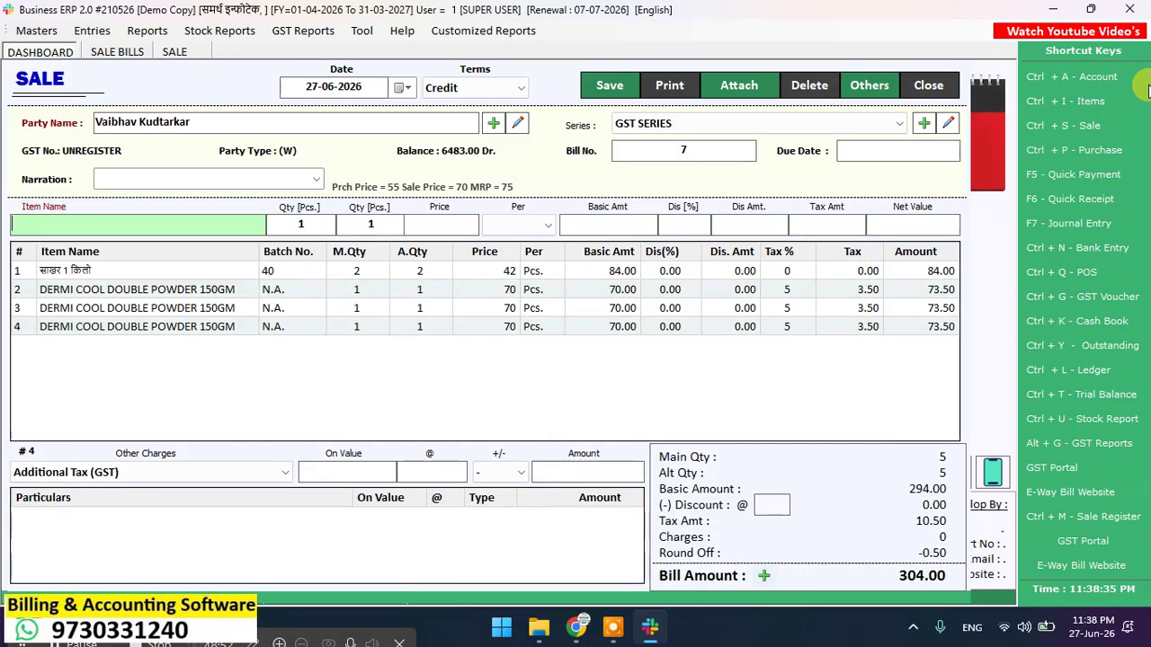
Step: Scan five Dabur toothpaste barcodes, bringing bill 7 to 667.00
{"action": "type", "text": "8901207601032"}
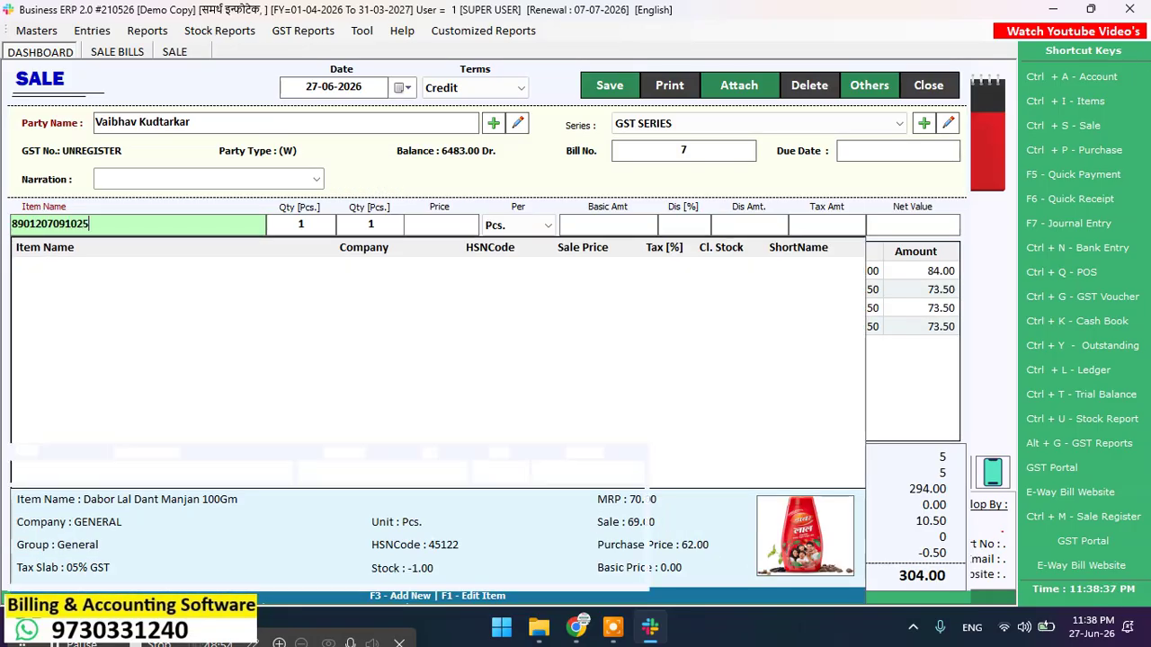
{"action": "key", "text": "Return"}
{"action": "type", "text": "8901207601032"}
{"action": "key", "text": "Return"}
{"action": "type", "text": "8901207091025"}
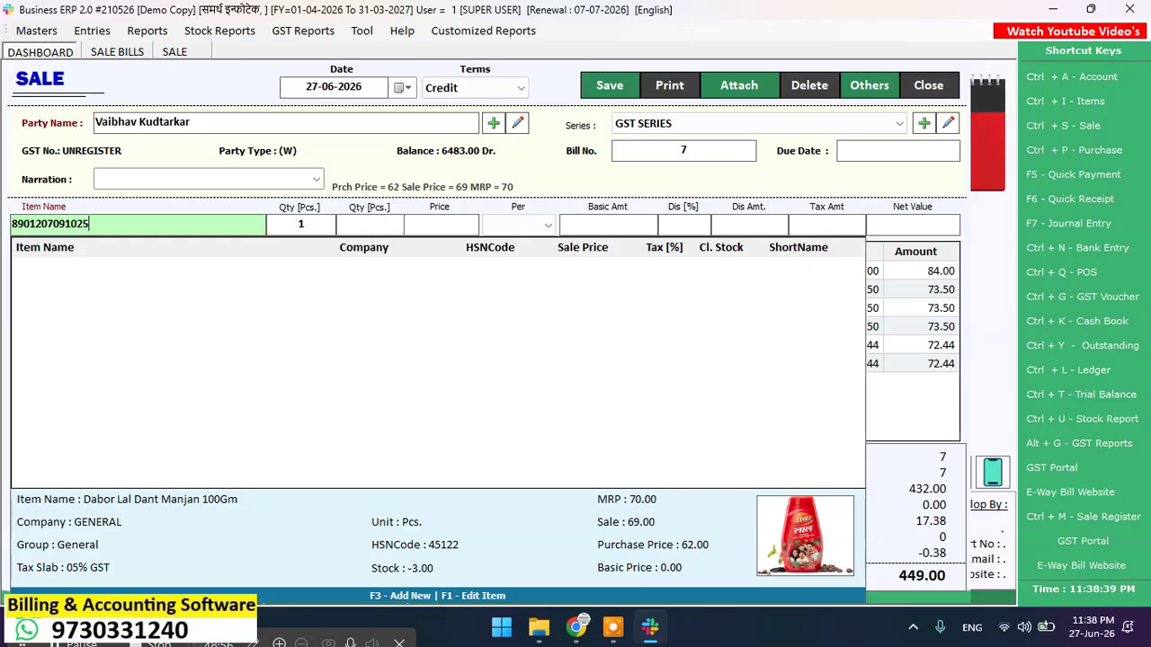
{"action": "key", "text": "Return"}
{"action": "type", "text": "8901207091025"}
{"action": "key", "text": "Return"}
{"action": "type", "text": "8901207091025"}
{"action": "key", "text": "Return"}
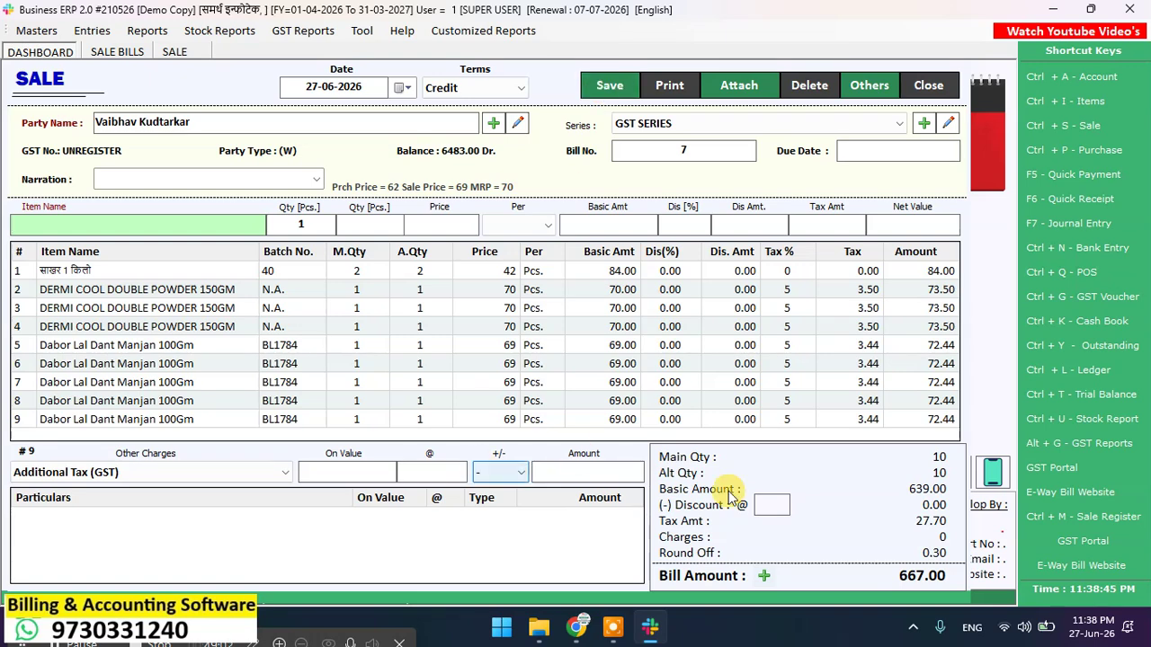
Step: Save bill 7, choose to print it, and preview it in the A4 format
{"action": "left_click", "coordinate": [602, 94]}
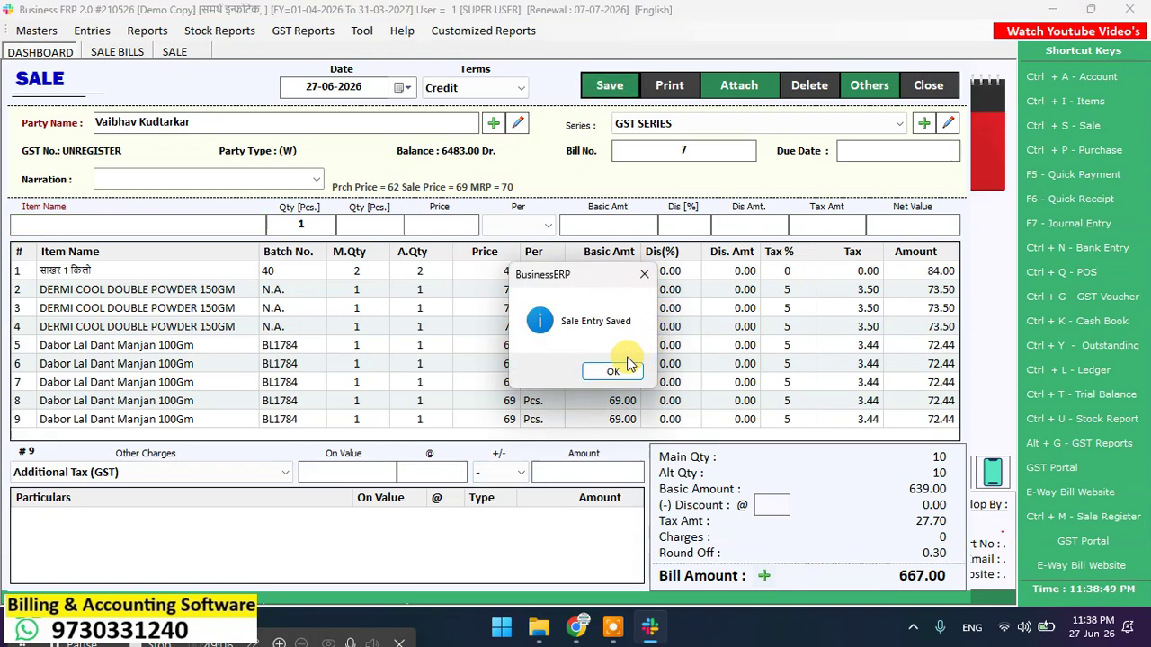
{"action": "left_click", "coordinate": [623, 372]}
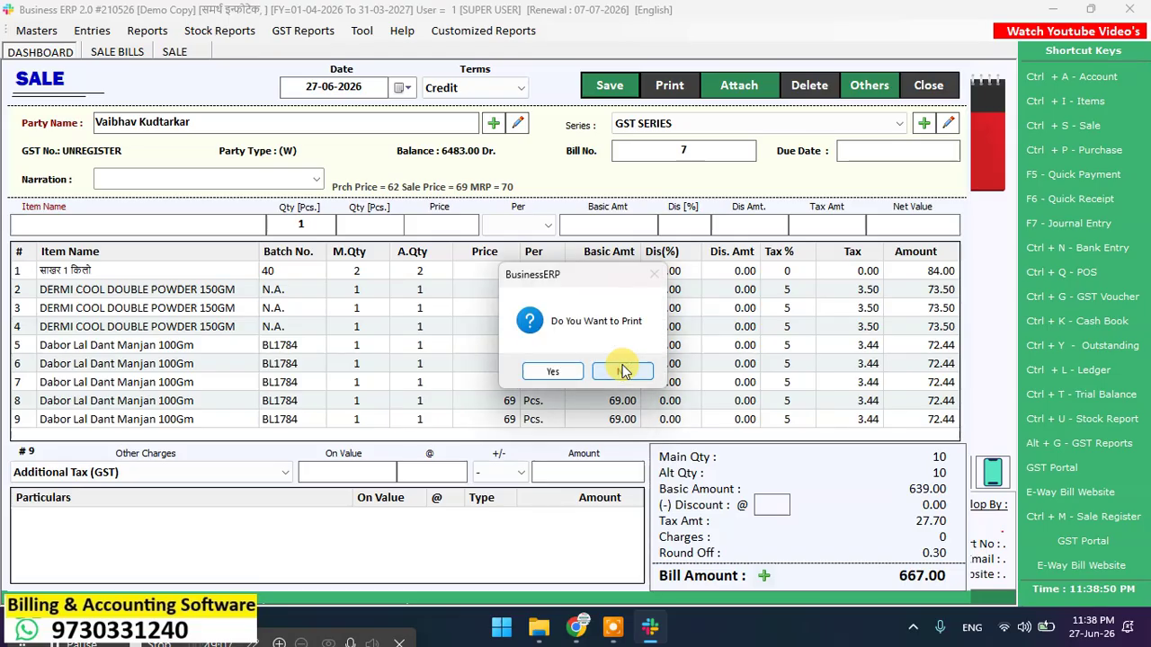
{"action": "left_click", "coordinate": [550, 369]}
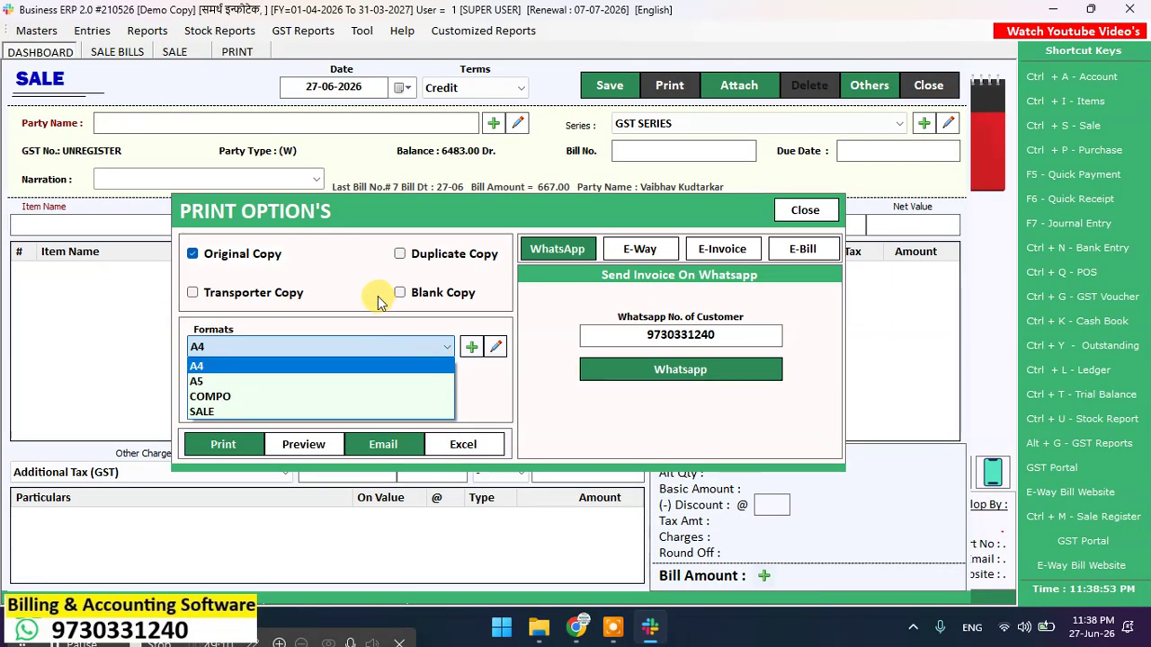
{"action": "left_click", "coordinate": [315, 365]}
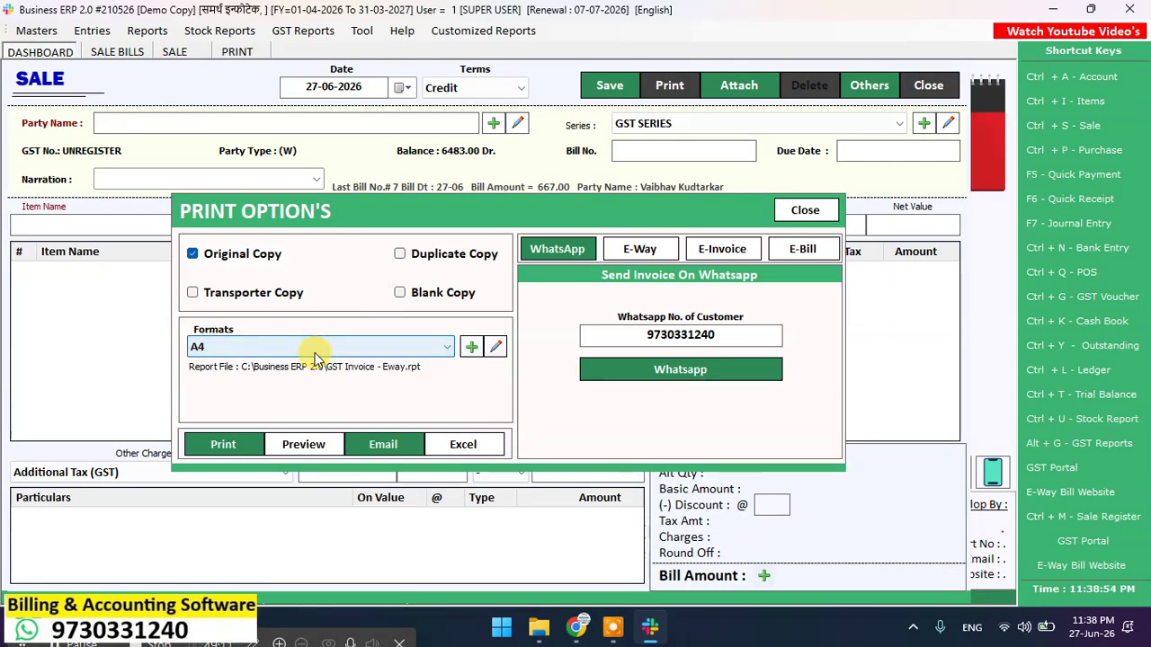
{"action": "left_click", "coordinate": [303, 444]}
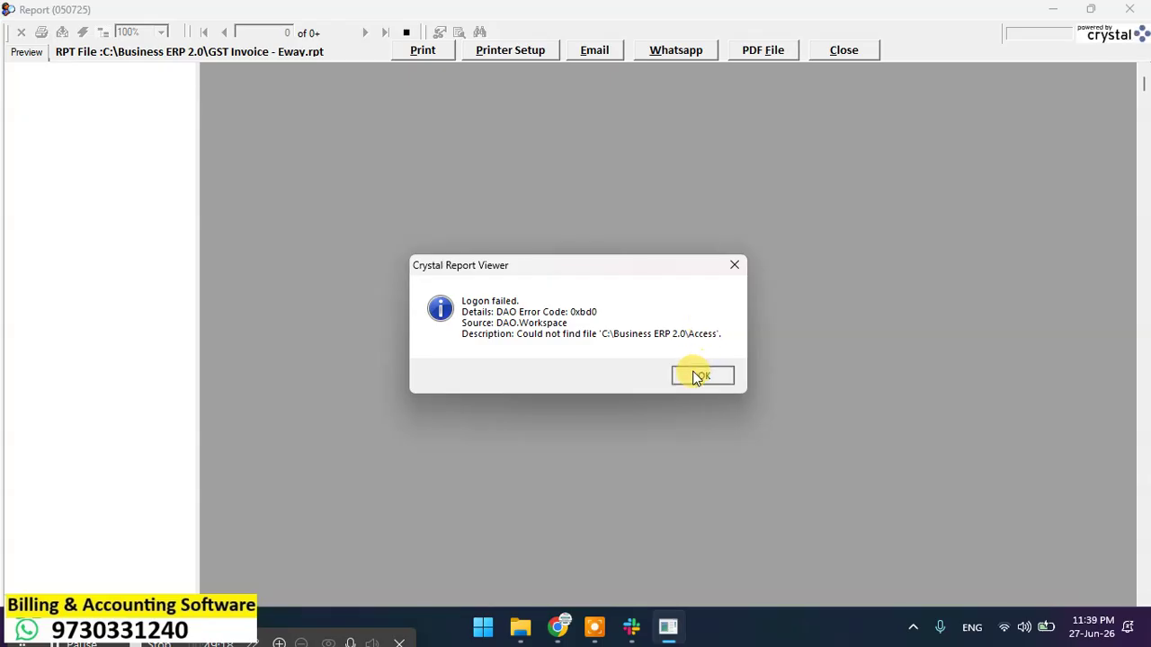
Step: Dismiss the Logon failed error and open GST Invoice - Eway in the Crystal Reports designer
{"action": "left_click", "coordinate": [697, 376]}
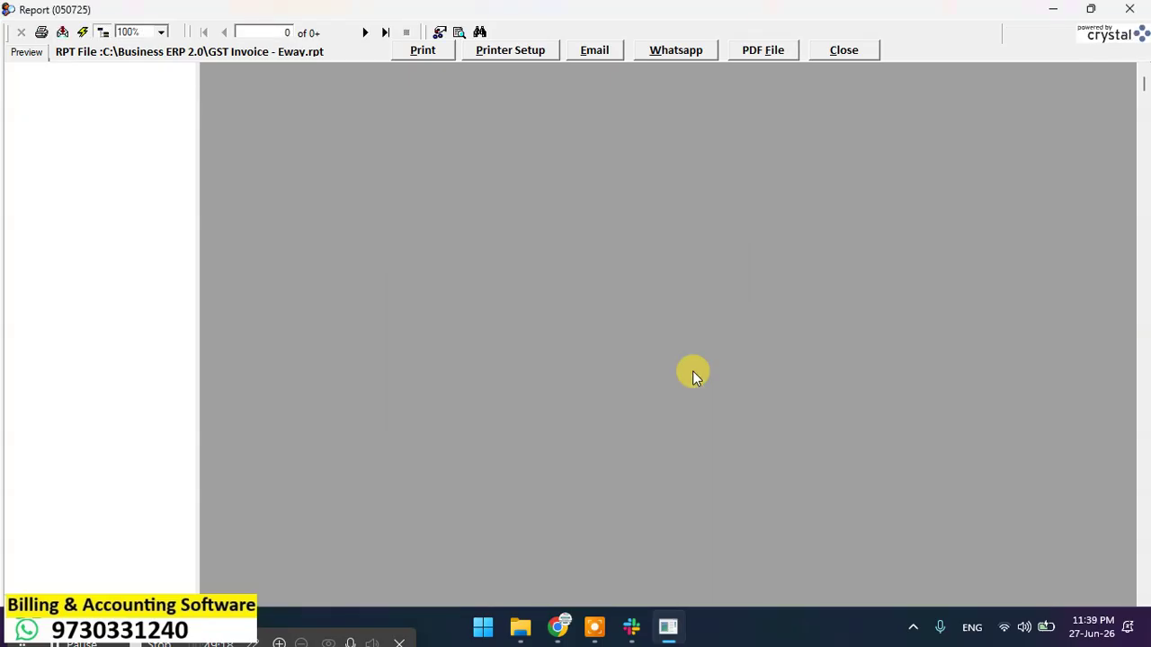
{"action": "left_click", "coordinate": [288, 54]}
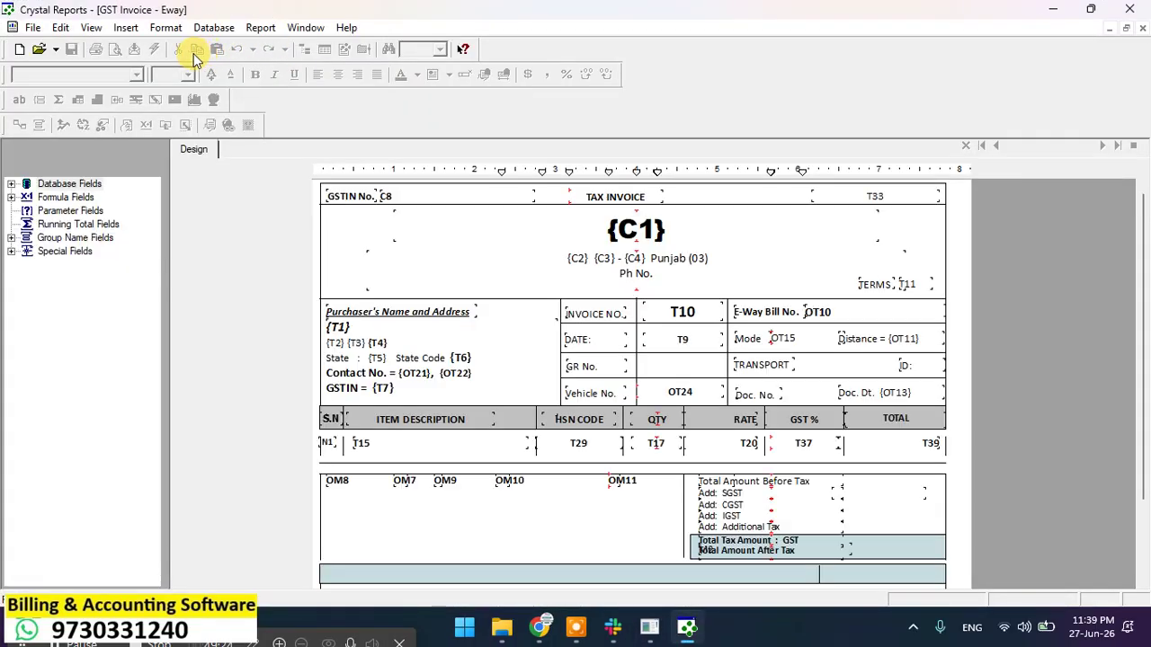
Step: Refresh the report and point its database to C:\Business ERP 2.0\Companies12, confirming the verify messages
{"action": "left_click", "coordinate": [154, 49]}
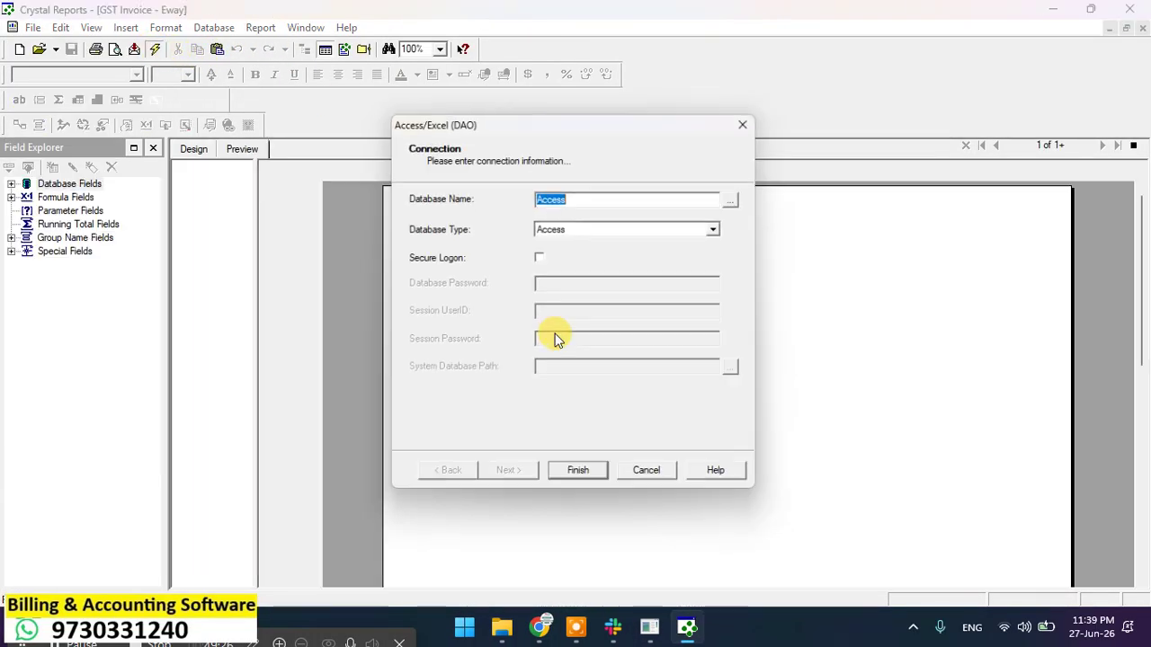
{"action": "left_click", "coordinate": [739, 197]}
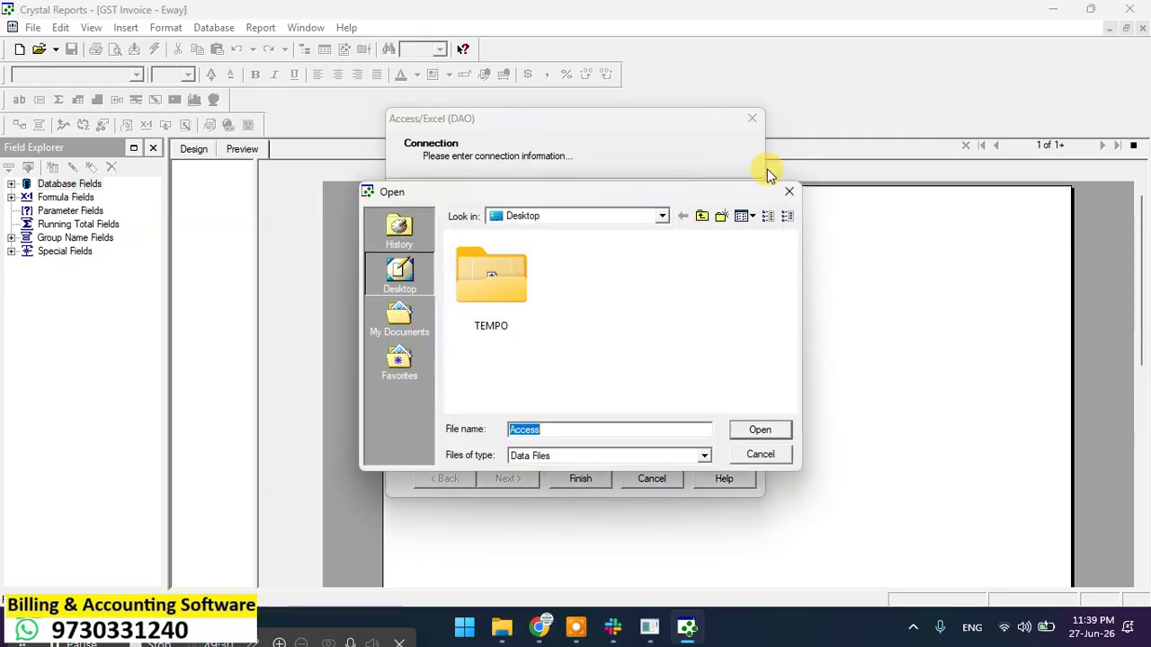
{"action": "left_click", "coordinate": [663, 217]}
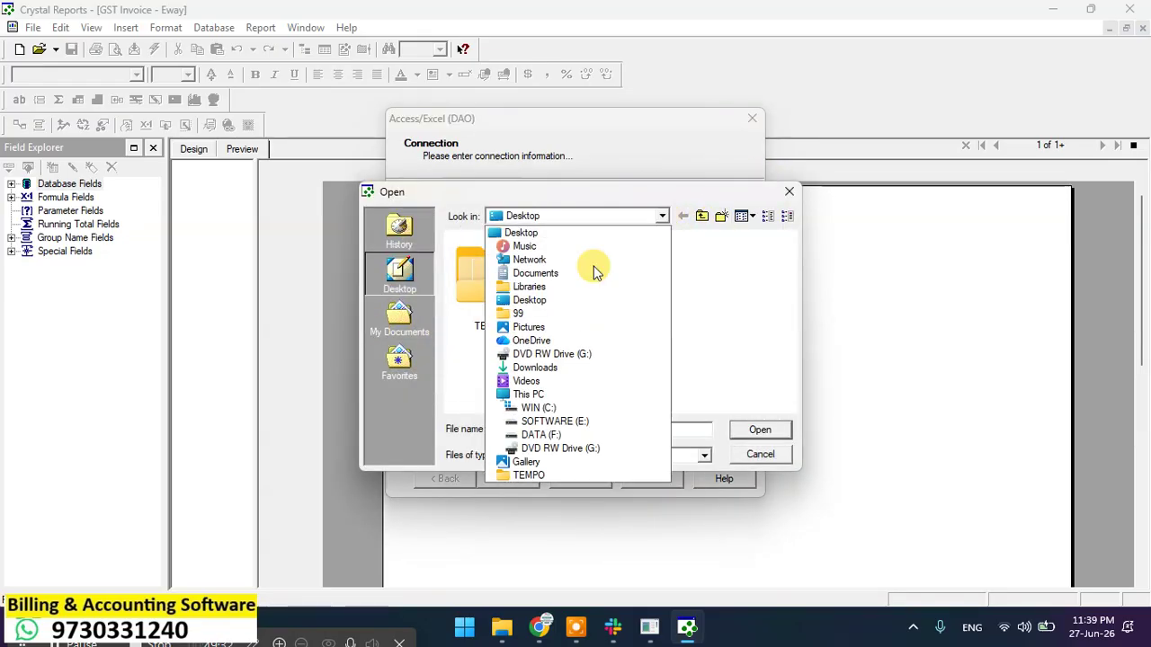
{"action": "left_click", "coordinate": [534, 409]}
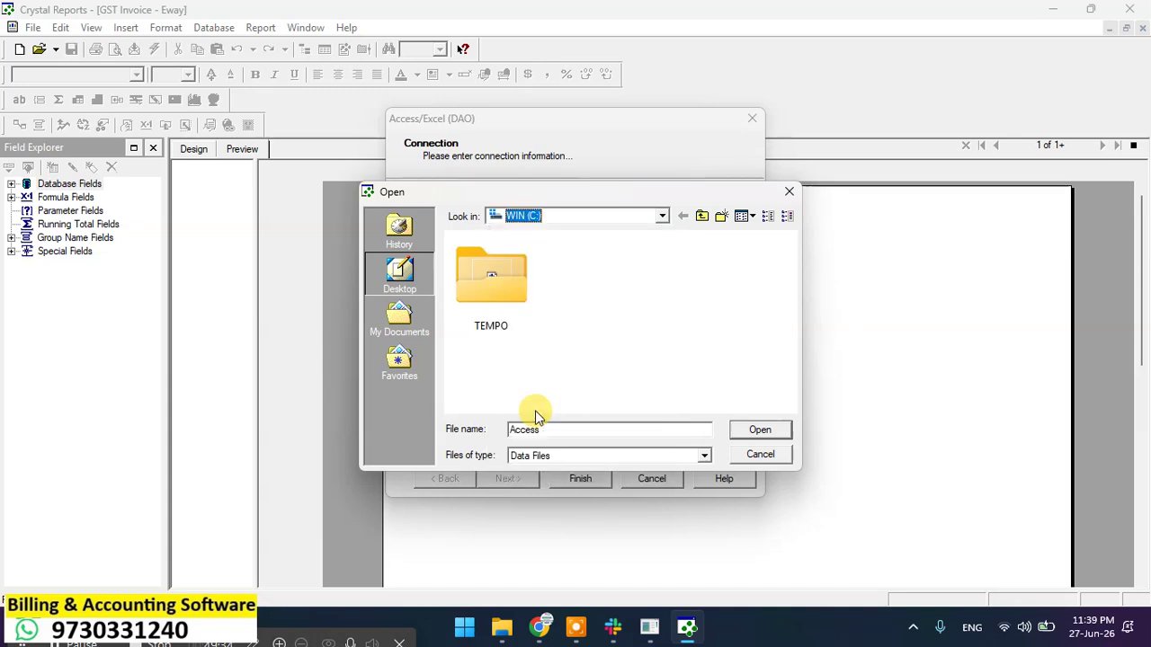
{"action": "double_click", "coordinate": [501, 354]}
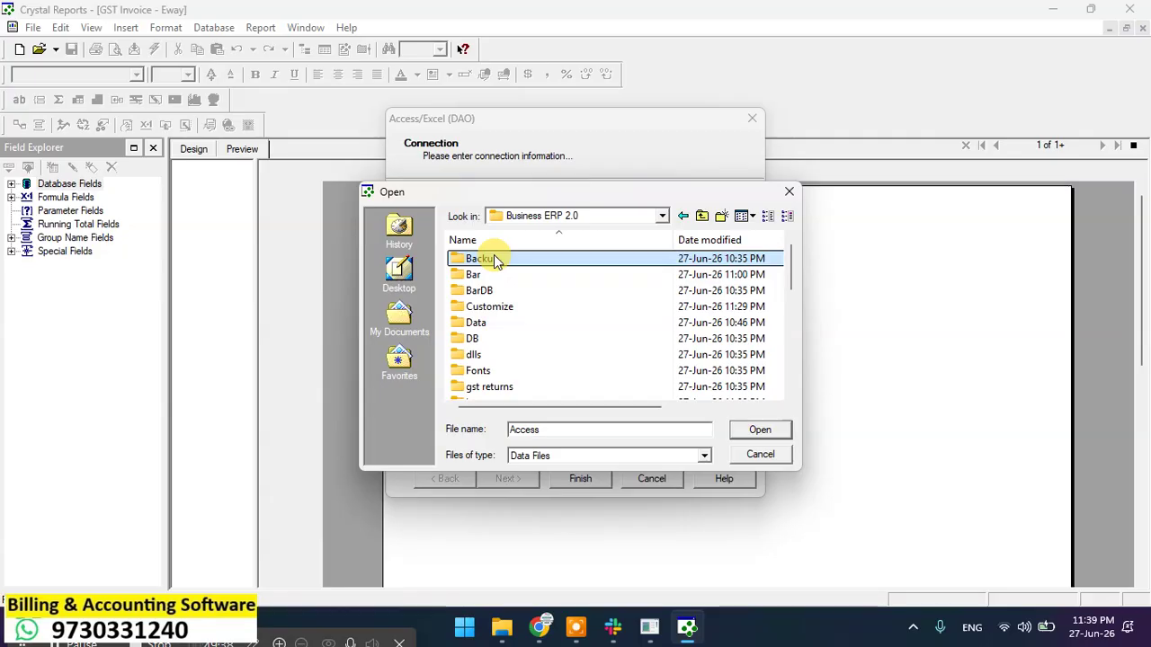
{"action": "left_click", "coordinate": [493, 258]}
{"action": "double_click", "coordinate": [494, 258]}
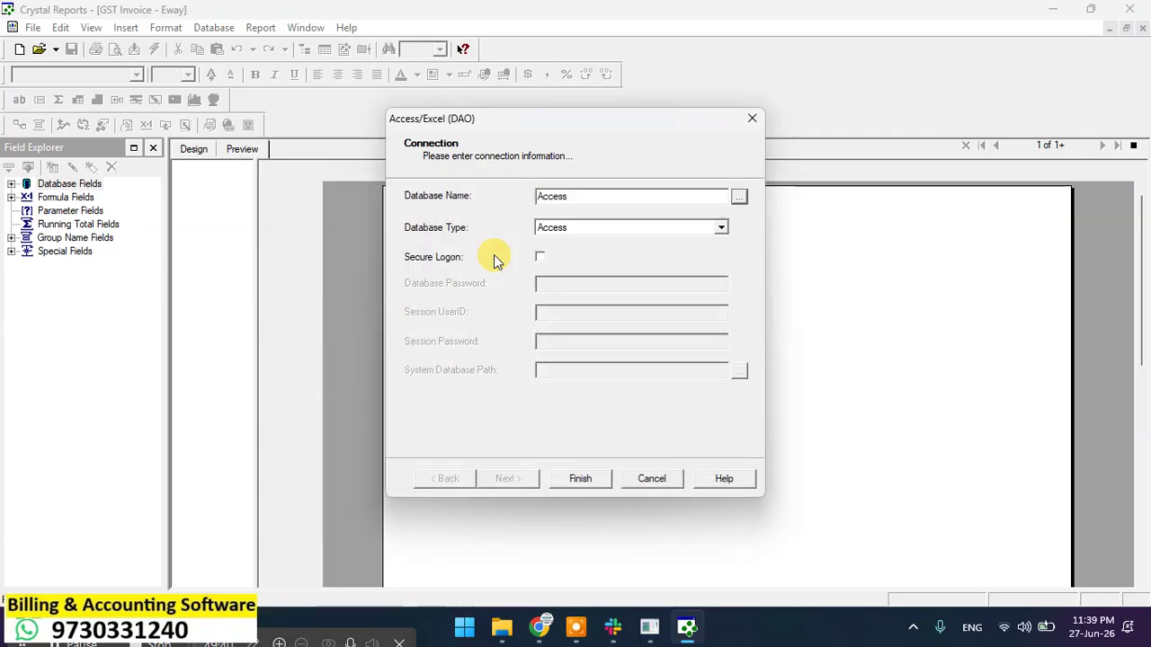
{"action": "left_click", "coordinate": [599, 478]}
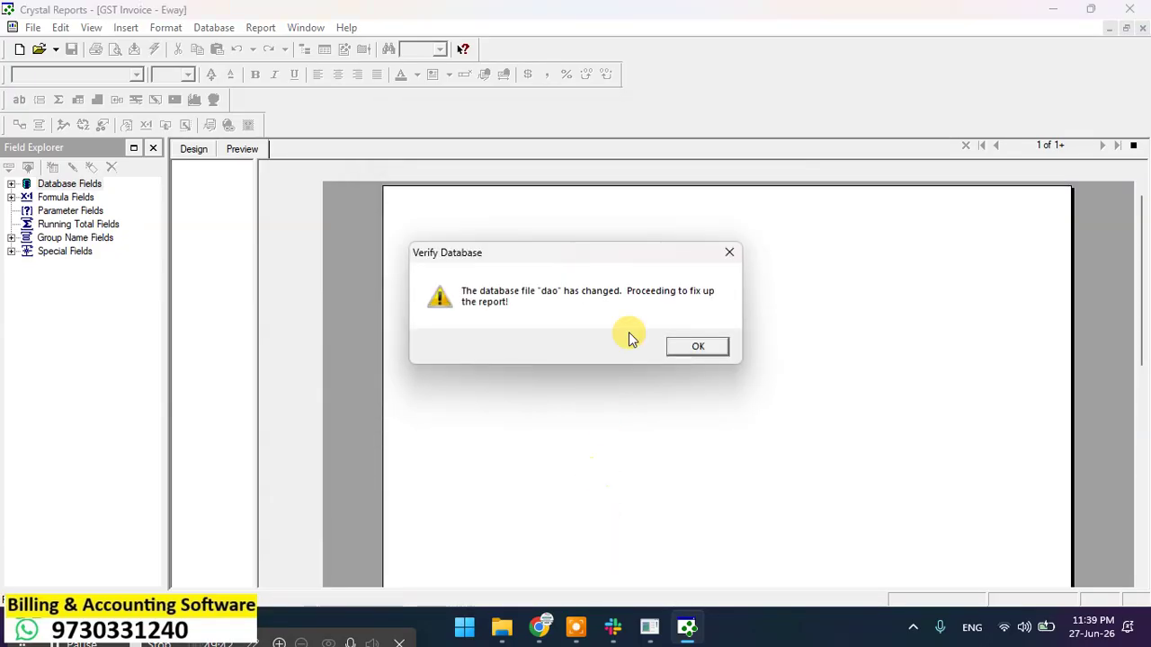
{"action": "left_click", "coordinate": [681, 348]}
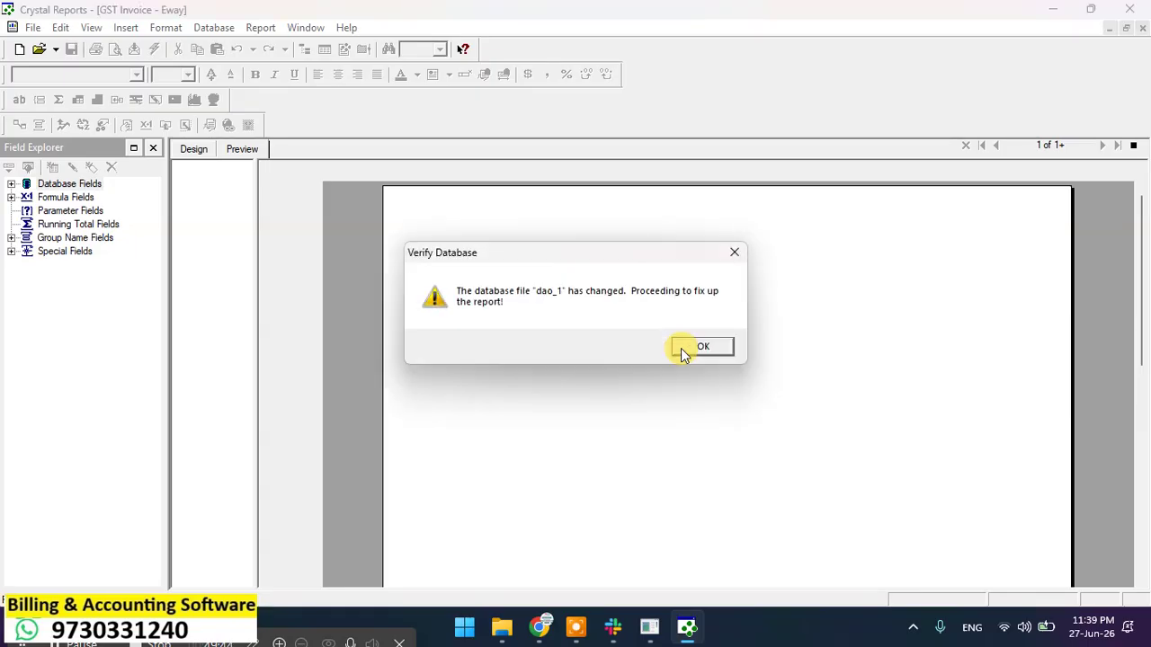
{"action": "left_click", "coordinate": [681, 348]}
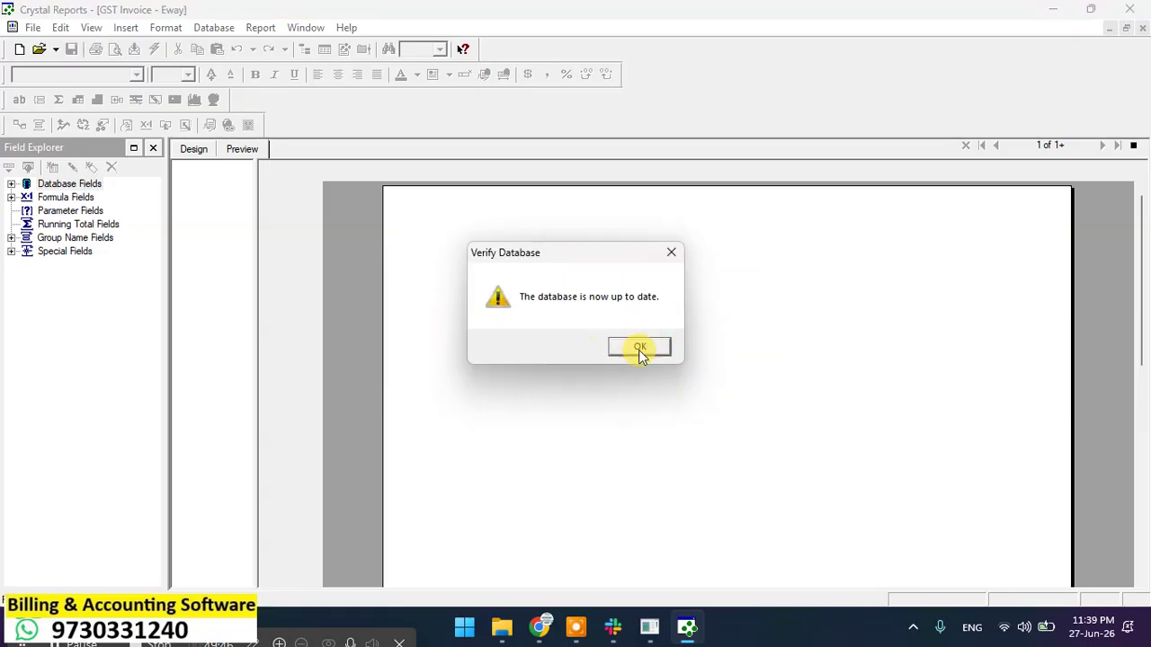
{"action": "left_click", "coordinate": [637, 349]}
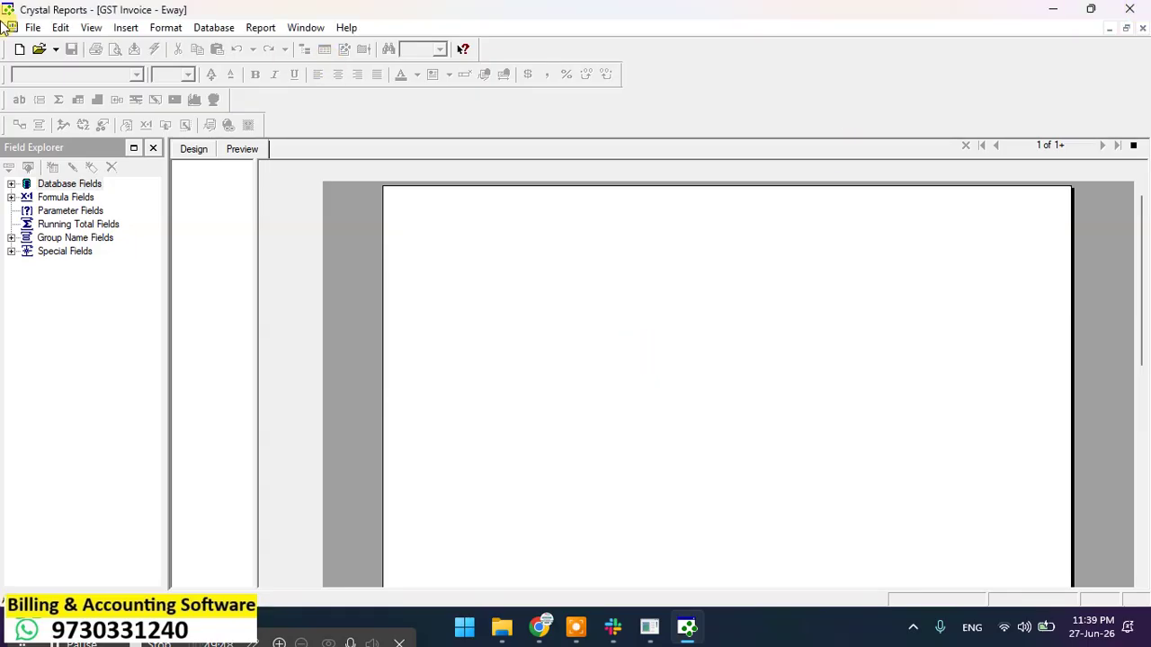
Step: Close the designer and overwrite GST Invoice - Eway.rpt in the latest format
{"action": "left_click", "coordinate": [1130, 10]}
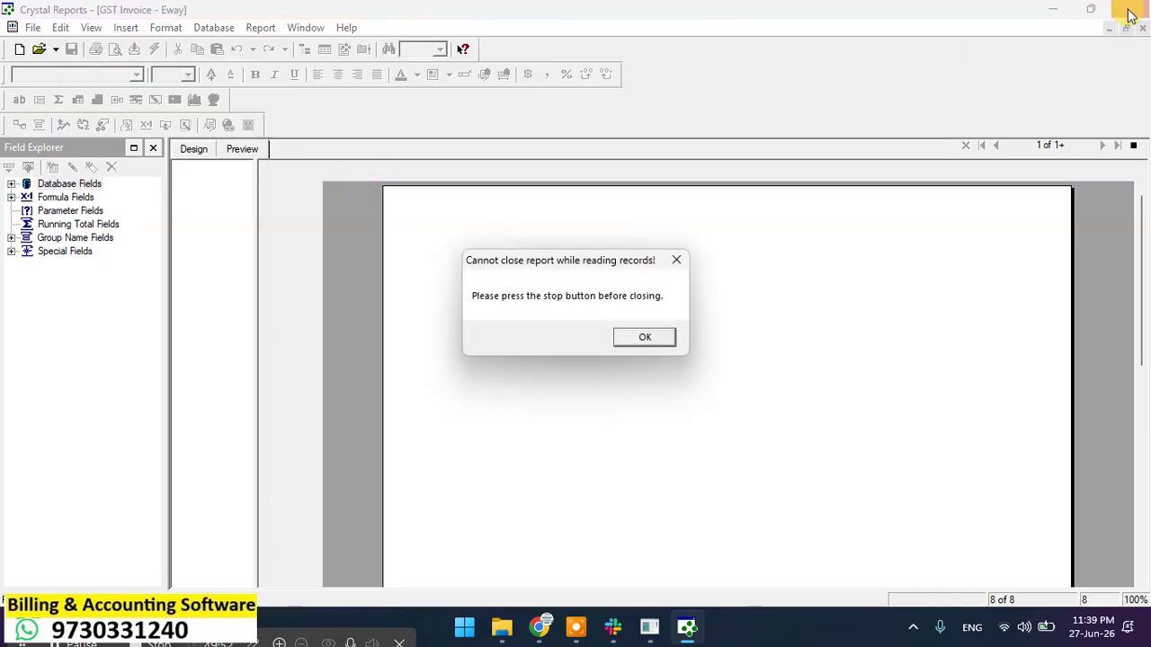
{"action": "left_click", "coordinate": [631, 331]}
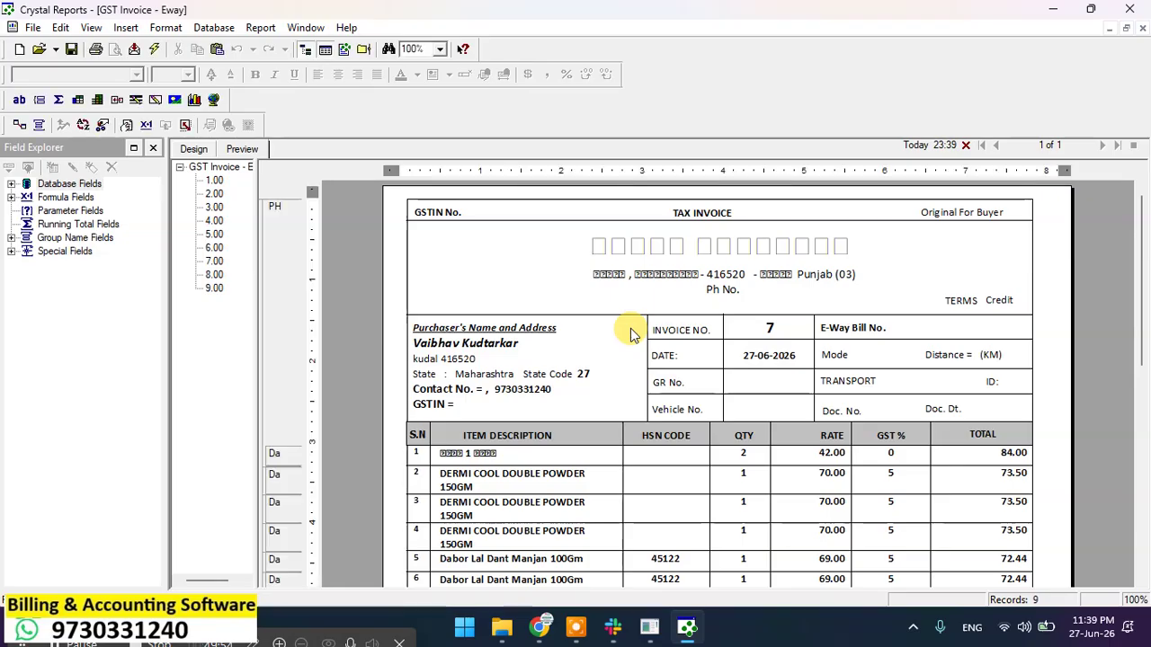
{"action": "left_click", "coordinate": [1135, 9]}
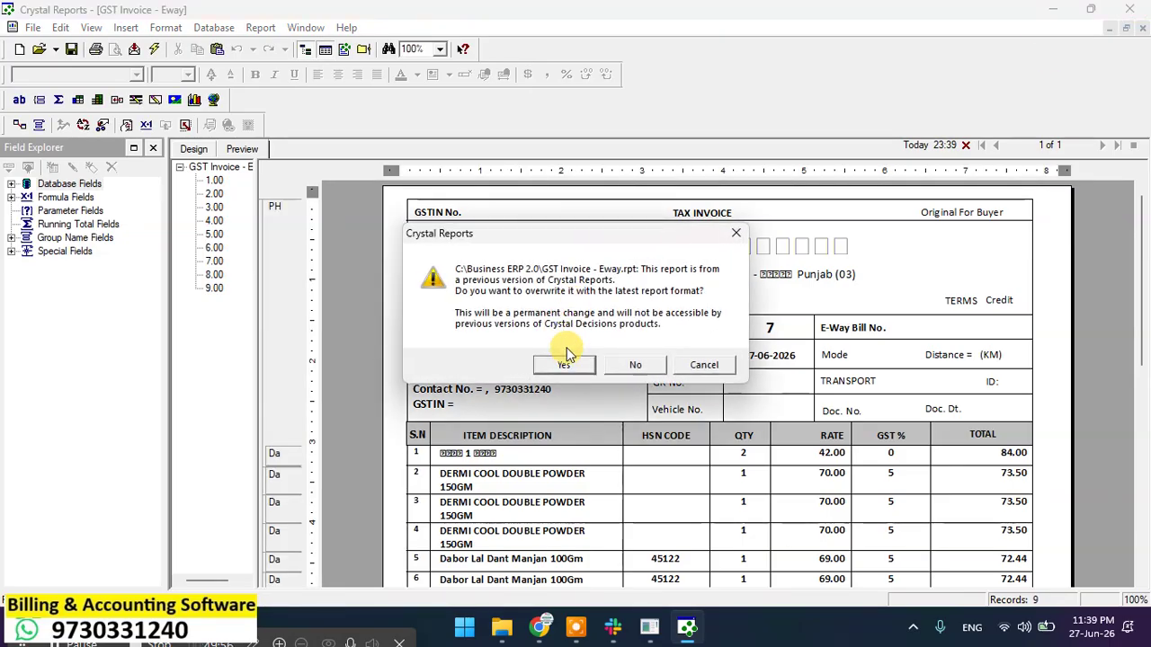
{"action": "left_click", "coordinate": [564, 364]}
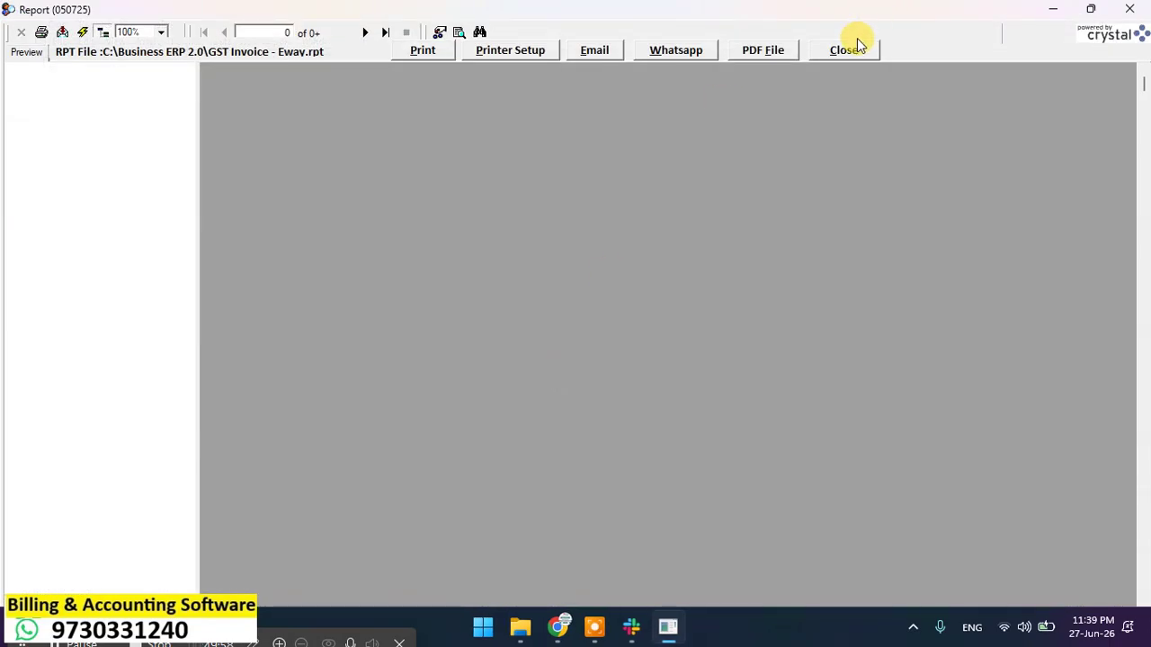
Step: Preview bill 7 as an A4 GST tax invoice (grand total 667.00), then close it
{"action": "left_click", "coordinate": [843, 49]}
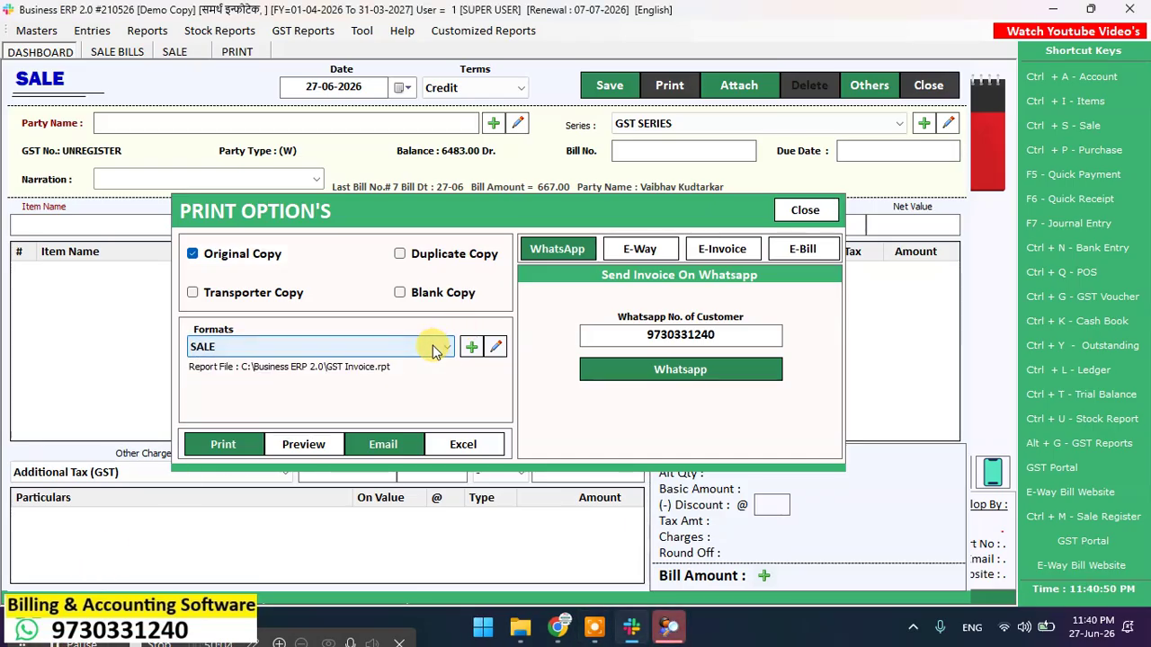
{"action": "left_click", "coordinate": [435, 349]}
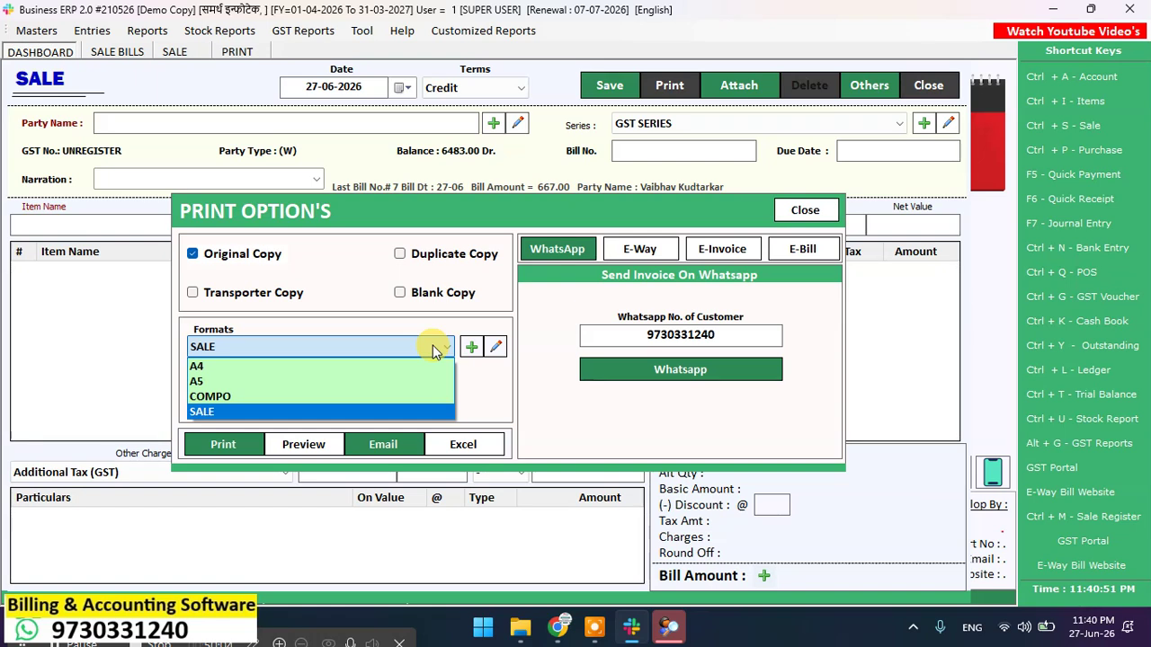
{"action": "left_click", "coordinate": [373, 366]}
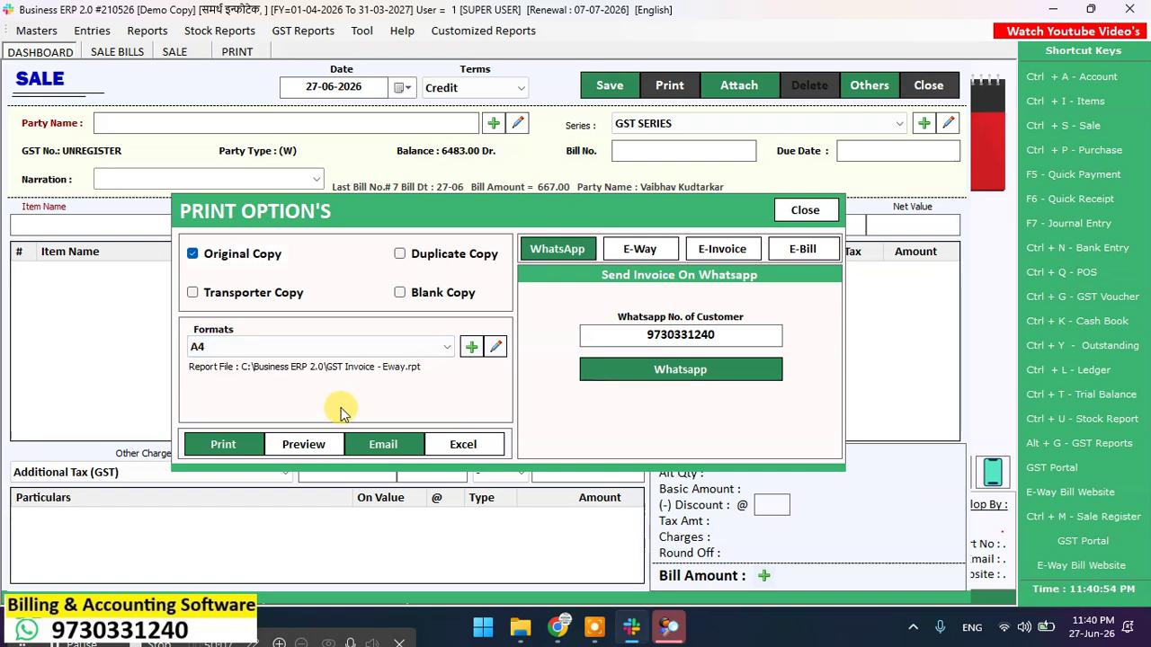
{"action": "left_click", "coordinate": [303, 444]}
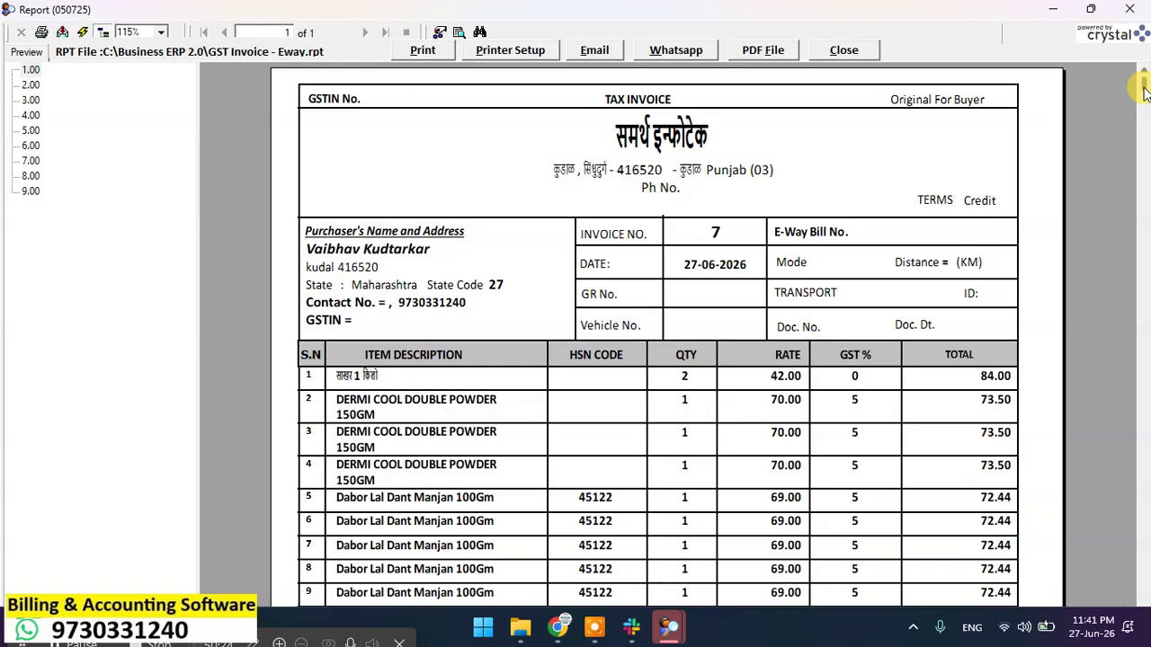
{"action": "left_click_drag", "start_coordinate": [1144, 90], "coordinate": [1066, 26]}
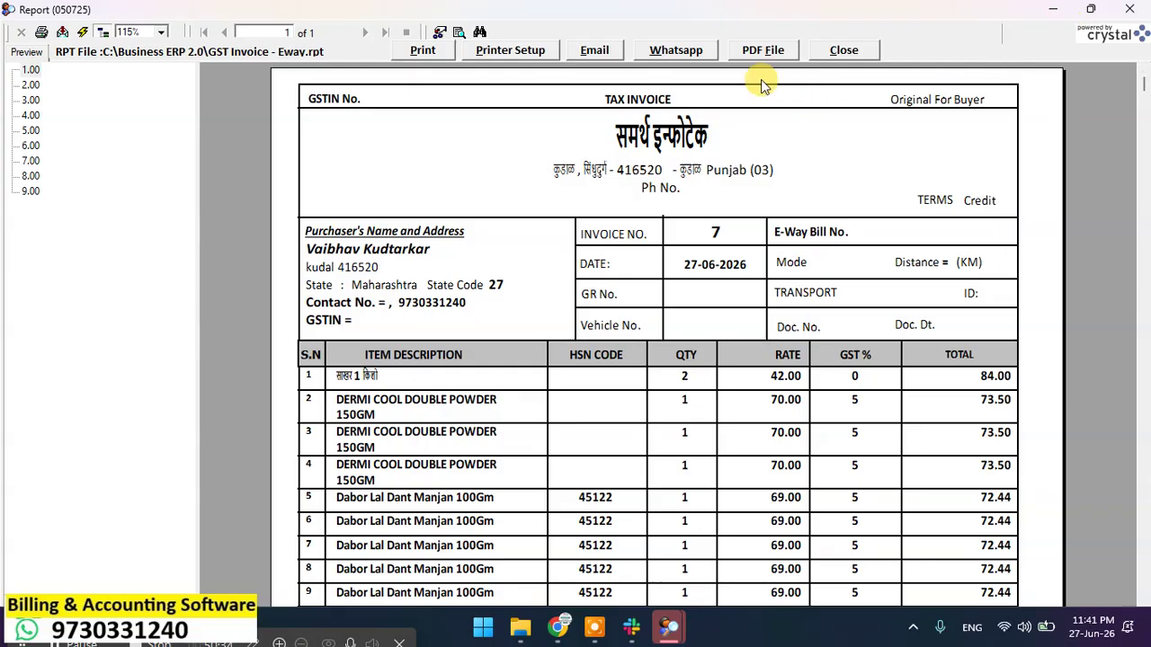
{"action": "left_click", "coordinate": [843, 49]}
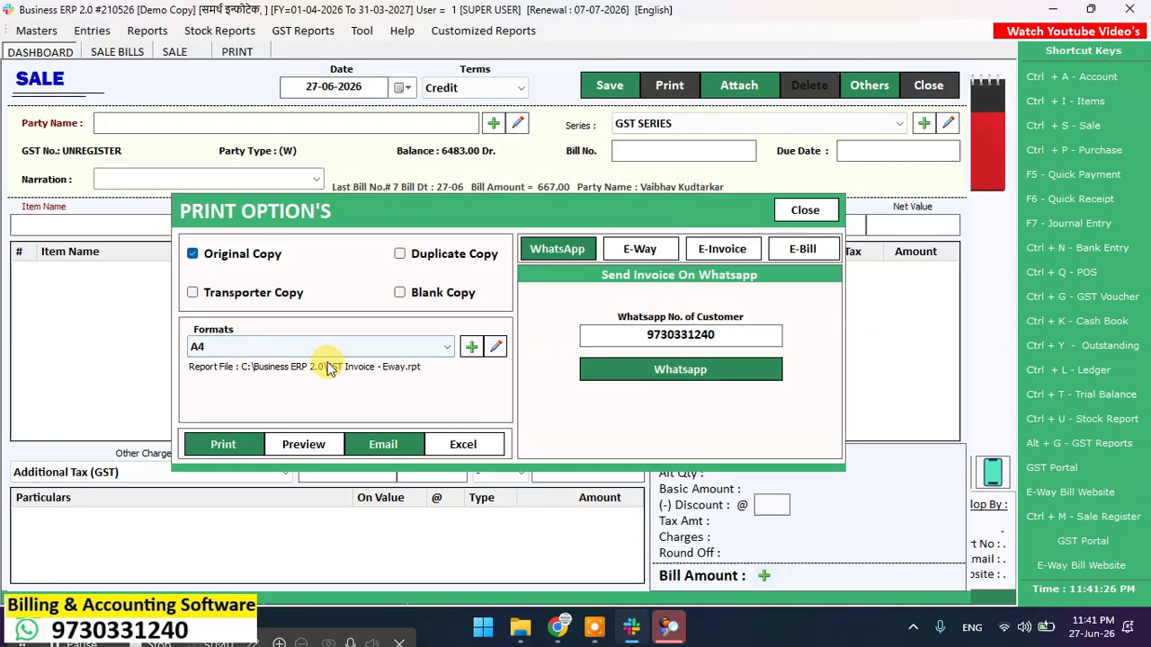
Step: Preview bill 7 as an A5 retail invoice, then close the preview
{"action": "left_click", "coordinate": [349, 358]}
{"action": "left_click", "coordinate": [312, 377]}
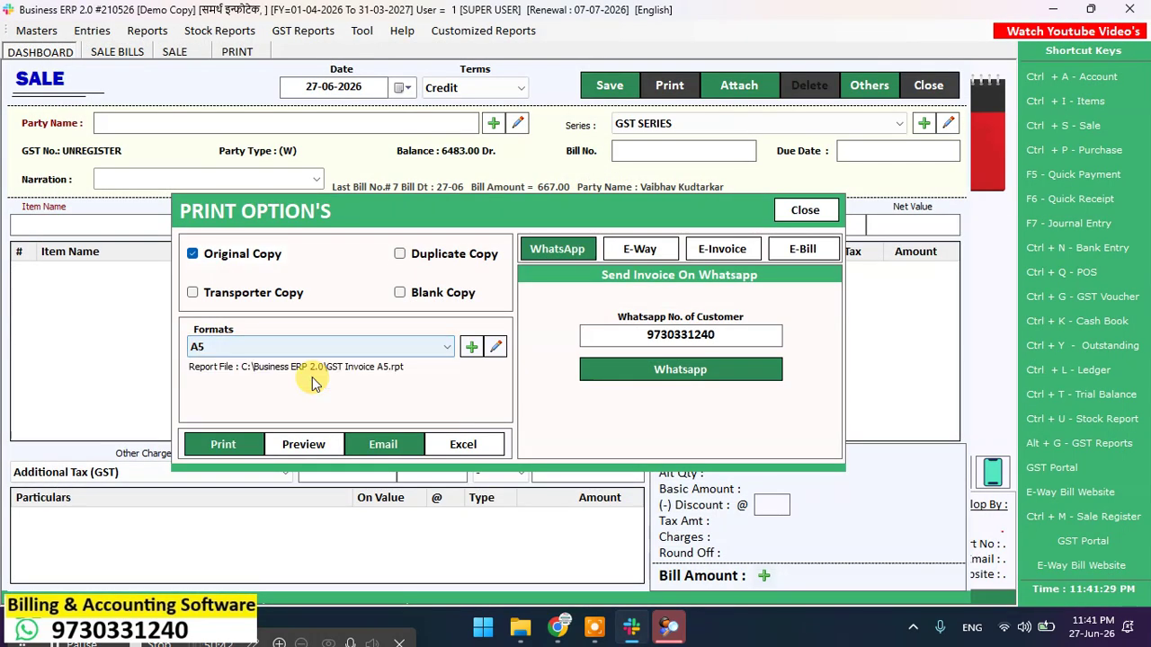
{"action": "left_click", "coordinate": [288, 446]}
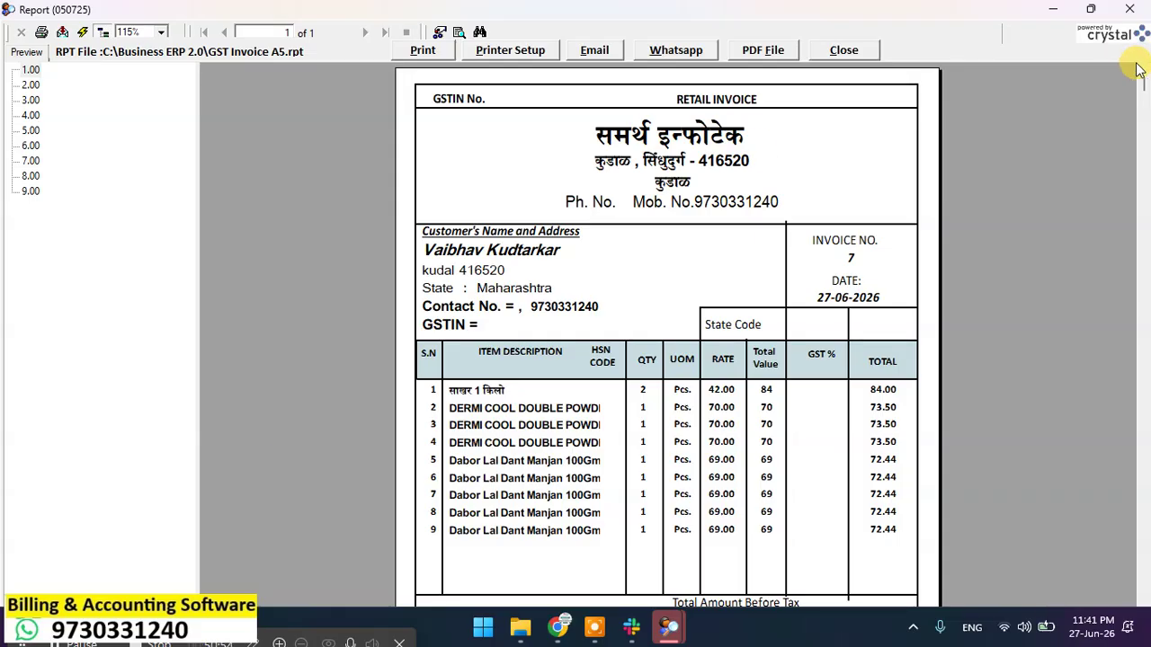
{"action": "left_click_drag", "start_coordinate": [1145, 82], "coordinate": [1112, 72]}
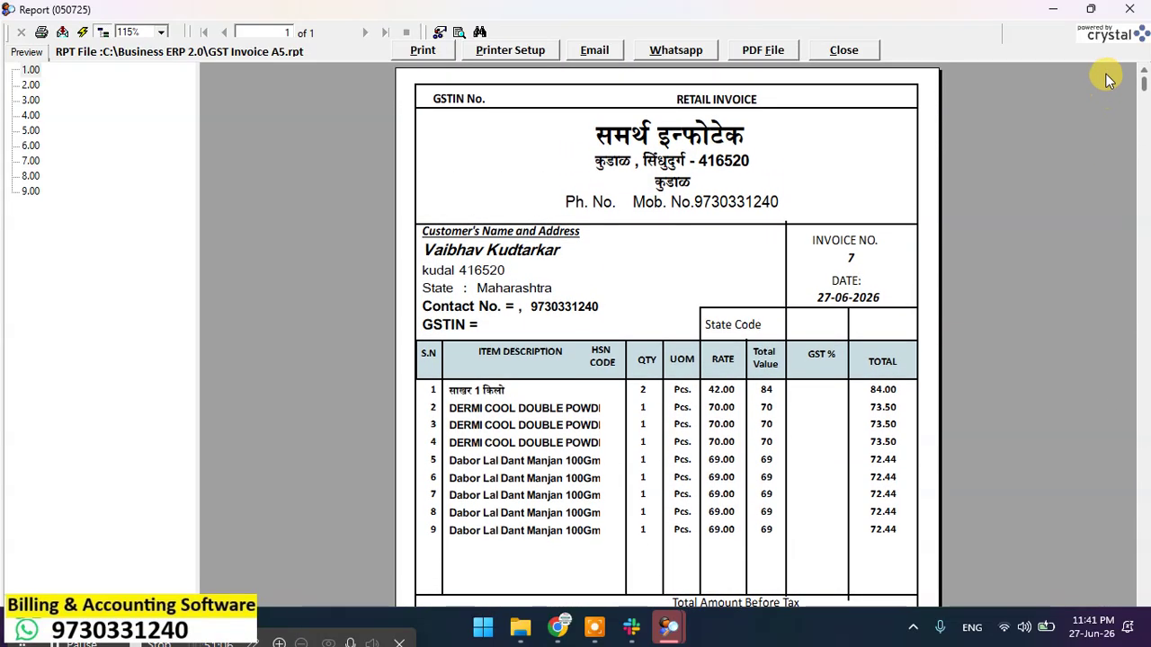
{"action": "left_click", "coordinate": [828, 52]}
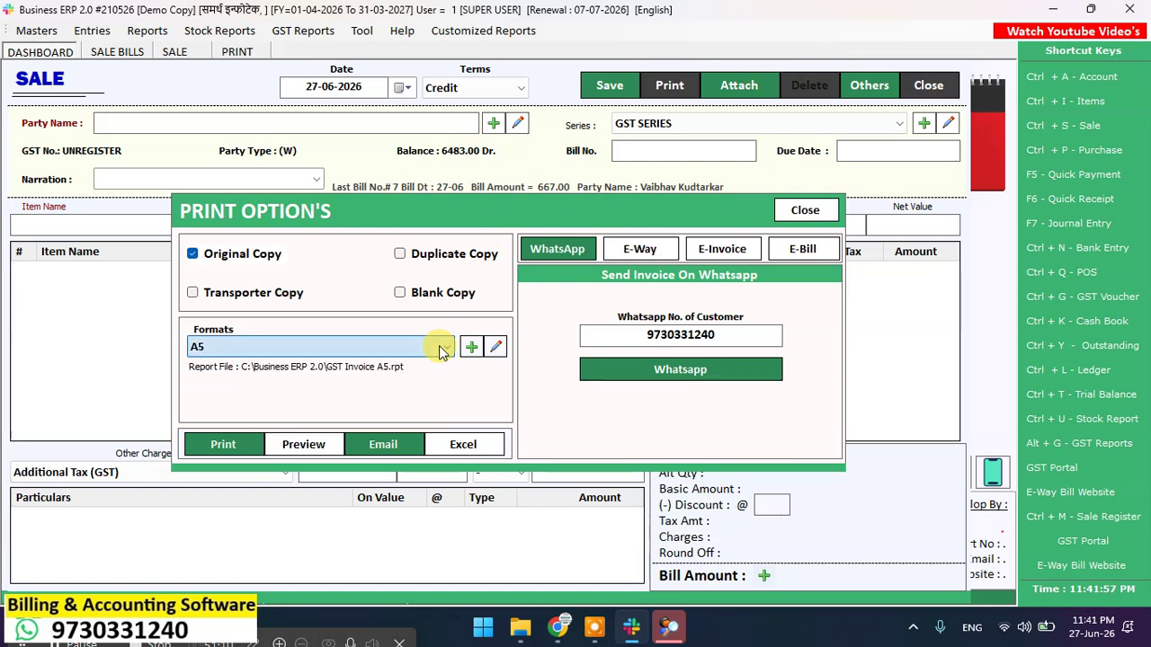
Step: Preview bill 7 in the COMPO composition invoice format (667.00), then close it
{"action": "left_click", "coordinate": [380, 353]}
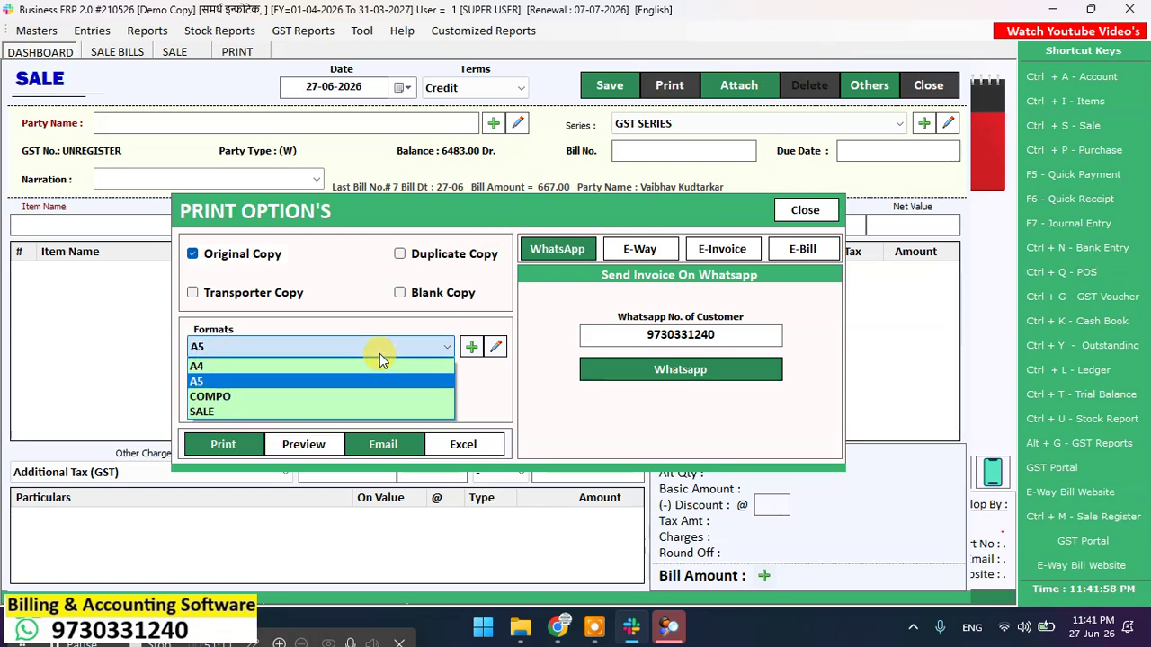
{"action": "left_click", "coordinate": [288, 395]}
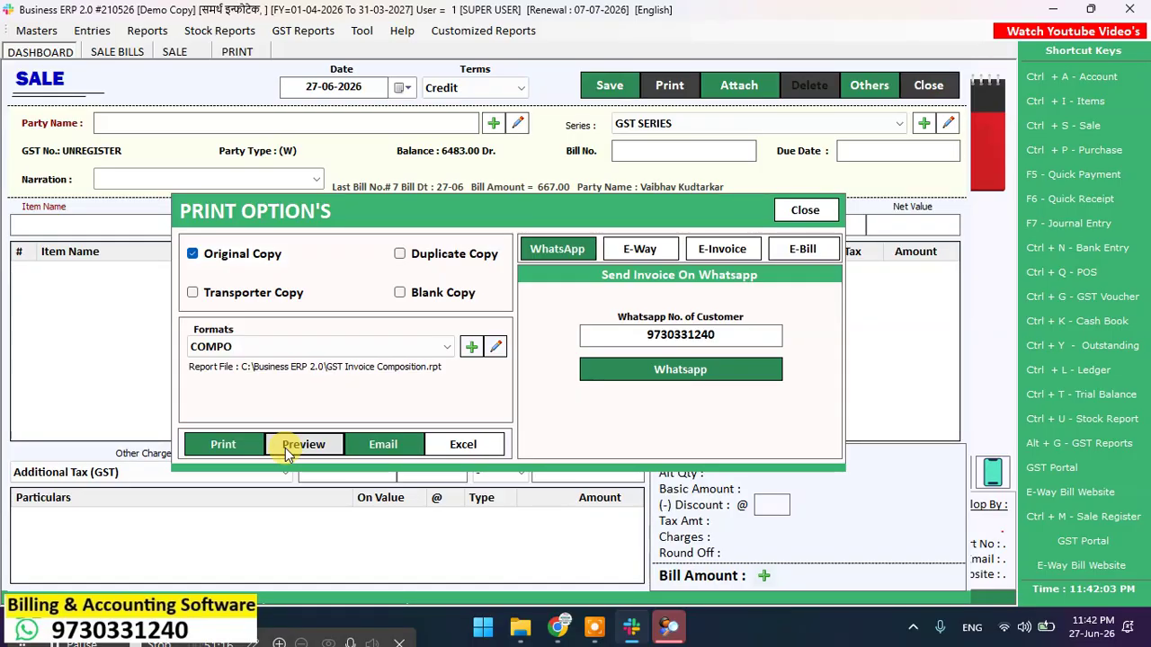
{"action": "left_click", "coordinate": [285, 448]}
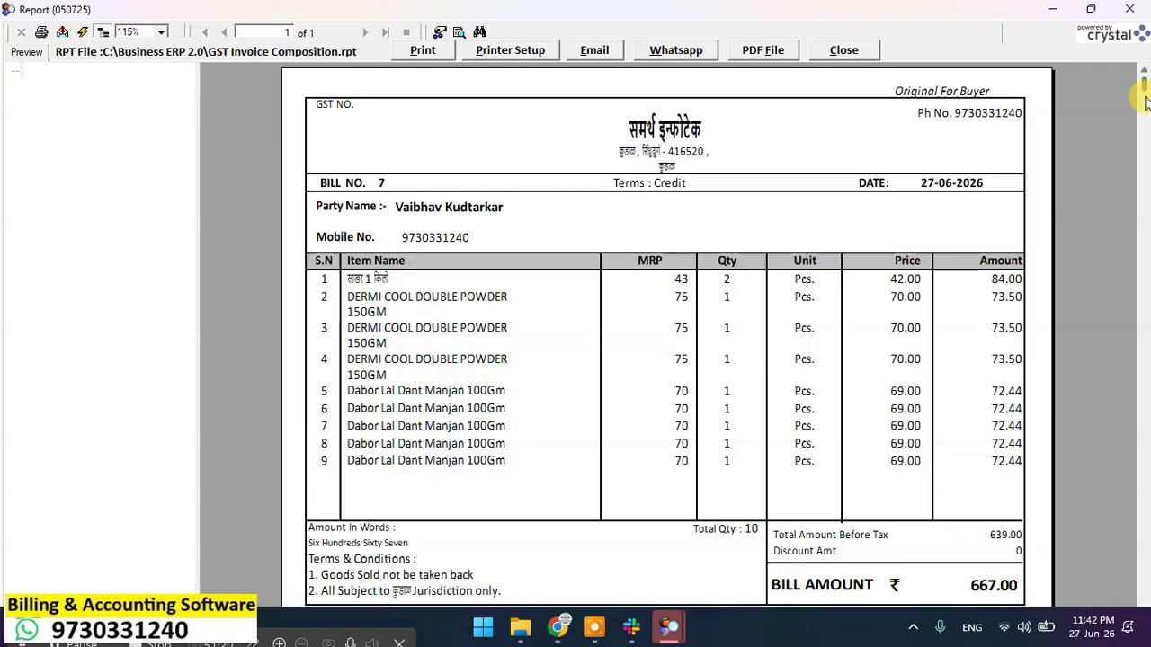
{"action": "left_click_drag", "start_coordinate": [1145, 83], "coordinate": [1143, 128]}
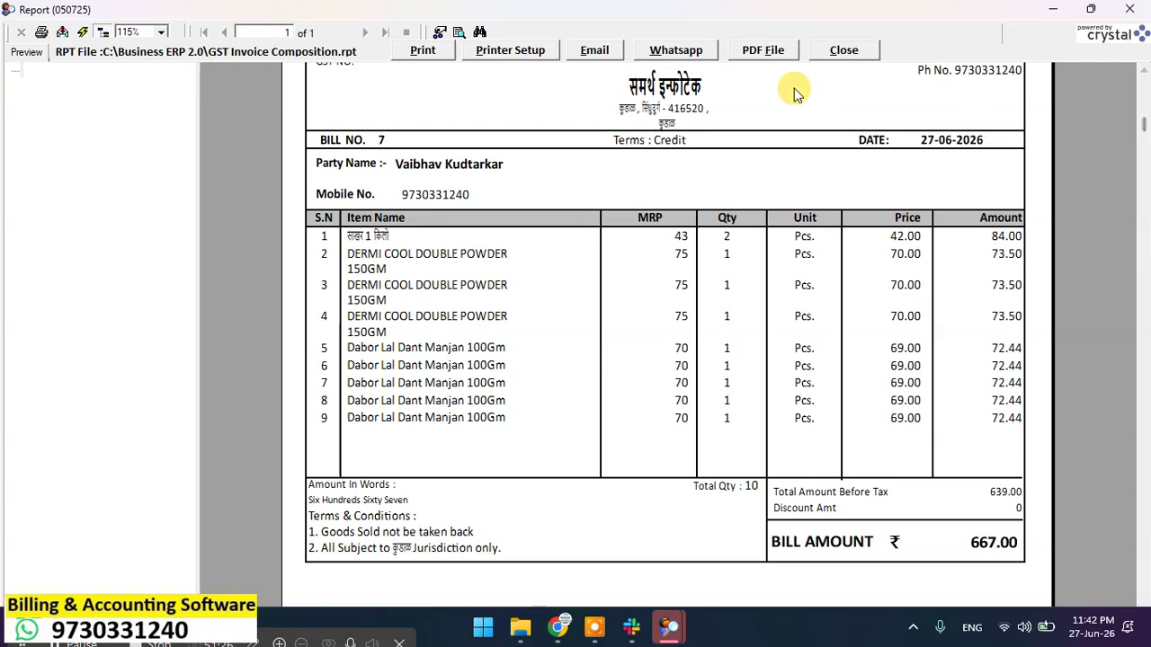
{"action": "left_click", "coordinate": [860, 49]}
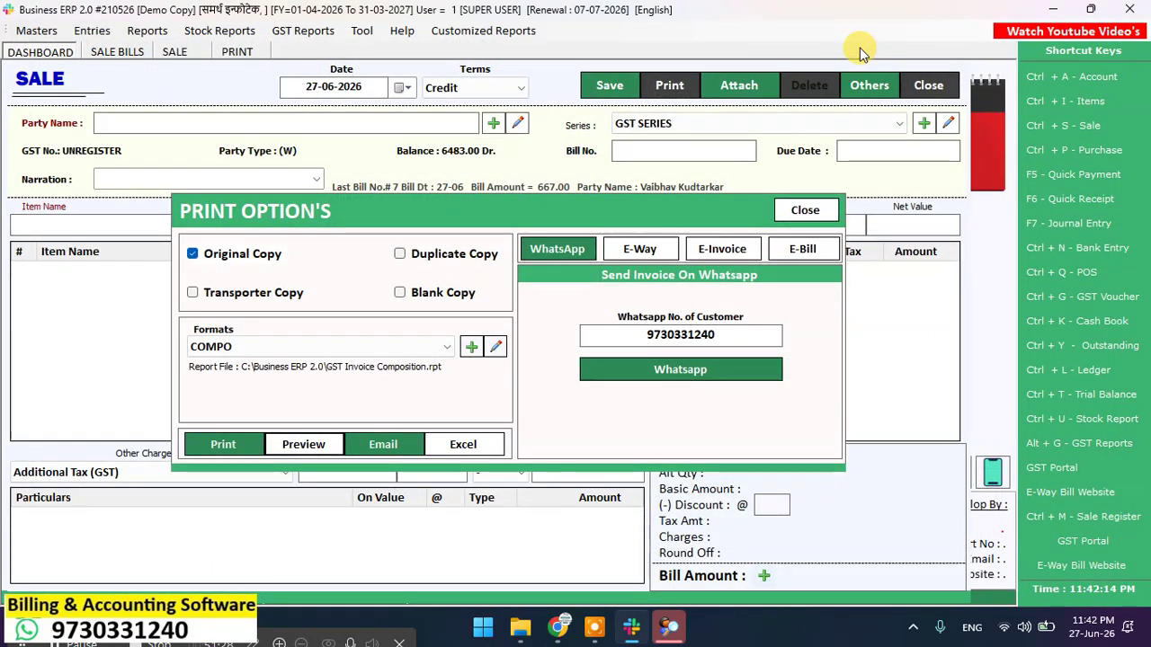
Step: Close the print options and sale entry, then browse the program menus
{"action": "key", "text": "Escape"}
{"action": "key", "text": "Escape"}
{"action": "key", "text": "Escape"}
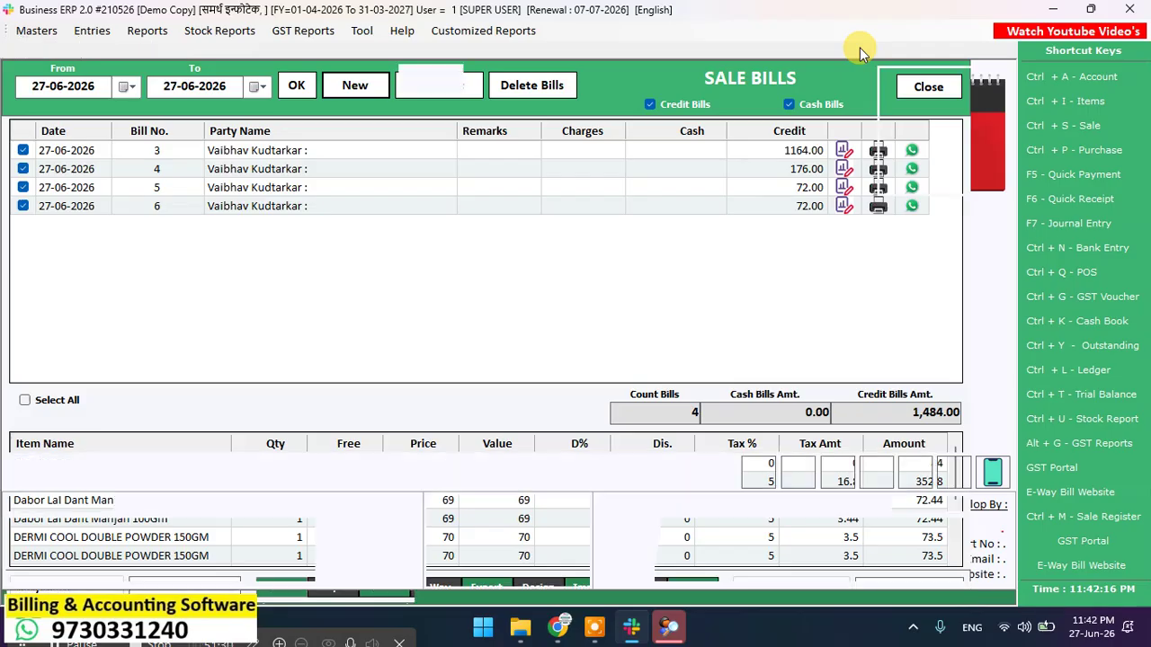
{"action": "key", "text": "alt+t"}
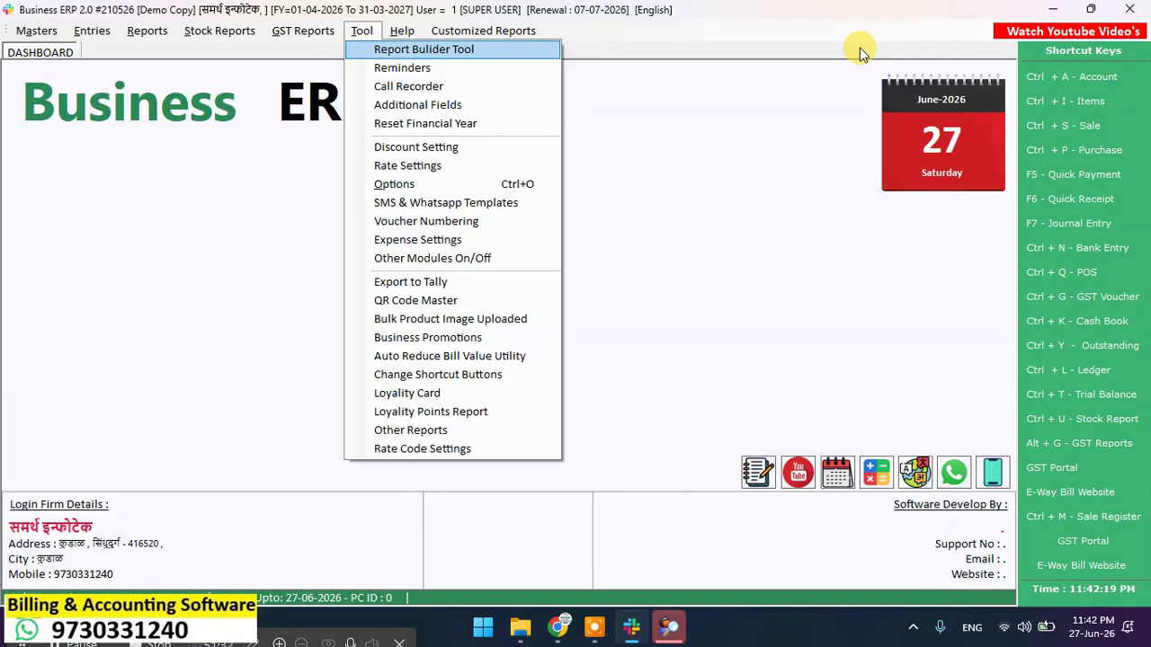
{"action": "key", "text": "alt+r"}
{"action": "key", "text": "alt+e"}
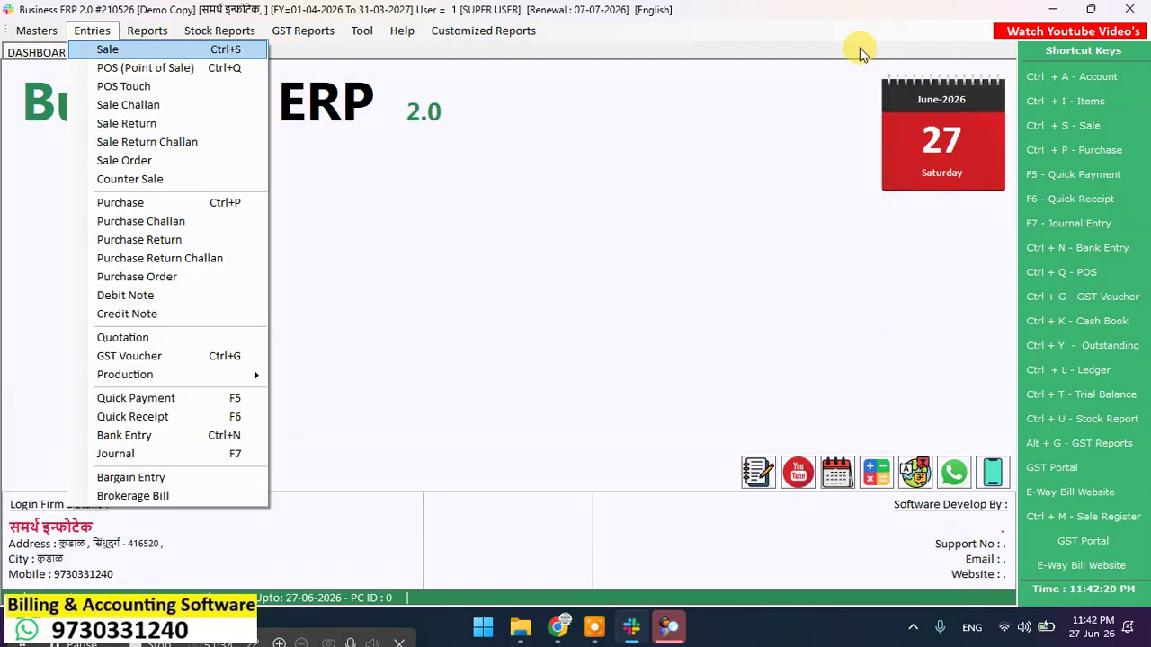
{"action": "key", "text": "Escape"}
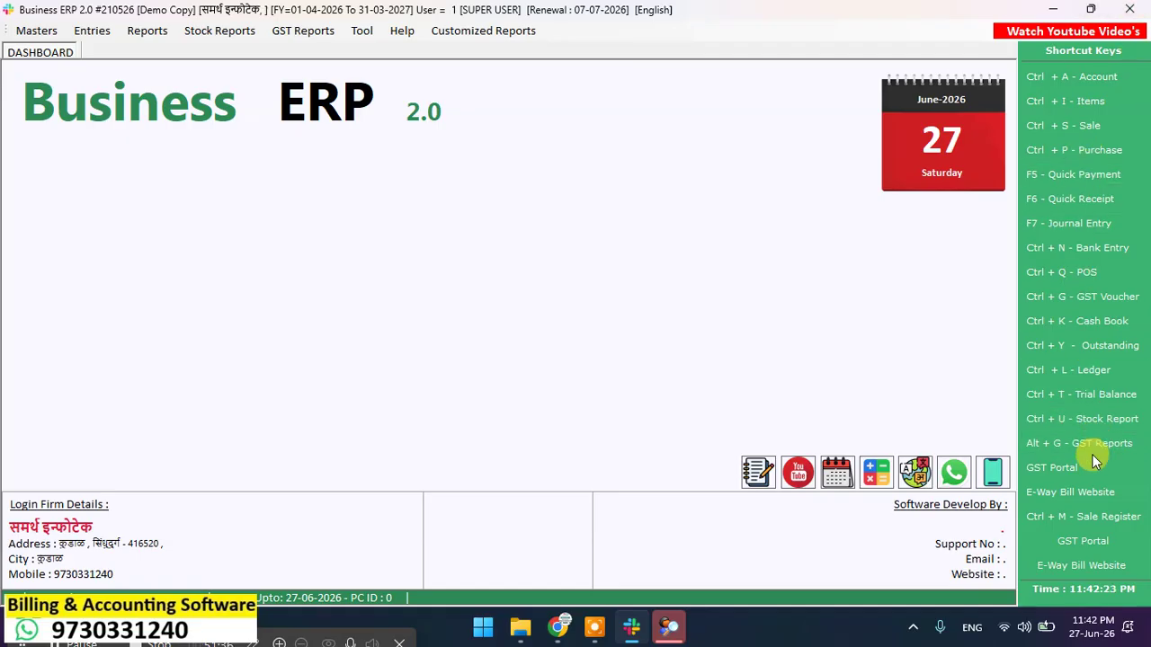
Step: View the Outstanding Analysis receivables report, then close it
{"action": "key", "text": "alt+e"}
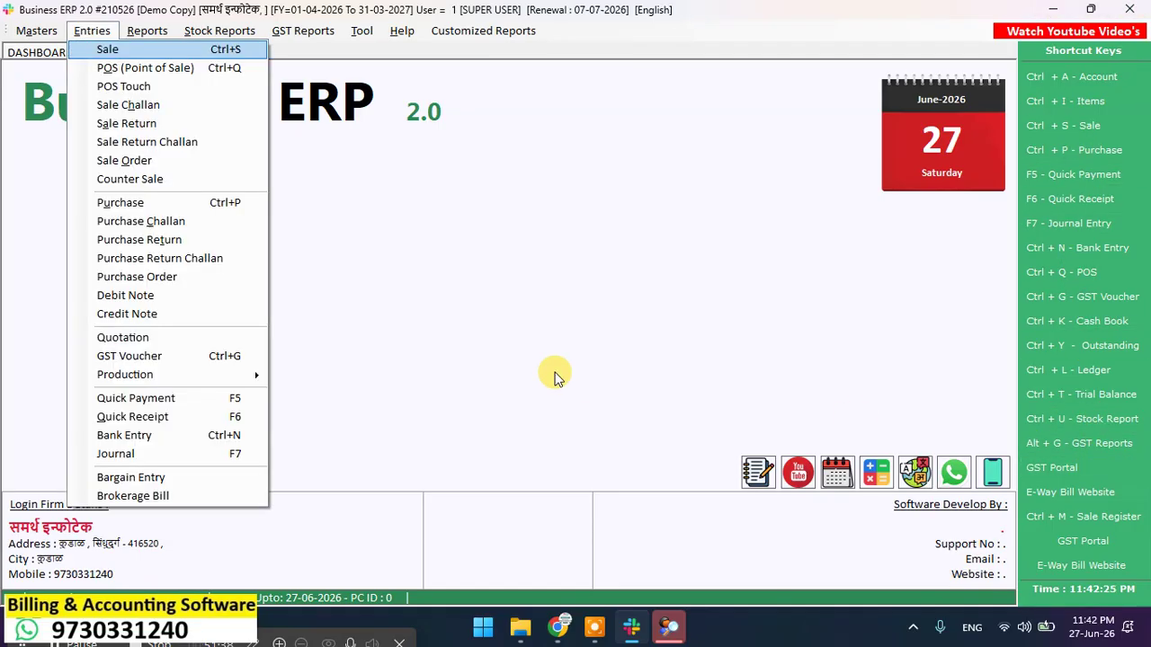
{"action": "key", "text": "Down"}
{"action": "key", "text": "Down"}
{"action": "key", "text": "Down"}
{"action": "key", "text": "Down"}
{"action": "key", "text": "Down"}
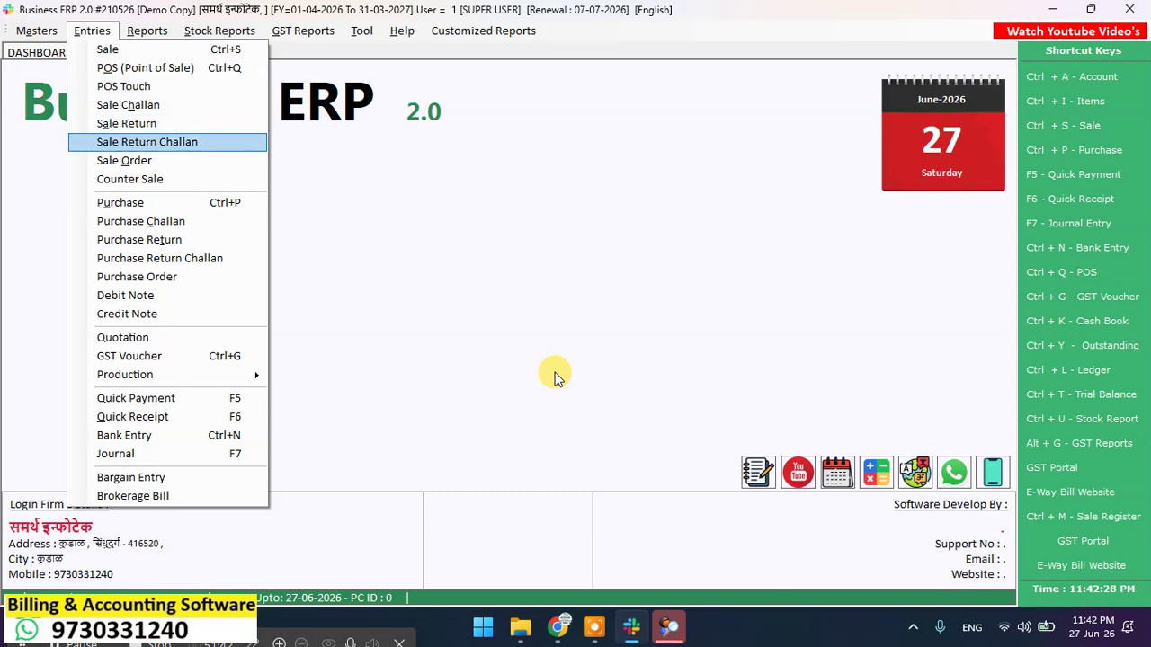
{"action": "key", "text": "Down"}
{"action": "key", "text": "Down"}
{"action": "key", "text": "Down"}
{"action": "key", "text": "Down"}
{"action": "key", "text": "Down"}
{"action": "key", "text": "Down"}
{"action": "key", "text": "Down"}
{"action": "key", "text": "Down"}
{"action": "key", "text": "Down"}
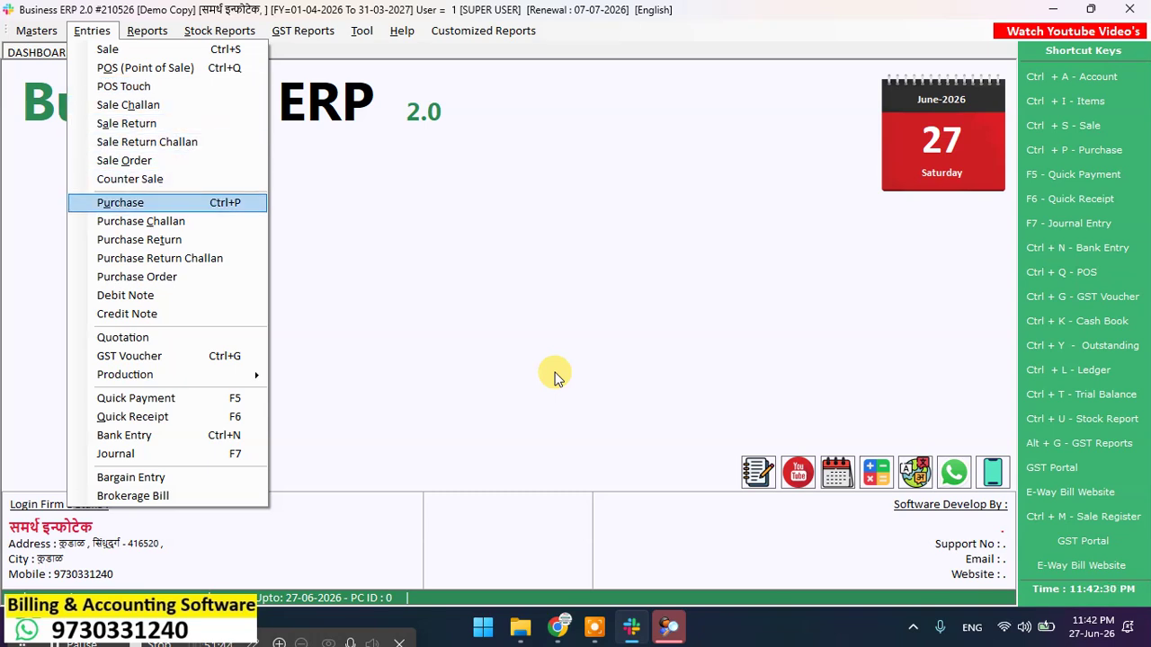
{"action": "key", "text": "Down"}
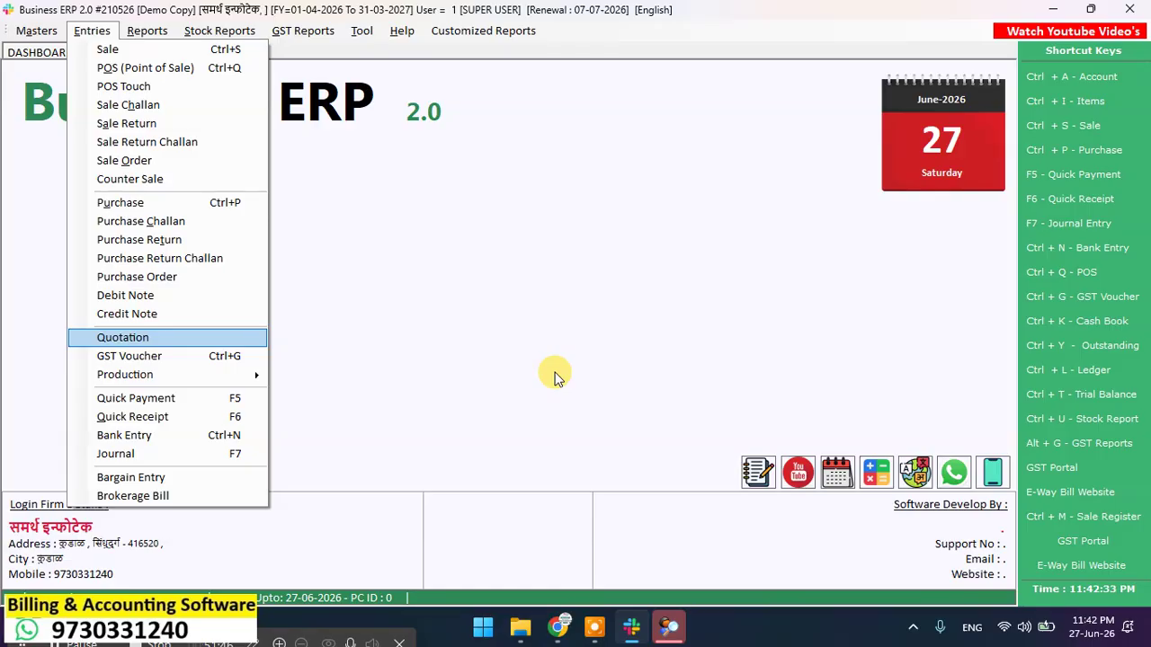
{"action": "key", "text": "Right"}
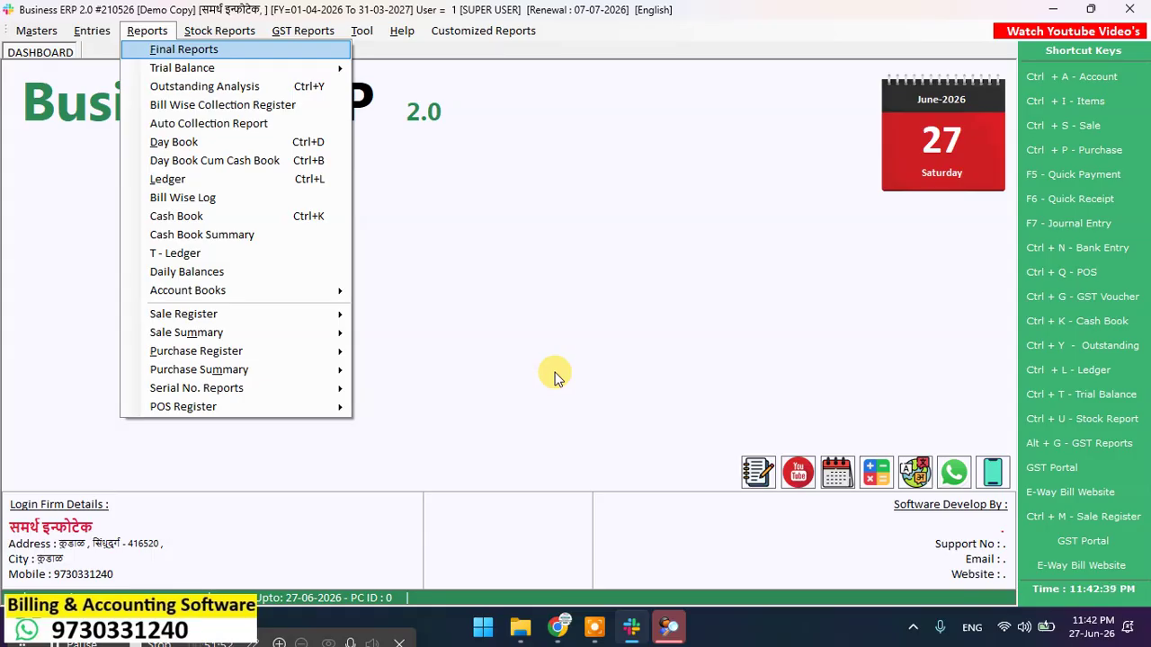
{"action": "key", "text": "Down"}
{"action": "key", "text": "Down"}
{"action": "key", "text": "Return"}
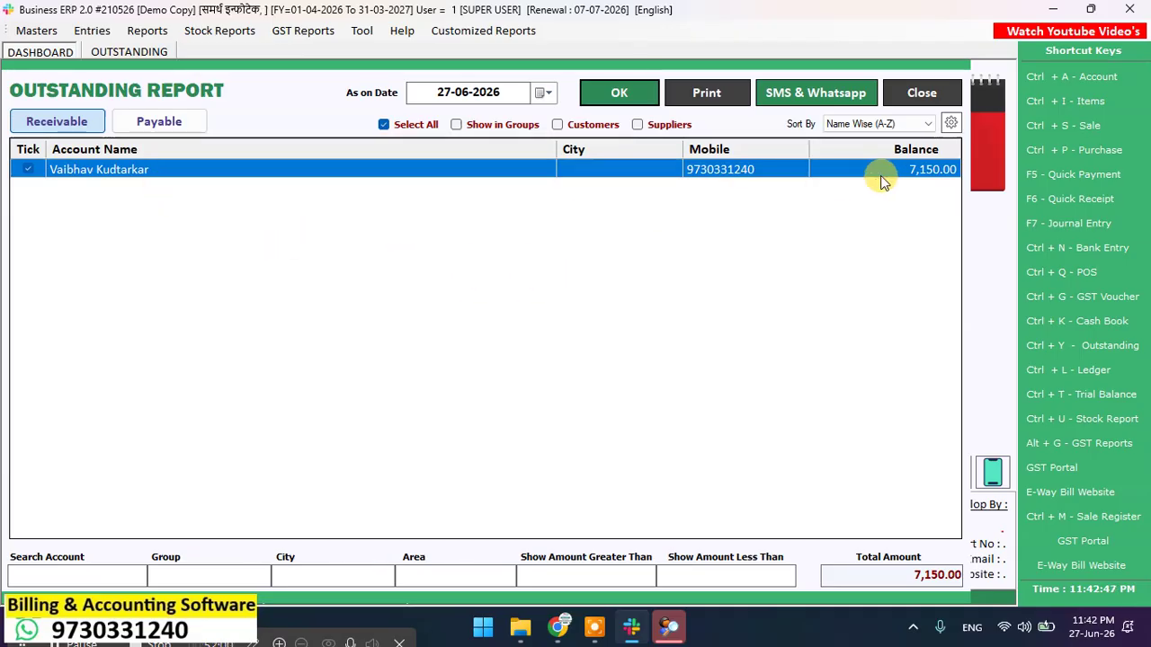
{"action": "key", "text": "Escape"}
Step: Open the Sale Register report from the Reports menu, then close it
{"action": "key", "text": "alt+t"}
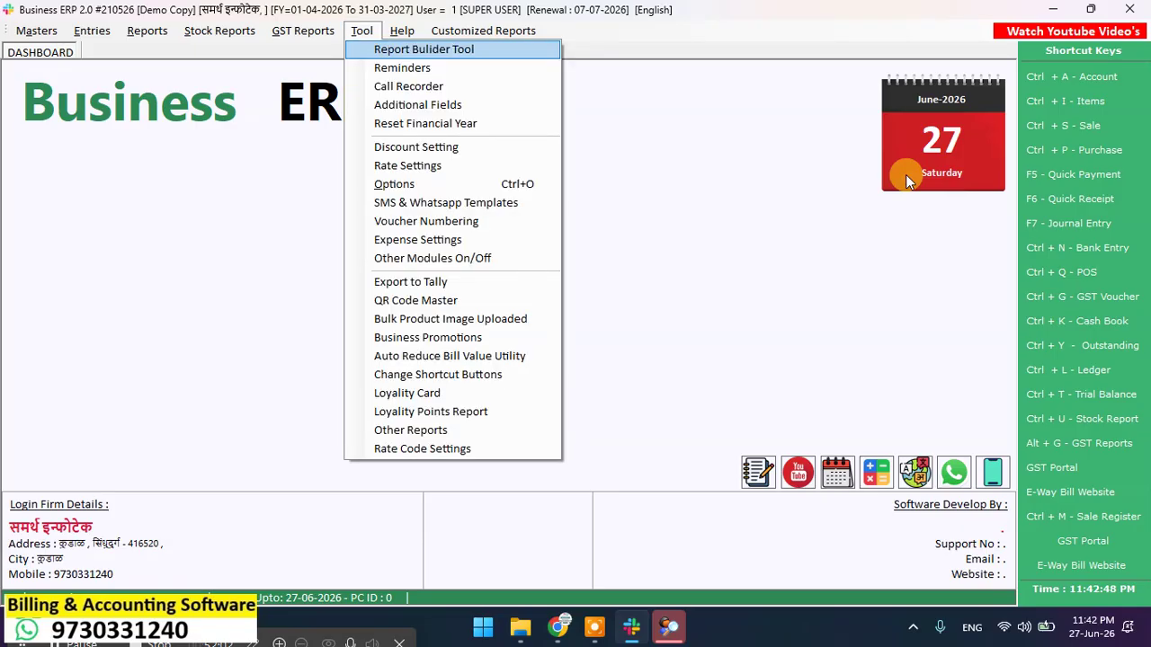
{"action": "key", "text": "Left"}
{"action": "key", "text": "Left"}
{"action": "key", "text": "Left"}
{"action": "key", "text": "Left"}
{"action": "key", "text": "Right"}
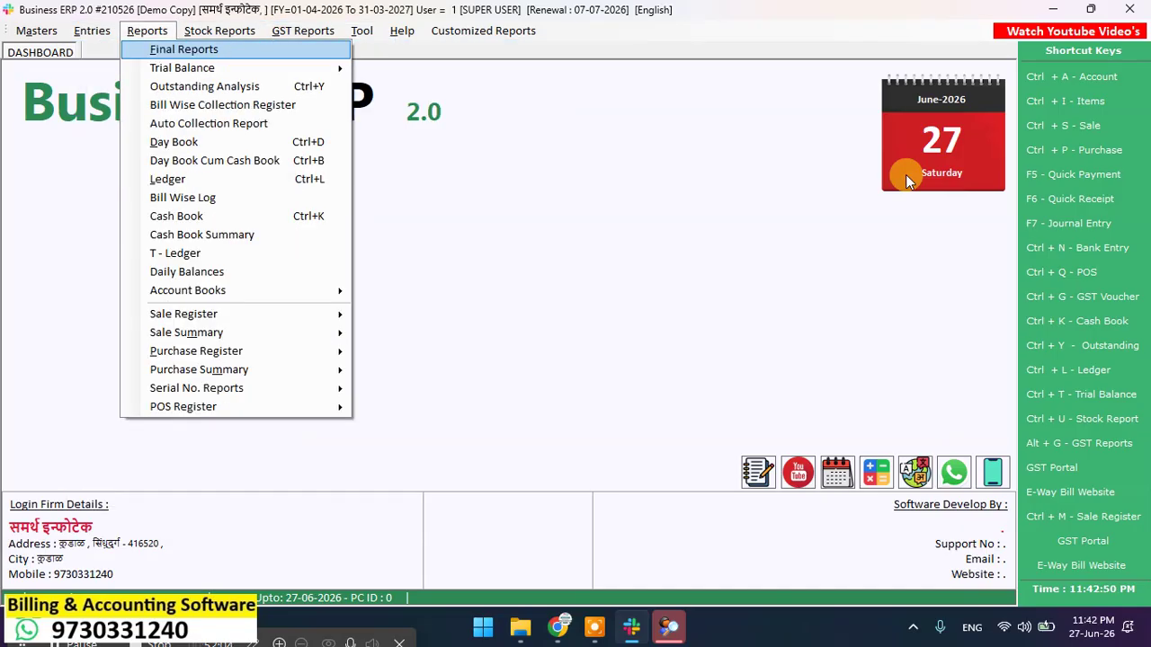
{"action": "key", "text": "Down"}
{"action": "key", "text": "Down"}
{"action": "key", "text": "Down"}
{"action": "key", "text": "Down"}
{"action": "key", "text": "Down"}
{"action": "key", "text": "Down"}
{"action": "key", "text": "Down"}
{"action": "key", "text": "Up"}
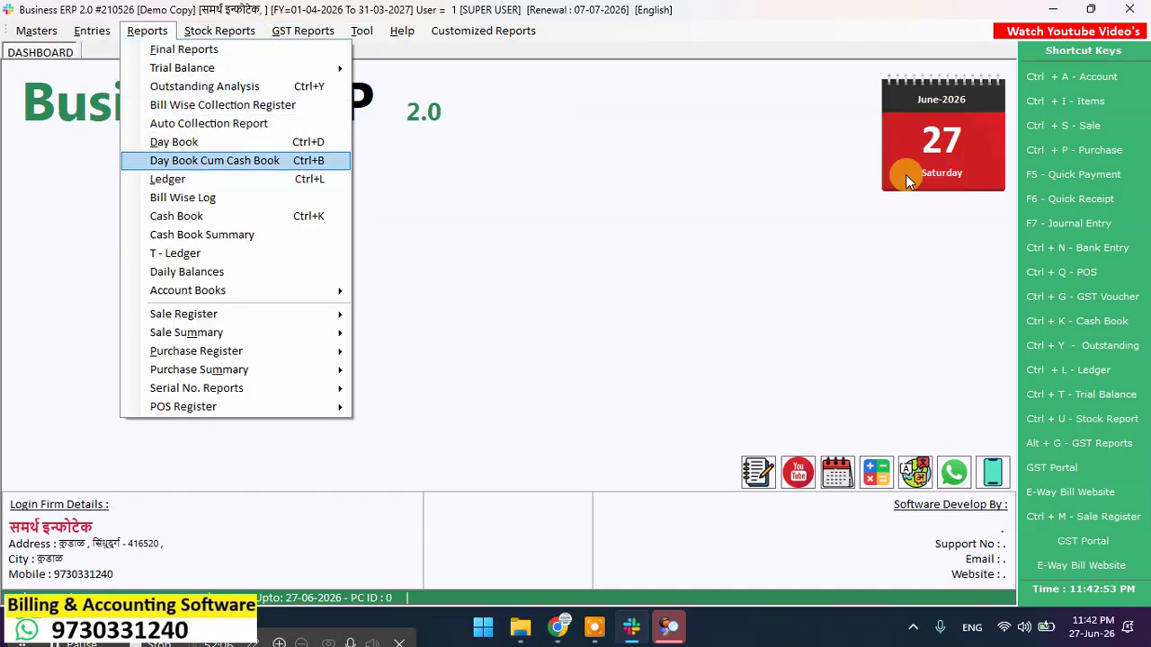
{"action": "key", "text": "Up"}
{"action": "key", "text": "Down"}
{"action": "key", "text": "Down"}
{"action": "key", "text": "Down"}
{"action": "key", "text": "Down"}
{"action": "key", "text": "Down"}
{"action": "key", "text": "Down"}
{"action": "key", "text": "Down"}
{"action": "key", "text": "Down"}
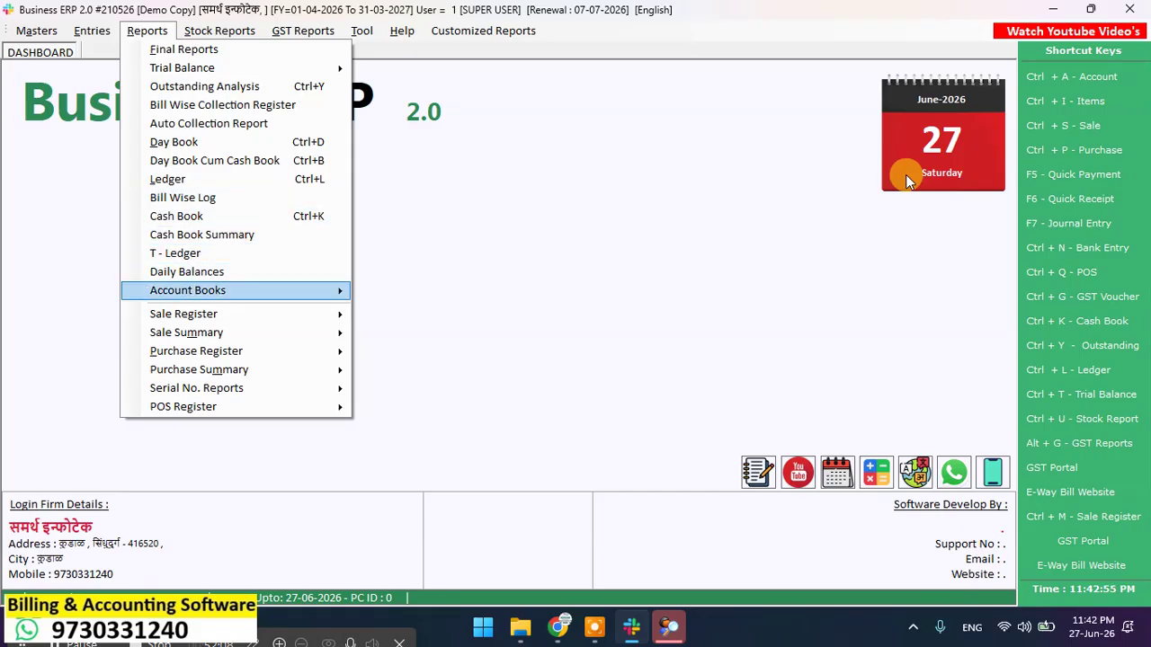
{"action": "key", "text": "Down"}
{"action": "key", "text": "Right"}
{"action": "key", "text": "Return"}
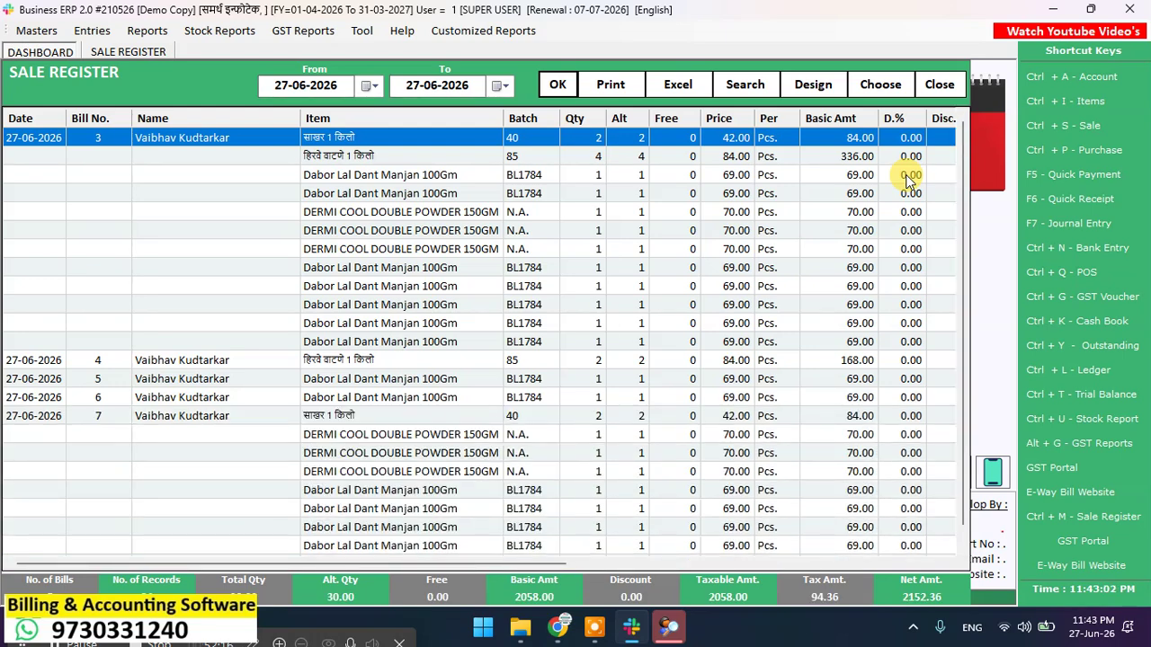
{"action": "key", "text": "Escape"}
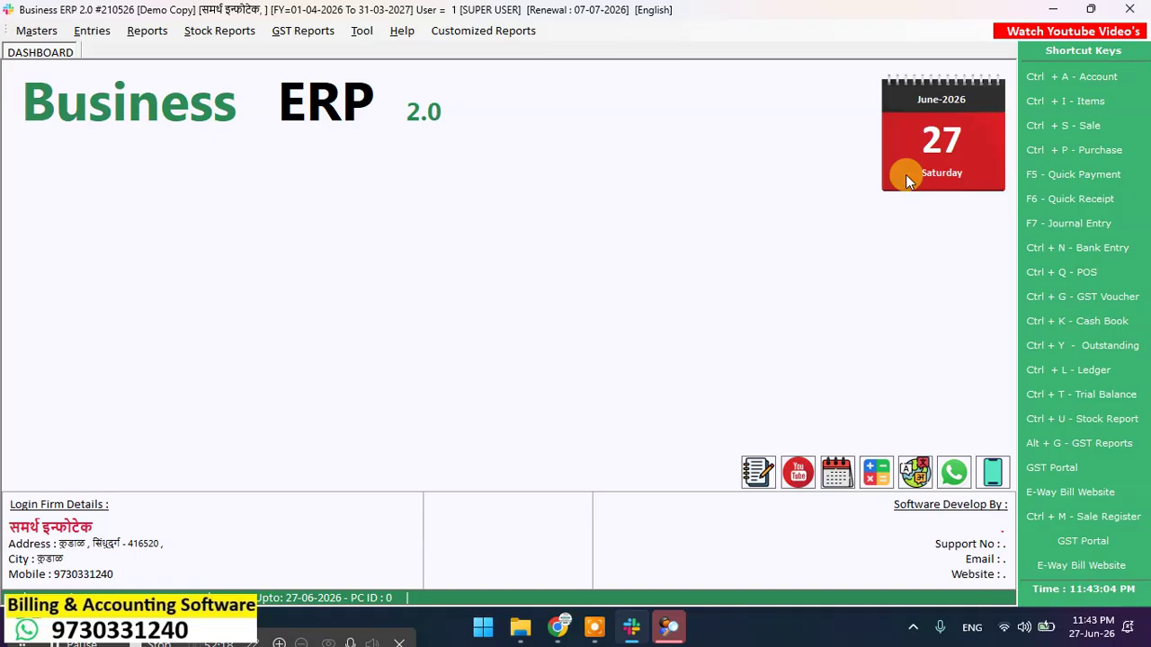
Step: Check the list of GST returns under GST Reports, then close it
{"action": "key", "text": "alt+r"}
{"action": "key", "text": "Right"}
{"action": "key", "text": "Right"}
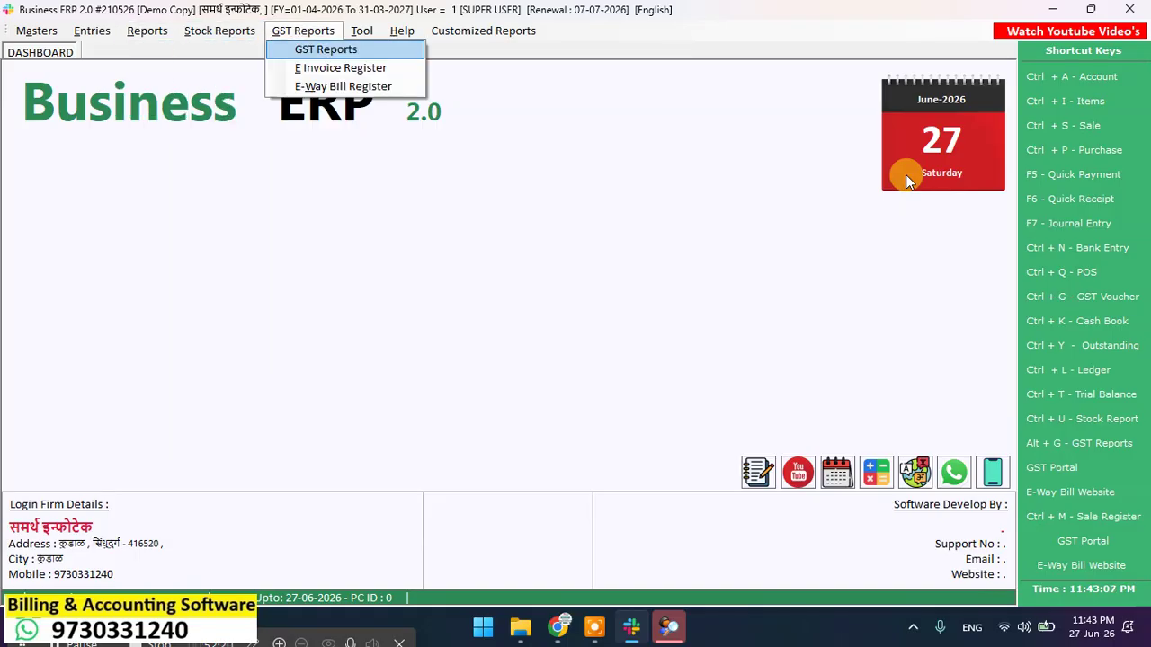
{"action": "key", "text": "Return"}
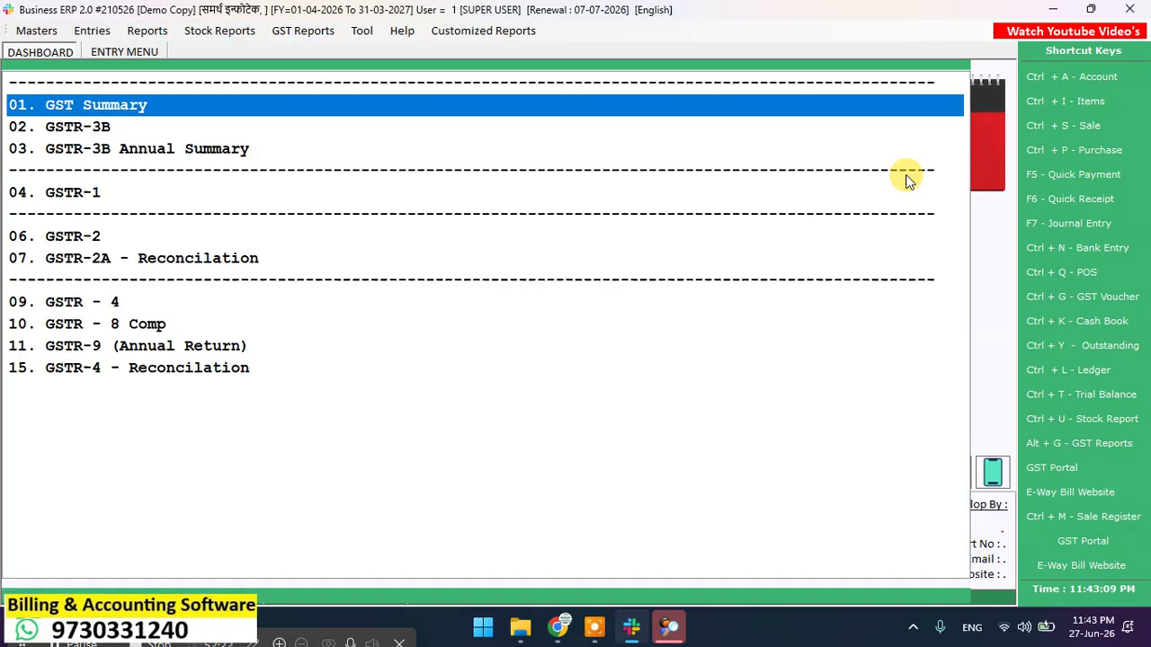
{"action": "key", "text": "Escape"}
Step: Browse the sale register, sale summary and purchase register report submenus toward Stock Reports
{"action": "key", "text": "alt+t"}
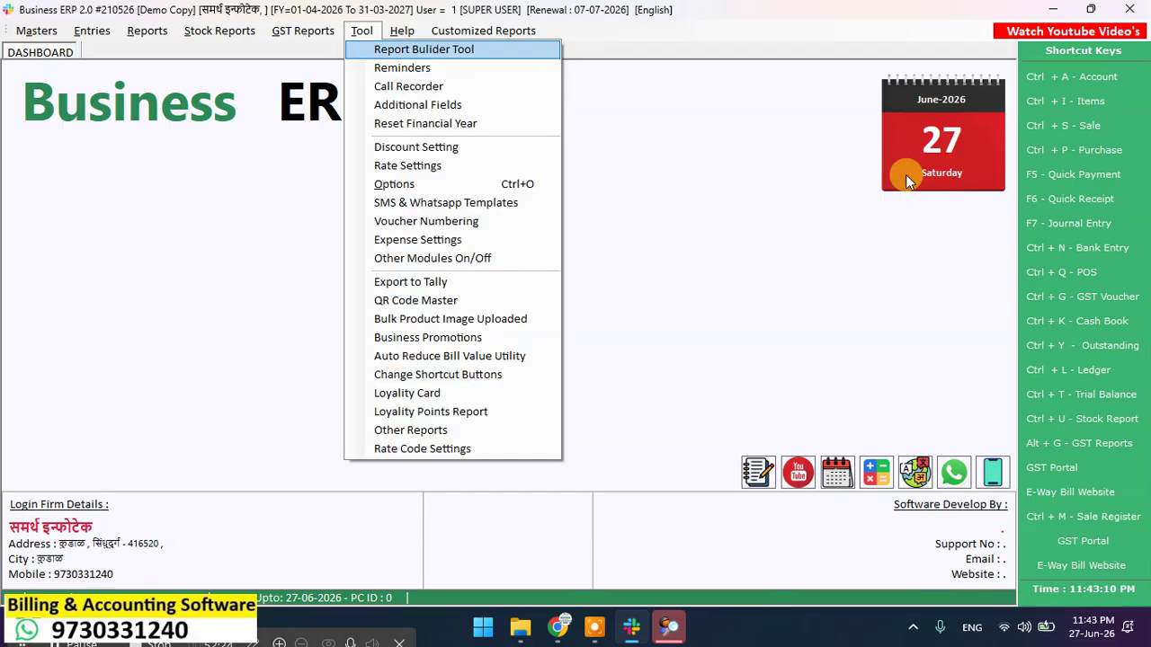
{"action": "key", "text": "Left"}
{"action": "key", "text": "Left"}
{"action": "key", "text": "Left"}
{"action": "key", "text": "Down"}
{"action": "key", "text": "Down"}
{"action": "key", "text": "Down"}
{"action": "key", "text": "Down"}
{"action": "key", "text": "Down"}
{"action": "key", "text": "Down"}
{"action": "key", "text": "Down"}
{"action": "key", "text": "Down"}
{"action": "key", "text": "Down"}
{"action": "key", "text": "Down"}
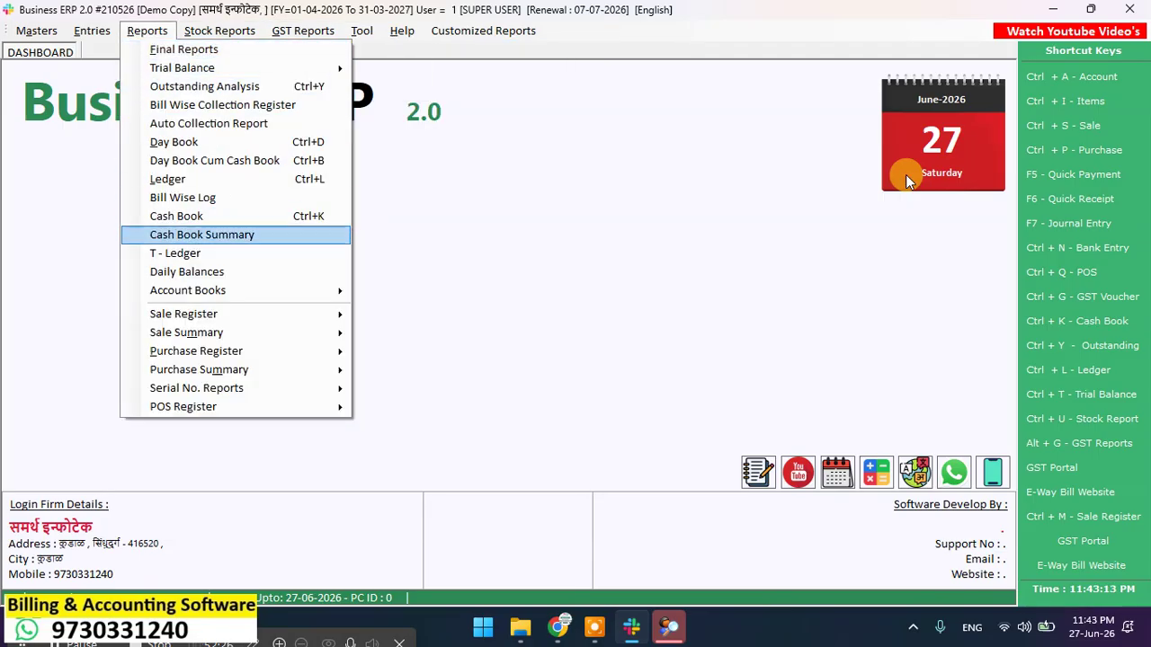
{"action": "key", "text": "Down"}
{"action": "key", "text": "Down"}
{"action": "key", "text": "Down"}
{"action": "key", "text": "Down"}
{"action": "key", "text": "Right"}
{"action": "key", "text": "Left"}
{"action": "key", "text": "Down"}
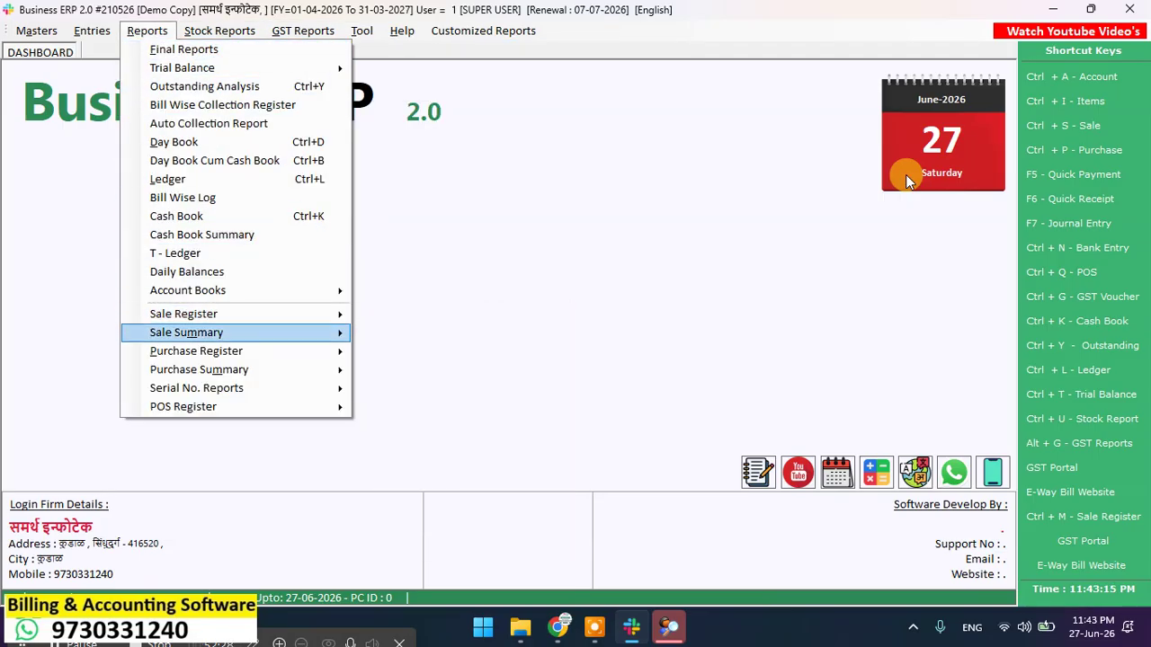
{"action": "key", "text": "Right"}
{"action": "key", "text": "Left"}
{"action": "key", "text": "Down"}
{"action": "key", "text": "Down"}
{"action": "key", "text": "Down"}
{"action": "key", "text": "Down"}
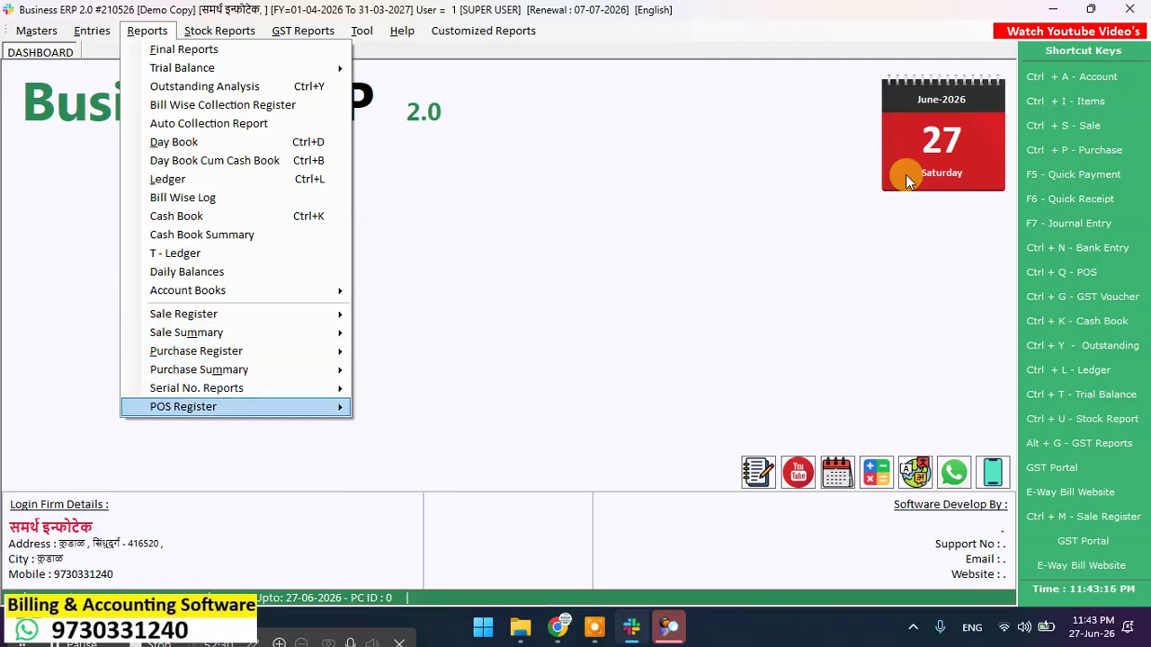
{"action": "key", "text": "Right"}
{"action": "key", "text": "Right"}
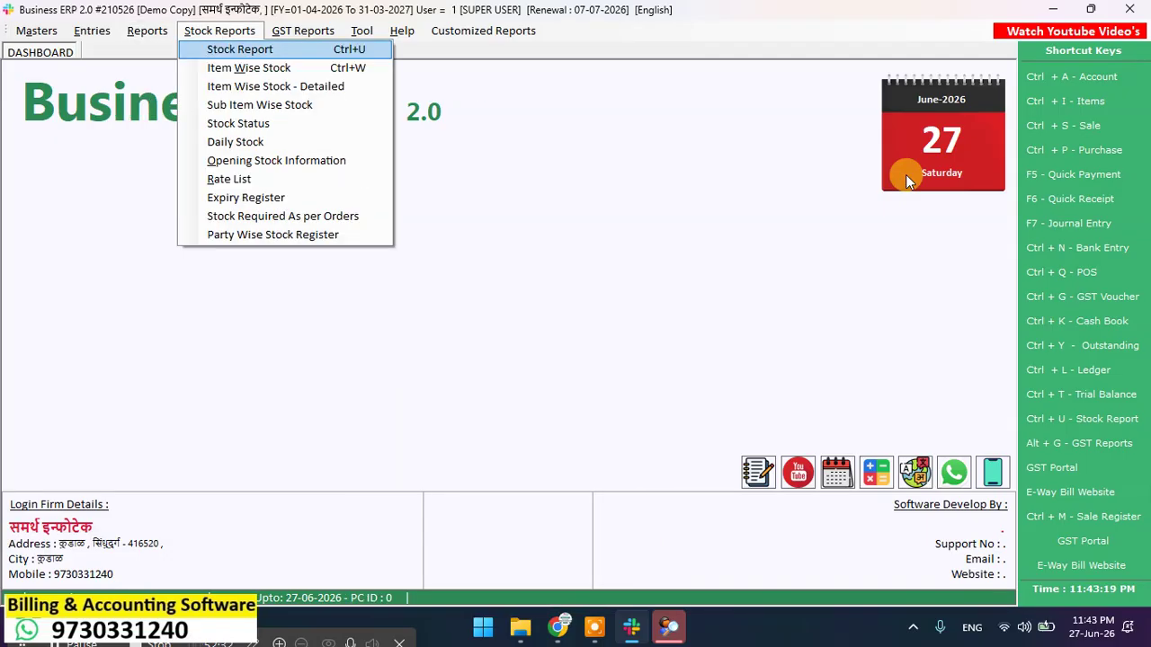
Step: Open and close the stock report, then browse the Stock Reports choices
{"action": "key", "text": "Return"}
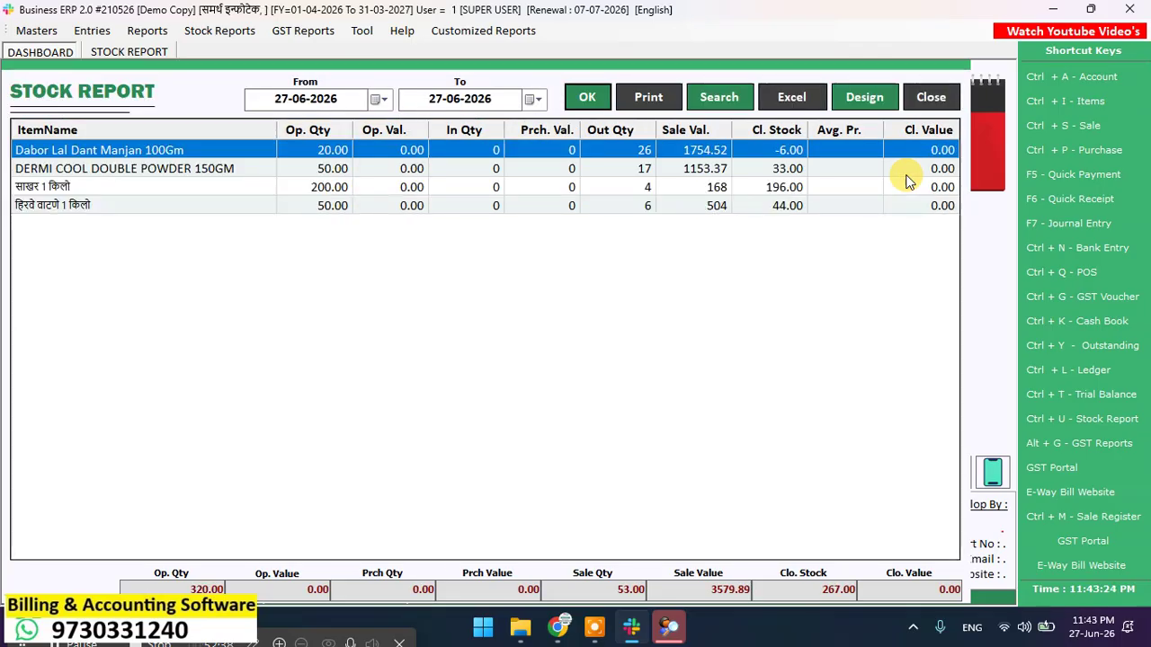
{"action": "key", "text": "Escape"}
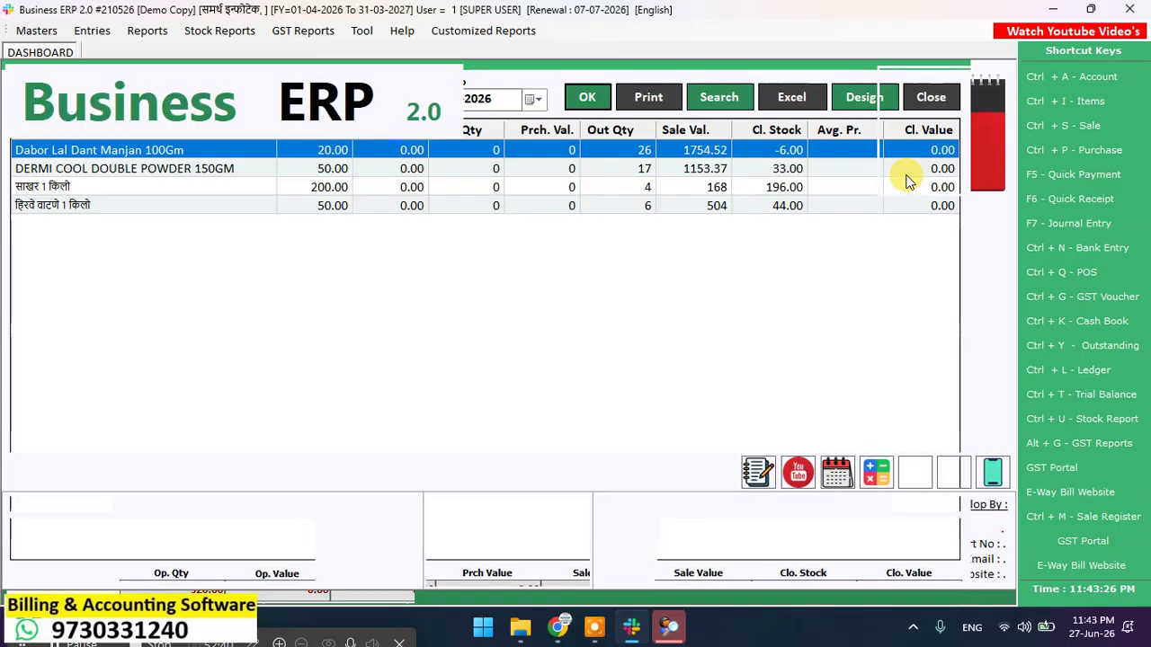
{"action": "key", "text": "alt+r"}
{"action": "key", "text": "Right"}
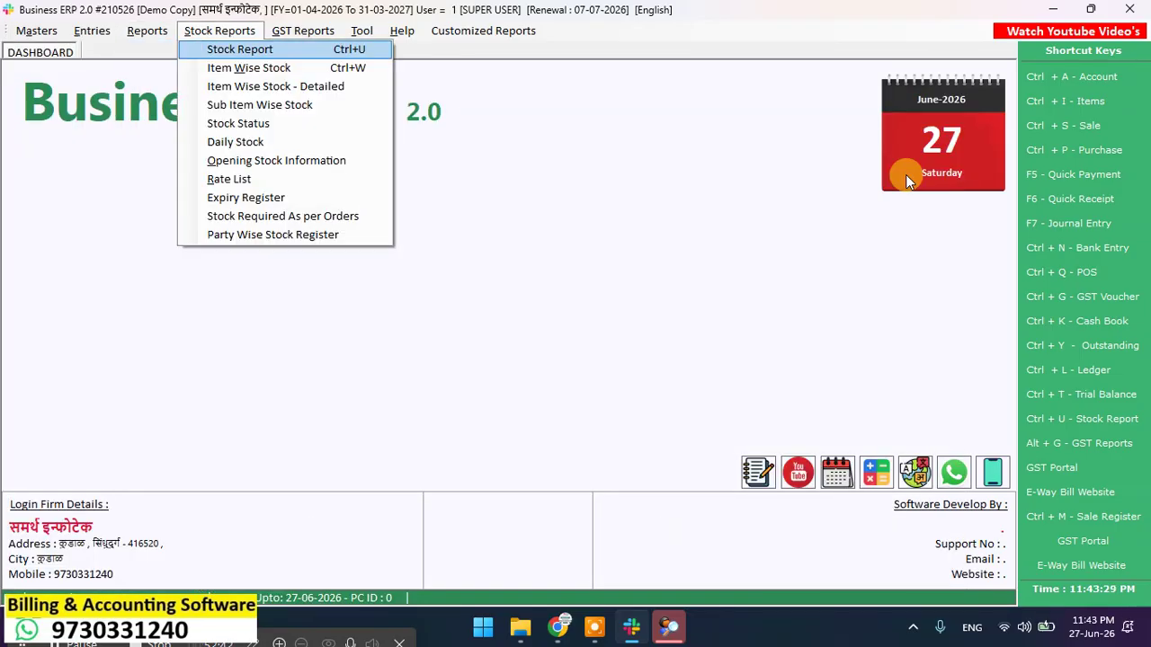
{"action": "key", "text": "Down"}
{"action": "key", "text": "Down"}
{"action": "key", "text": "Down"}
{"action": "key", "text": "Down"}
{"action": "key", "text": "Down"}
{"action": "key", "text": "Down"}
{"action": "key", "text": "Down"}
{"action": "key", "text": "Down"}
{"action": "key", "text": "Down"}
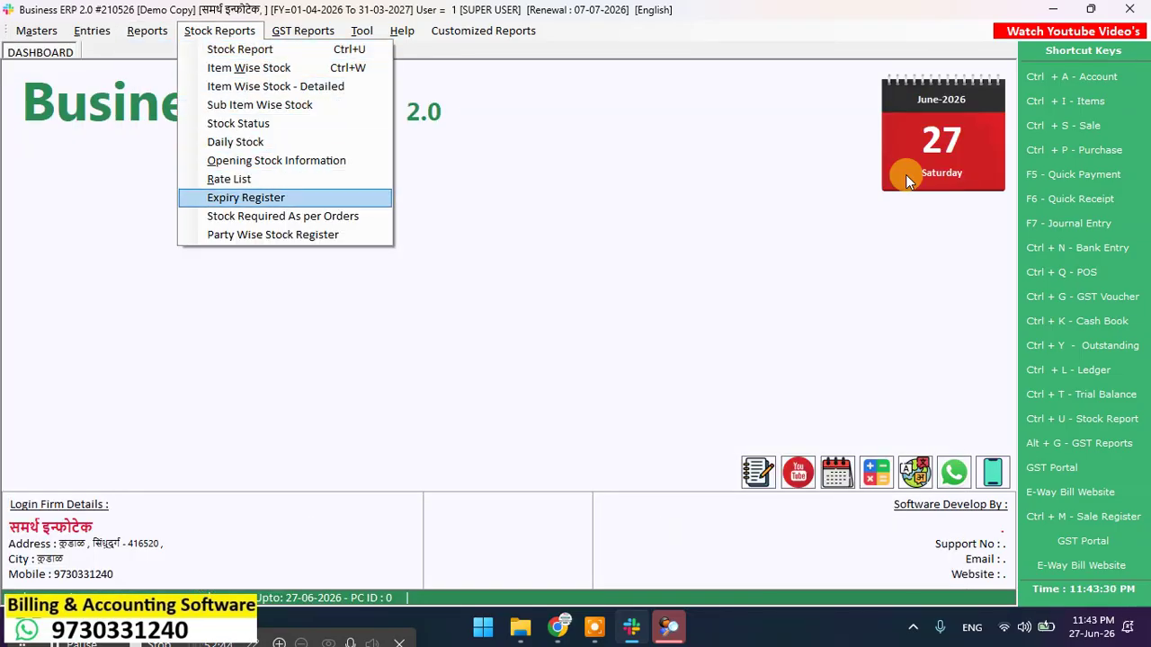
Step: View the Expiry Register, which shows no items expiring within 30 days, then close it and dismiss the menus
{"action": "key", "text": "Up"}
{"action": "key", "text": "Return"}
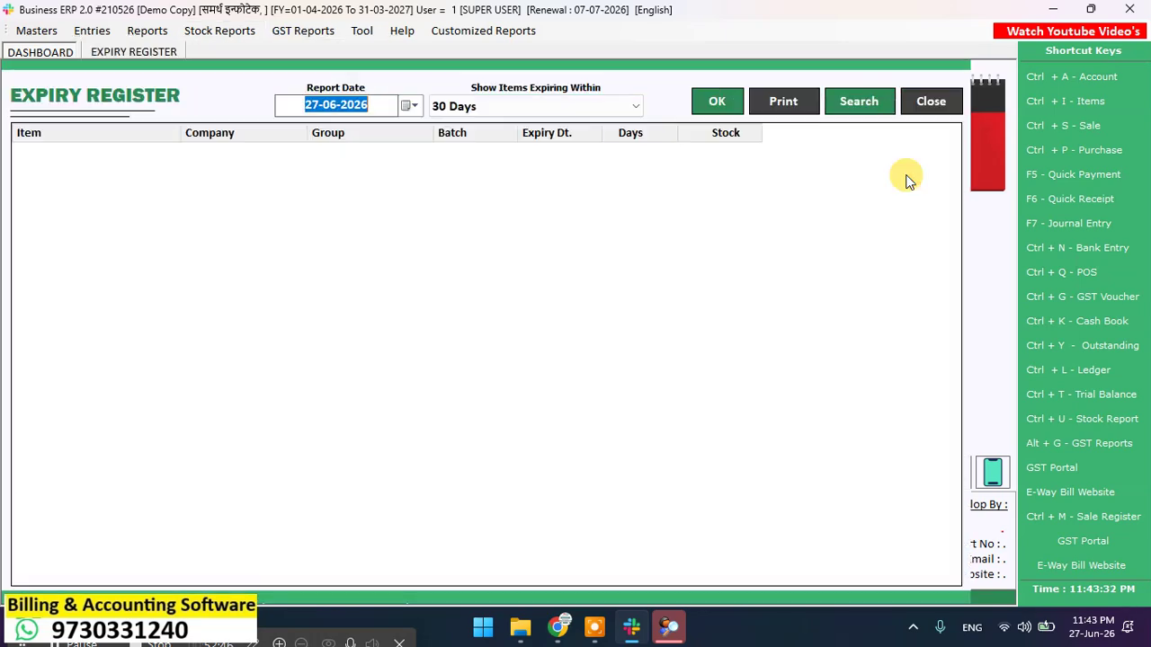
{"action": "key", "text": "Return"}
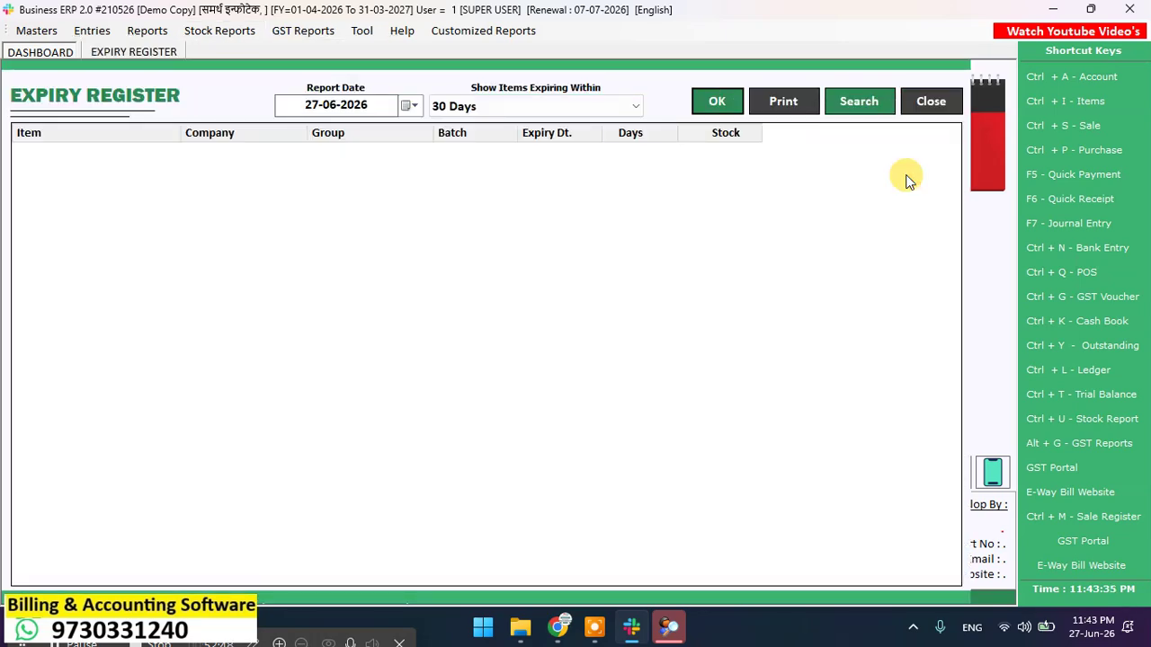
{"action": "key", "text": "Escape"}
{"action": "key", "text": "alt+r"}
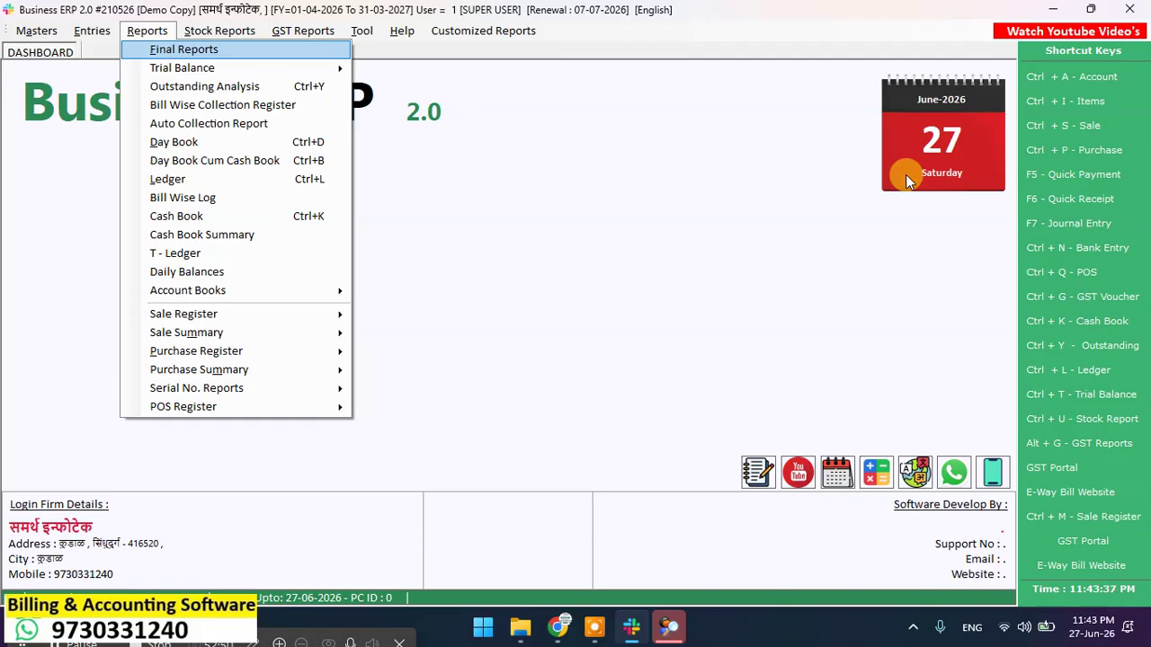
{"action": "key", "text": "Right"}
{"action": "key", "text": "Right"}
{"action": "key", "text": "Right"}
{"action": "key", "text": "Right"}
{"action": "key", "text": "Right"}
{"action": "key", "text": "Right"}
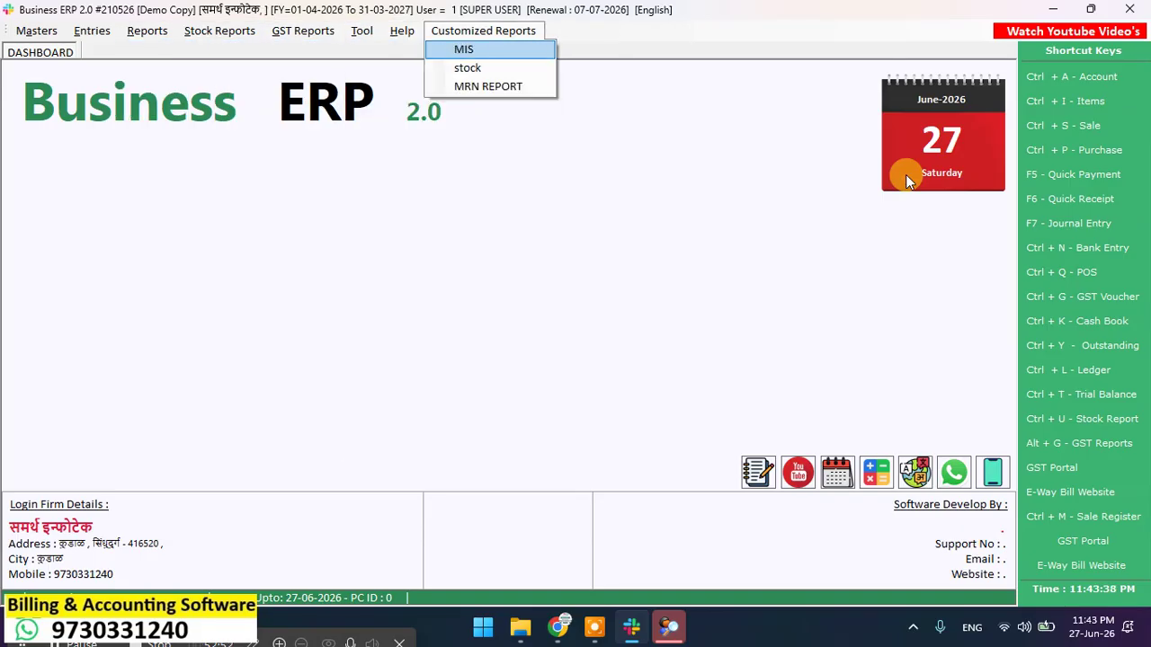
{"action": "key", "text": "Escape"}
{"action": "key", "text": "Escape"}
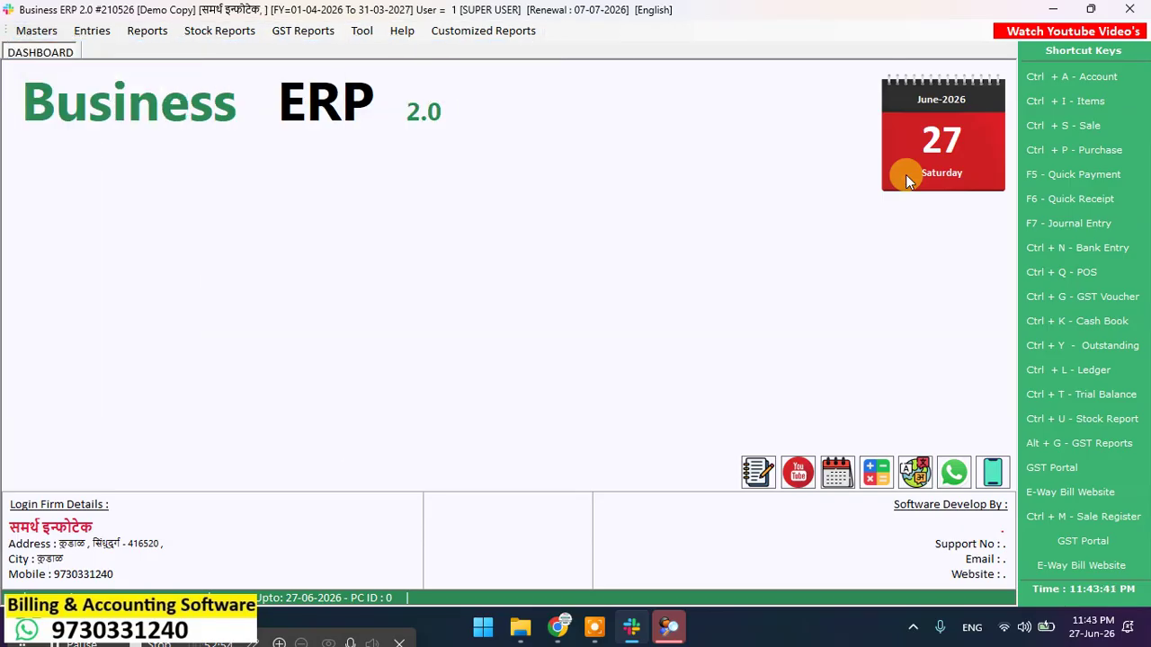
Step: Start a Quick Receipt in Cash mode and select the customer's account
{"action": "left_click", "coordinate": [1075, 200]}
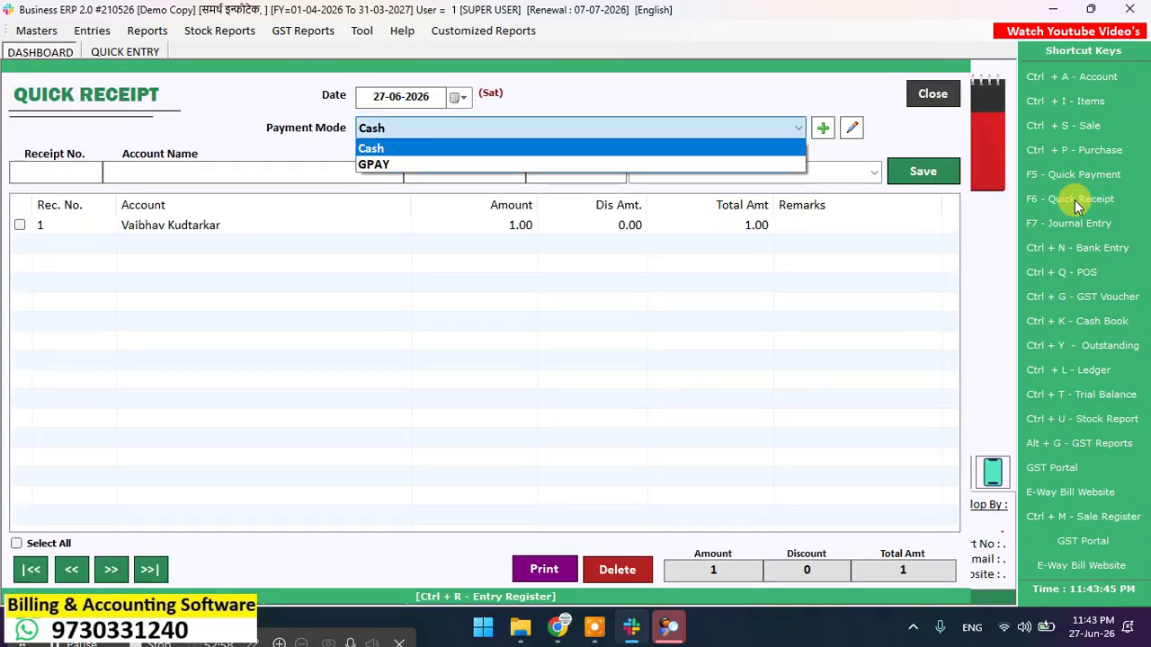
{"action": "key", "text": "Down"}
{"action": "key", "text": "Up"}
{"action": "key", "text": "Down"}
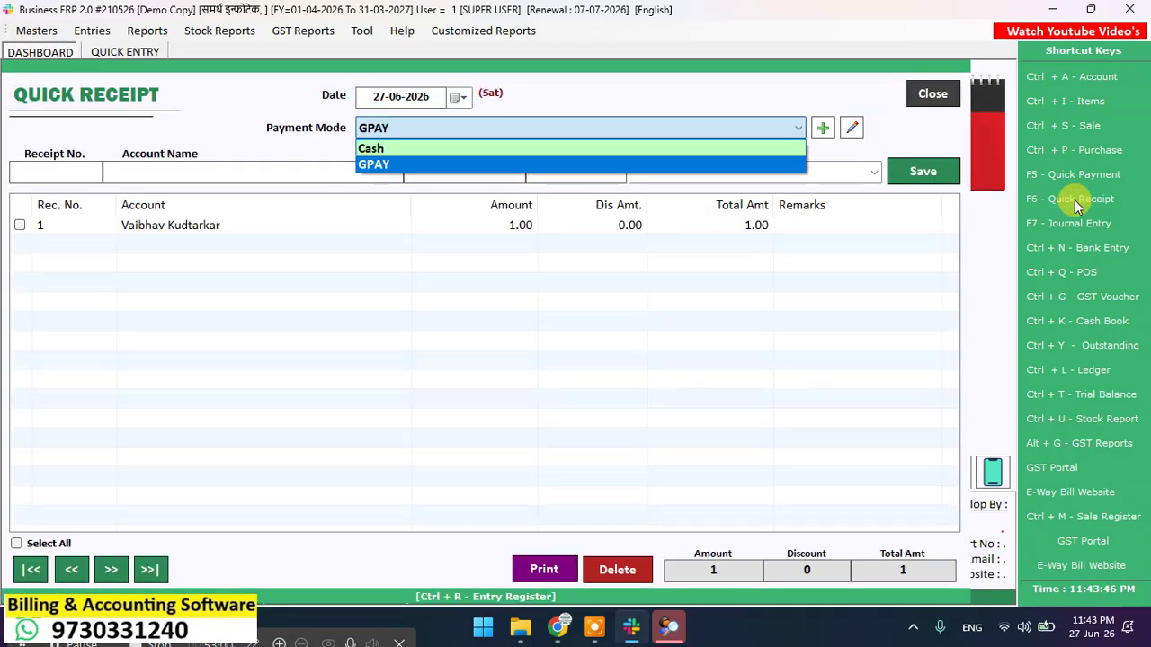
{"action": "key", "text": "Up"}
{"action": "key", "text": "Return"}
{"action": "key", "text": "Return"}
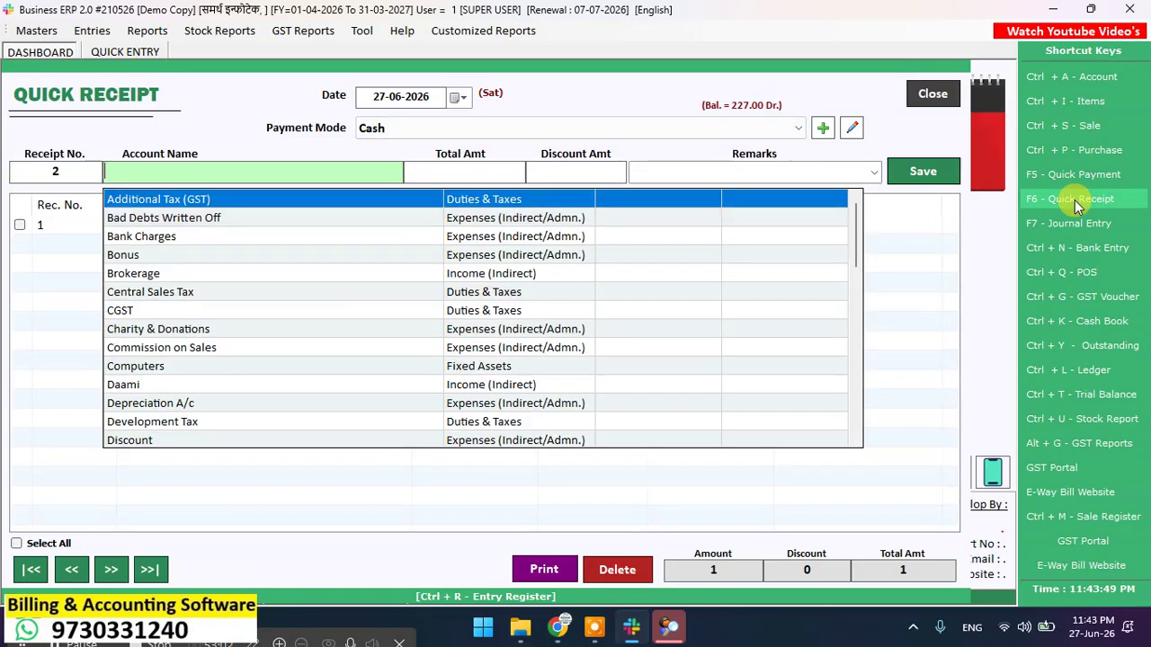
{"action": "type", "text": "VAI"}
{"action": "key", "text": "Return"}
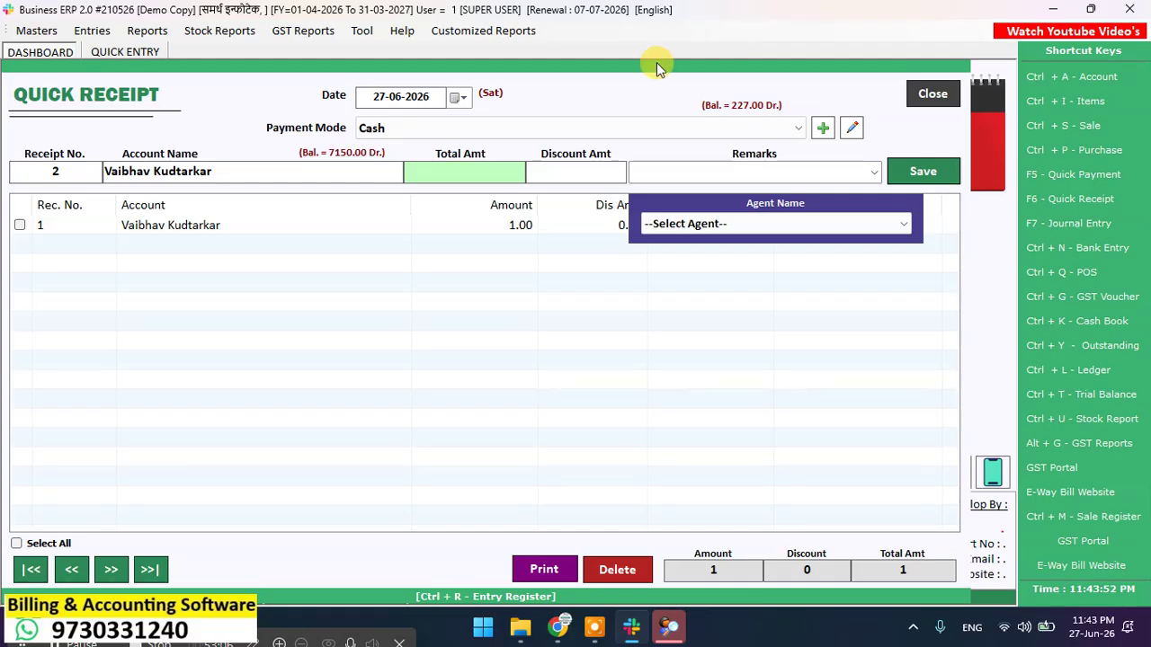
Step: Save a 5000 cash receipt as receipt 2 and open its print options
{"action": "type", "text": "5000"}
{"action": "key", "text": "Return"}
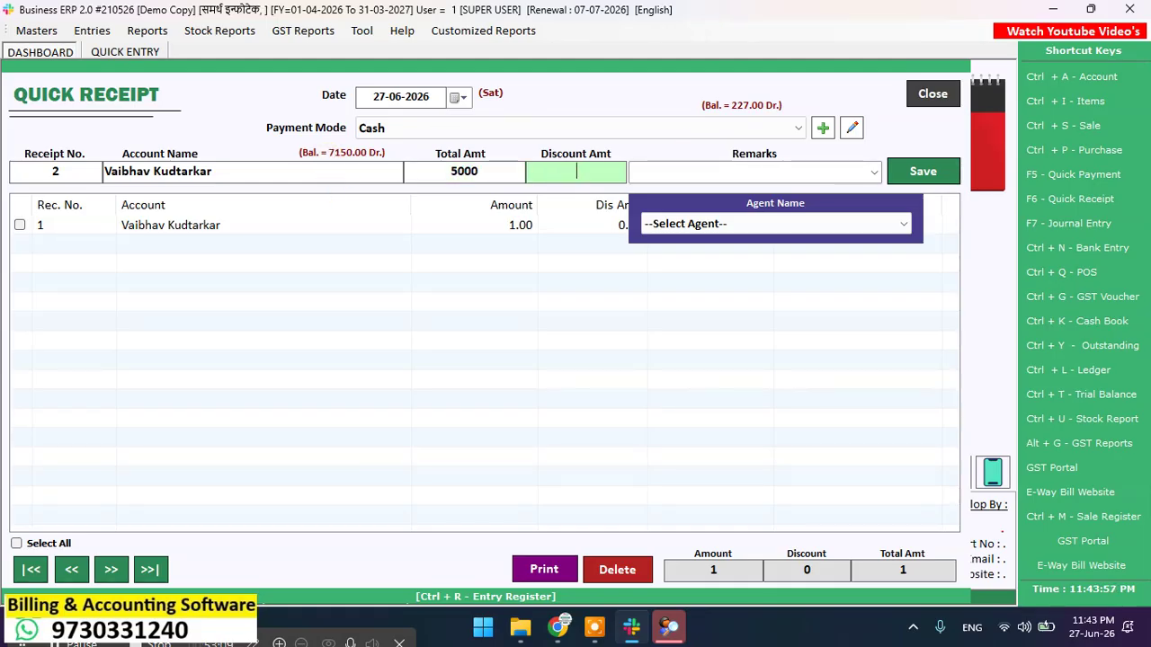
{"action": "key", "text": "Return"}
{"action": "key", "text": "Return"}
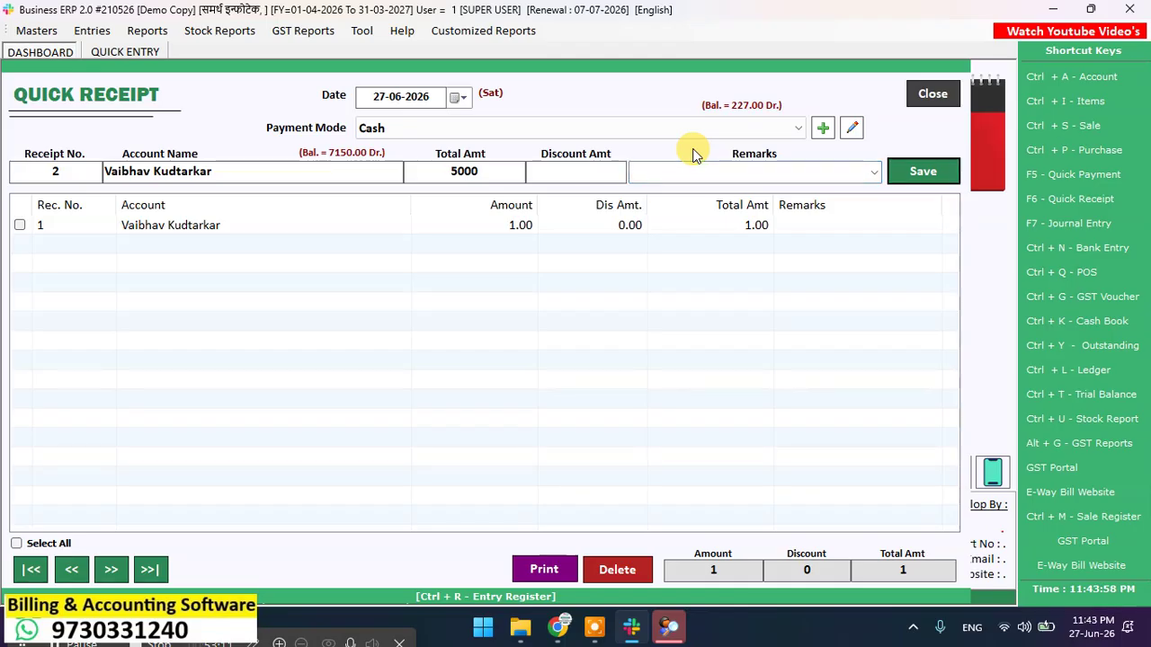
{"action": "key", "text": "Return"}
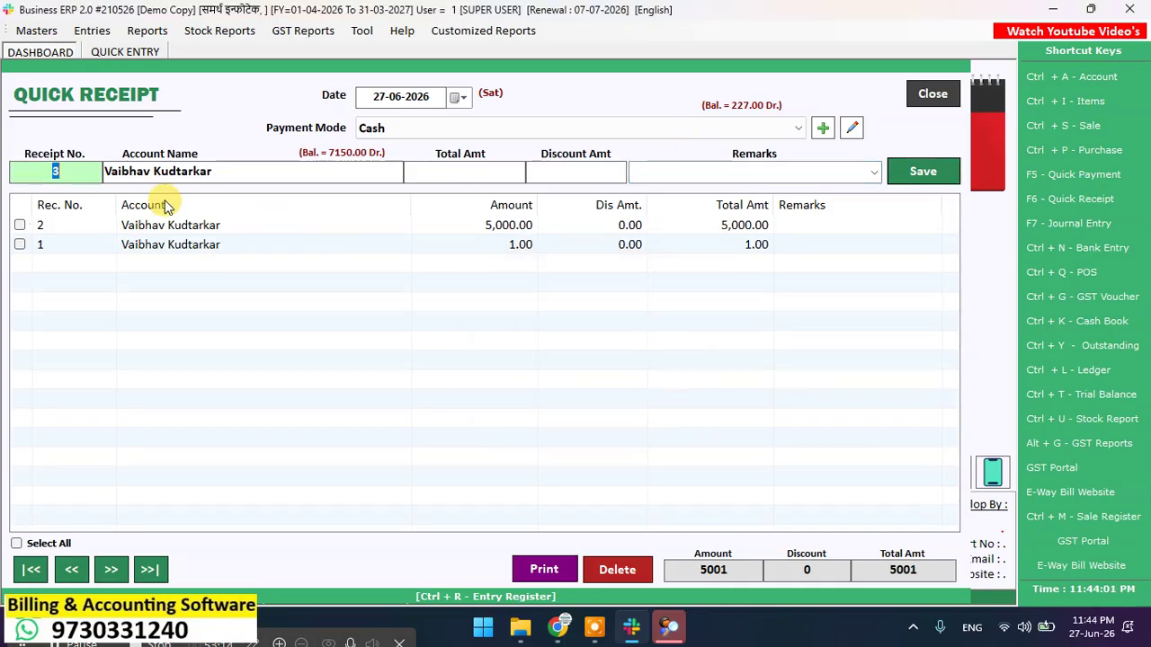
{"action": "left_click", "coordinate": [19, 226]}
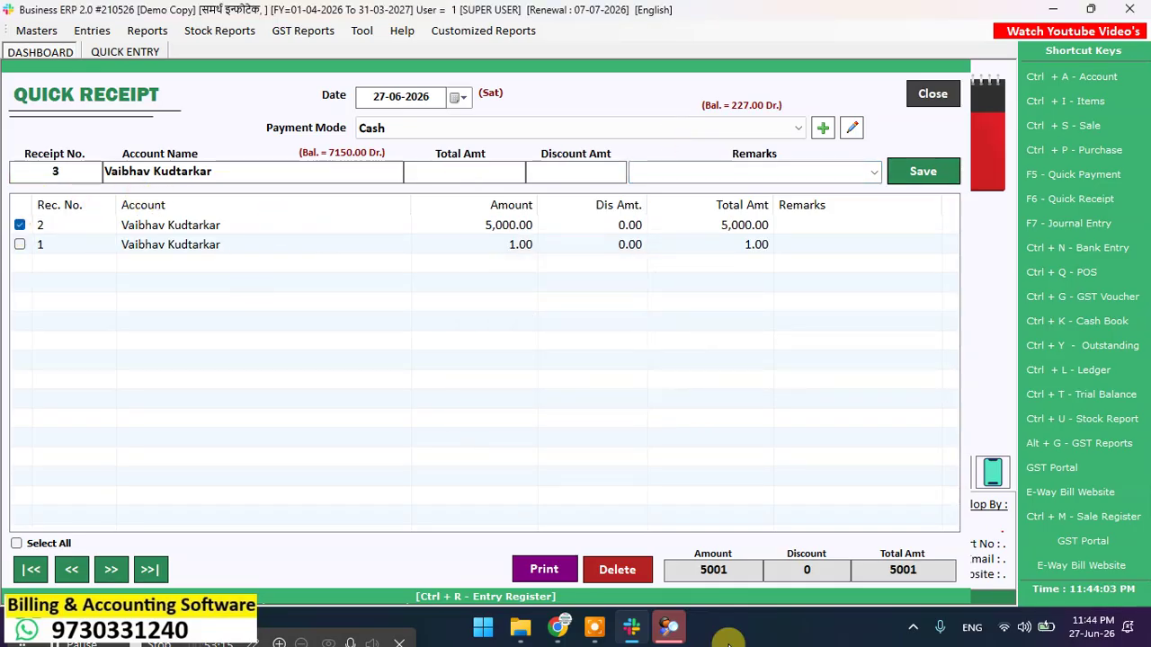
{"action": "left_click", "coordinate": [543, 568]}
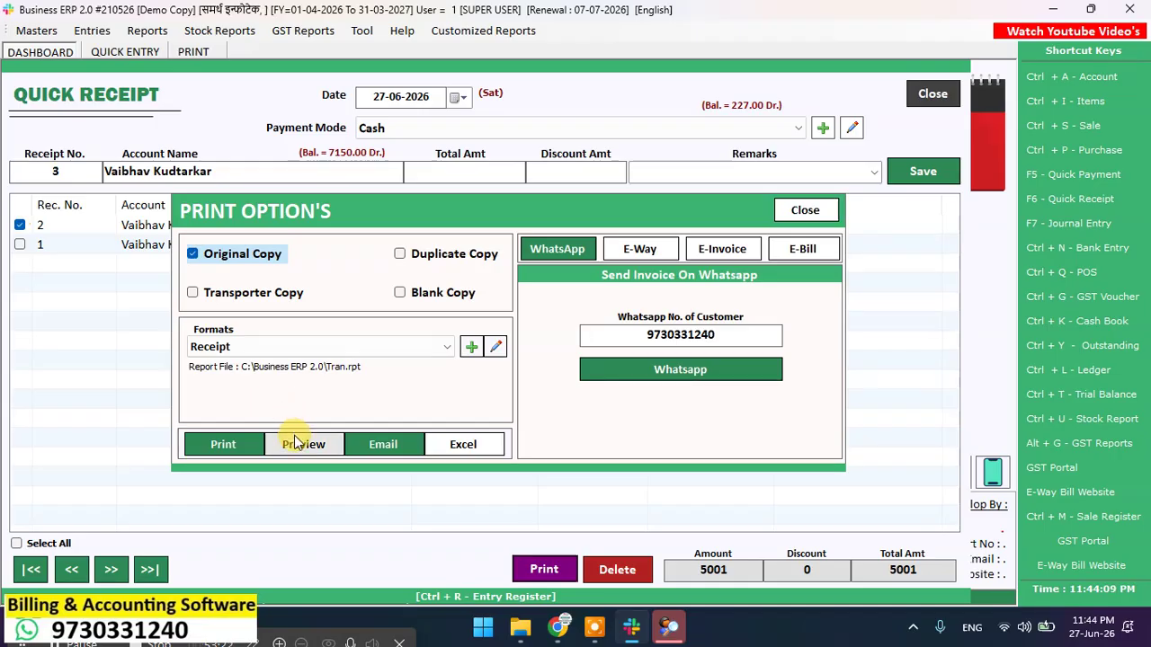
{"action": "left_click", "coordinate": [299, 447]}
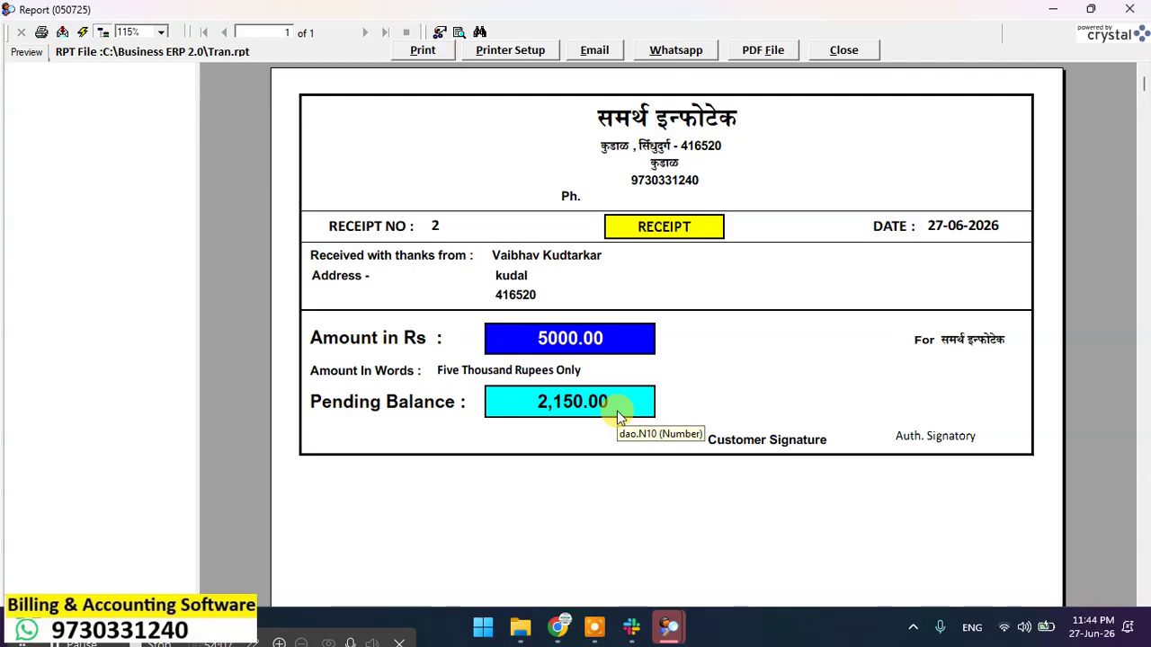
{"action": "left_click", "coordinate": [845, 50]}
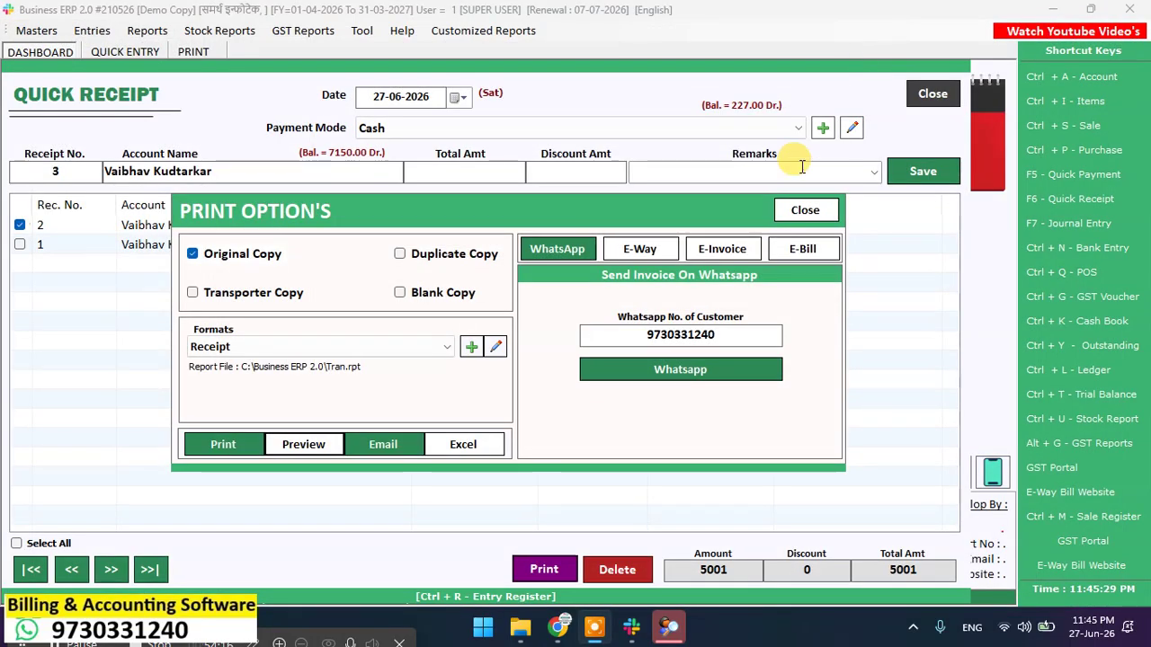
Step: Close the print options, Quick Receipt and invoice 7 preview, then exit the program
{"action": "left_click", "coordinate": [805, 211]}
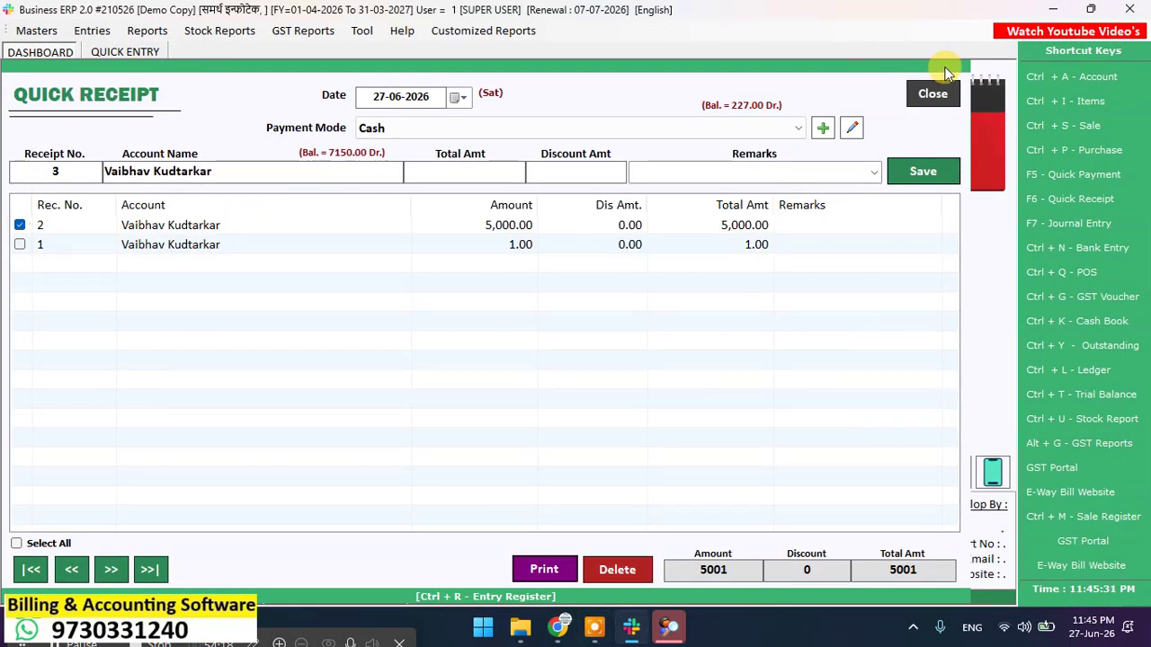
{"action": "left_click", "coordinate": [935, 95]}
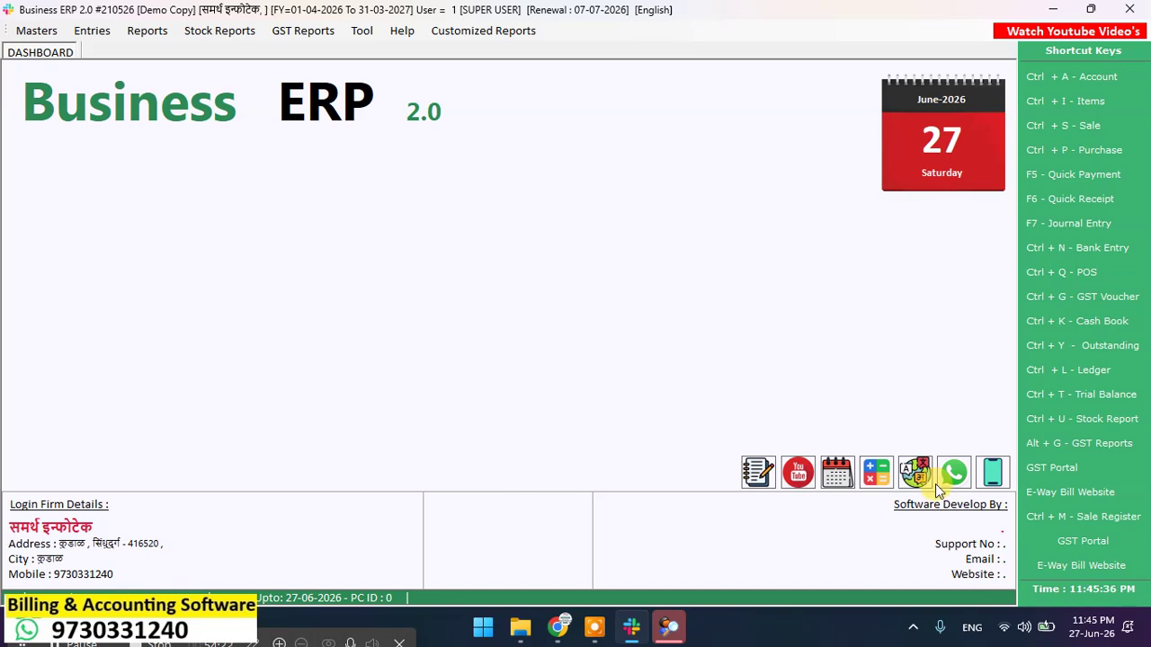
{"action": "left_click", "coordinate": [668, 626]}
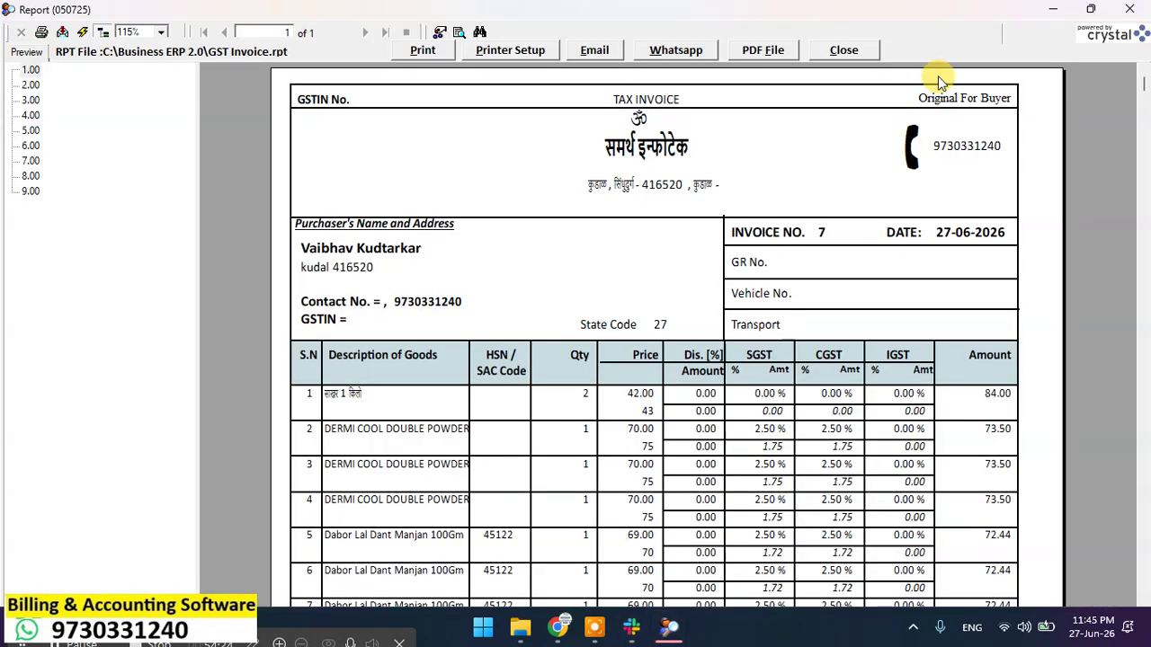
{"action": "left_click", "coordinate": [842, 50]}
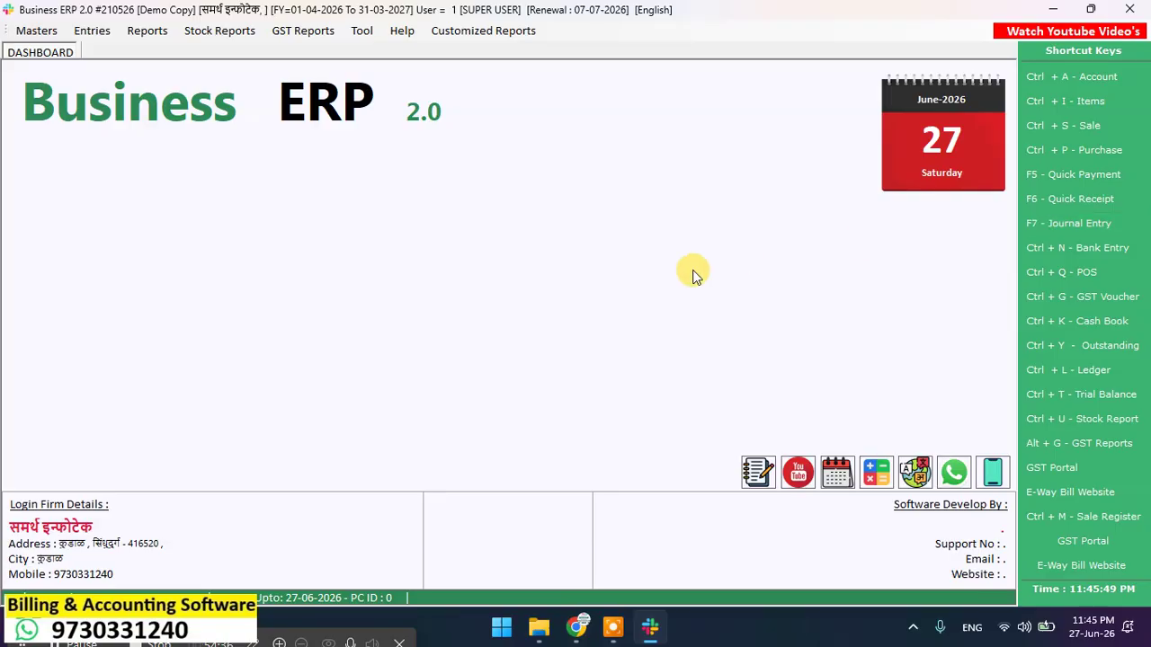
{"action": "left_click", "coordinate": [1142, 10]}
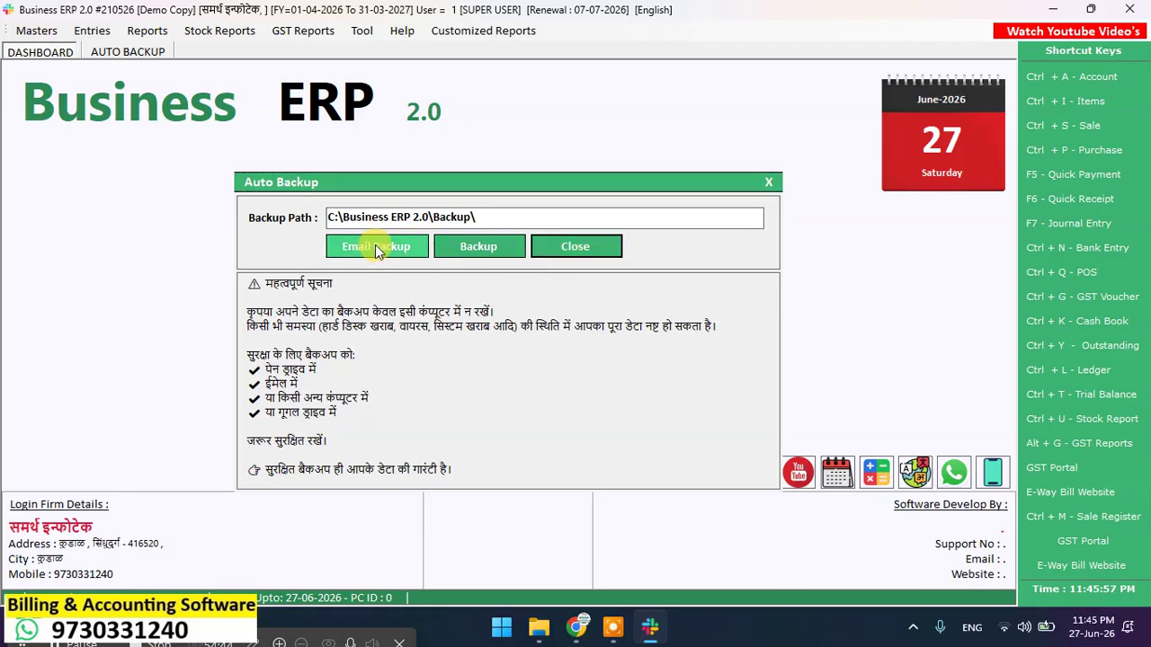
Step: Back up the data to C:\Business ERP 2.0\Backup, then close the program and both folder windows
{"action": "left_click", "coordinate": [553, 247]}
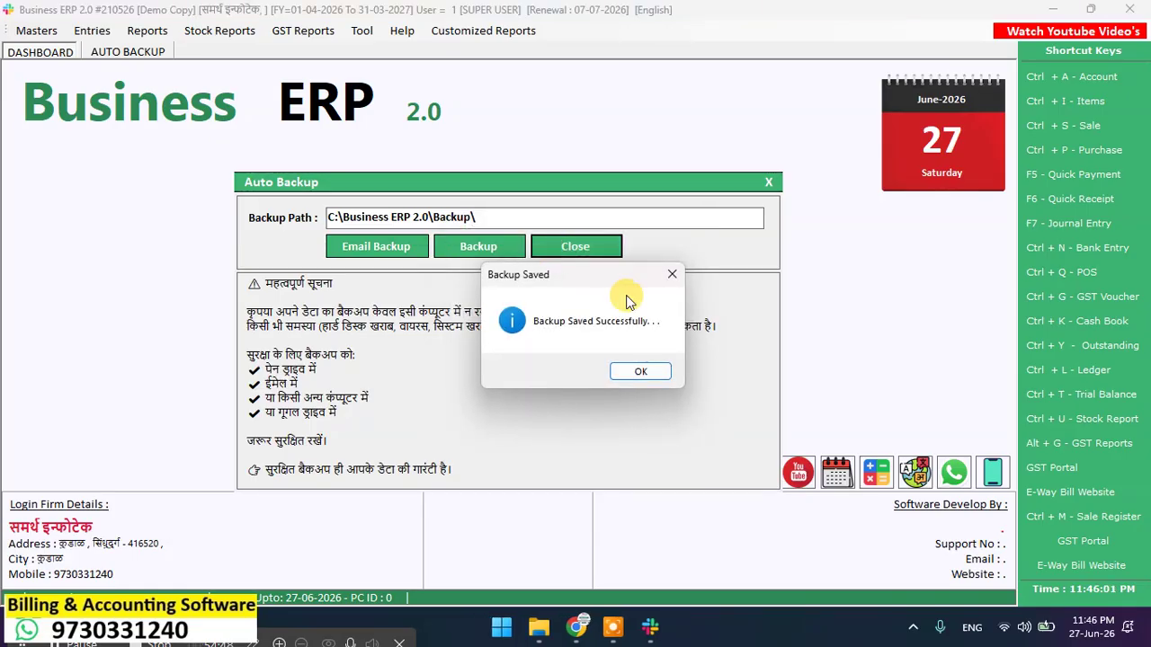
{"action": "left_click", "coordinate": [640, 371]}
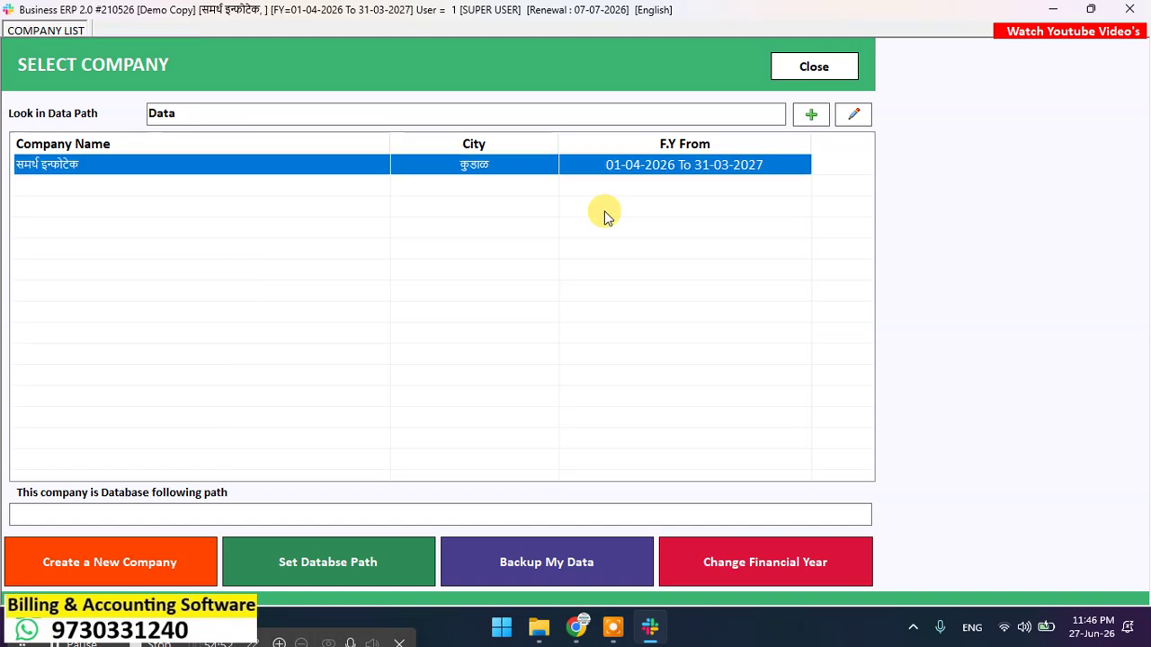
{"action": "left_click", "coordinate": [839, 79]}
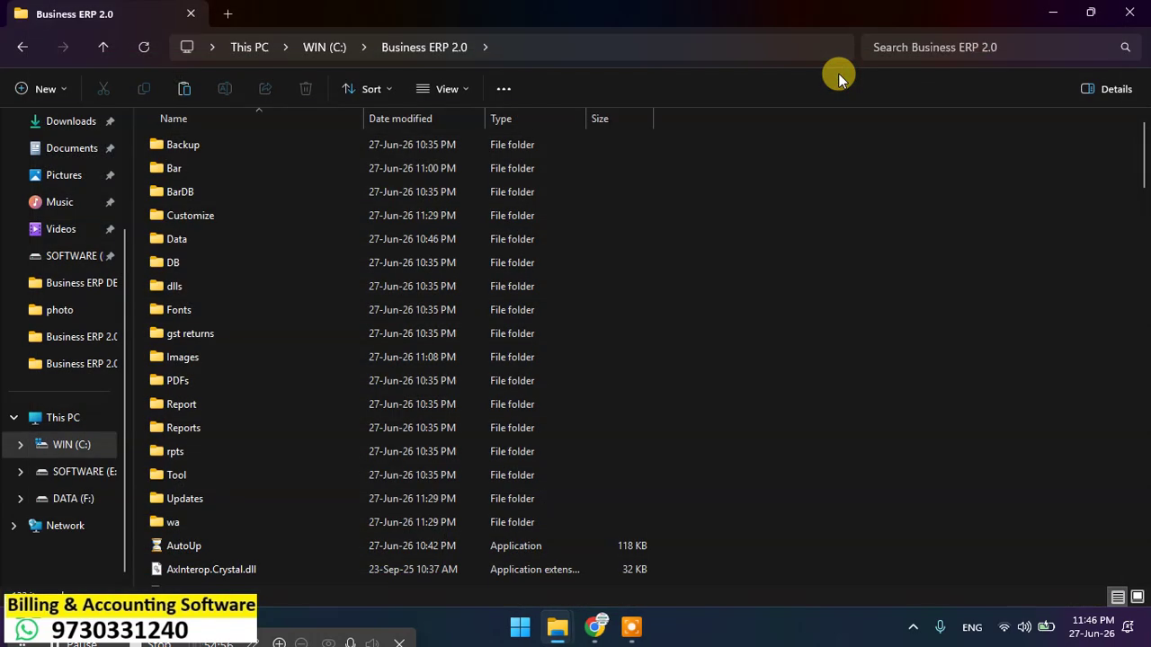
{"action": "left_click", "coordinate": [1127, 14]}
{"action": "left_click", "coordinate": [1125, 17]}
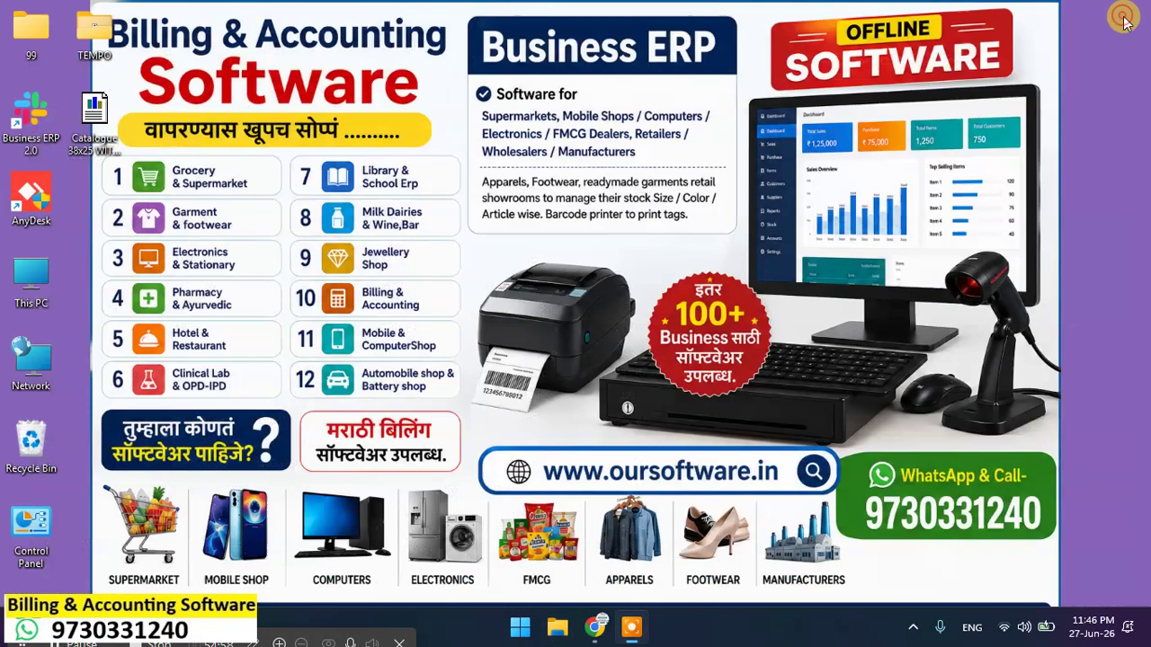